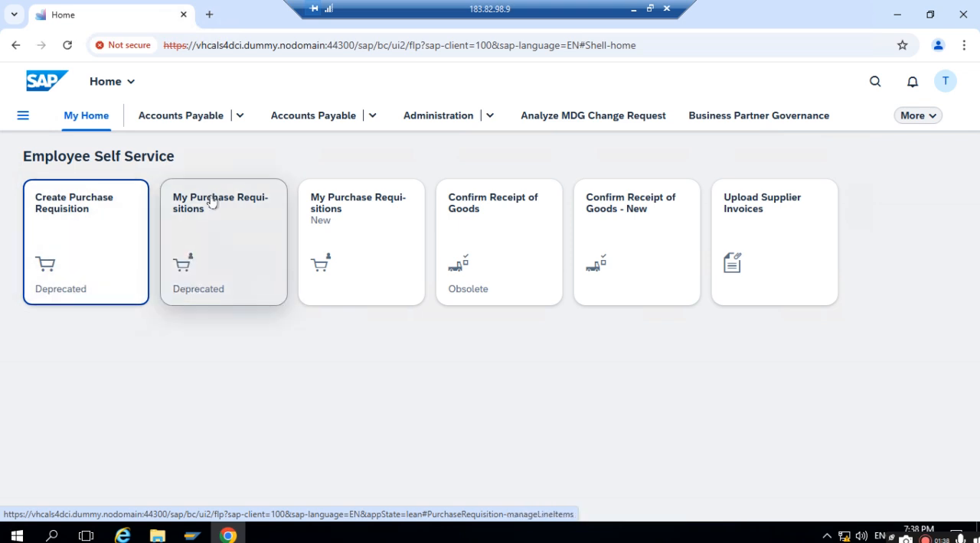
- In Chrome's SAP Fiori Apps Reference Library, examine the Create Purchase Requisitions app's status, deprecation note and recommended successor
left_click(633, 10)
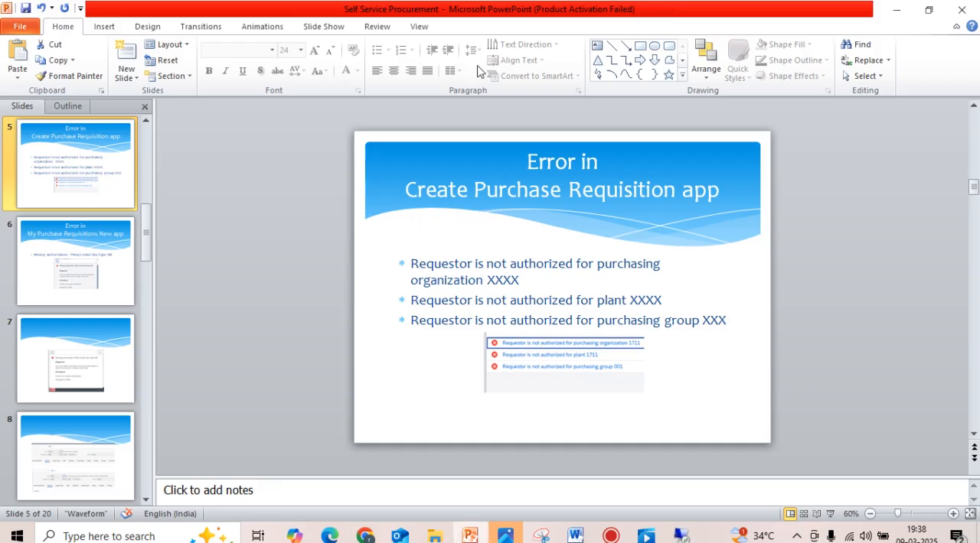
left_click(364, 535)
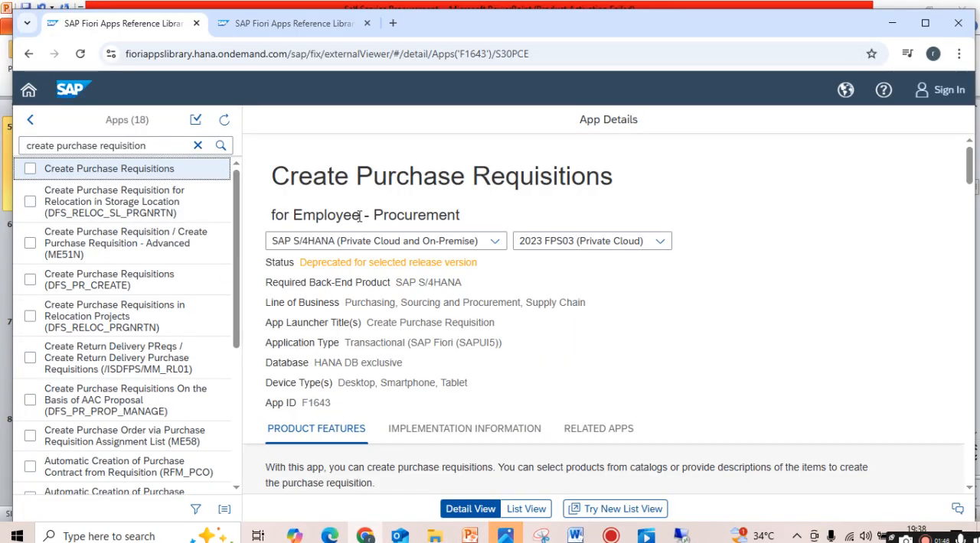
mouse_move(360, 216)
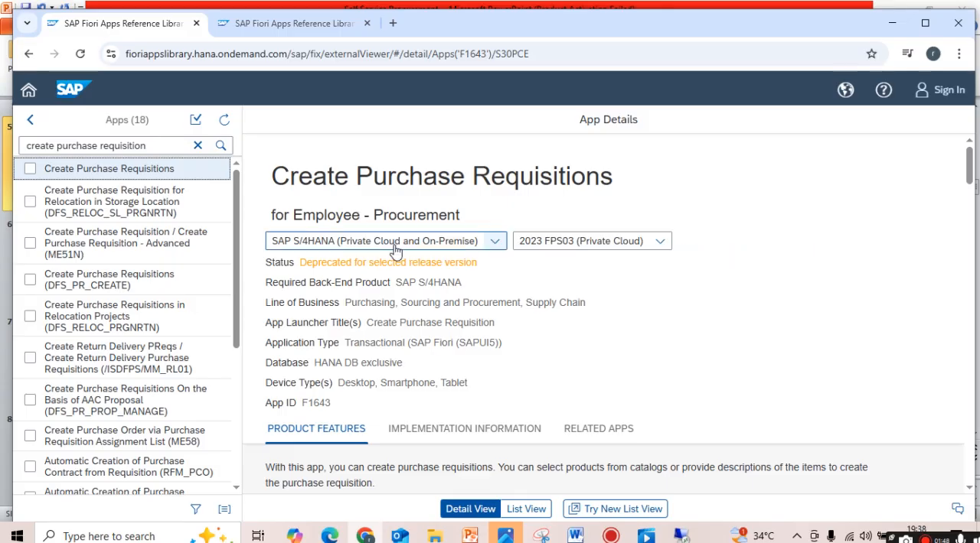
scroll(395, 251, "down", 1)
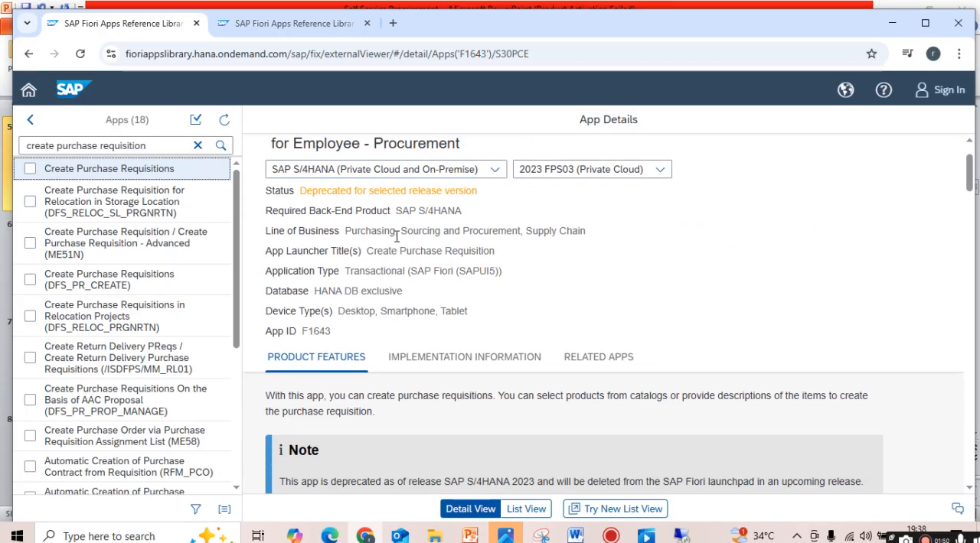
scroll(396, 238, "down", 3)
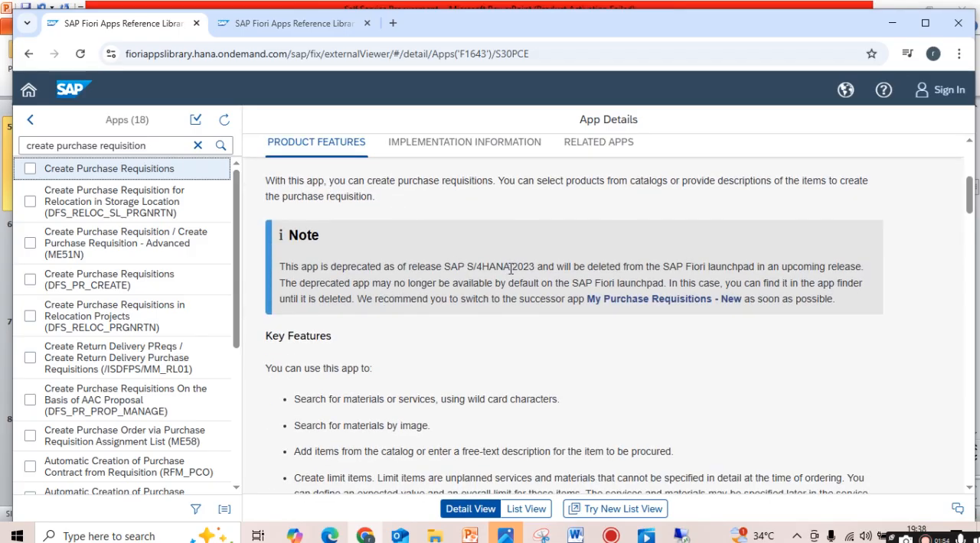
scroll(511, 268, "up", 4)
scroll(411, 245, "down", 5)
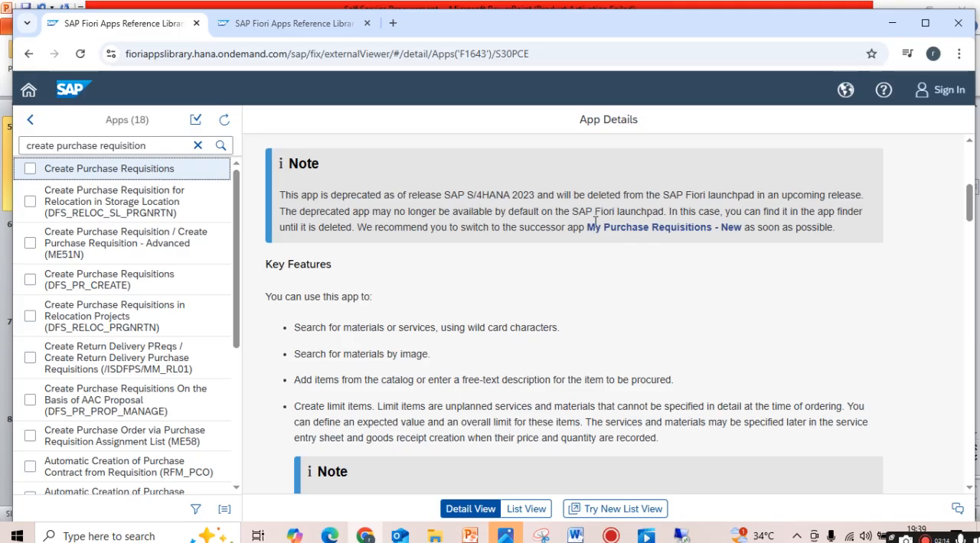
scroll(526, 298, "up", 5)
scroll(635, 396, "down", 4)
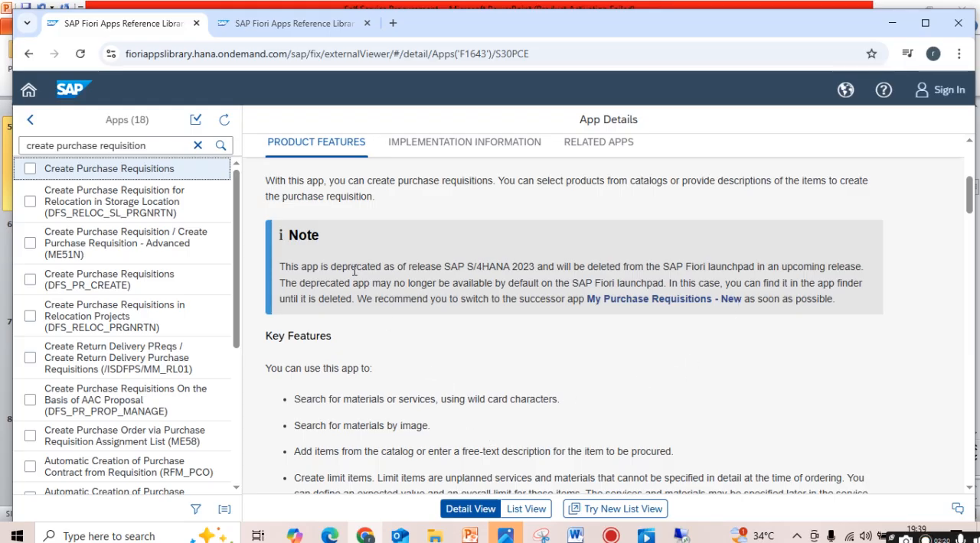
scroll(354, 278, "up", 3)
left_click(645, 535)
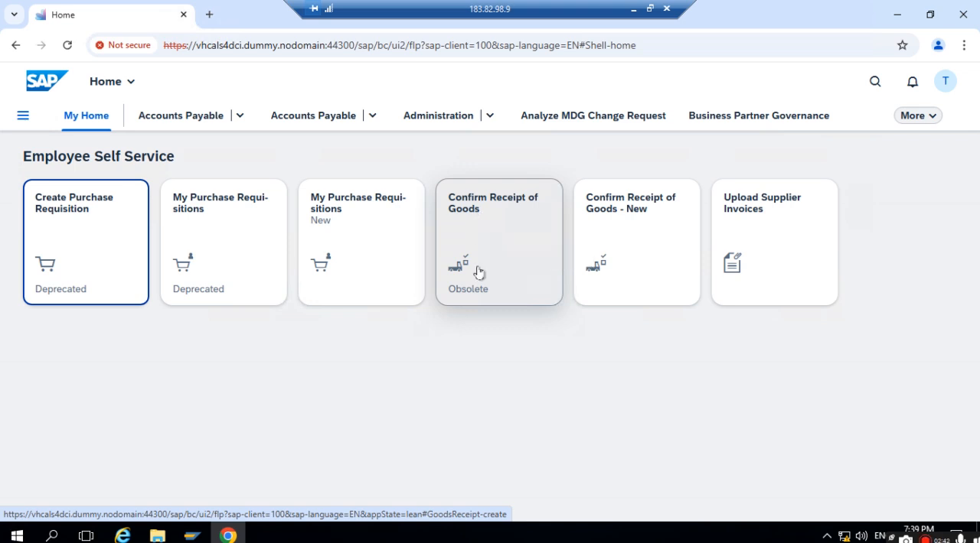
- Examine the status and product features of the Confirm Receipt of Goods app (F1654) in the Fiori Apps Reference Library
left_click(633, 13)
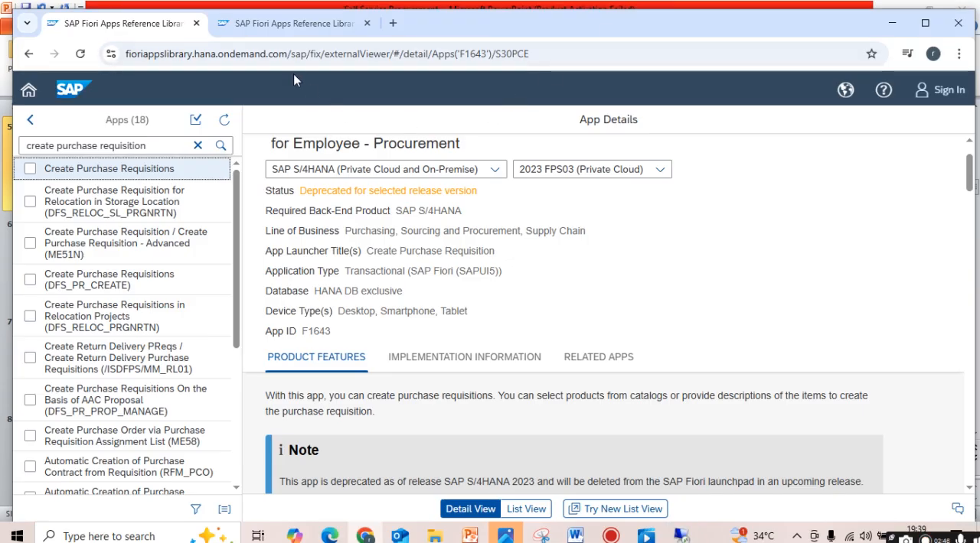
left_click(305, 23)
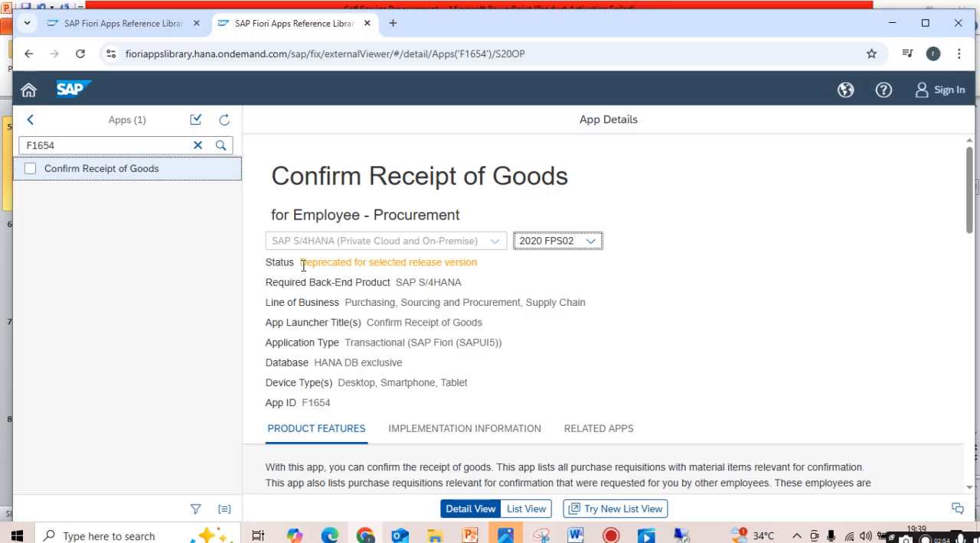
scroll(299, 334, "down", 2)
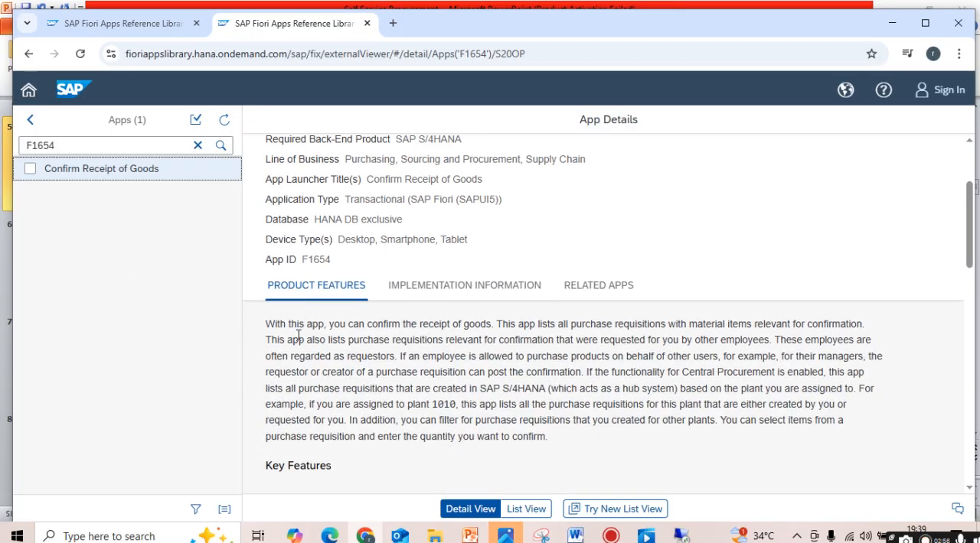
scroll(334, 280, "down", 3)
scroll(333, 279, "up", 2)
scroll(334, 280, "up", 3)
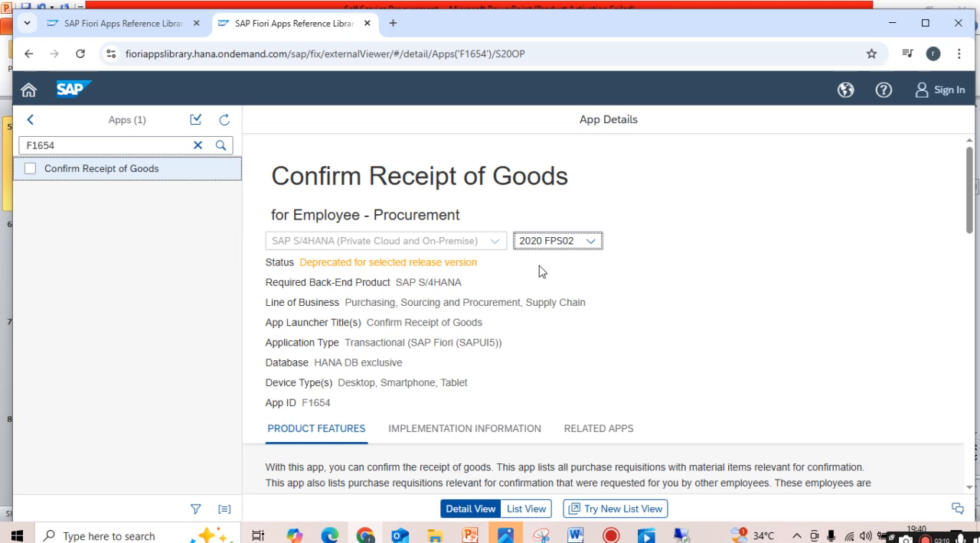
- Switch to the remote SAP launchpad and start a new item in the Create Purchase Requisition app
left_click(679, 534)
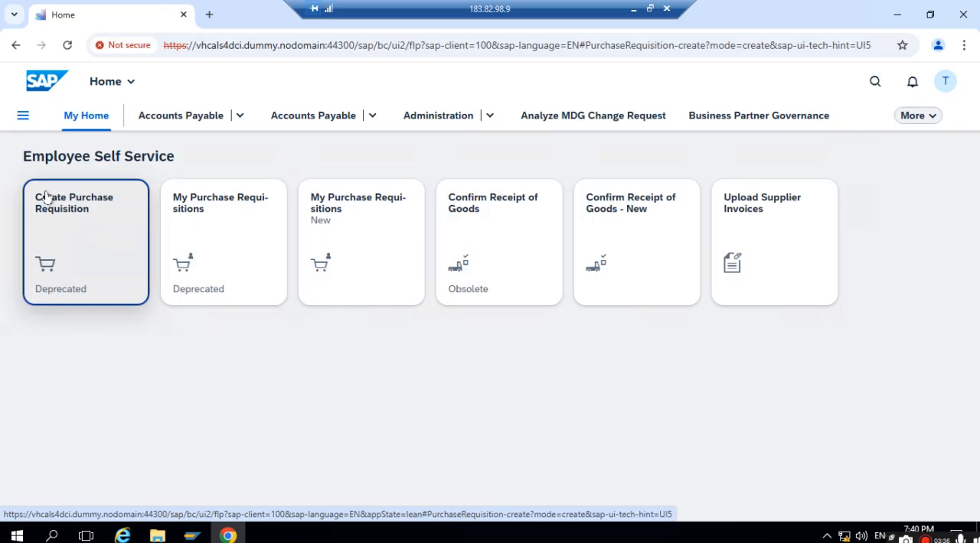
left_click(46, 197)
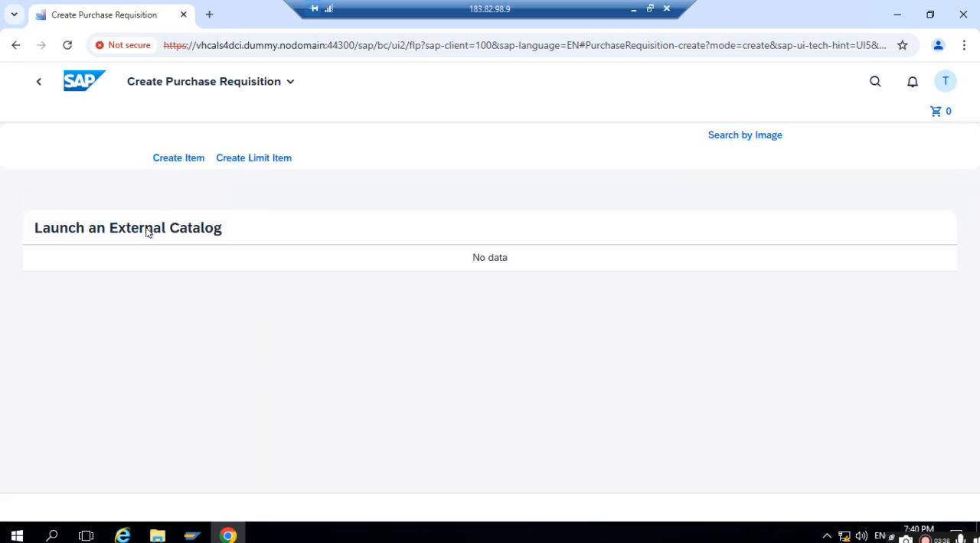
left_click(173, 162)
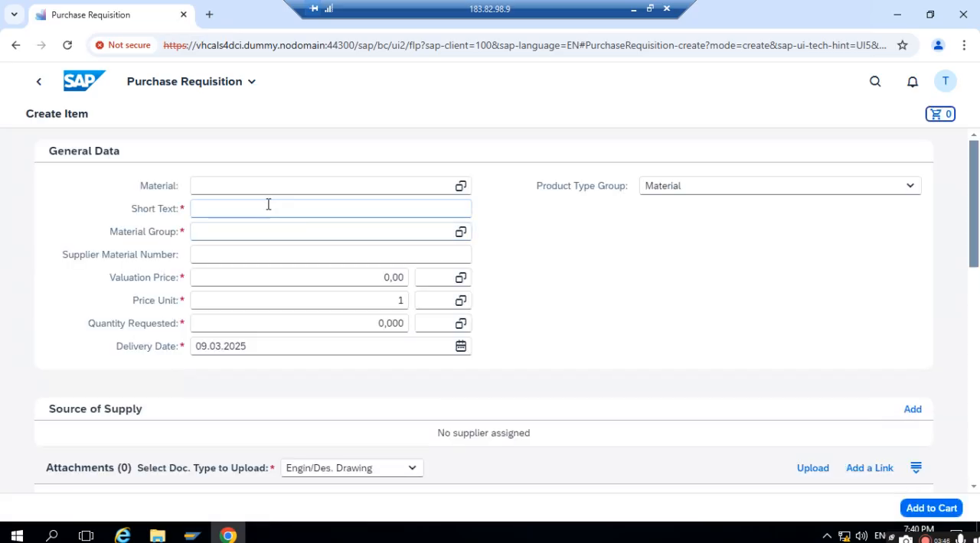
- Set the new item's product type group to Material and its short text to HP LAPTOP
left_click(352, 205)
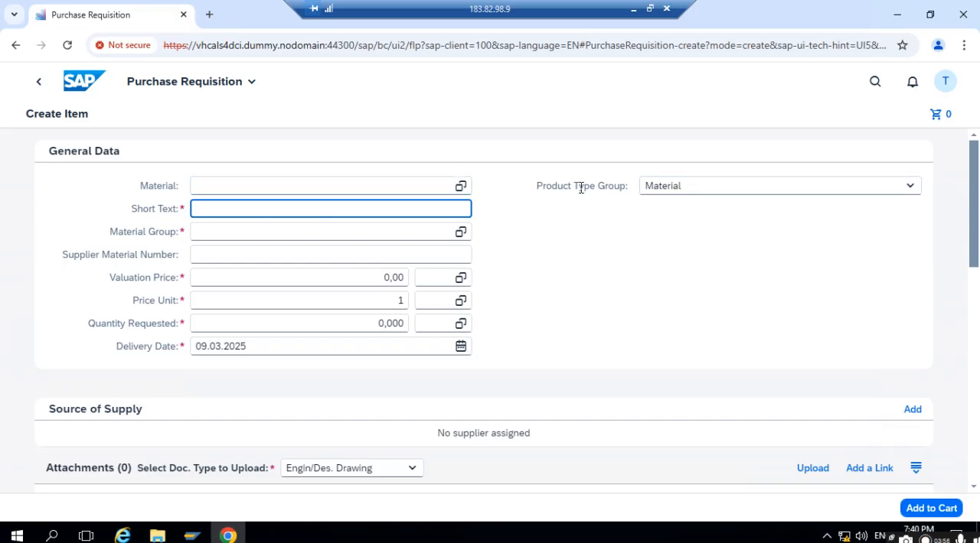
left_click(703, 190)
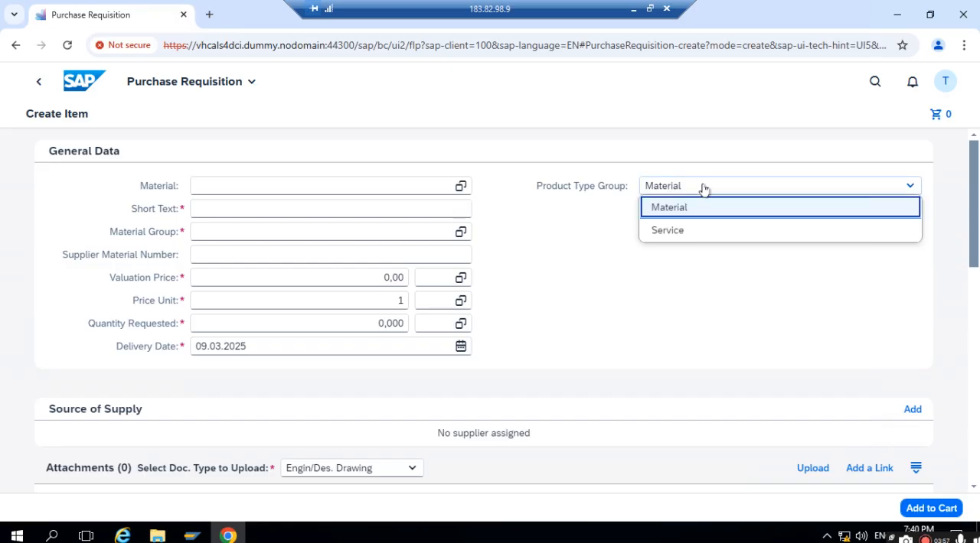
left_click(657, 208)
left_click(310, 209)
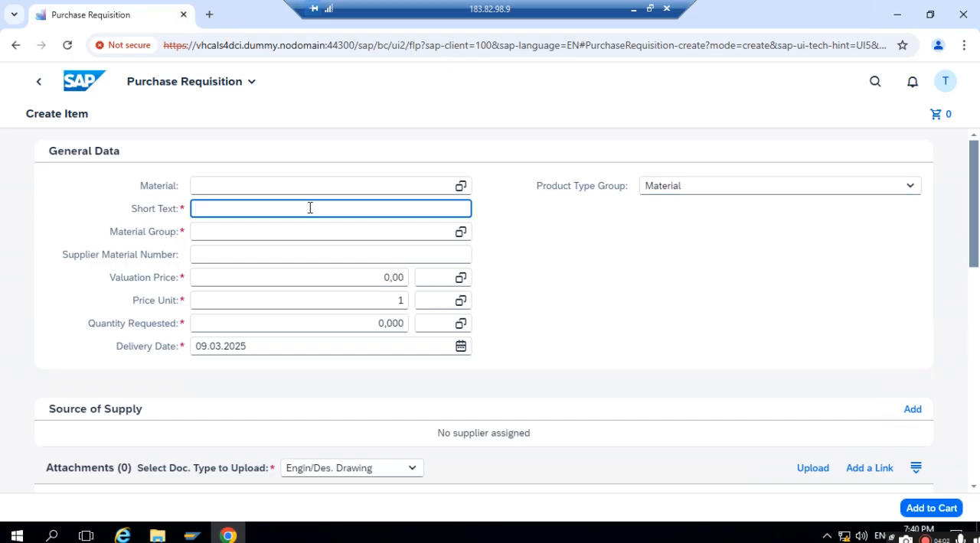
type("HP LAPTOP")
- Assign Material group 01 (01) as the item's material group
left_click(315, 236)
left_click(460, 232)
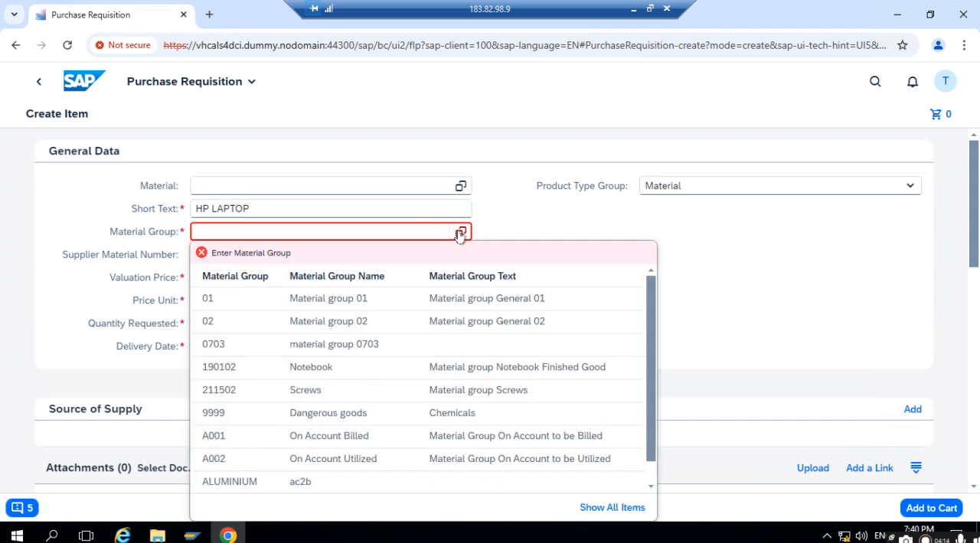
left_click(460, 232)
left_click(175, 237)
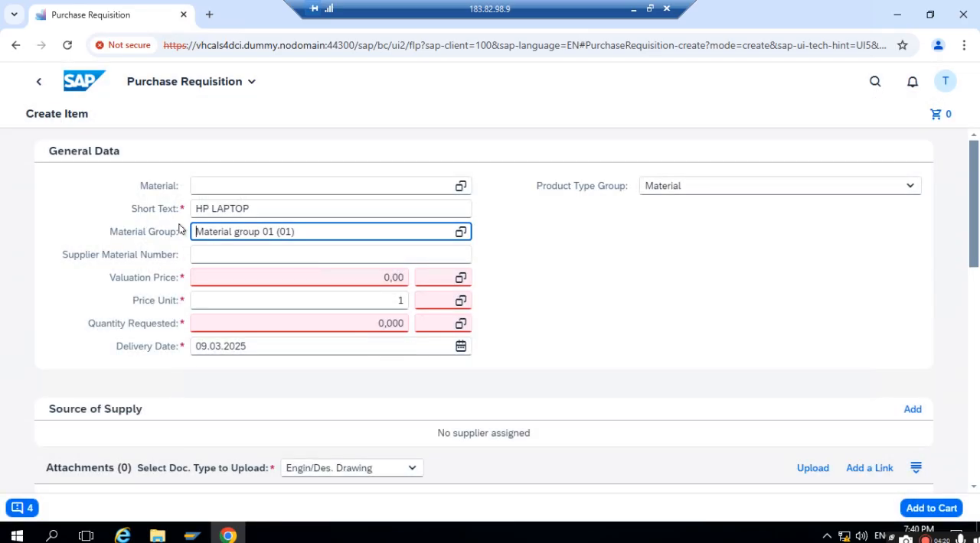
- Set the item's valuation price to 10,000 with USD as the currency
left_click(301, 274)
type("10")
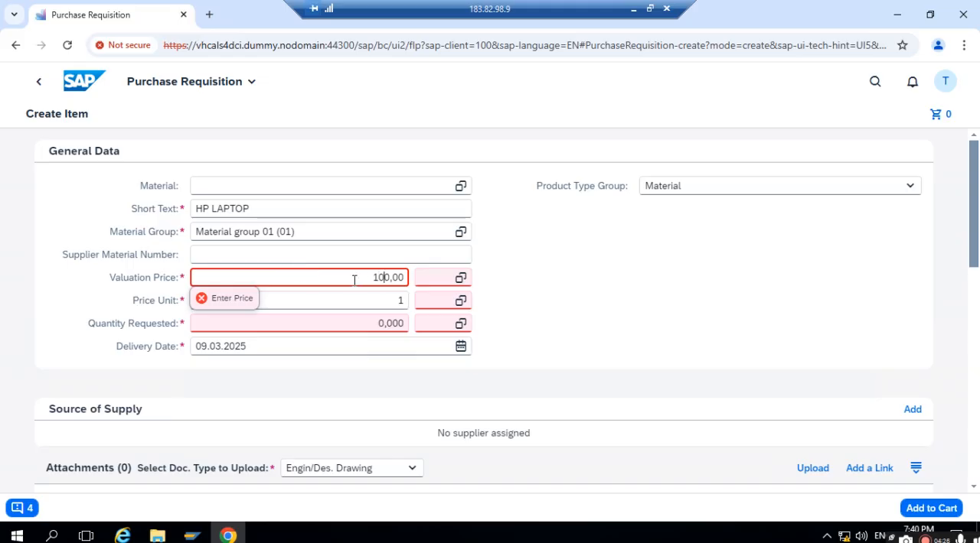
left_click(432, 278)
type("US")
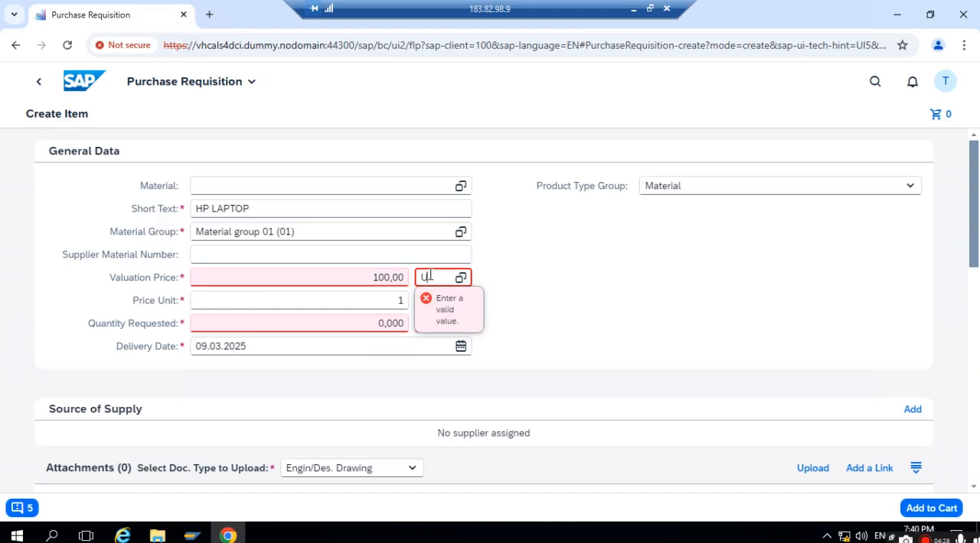
left_click(376, 298)
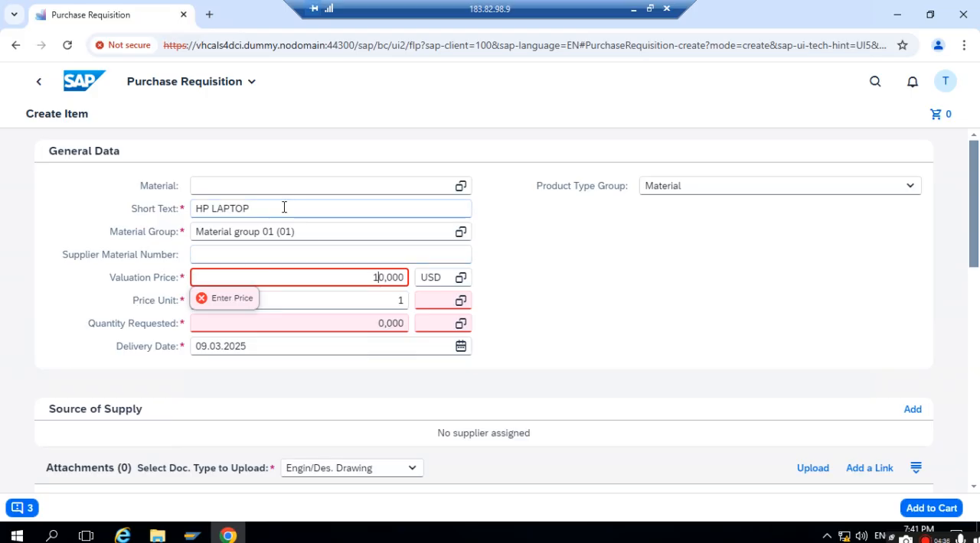
- Replace the item's short text with PRINTER
left_click_drag(284, 208, 81, 204)
key("BackSpace")
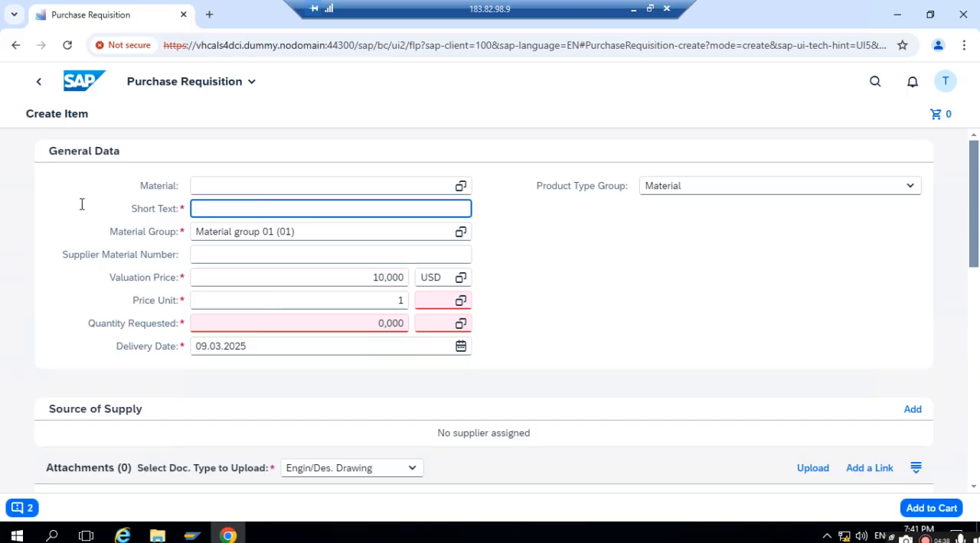
type("PRINTER")
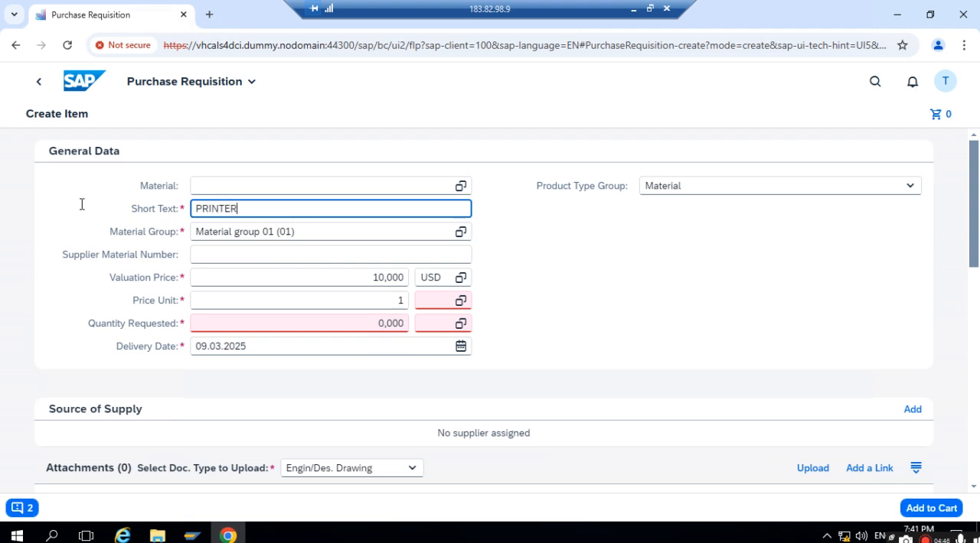
left_click(593, 285)
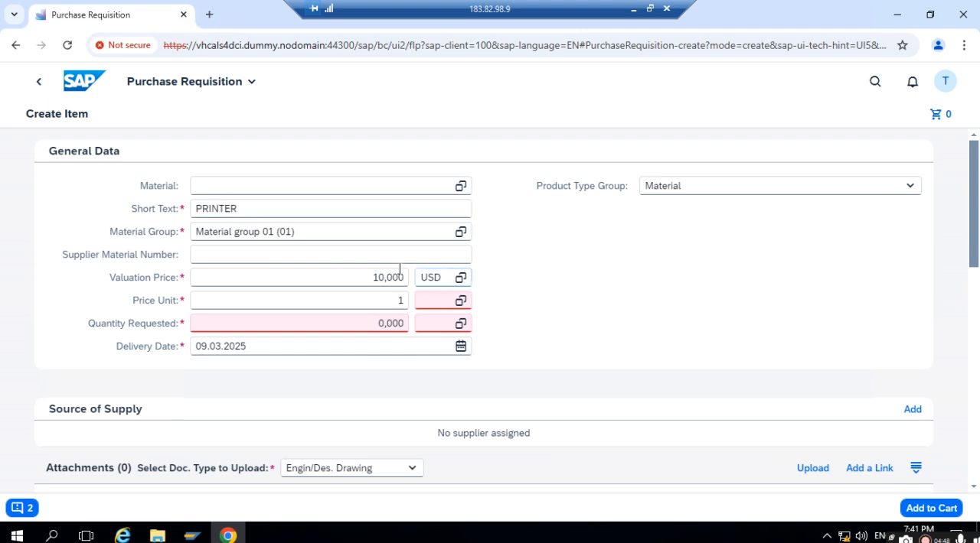
- Set the requested quantity to 1,000 and the unit of the price unit to EA
left_click(380, 294)
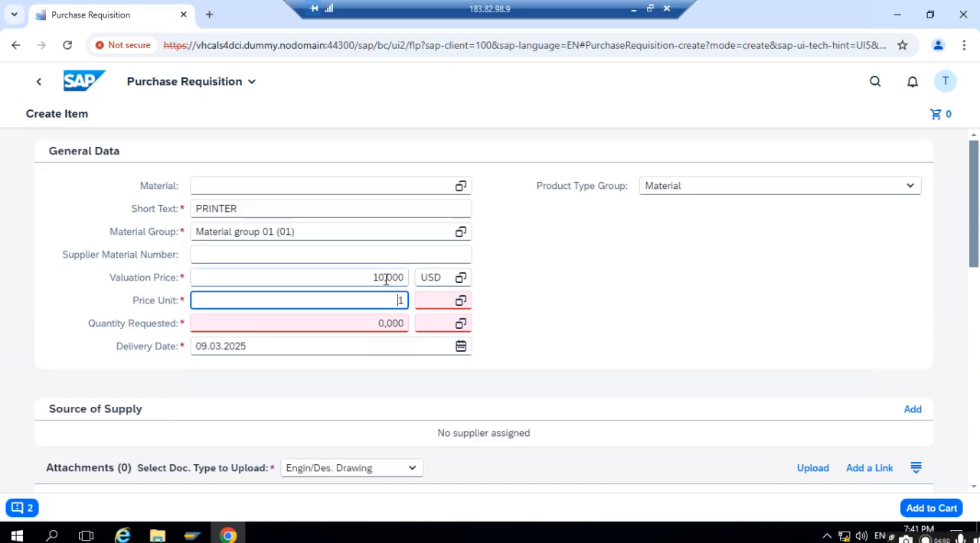
left_click(373, 325)
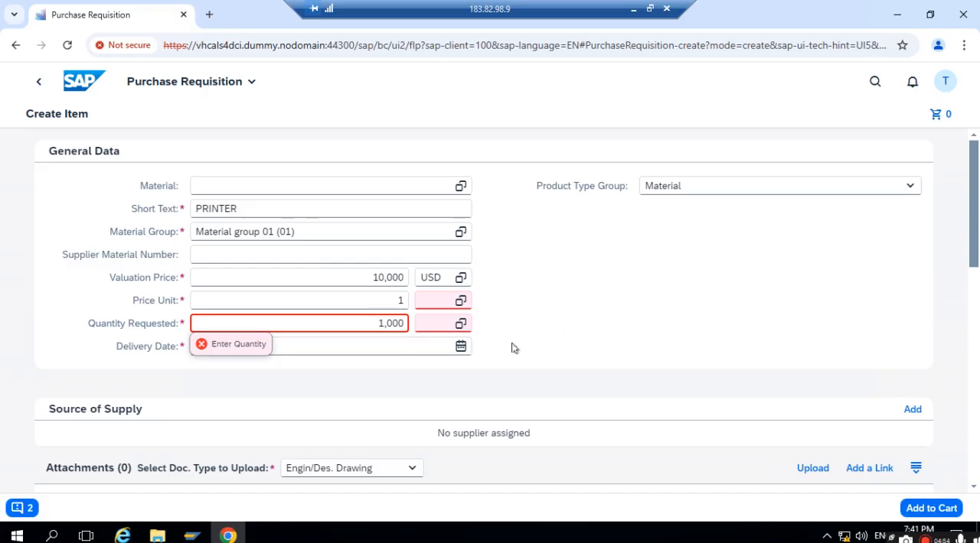
left_click(434, 300)
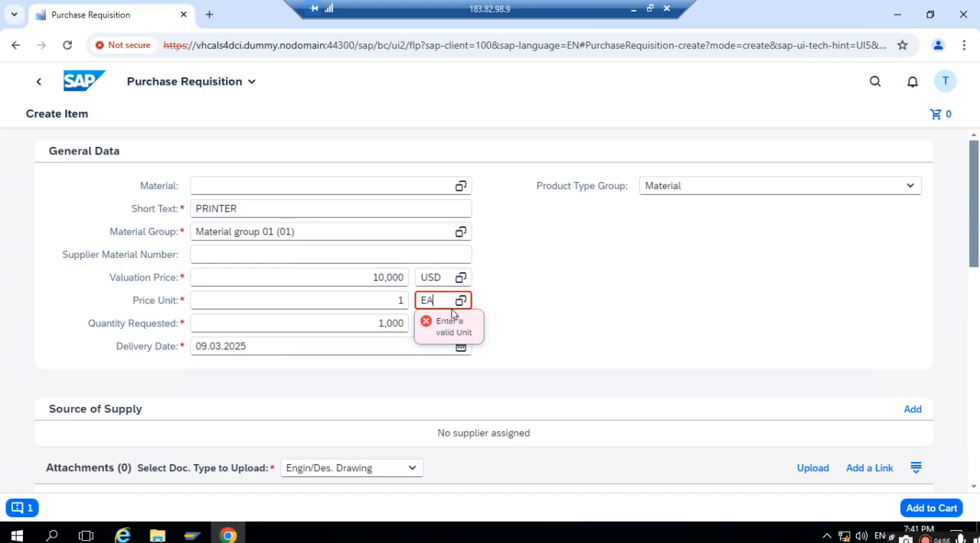
left_click(665, 294)
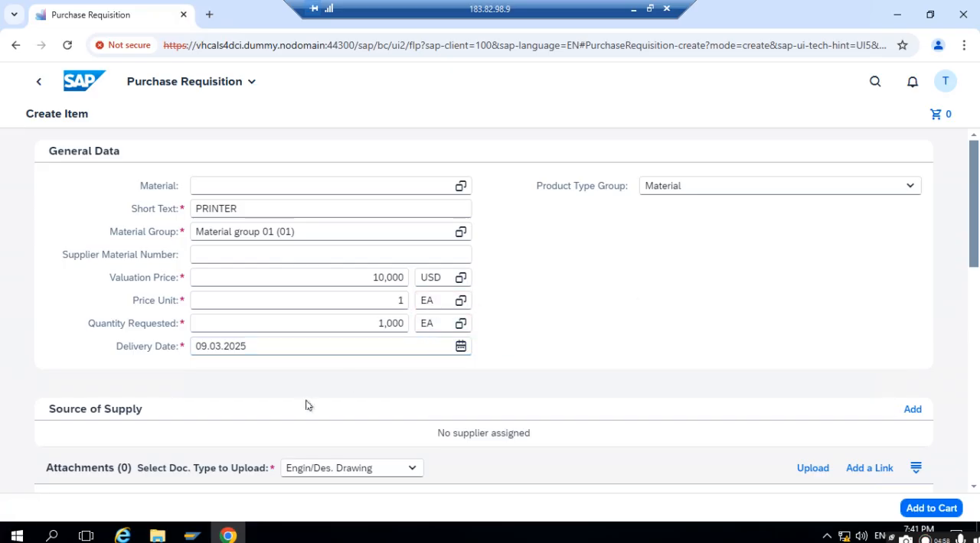
- Add the PRINTER item to the cart and open its item details from the purchase requisition overview
scroll(241, 368, "down", 2)
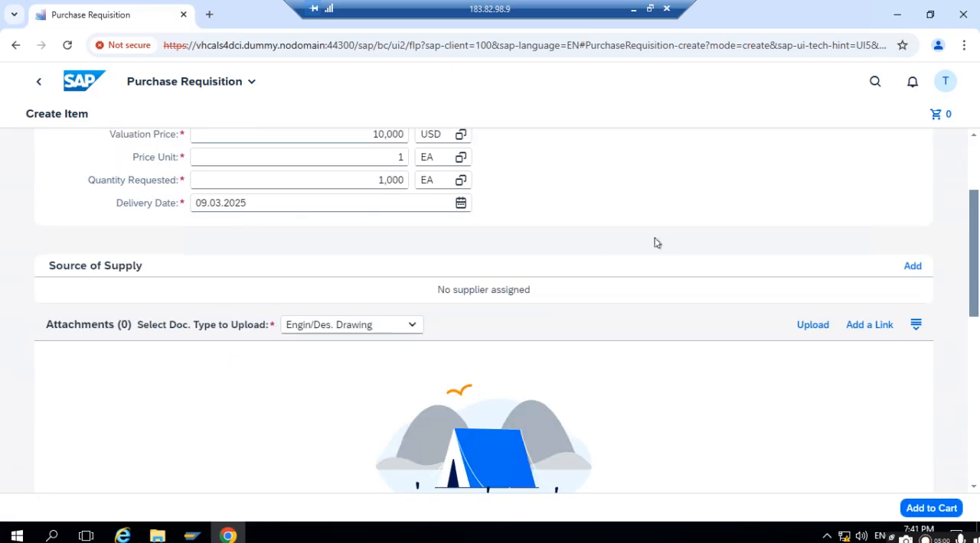
scroll(647, 252, "down", 5)
scroll(237, 389, "down", 2)
scroll(237, 398, "up", 10)
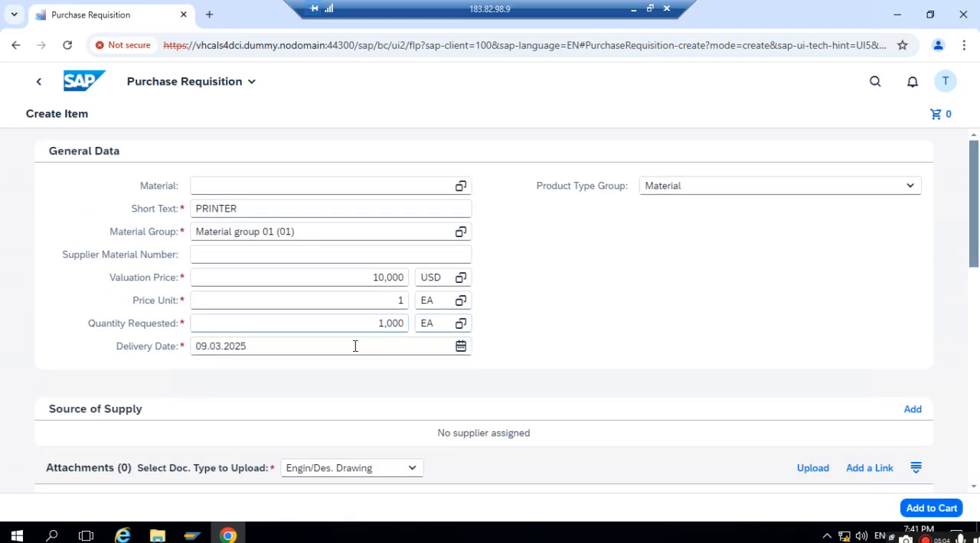
scroll(673, 314, "down", 3)
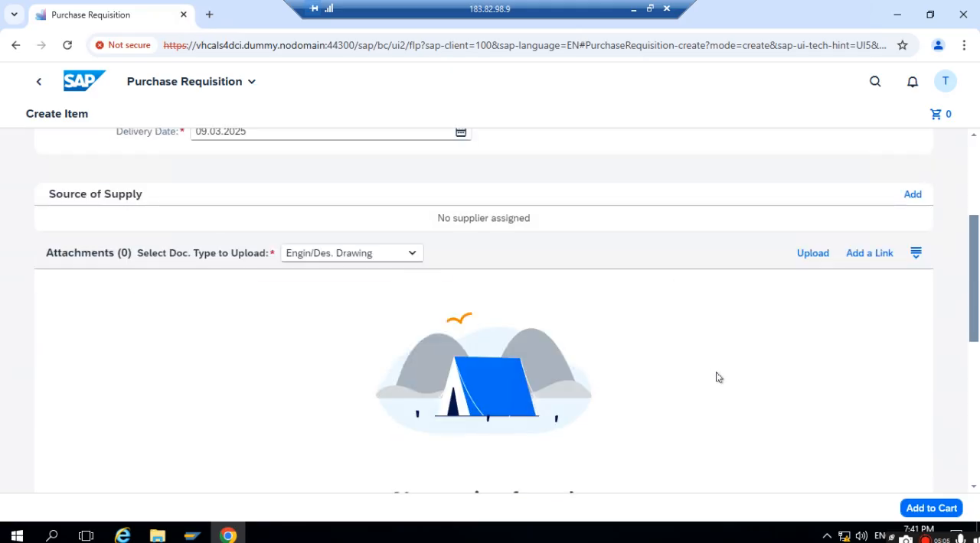
left_click(918, 508)
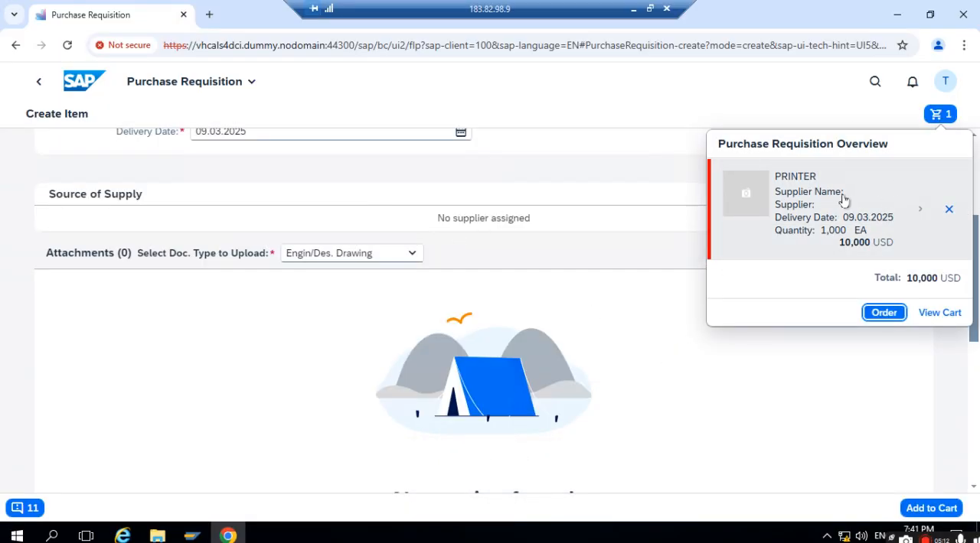
left_click(920, 212)
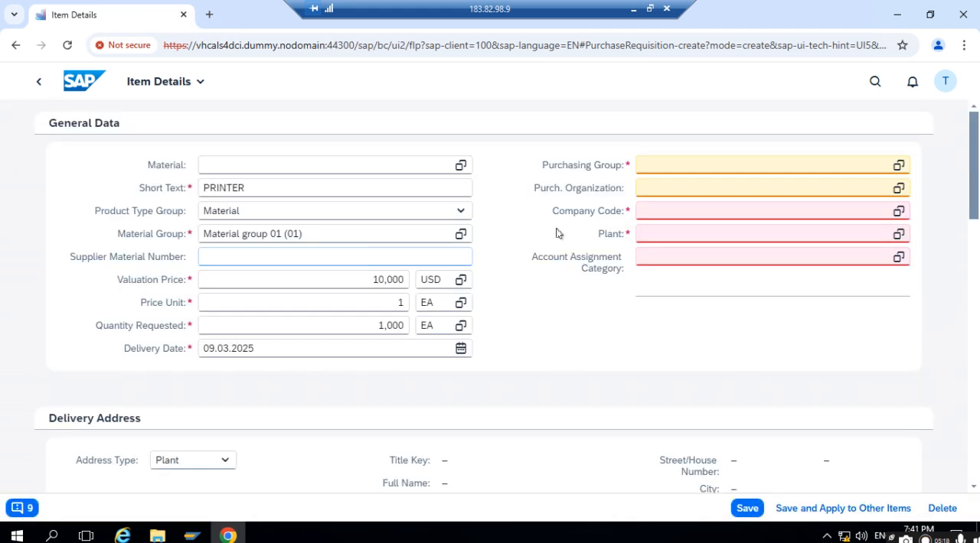
- Assign purchasing group 001 and purchasing organization 1711 to the PRINTER item
left_click(673, 160)
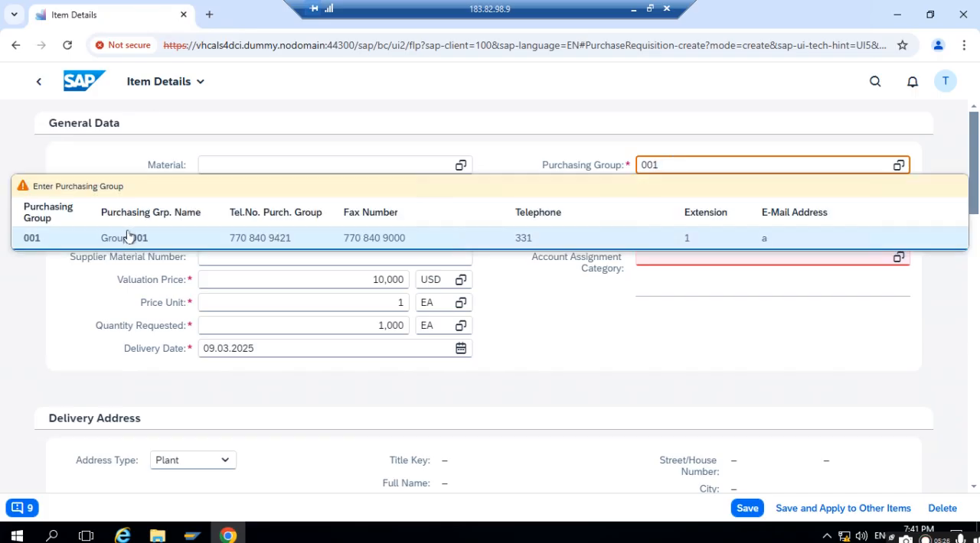
left_click(127, 236)
left_click(762, 189)
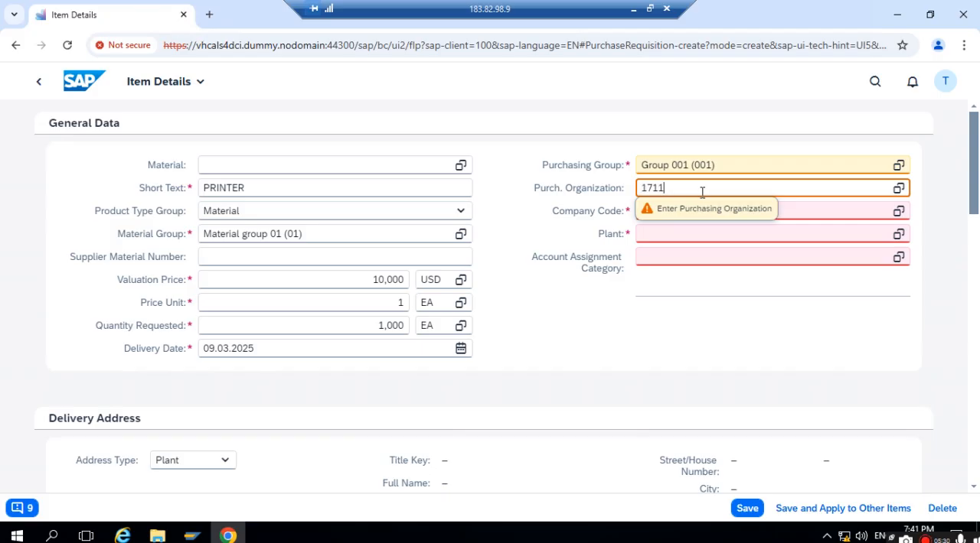
left_click(692, 285)
- Set both the company code and the plant of the PRINTER item to 1711
left_click(803, 206)
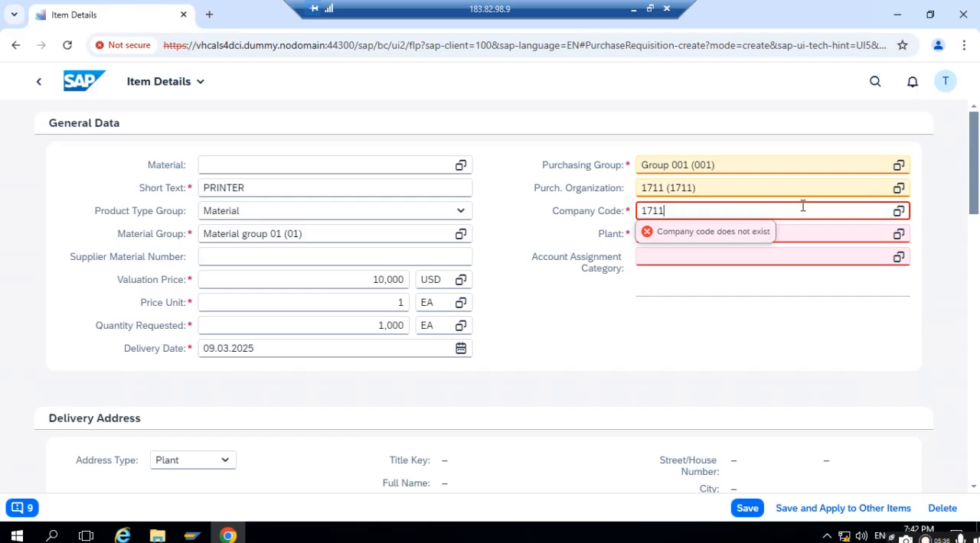
left_click(658, 278)
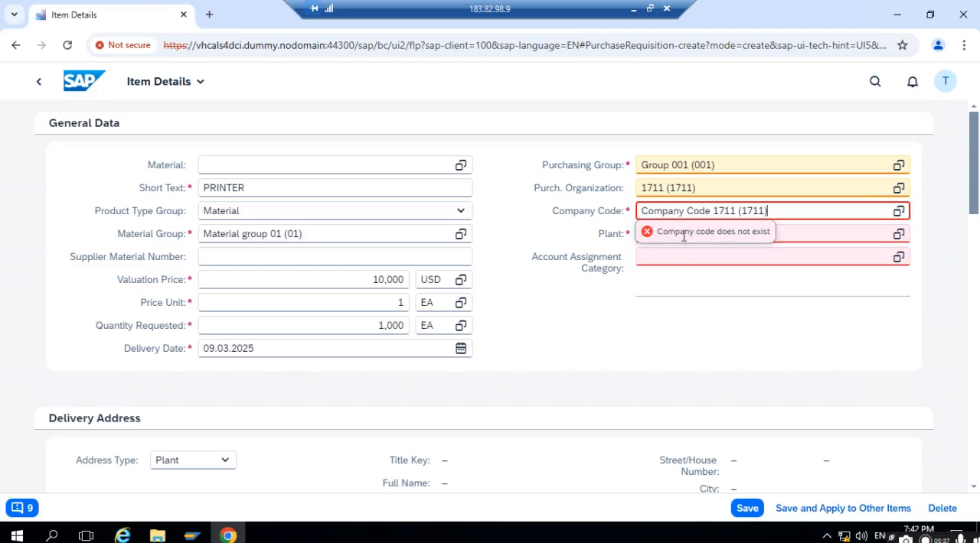
left_click(789, 231)
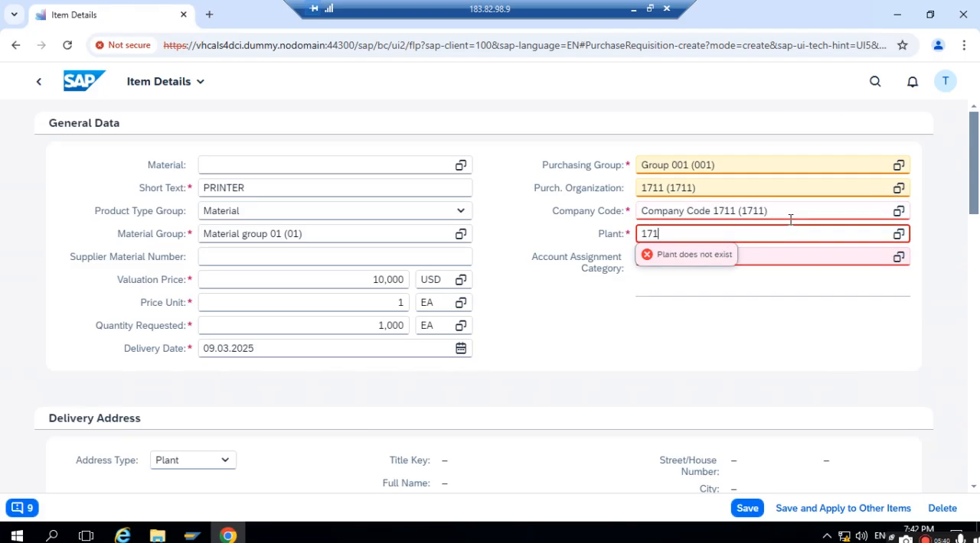
type("171")
left_click(277, 308)
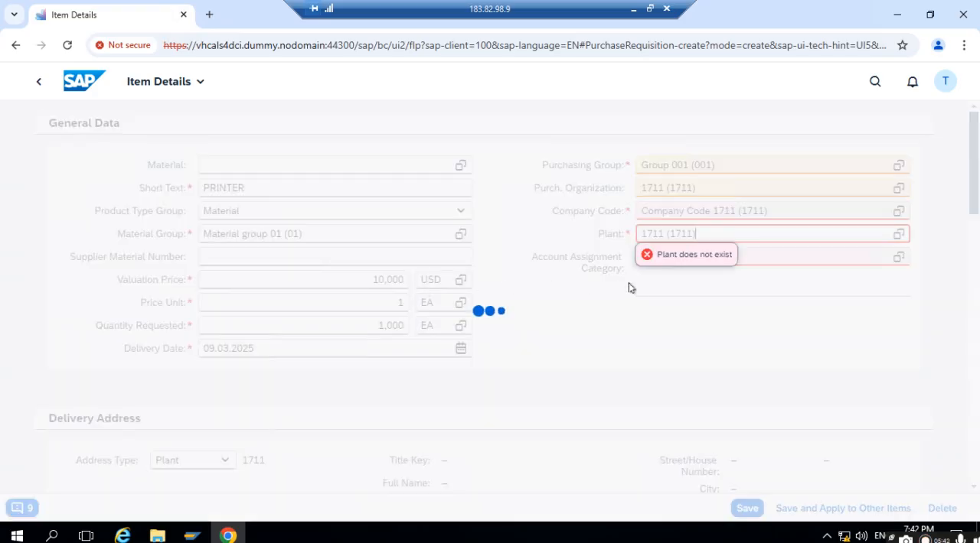
- Choose Cost center (K) as the item's account assignment category from the value list
left_click(774, 256)
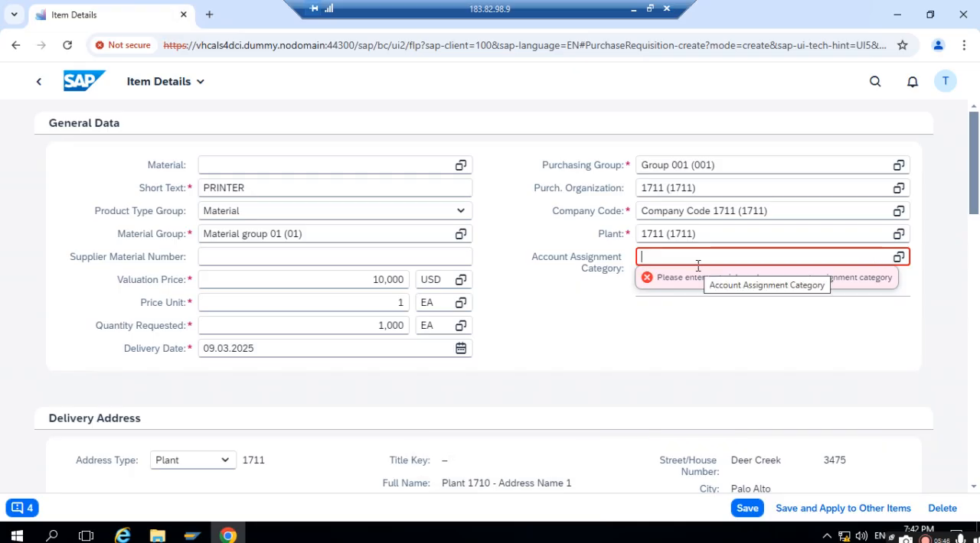
left_click(900, 258)
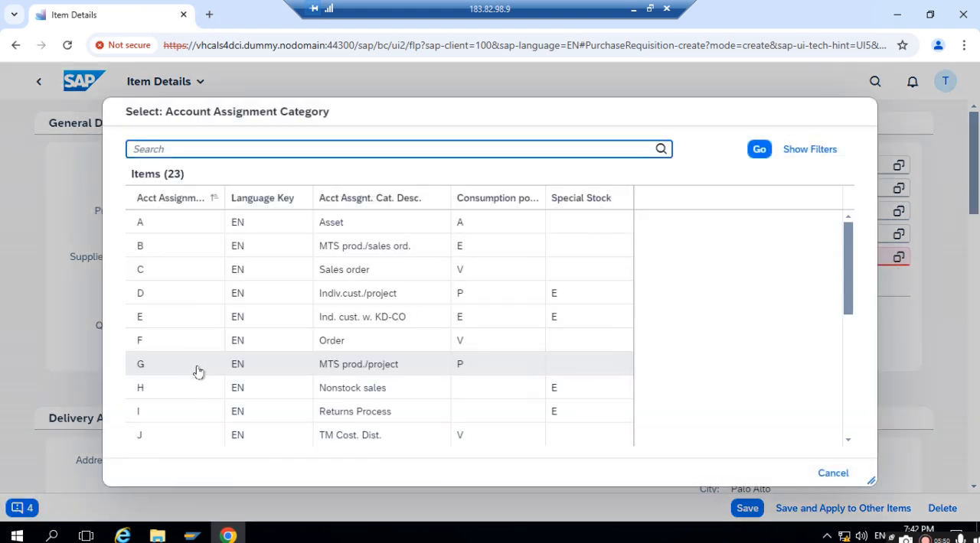
scroll(195, 388, "down", 2)
left_click(182, 316)
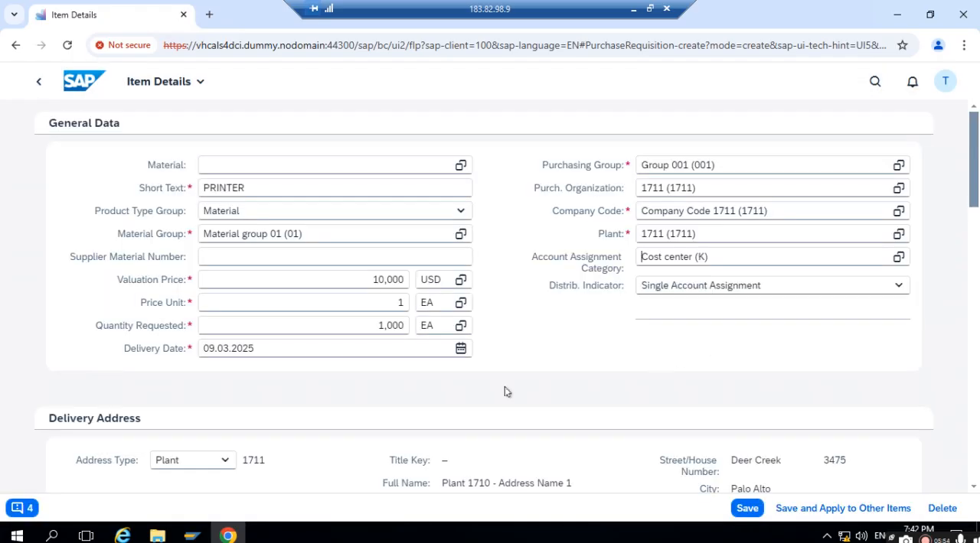
- Check the item details and review the list of open error messages for the PRINTER item
scroll(539, 372, "down", 1)
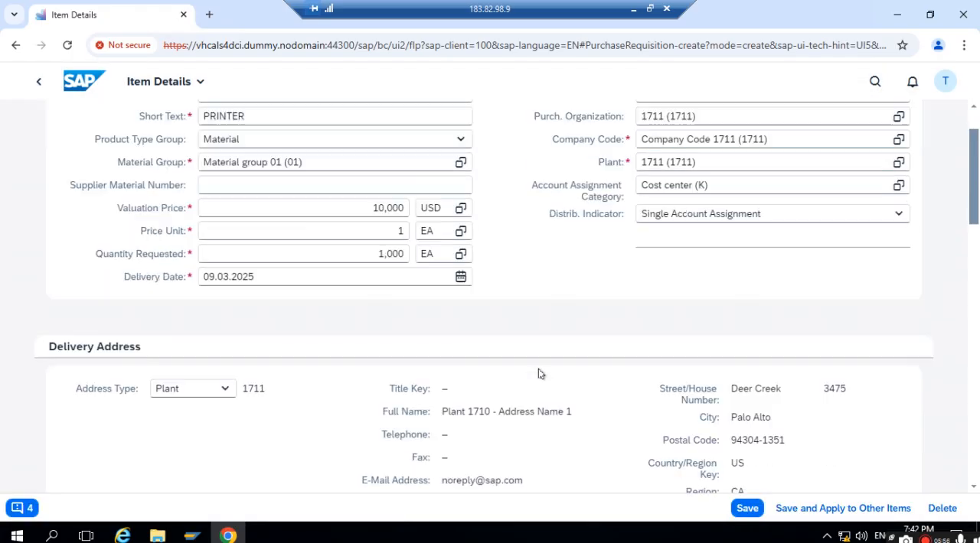
scroll(540, 373, "down", 4)
scroll(573, 281, "up", 5)
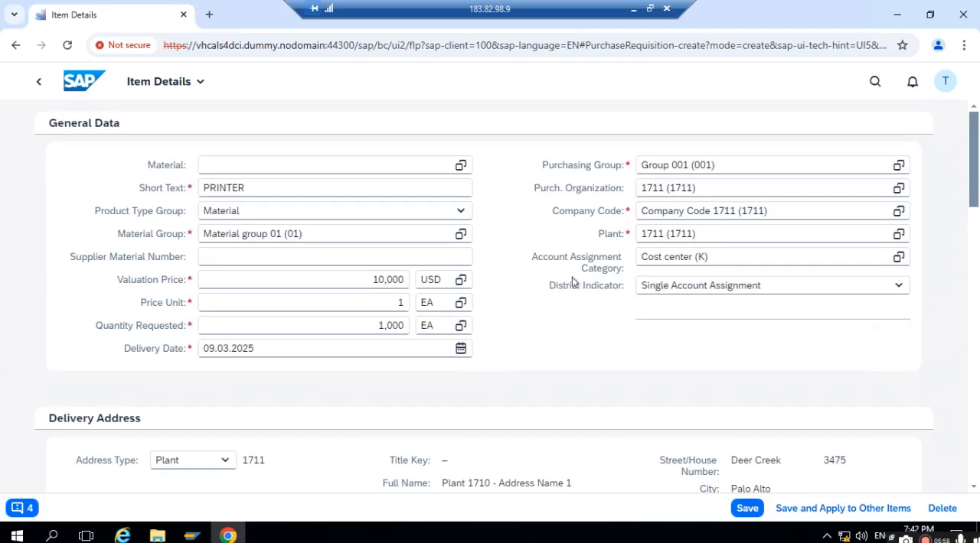
left_click(18, 508)
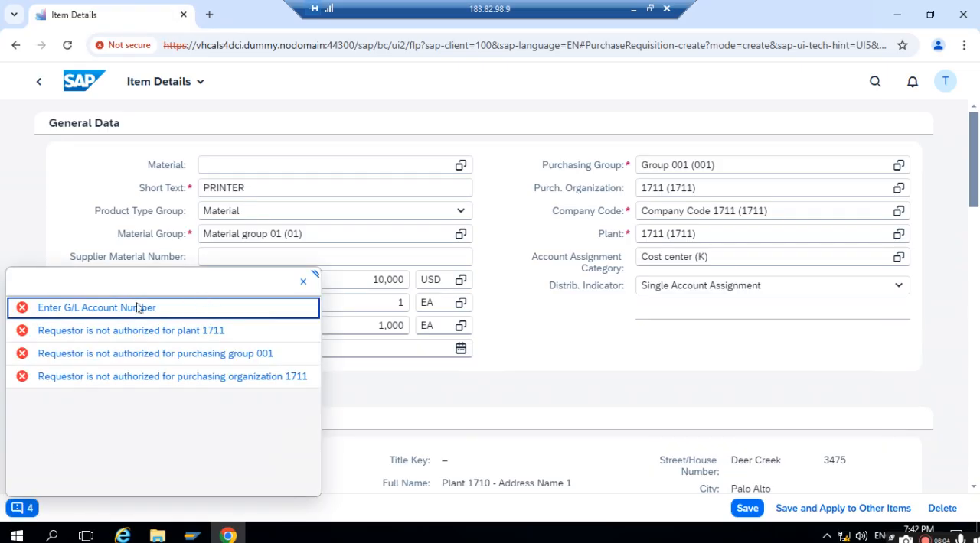
left_click(303, 281)
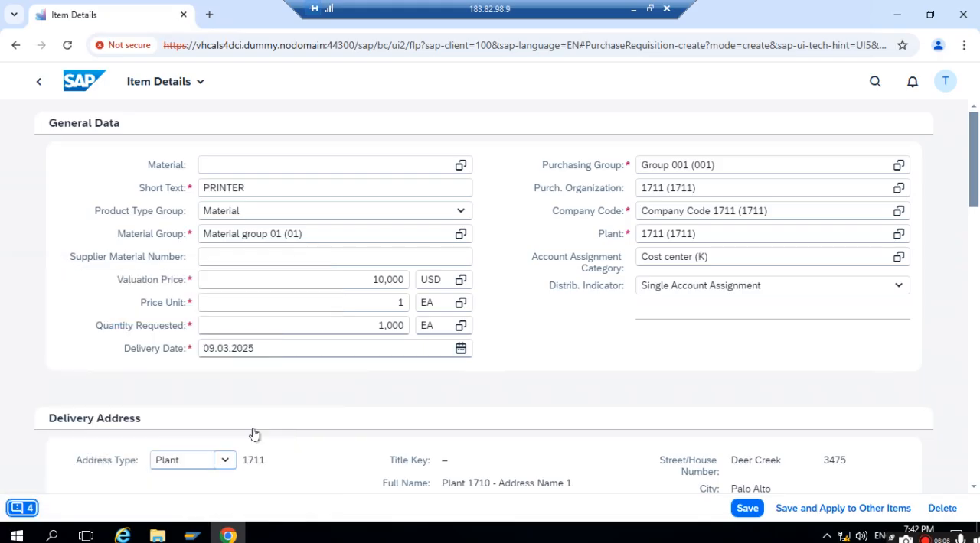
- Look up the GL account on the Test Data slide in PowerPoint, and return to the item's account assignment in Chrome on the remote desktop
scroll(417, 392, "down", 5)
left_click(165, 347)
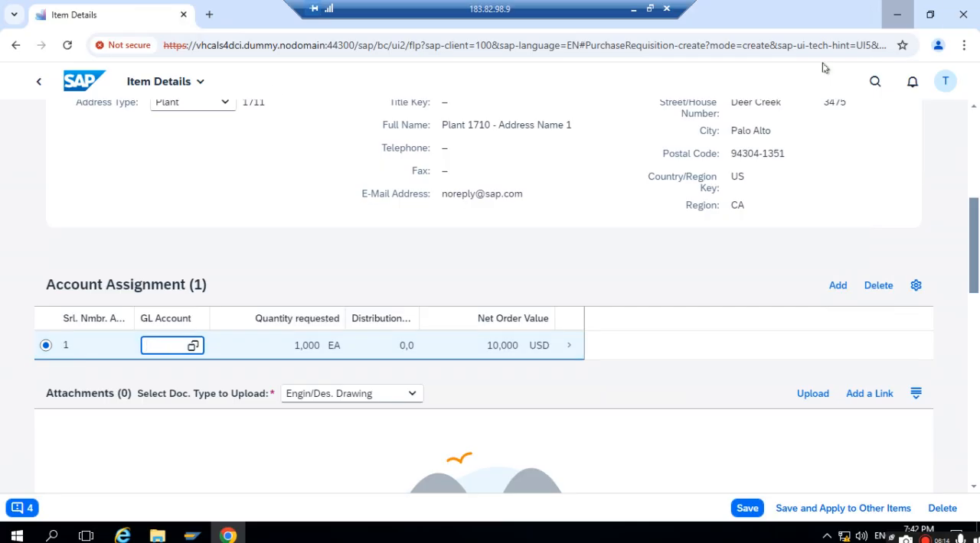
left_click(897, 14)
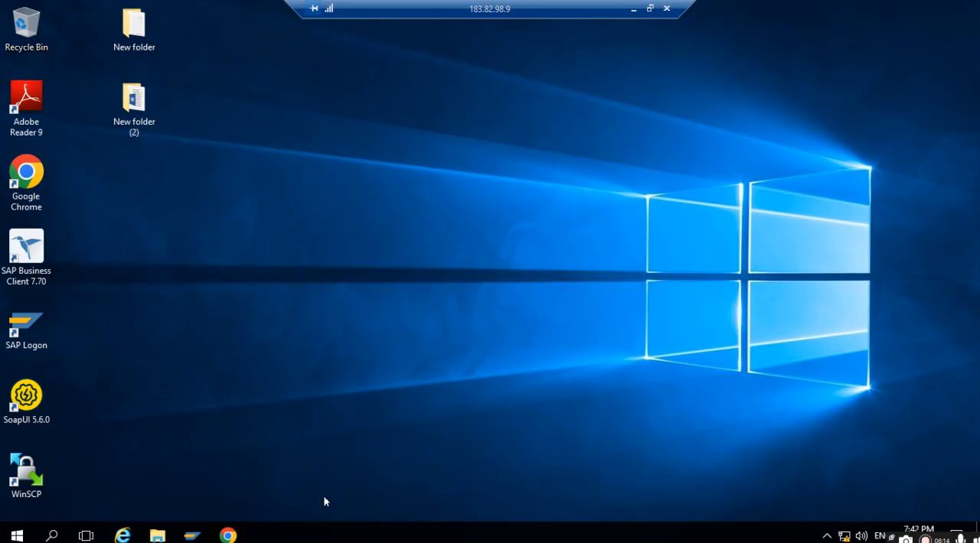
left_click(631, 9)
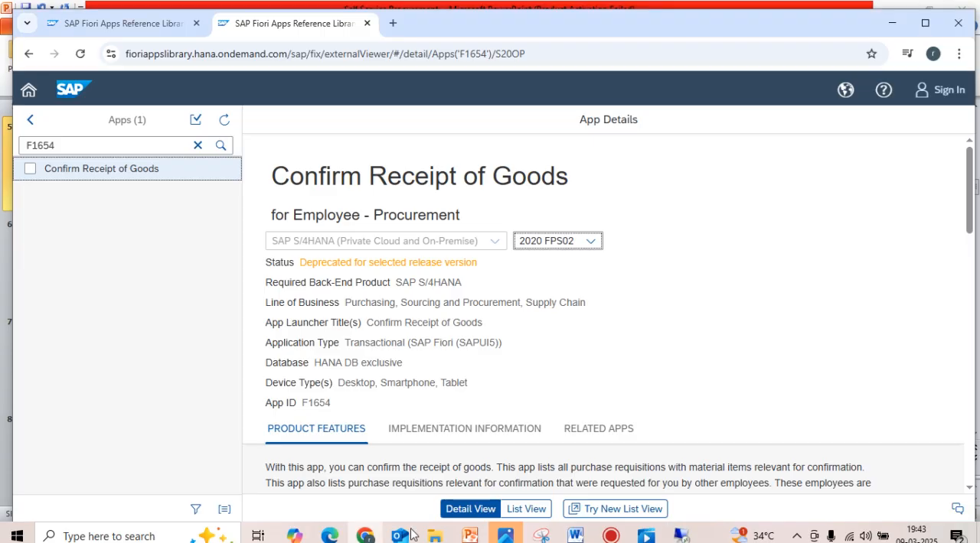
left_click(469, 537)
scroll(348, 385, "down", 12)
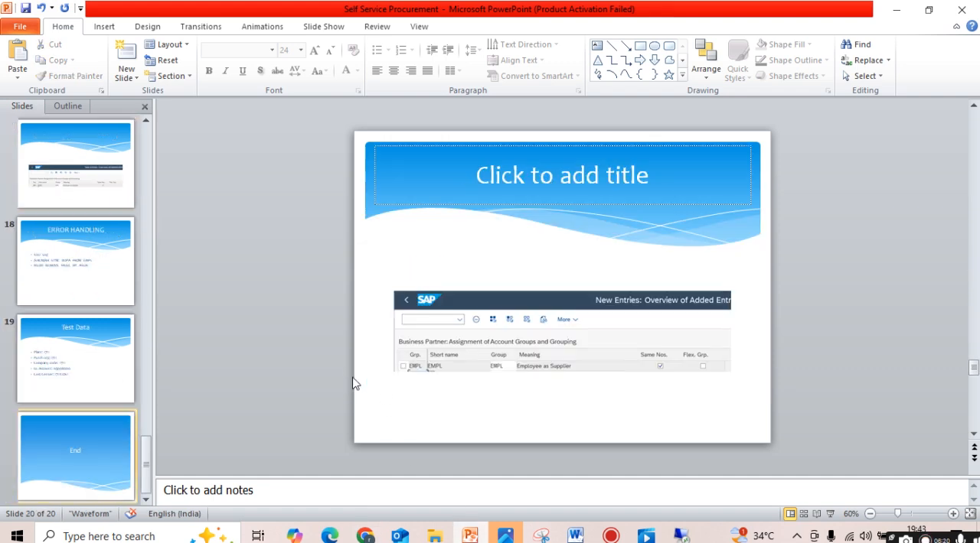
left_click(77, 385)
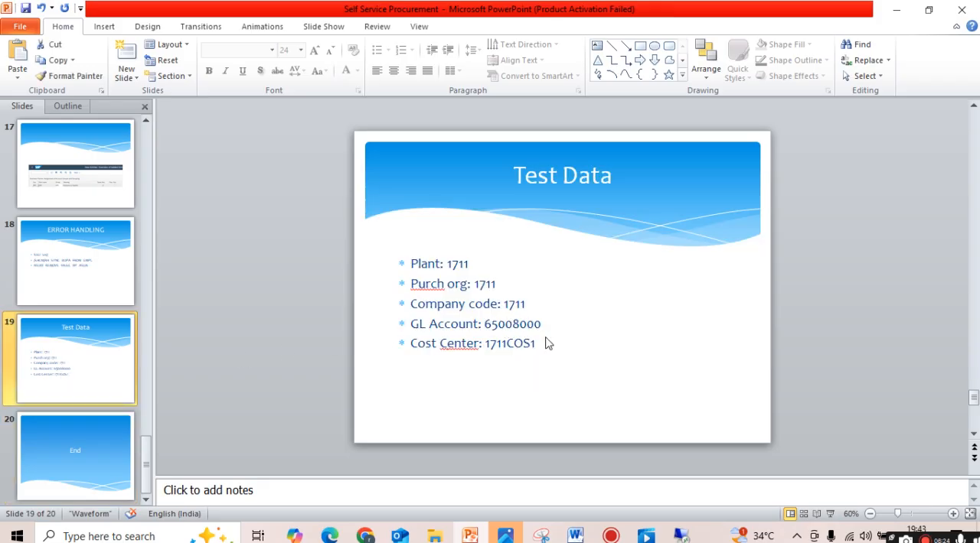
left_click(680, 536)
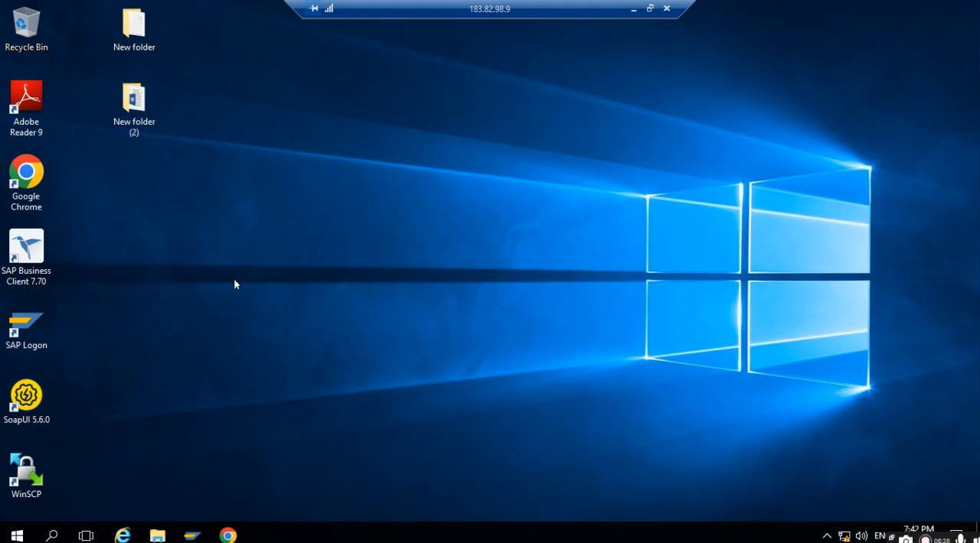
left_click(228, 536)
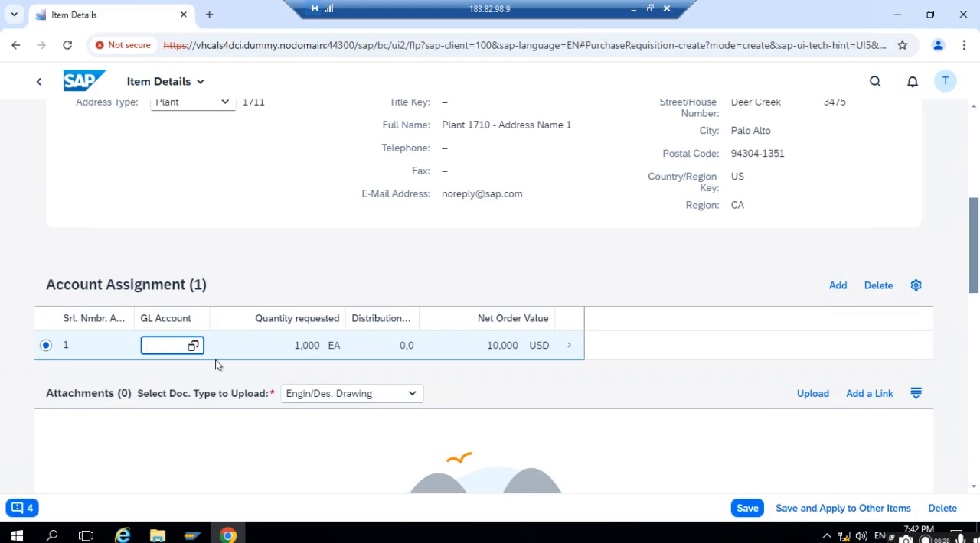
- Enter 65008000 as the GL account of the account assignment line and save the item
type("650080")
type("008000")
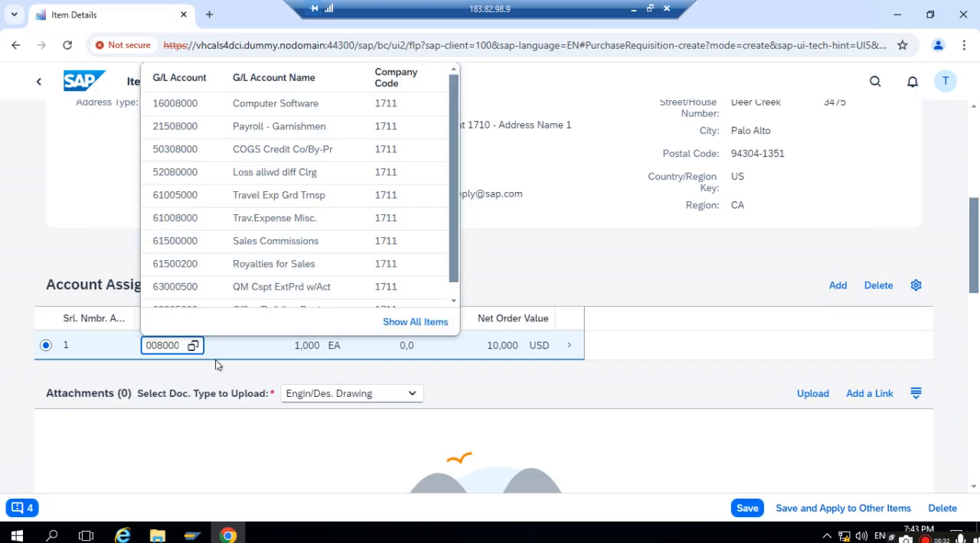
left_click(645, 278)
left_click(746, 508)
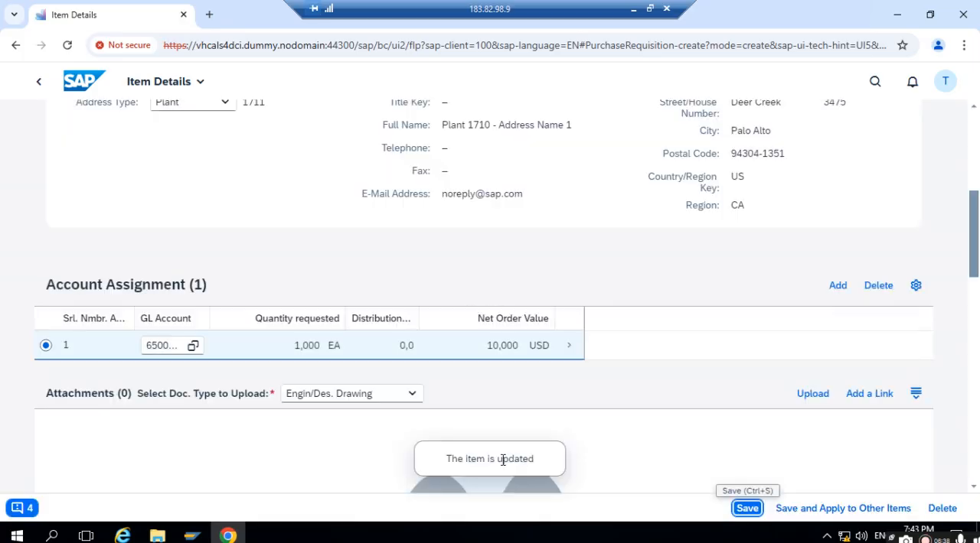
- Review the remaining error messages and read the details of the one about account 65008000
scroll(704, 372, "up", 3)
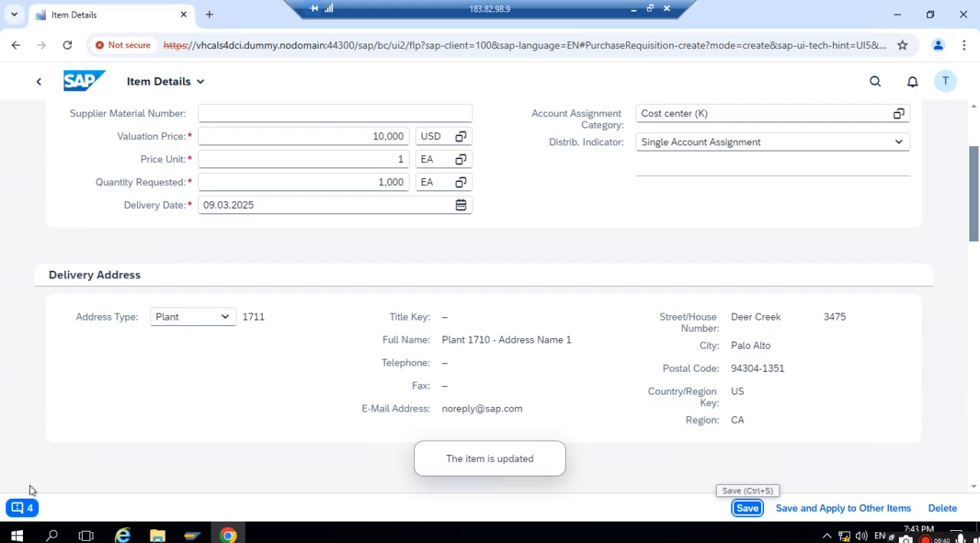
scroll(116, 411, "down", 2)
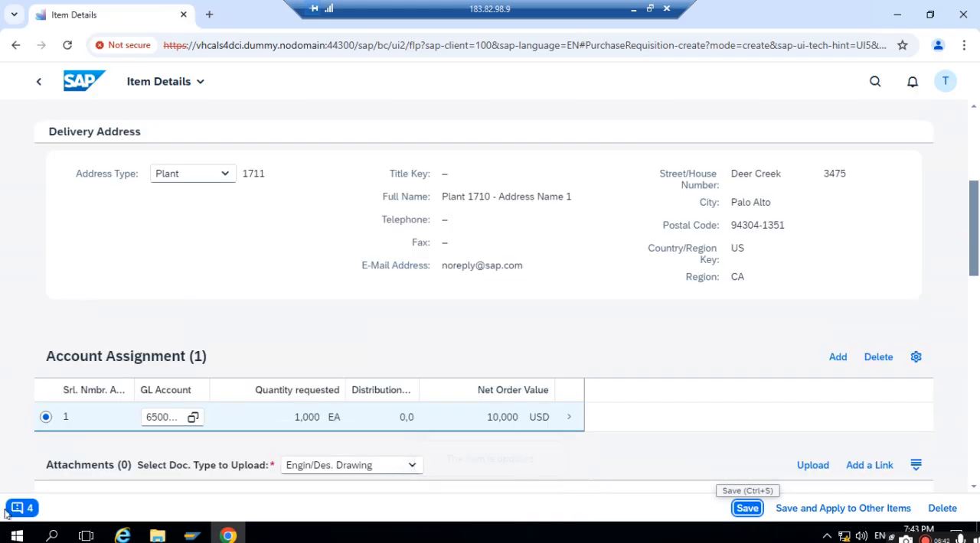
left_click(11, 512)
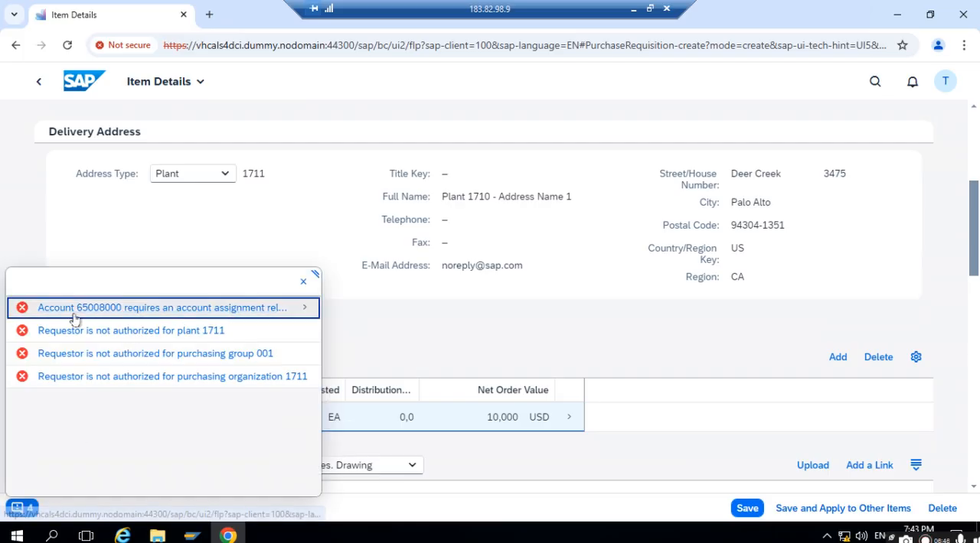
left_click(302, 310)
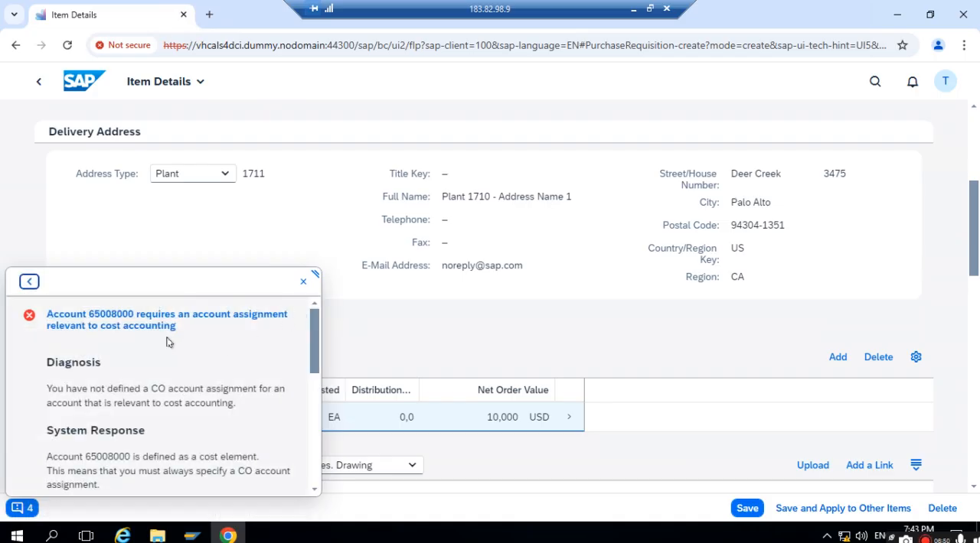
left_click(302, 281)
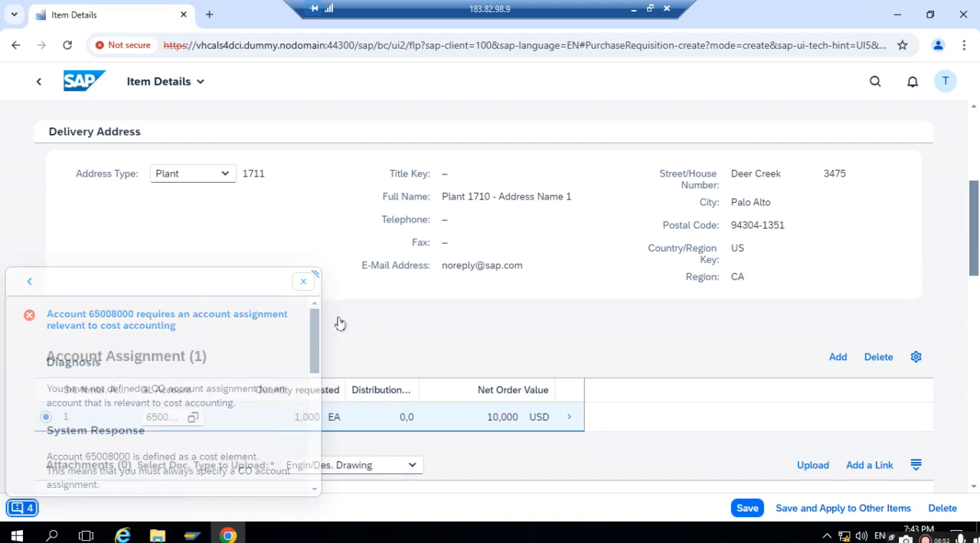
- Set the cost center to 1711COS1 in the accounting details of the PRINTER item's account assignment line and return to the item
scroll(612, 349, "down", 2)
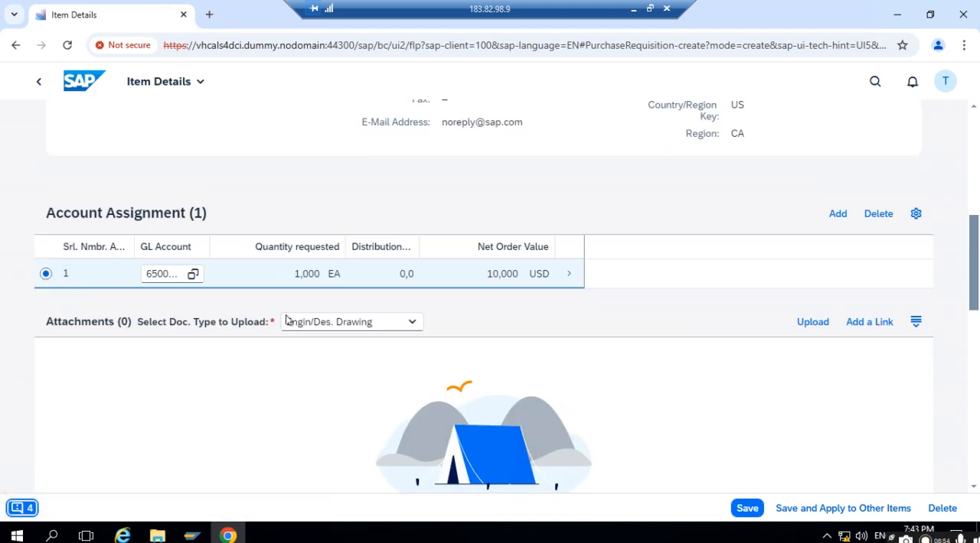
scroll(548, 348, "up", 4)
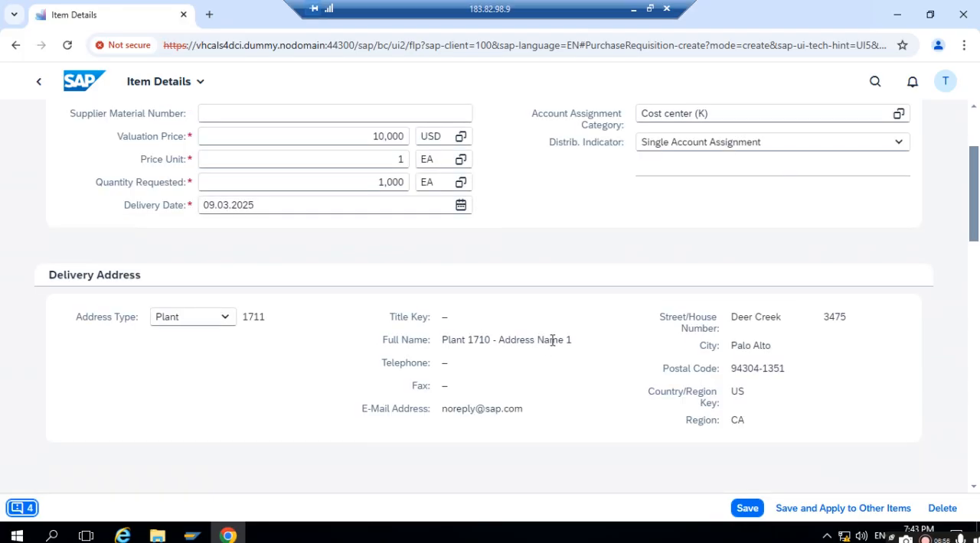
scroll(565, 253, "up", 2)
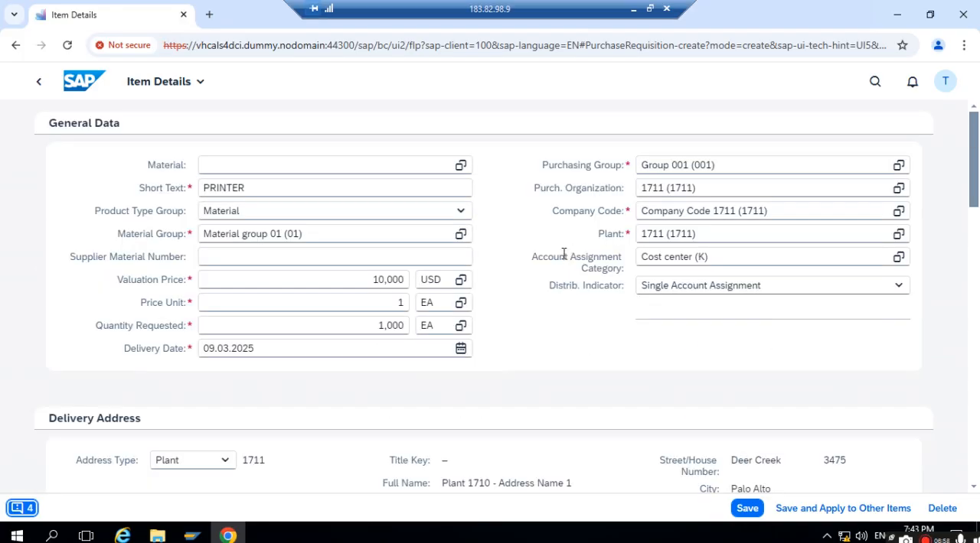
scroll(540, 286, "down", 4)
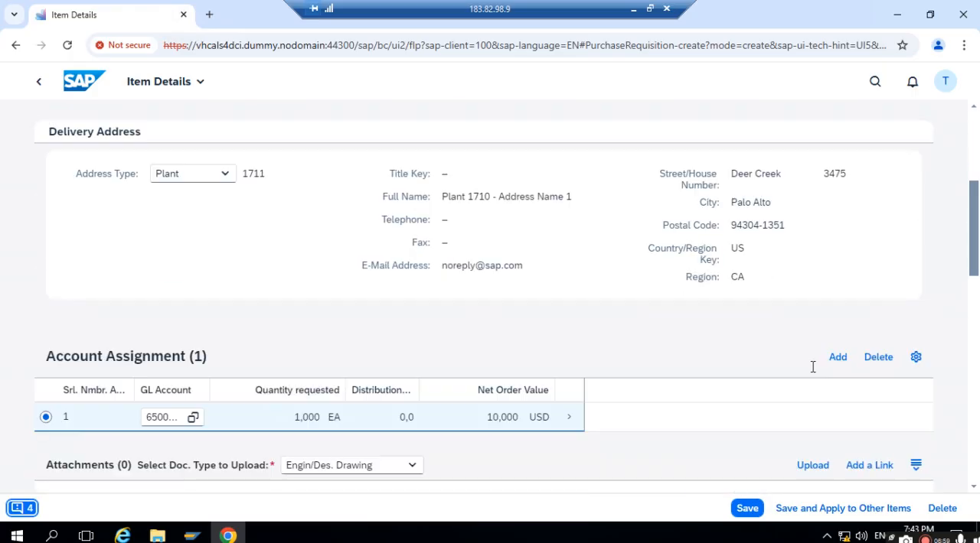
scroll(638, 364, "down", 2)
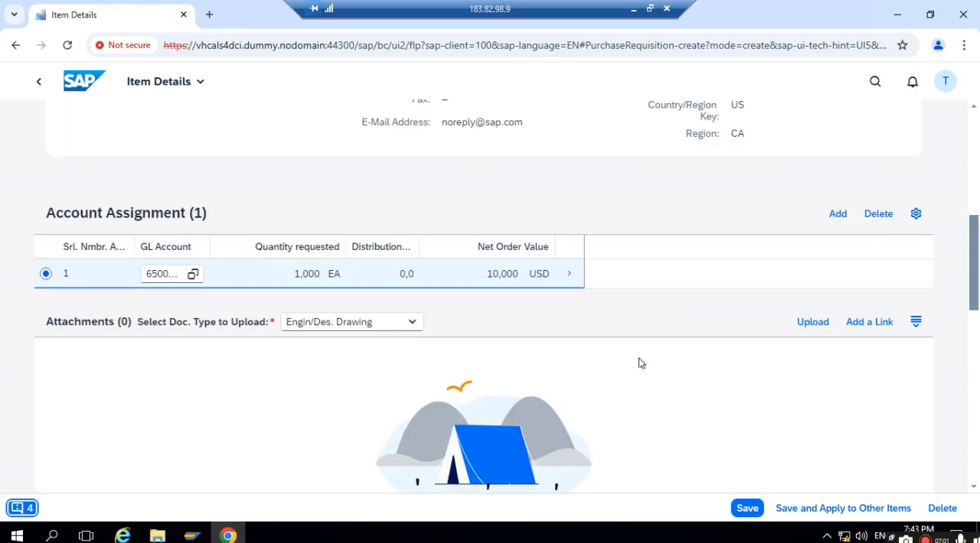
left_click(569, 277)
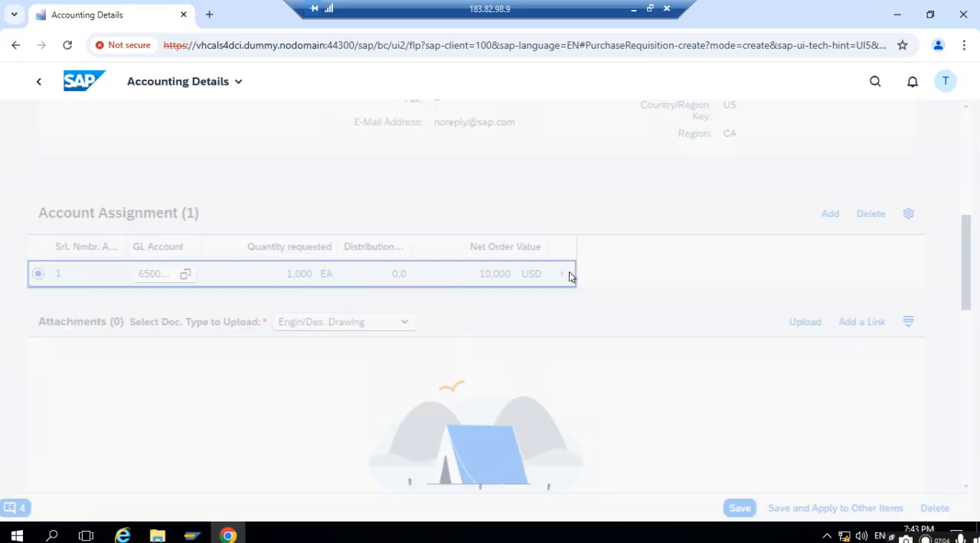
left_click(245, 328)
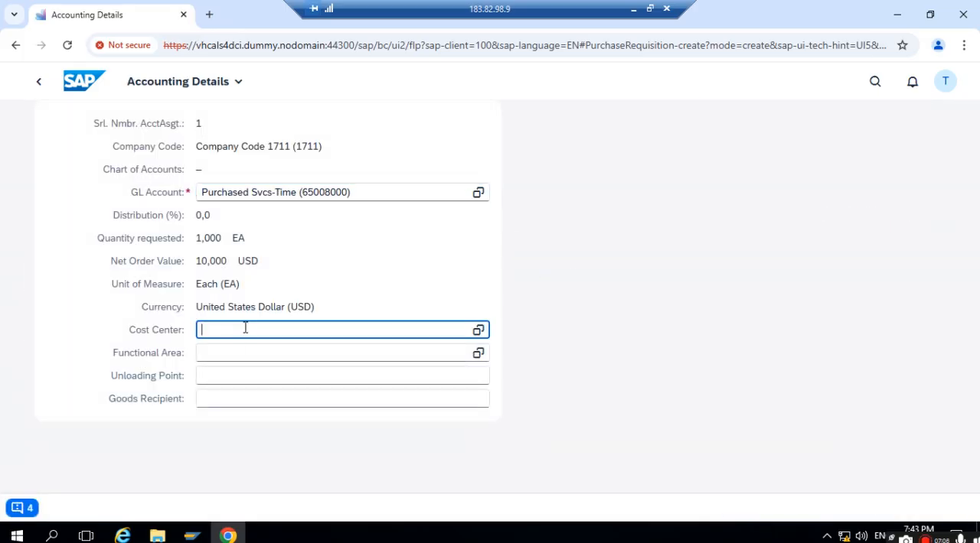
type("1711COS1")
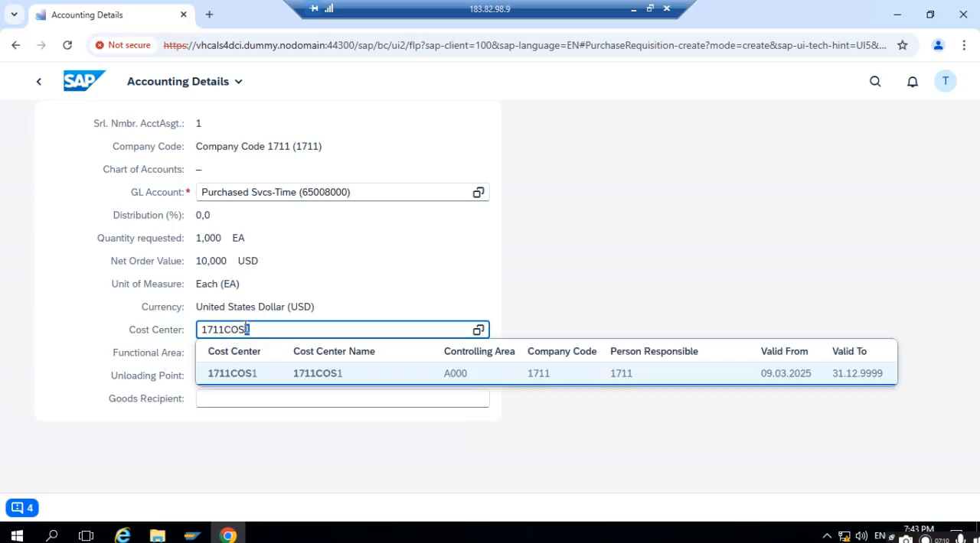
left_click(237, 375)
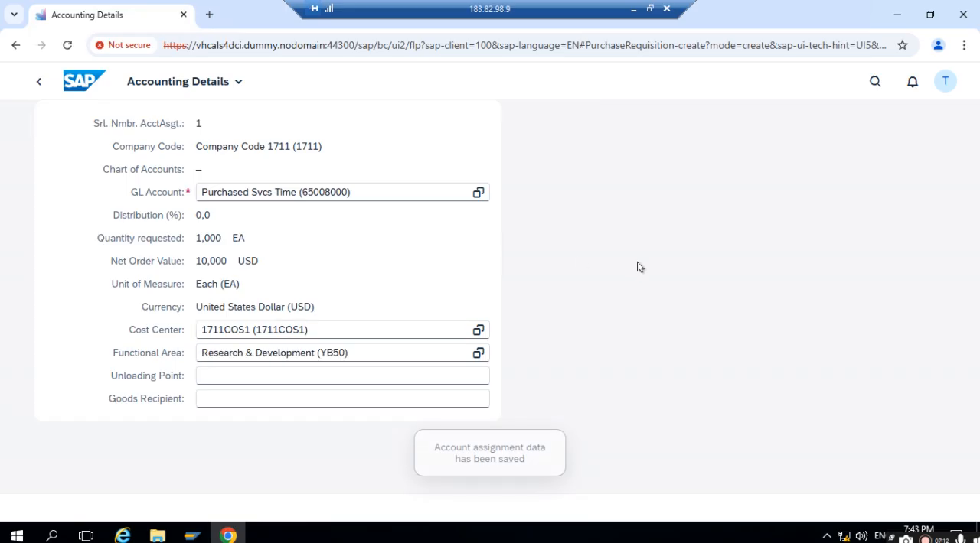
left_click(38, 81)
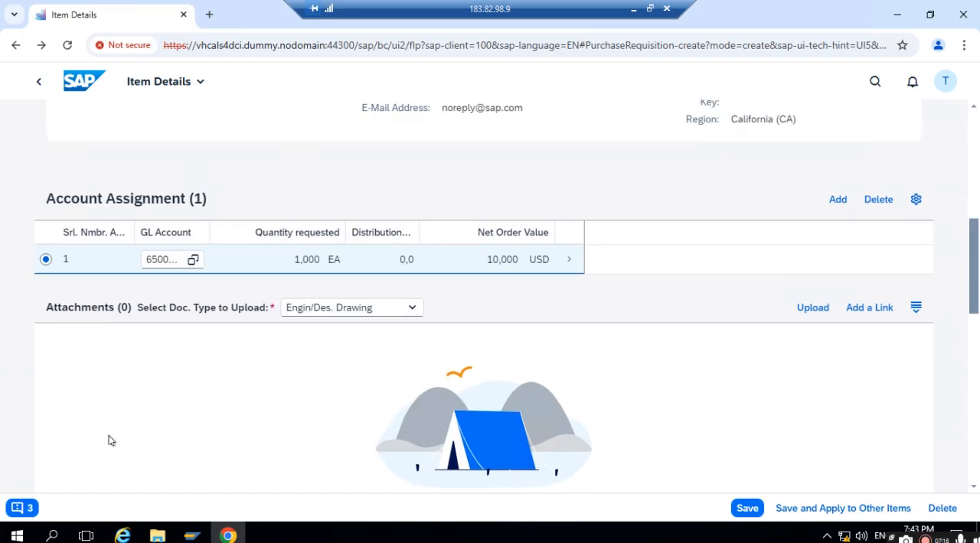
- Check the error messages still open for the PRINTER item against its general data, and close the message list
left_click(17, 509)
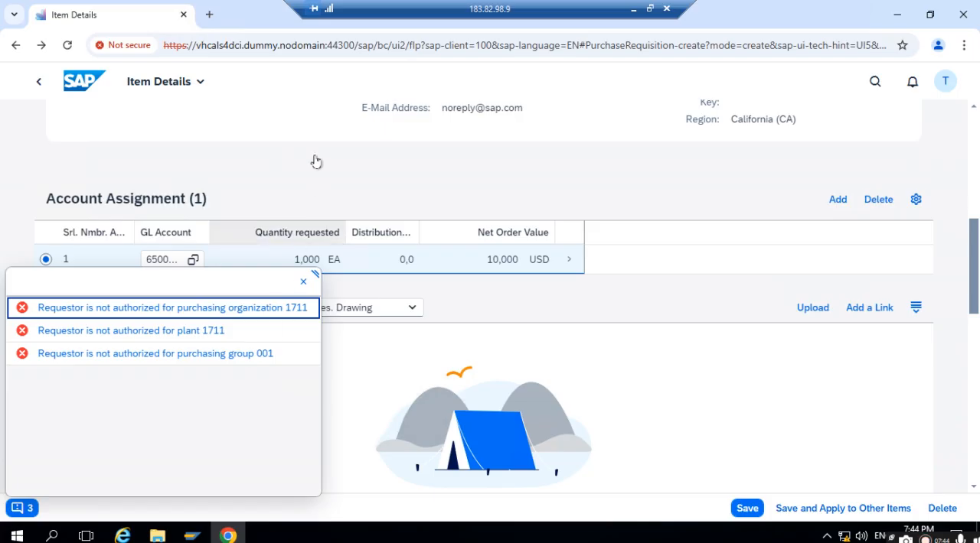
scroll(283, 184, "up", 5)
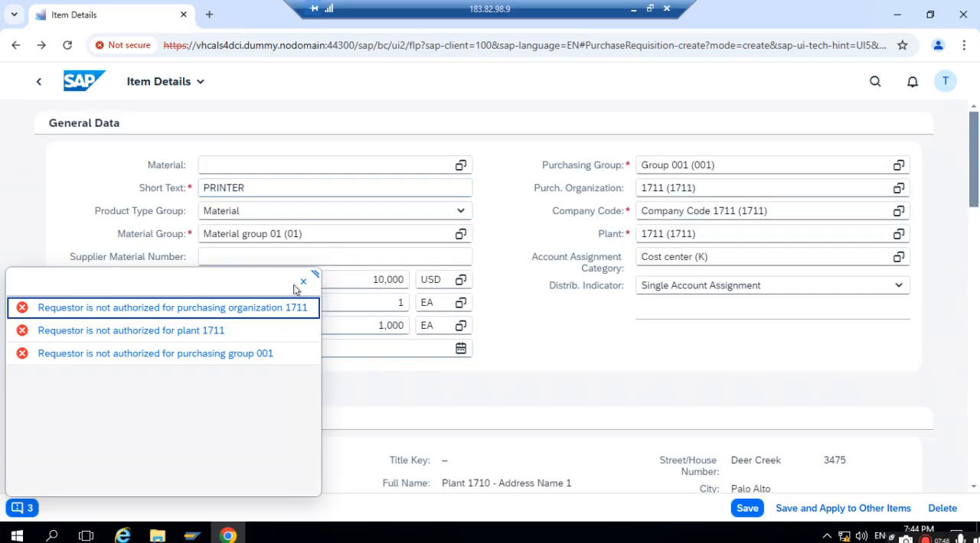
left_click(303, 283)
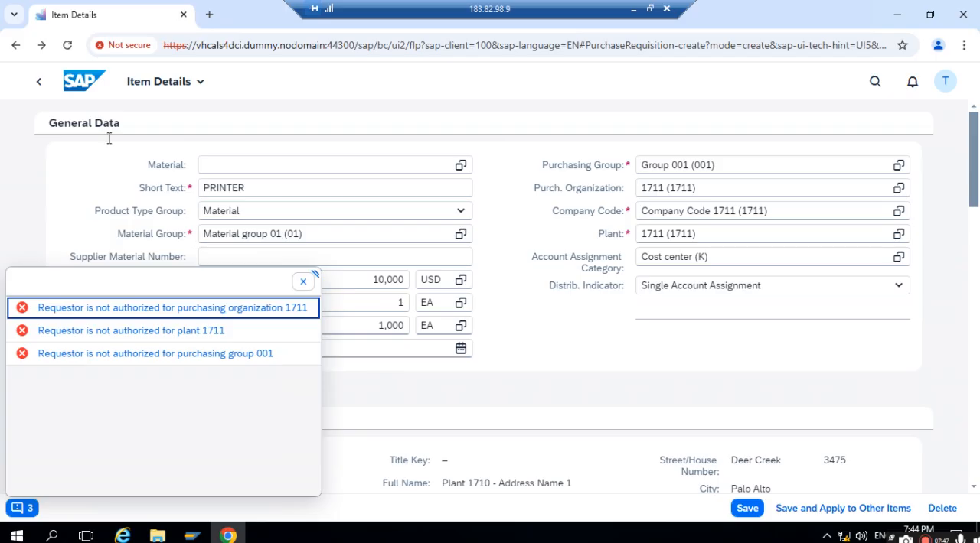
- Leave the PRINTER item, return to the Fiori home page and open the new version of My Purchase Requisitions
left_click(43, 82)
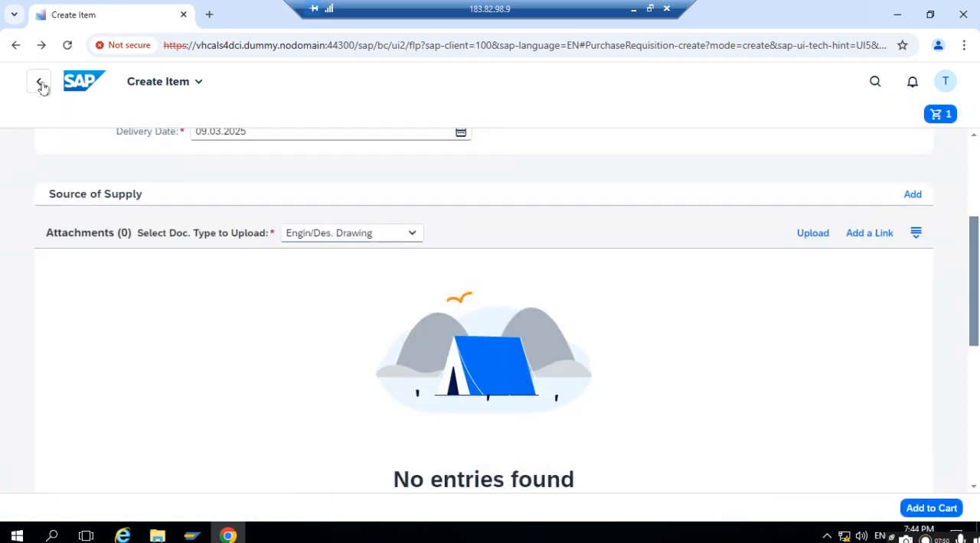
left_click(76, 84)
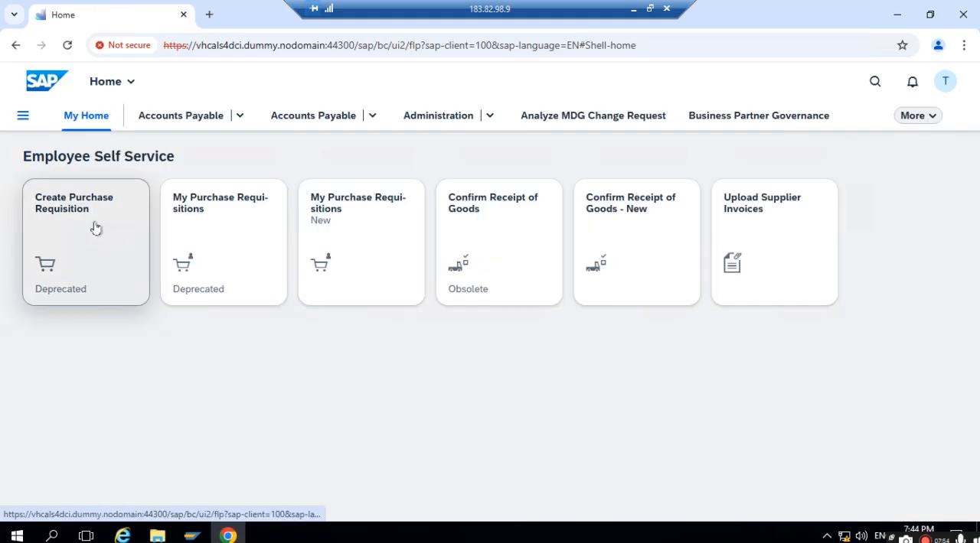
left_click(355, 211)
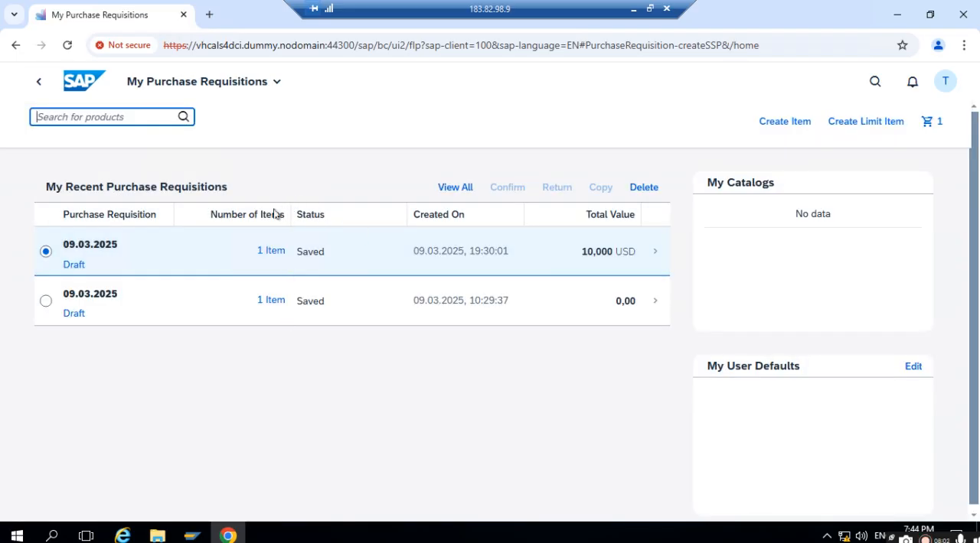
- Open a new item in the existing draft, discard that draft and delete the remaining draft purchase requisition
left_click(784, 122)
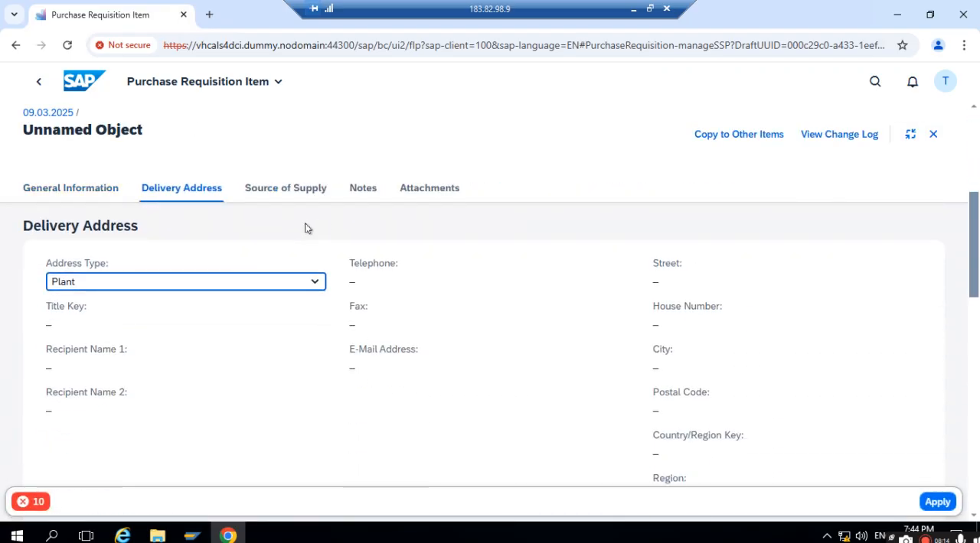
scroll(246, 320, "up", 4)
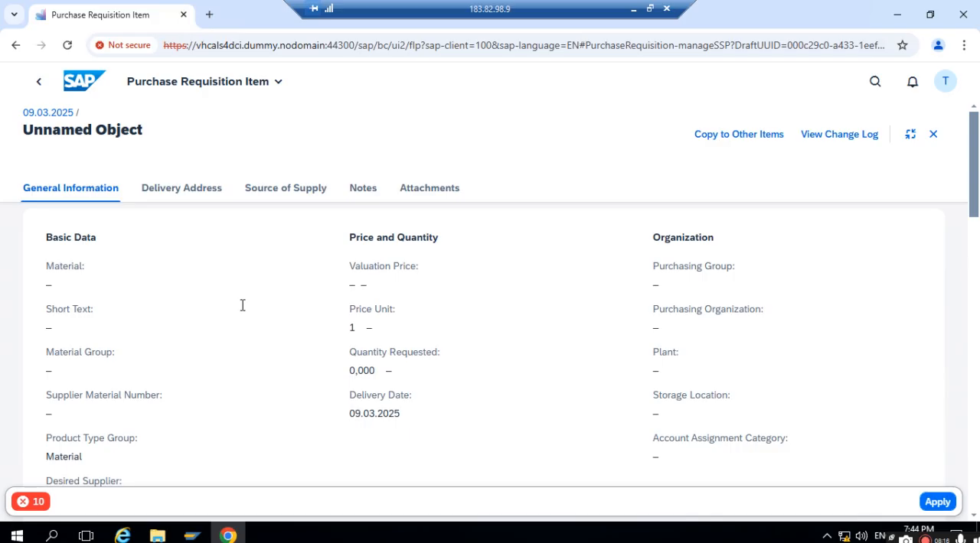
left_click(40, 79)
left_click(480, 364)
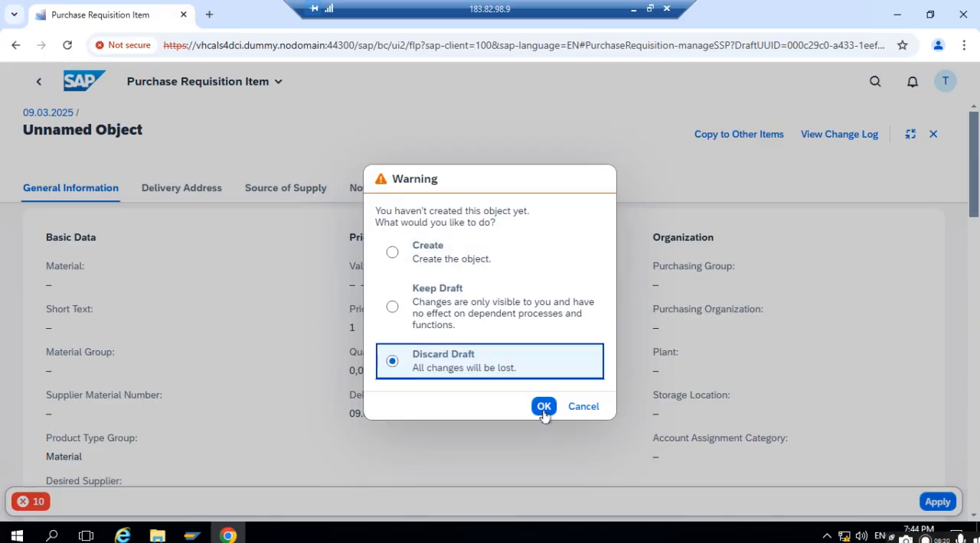
left_click(544, 407)
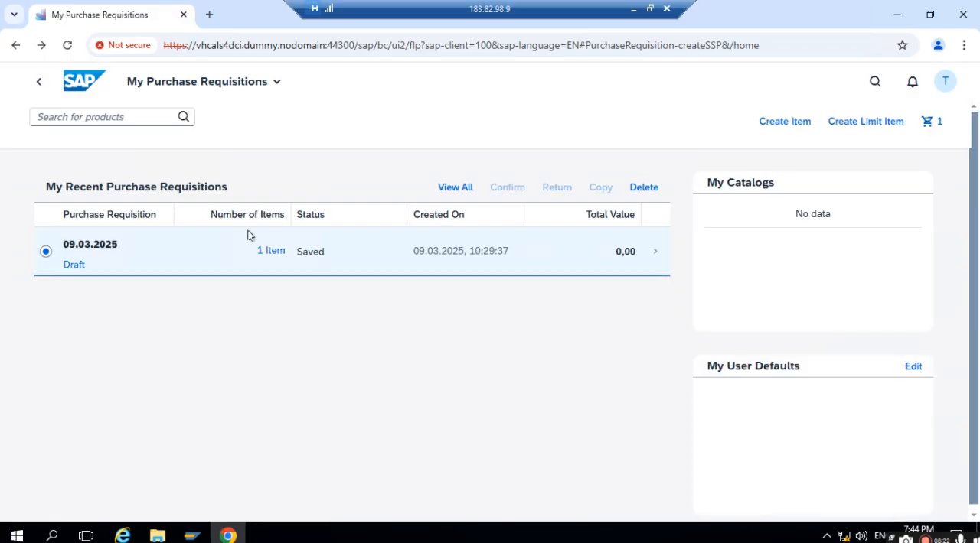
left_click(644, 188)
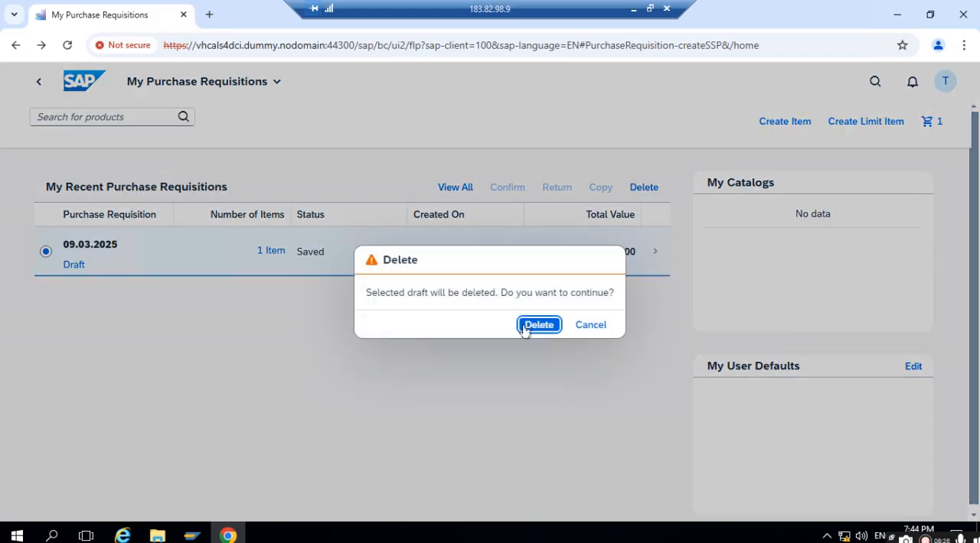
left_click(534, 326)
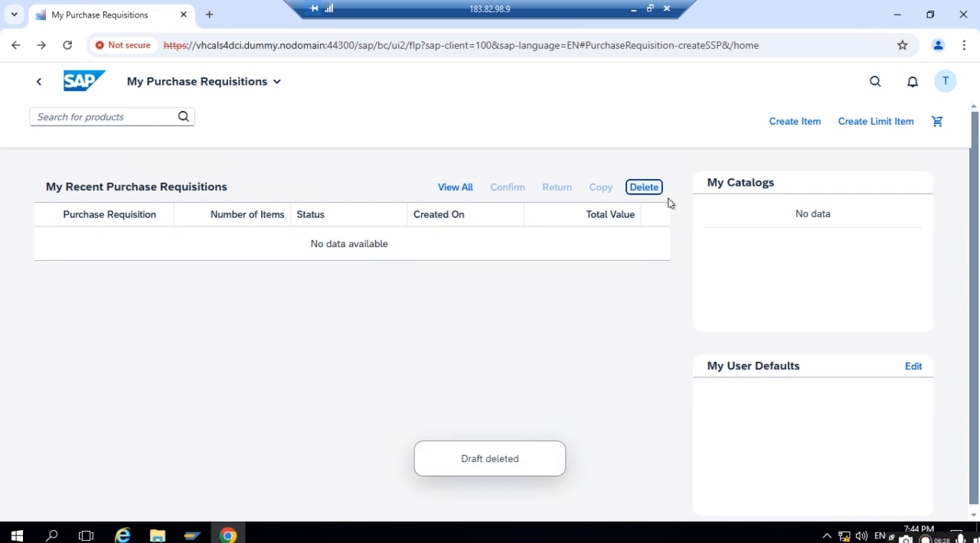
- Reload the My Purchase Requisitions page and create a new purchase requisition item
left_click(791, 122)
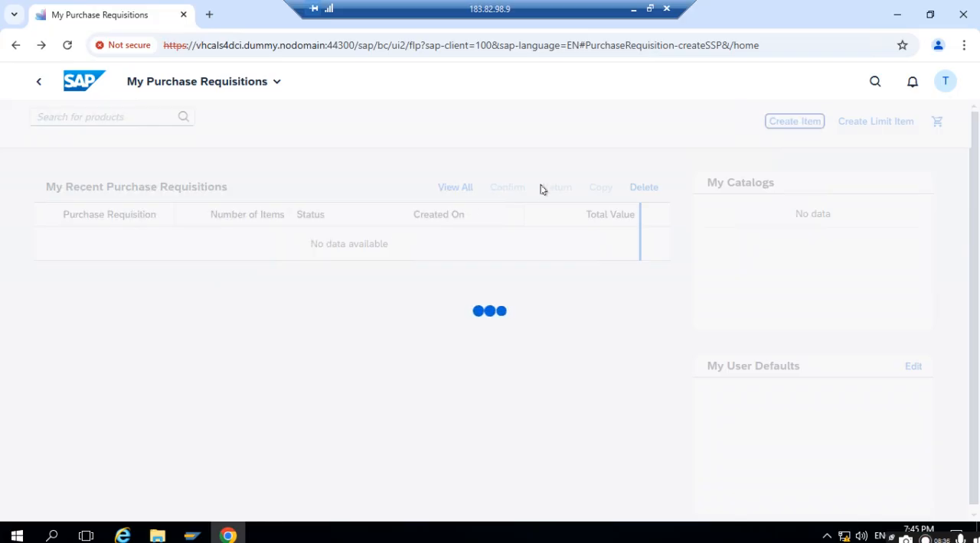
left_click(67, 46)
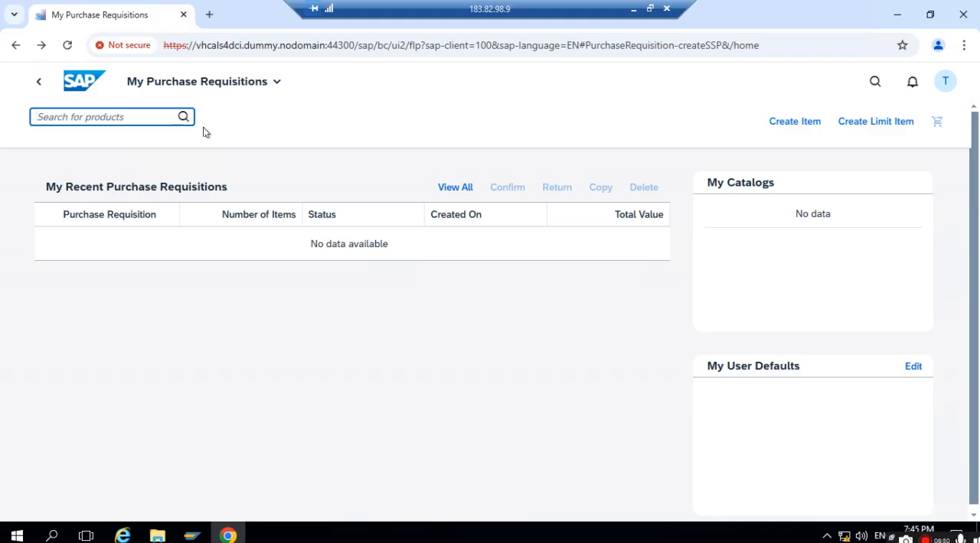
left_click(786, 121)
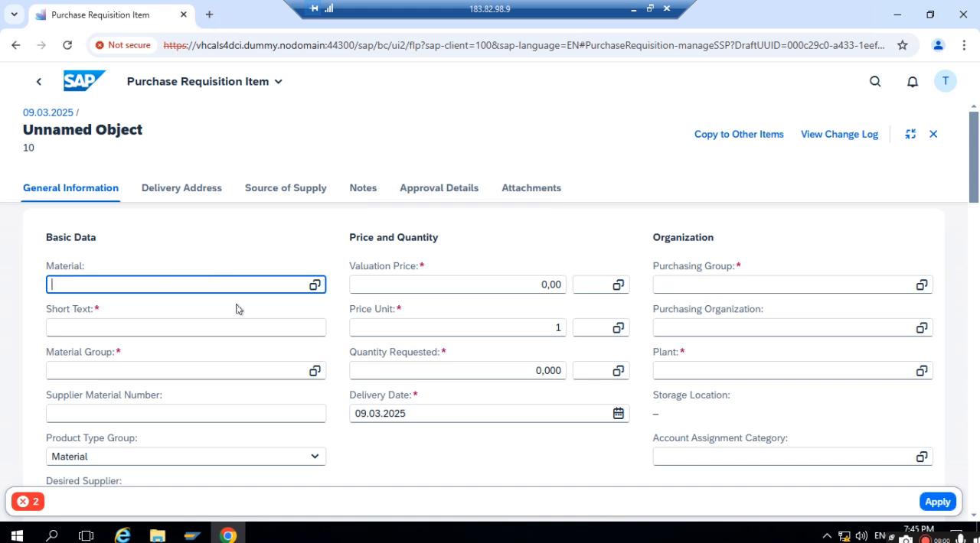
- Enter PRINTER as the item's short text and set the valuation price to 100 USD
left_click(454, 281)
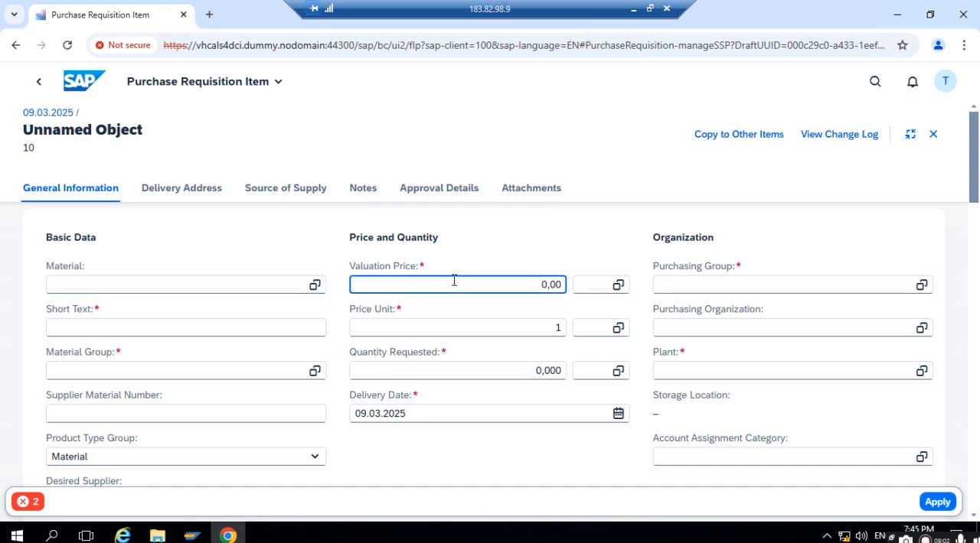
left_click(268, 327)
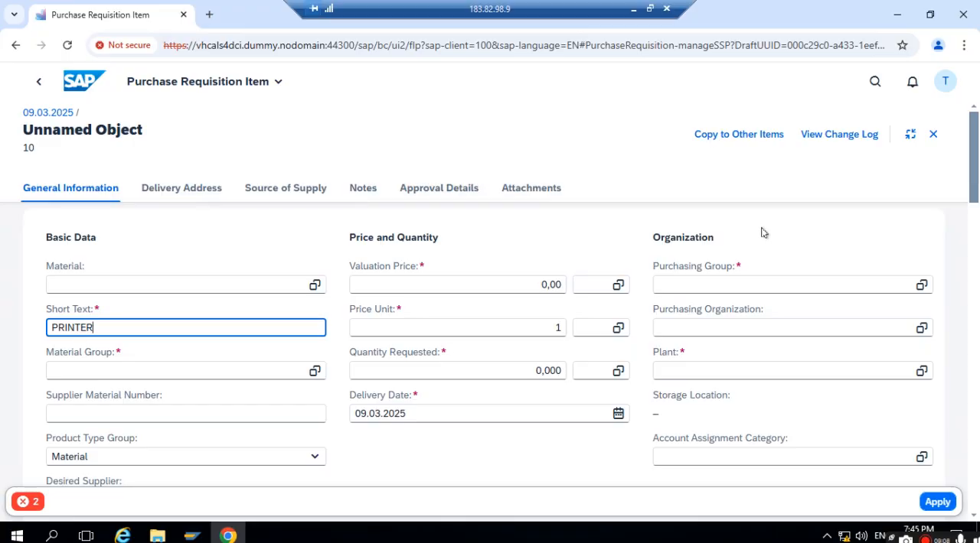
left_click(526, 284)
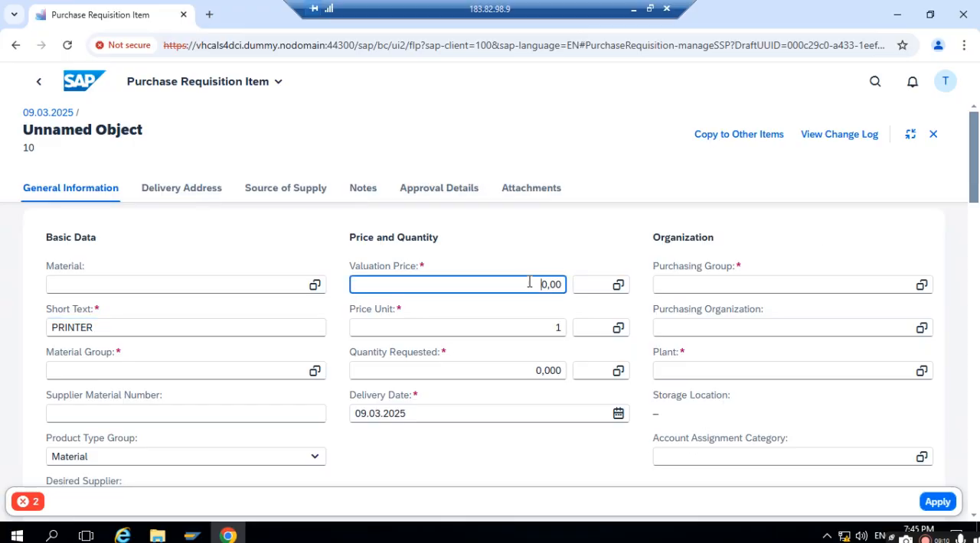
type("10")
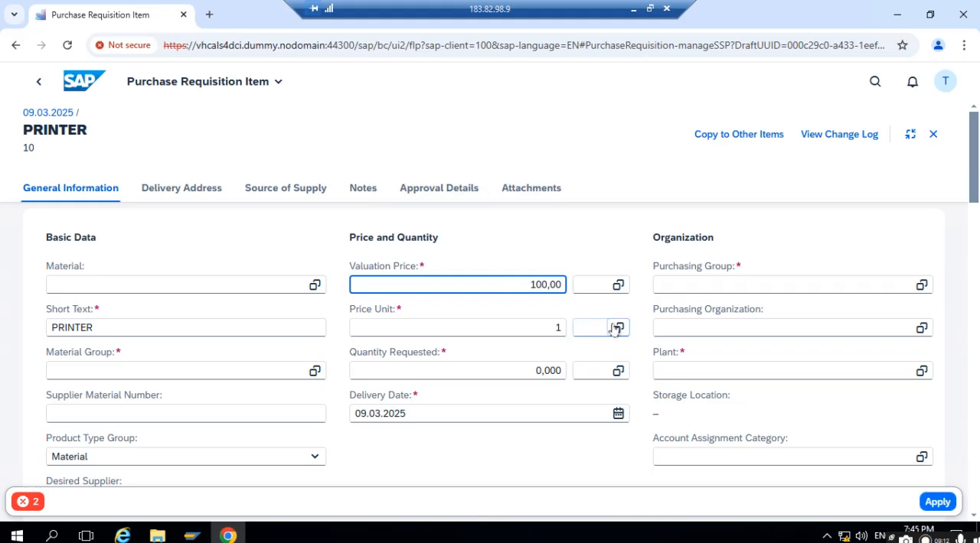
left_click(586, 289)
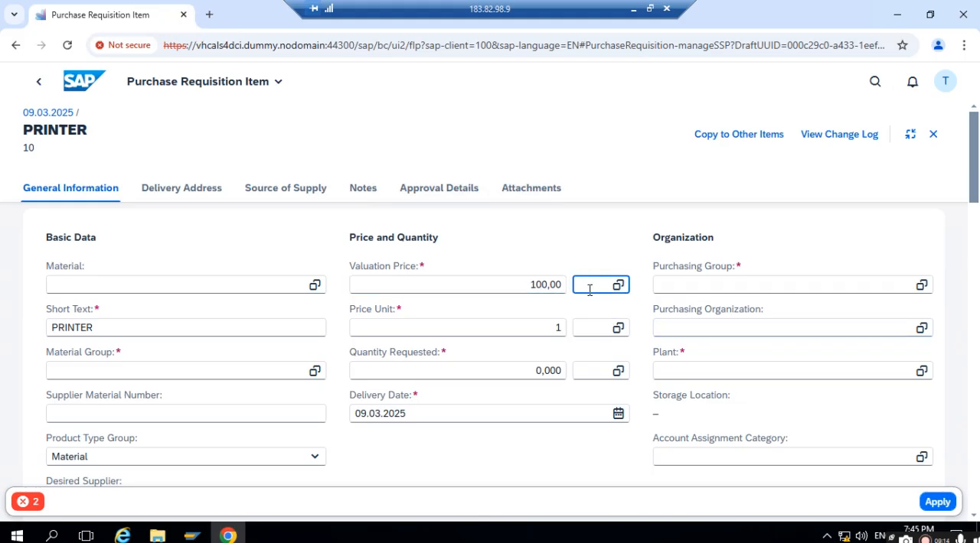
- Assign purchasing group 001 and material group 01 to the PRINTER item
left_click(887, 288)
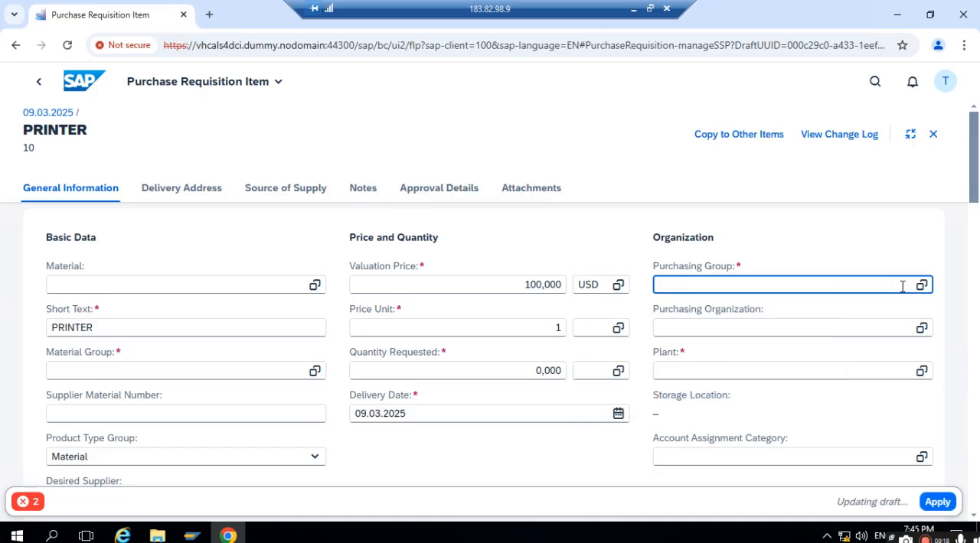
type("001")
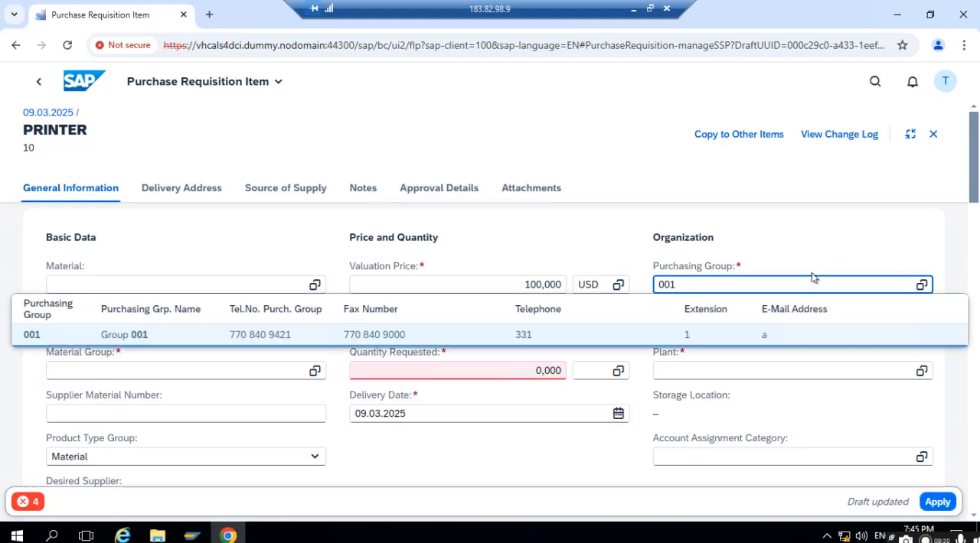
left_click(130, 339)
left_click(131, 374)
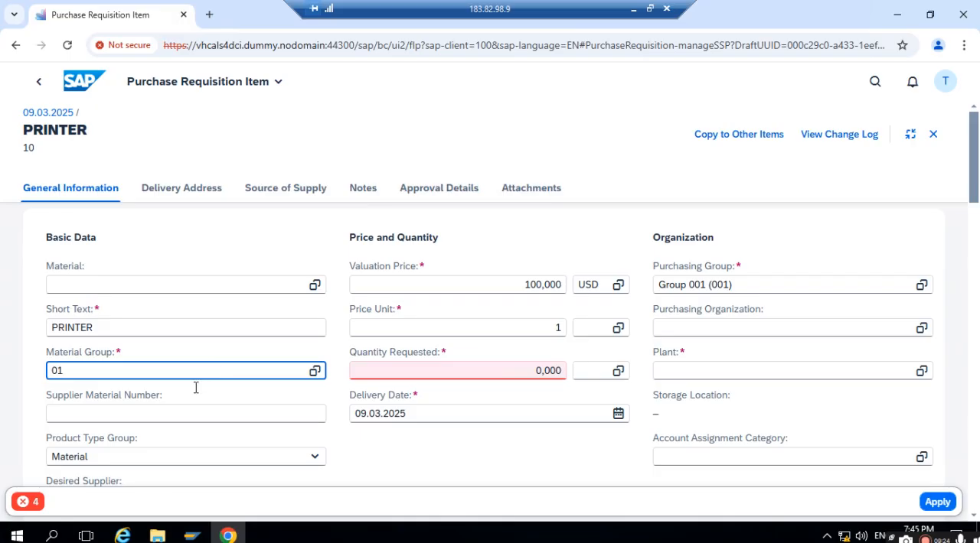
key("Down")
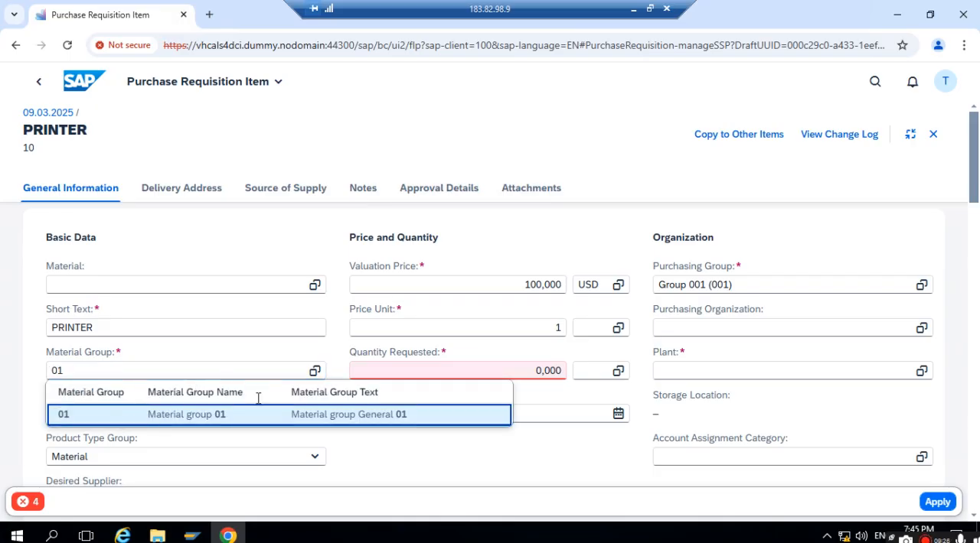
key("Return")
- Set the PRINTER item's price unit of measure to EA and assign purchasing organization 1711
left_click(457, 333)
left_click(605, 332)
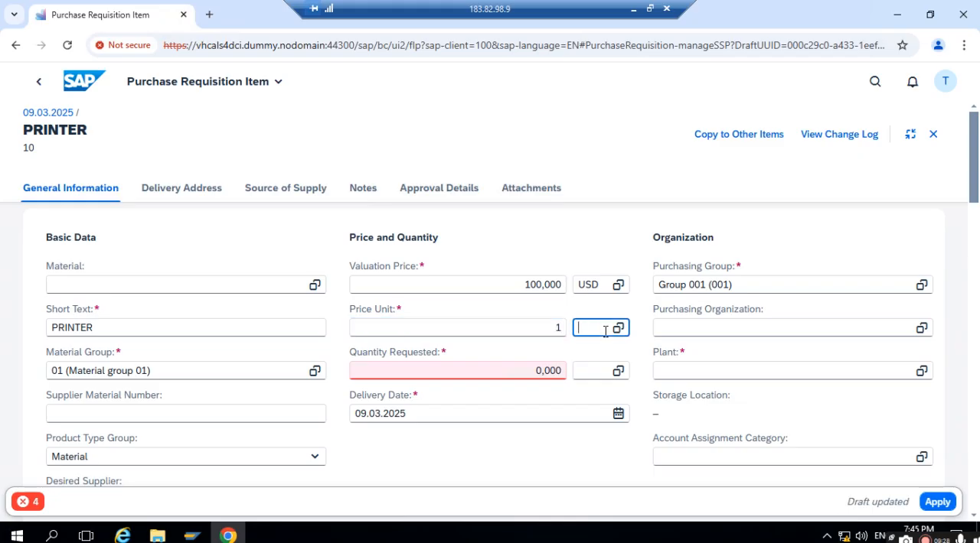
type("EA")
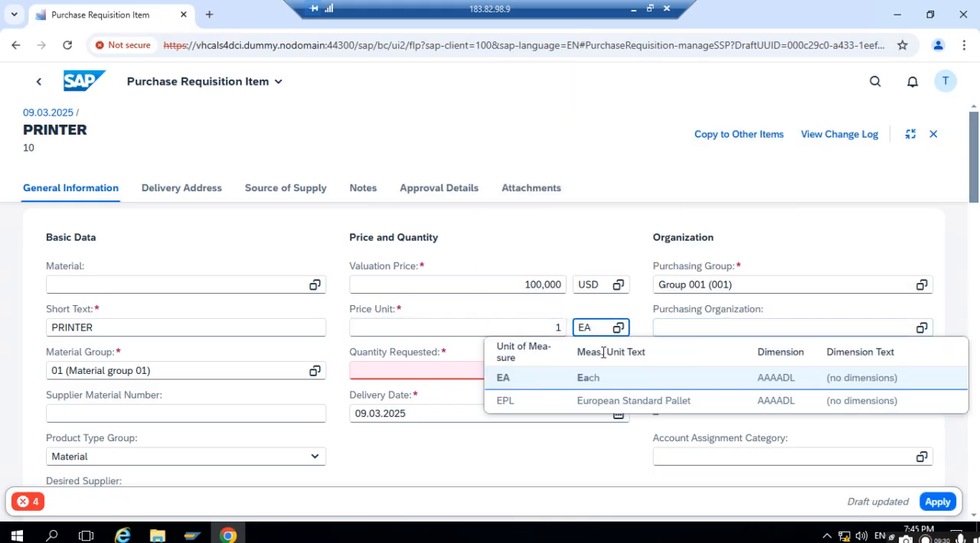
left_click(510, 378)
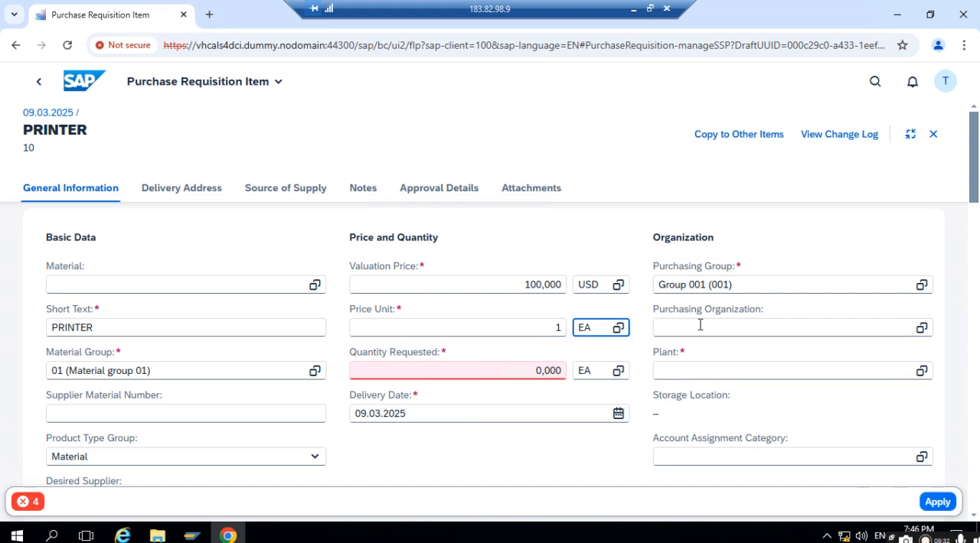
left_click(681, 328)
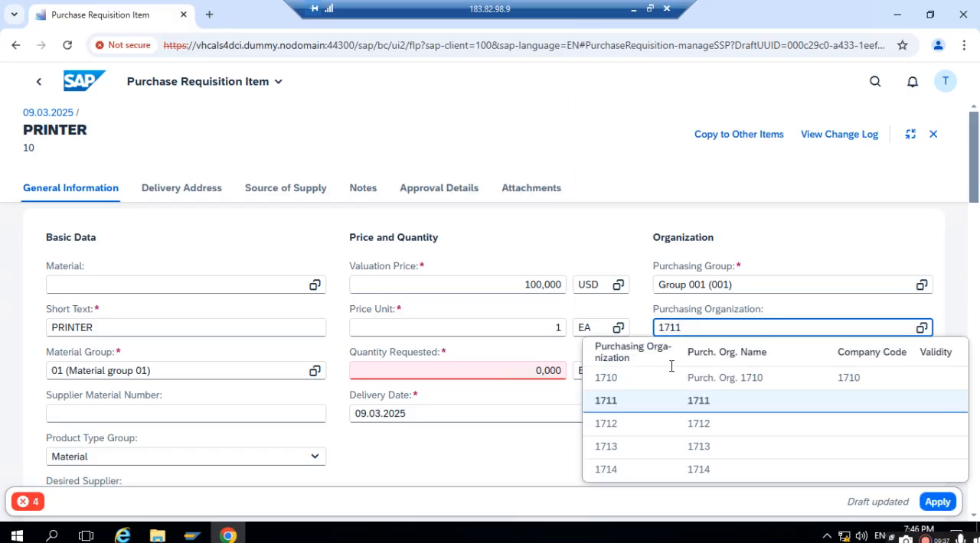
left_click(641, 401)
- Check the item's error list, then set the requested quantity to 10 and the plant to 1711
left_click(25, 506)
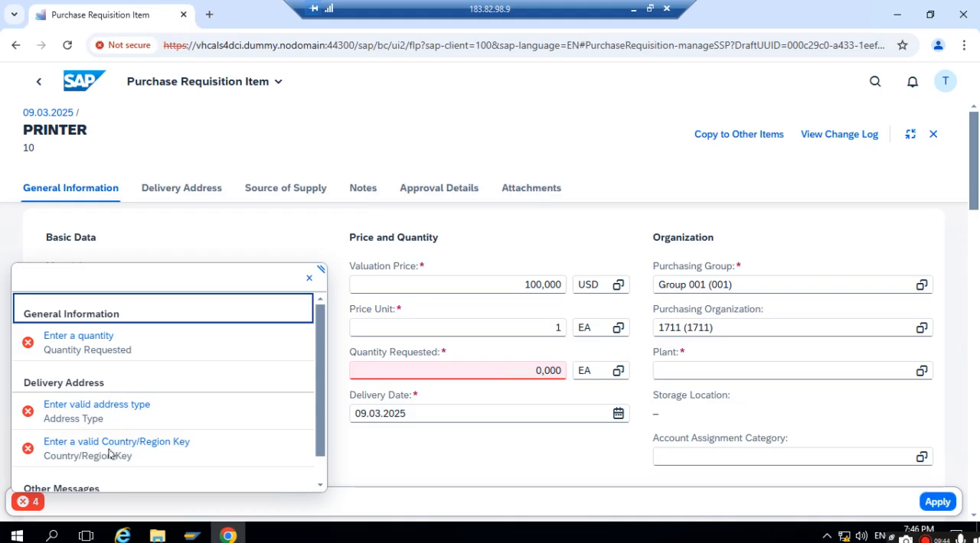
left_click(308, 279)
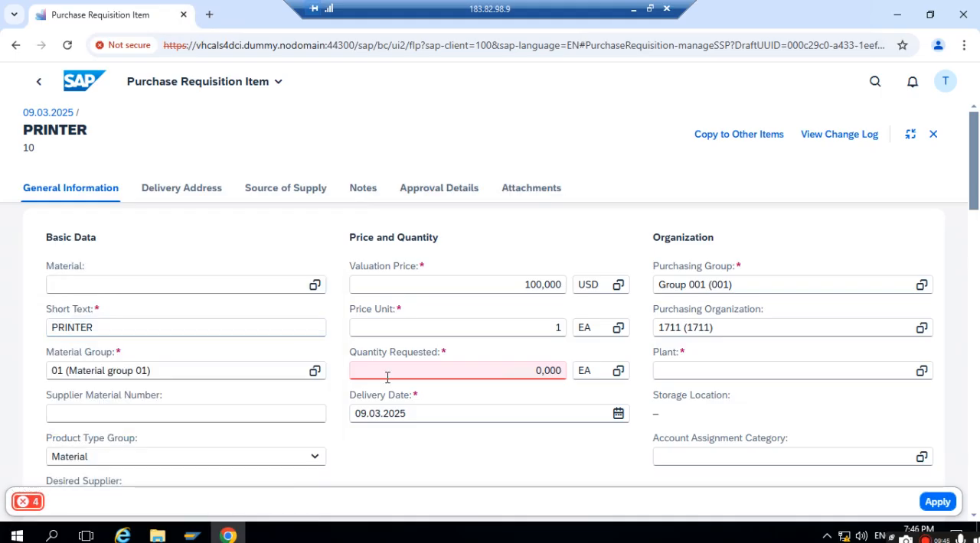
left_click(464, 368)
type("1")
left_click(503, 120)
left_click(720, 364)
type("1711")
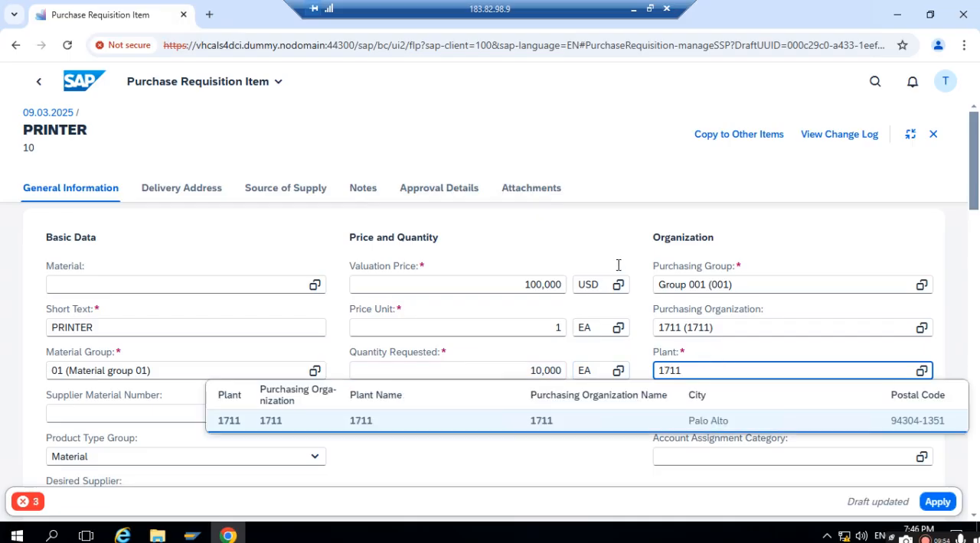
left_click(663, 160)
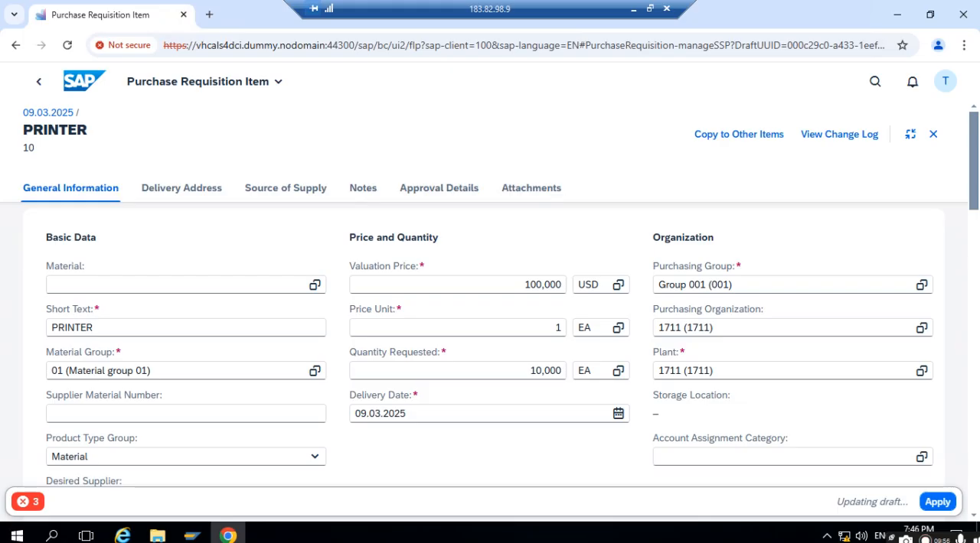
- Set the address type of the item's delivery address to Plant
scroll(333, 422, "down", 2)
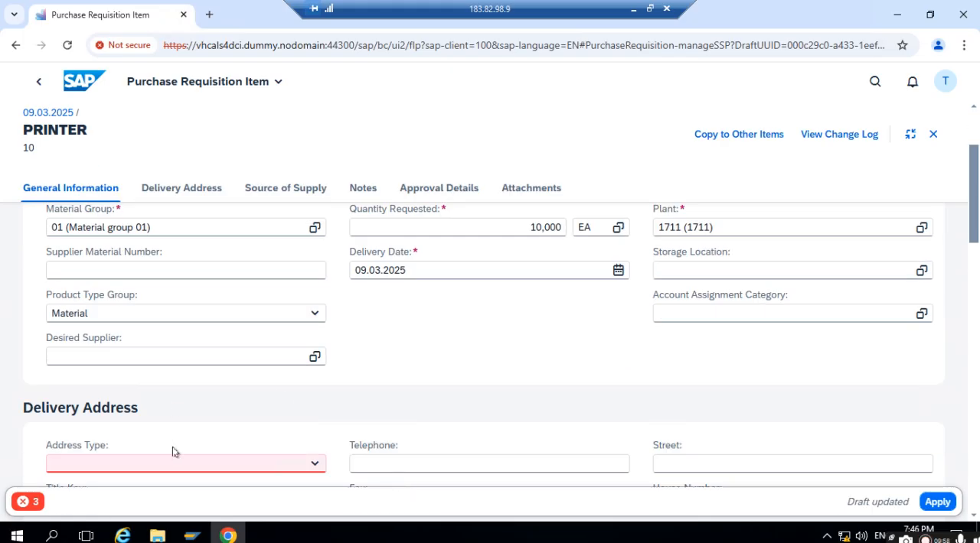
left_click(180, 467)
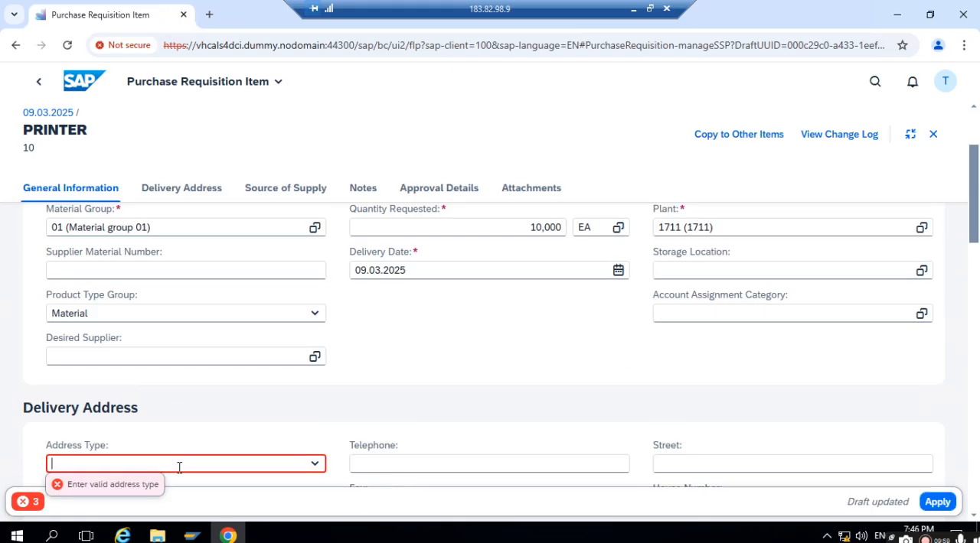
left_click(314, 465)
left_click(222, 398)
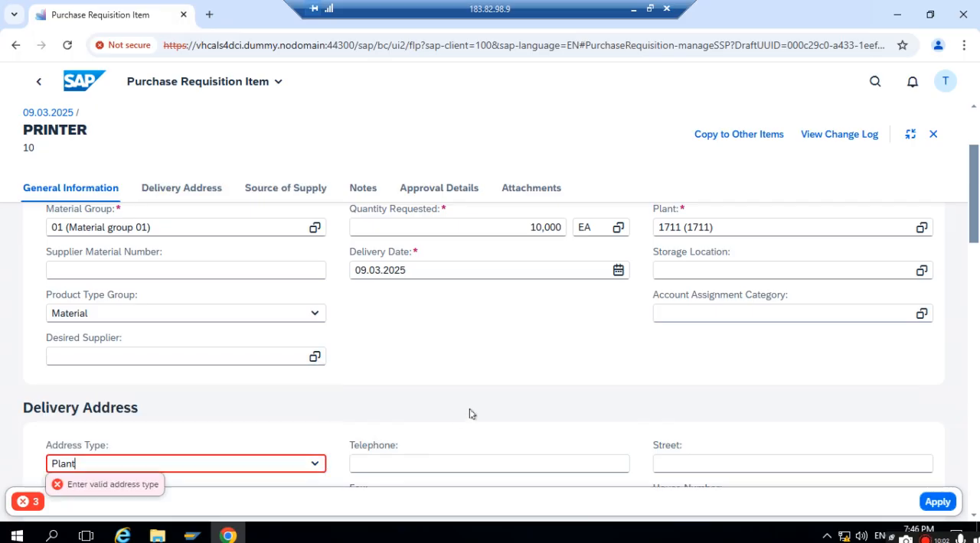
- Recheck the item's general and delivery data and open the details of the remaining error message
scroll(526, 357, "up", 2)
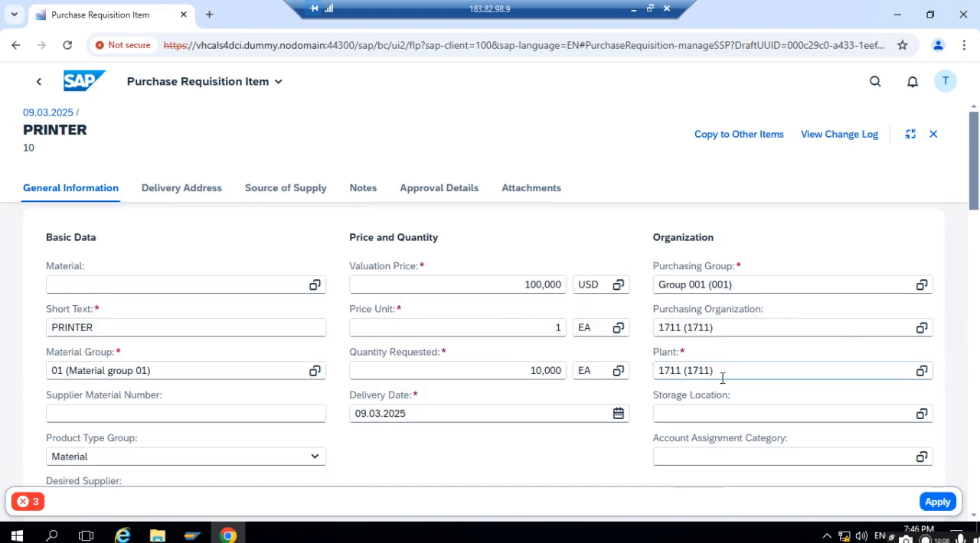
scroll(643, 399, "down", 1)
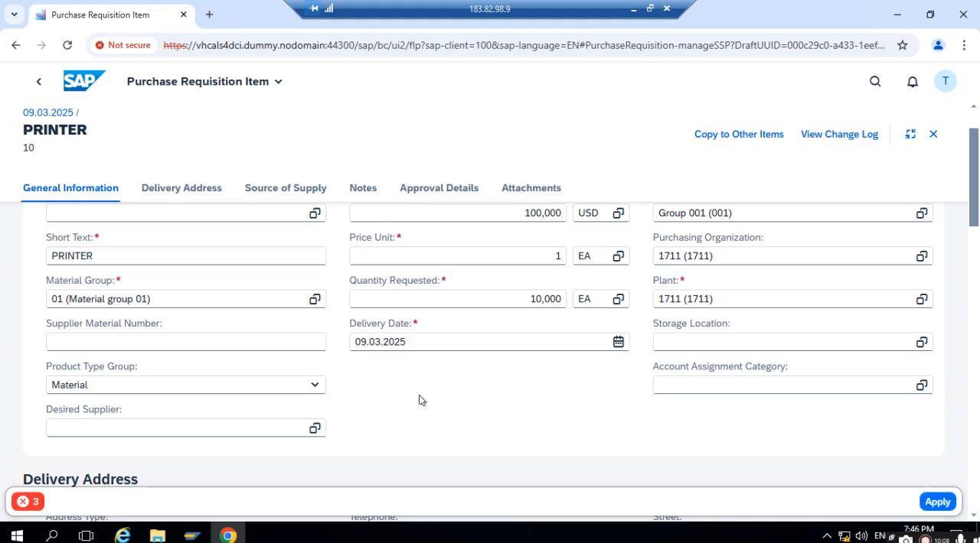
scroll(418, 401, "down", 2)
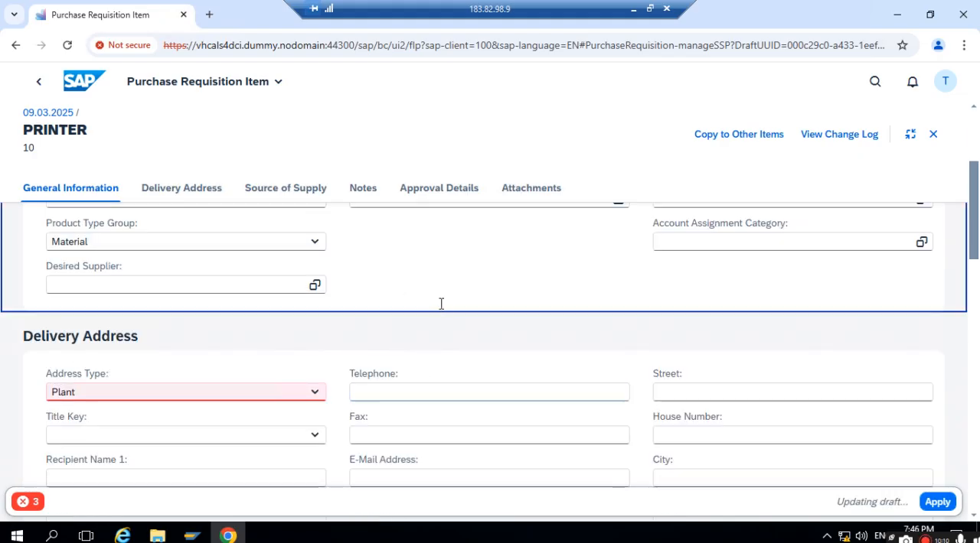
scroll(441, 304, "up", 3)
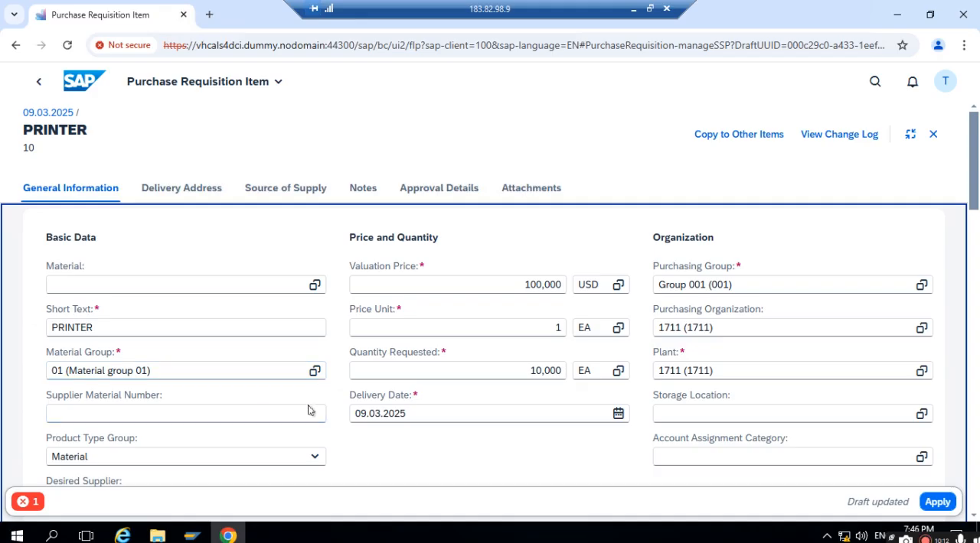
left_click(15, 509)
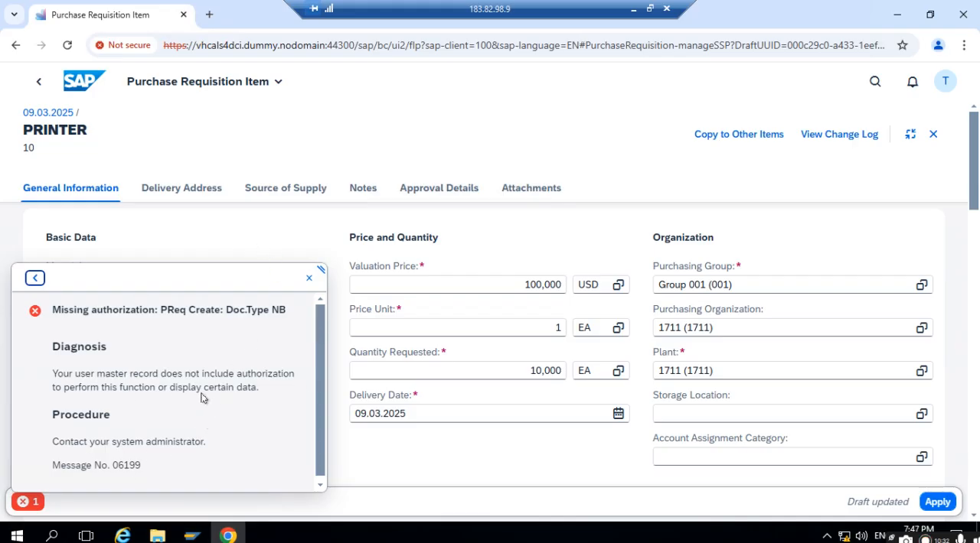
- Switch to the Self Service Procurement presentation in PowerPoint and show the HR MM integration slide
left_click(633, 12)
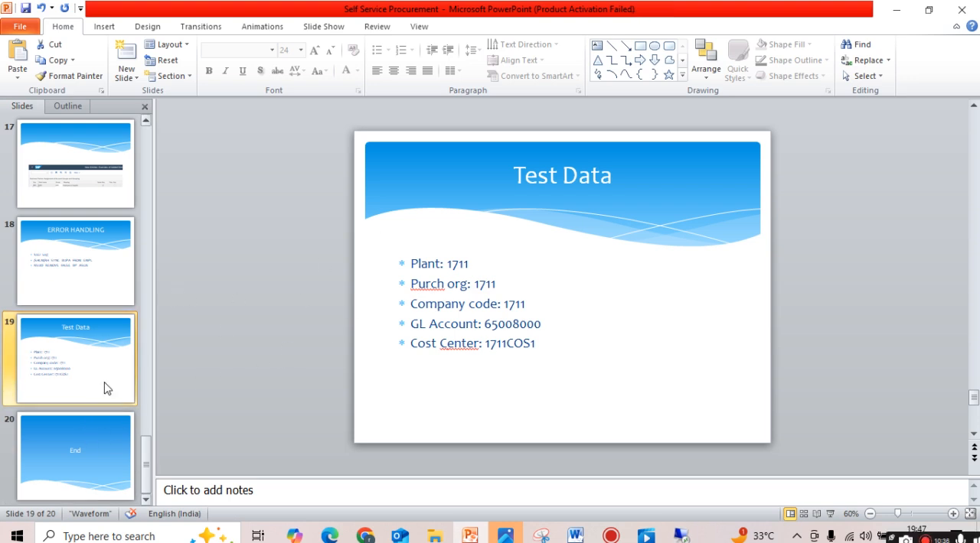
scroll(74, 383, "up", 5)
scroll(69, 329, "up", 3)
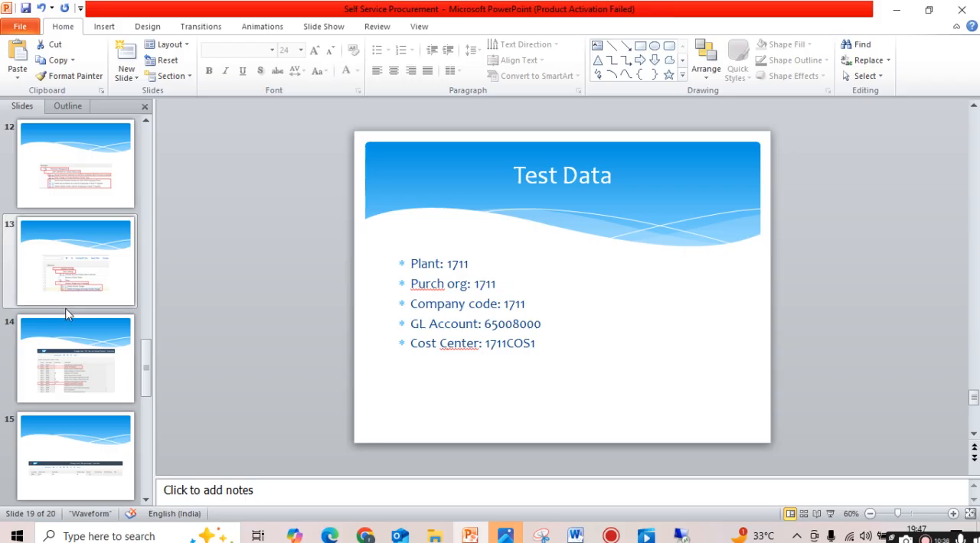
scroll(64, 236, "up", 2)
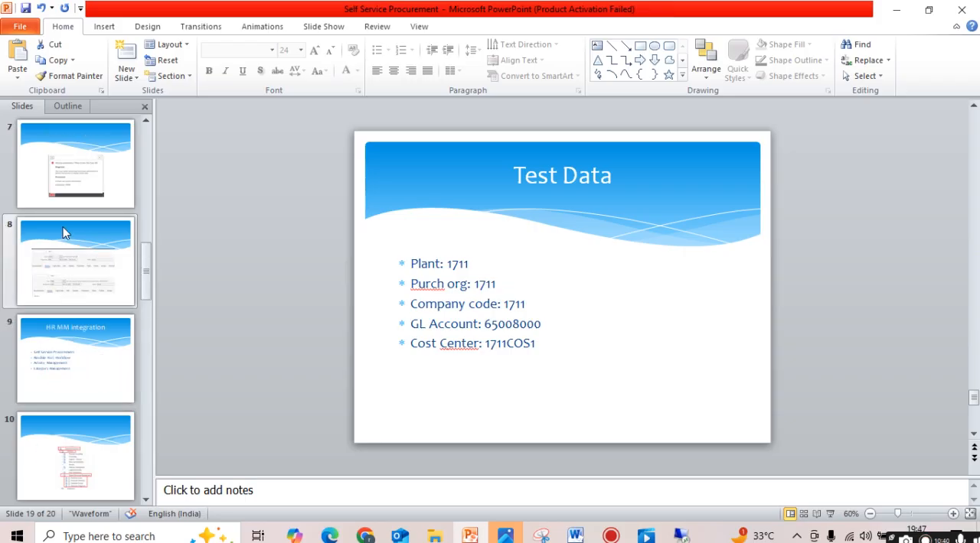
left_click(63, 373)
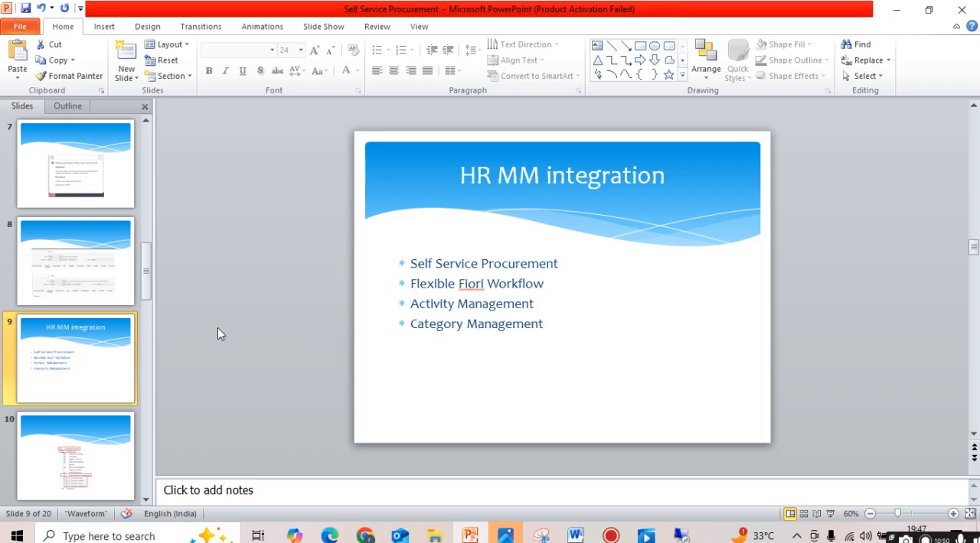
- Step back through the error and Simplified Fiori Apps slides to the What is Self Service Procurement slide
key("Up")
key("Up")
key("Up")
key("Up")
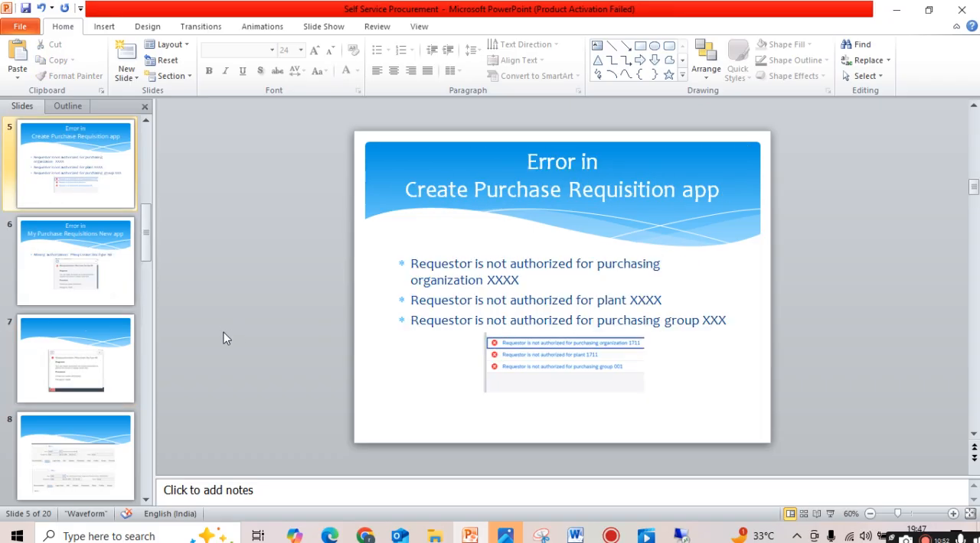
key("Up")
key("Up")
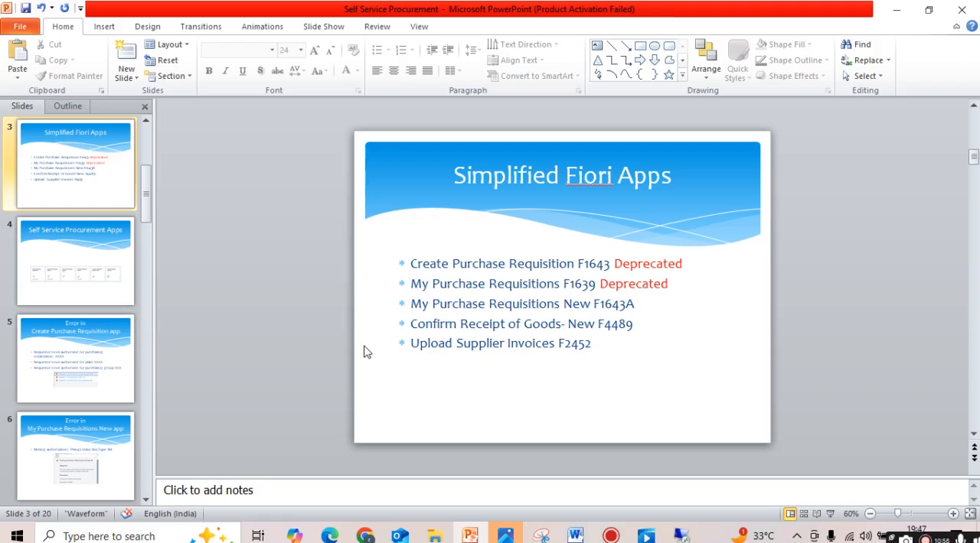
key("Up")
key("Up")
left_click(99, 286)
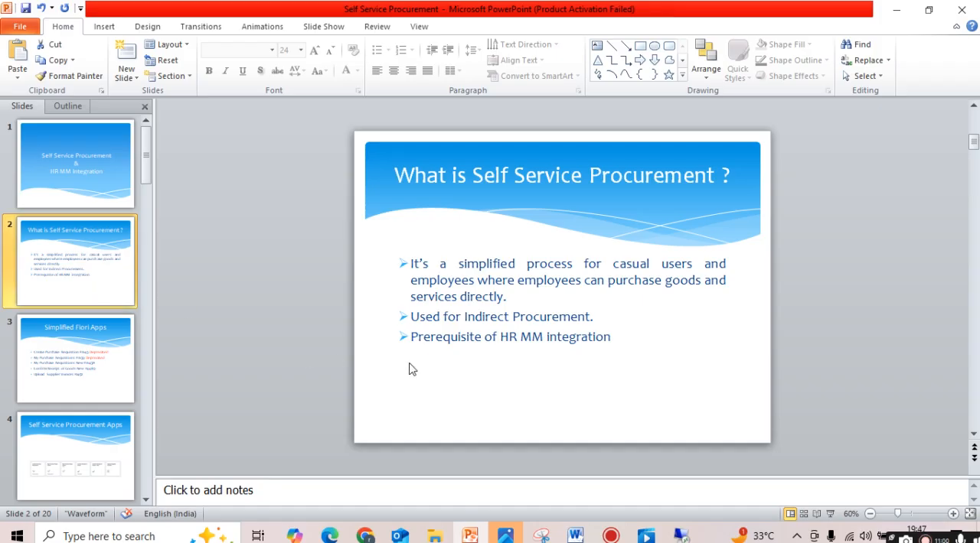
- Return to the SAP remote session and highlight the signed-in user ID TEST04 in the user profile
left_click(680, 538)
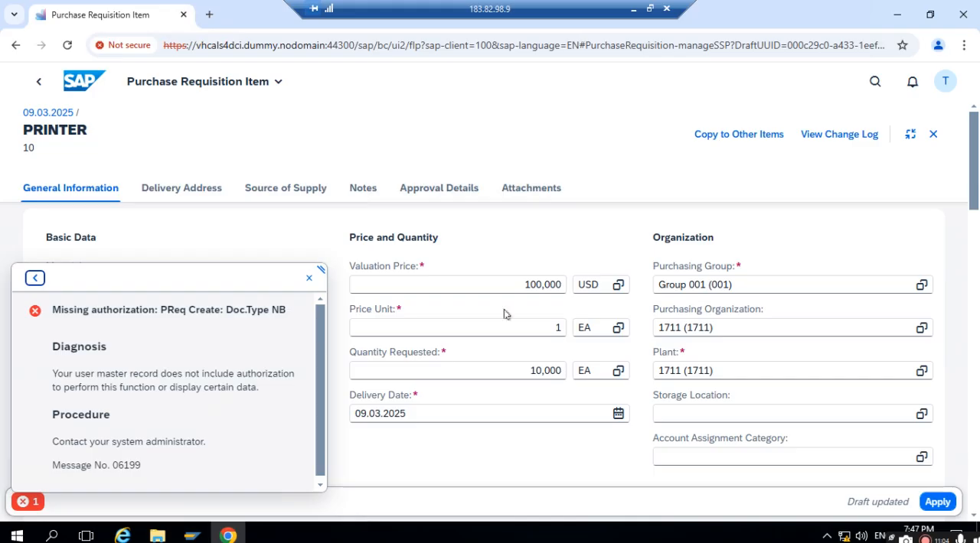
left_click(946, 81)
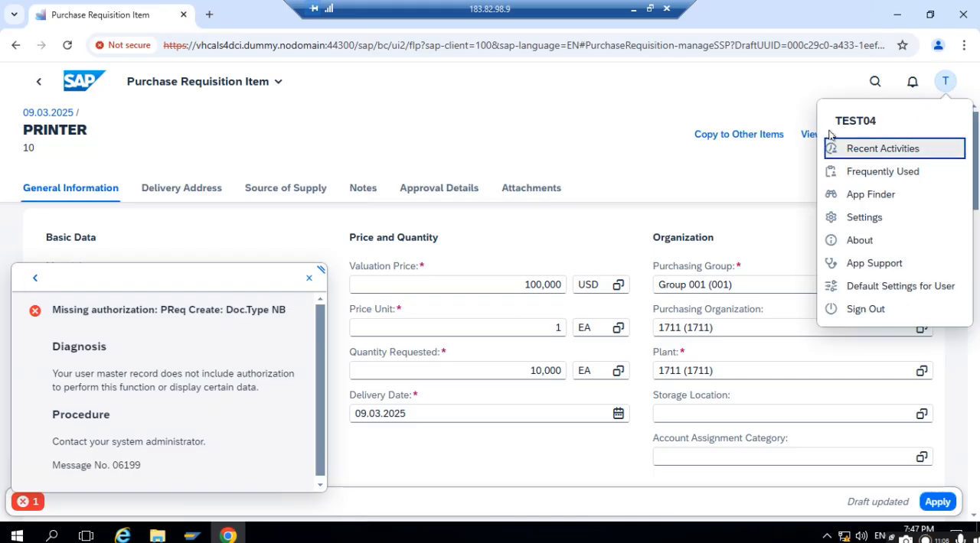
left_click_drag(839, 125, 879, 124)
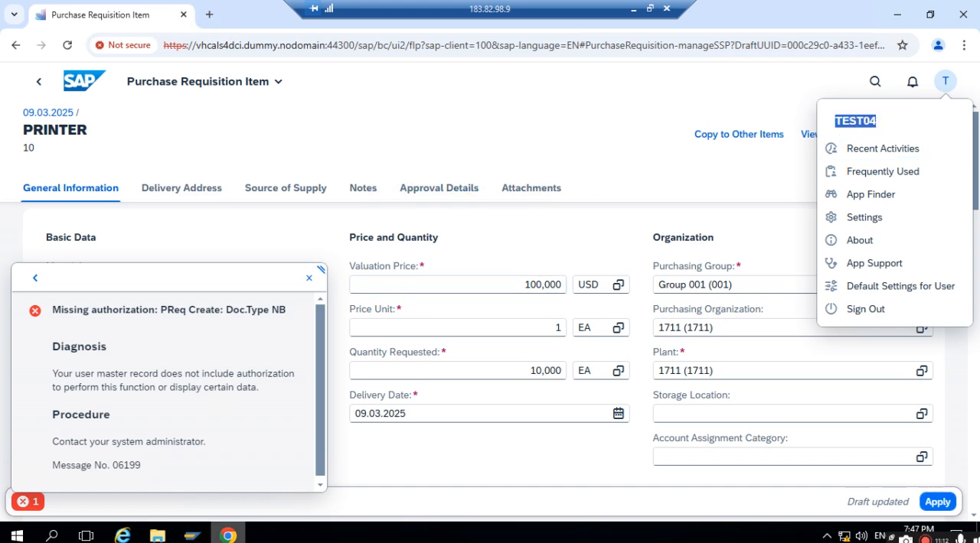
- Switch to PowerPoint and present slide 8, comparing the classic-address user with the business-partner user, in full-screen slide show
left_click(634, 10)
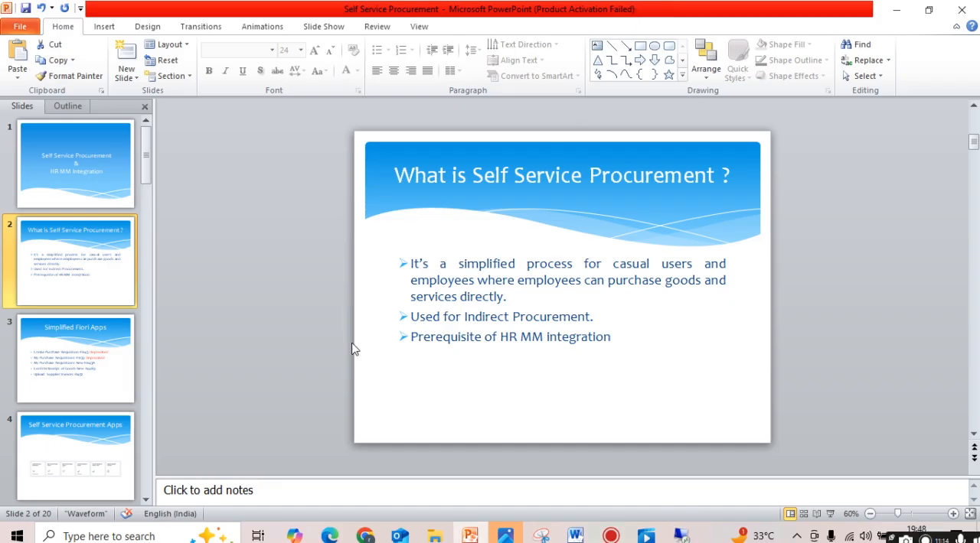
scroll(81, 406, "down", 3)
scroll(83, 406, "down", 2)
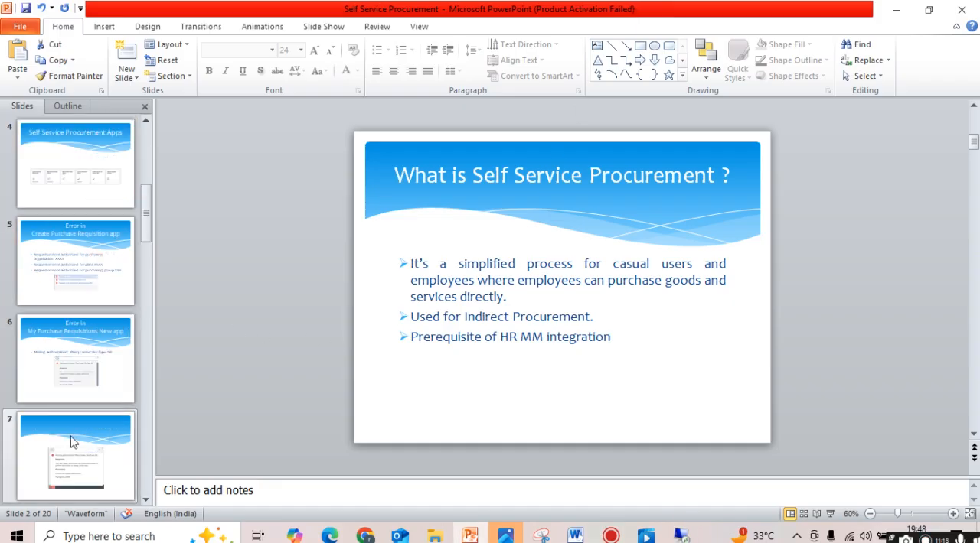
left_click(76, 470)
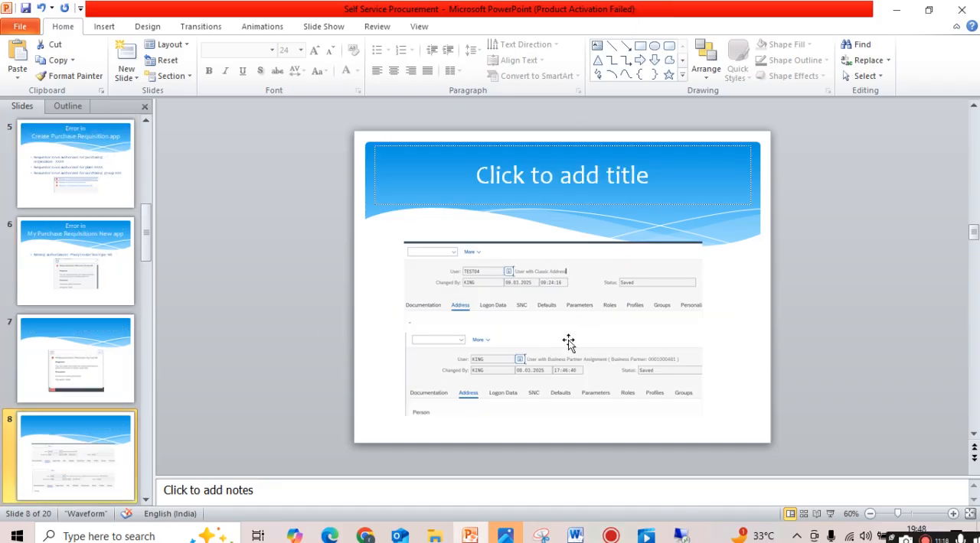
left_click(830, 513)
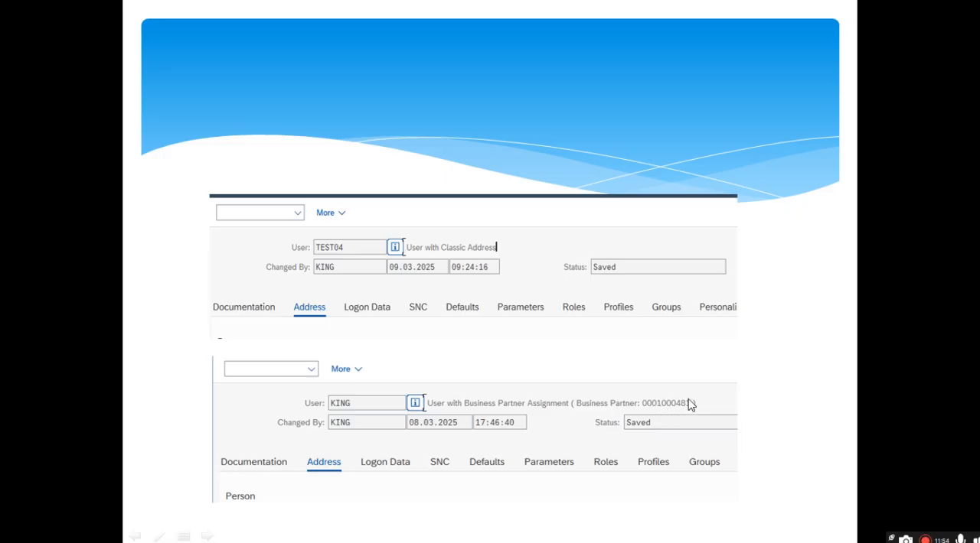
key("Escape")
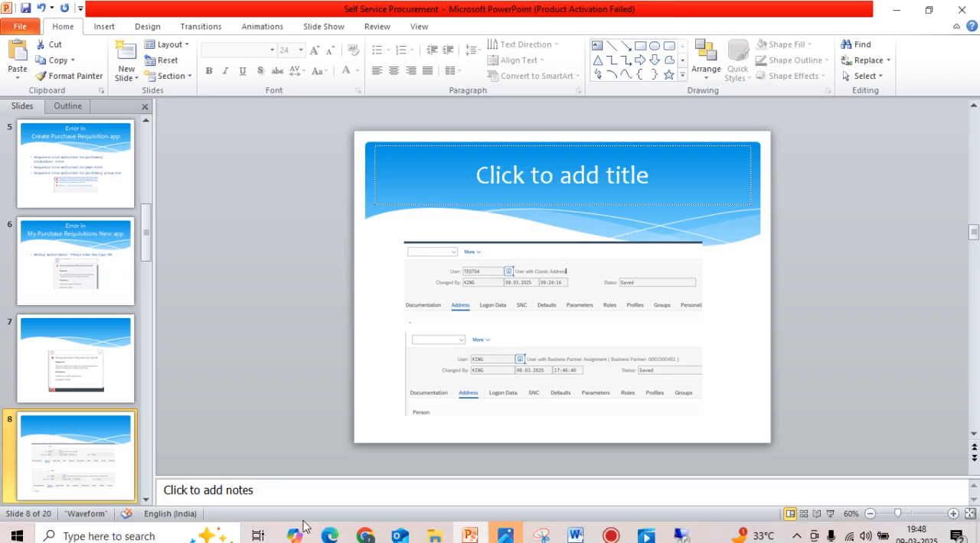
- Switch to SAP GUI in the remote session, display user TEST04 in transaction SU01 and highlight its address type
left_click(663, 537)
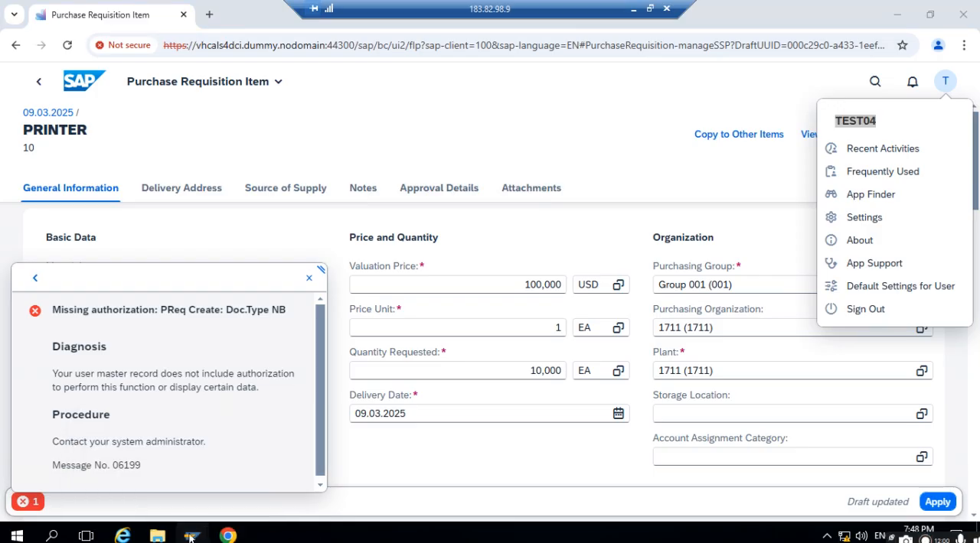
mouse_move(192, 536)
left_click(221, 489)
type("SU01D")
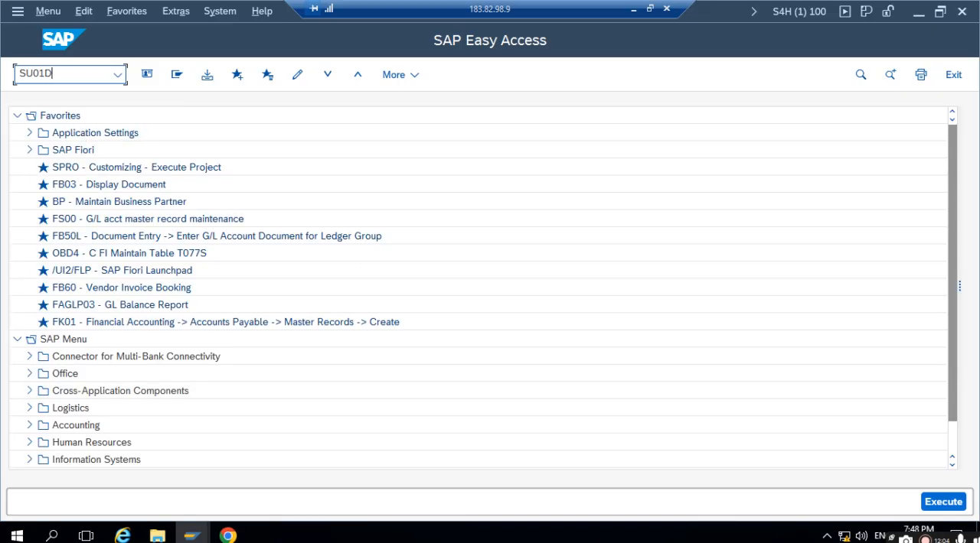
key("Return")
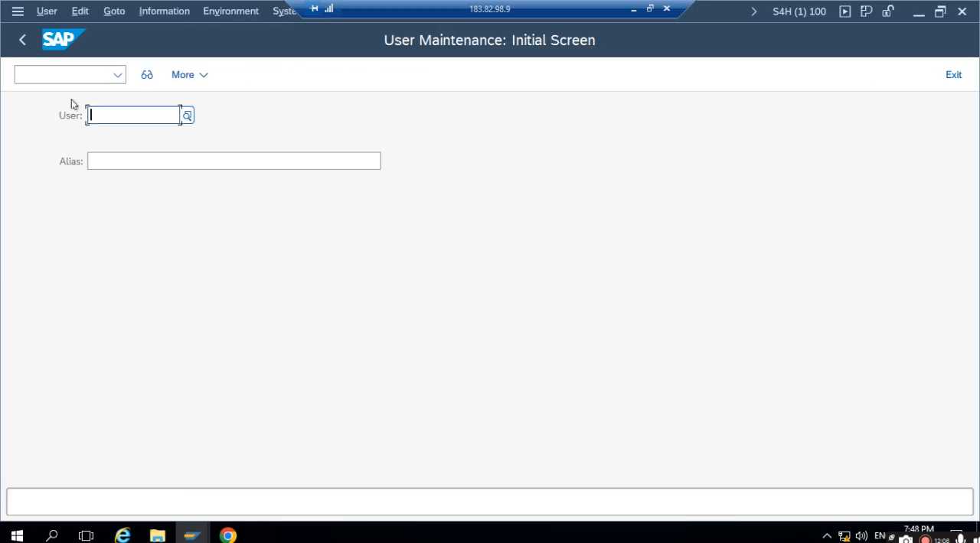
type("TEST04")
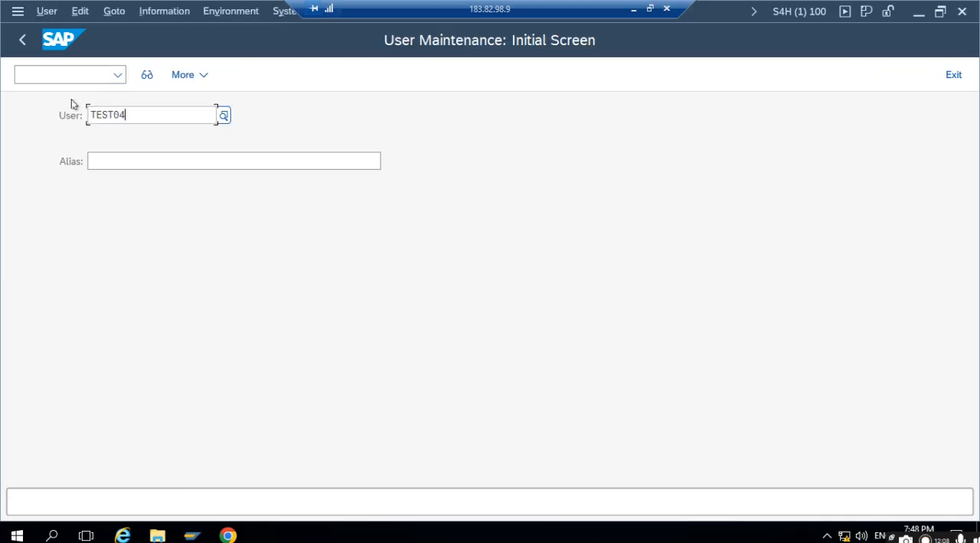
left_click(147, 75)
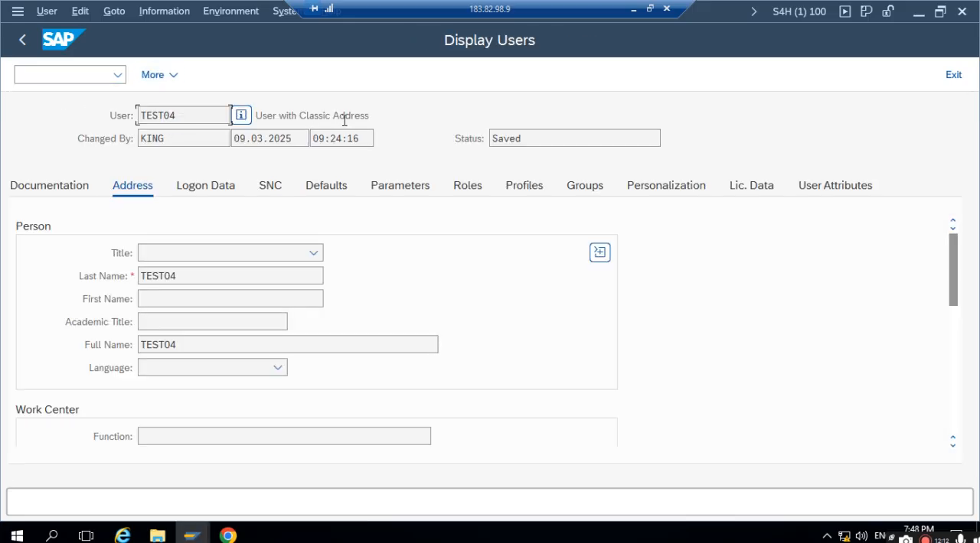
left_click_drag(343, 116, 429, 114)
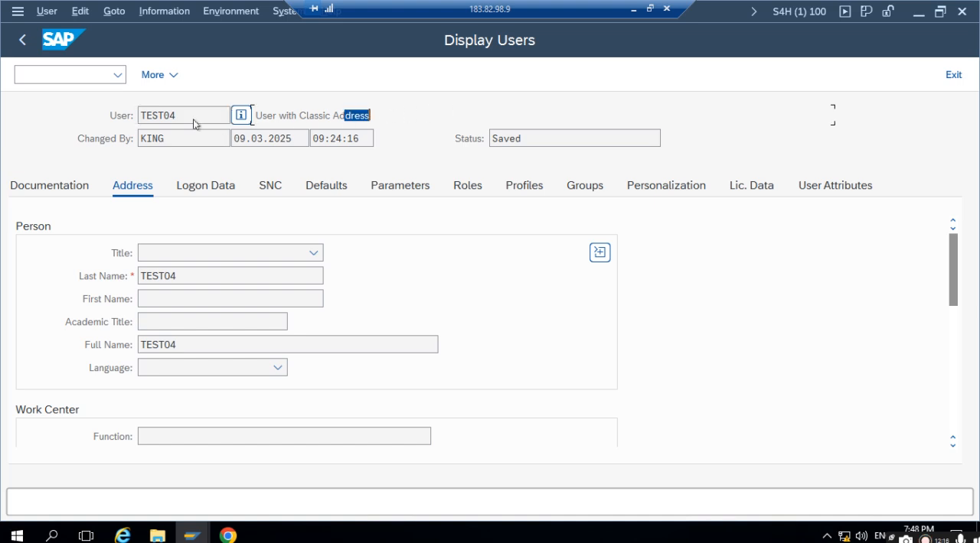
- Return to the SU01 initial screen, display user KING and highlight the assigned business partner number
left_click(21, 40)
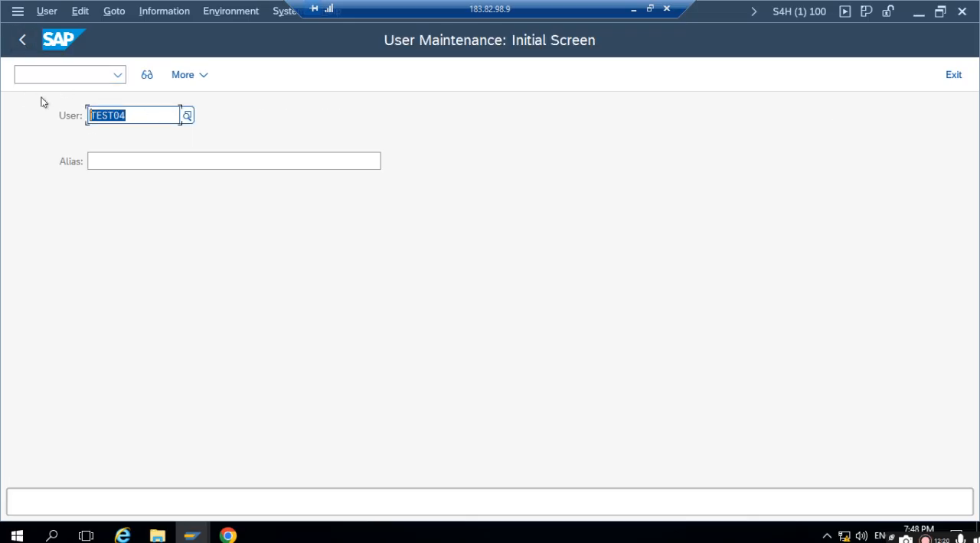
type("KING")
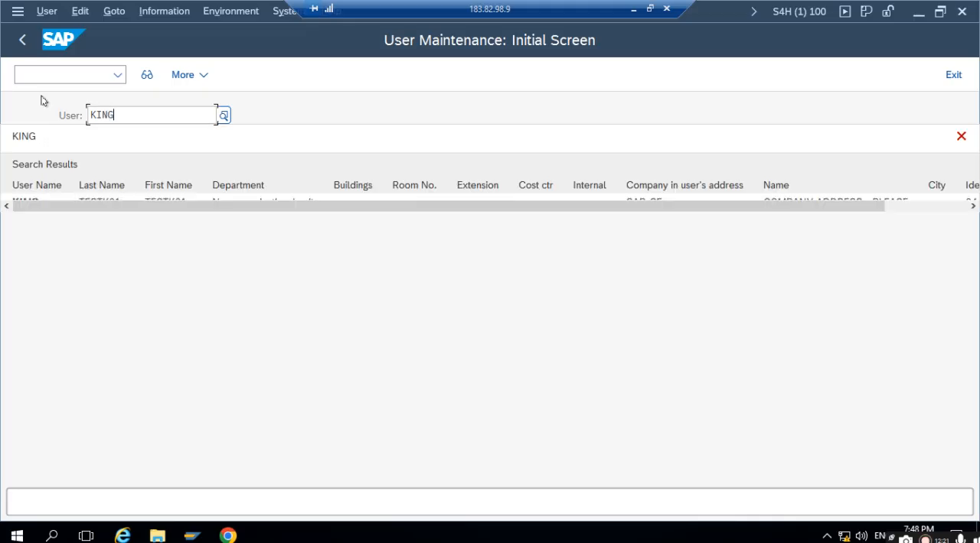
left_click(147, 75)
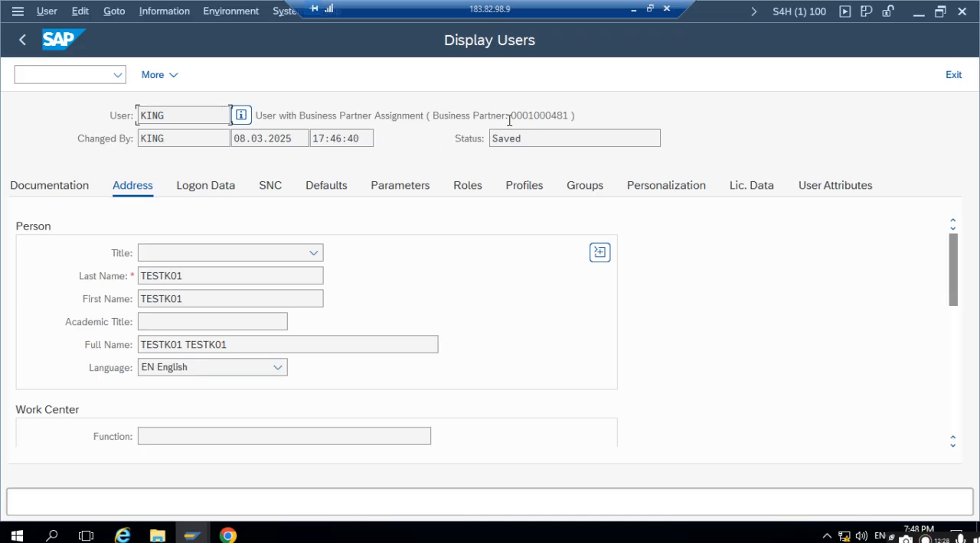
left_click_drag(510, 115, 571, 113)
key("ctrl+c")
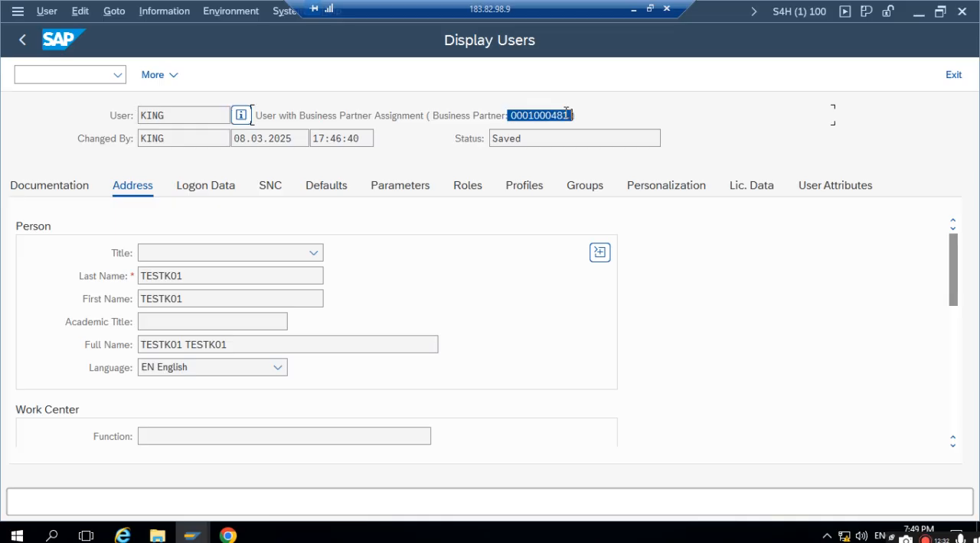
- Open the business partner transaction BP in a new session
left_click(206, 71)
left_click(43, 74)
type("/OBP")
key("Return")
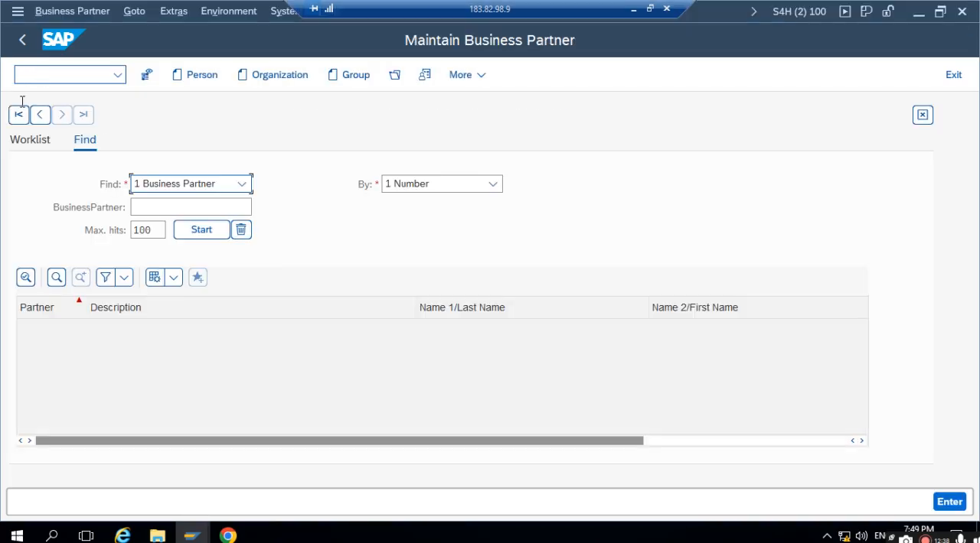
- Open the business partner assigned to KING by its number, completing the entry after checking the user record
left_click(394, 74)
key("ctrl+v")
left_click(591, 404)
left_click(590, 405)
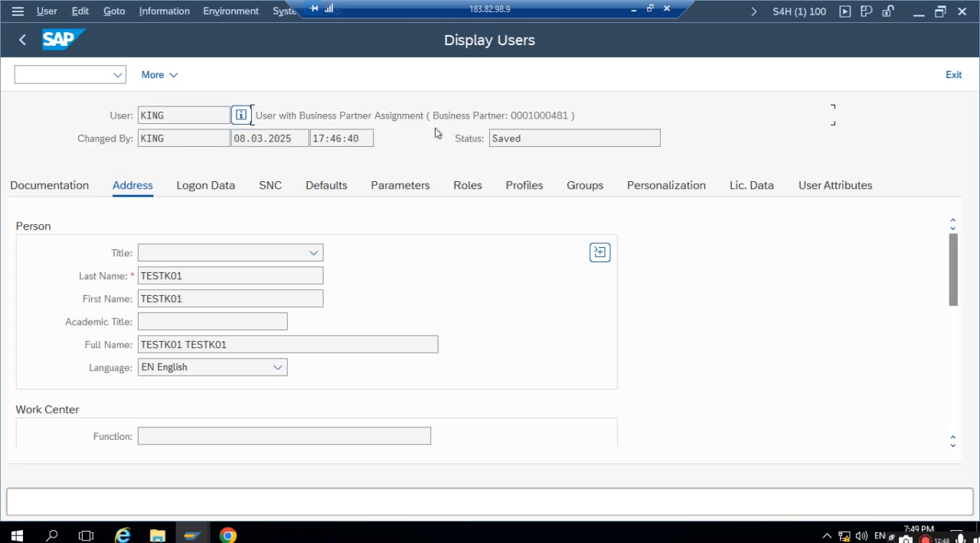
key("alt+Tab")
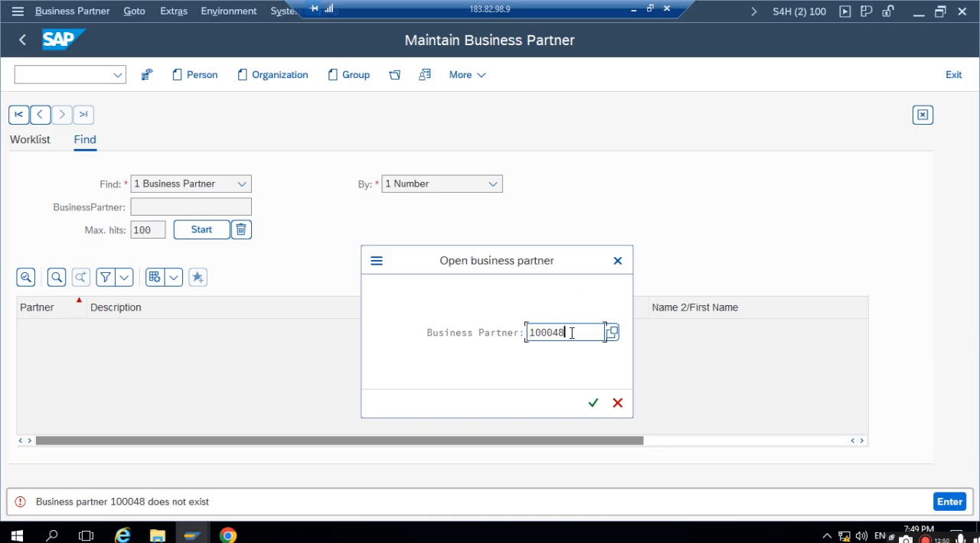
type("1")
left_click(592, 404)
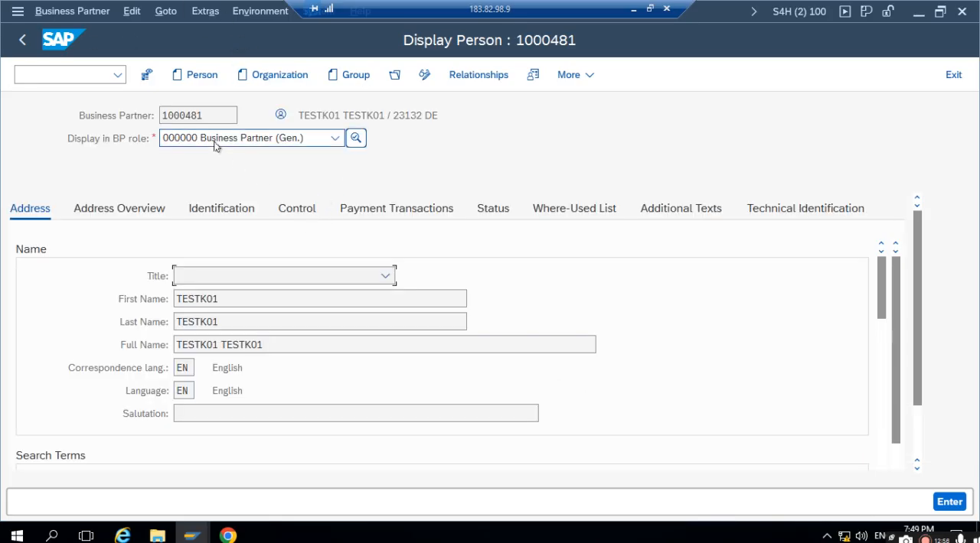
- Show the partner's identification numbers and switch the displayed BP role to BUP003 Employee
left_click(204, 215)
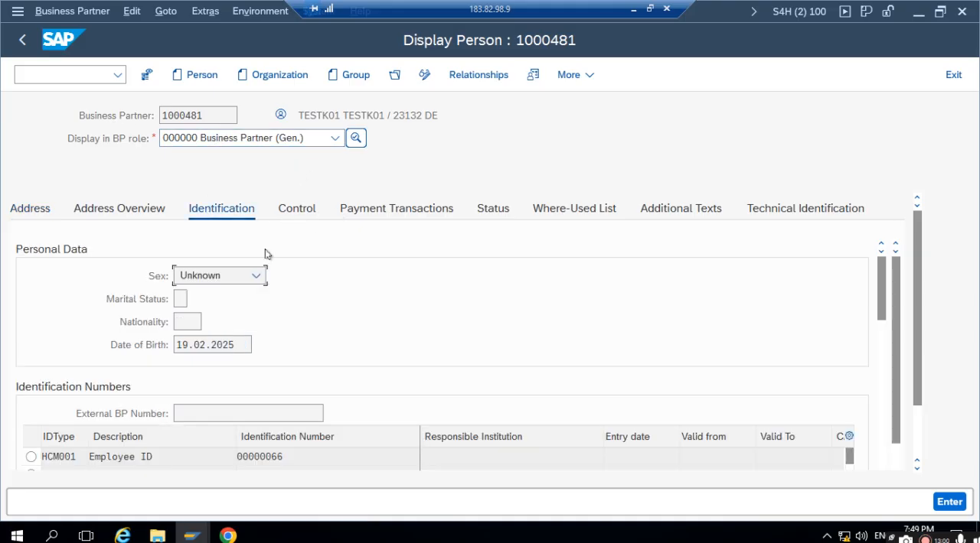
scroll(221, 322, "down", 3)
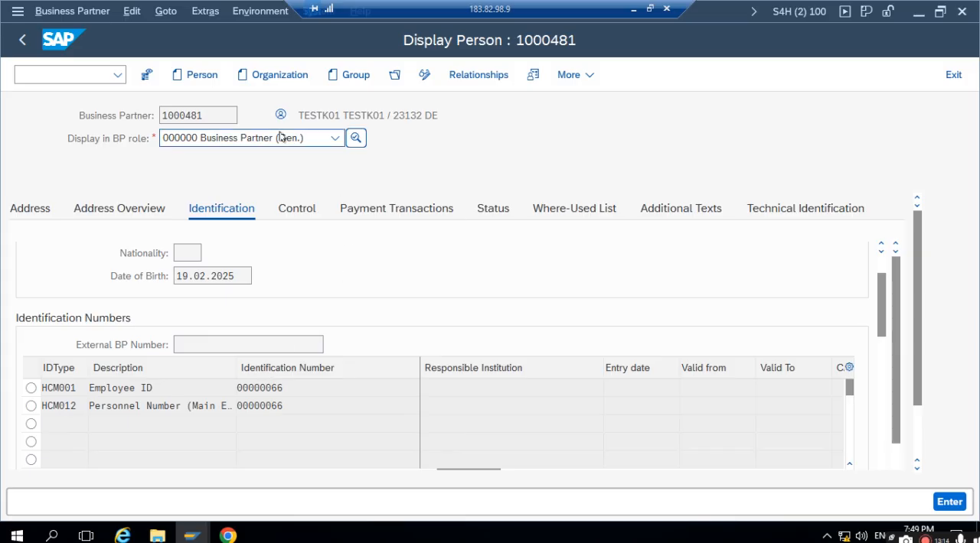
left_click(334, 138)
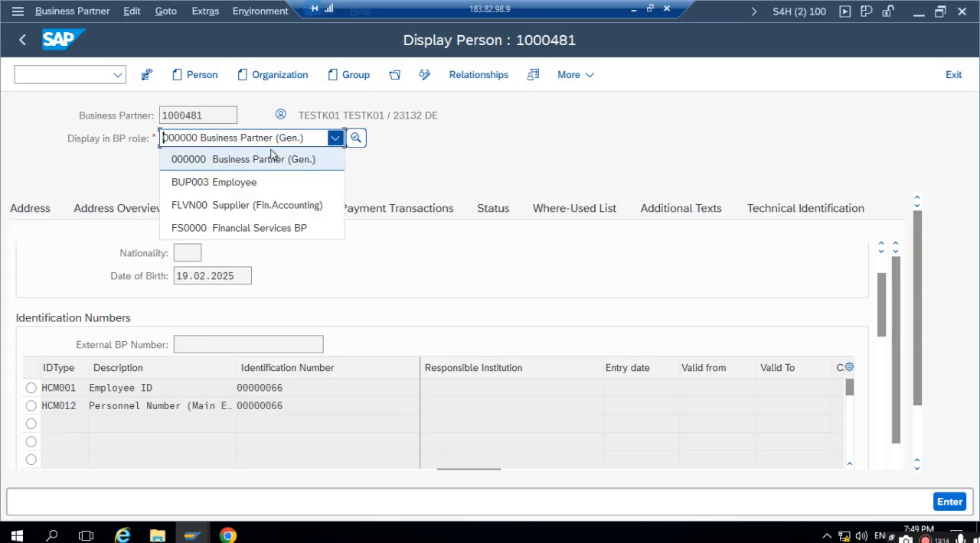
left_click(226, 184)
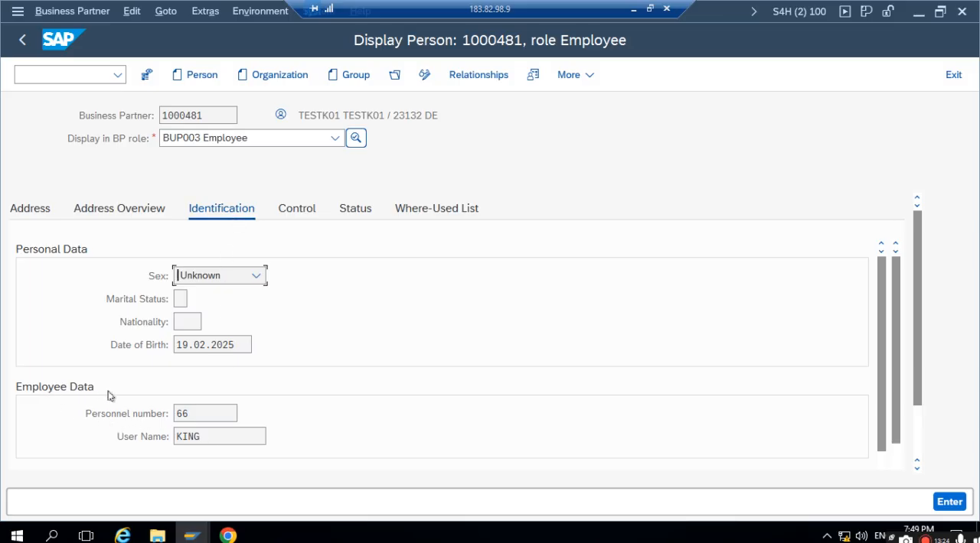
- Highlight the user name and personnel number in the employee data, followed by the business partner number
left_click(171, 418)
left_click(220, 443)
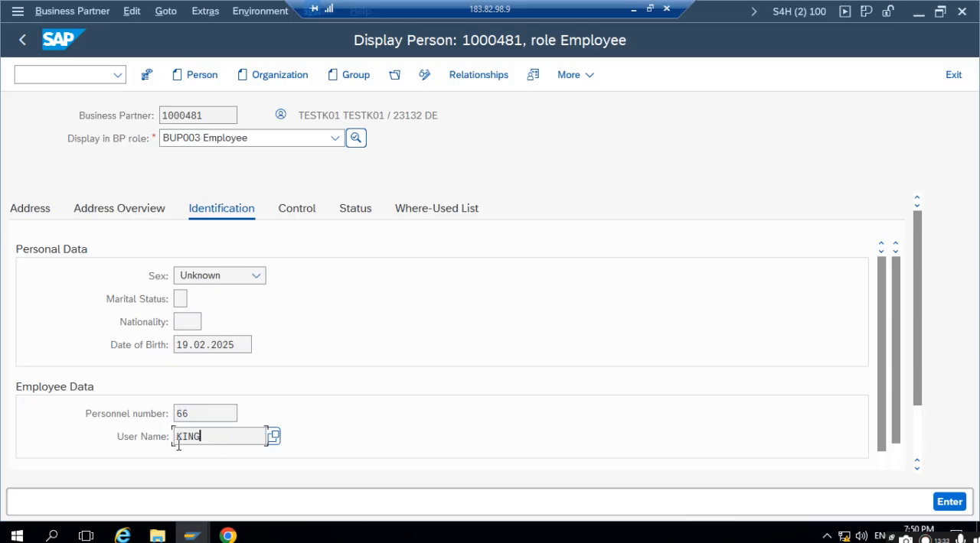
left_click(199, 409)
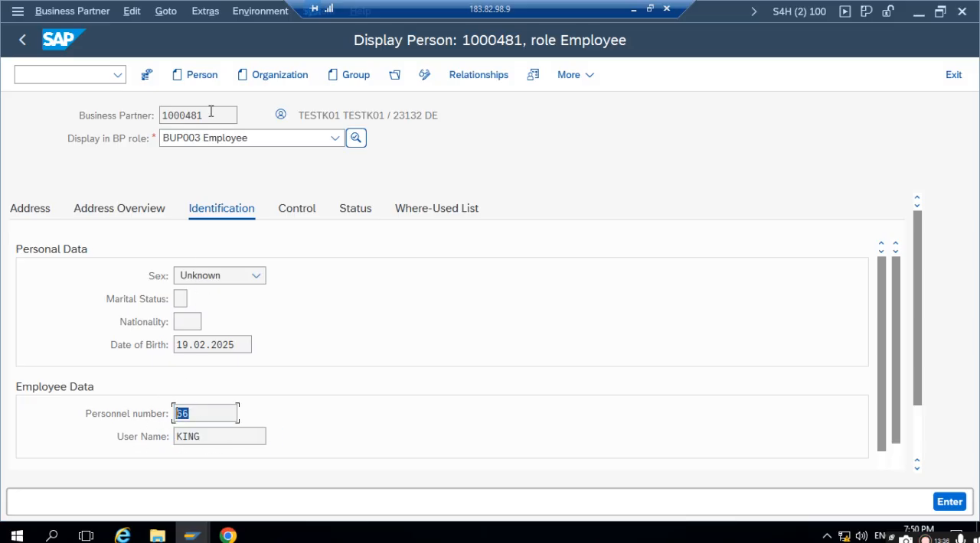
left_click_drag(210, 111, 158, 112)
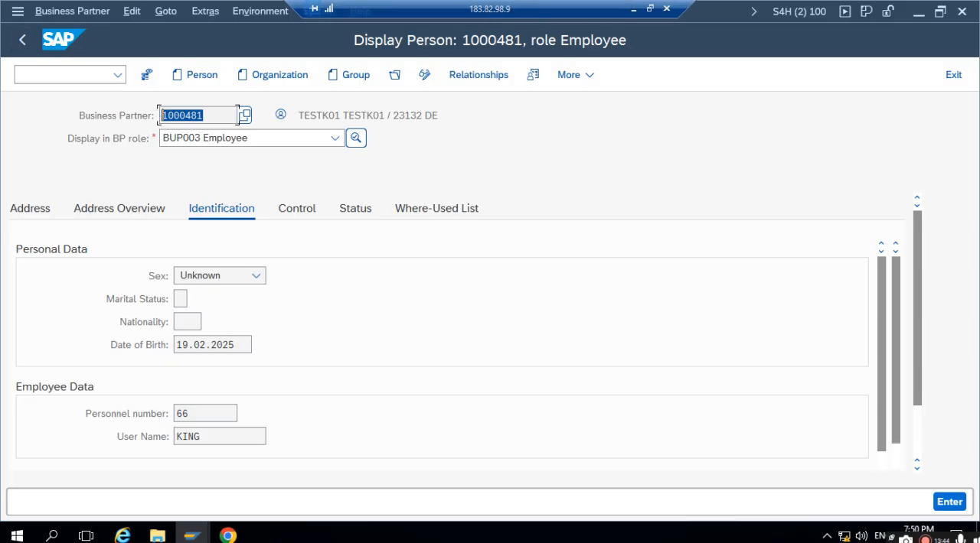
- Switch to the Fiori purchase requisition in Chrome and go back to the launchpad home page
mouse_move(228, 536)
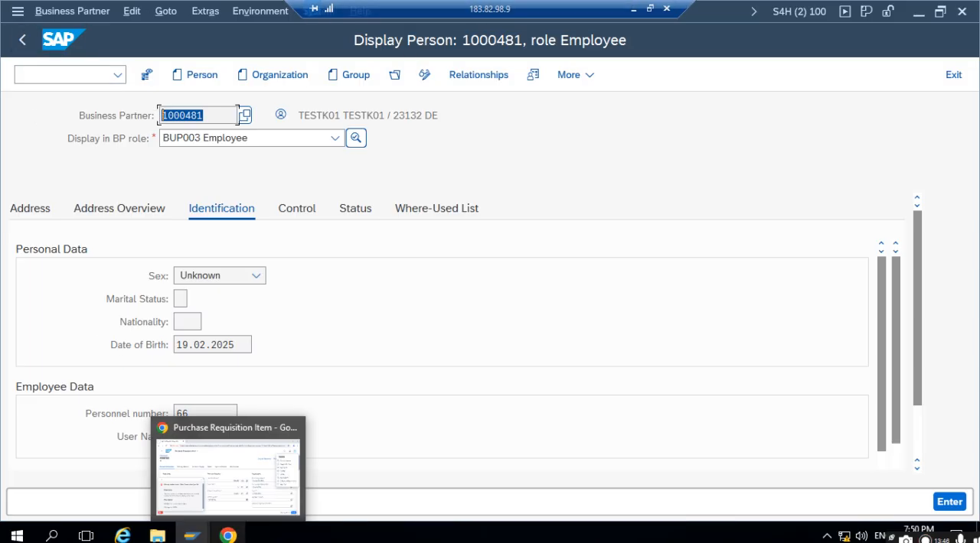
left_click(210, 470)
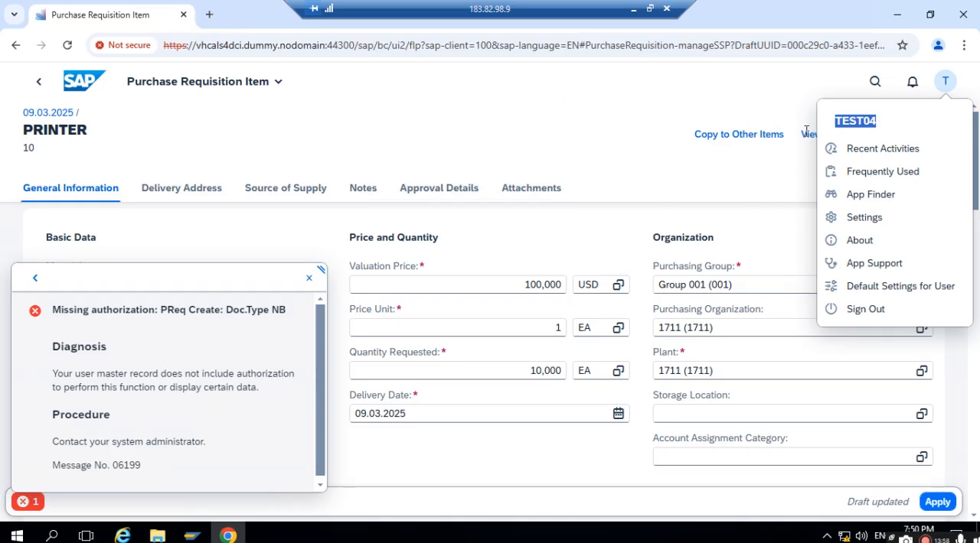
left_click(93, 74)
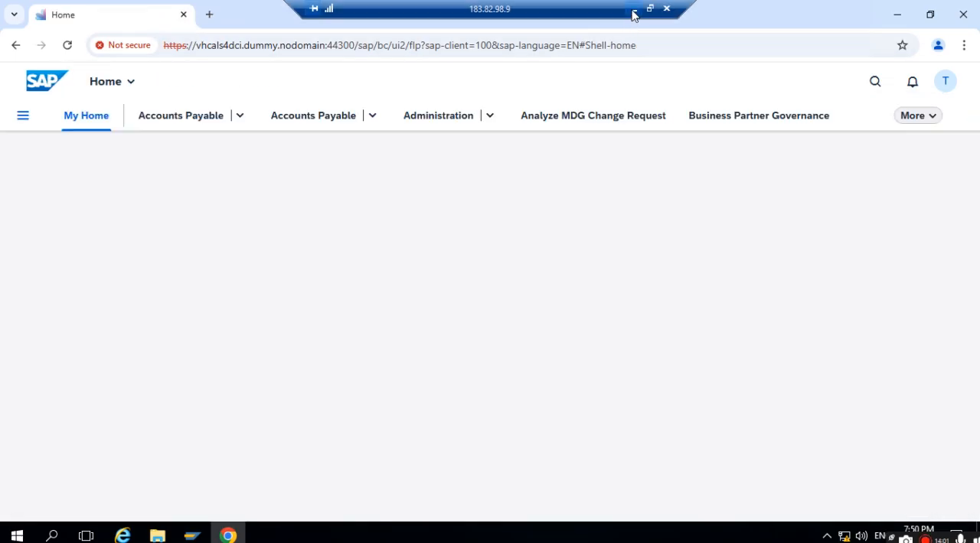
left_click(633, 11)
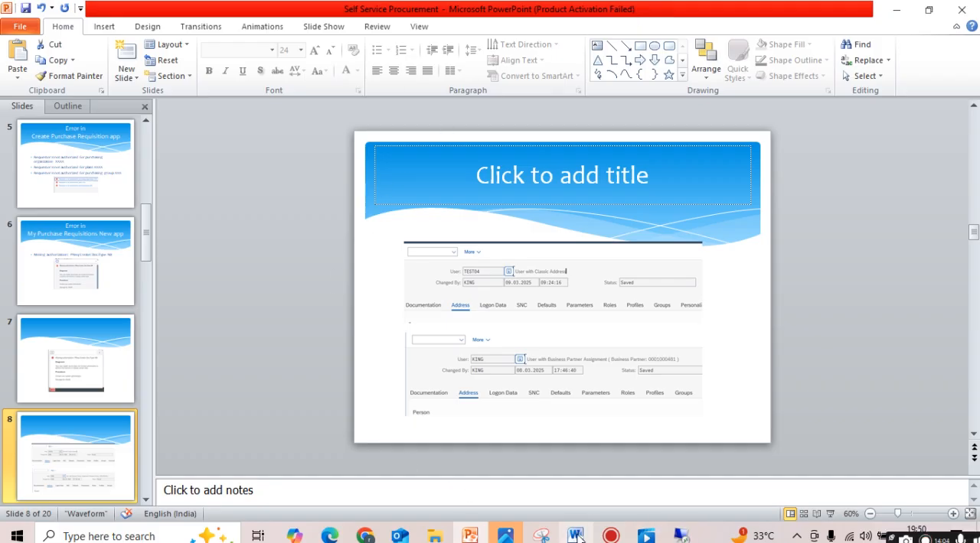
left_click(681, 536)
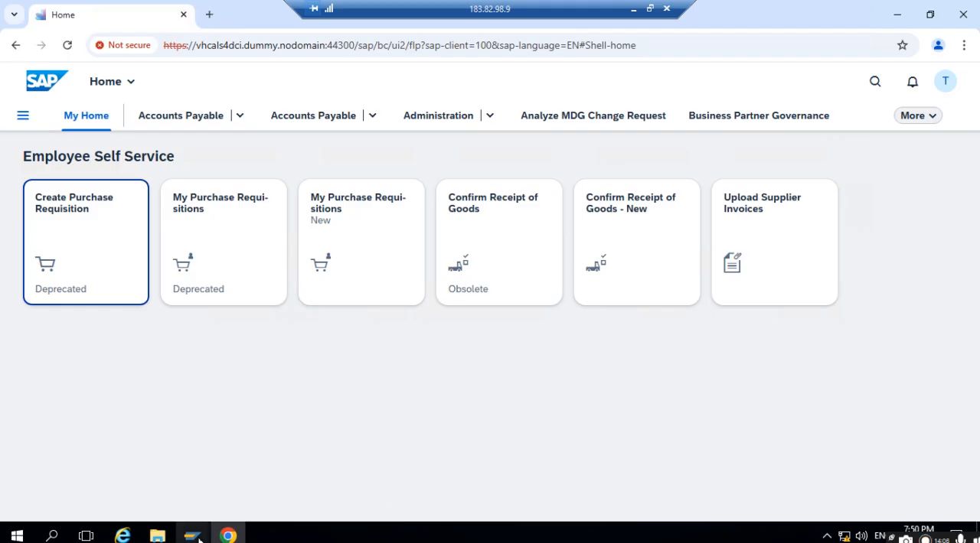
- Switch to SAP GUI, leave the business partner display and open the SAP Reference IMG through transaction SPRO
mouse_move(191, 535)
mouse_move(260, 487)
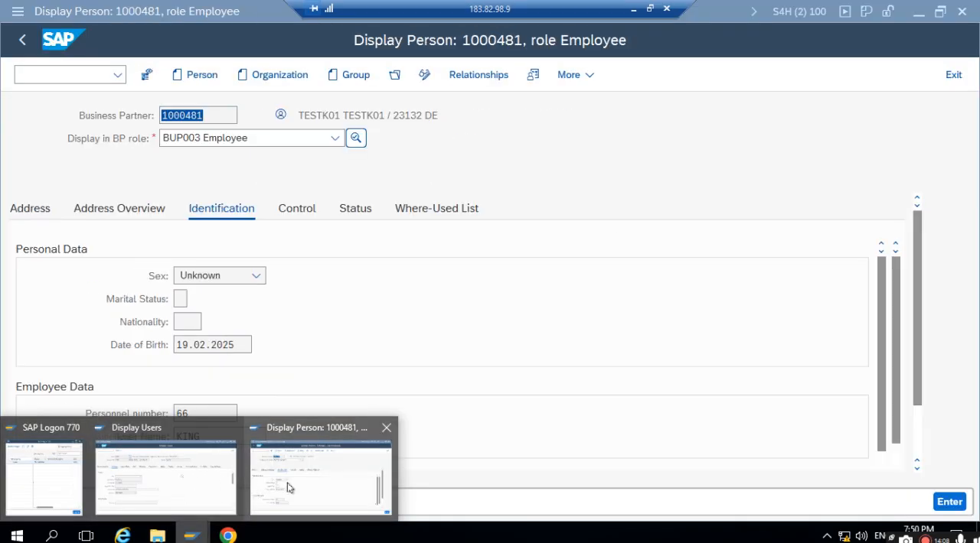
left_click(289, 488)
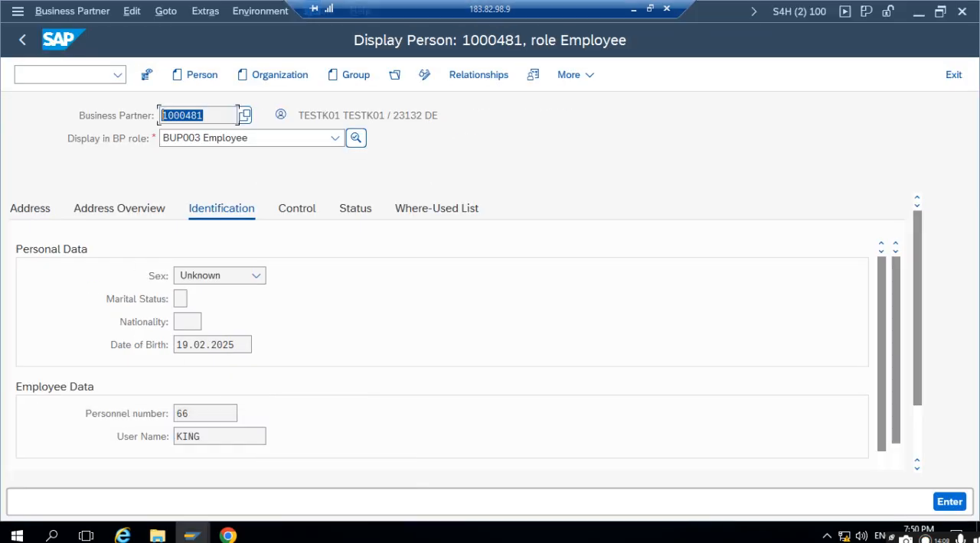
left_click(23, 42)
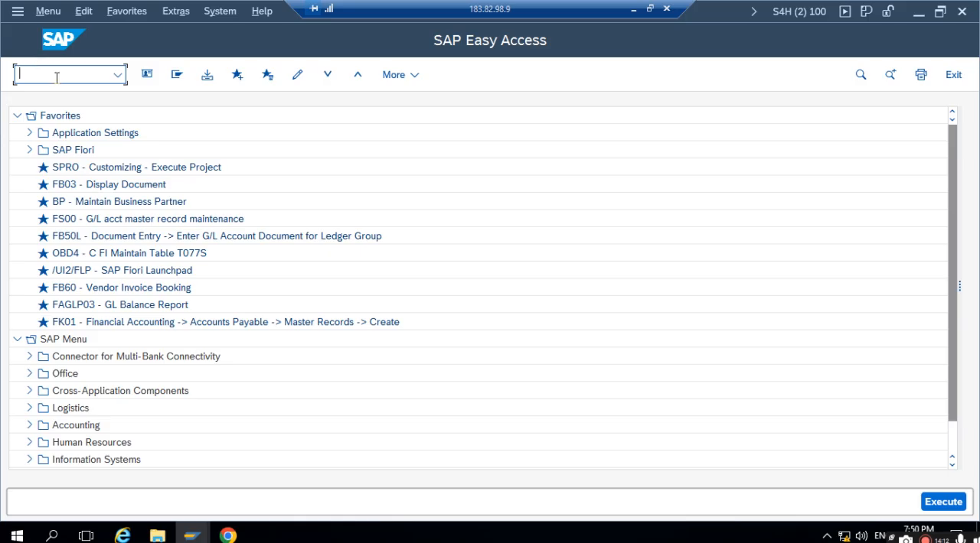
type("SPRO")
key("Return")
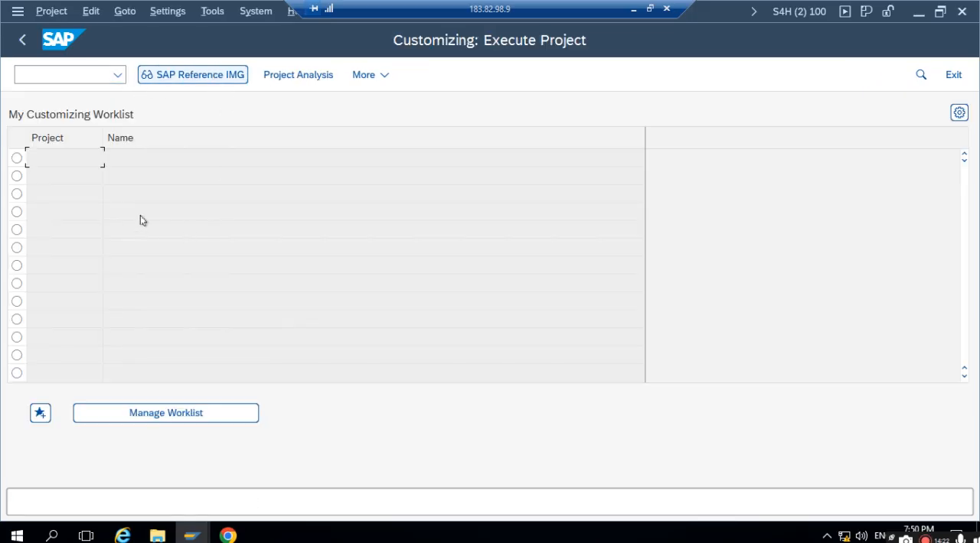
left_click(192, 77)
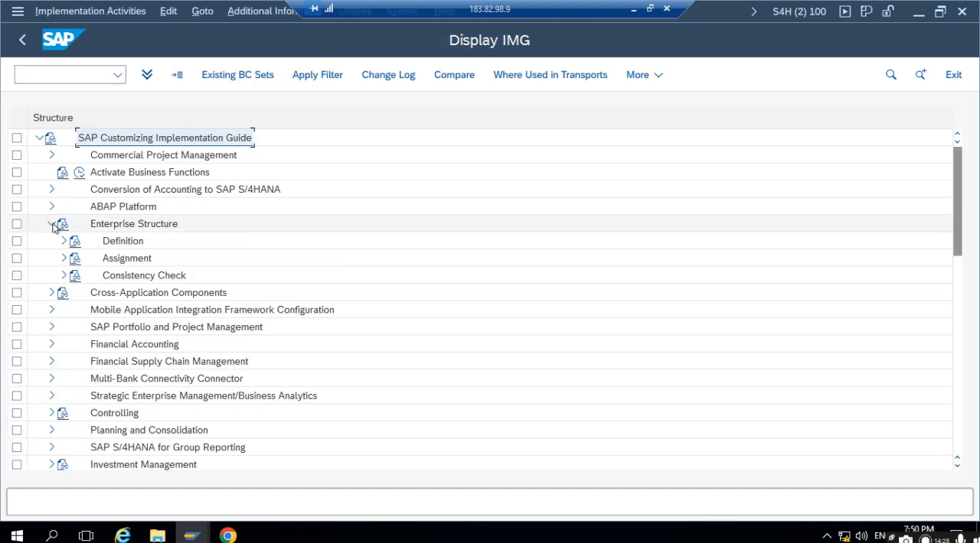
- Expand Human Resources Management under Enterprise Structure > Definition and open the Personnel Areas activity selection
left_click(64, 241)
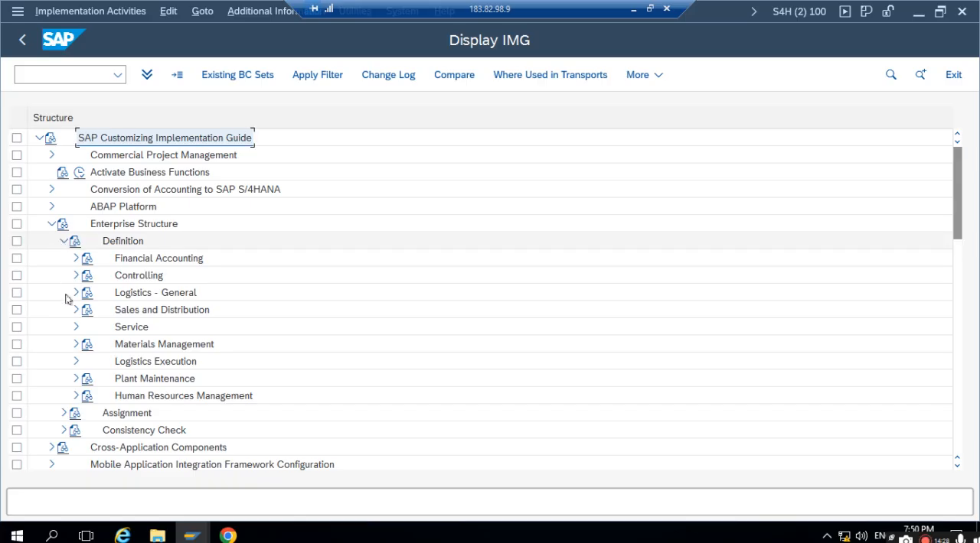
left_click(76, 396)
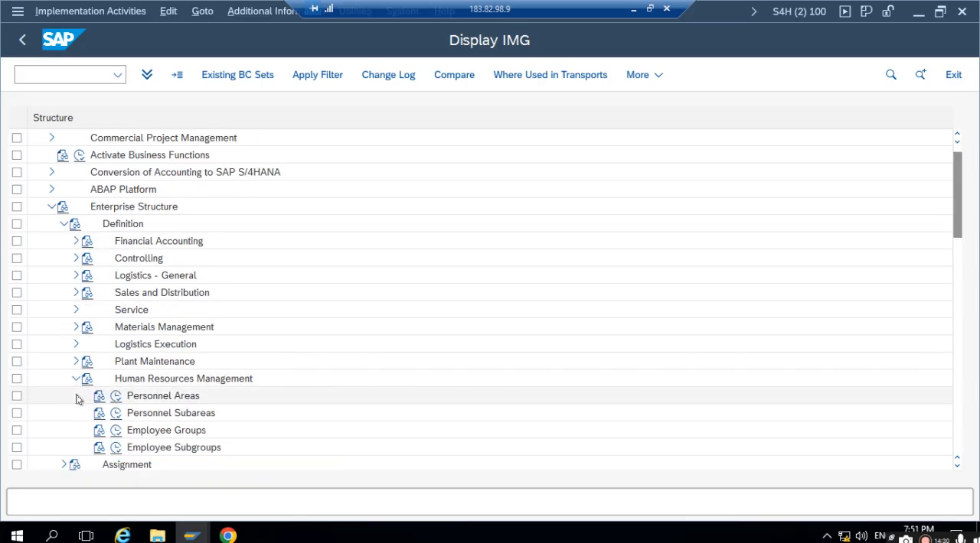
left_click(153, 398)
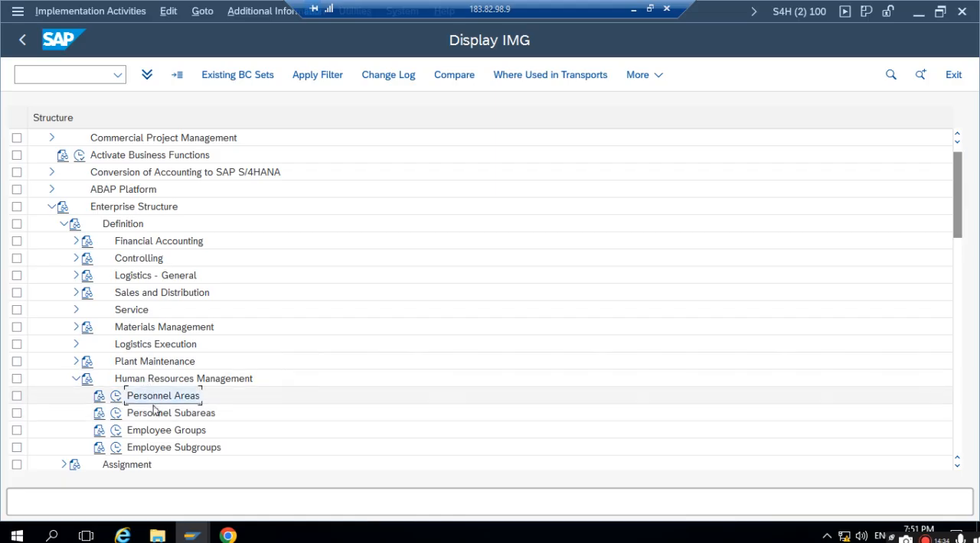
left_click(115, 397)
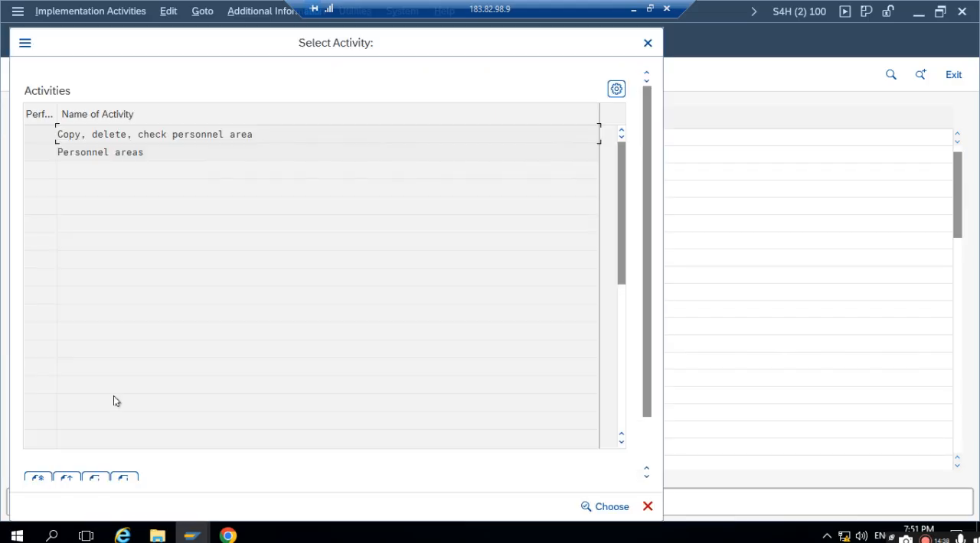
- In the Personnel areas activity, copy the Region 1710 (US) entry and give the copy the personnel area code 1711
double_click(105, 152)
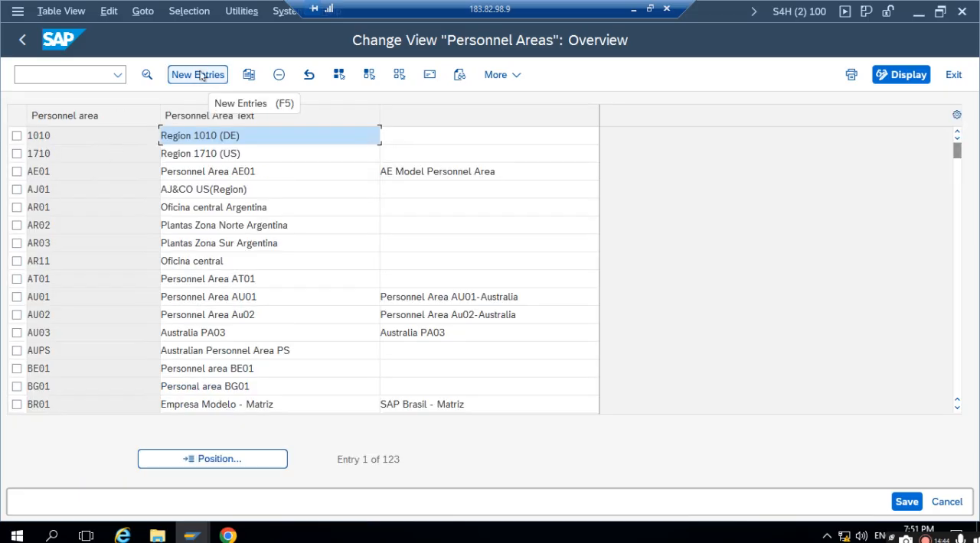
left_click(16, 154)
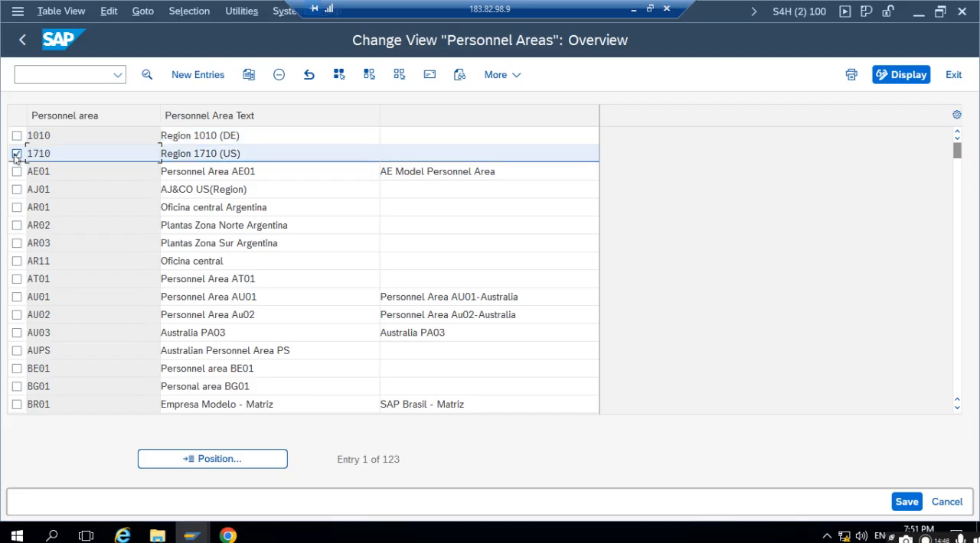
left_click(248, 74)
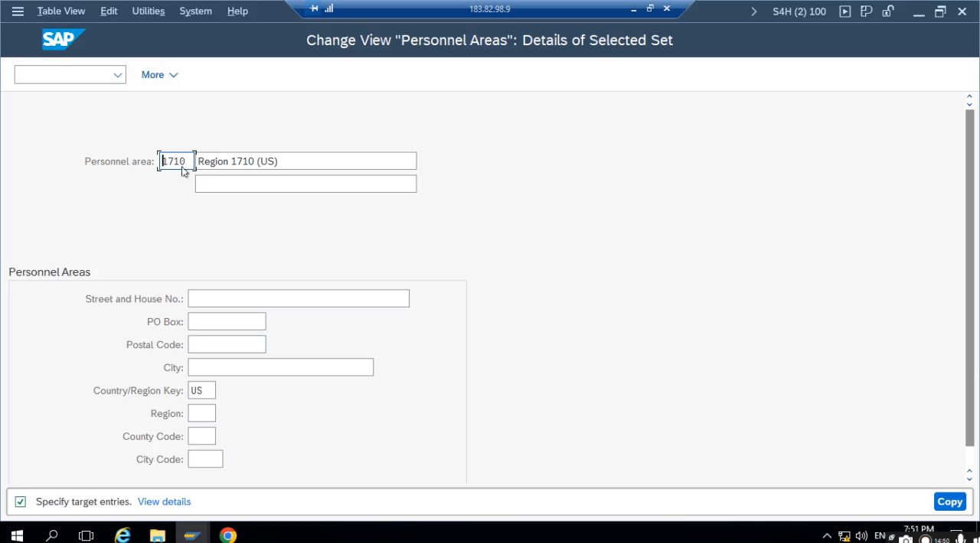
left_click_drag(188, 162, 180, 162)
left_click_drag(104, 171, 103, 173)
type("1711")
key("Tab")
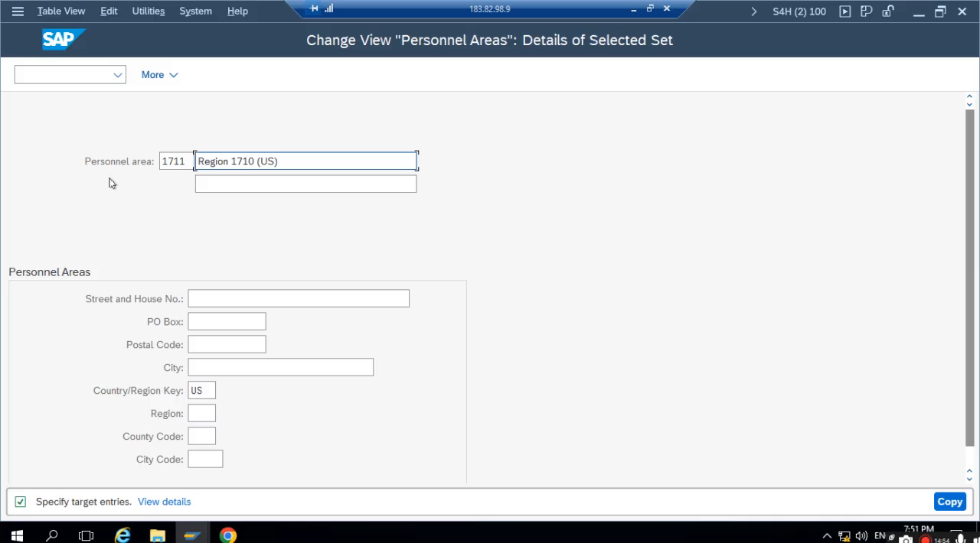
- Set the new personnel area's text to 1711, carry out the copy and confirm its address with country US
left_click_drag(300, 154, 136, 156)
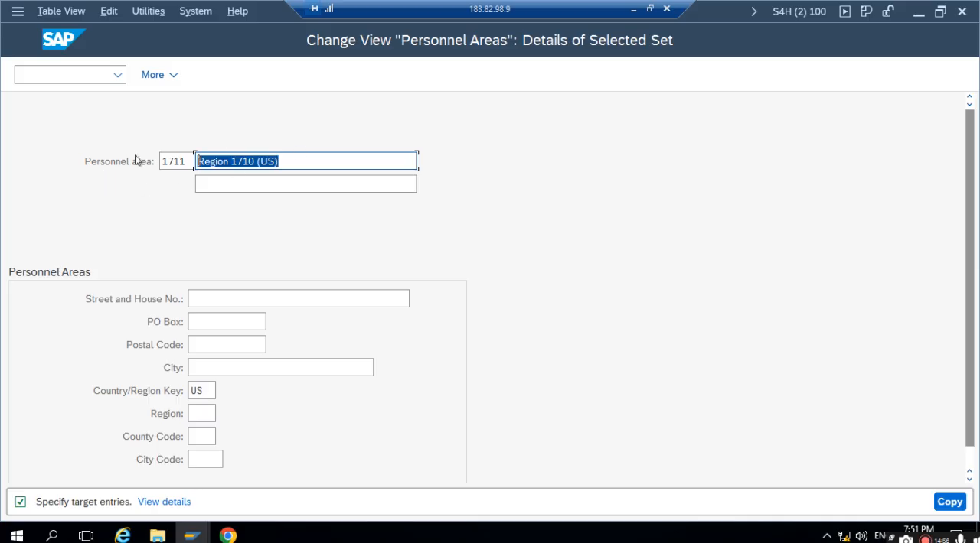
type("1711")
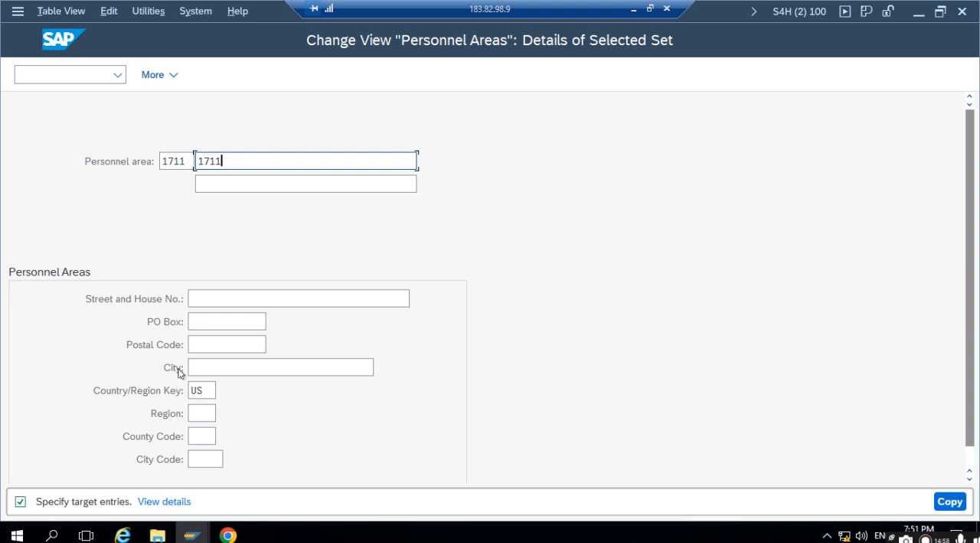
left_click(193, 390)
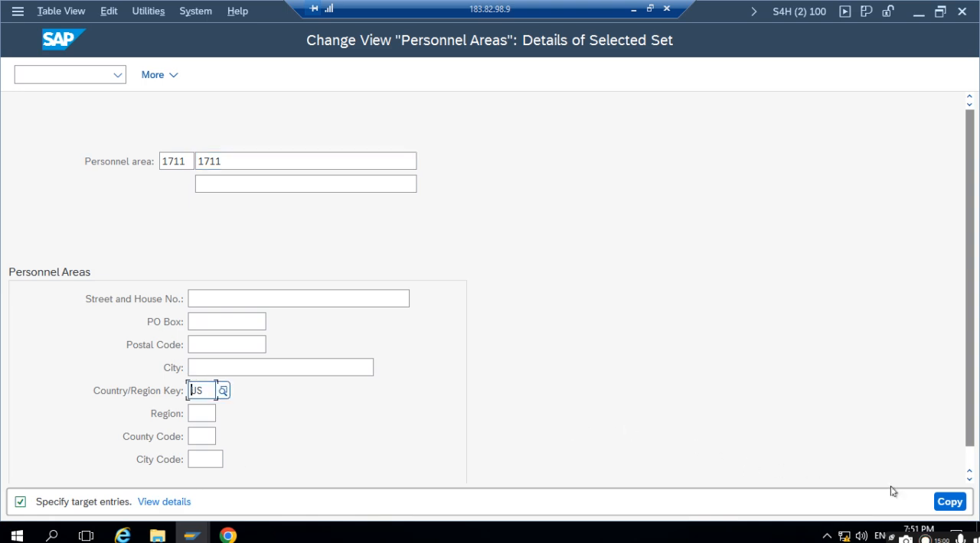
left_click(949, 501)
left_click(322, 344)
type("US")
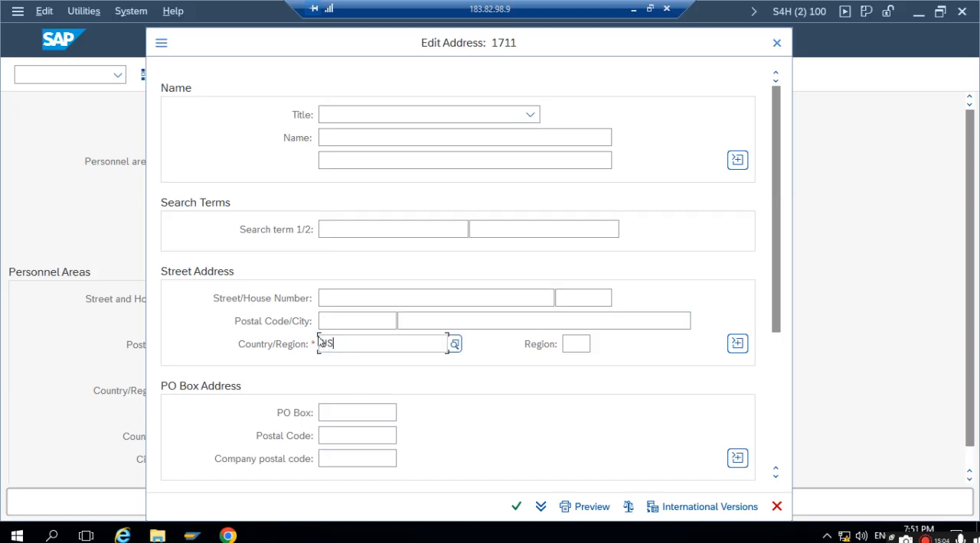
left_click(516, 507)
- Save the personnel area in a new customizing request described as HR MM SETTING and return to the IMG structure
left_click(906, 502)
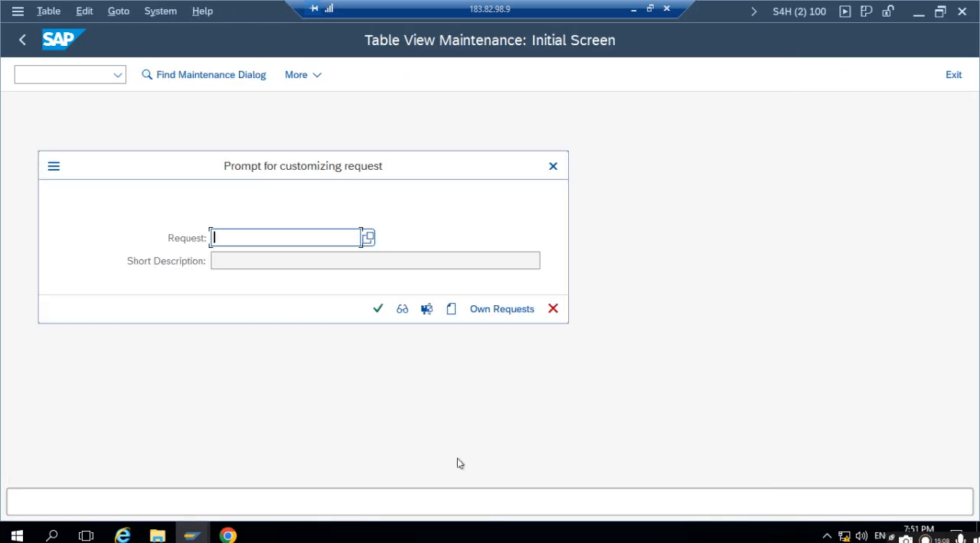
left_click(451, 310)
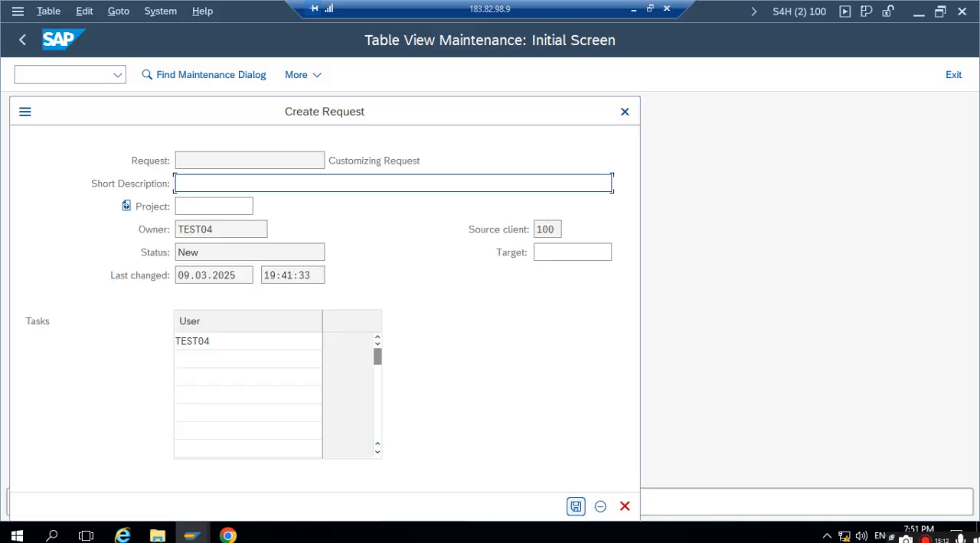
type("H")
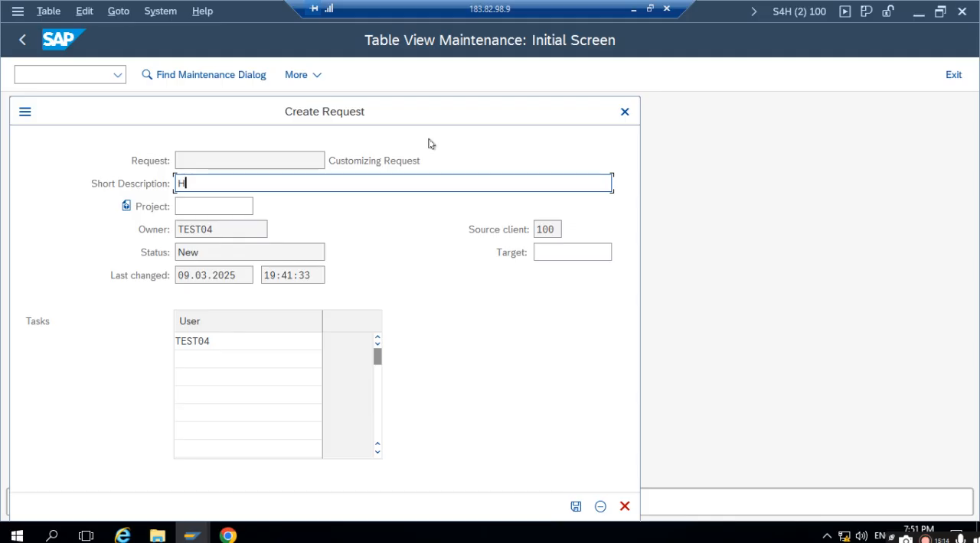
type("R MM SETTING")
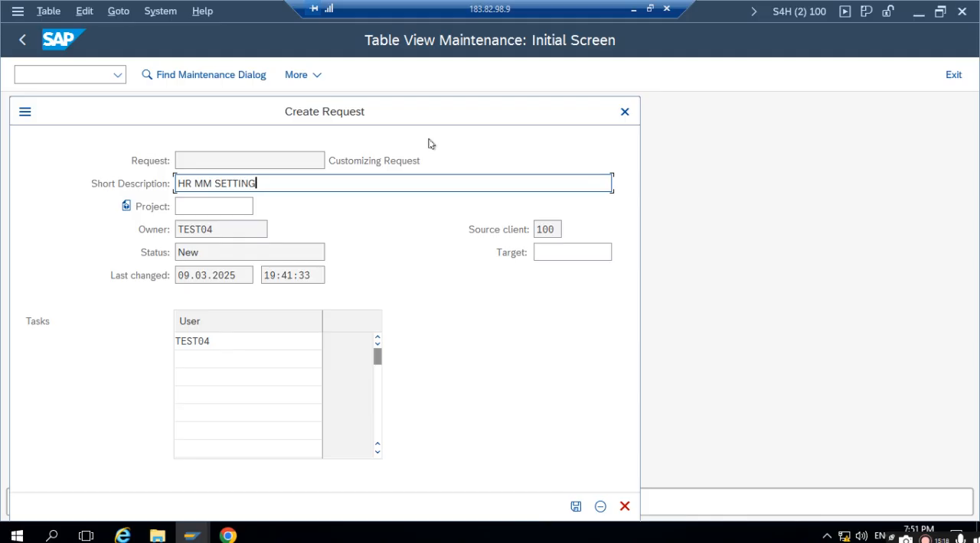
left_click(575, 507)
left_click(377, 309)
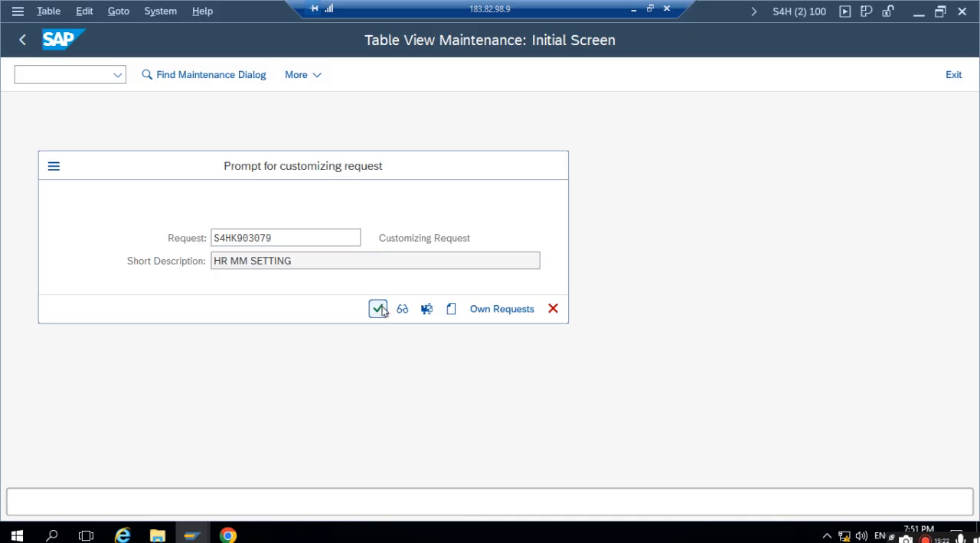
left_click(22, 38)
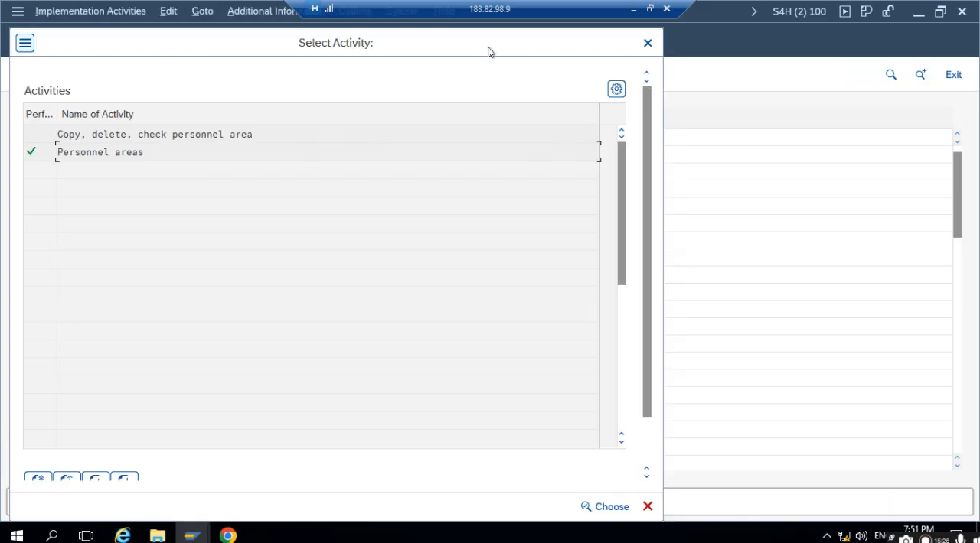
left_click(648, 43)
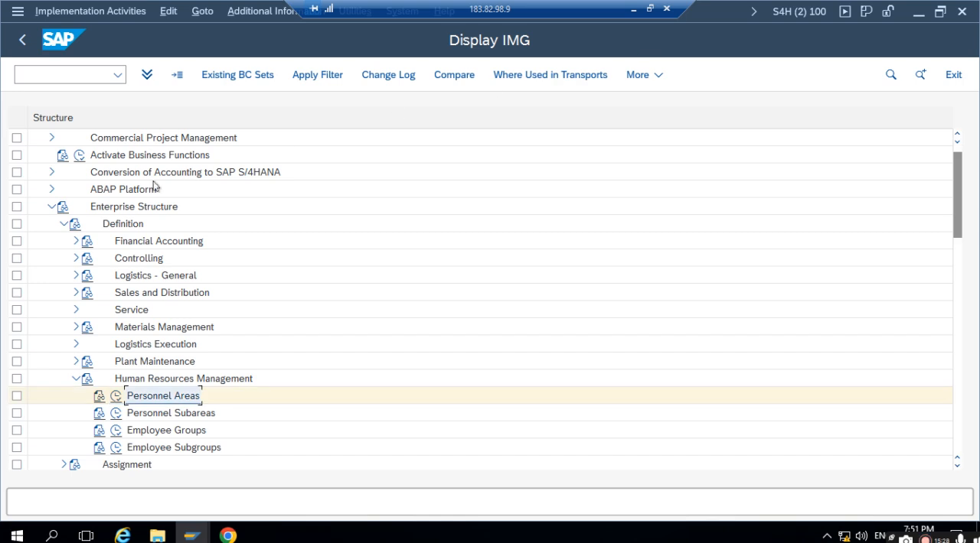
- Open the Create personnel subareas activity with personnel area 1711 as the work area
left_click(161, 417)
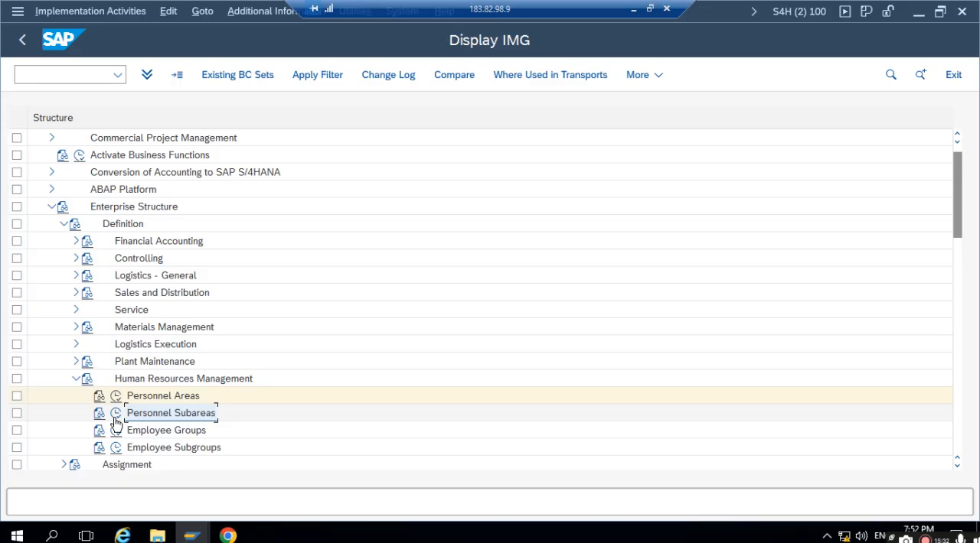
left_click(115, 417)
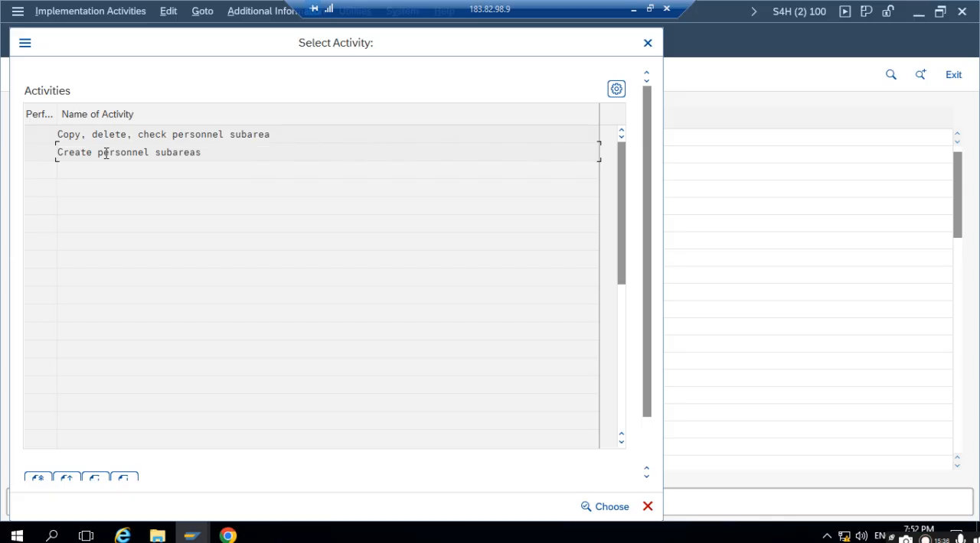
double_click(105, 153)
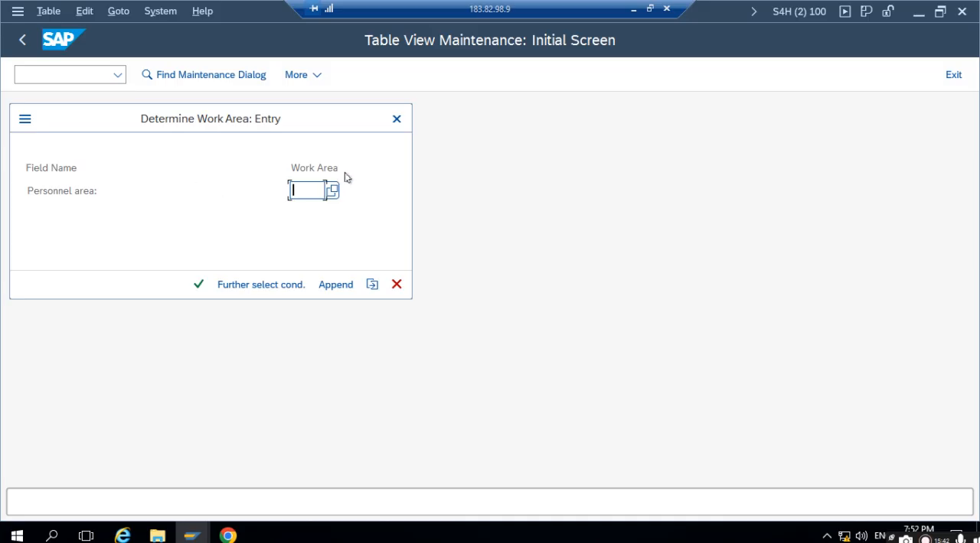
type("1")
type("77")
key("BackSpace")
key("BackSpace")
type("11")
left_click(196, 285)
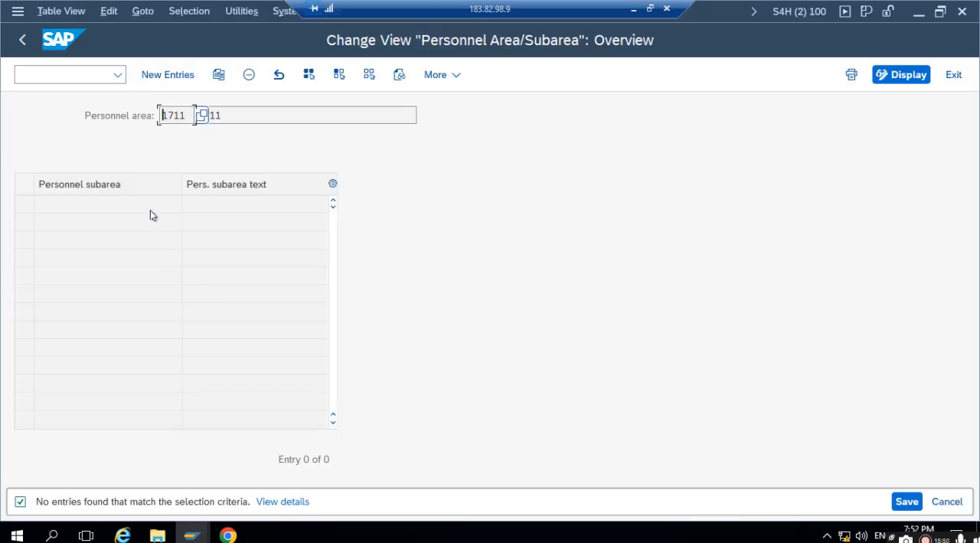
- Add personnel subarea 1711 with the text 1711, save it in the HR MM SETTING request and return to the IMG
left_click(167, 75)
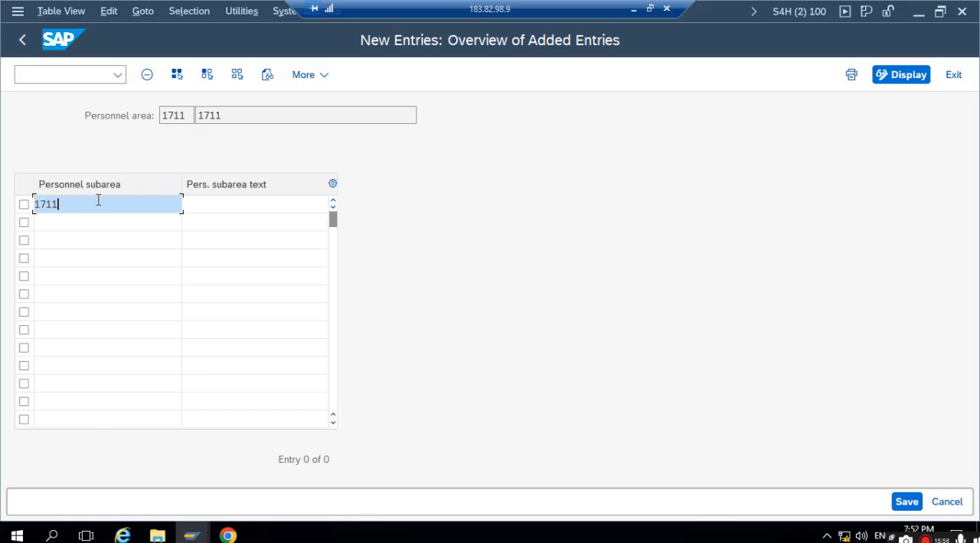
left_click(208, 205)
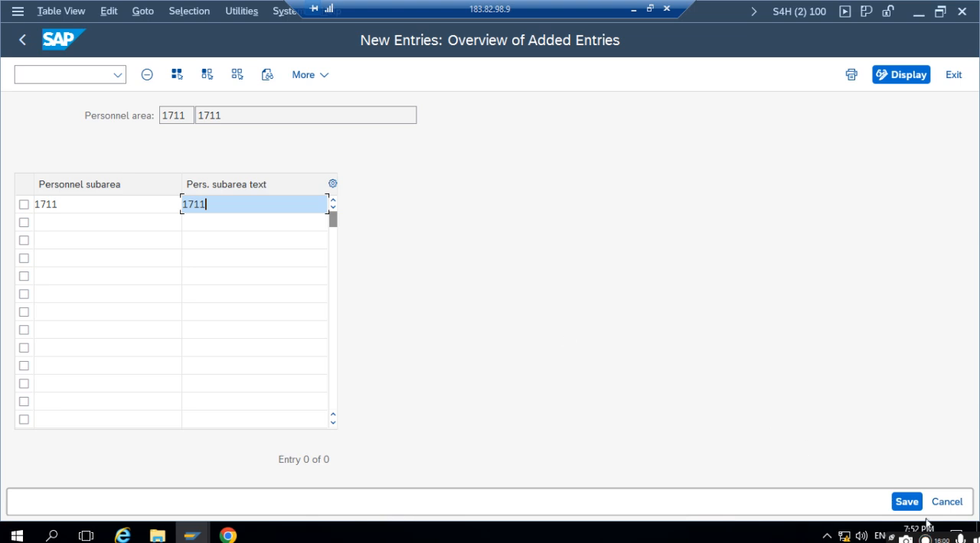
left_click(900, 499)
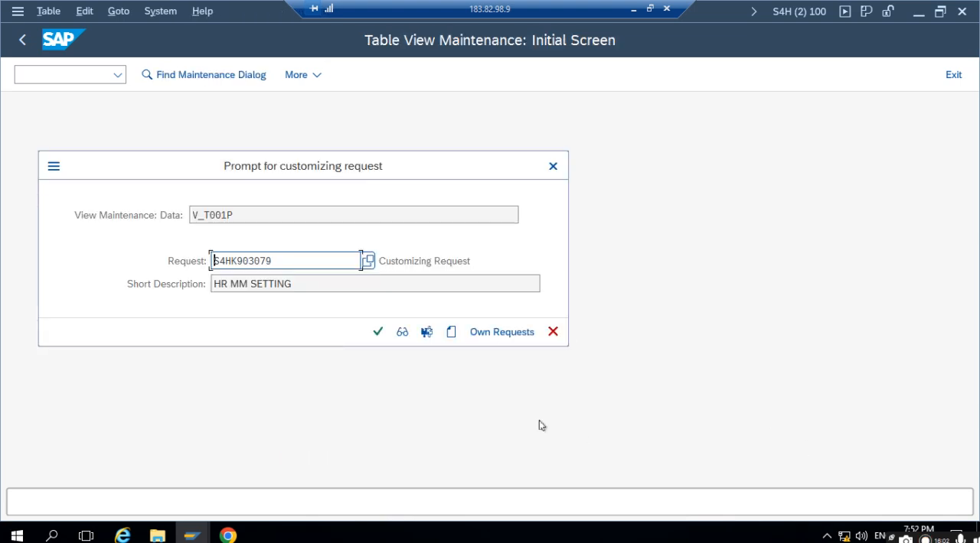
left_click(377, 332)
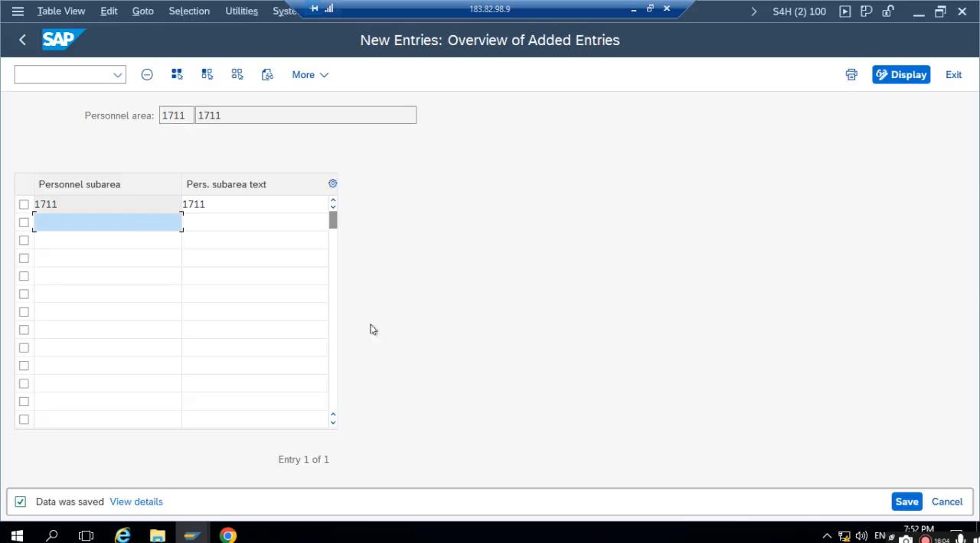
left_click(23, 40)
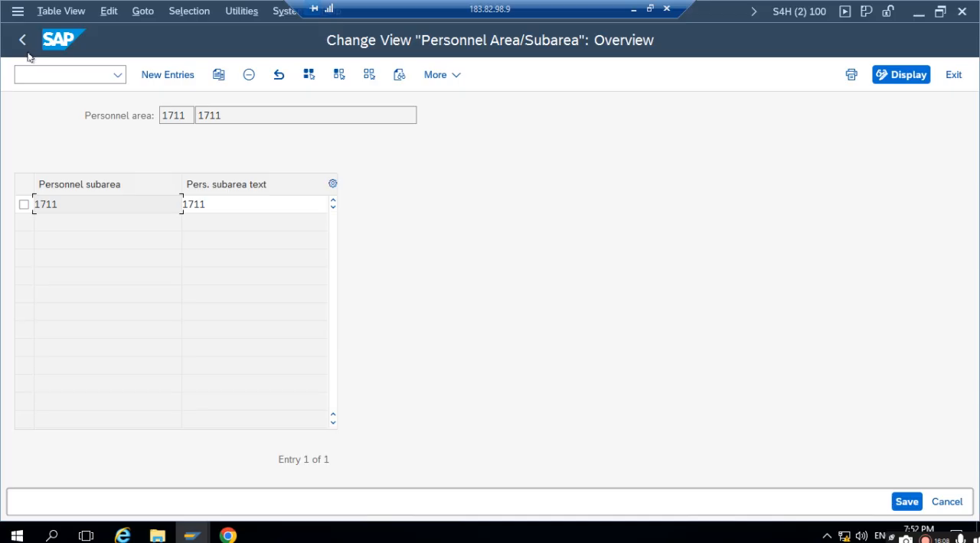
left_click(22, 40)
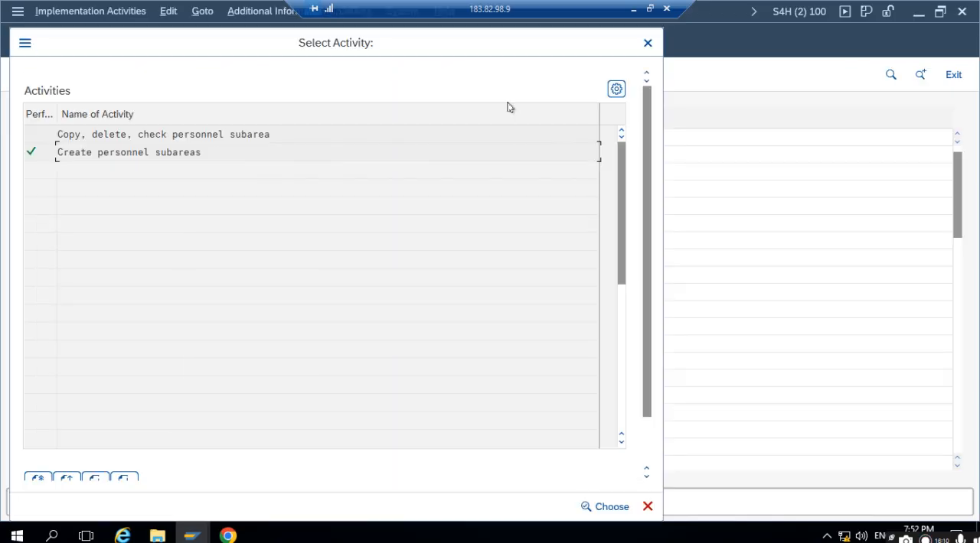
left_click(647, 43)
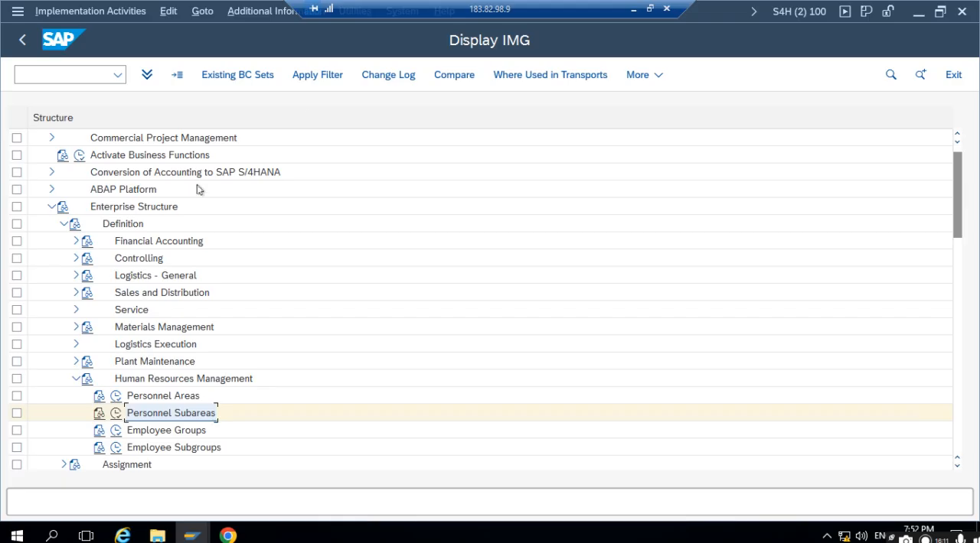
- Review the existing employee groups in the Employee Groups activity and return to the IMG structure
left_click(167, 433)
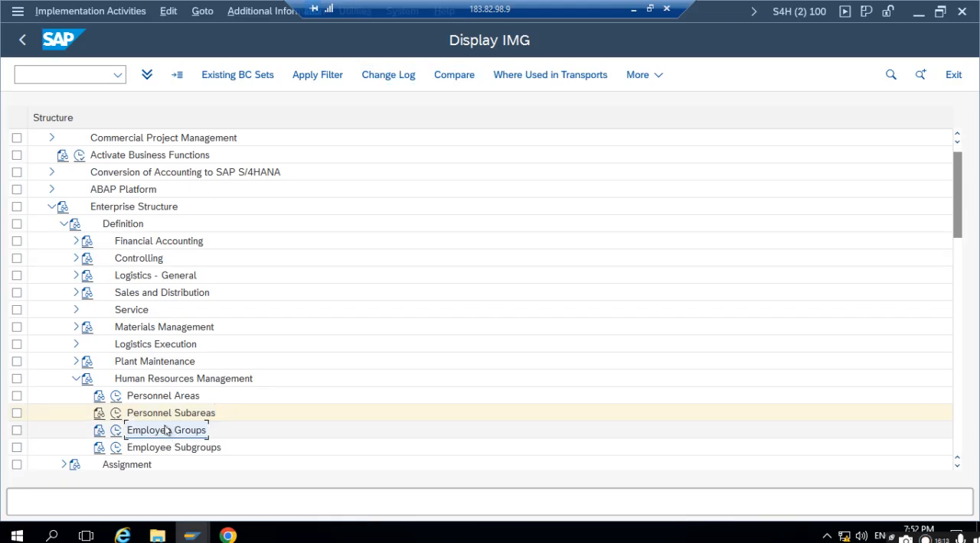
left_click(117, 434)
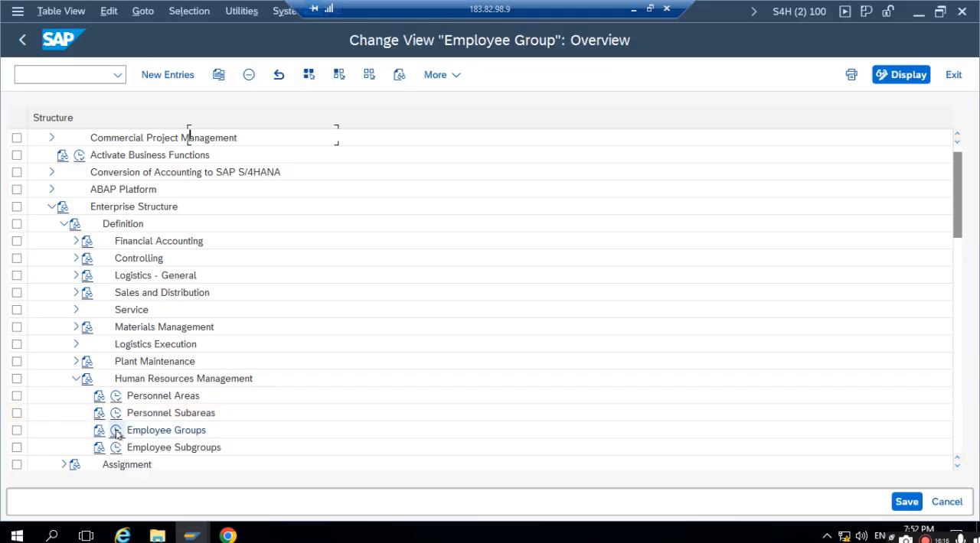
left_click(110, 133)
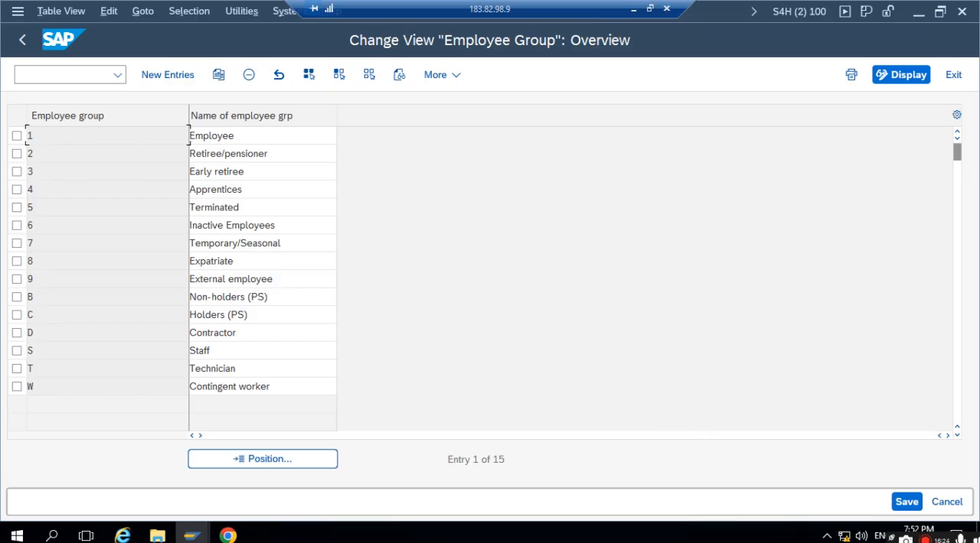
left_click(22, 41)
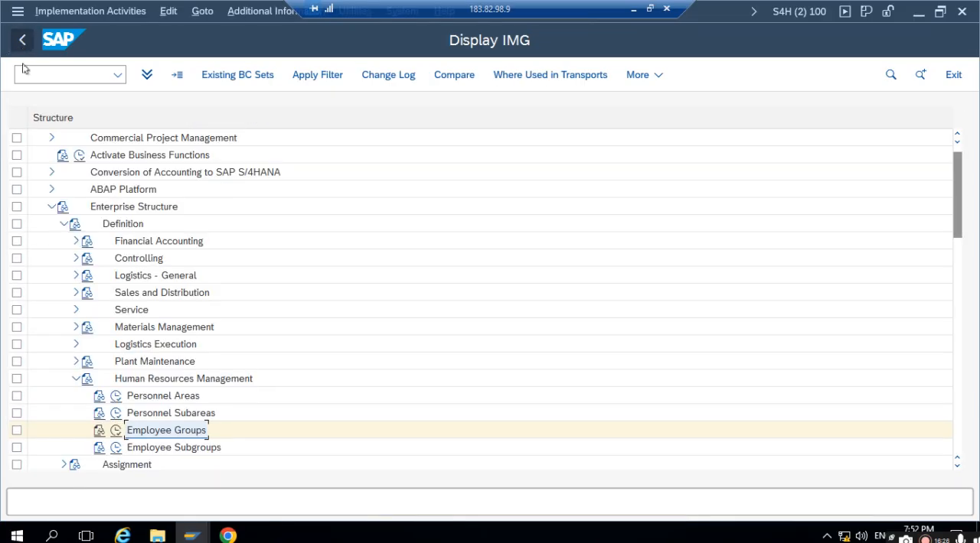
- Review the existing employee subgroups through the Define employee subgroup activity and go back to the activity selection
left_click(144, 448)
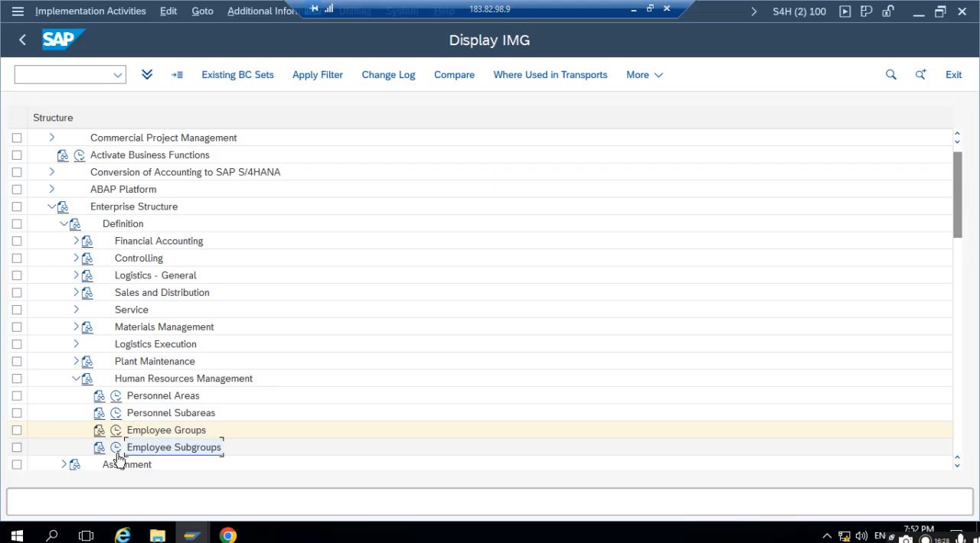
left_click(117, 450)
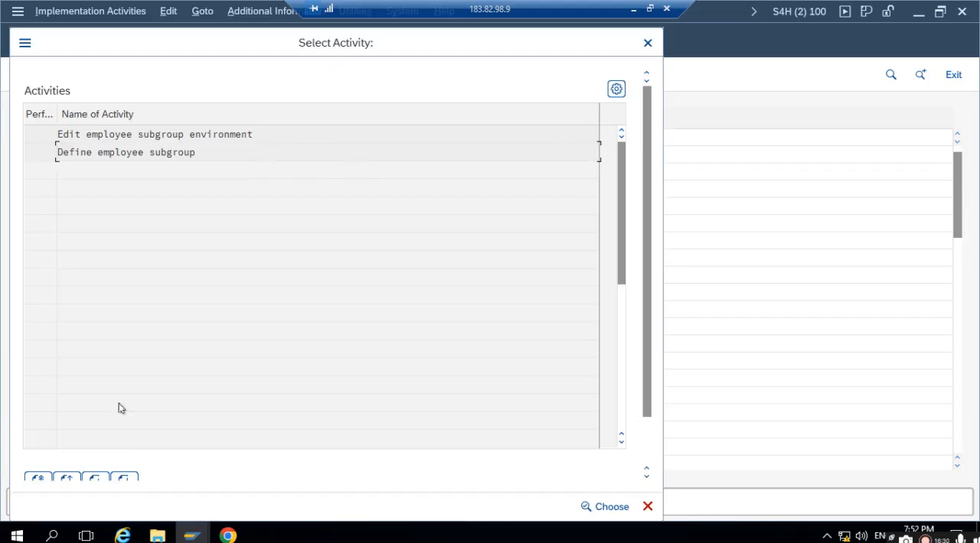
double_click(107, 152)
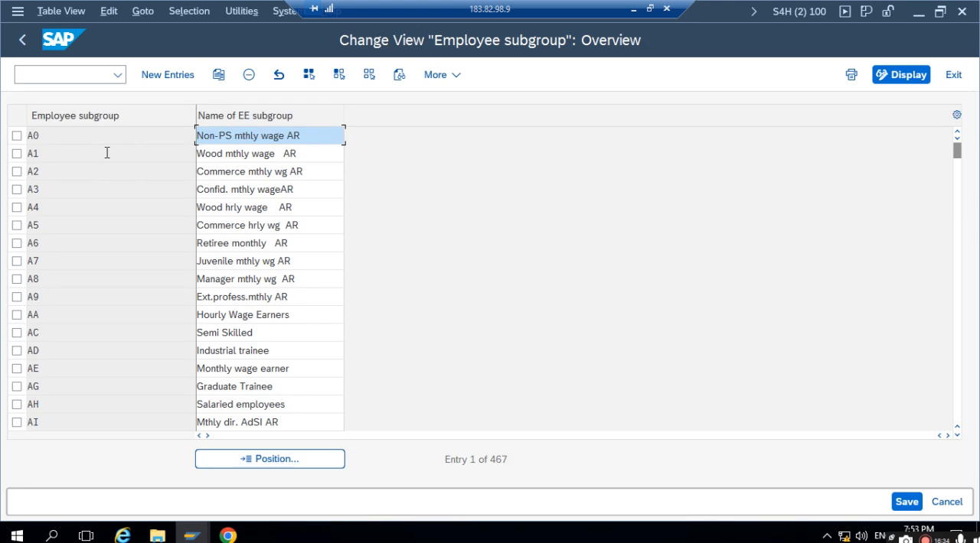
left_click(99, 151)
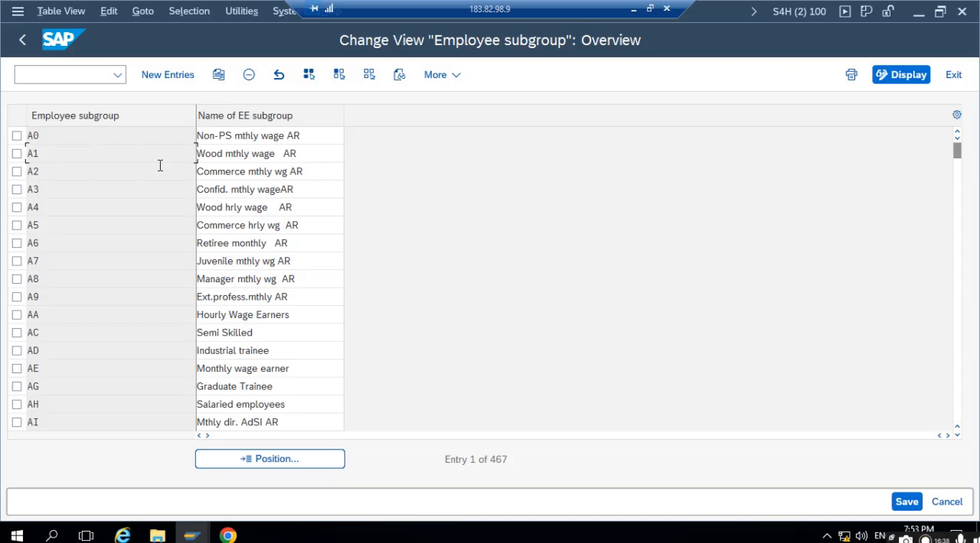
left_click(23, 42)
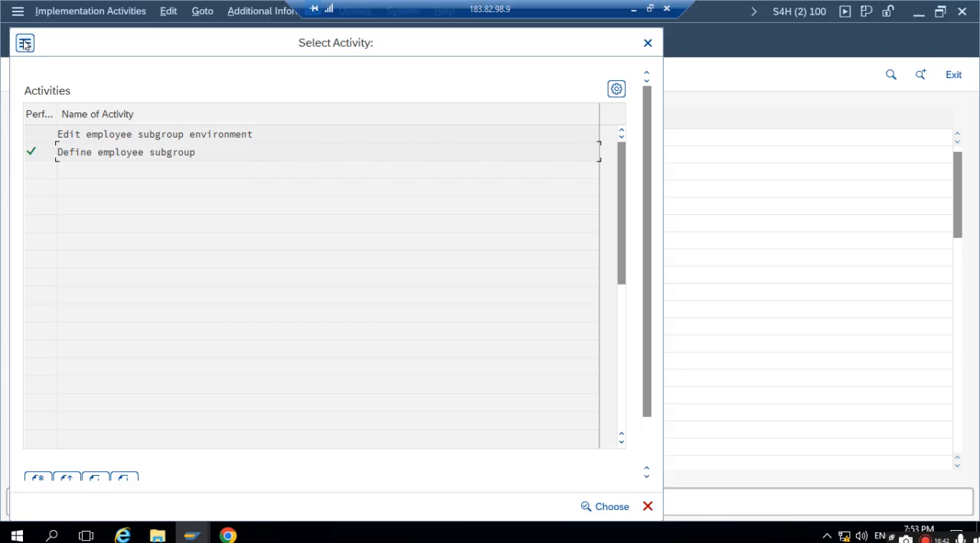
- Close the activity selection and open Assignment of Personnel Area to Company Code under Enterprise Structure > Assignment > Human Resources Management
left_click(647, 43)
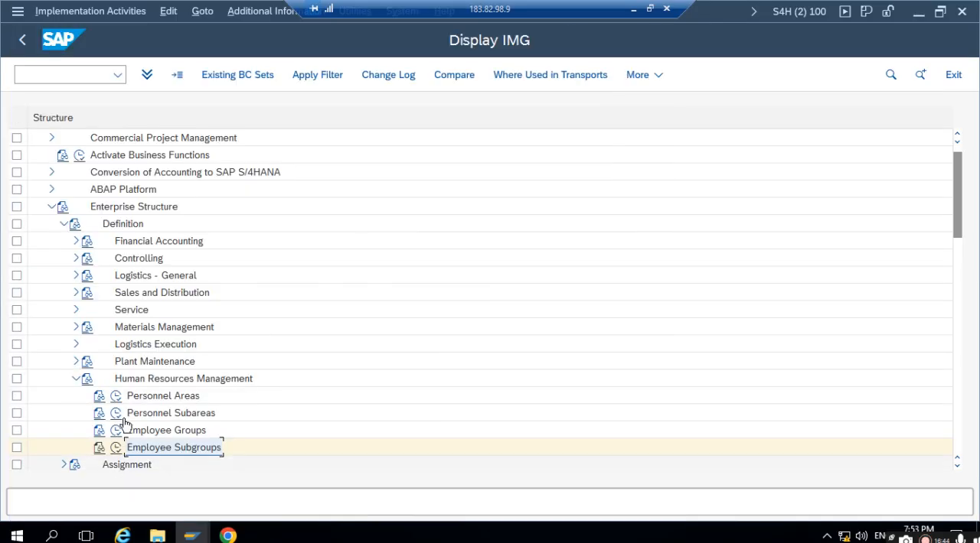
scroll(134, 411, "down", 3)
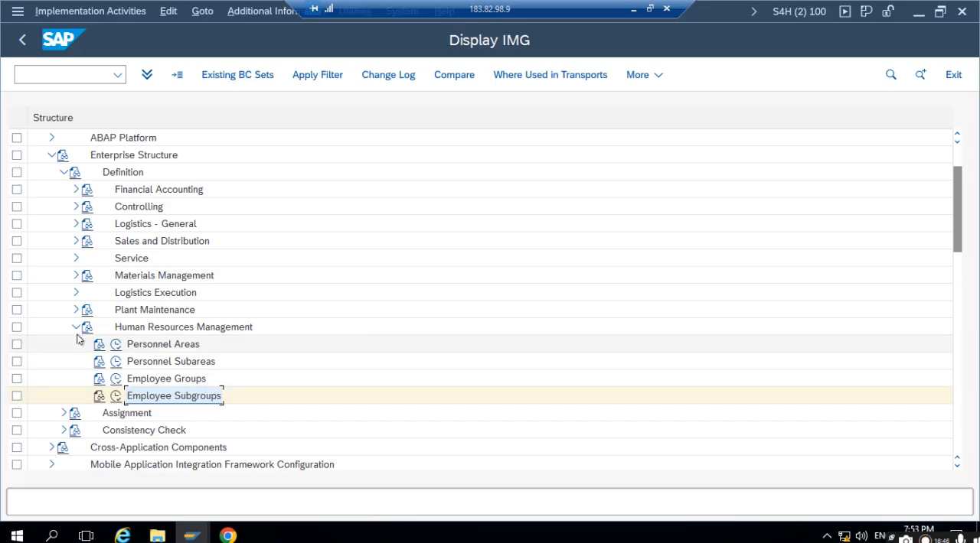
left_click(76, 326)
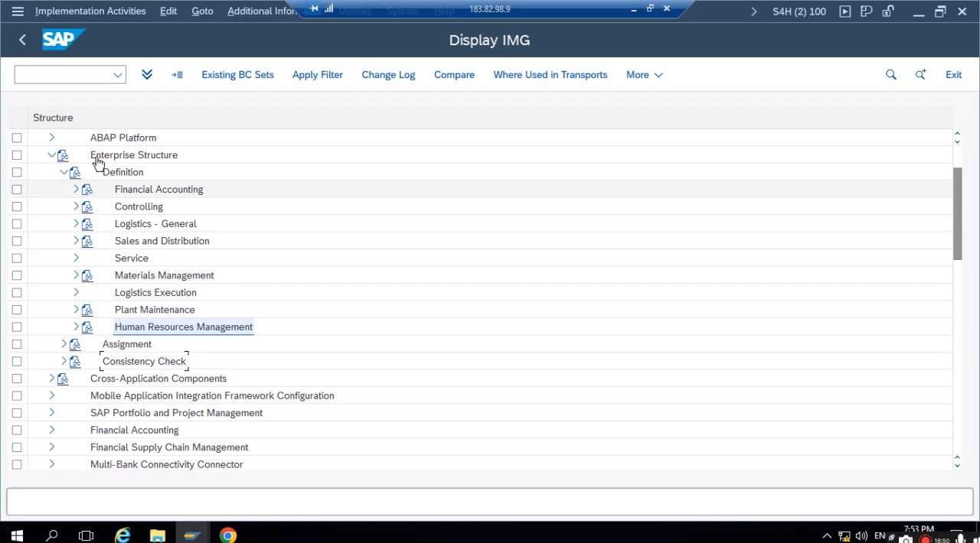
left_click(63, 344)
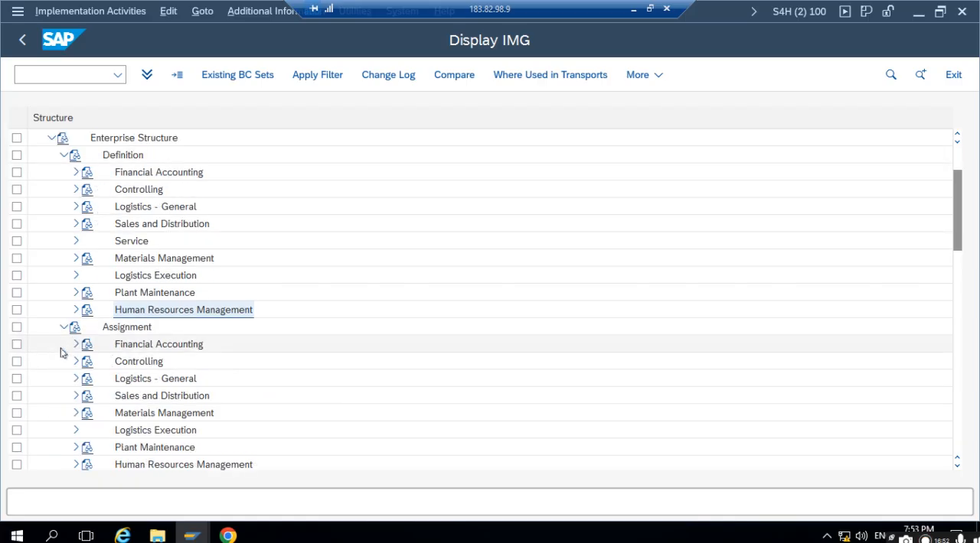
left_click(75, 465)
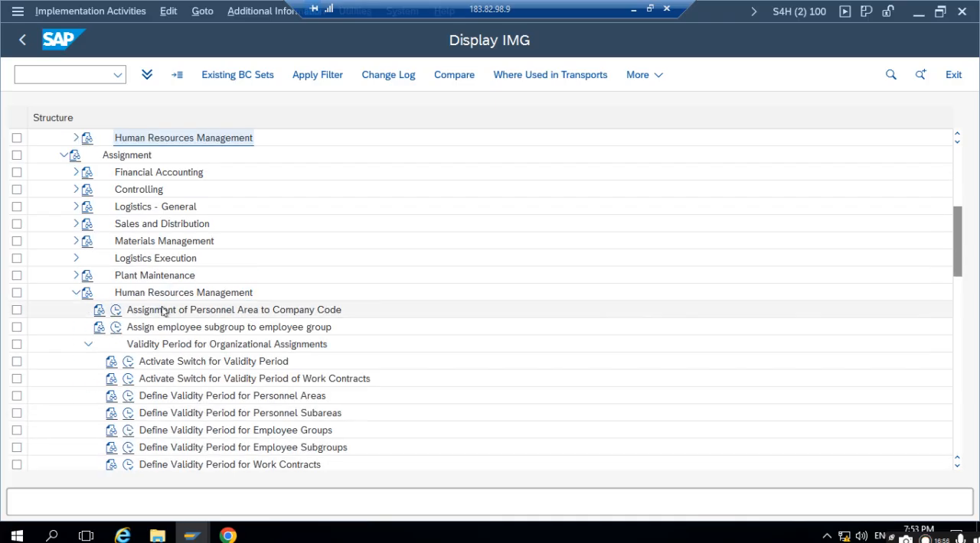
left_click(162, 310)
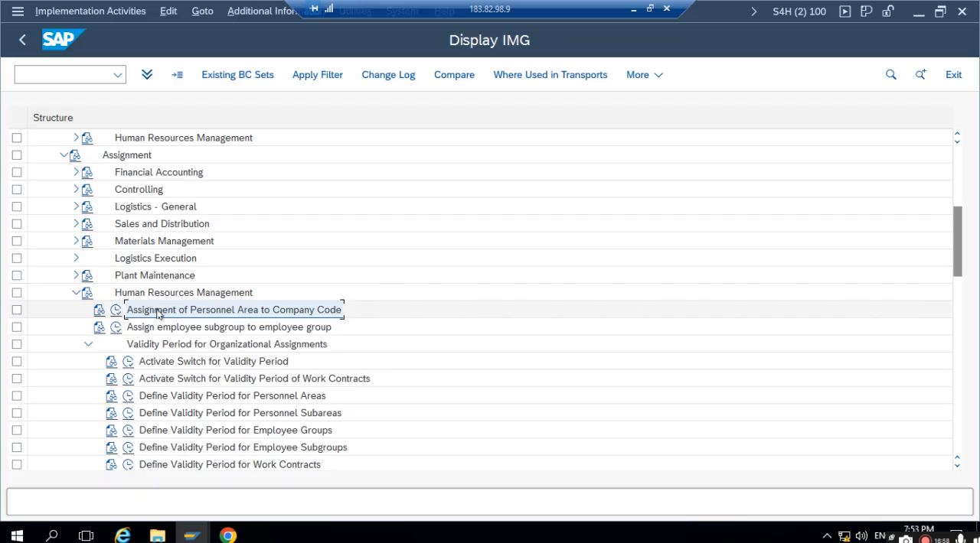
left_click(116, 310)
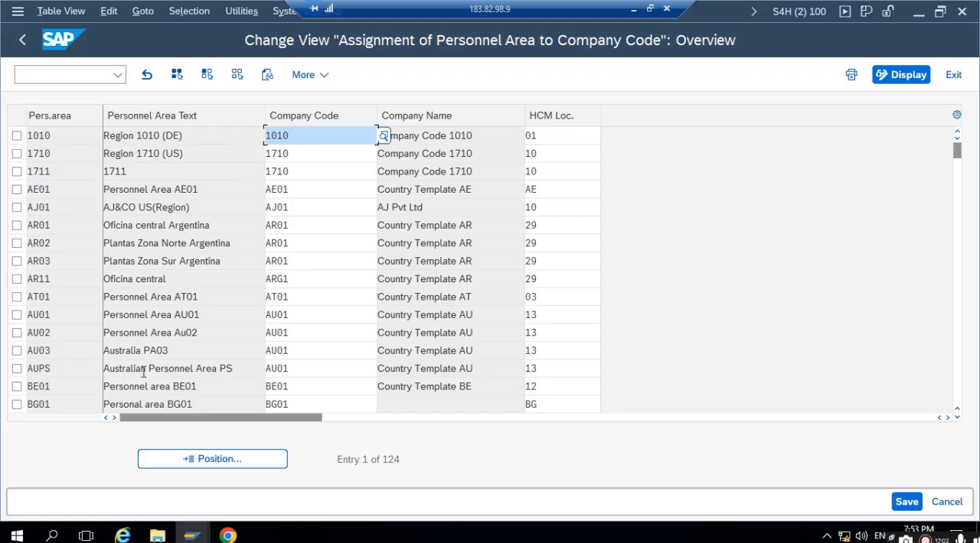
- Assign personnel area 1711 to company code 1711, save it in the HR MM SETTING request and return to the IMG
left_click(209, 457)
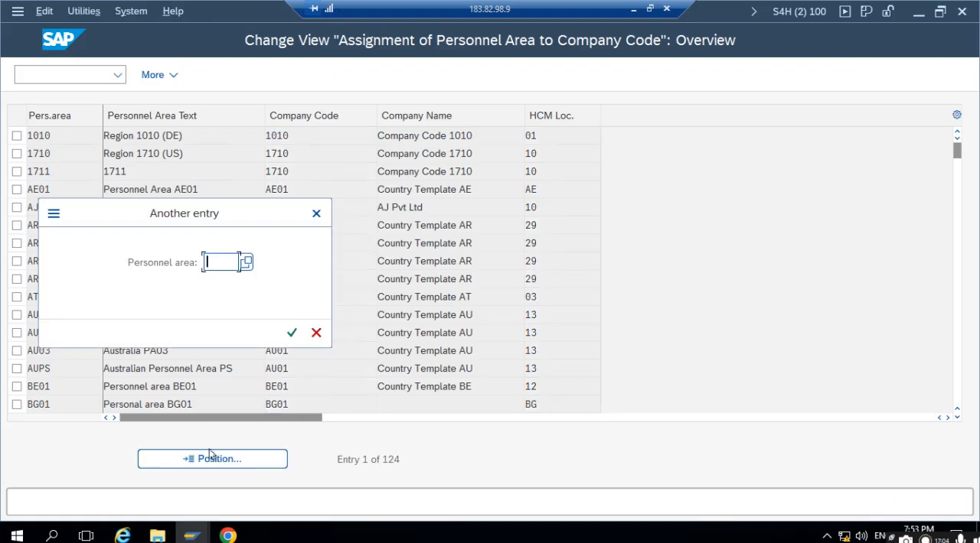
type("177")
key("BackSpace")
type("11")
key("Return")
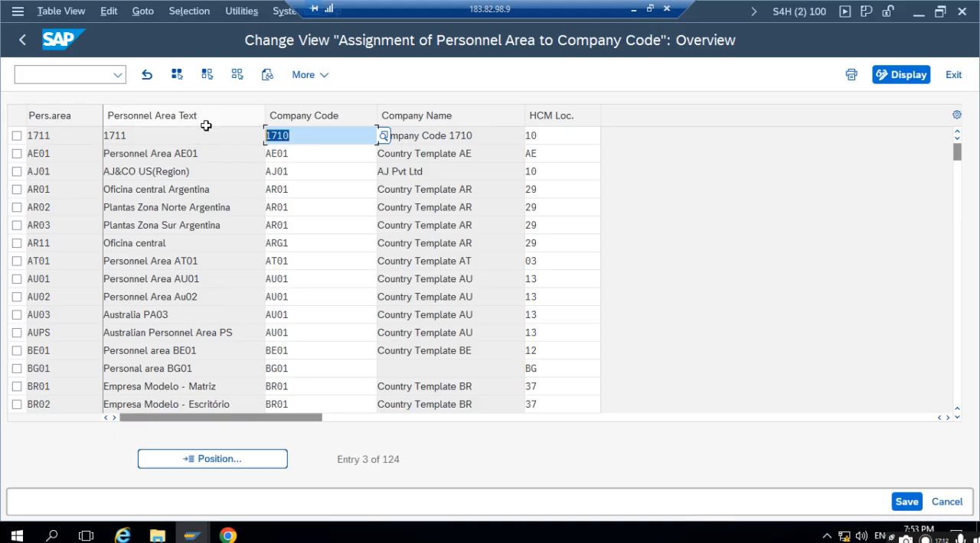
type("1711")
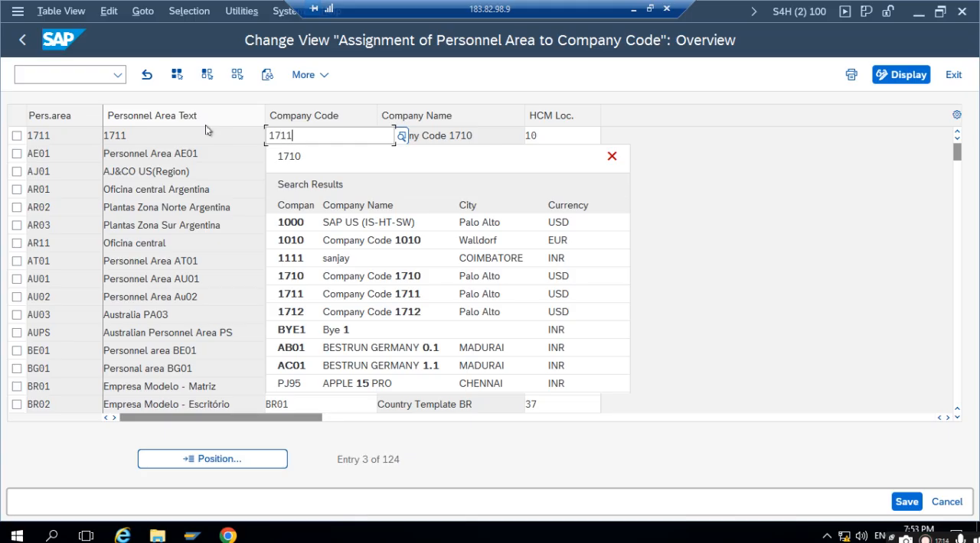
left_click(296, 200)
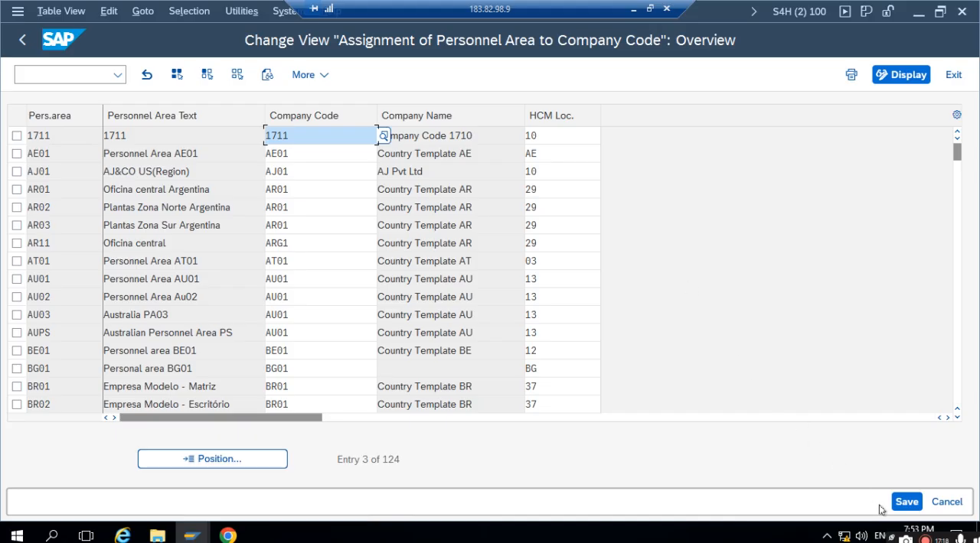
left_click(904, 503)
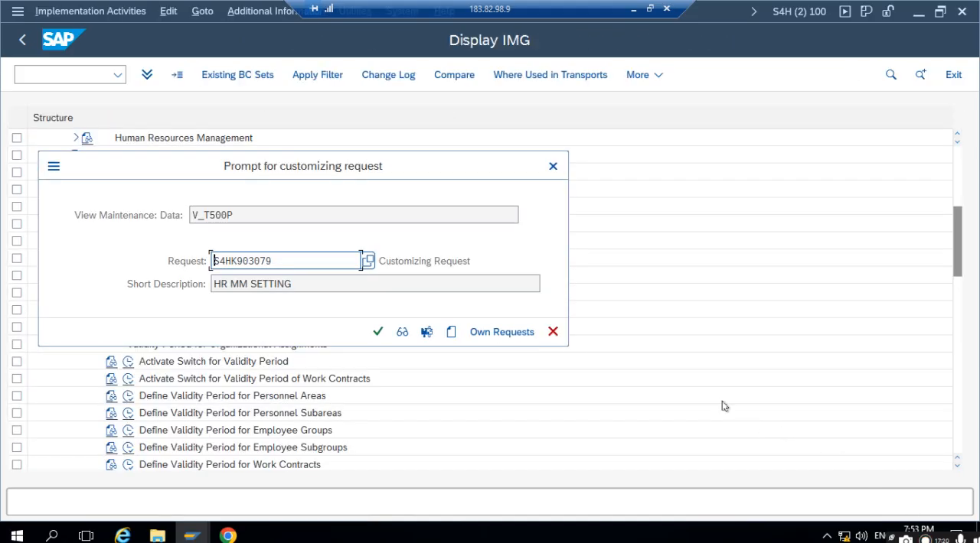
left_click(380, 332)
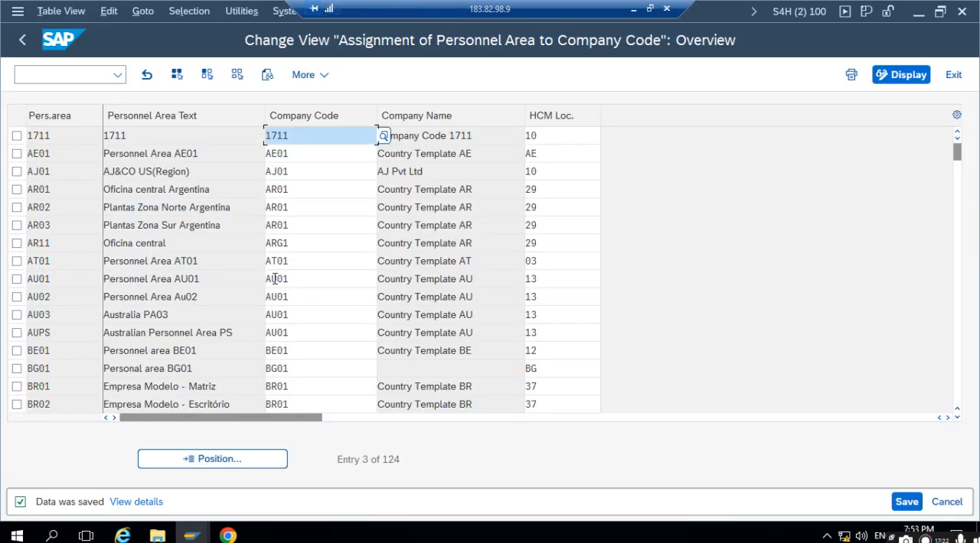
left_click(23, 39)
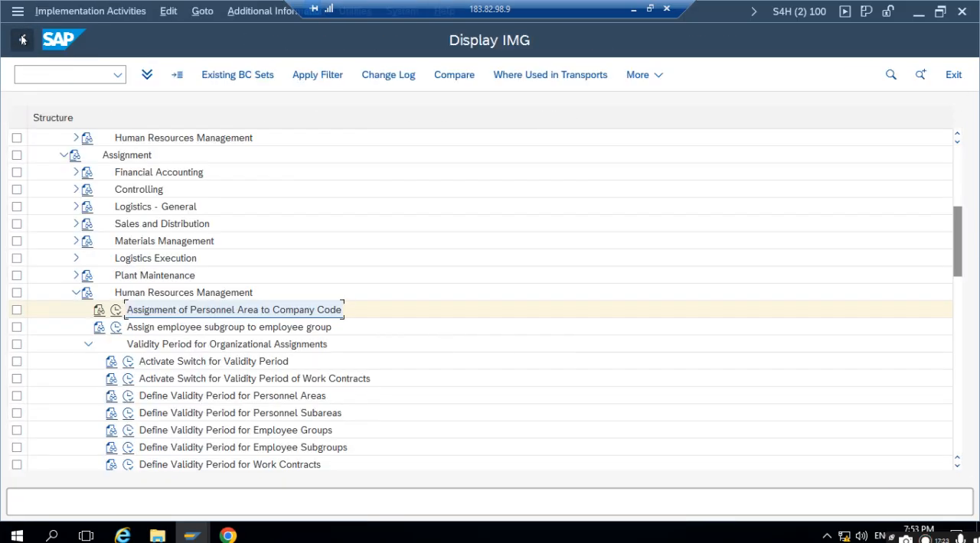
- Review the existing assignments of employee subgroups to employee groups and return to the IMG structure
left_click(175, 333)
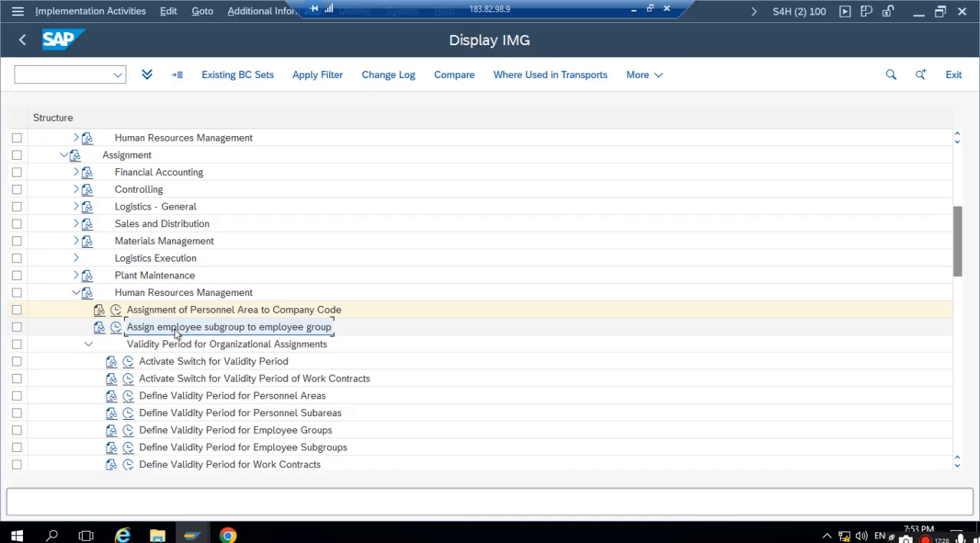
left_click(114, 329)
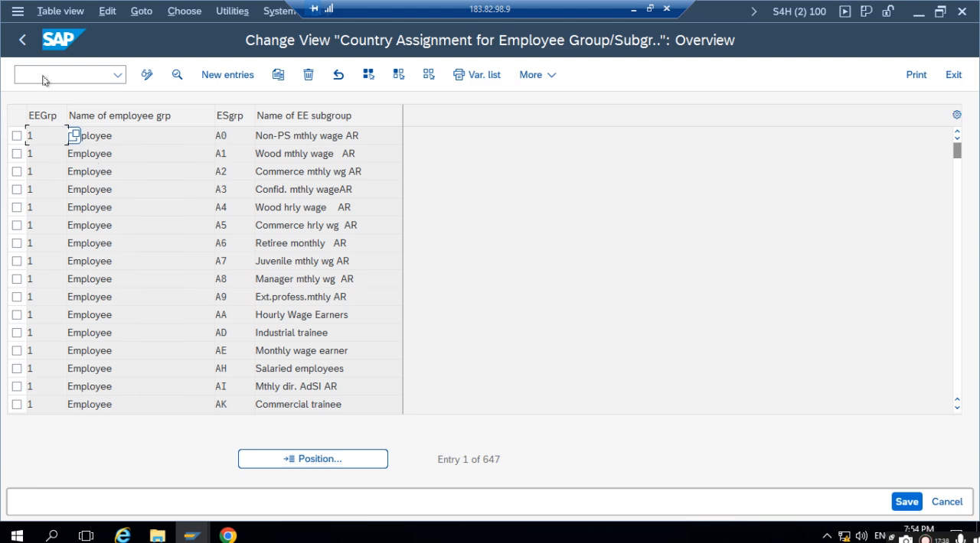
left_click(23, 40)
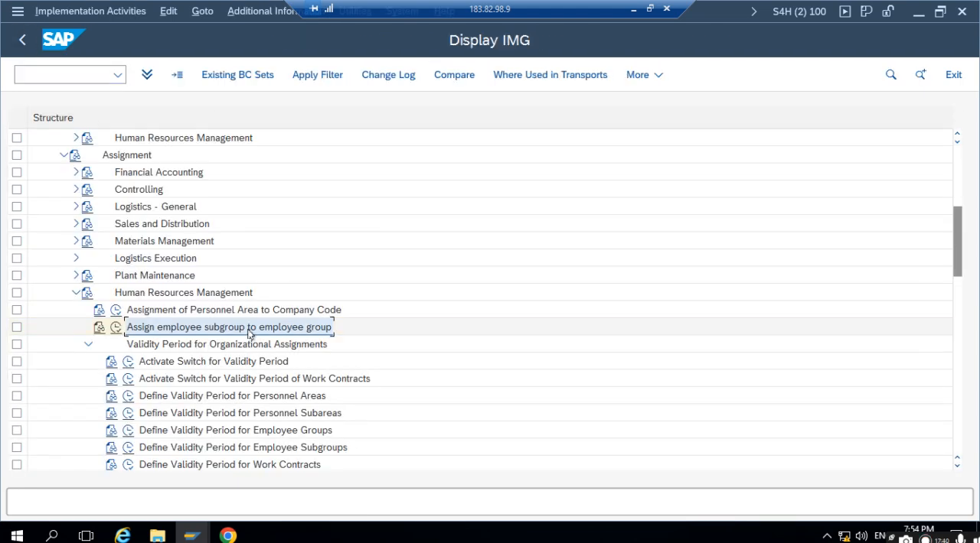
- Collapse the Human Resources Management assignment node and expand SAP S/4HANA for Human Resources under Personnel Management
left_click(75, 293)
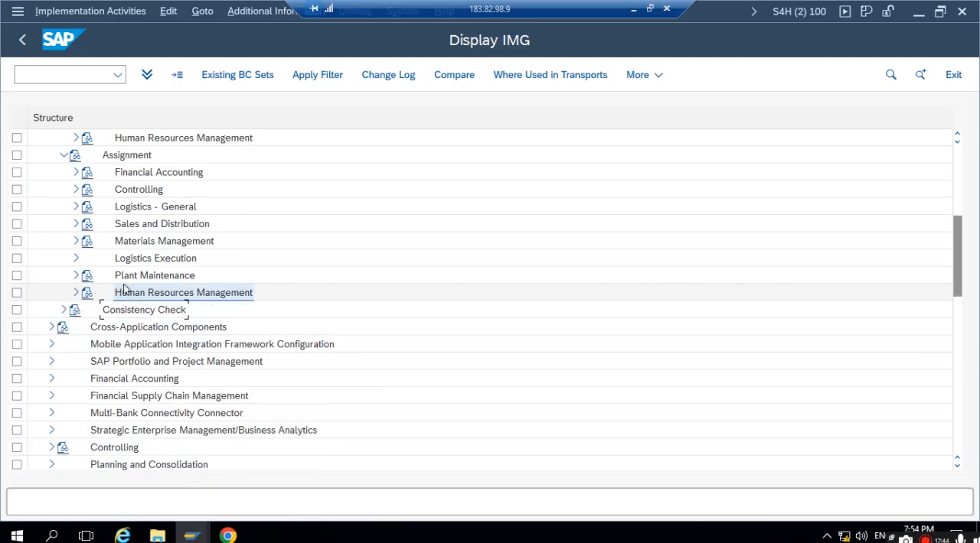
scroll(122, 291, "down", 3)
scroll(124, 289, "down", 1)
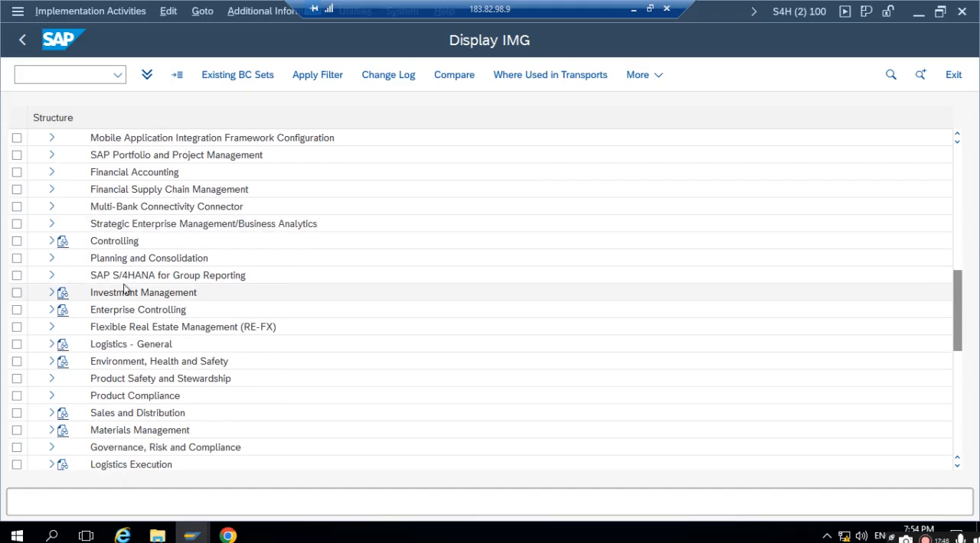
scroll(124, 289, "down", 1)
scroll(125, 291, "down", 3)
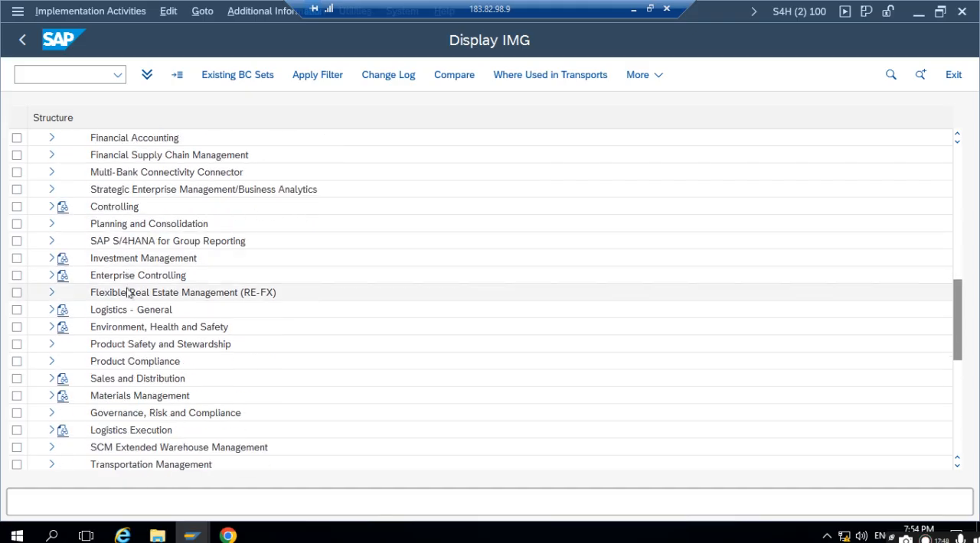
scroll(128, 297, "down", 2)
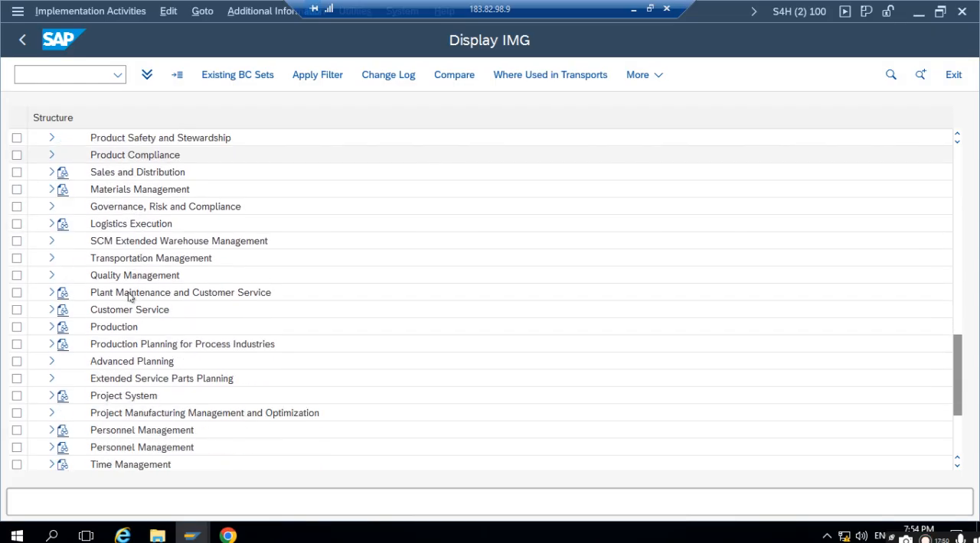
left_click(50, 431)
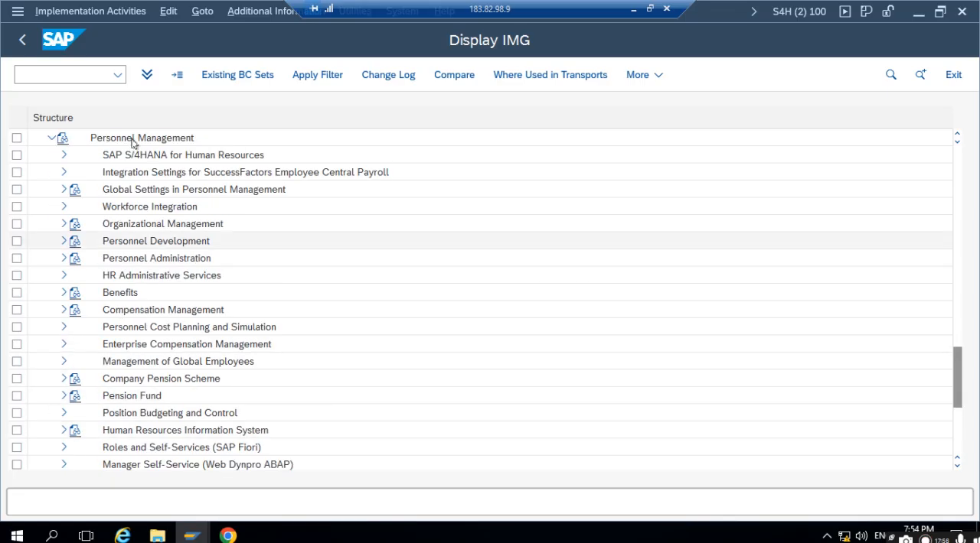
left_click(65, 159)
left_click(65, 159)
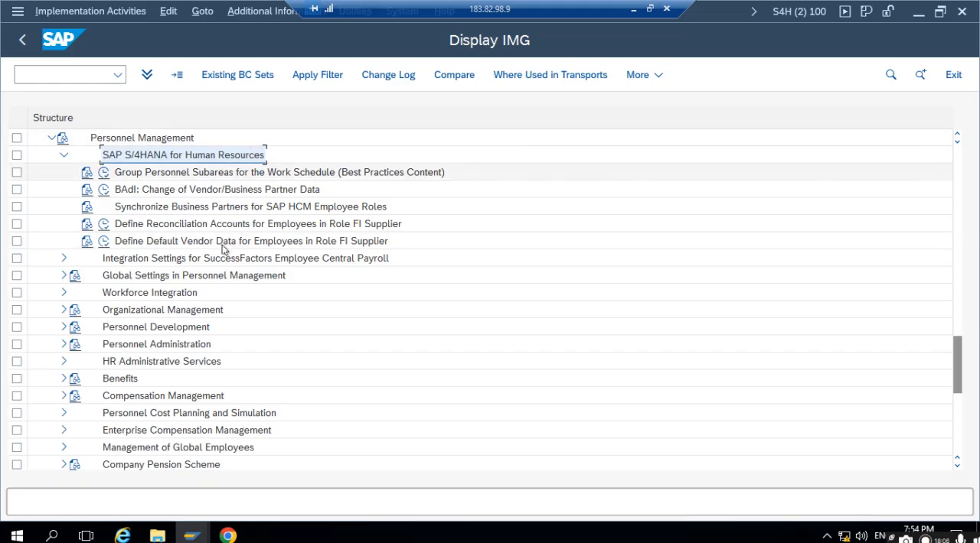
- Open Group Personnel Subareas for the Work Schedule (Best Practices Content) and position the list at personnel area 1711
left_click(168, 175)
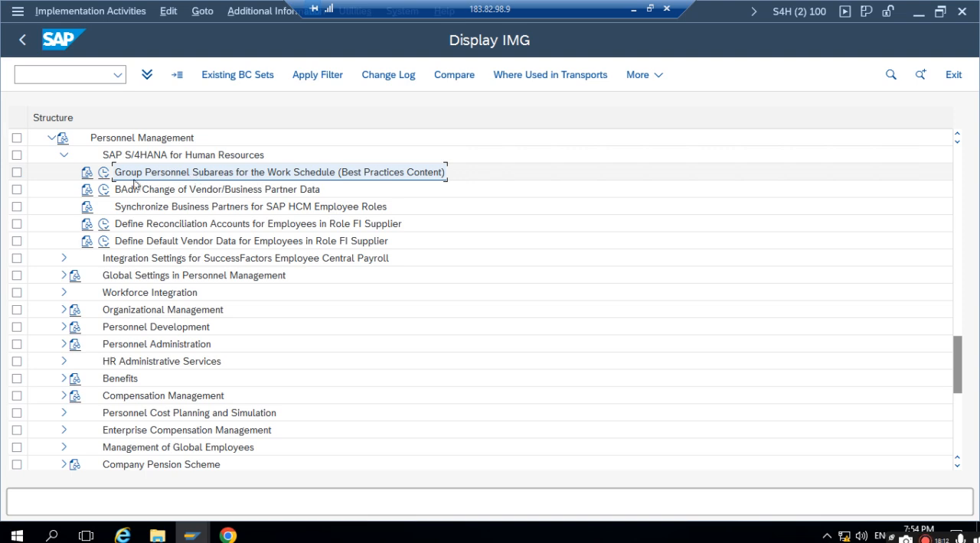
left_click(103, 174)
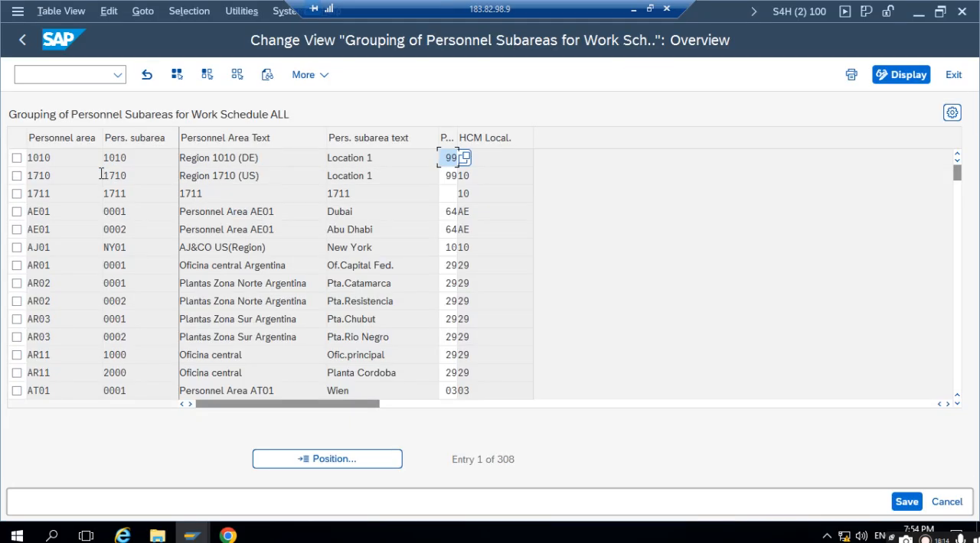
left_click(332, 459)
type("1711")
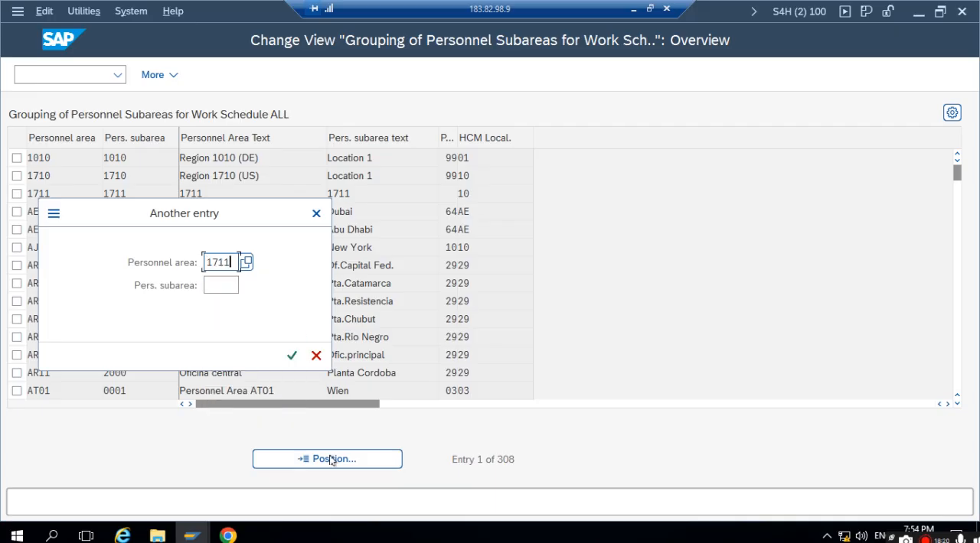
key("Return")
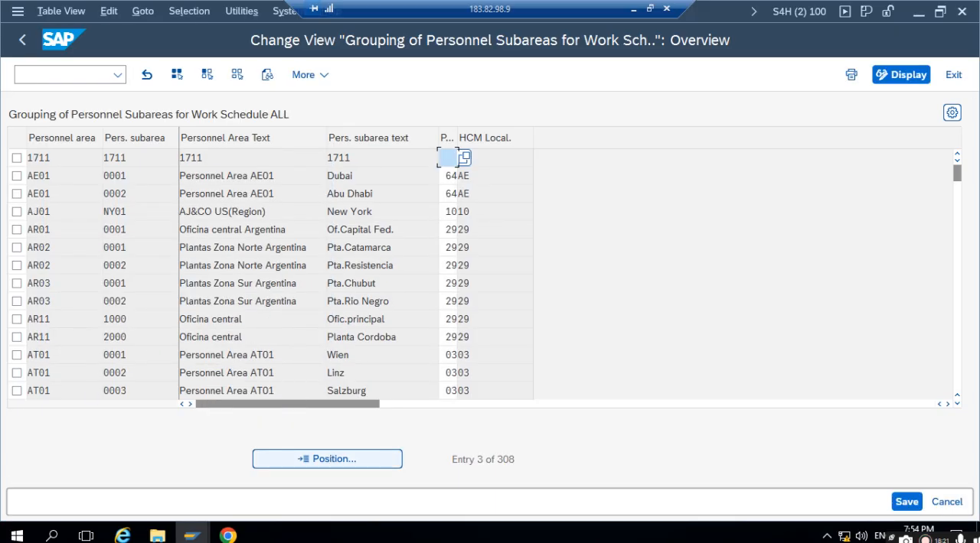
- Set the work schedule grouping of personnel subarea 1711 to 99, save it in the HR MM SETTING request and return to the IMG
left_click(56, 157)
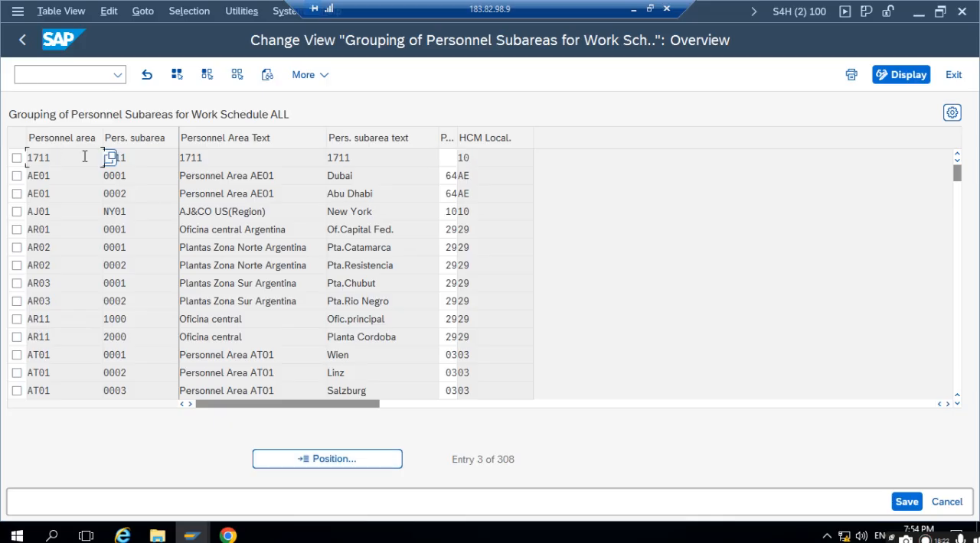
left_click(448, 157)
left_click(462, 159)
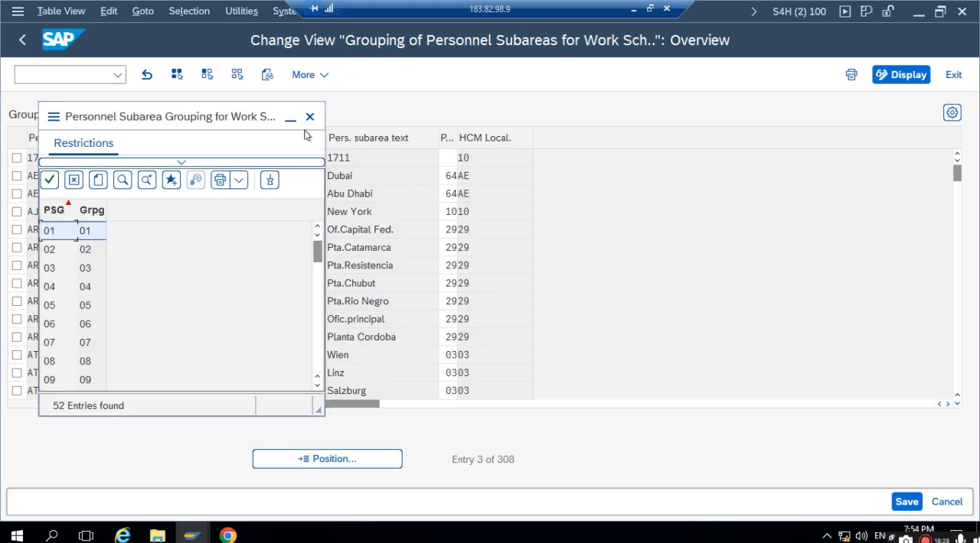
left_click(310, 116)
type("99")
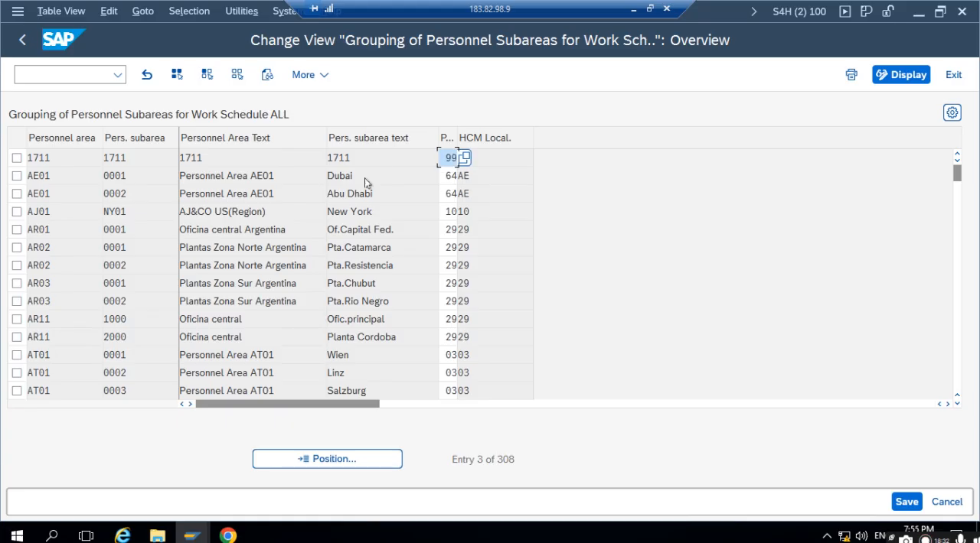
left_click(902, 502)
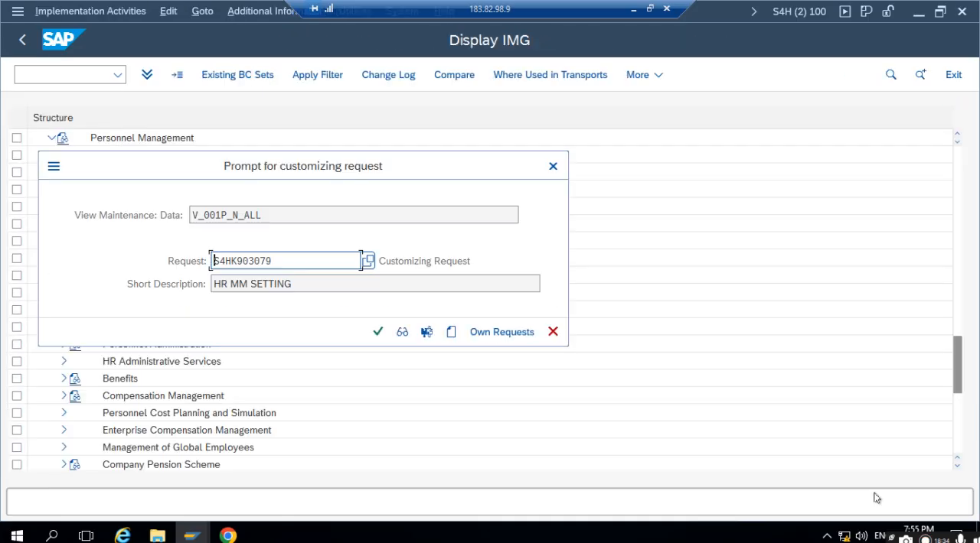
left_click(378, 330)
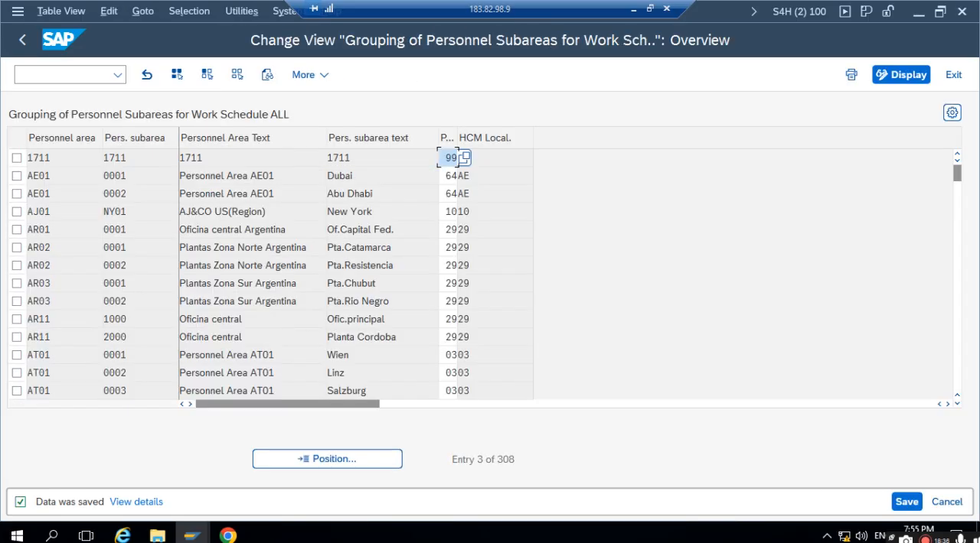
left_click(19, 39)
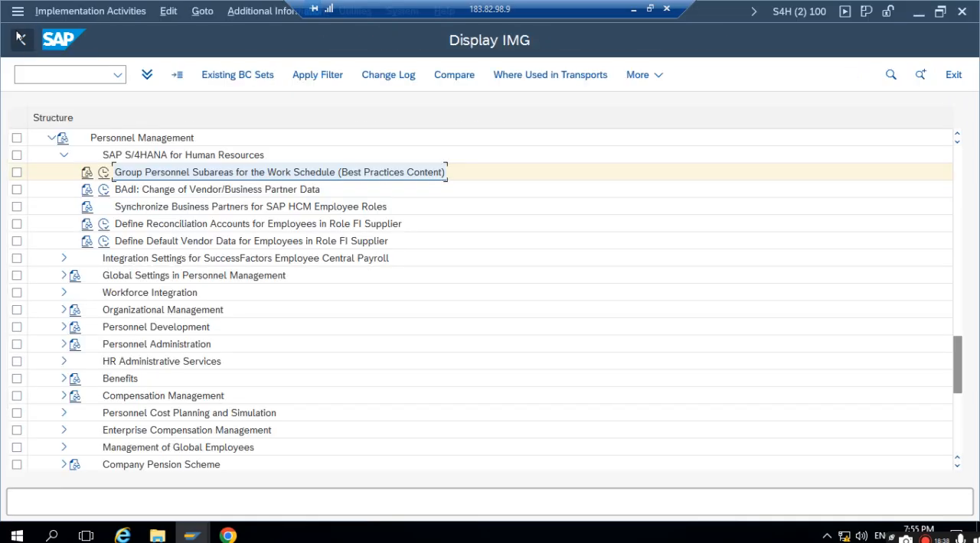
- Open the Define Reconciliation Accounts for Employees in Role FI Supplier activity to examine the entries per company code
left_click(167, 224)
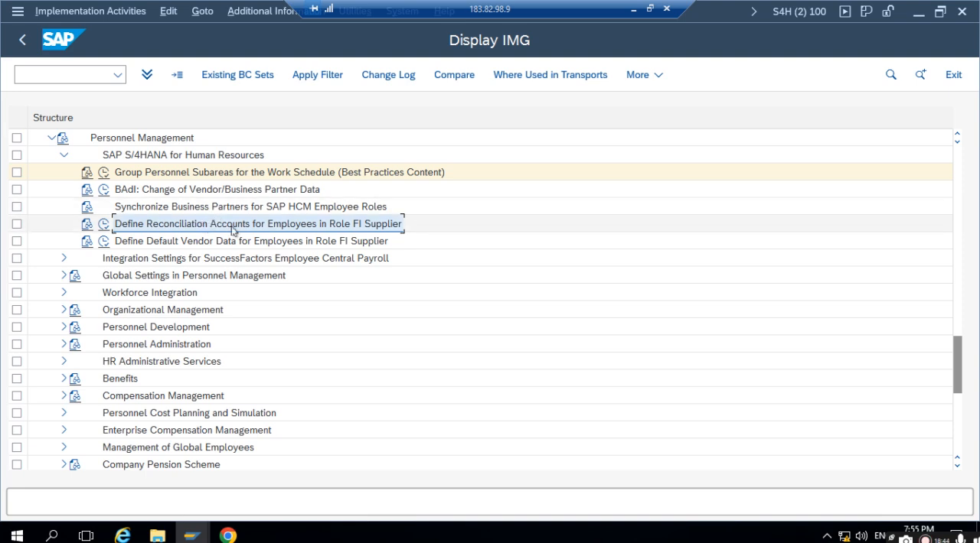
left_click(105, 229)
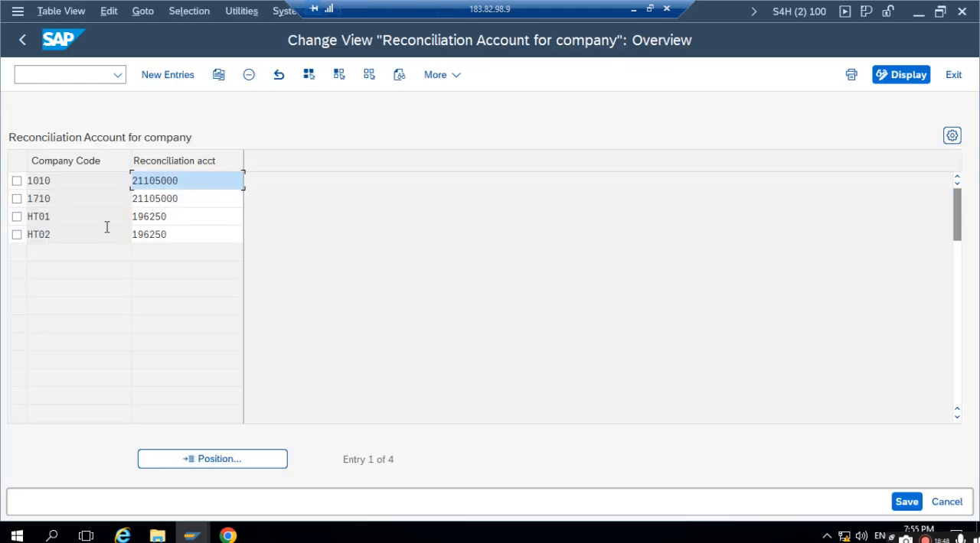
left_click(105, 228)
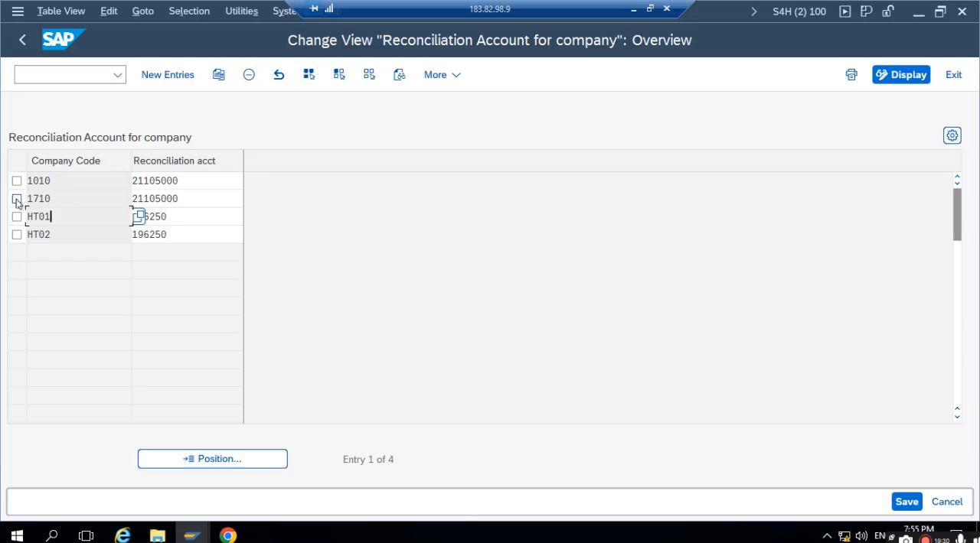
- Copy the reconciliation account entry of company code 1710 to company code 1711, keeping the same account
left_click(17, 200)
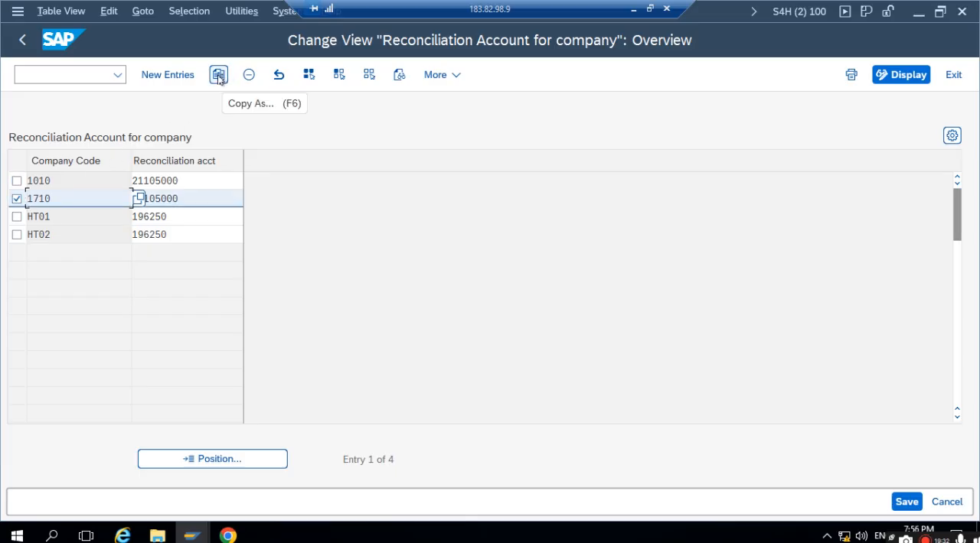
left_click(219, 77)
double_click(56, 180)
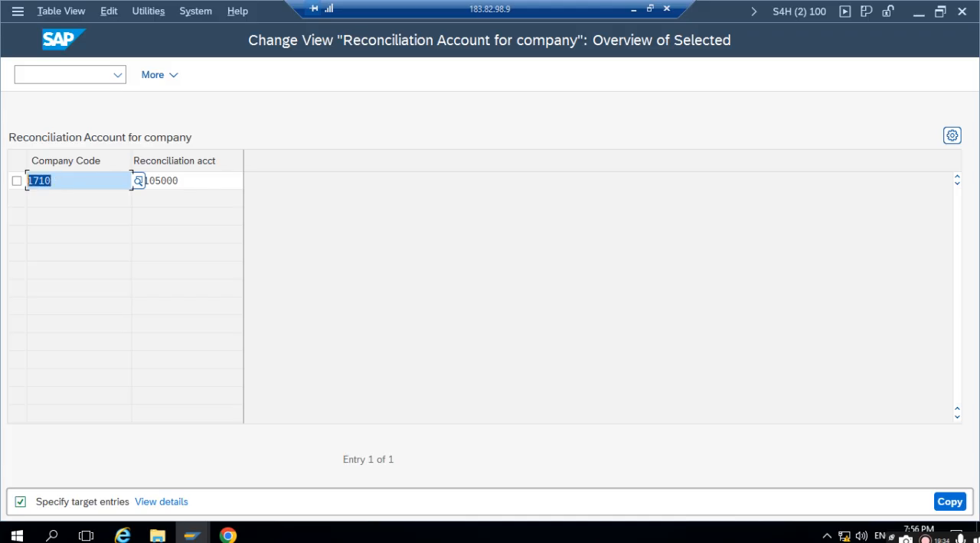
type("1711")
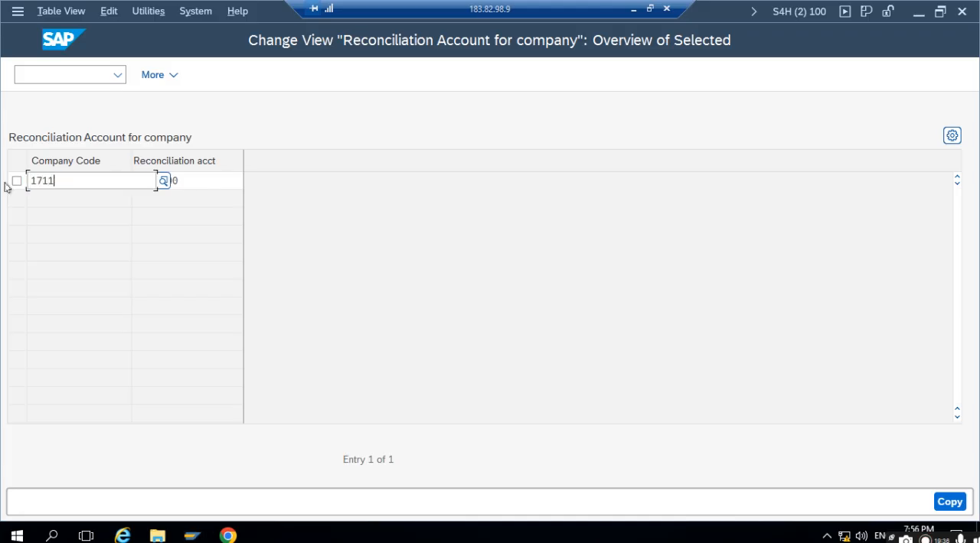
left_click(108, 246)
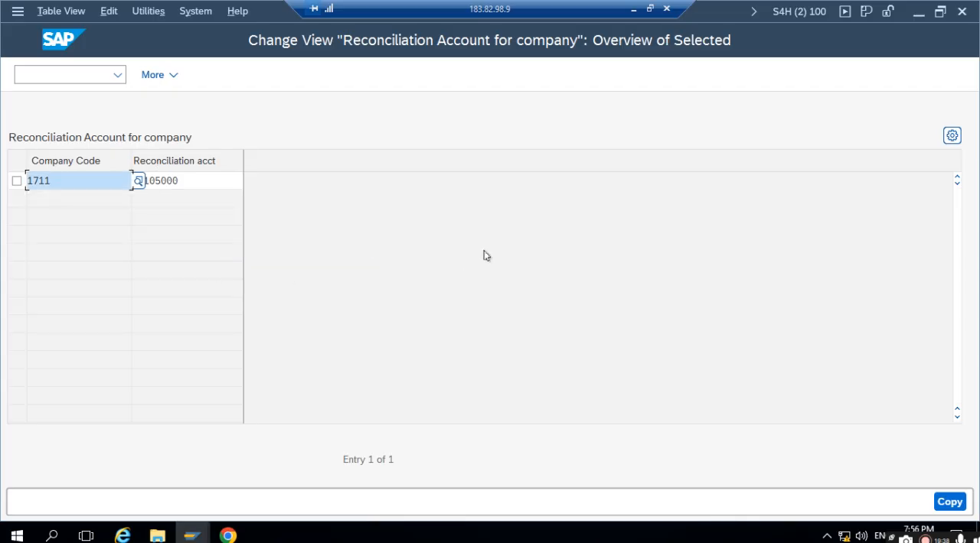
left_click(949, 502)
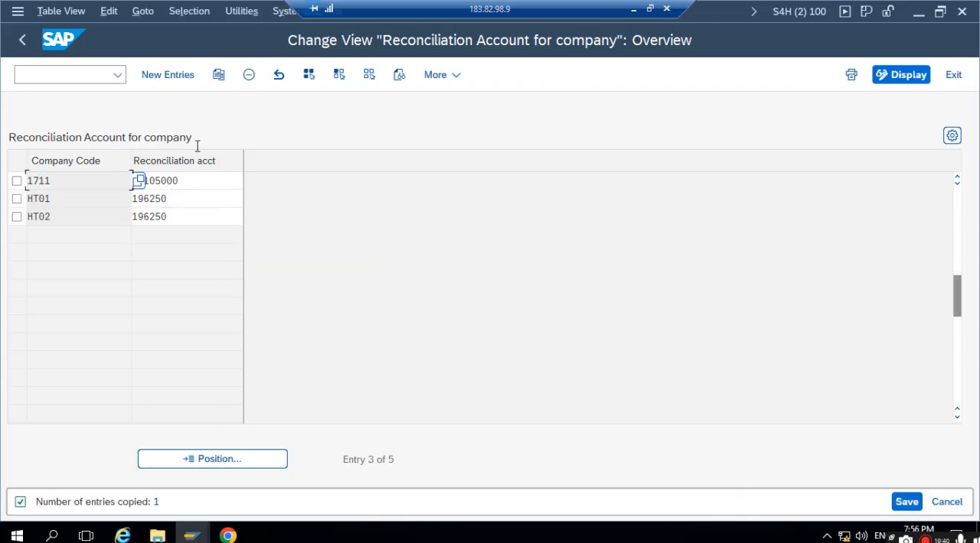
- Save the company code 1711 reconciliation account in the HR MM SETTING request and return to the IMG
left_click(903, 501)
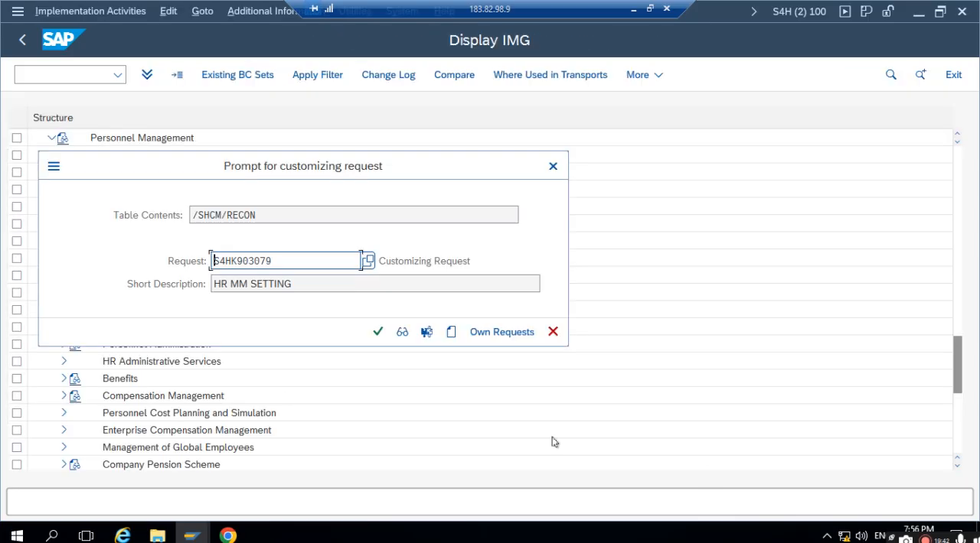
left_click(376, 332)
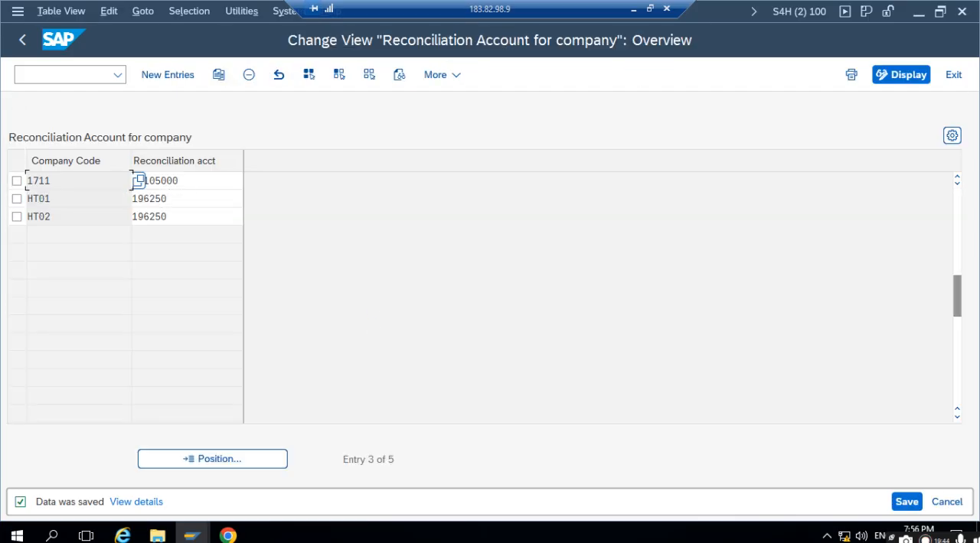
left_click(174, 179)
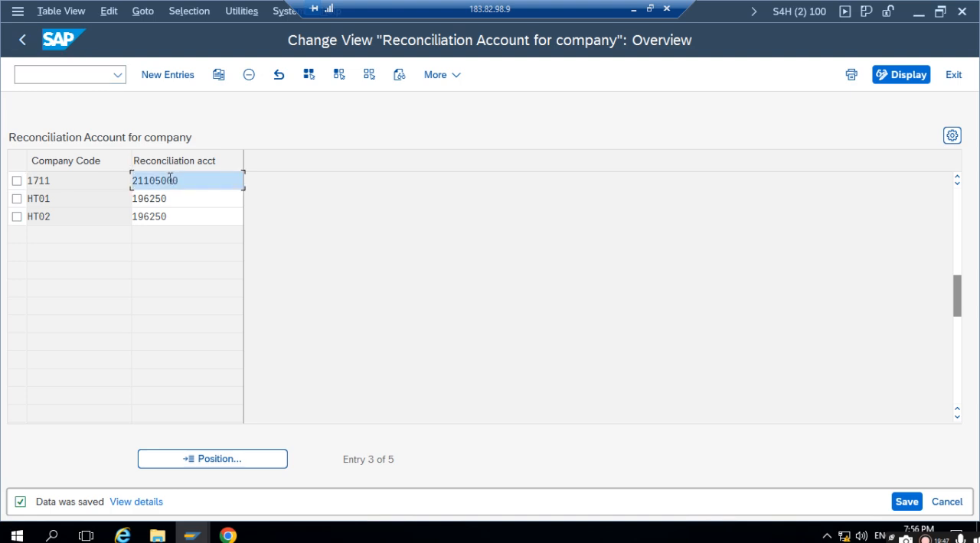
left_click(29, 45)
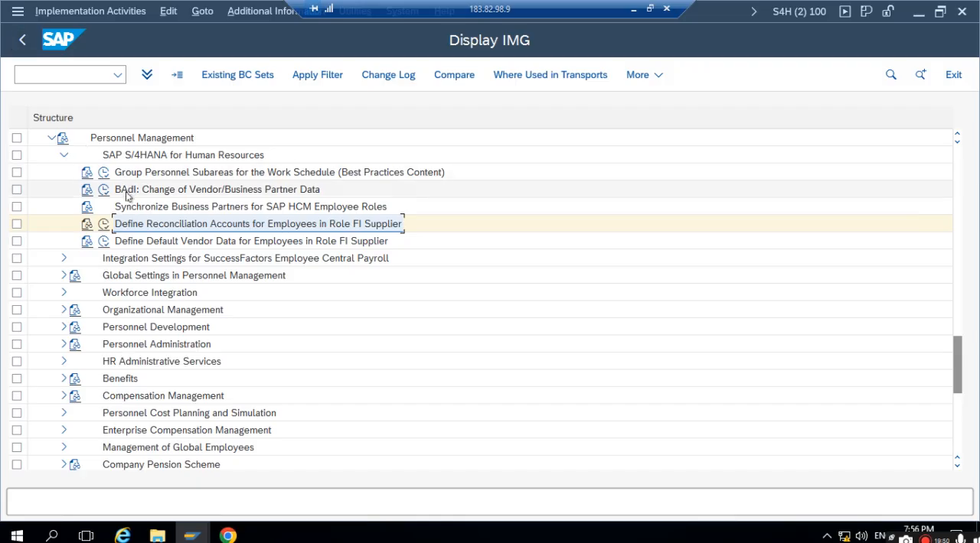
- Open the documentation of Synchronize Business Partners for SAP HCM Employee Roles and read the HRALX PBPON and HRALX HRAC switch instructions
left_click(153, 208)
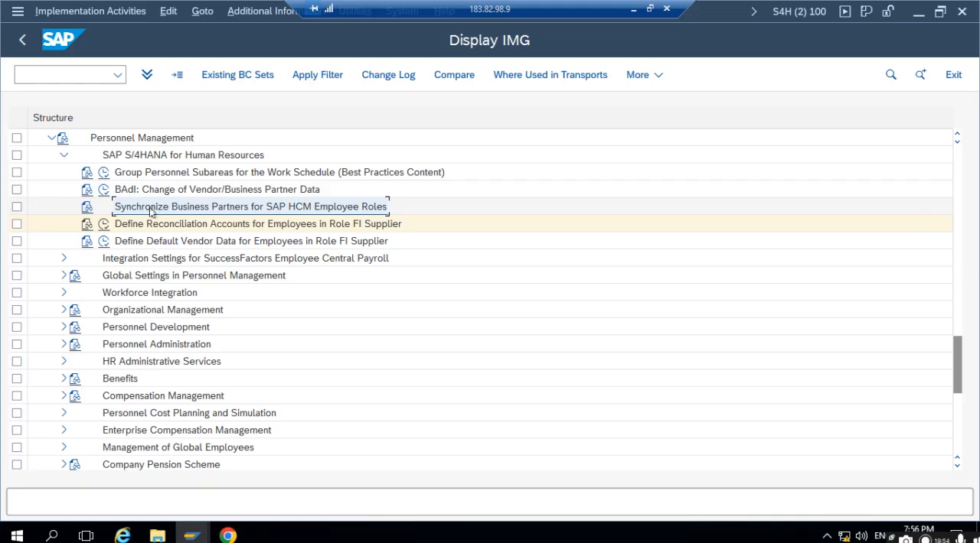
left_click(87, 210)
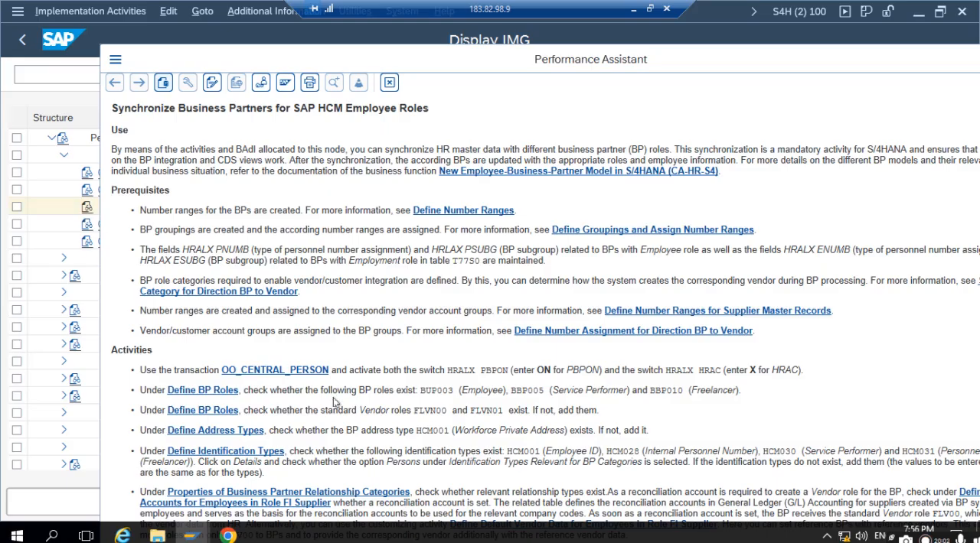
scroll(343, 353, "down", 1)
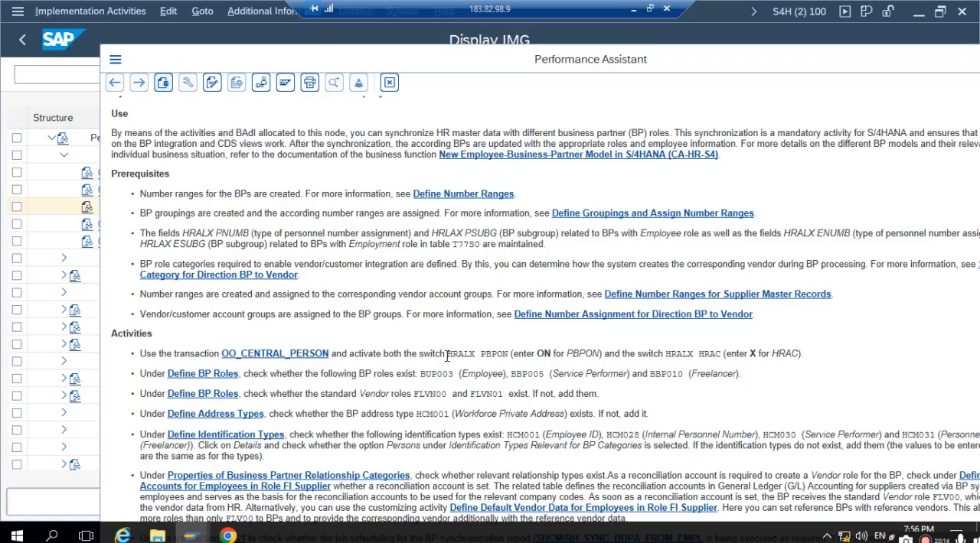
left_click_drag(448, 355, 529, 351)
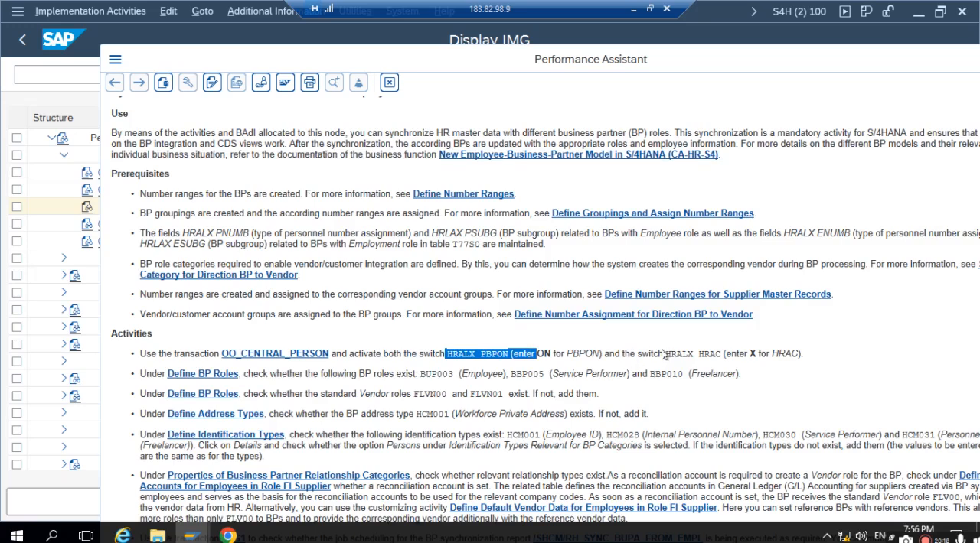
left_click_drag(666, 354, 723, 355)
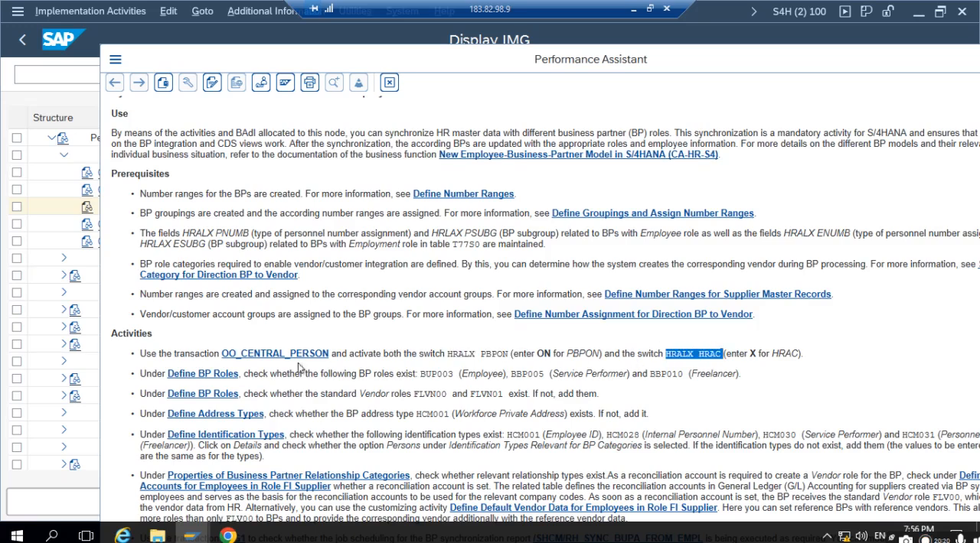
- Return to the IMG and open an additional SAP session from there
left_click(33, 193)
left_click(70, 74)
type("/O")
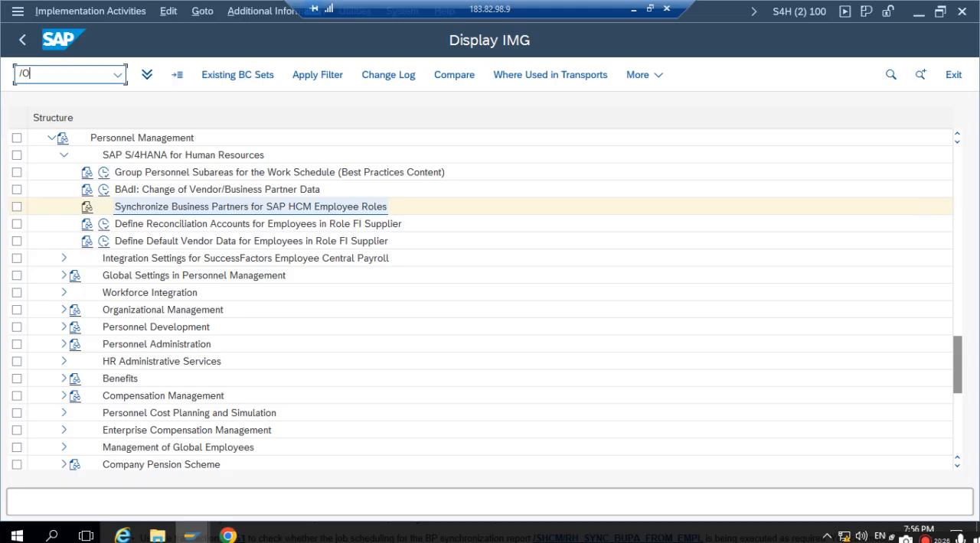
key("Return")
left_click(356, 398)
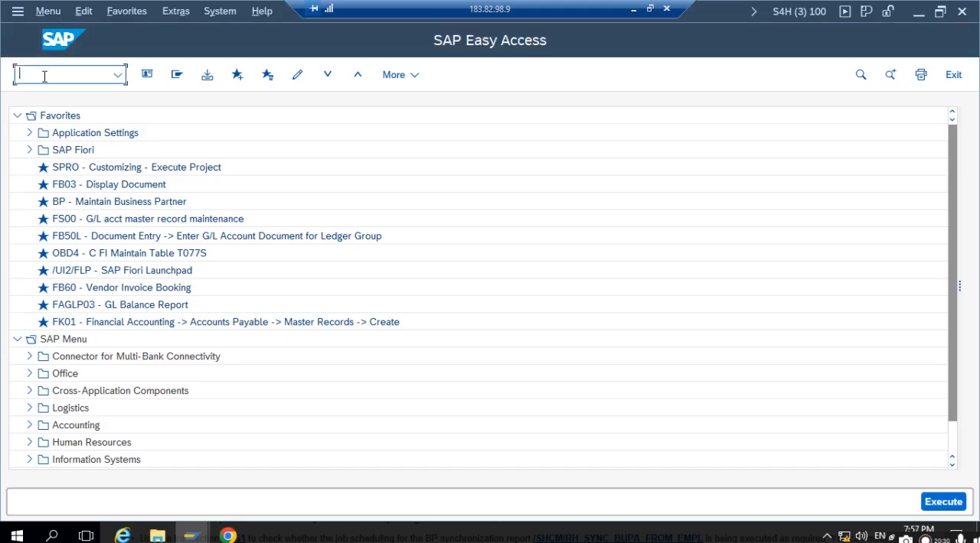
type("O")
type("O_CENTR")
type("AK_PERSON")
key("Return")
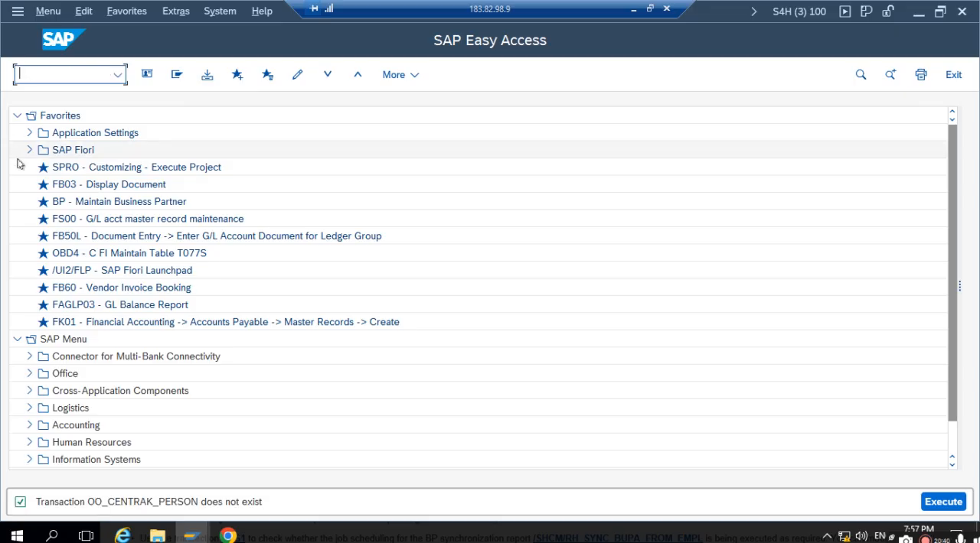
- Run transaction OO_CENTRAL_PERSON to open the HR central person system switches
type("OO")
type("_CENTR")
type("AL_PERSON")
key("Return")
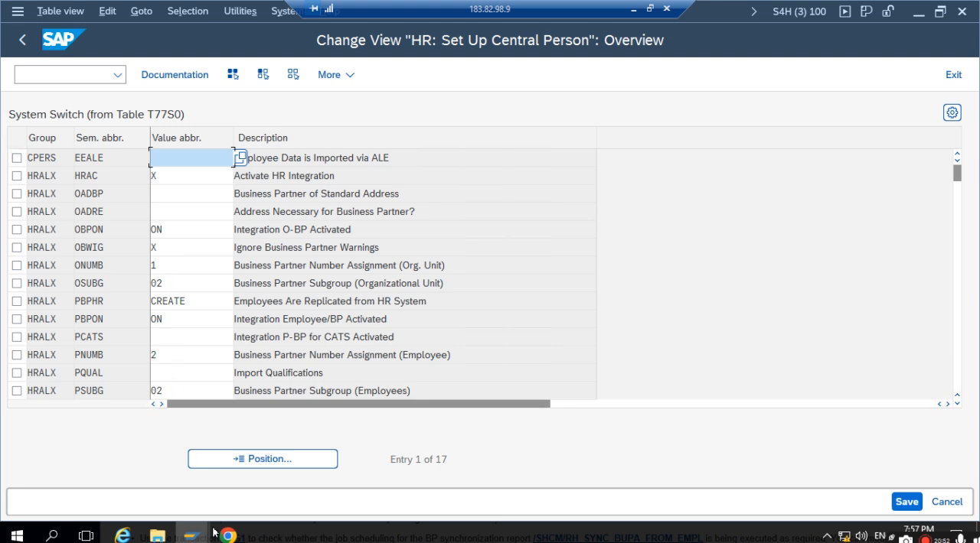
- Check the HRALX PBPON switch in the central person table against the setting required in the synchronization documentation
left_click(191, 535)
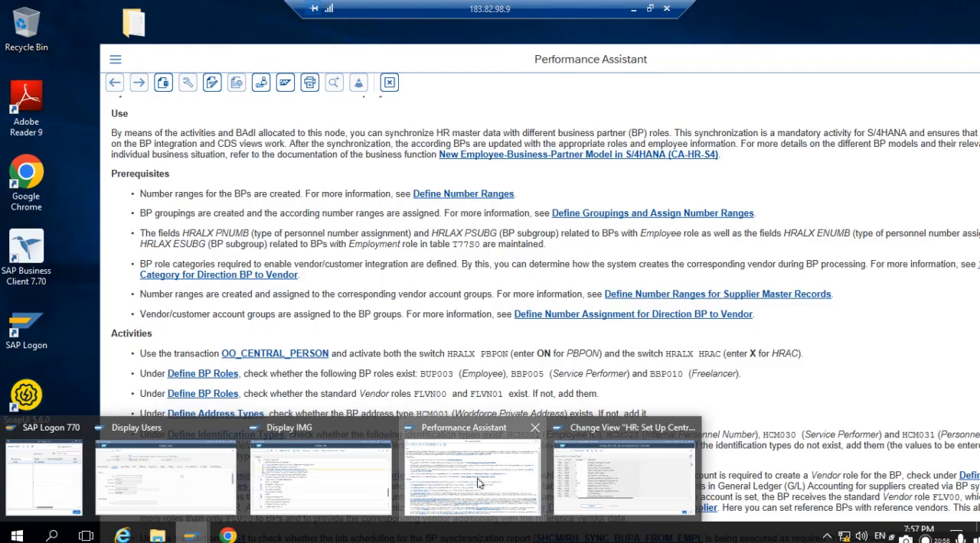
left_click(478, 484)
left_click_drag(447, 355, 516, 355)
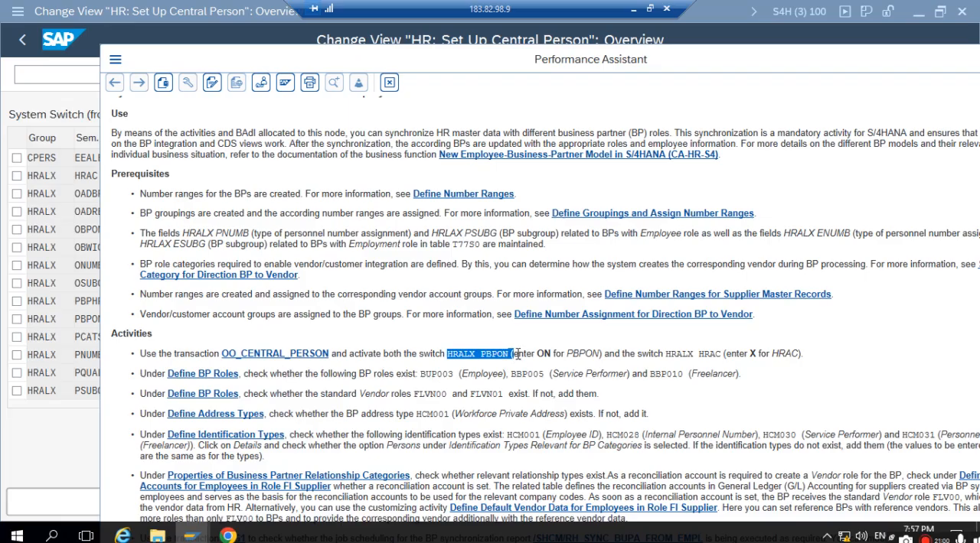
left_click(191, 536)
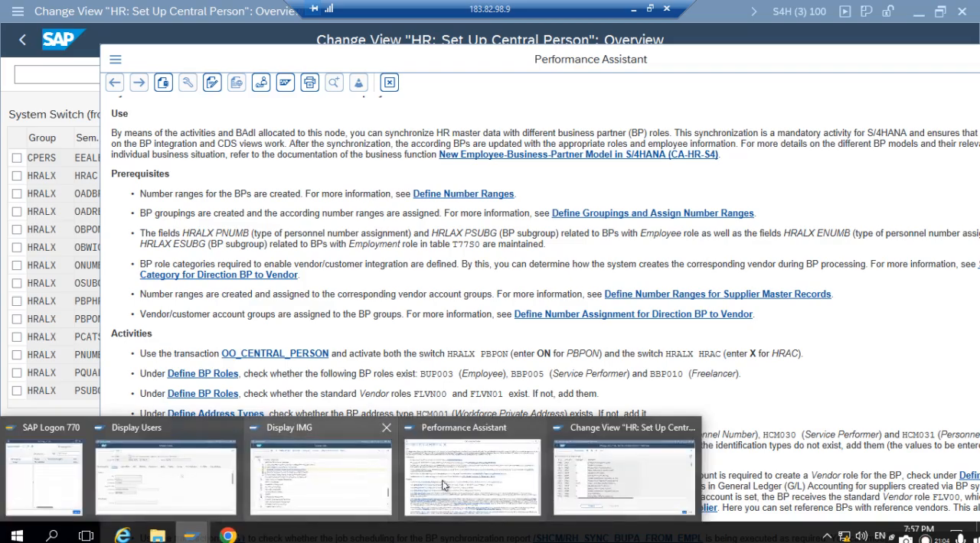
left_click(663, 487)
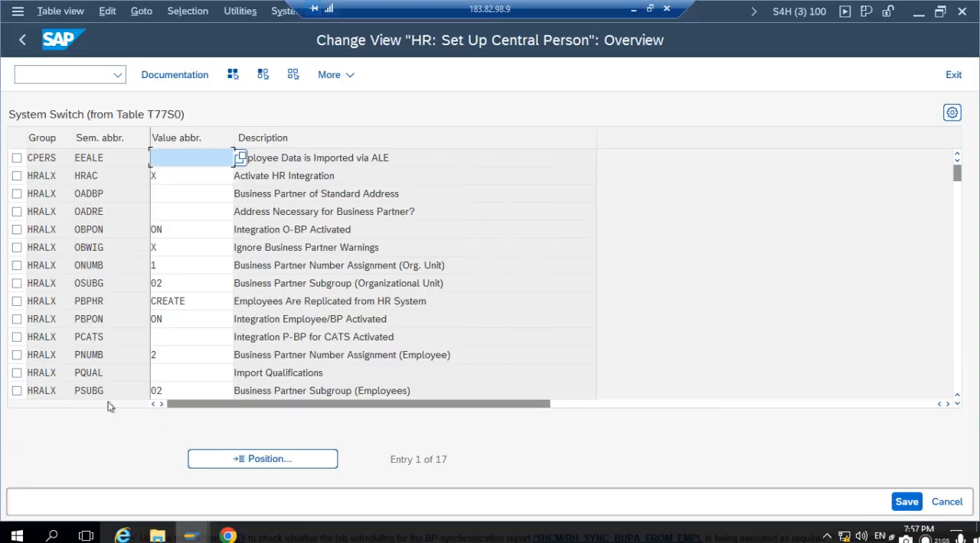
left_click(75, 319)
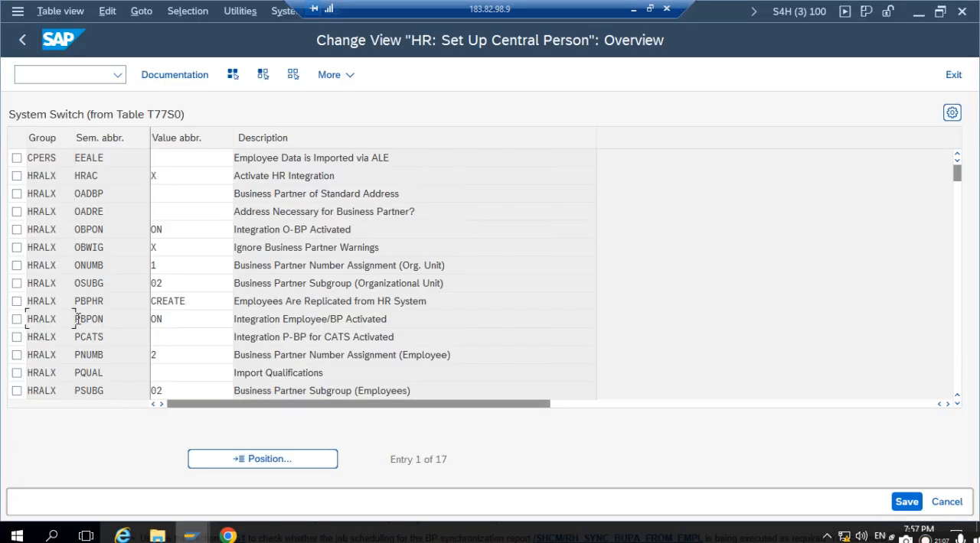
left_click(182, 322)
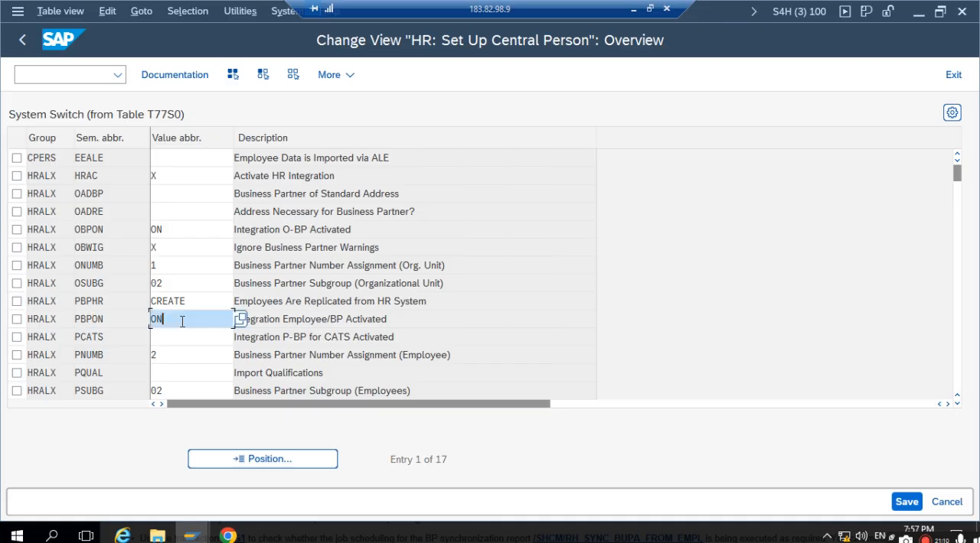
left_click(119, 319)
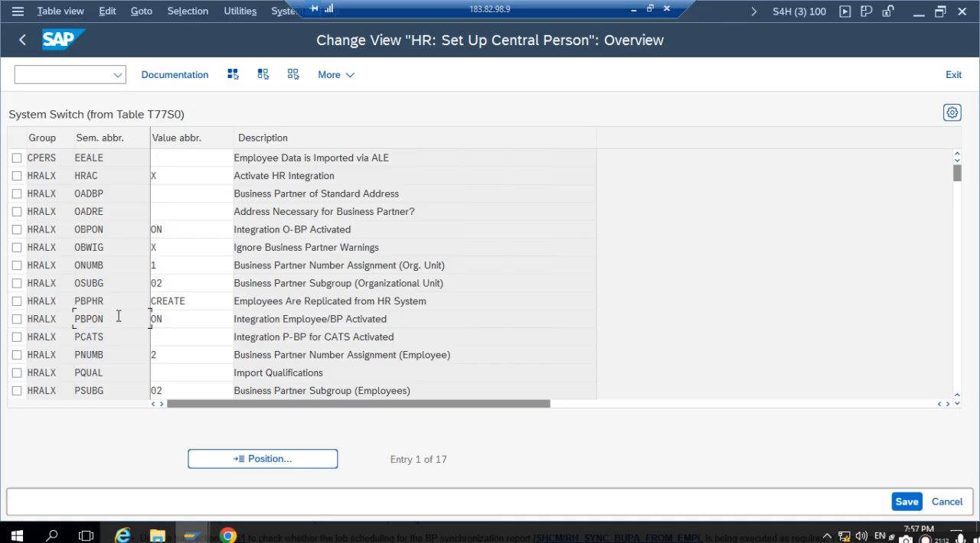
- Look up the required HRALX HRAC setting in the documentation and check that switch in the central person table
key("alt+Tab")
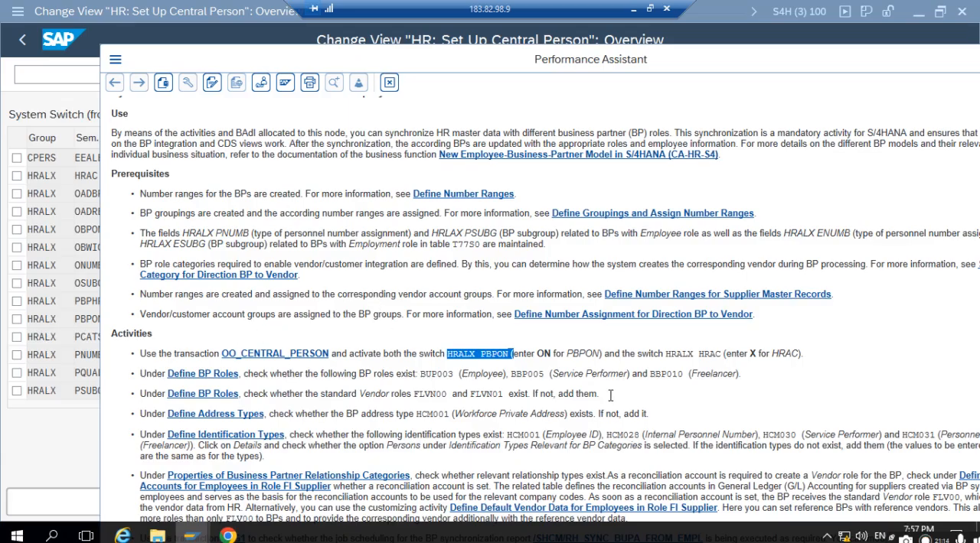
left_click_drag(667, 355, 722, 356)
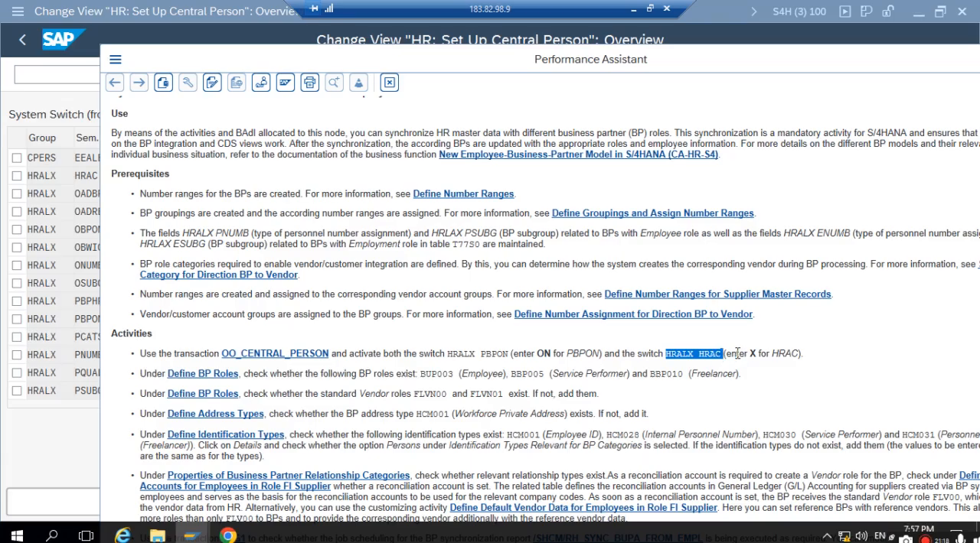
left_click(86, 322)
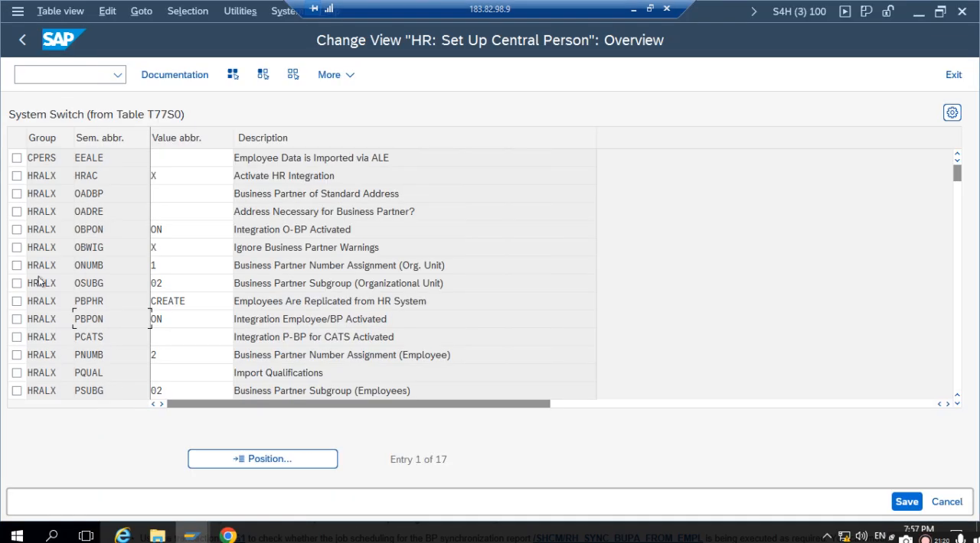
left_click(31, 175)
left_click(196, 175)
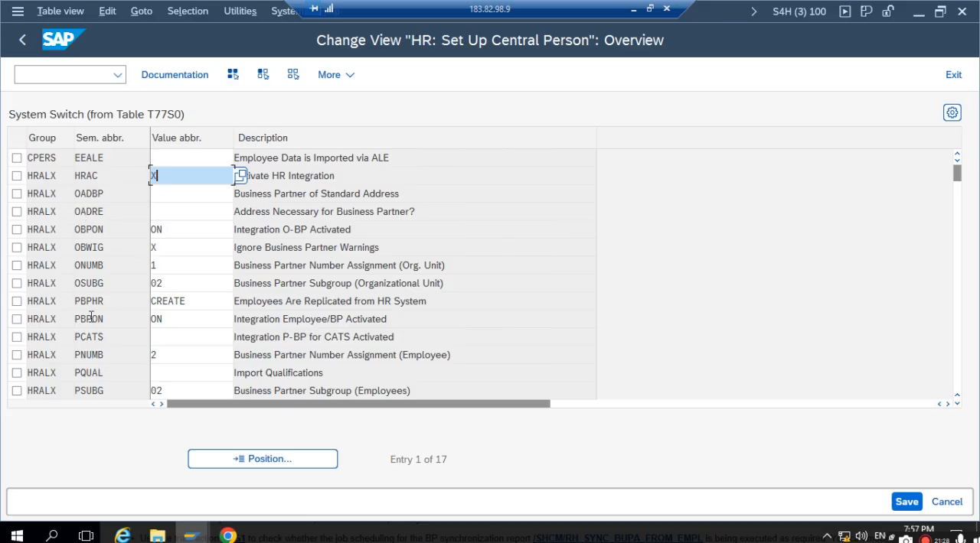
- Read the field help on the HRALX PNUMB switch about setting 2 and its HRALX PSUBG dependency, and close the help
left_click(90, 358)
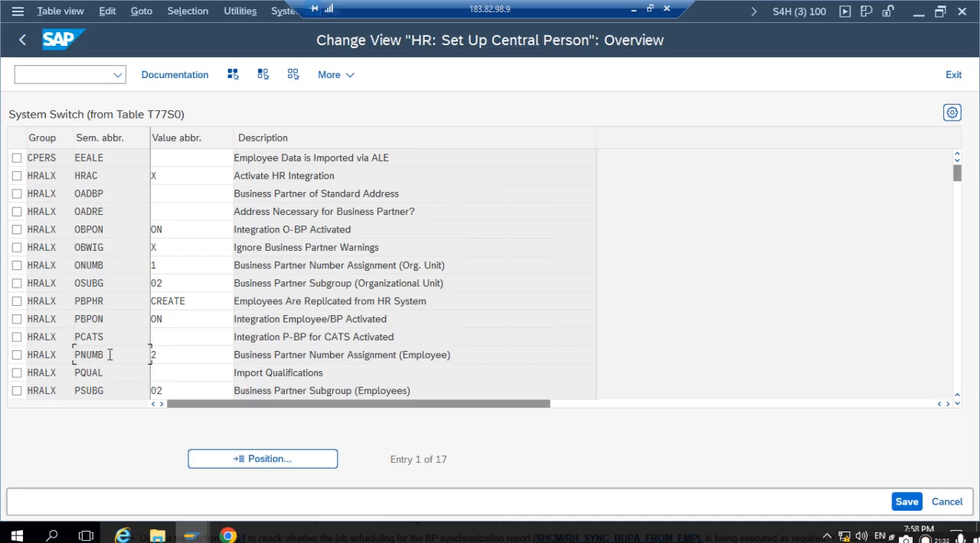
left_click(163, 356)
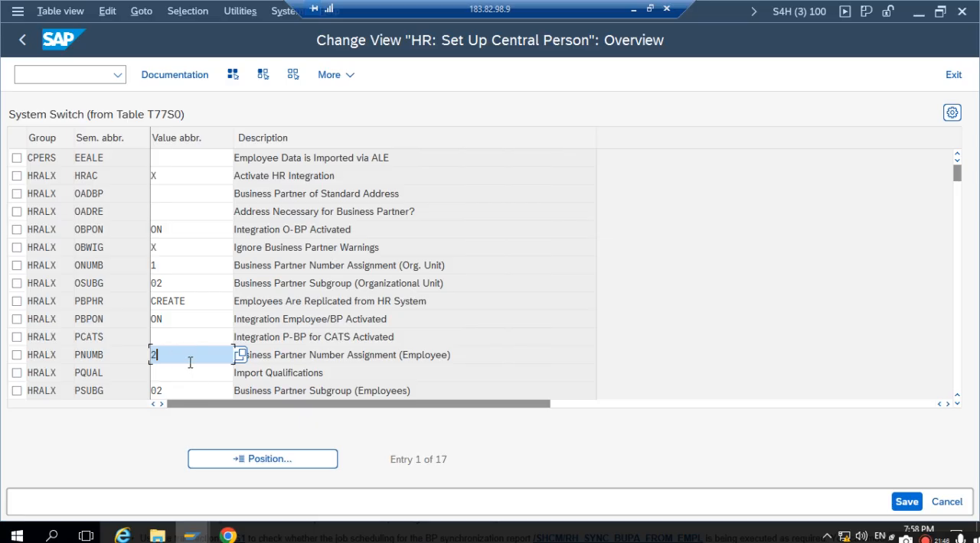
key("F1")
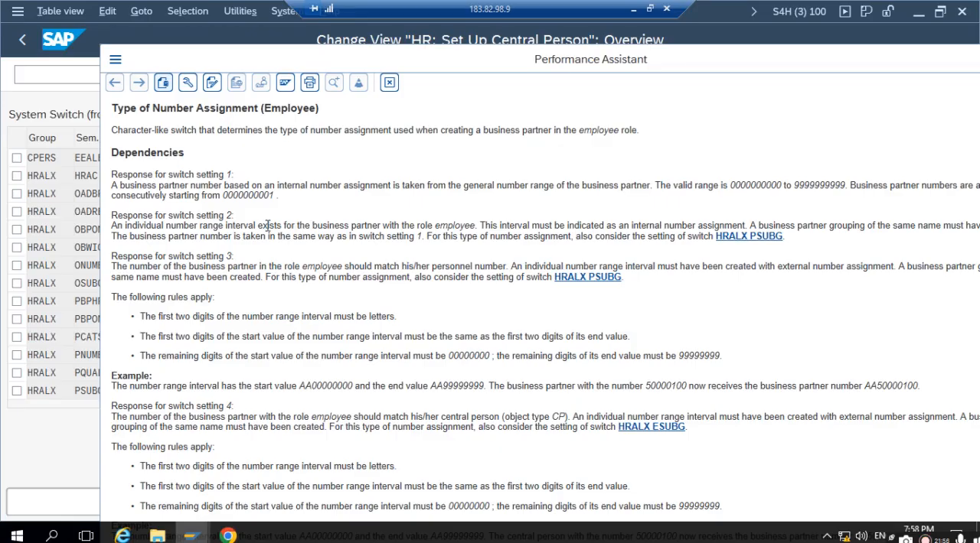
left_click_drag(258, 226, 500, 226)
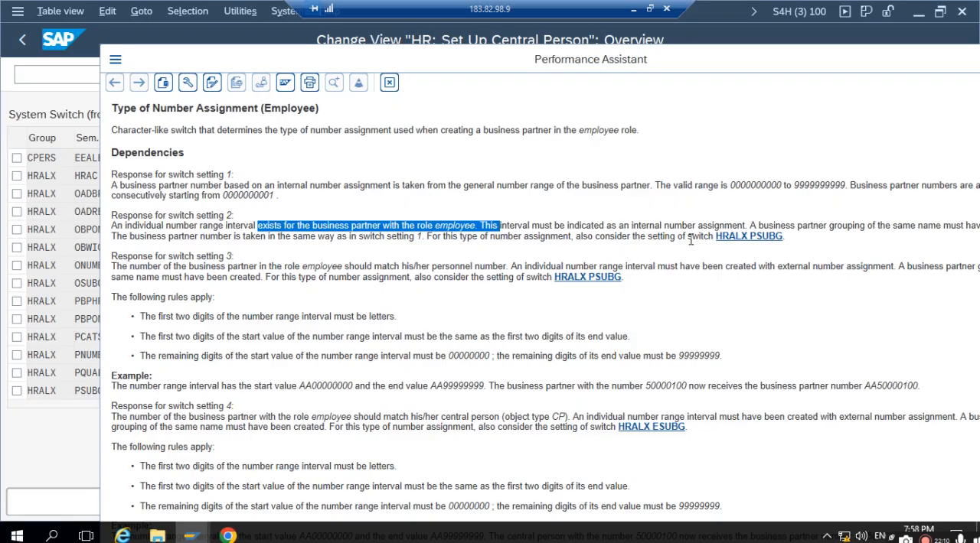
left_click_drag(705, 238, 787, 236)
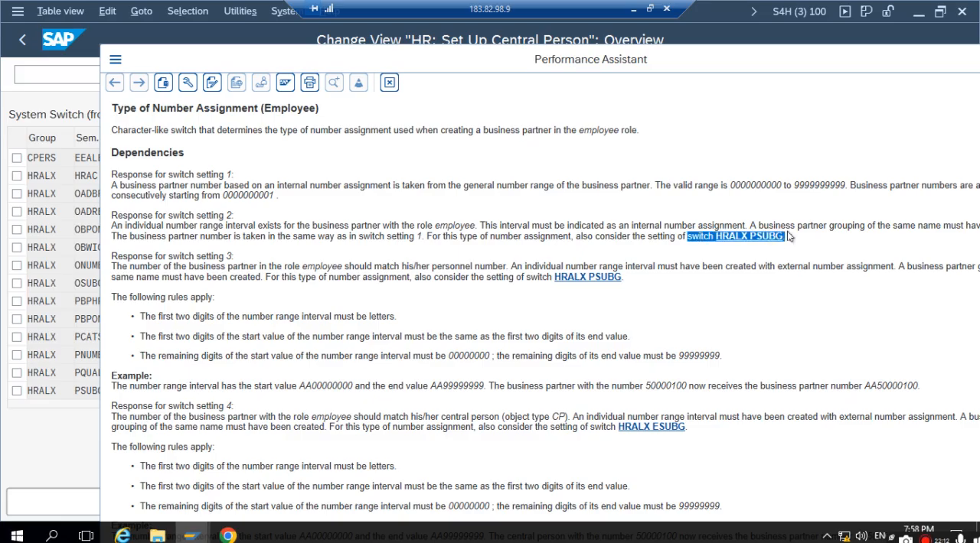
left_click(389, 83)
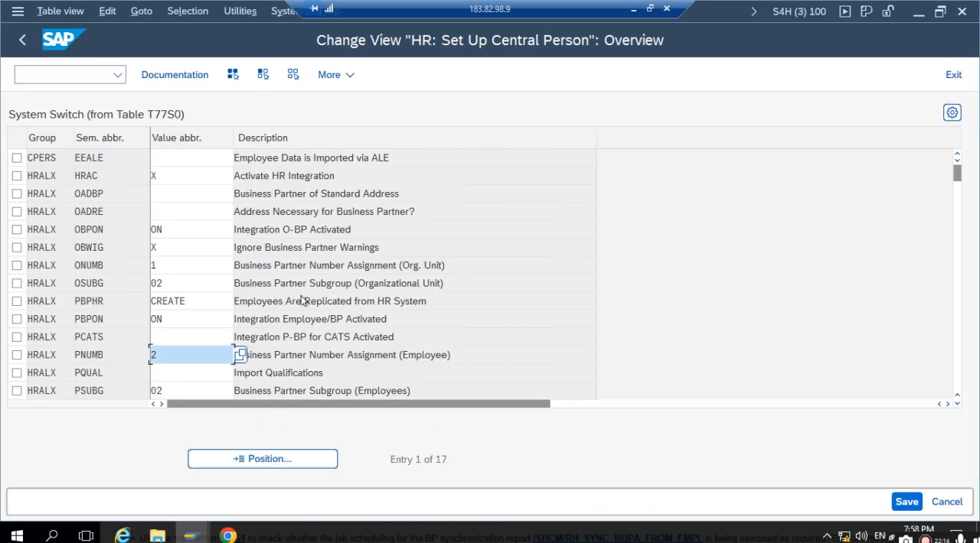
- Check the business partner subgroup assigned to employees in the HRALX PSUBG switch, and leave the central person table
left_click_drag(86, 391, 127, 392)
left_click(168, 388)
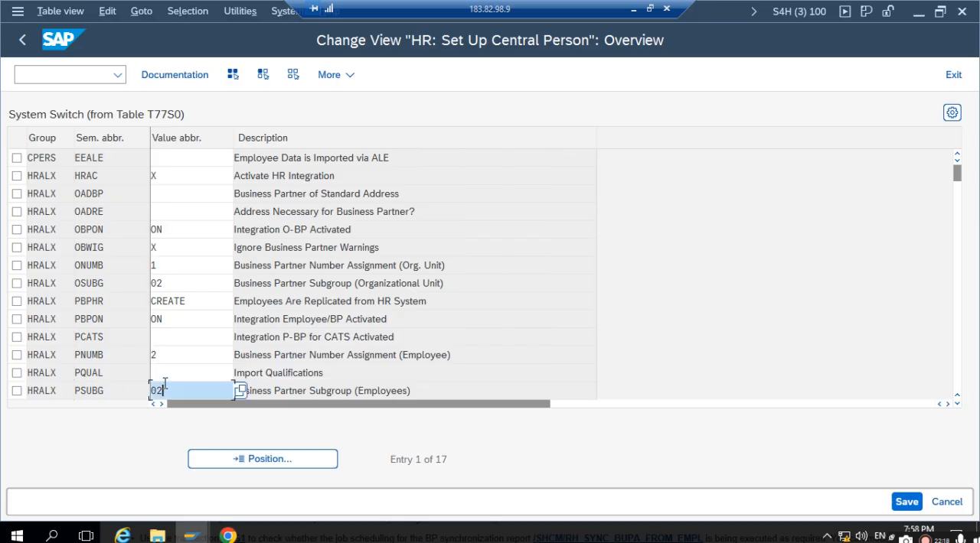
left_click_drag(176, 393, 149, 392)
left_click(20, 41)
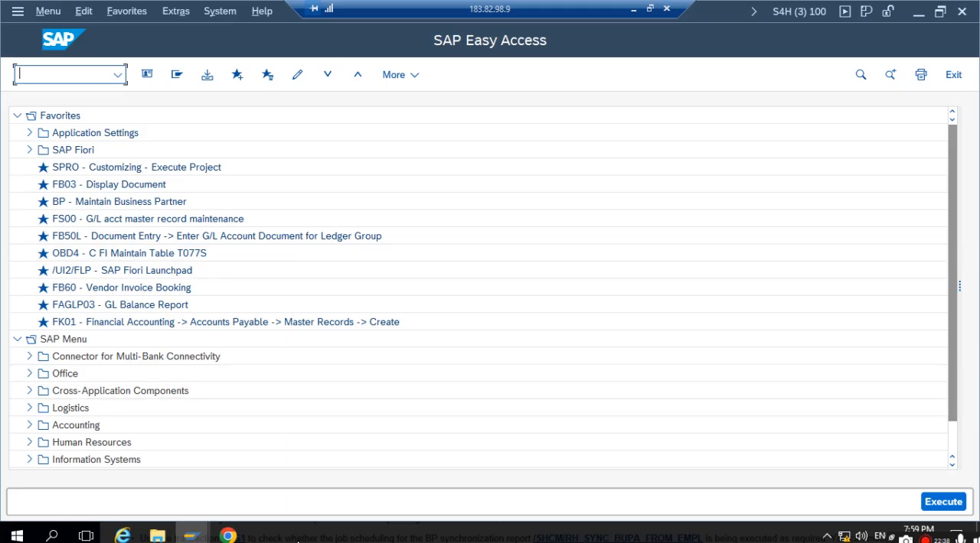
left_click(228, 536)
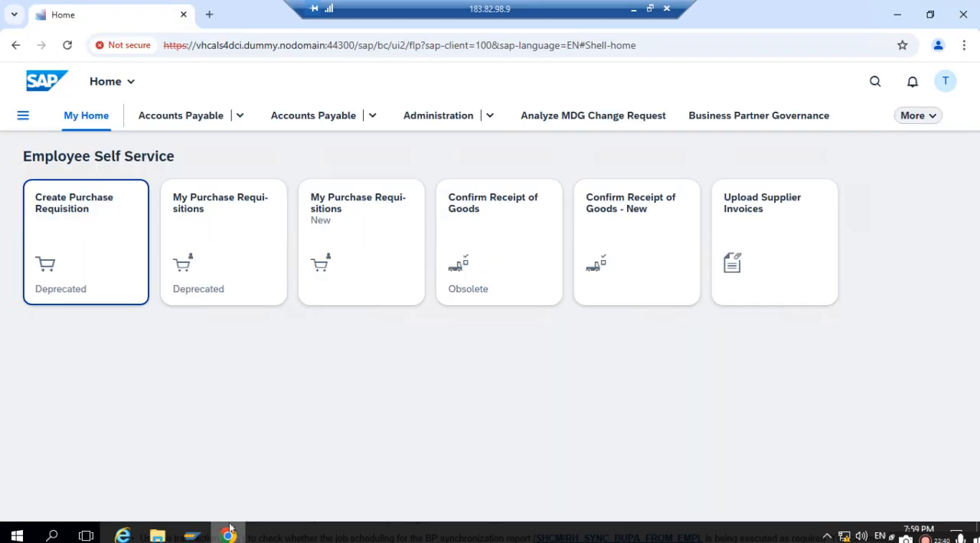
mouse_move(196, 537)
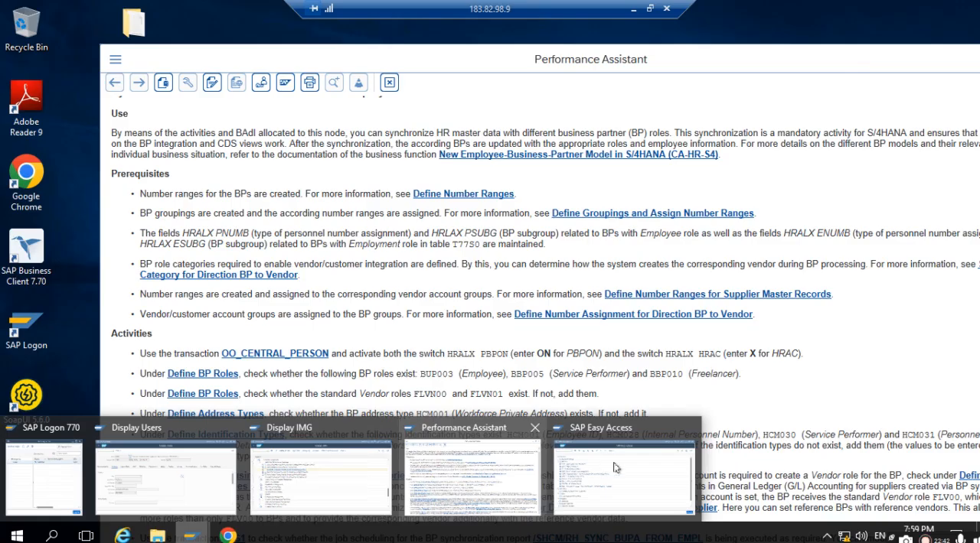
left_click(615, 468)
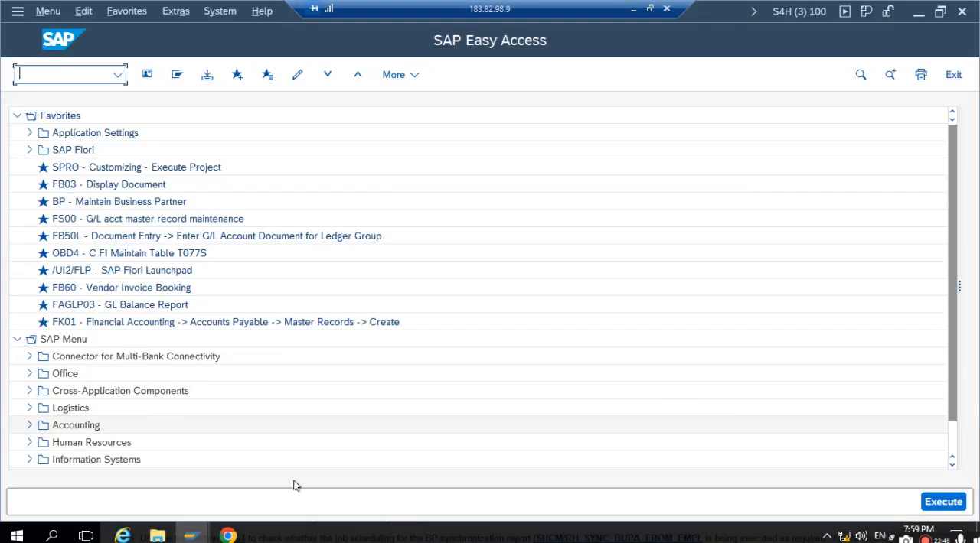
mouse_move(196, 537)
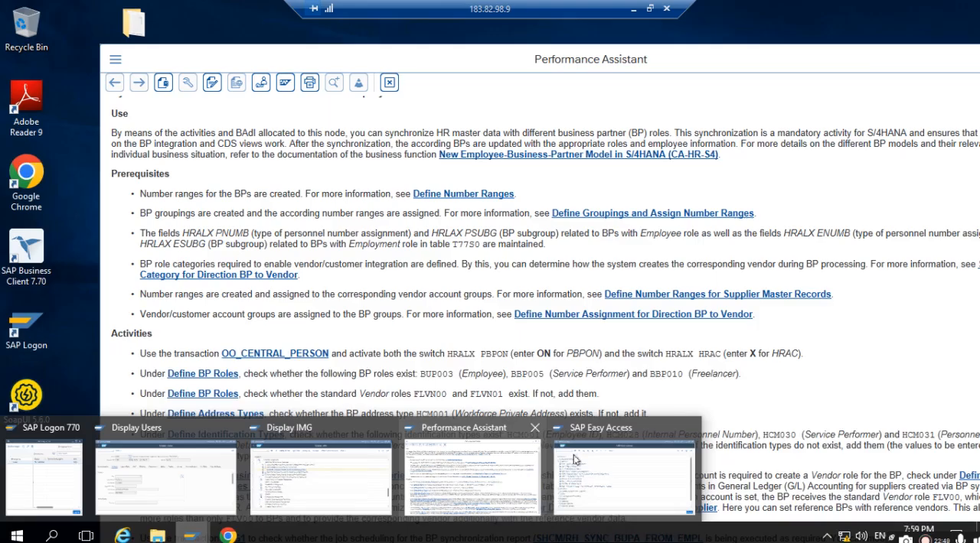
left_click(575, 460)
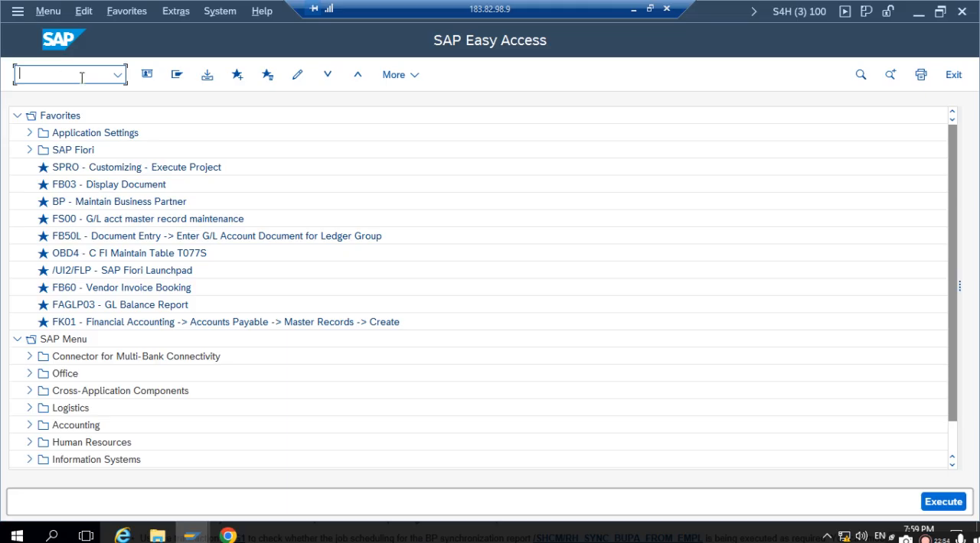
- Run transaction SPRO and display the SAP Reference IMG
type("SPRO")
key("Return")
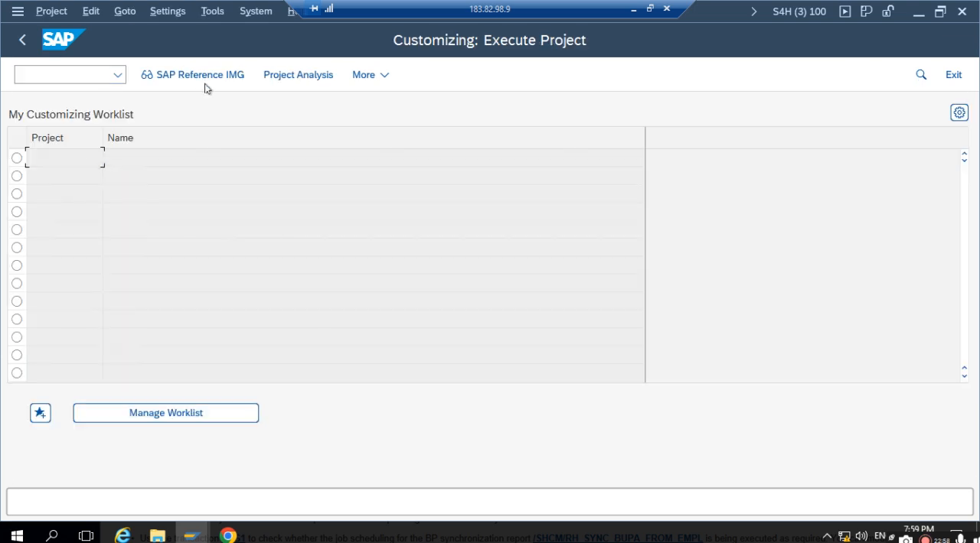
left_click(196, 66)
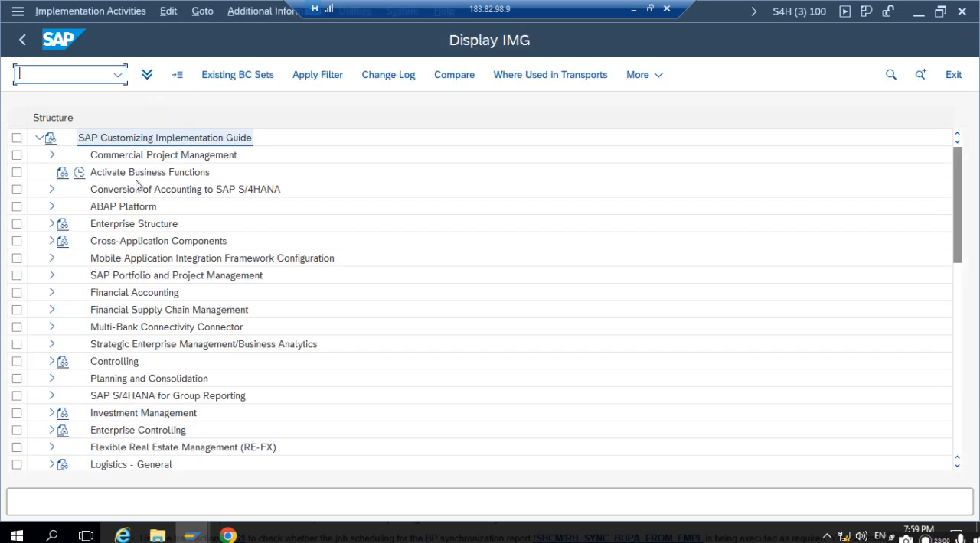
- Open Define Groupings and Assign Number Ranges under Cross-Application Components, SAP Business Partner, Business Partner, Basic Settings, Number Ranges and Groupings
left_click(51, 241)
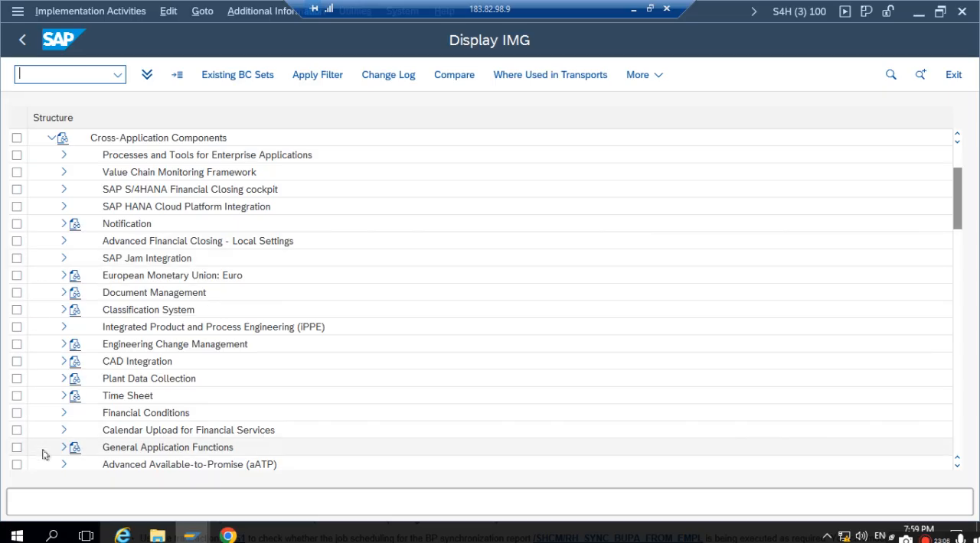
scroll(45, 435, "down", 1)
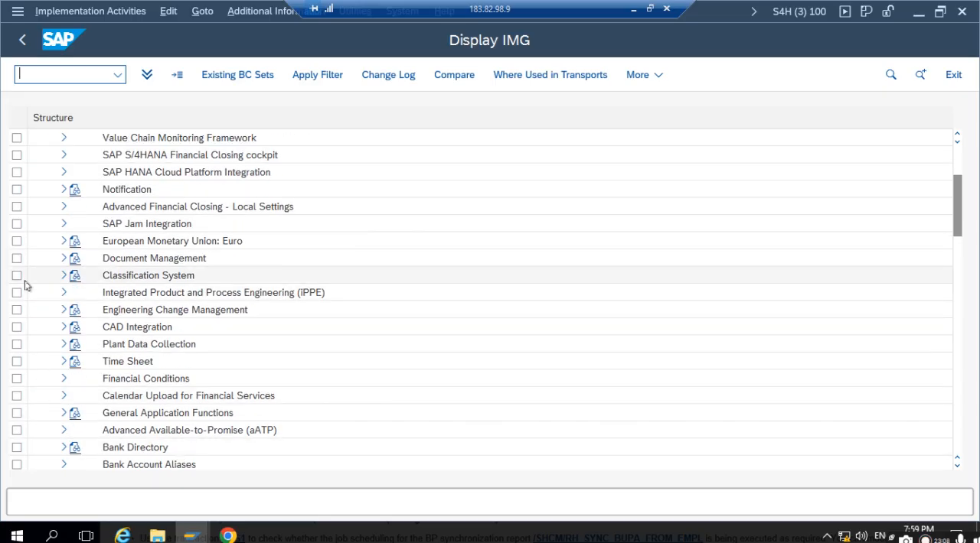
scroll(83, 392, "down", 1)
left_click(65, 447)
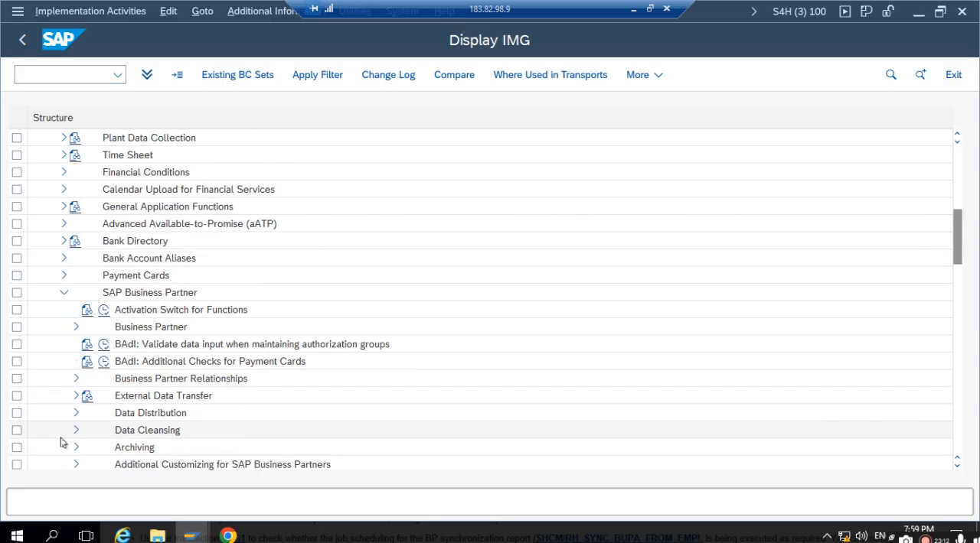
scroll(70, 418, "down", 1)
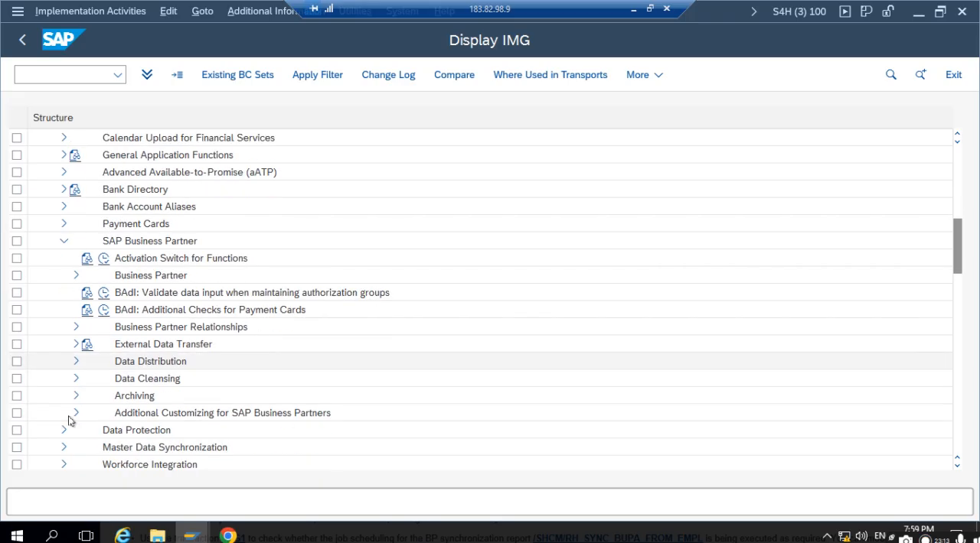
left_click(77, 277)
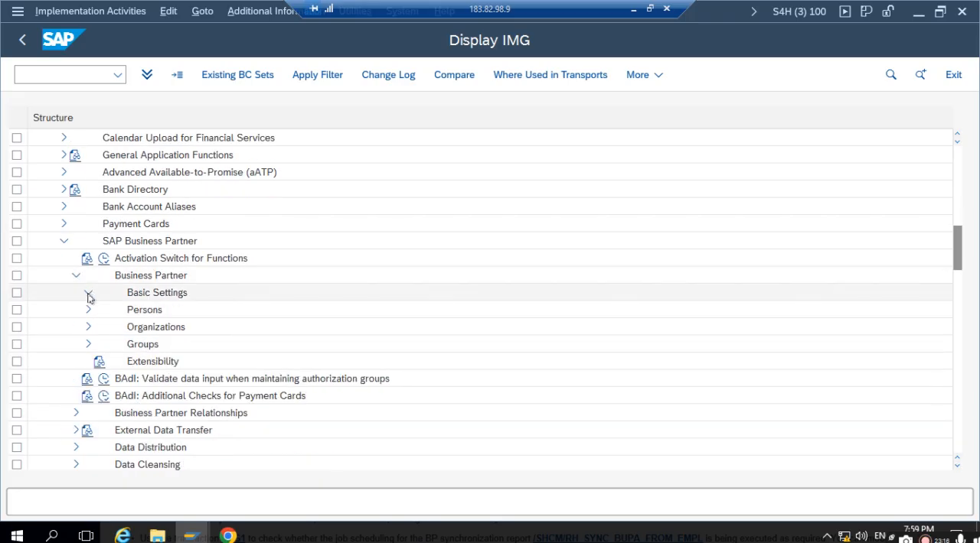
left_click(87, 296)
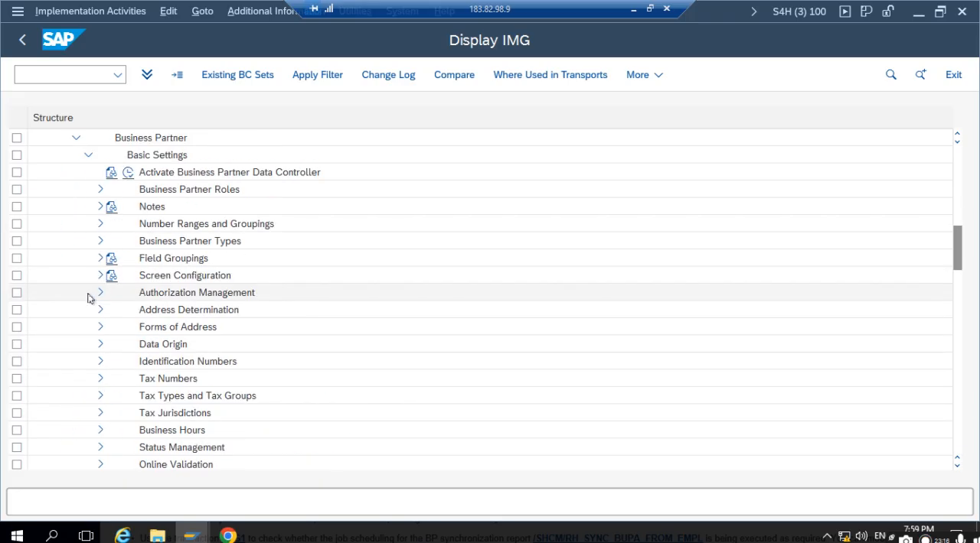
left_click(99, 223)
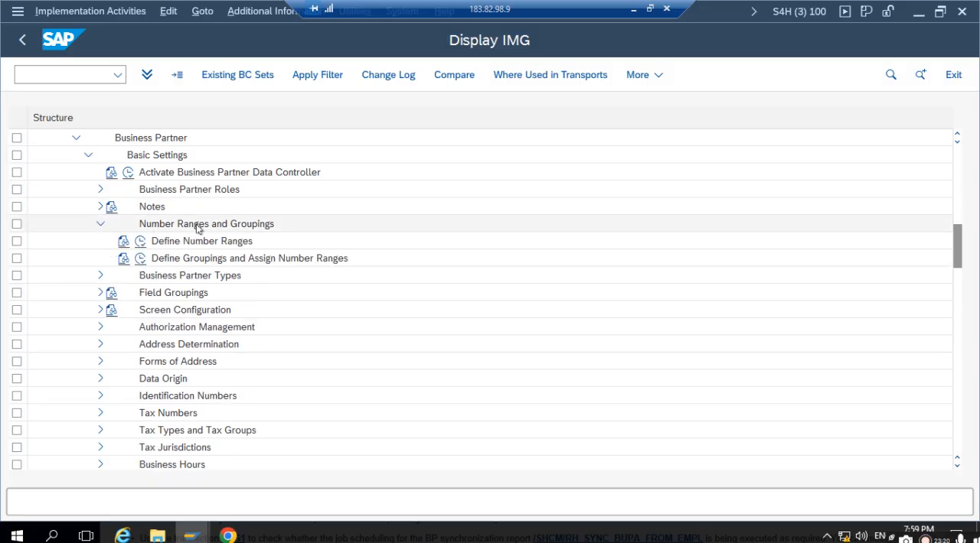
left_click(175, 260)
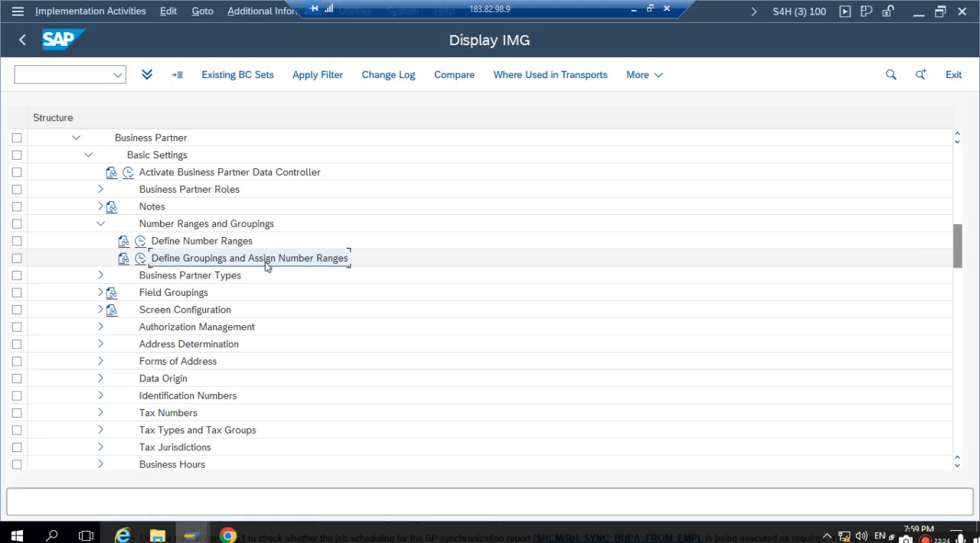
left_click(141, 261)
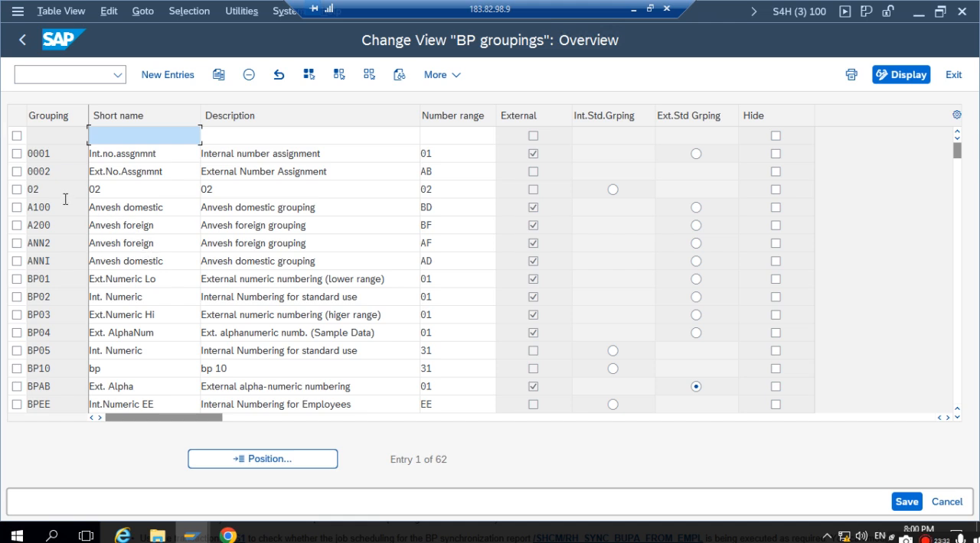
- Check the number range assigned to BP grouping 02 against the available number ranges, and return to the IMG
left_click(35, 191)
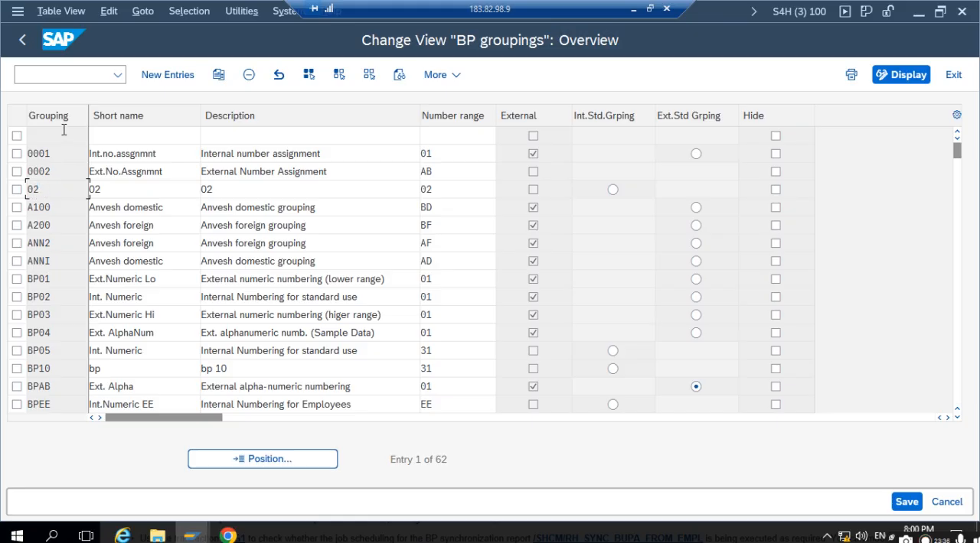
left_click_drag(58, 188, 9, 198)
left_click_drag(462, 190, 406, 198)
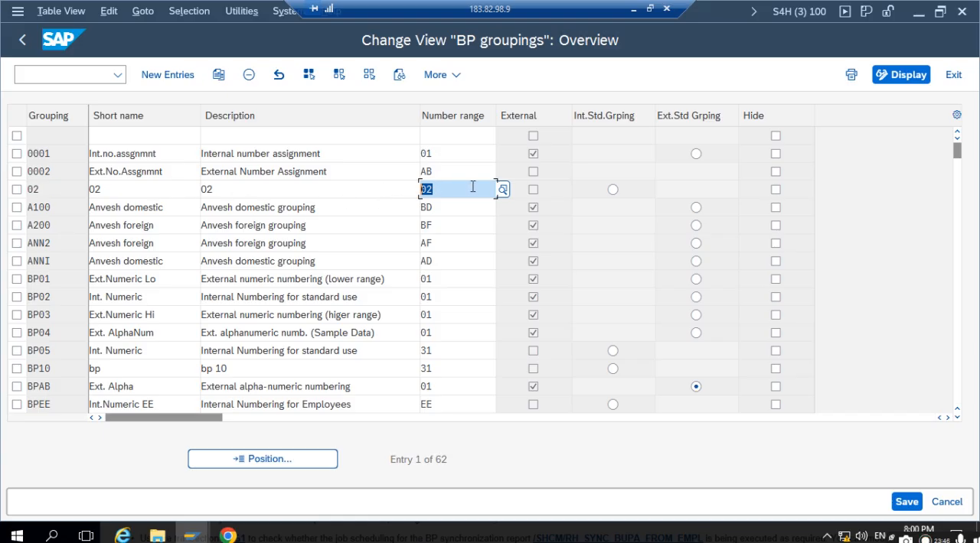
left_click(504, 190)
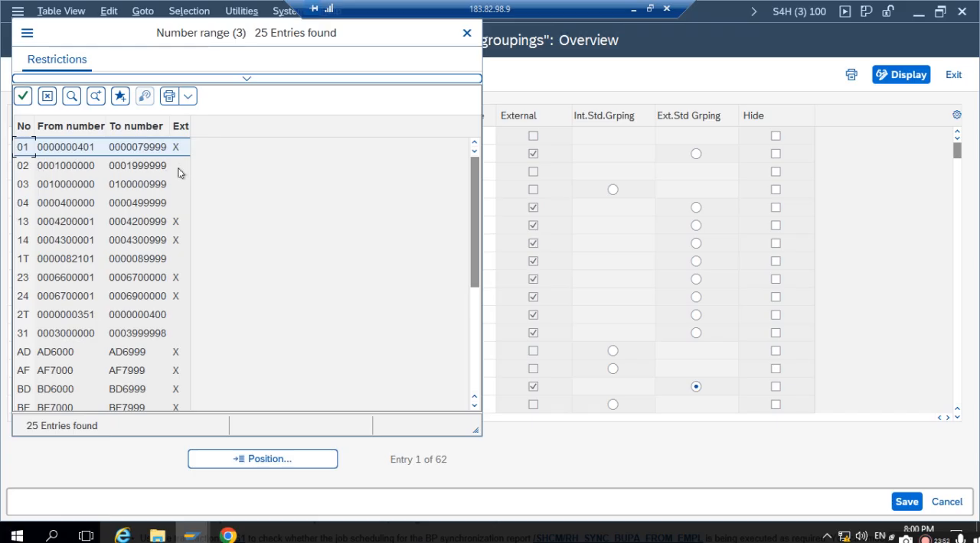
left_click(468, 34)
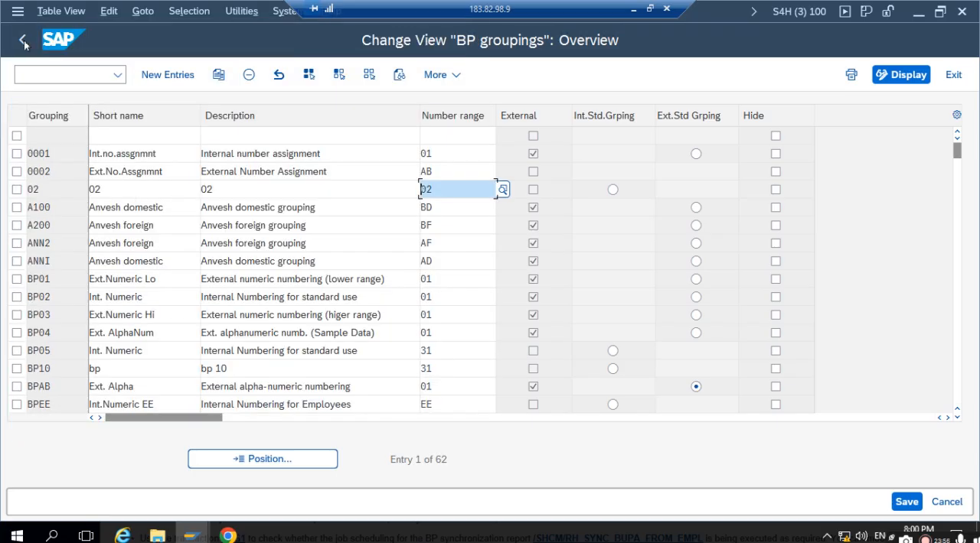
left_click(23, 41)
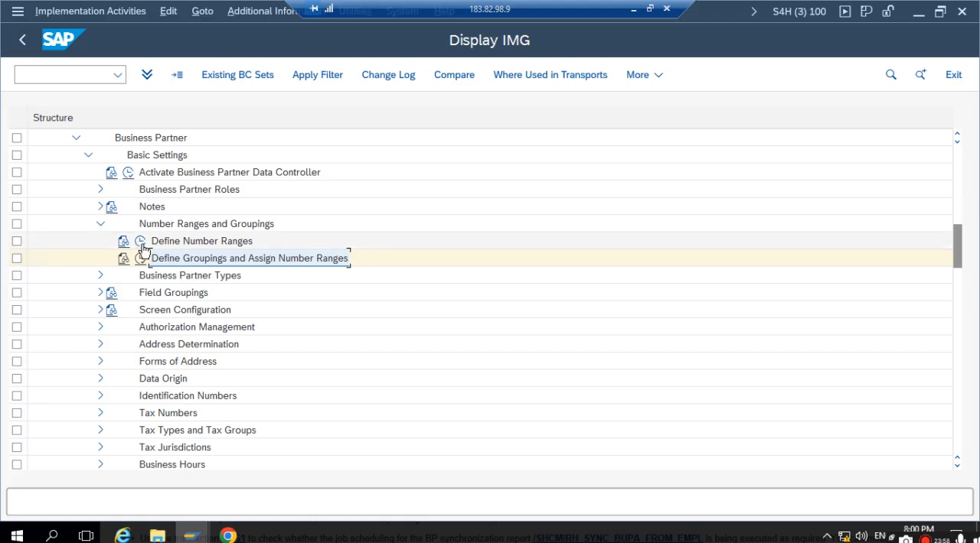
- Open Define Number Ranges and check the interval and external setting of business partner range 02, and return to the IMG
left_click(141, 243)
left_click(75, 162)
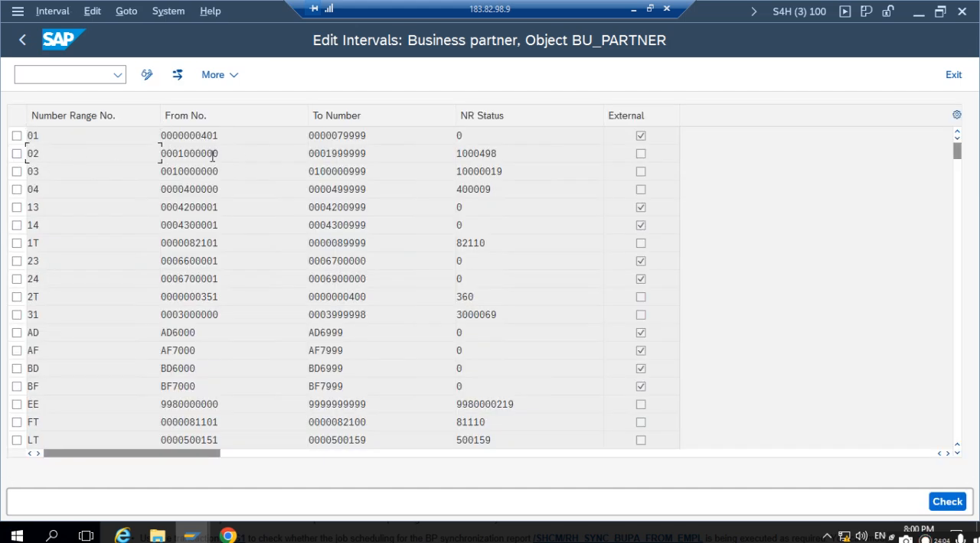
key("Tab")
double_click(56, 152)
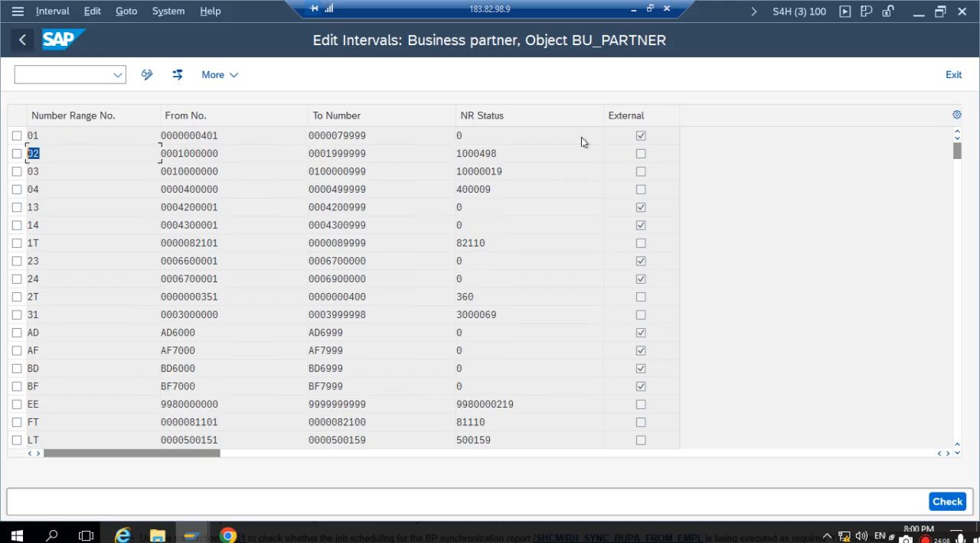
left_click(654, 155)
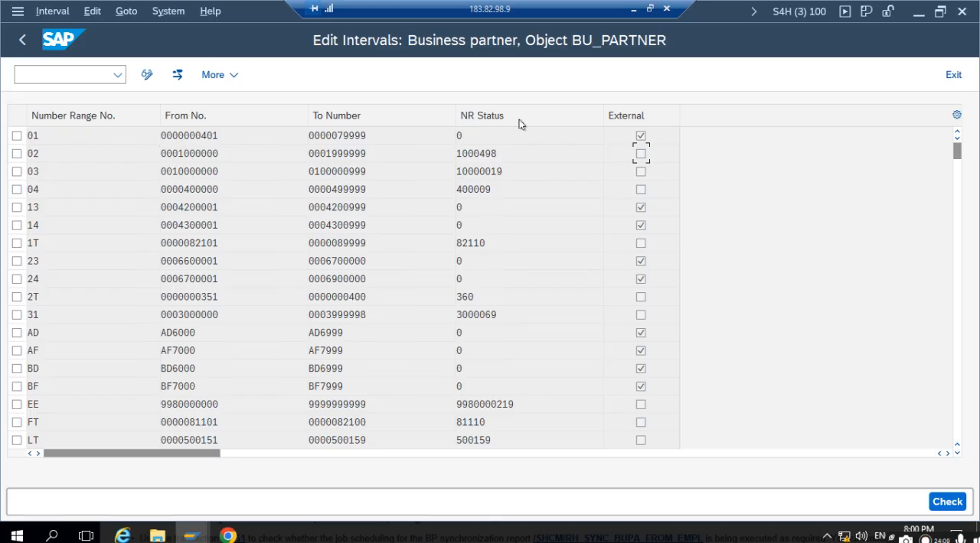
left_click(24, 41)
left_click(24, 41)
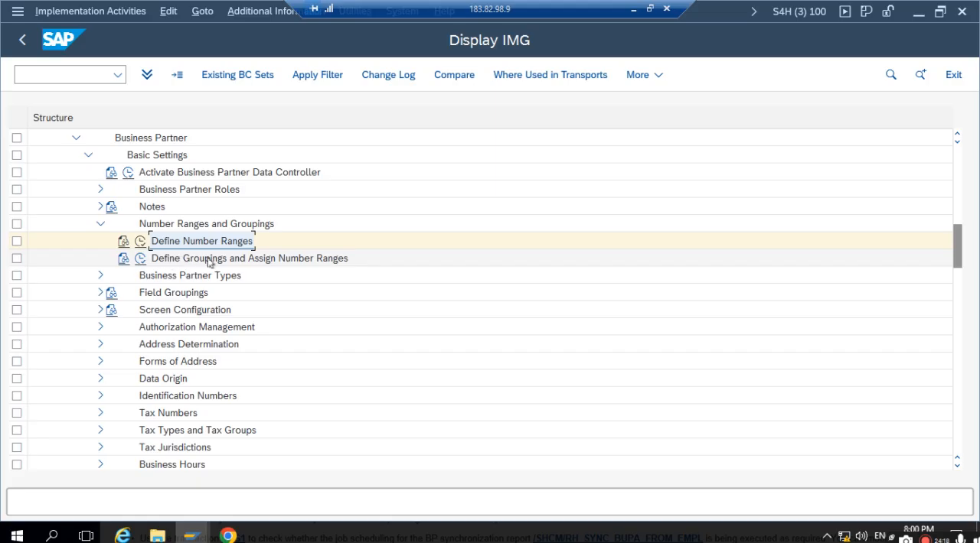
- Expand the Customer/Vendor Integration node under Master Data Synchronization in the IMG structure
scroll(208, 262, "down", 7)
scroll(205, 264, "down", 2)
scroll(204, 264, "down", 1)
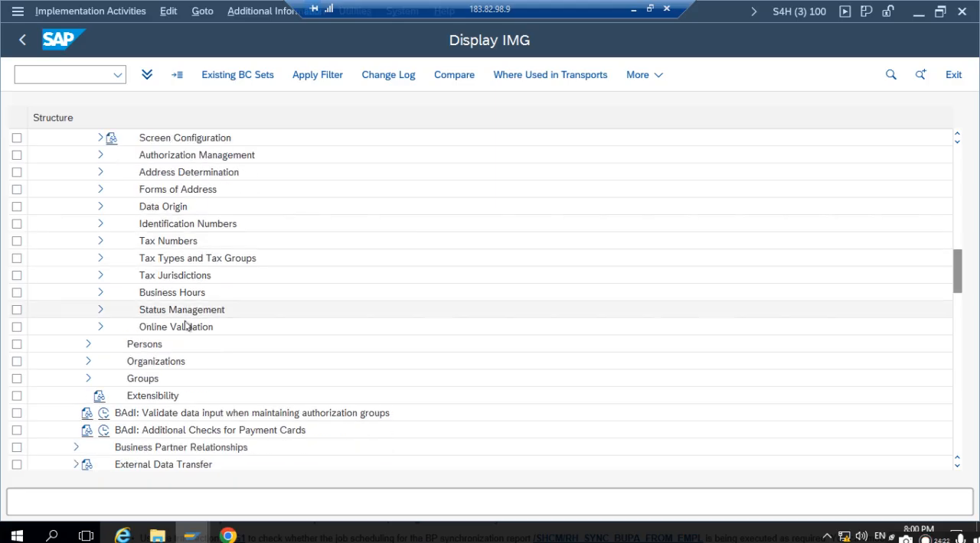
scroll(184, 325, "down", 1)
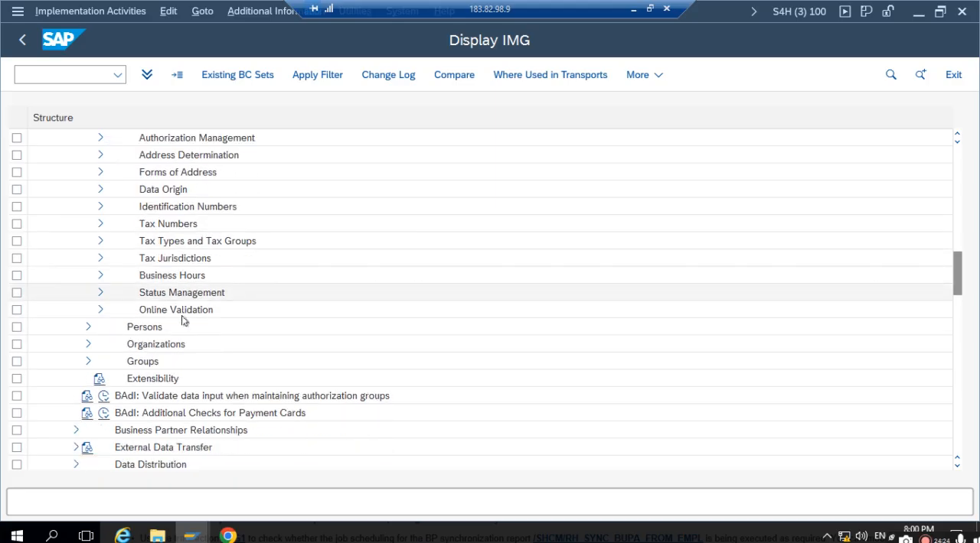
scroll(197, 273, "down", 10)
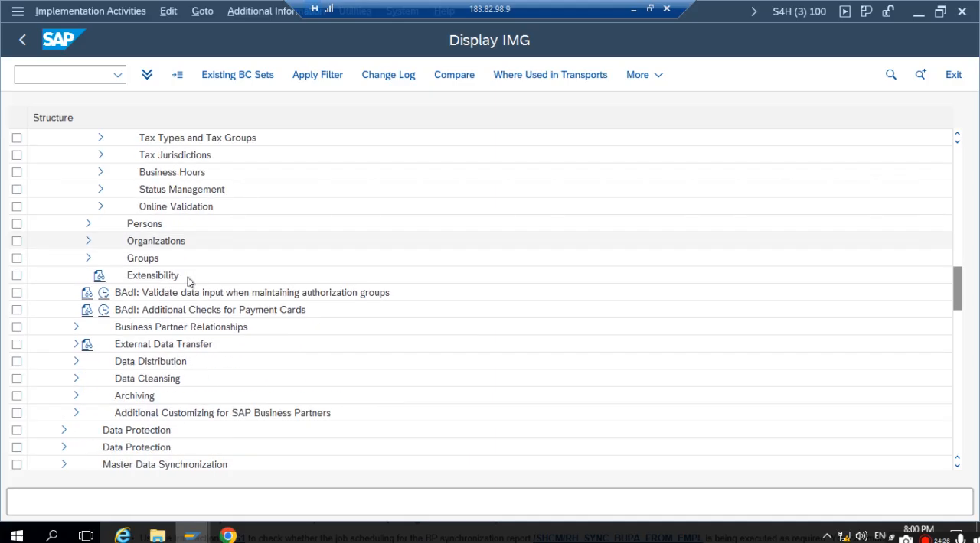
left_click(64, 379)
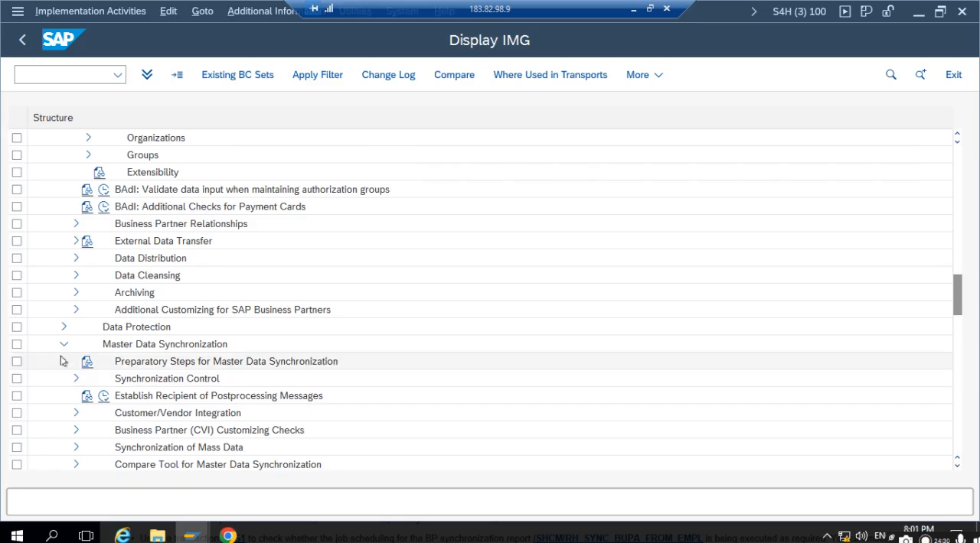
left_click(76, 414)
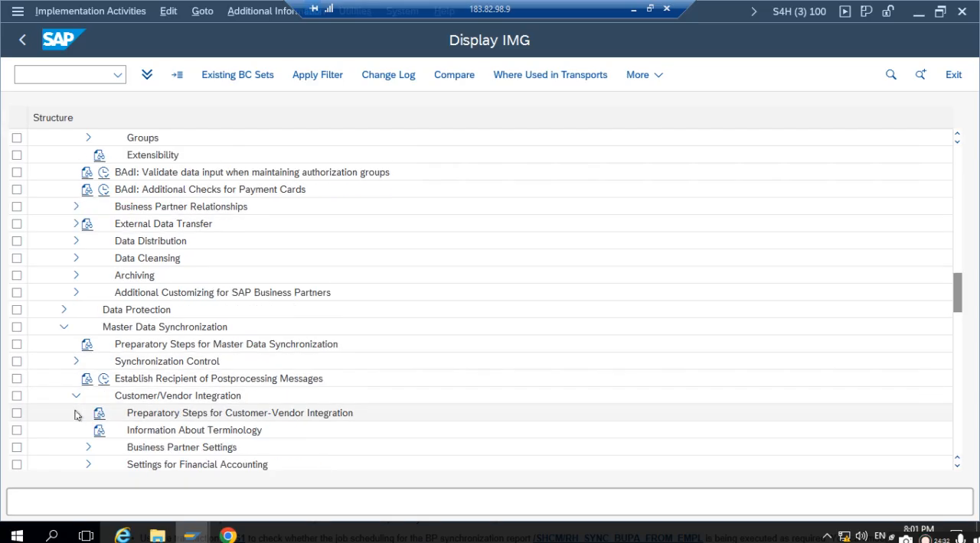
- Open Define Number Assignment for Direction BP to Vendor under Business Partner Settings, Settings for Vendor Integration, Field Assignment for Vendor Integration, Assign Keys
scroll(79, 418, "down", 2)
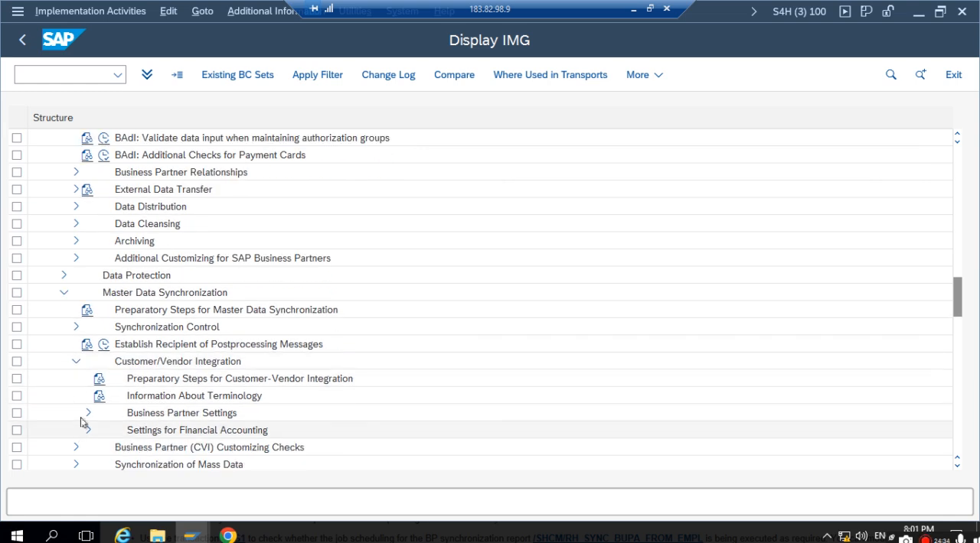
left_click(87, 413)
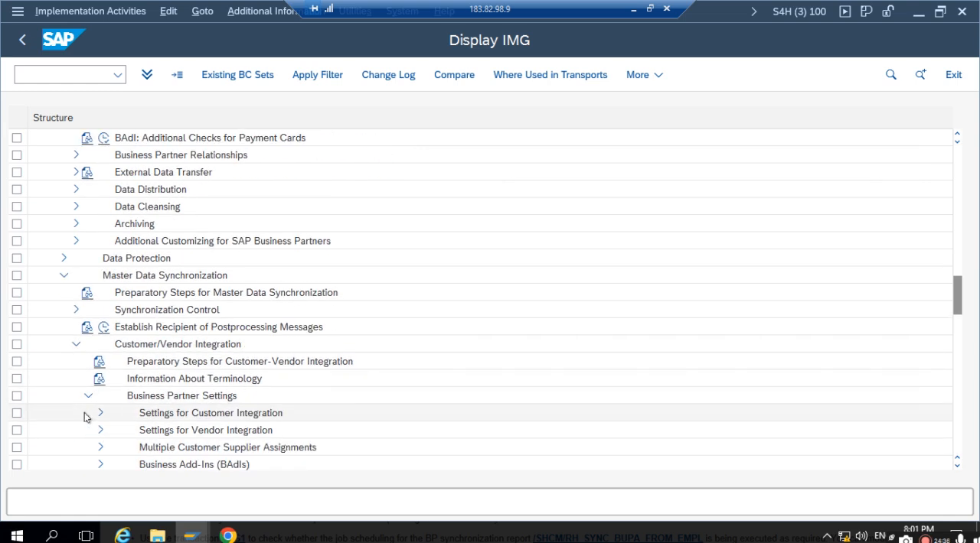
left_click(96, 433)
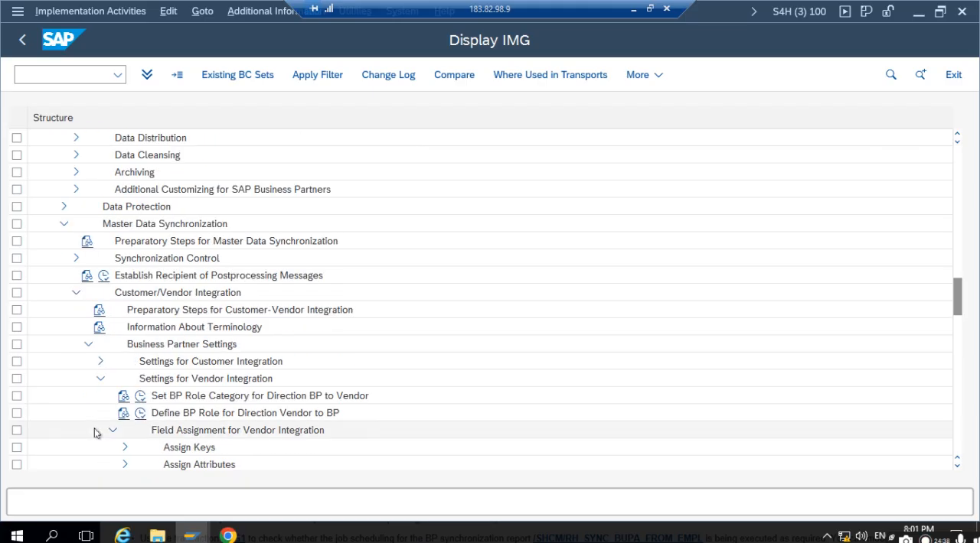
left_click(125, 447)
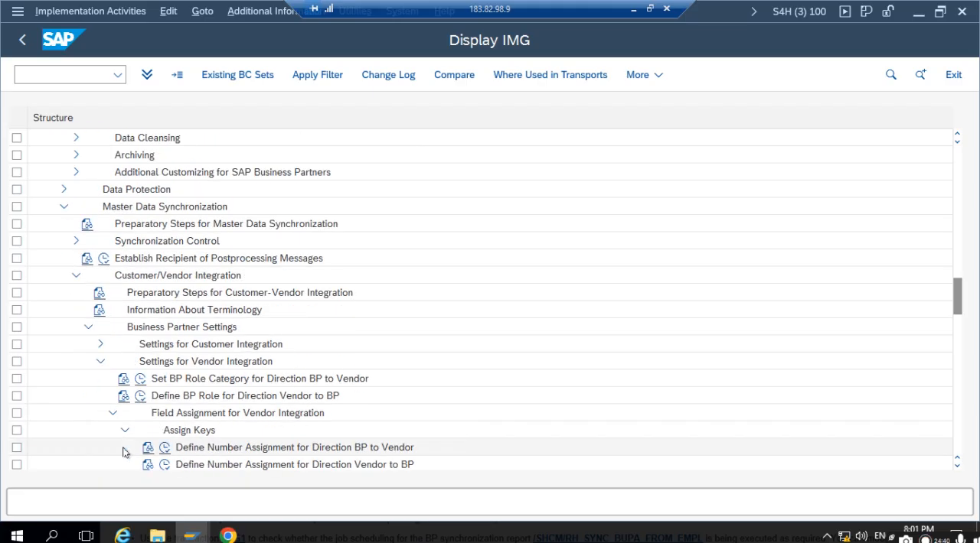
left_click(277, 450)
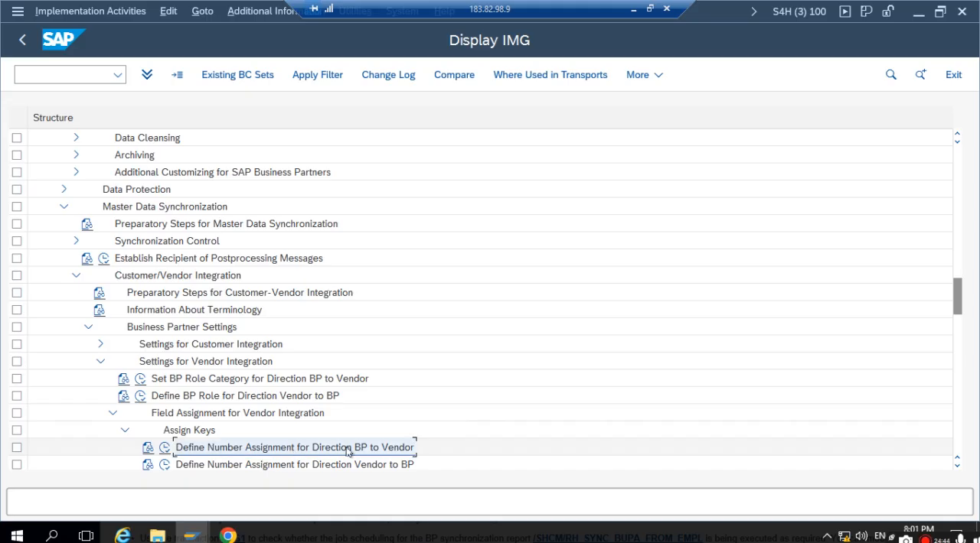
left_click(165, 452)
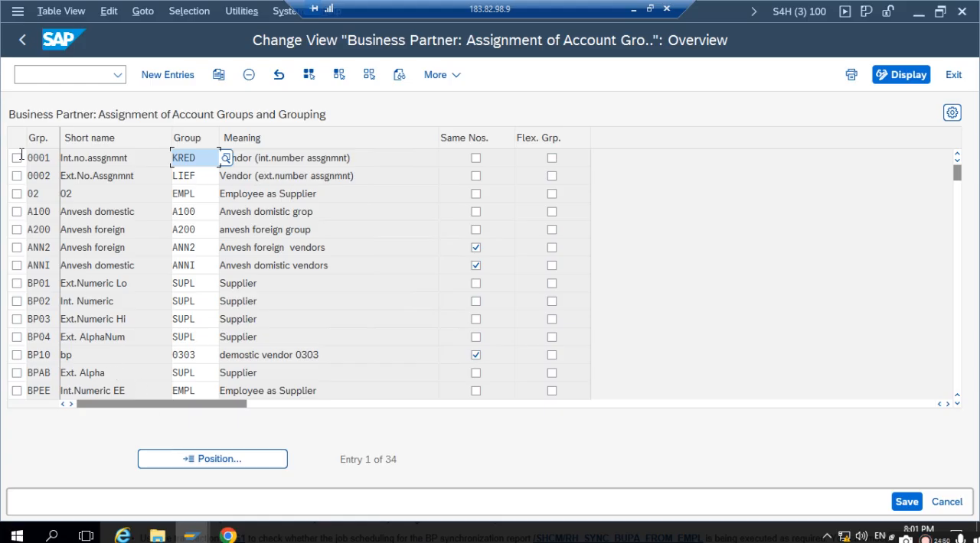
- Find BP grouping 02, check which vendor account group is assigned to it, and return to the IMG
left_click(194, 198)
left_click(44, 193)
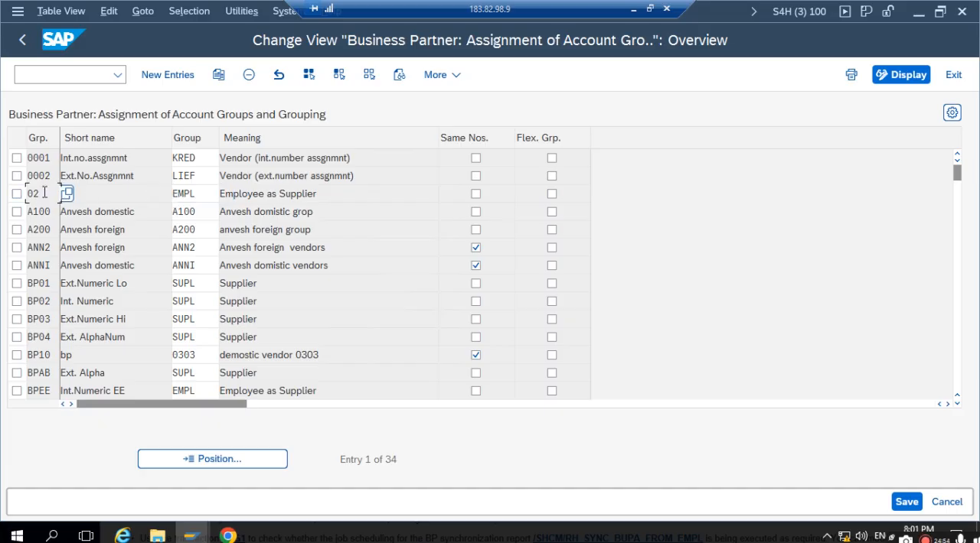
left_click(166, 461)
type("02")
key("Return")
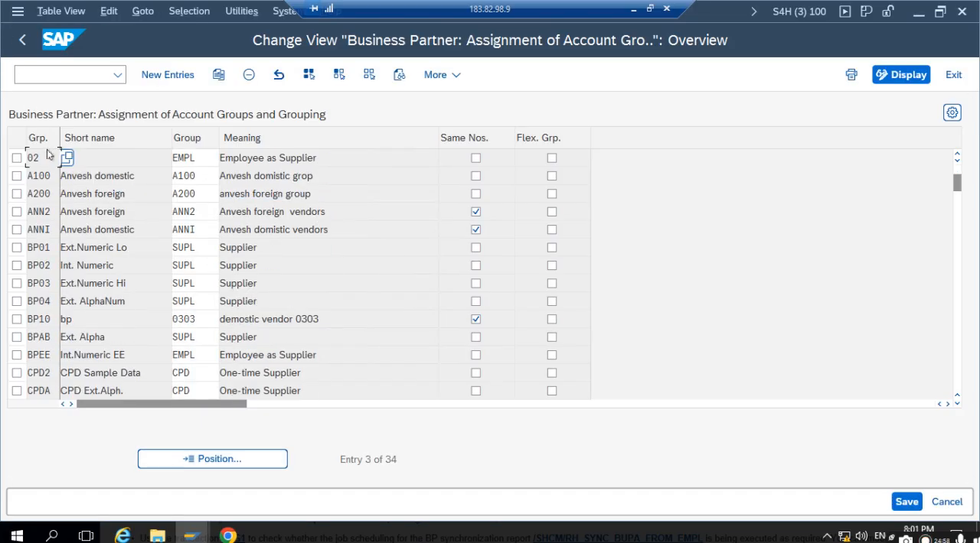
left_click_drag(44, 158, 28, 157)
left_click_drag(195, 159, 168, 160)
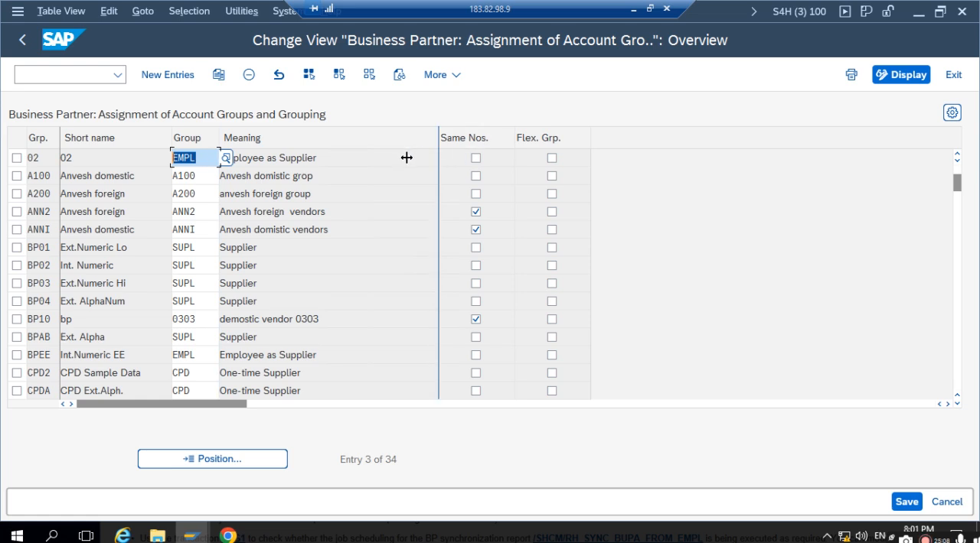
left_click(121, 159)
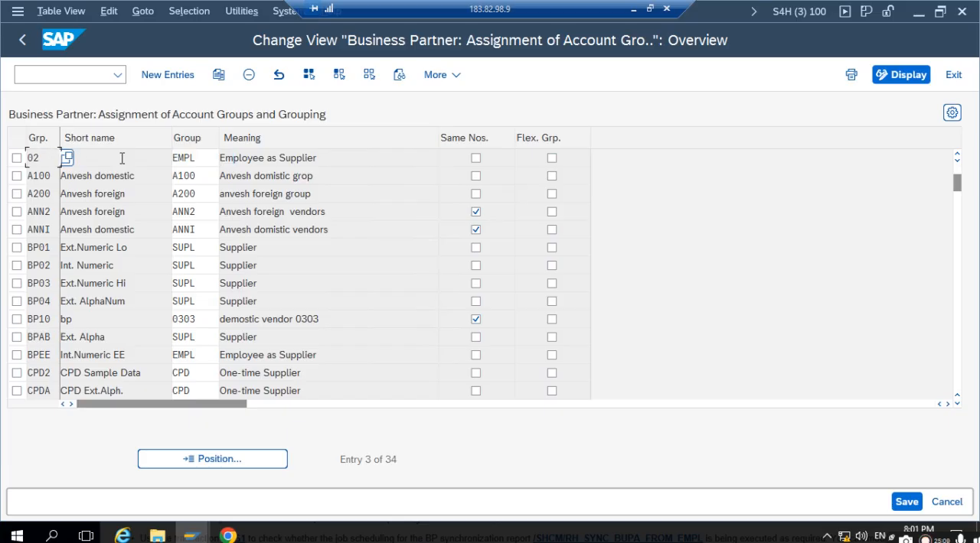
left_click(198, 162)
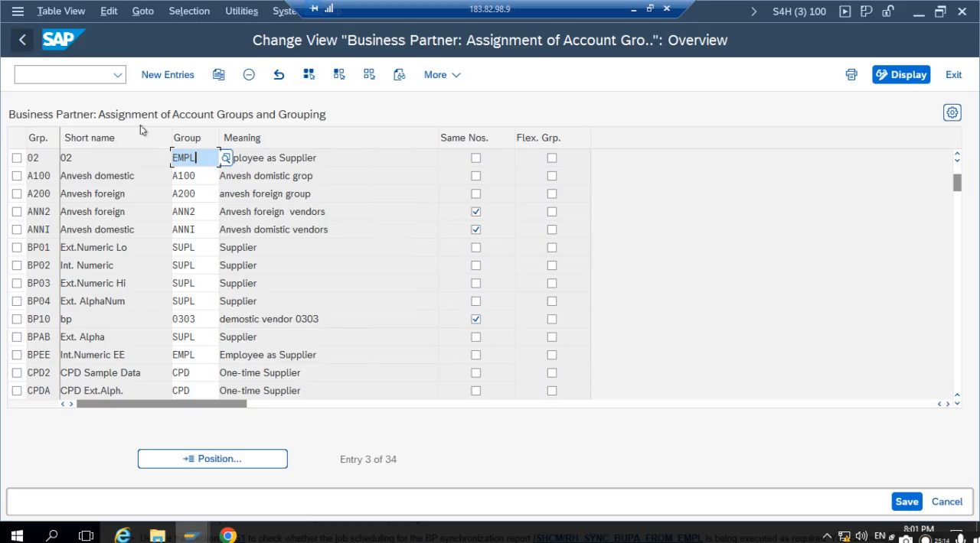
left_click_drag(199, 157, 158, 157)
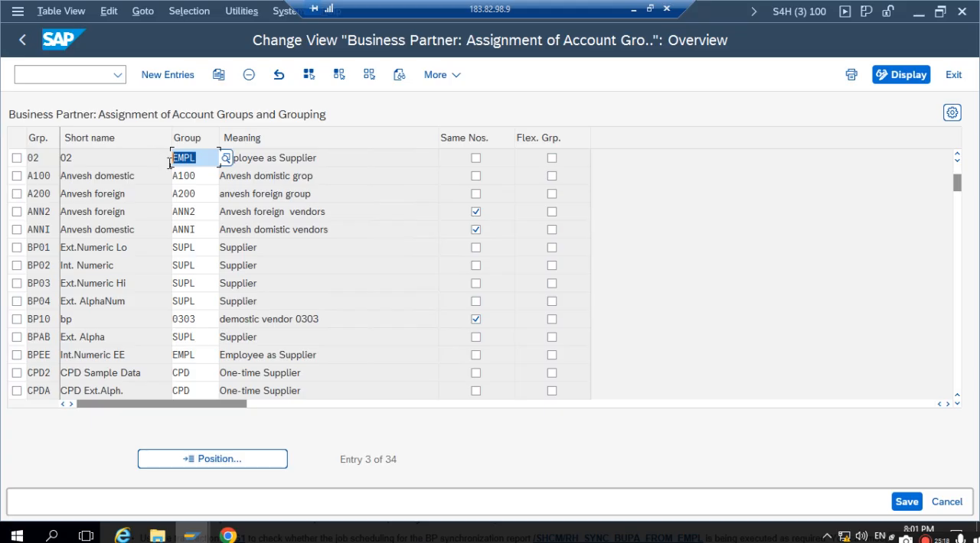
left_click(20, 39)
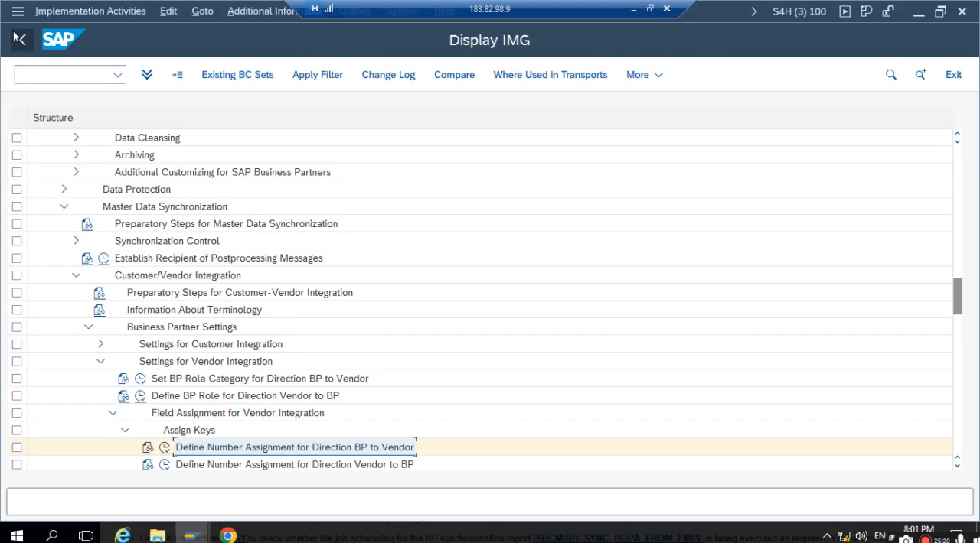
- Reopen the SAP Reference IMG and open Define Account Groups with Screen Layout (Vendors) under Financial Accounting, Accounts Receivable and Accounts Payable, Supplier Accounts, Master Data
left_click(19, 39)
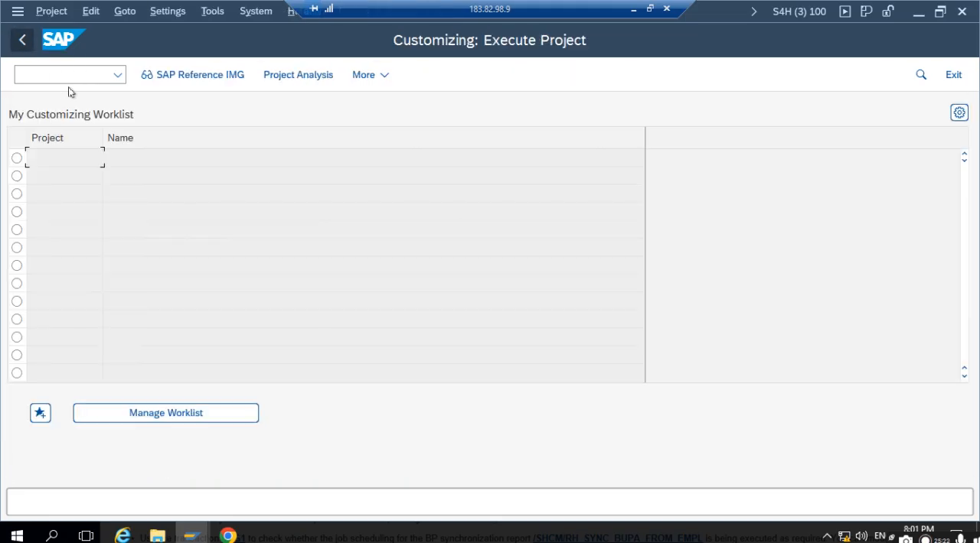
left_click(170, 75)
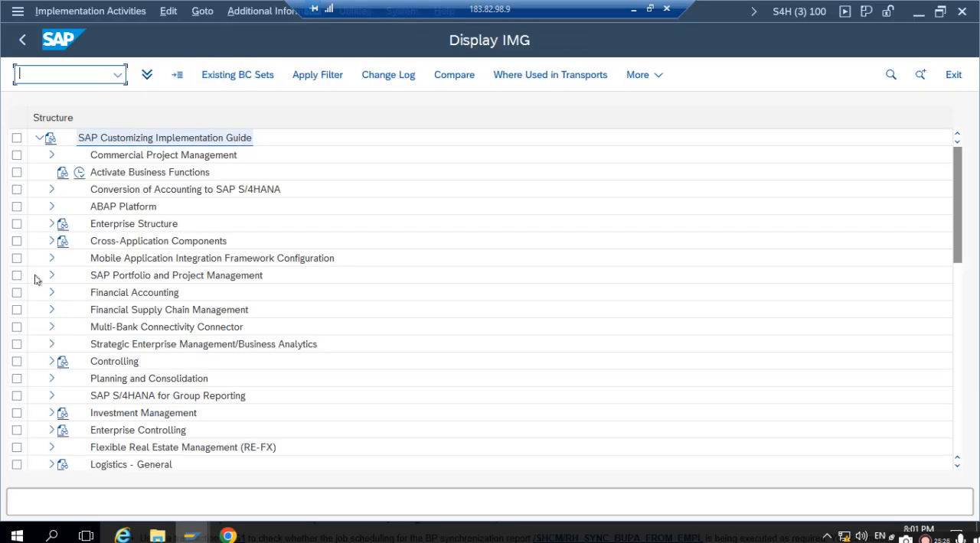
left_click(52, 293)
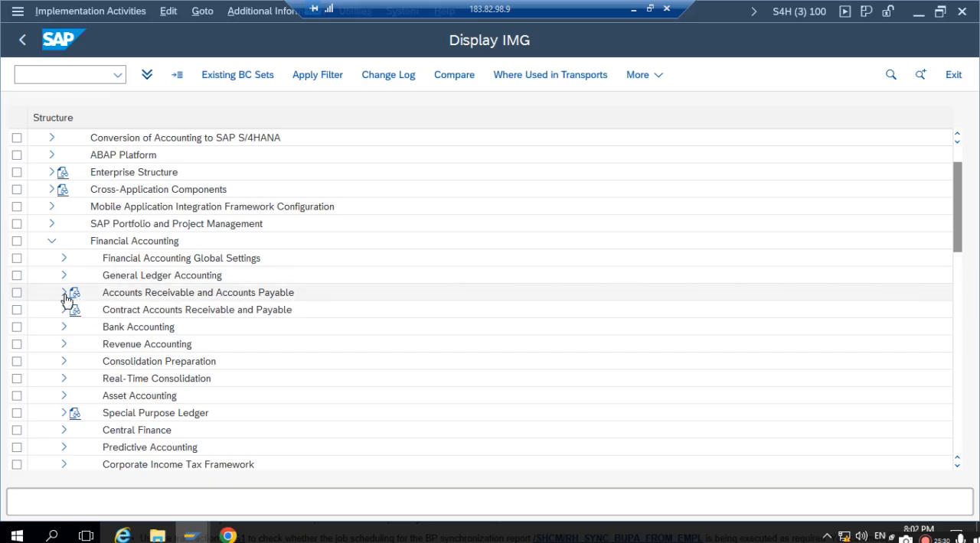
left_click(64, 293)
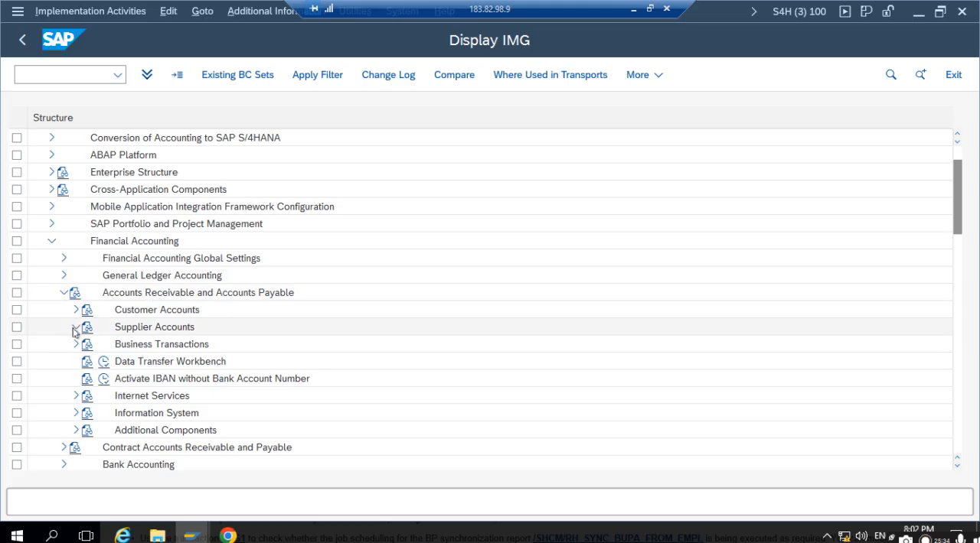
left_click(75, 328)
left_click(87, 345)
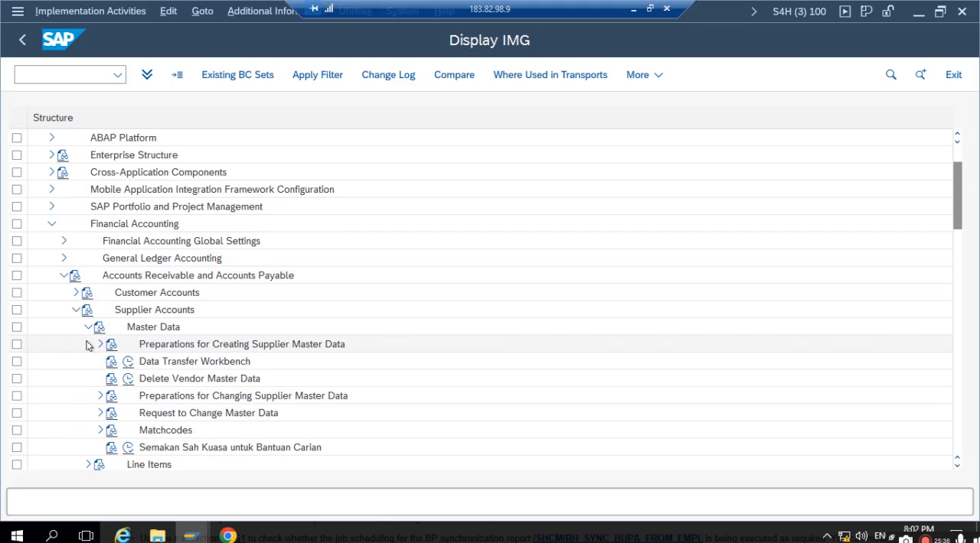
left_click(99, 346)
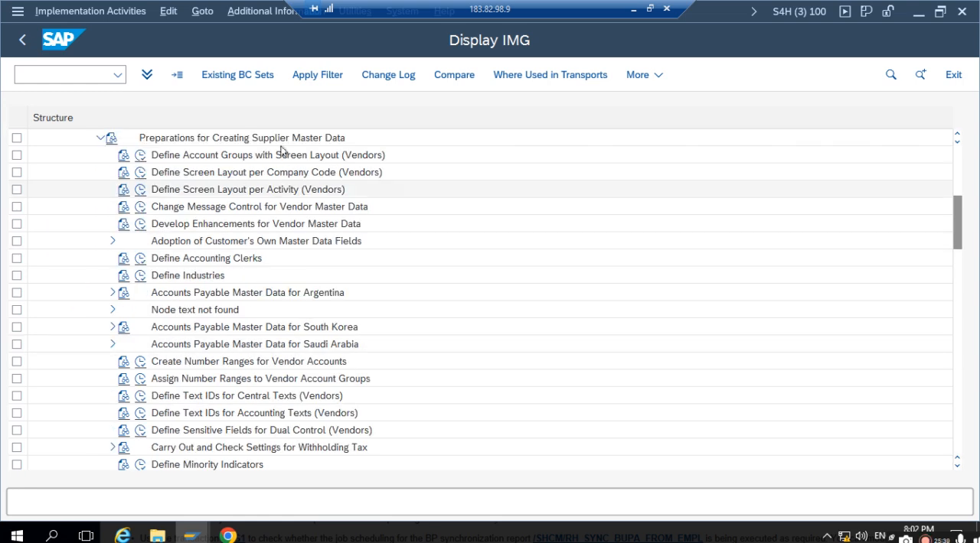
left_click(228, 156)
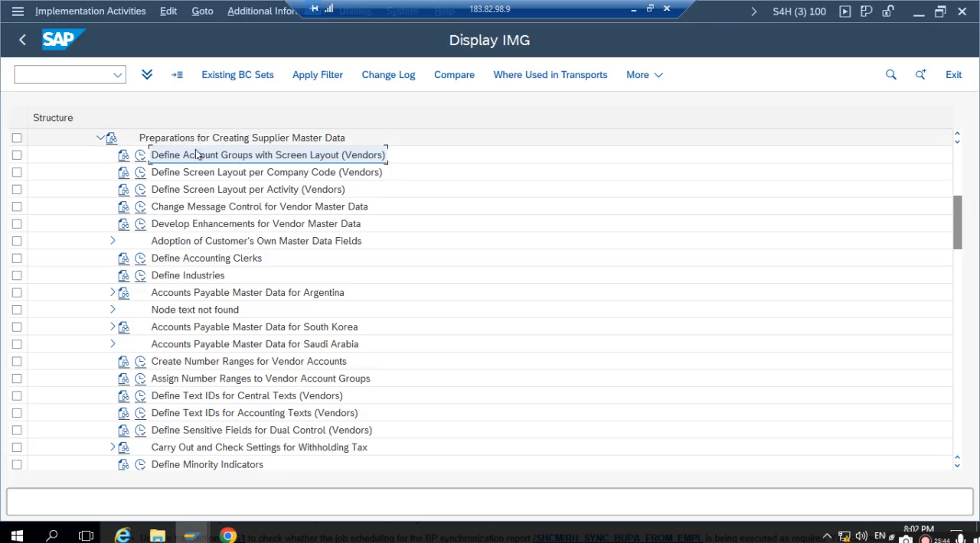
left_click(139, 156)
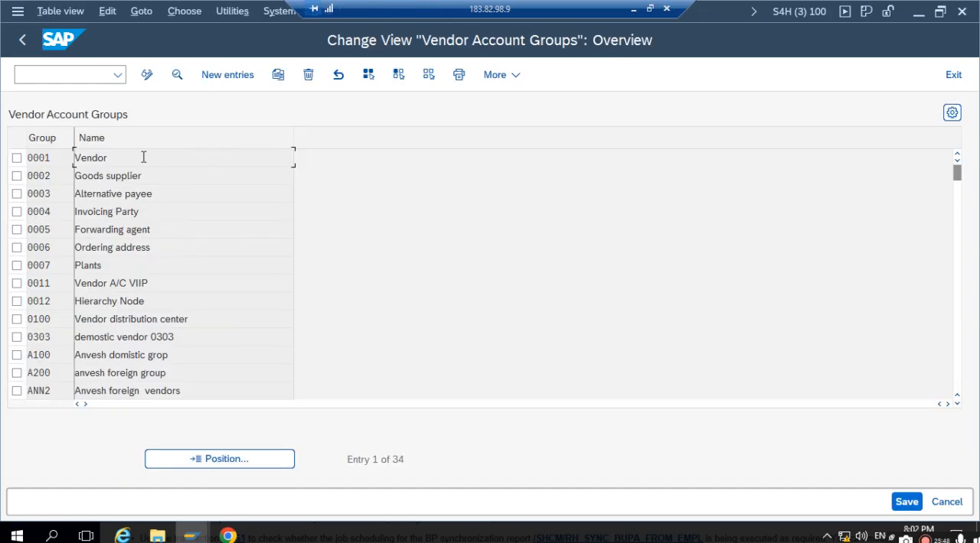
- Find vendor account group EMPL, view its details, and return to the IMG
left_click(192, 463)
type("EMPL")
key("Return")
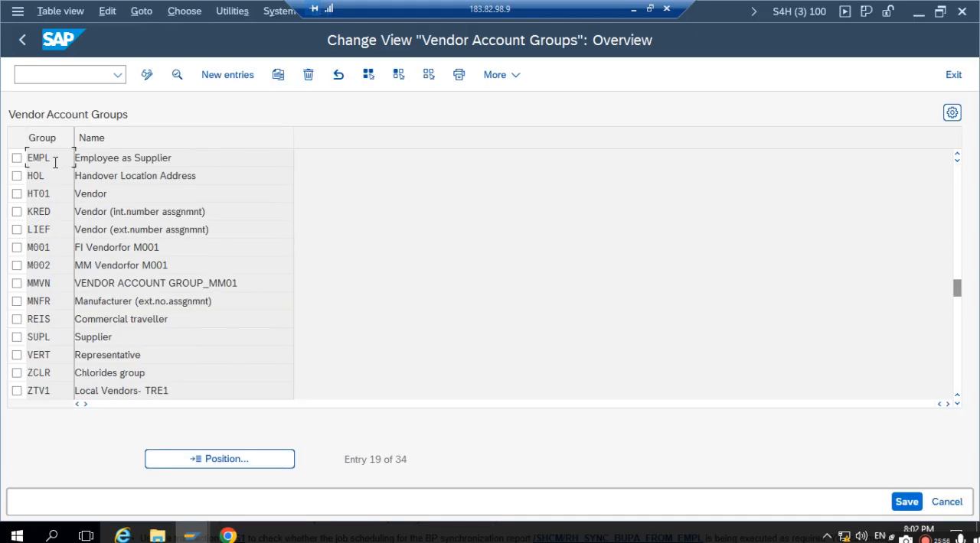
double_click(55, 162)
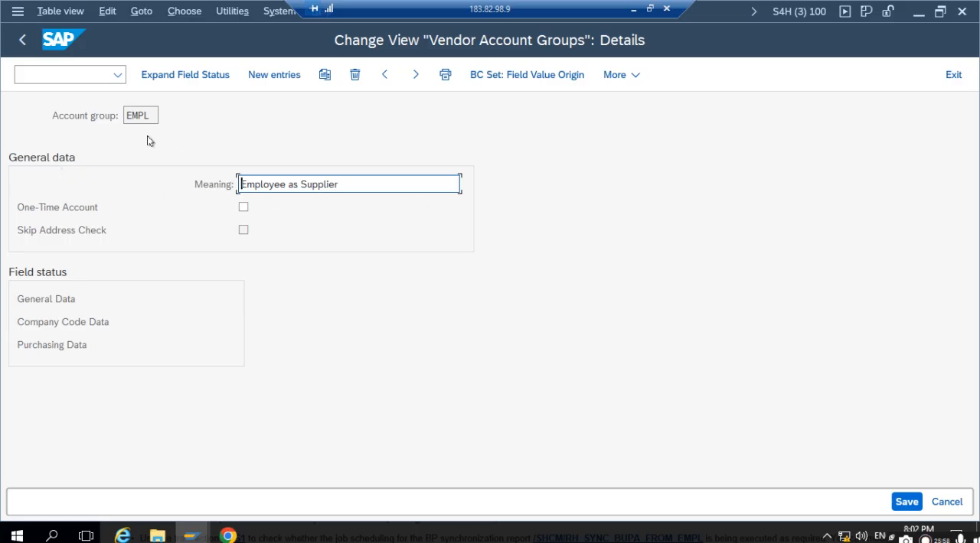
left_click(23, 40)
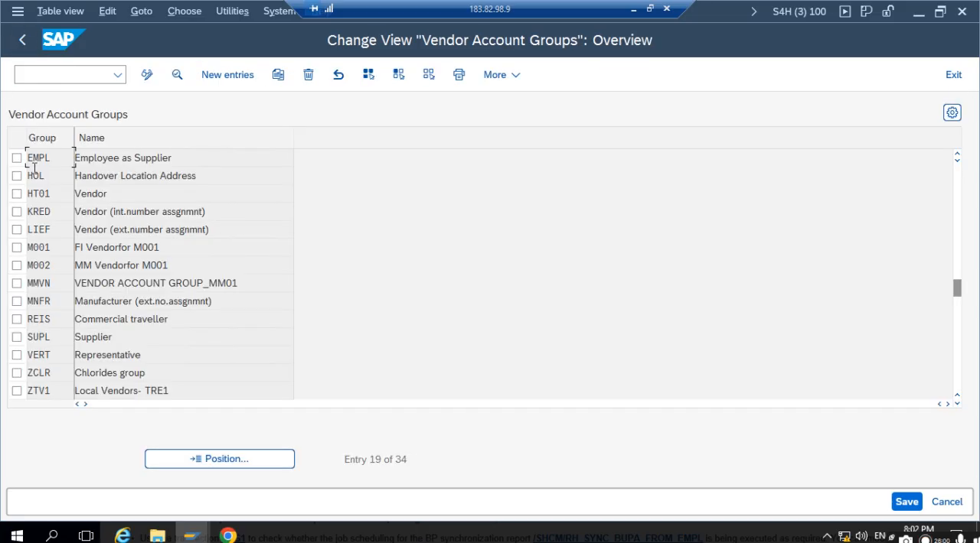
left_click(22, 42)
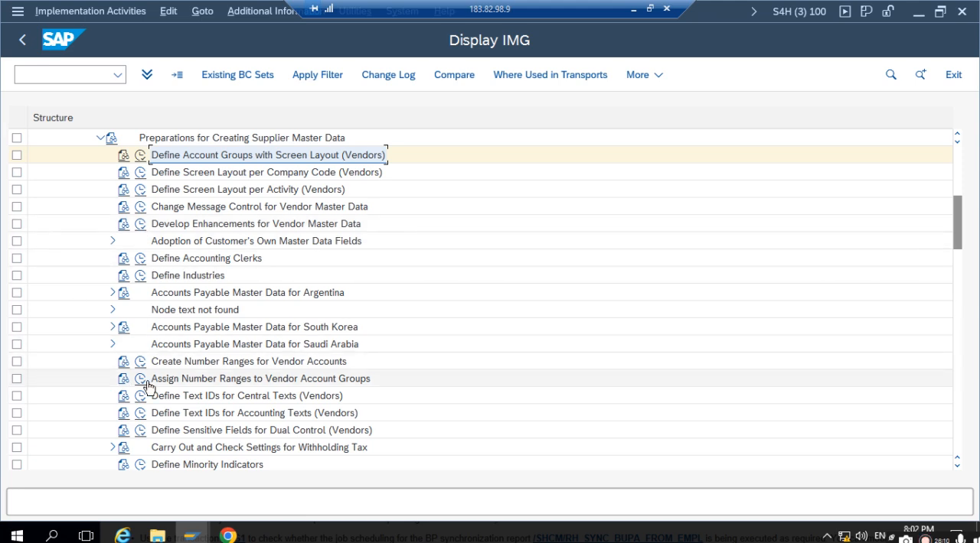
- Open Assign Number Ranges to Vendor Account Groups and check the number range assigned to account group EMPL
left_click(175, 382)
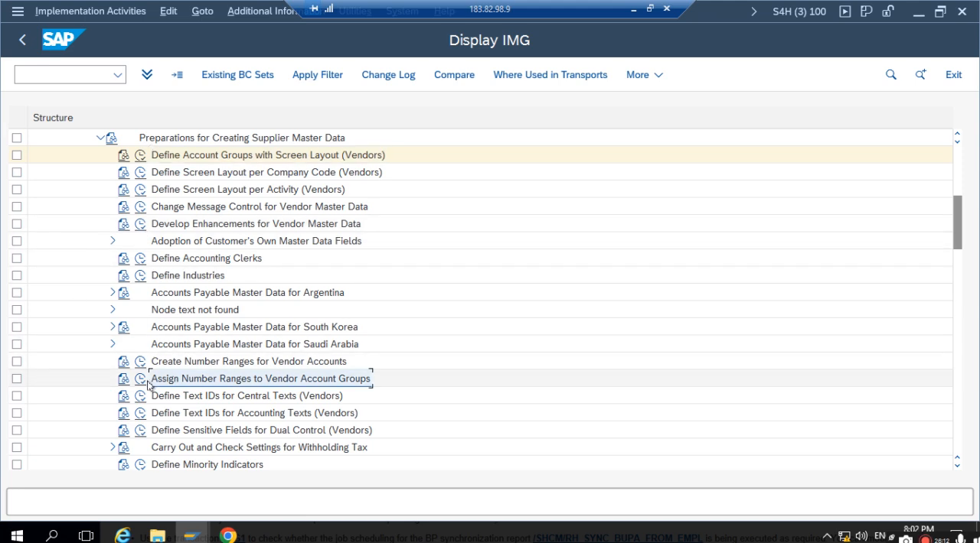
left_click(140, 383)
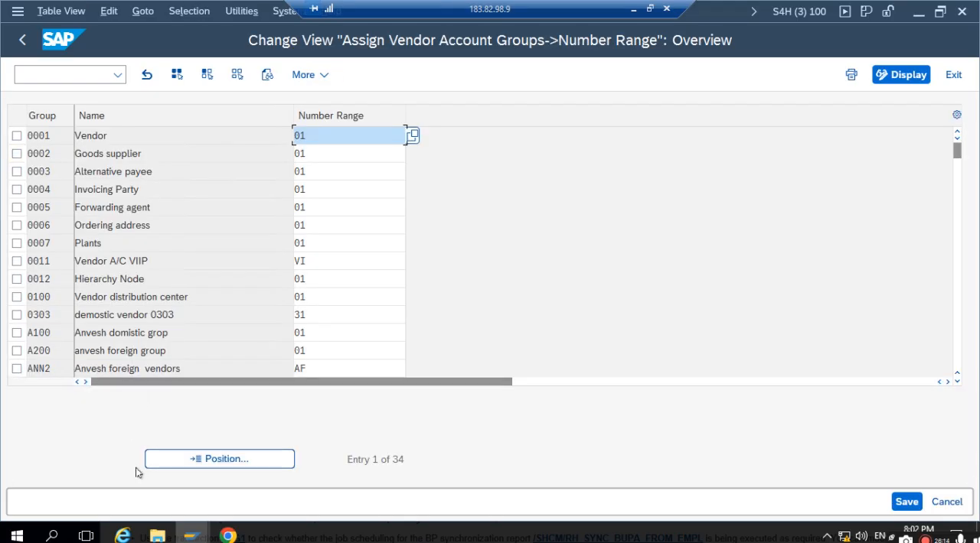
left_click(162, 463)
type("EM")
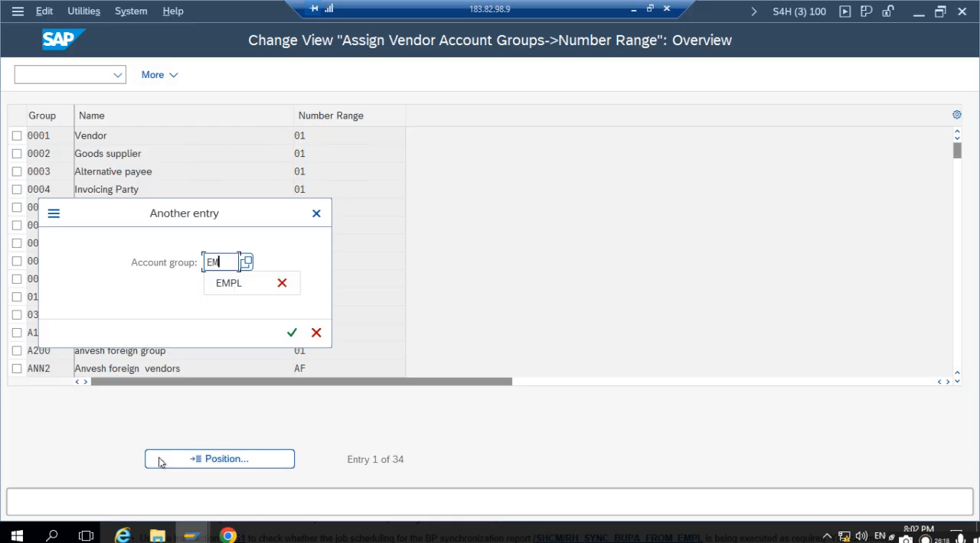
type("LPL")
key("Return")
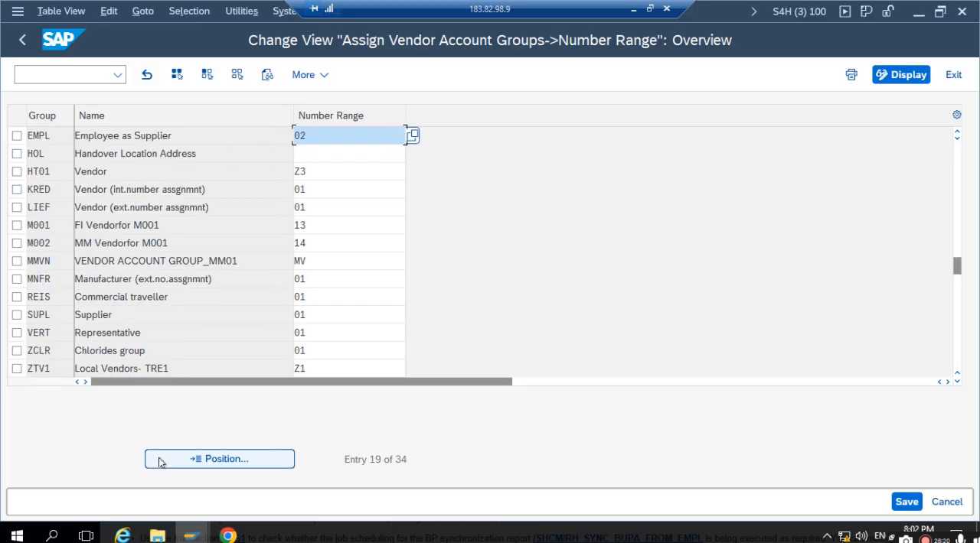
left_click(66, 137)
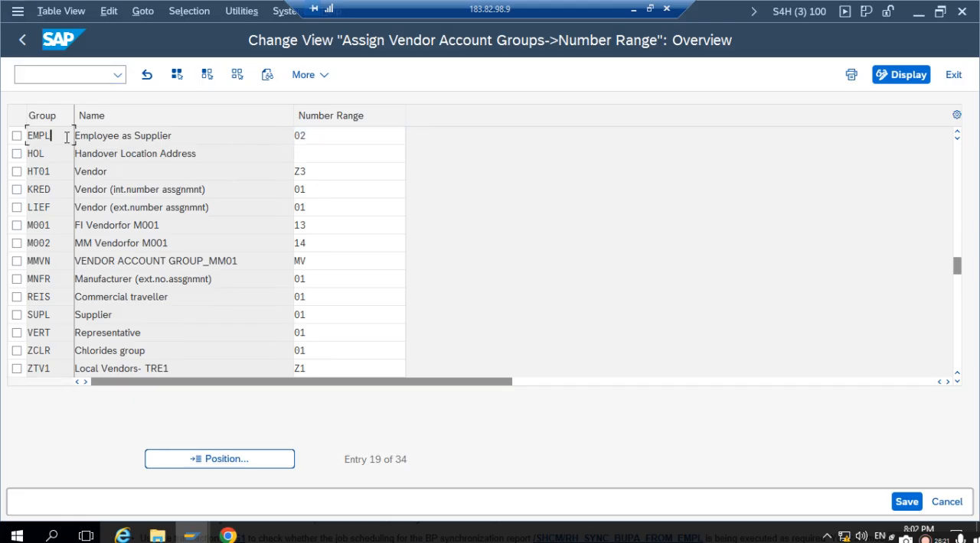
- Look up the available number range intervals for vendor account group EMPL and return to the IMG
left_click(321, 138)
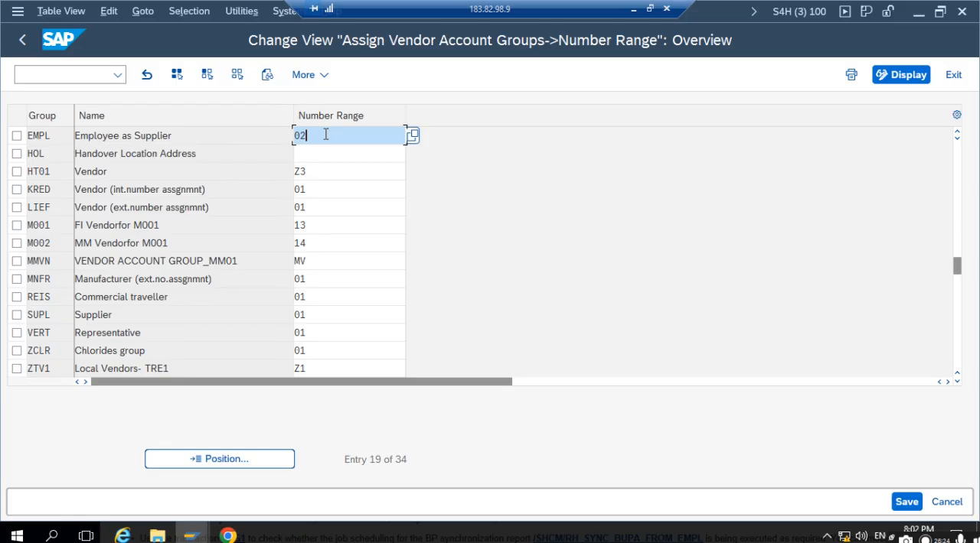
left_click(413, 136)
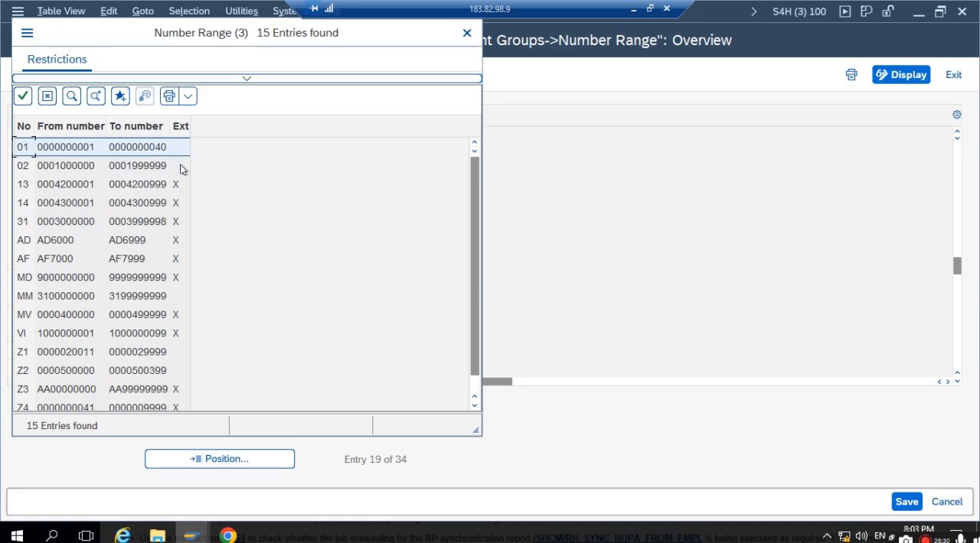
left_click(467, 32)
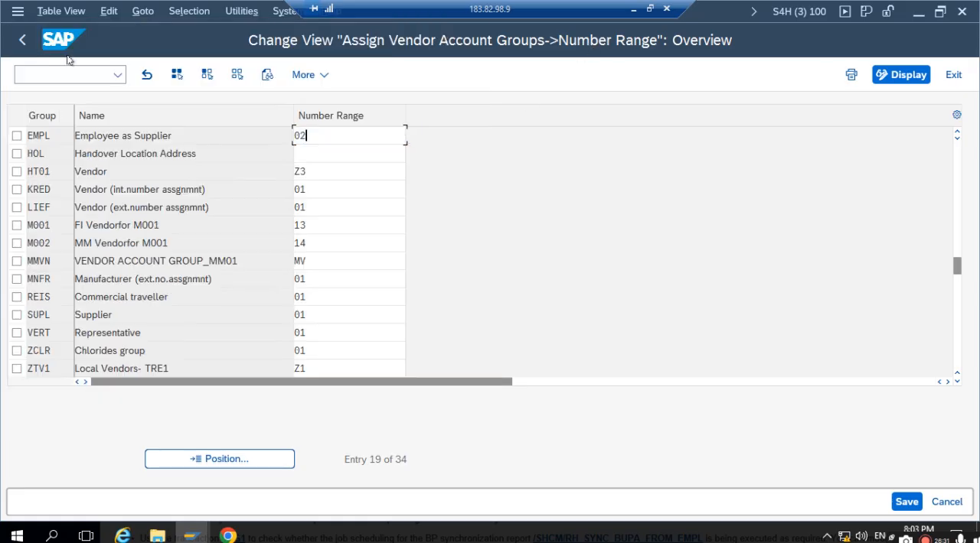
left_click(23, 45)
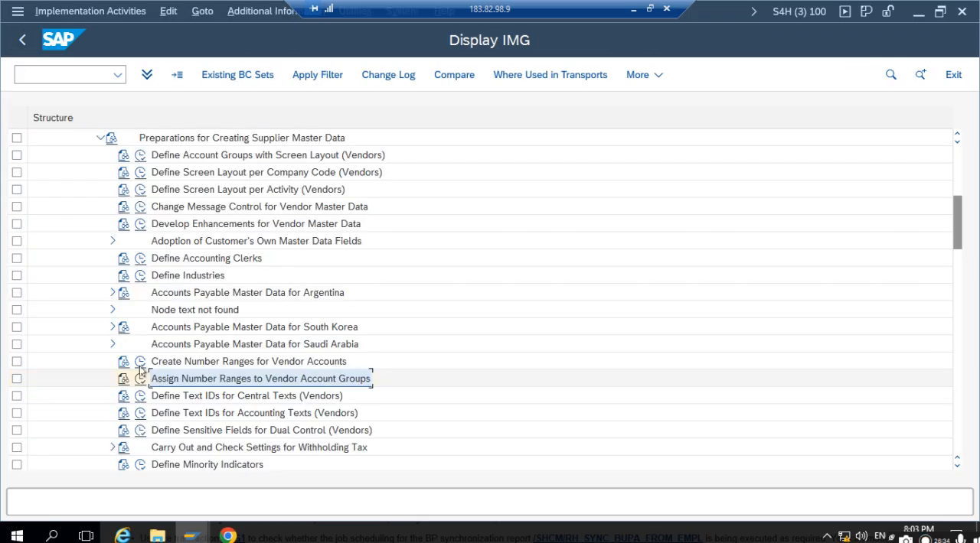
- Display the intervals under Create Number Ranges for Vendor Accounts, check range 02, and return to SAP Easy Access
left_click(141, 366)
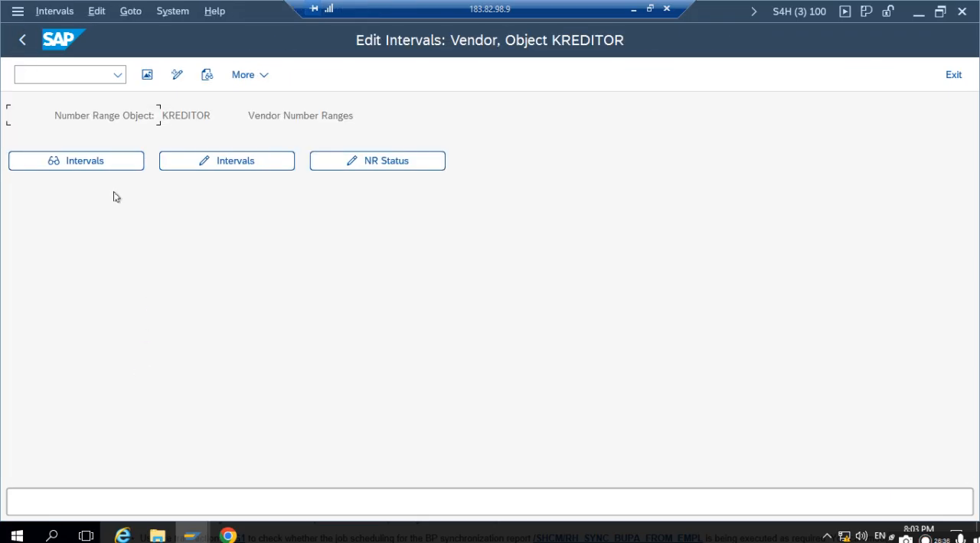
left_click(90, 161)
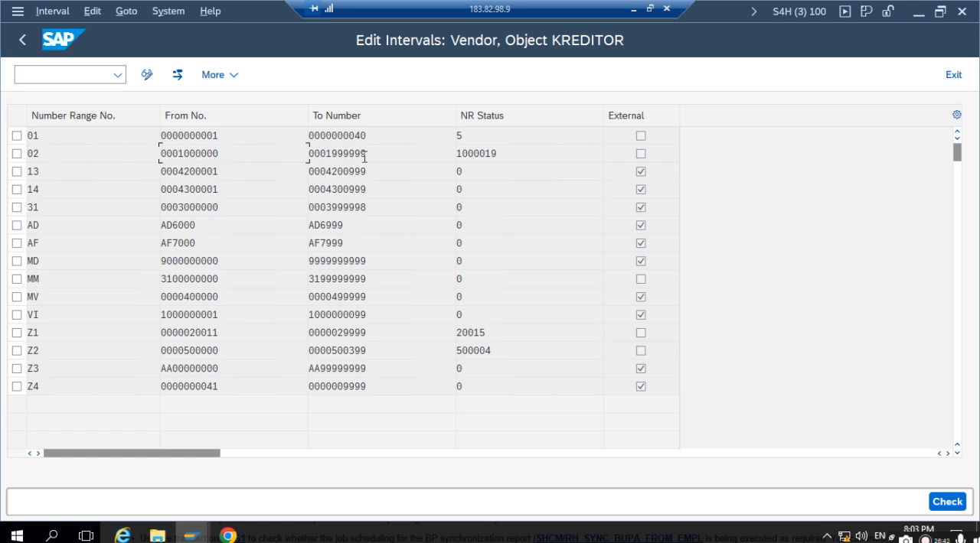
left_click(22, 40)
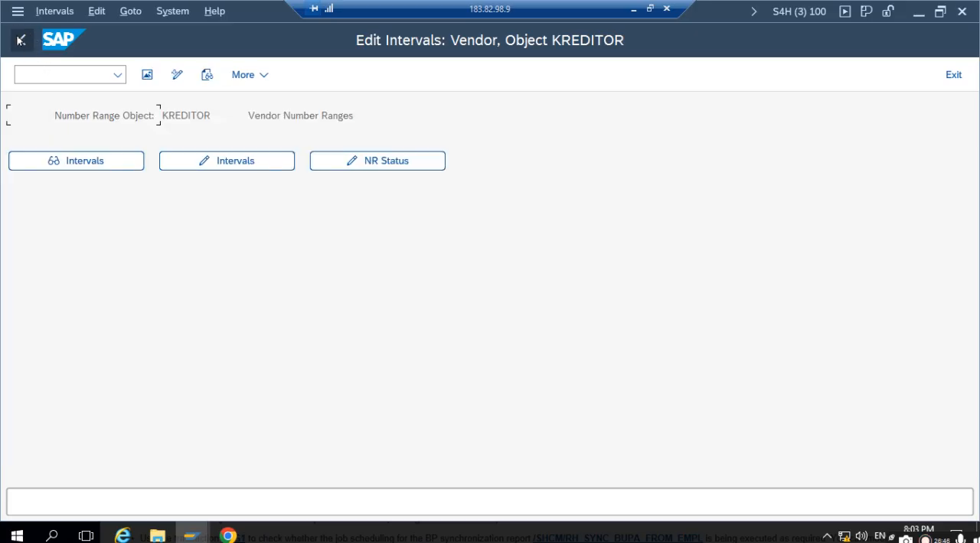
left_click(23, 42)
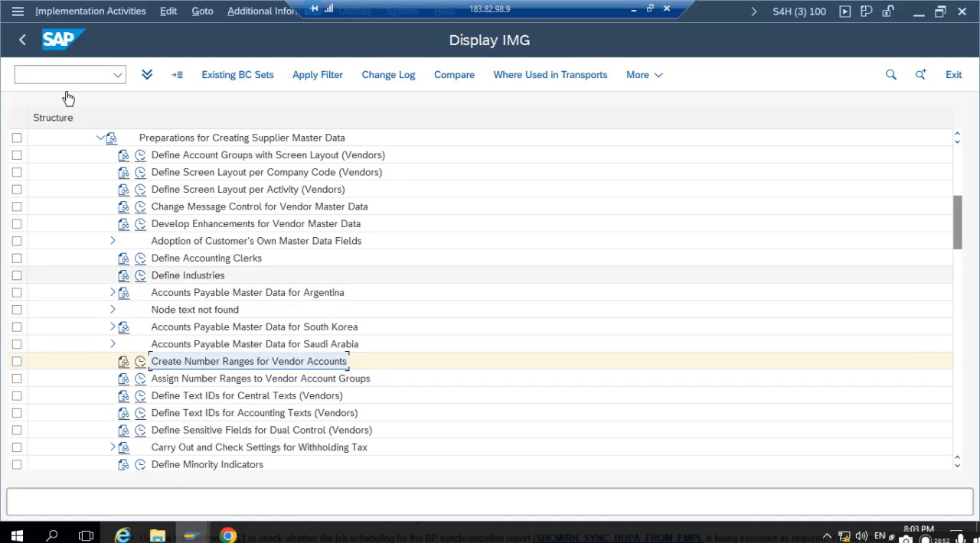
left_click(22, 37)
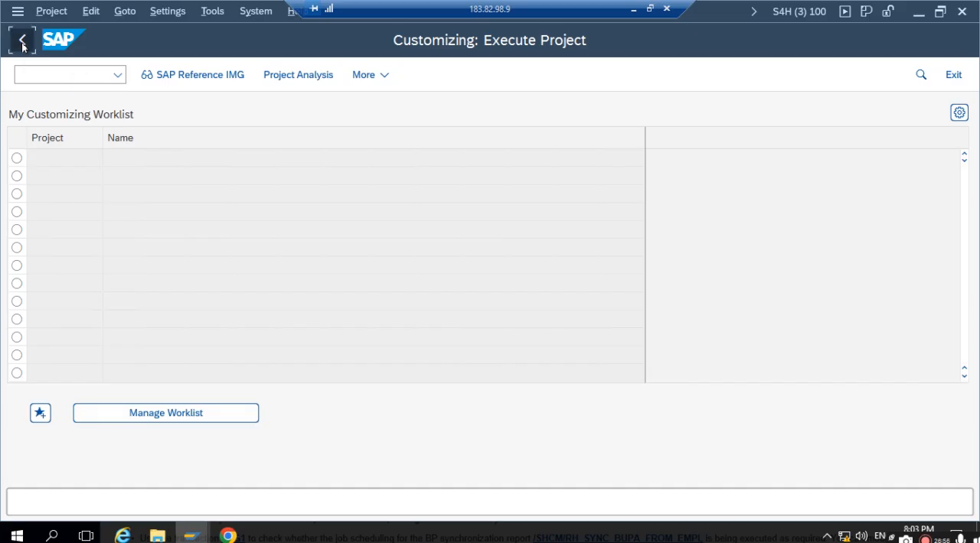
left_click(22, 42)
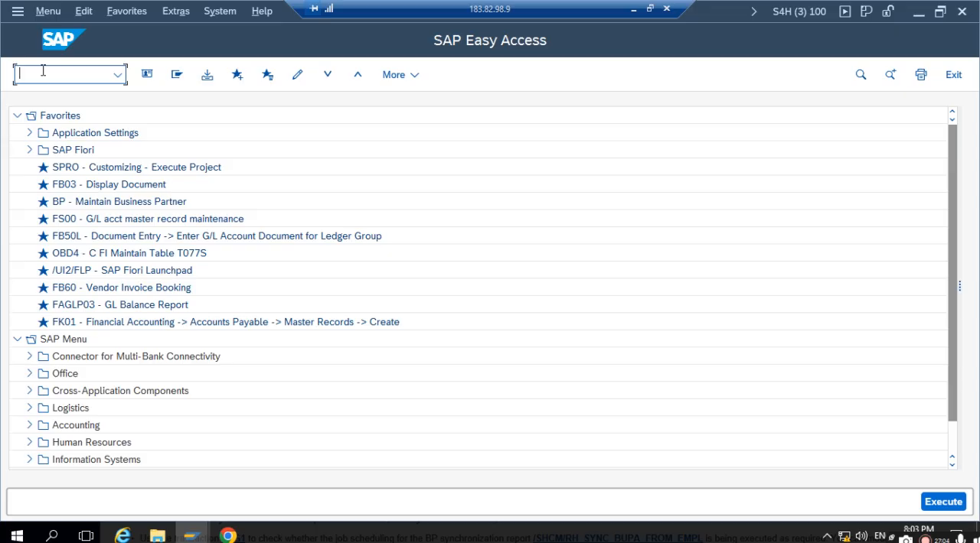
- Start organization and staffing creation and create a root organizational unit valid from 09.03.2025 to 31.12.9999
type("PPOCE")
key("Return")
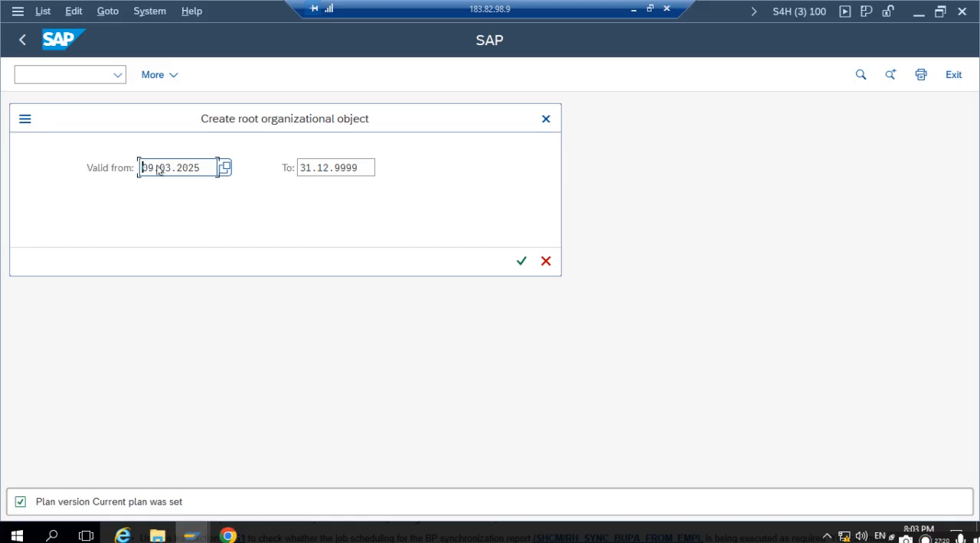
left_click(325, 167)
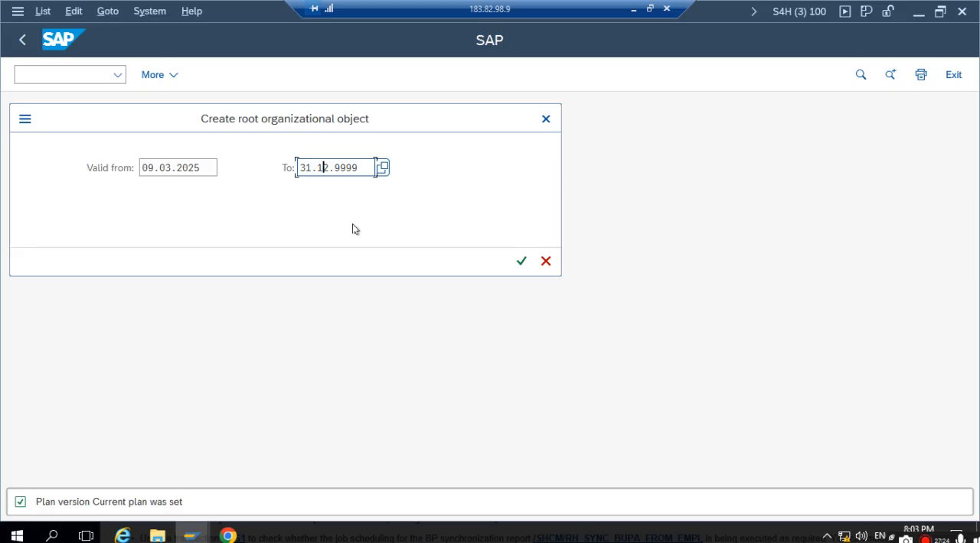
left_click(521, 261)
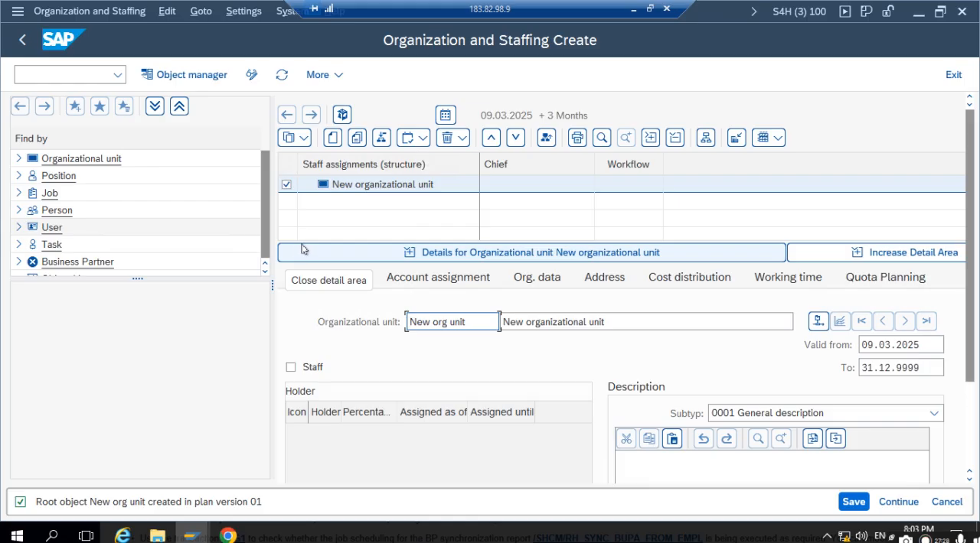
left_click(393, 187)
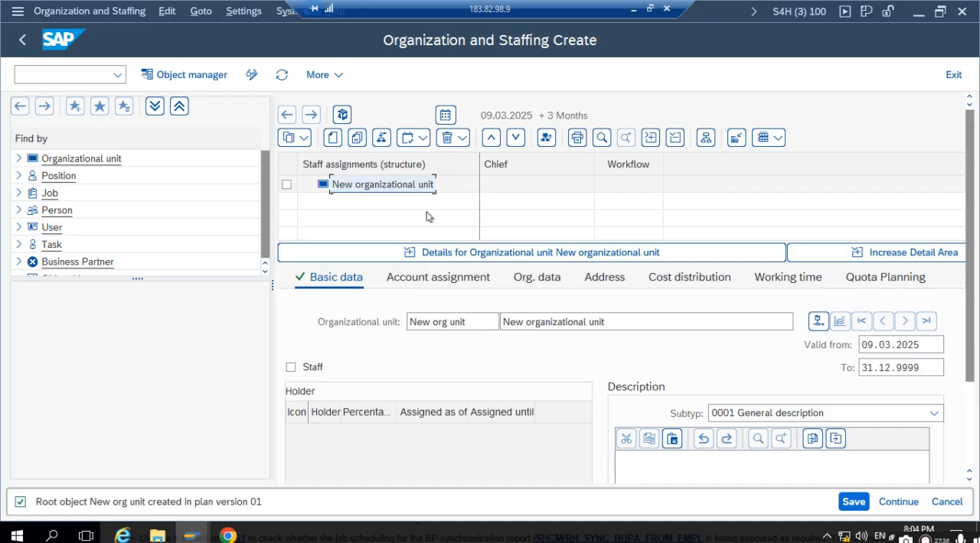
left_click_drag(473, 318, 232, 310)
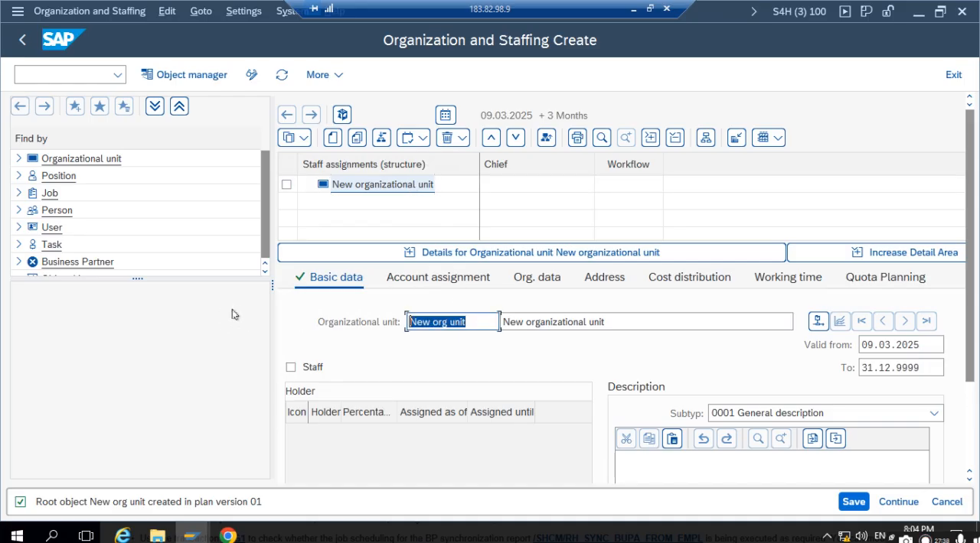
type("PUR")
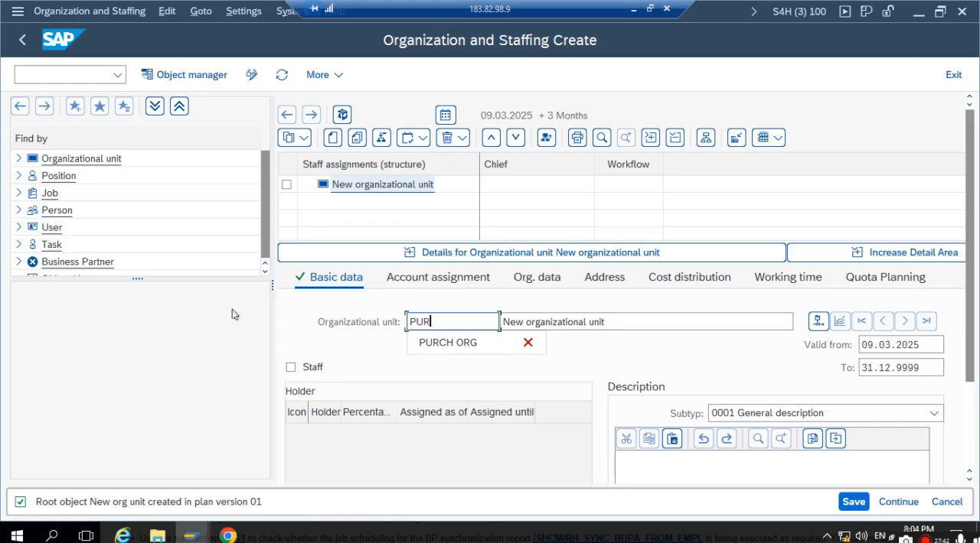
key("BackSpace")
key("BackSpace")
key("BackSpace")
- Try to create a subordinate organizational unit under the root unit with the relationship Is line supervisor of
left_click(361, 187)
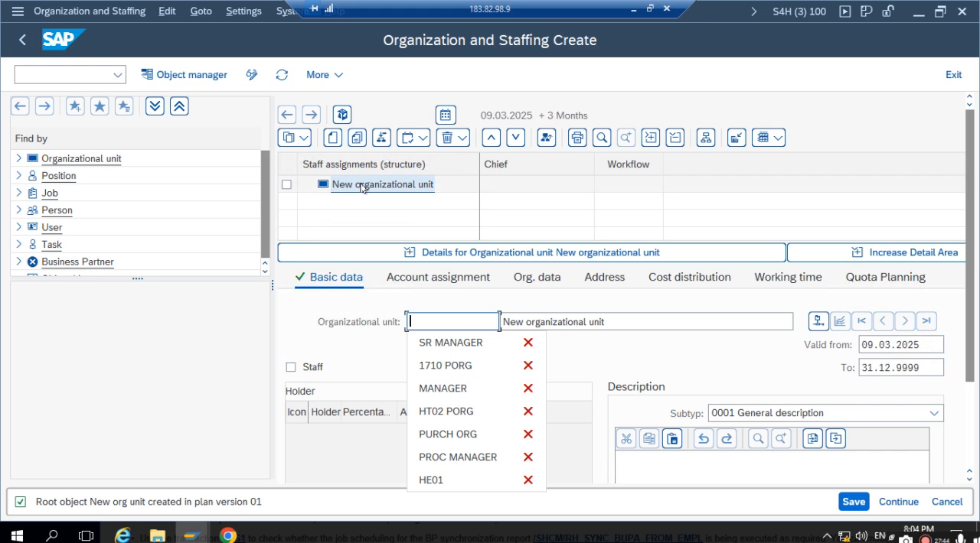
left_click(333, 137)
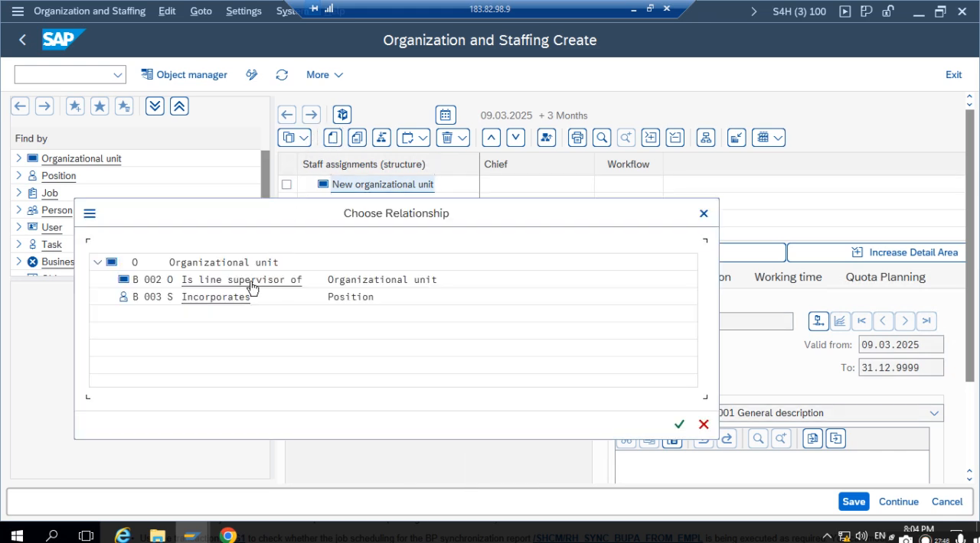
double_click(366, 281)
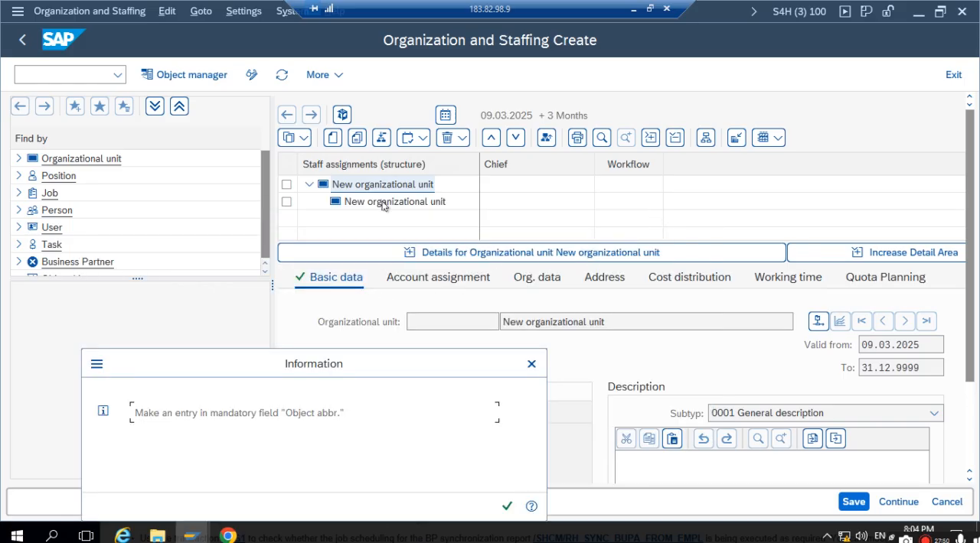
left_click(531, 365)
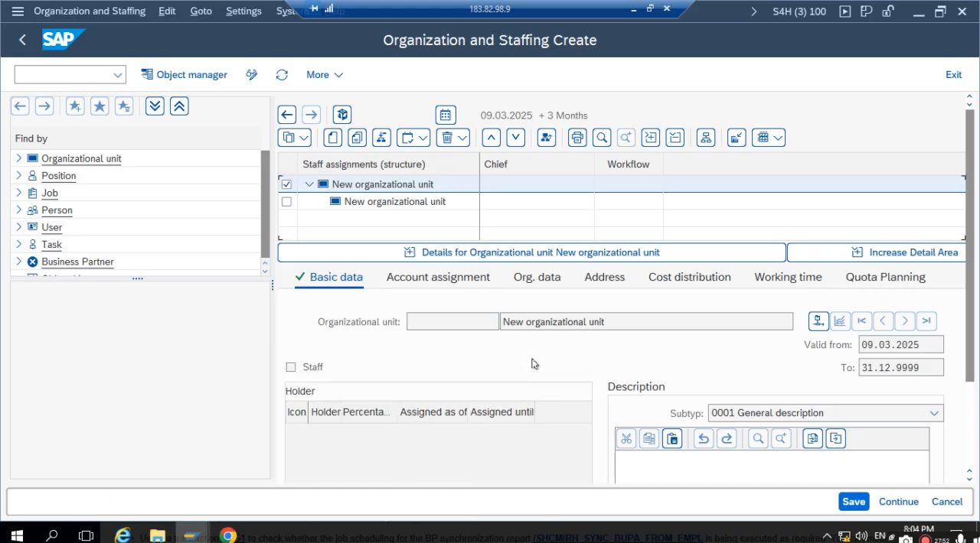
- Delete the subordinate organizational unit object beneath the root unit
left_click(362, 204)
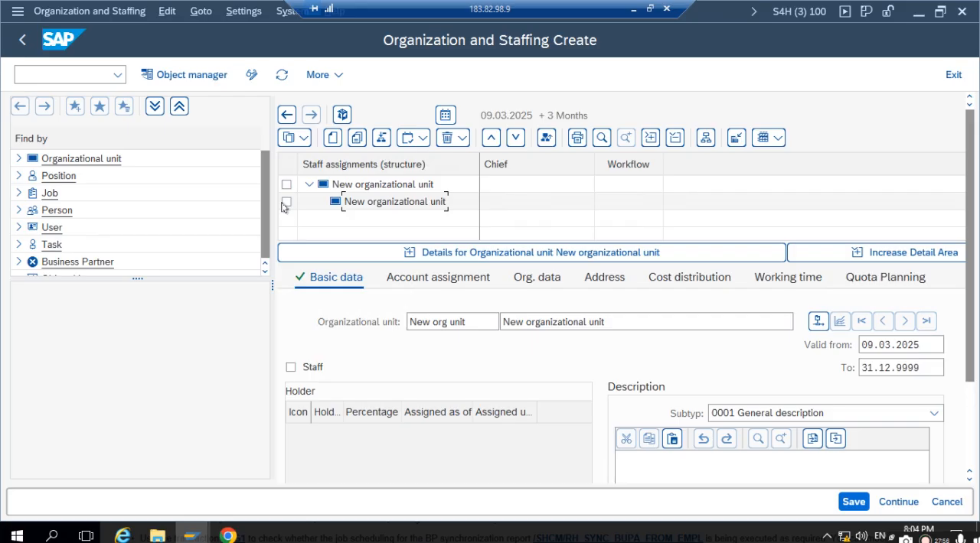
left_click(287, 202)
left_click(448, 139)
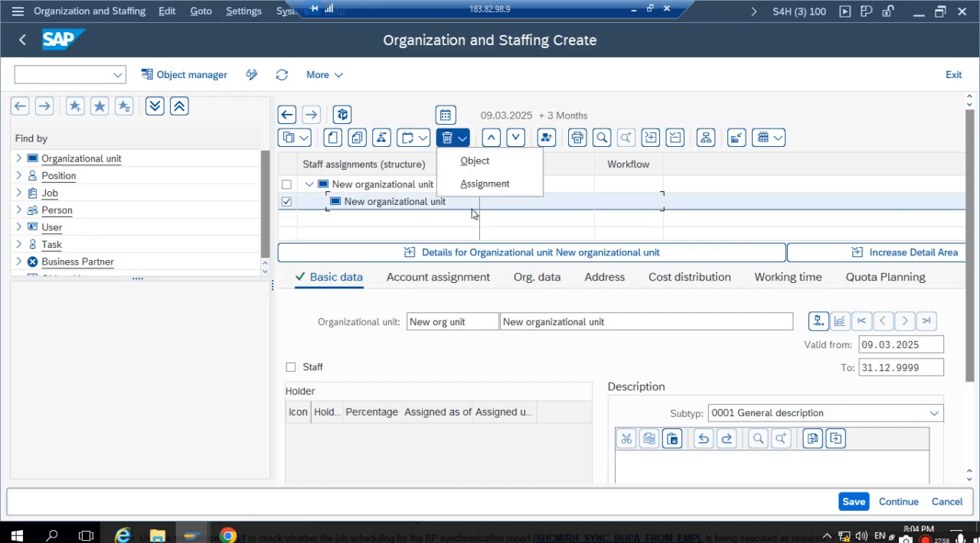
left_click(456, 168)
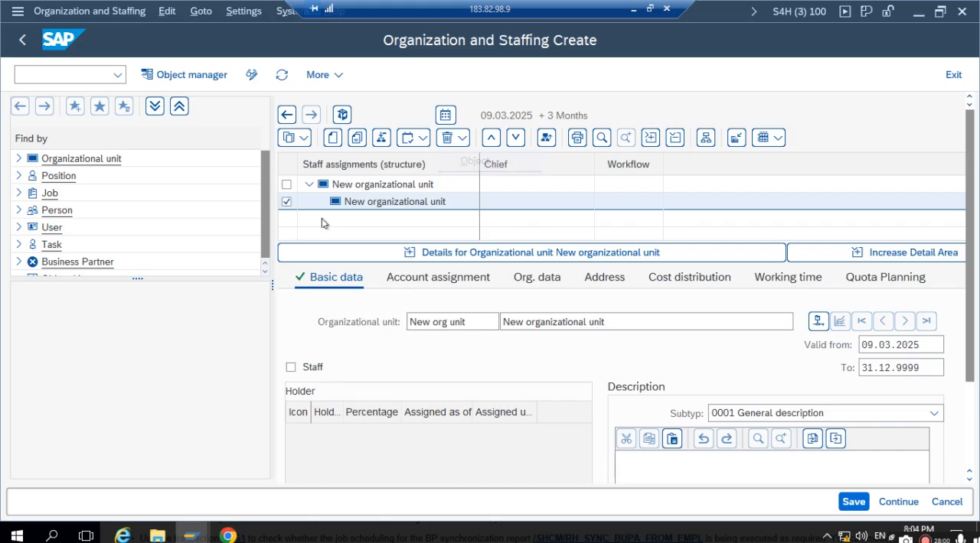
- Set both the abbreviation and the name of the root organizational unit to 1711 PORG
left_click(343, 188)
left_click_drag(479, 321, 324, 318)
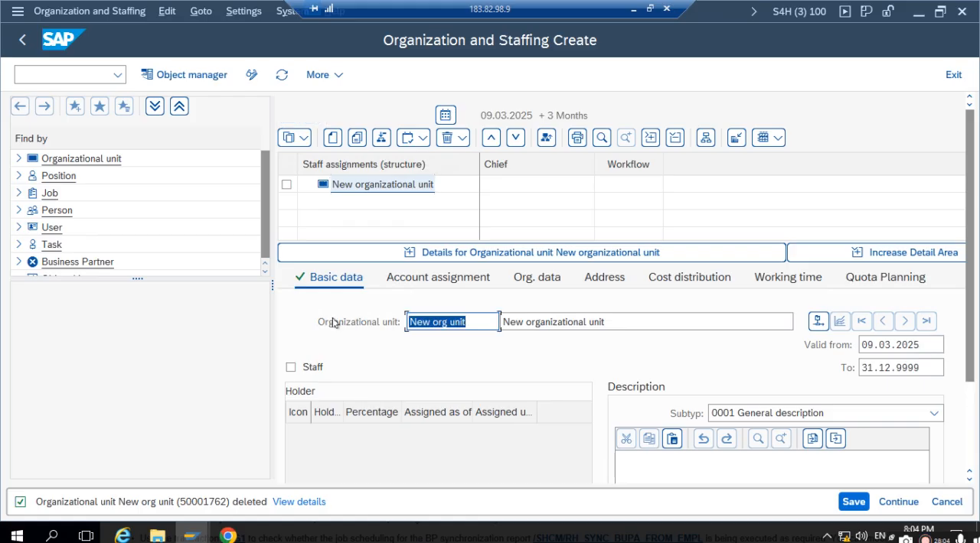
type("1711 PORG")
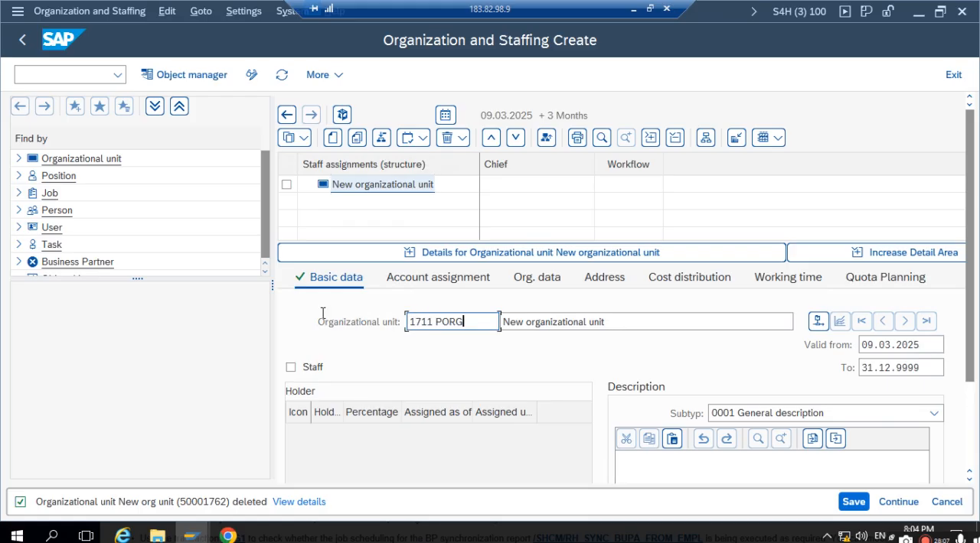
key("Tab")
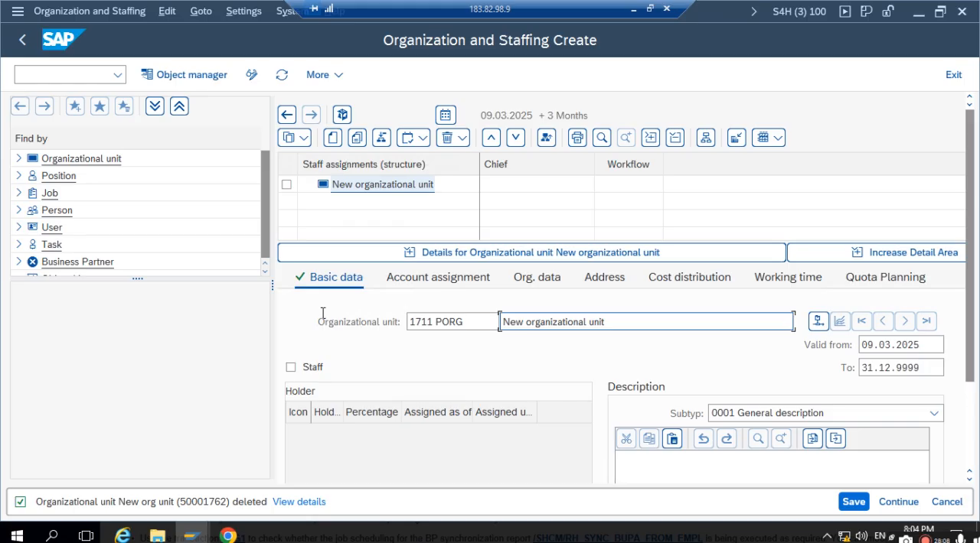
left_click_drag(626, 322, 441, 315)
type("1711 PORG")
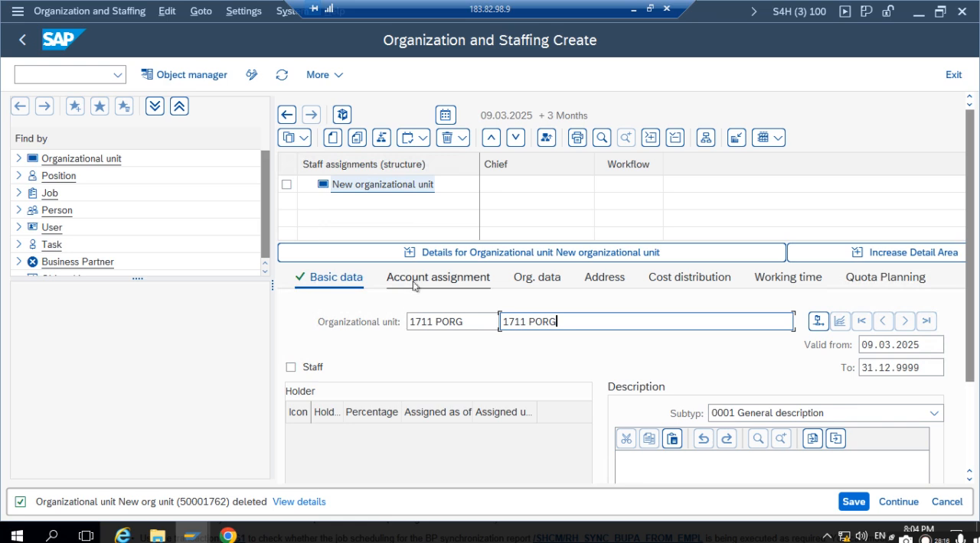
- In the account assignment of 1711 PORG, set company code, personnel area and personnel subarea to 1711
left_click(413, 283)
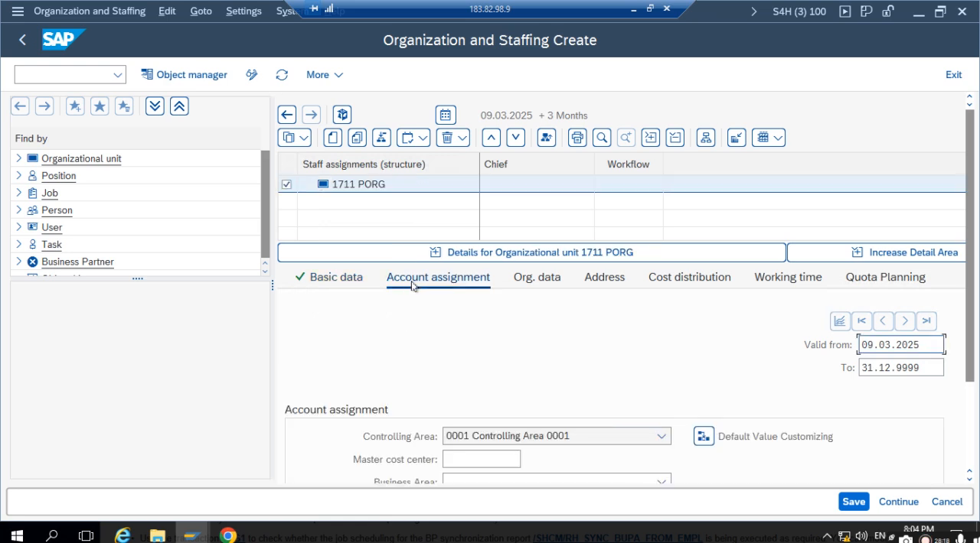
scroll(463, 344, "down", 3)
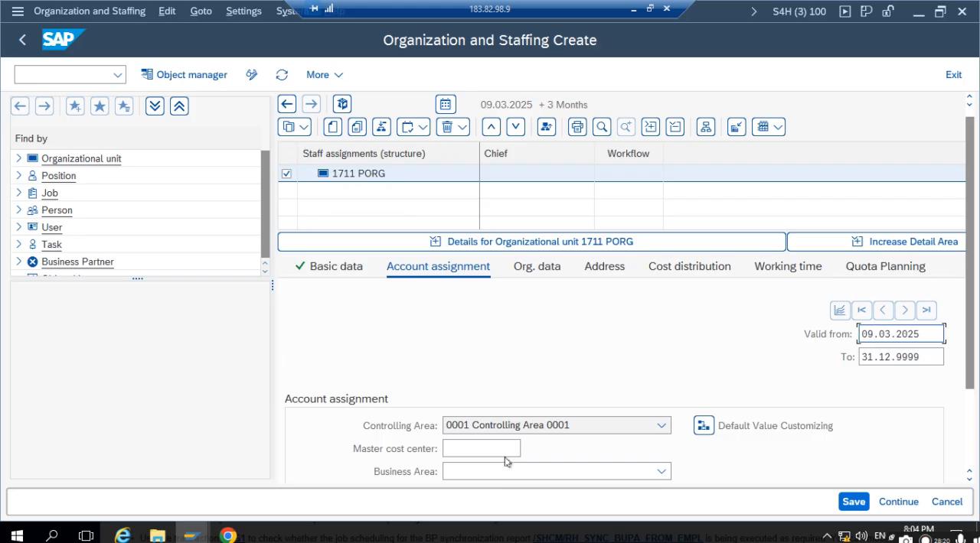
scroll(515, 444, "down", 1)
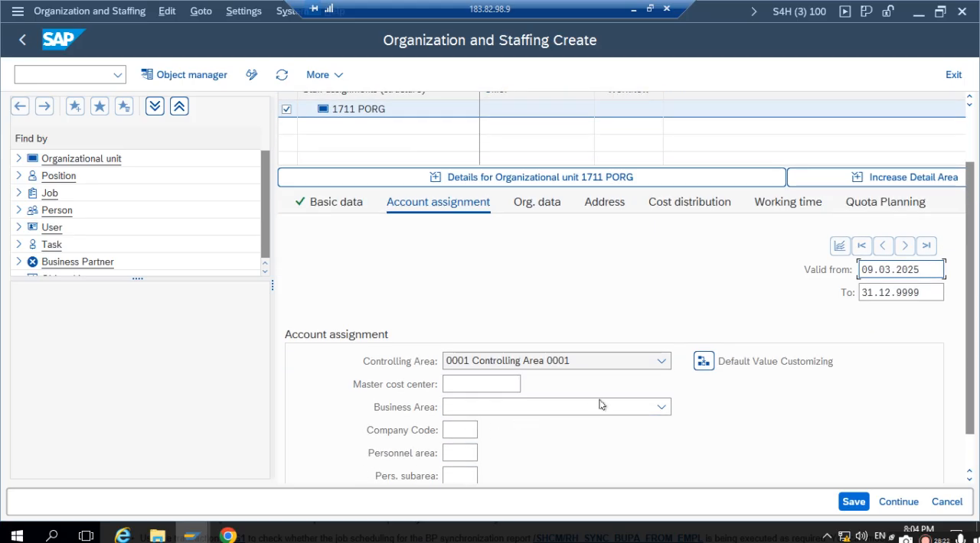
scroll(405, 458, "down", 2)
left_click(449, 397)
type("1711")
key("Tab")
type("1711")
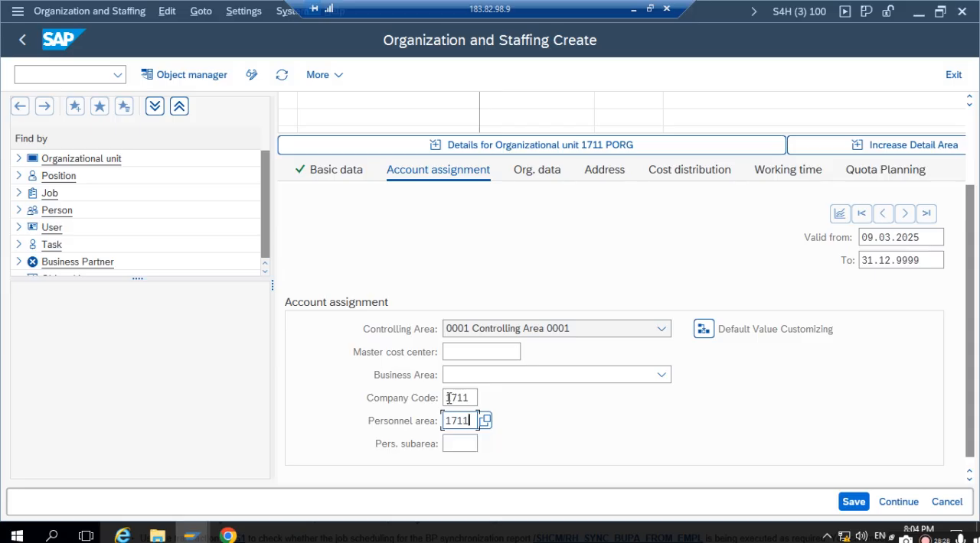
key("Tab")
type("1711")
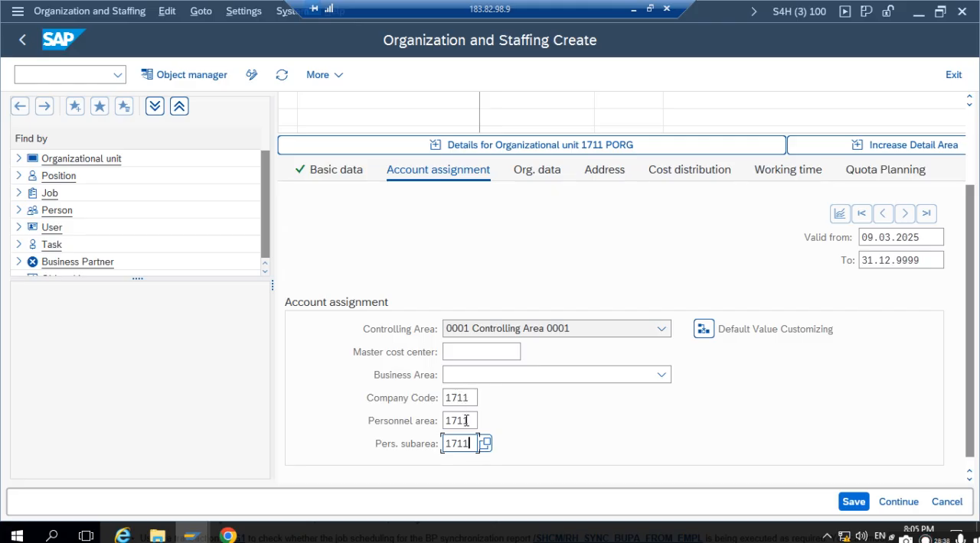
- Assign business area 0001 to organizational unit 1711 PORG and save it under the customizing request HR MM SETTING
left_click(546, 375)
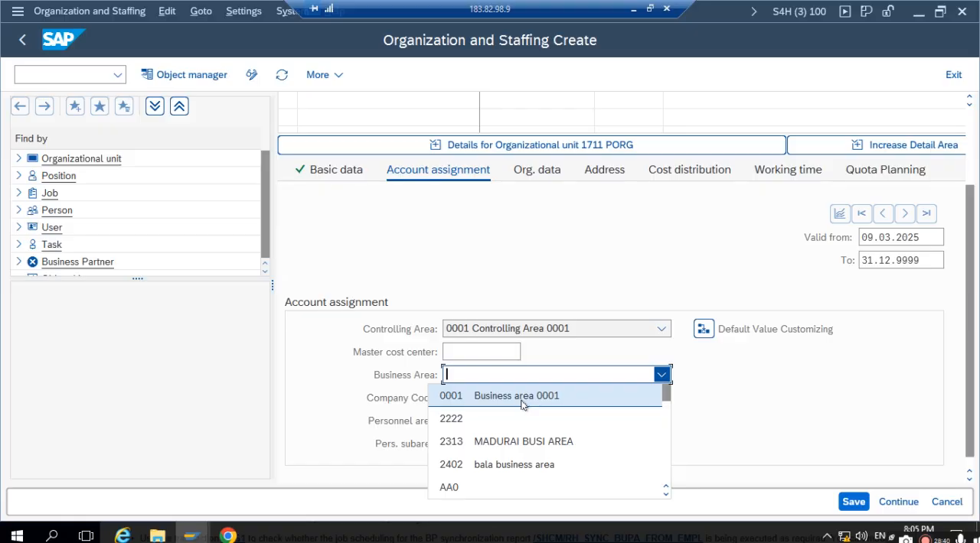
left_click(522, 404)
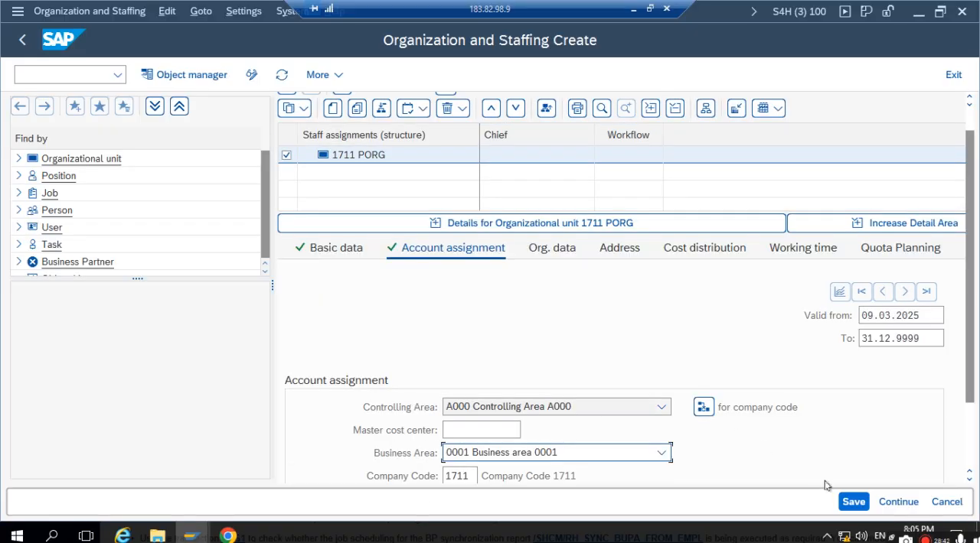
left_click(850, 504)
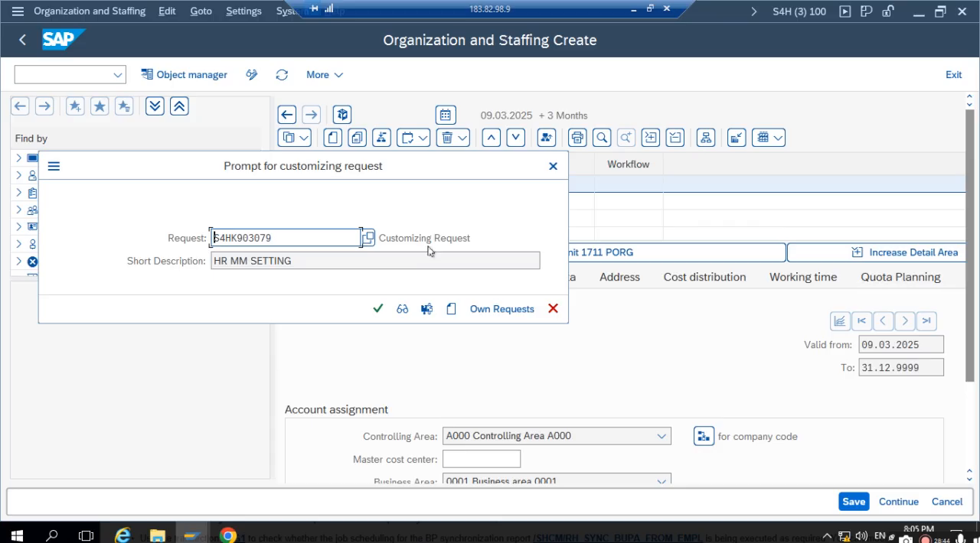
left_click(378, 309)
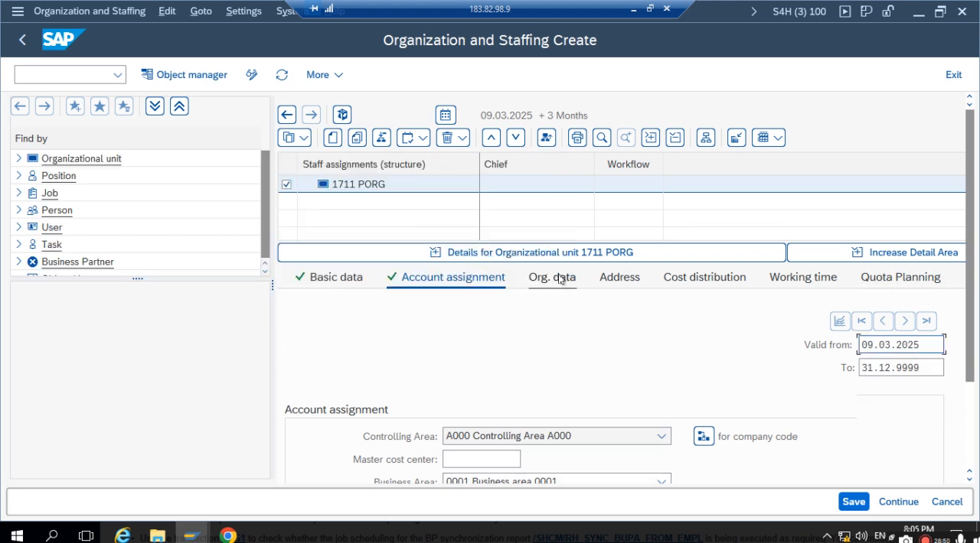
- Examine the organizational data details of unit 1711 PORG, including its business partner assignment
left_click(560, 279)
scroll(540, 323, "down", 1)
scroll(533, 338, "down", 2)
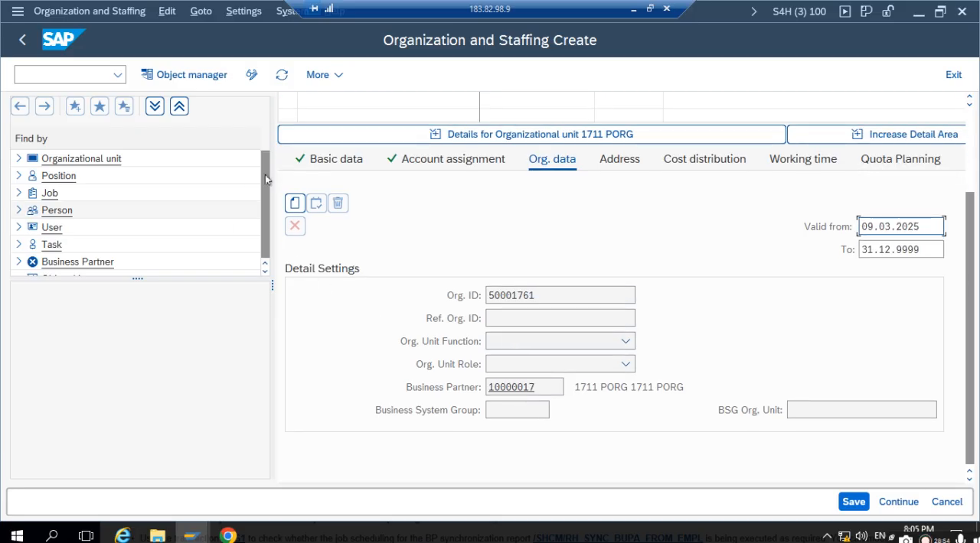
scroll(323, 184, "up", 2)
scroll(323, 183, "up", 2)
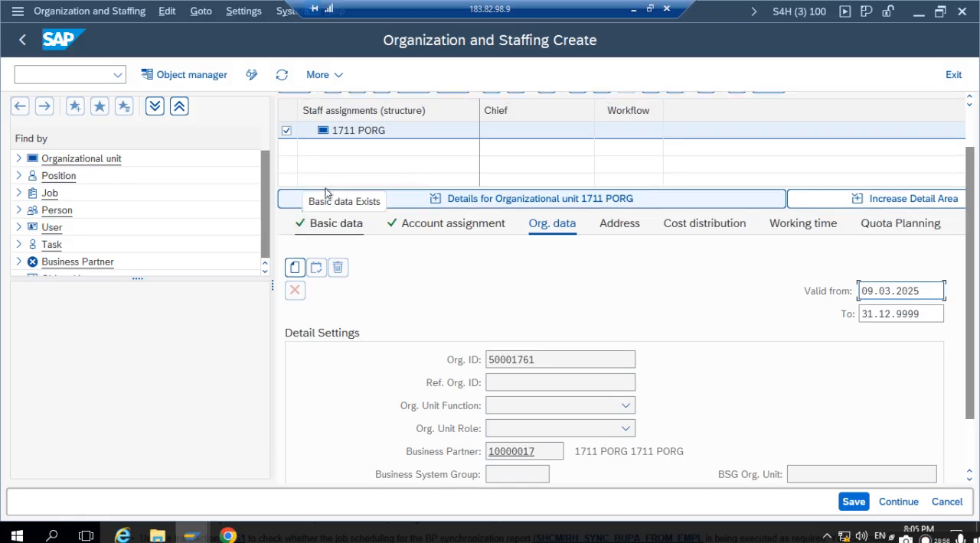
- Create a new position beneath organizational unit 1711 PORG
left_click(373, 142)
left_click(290, 142)
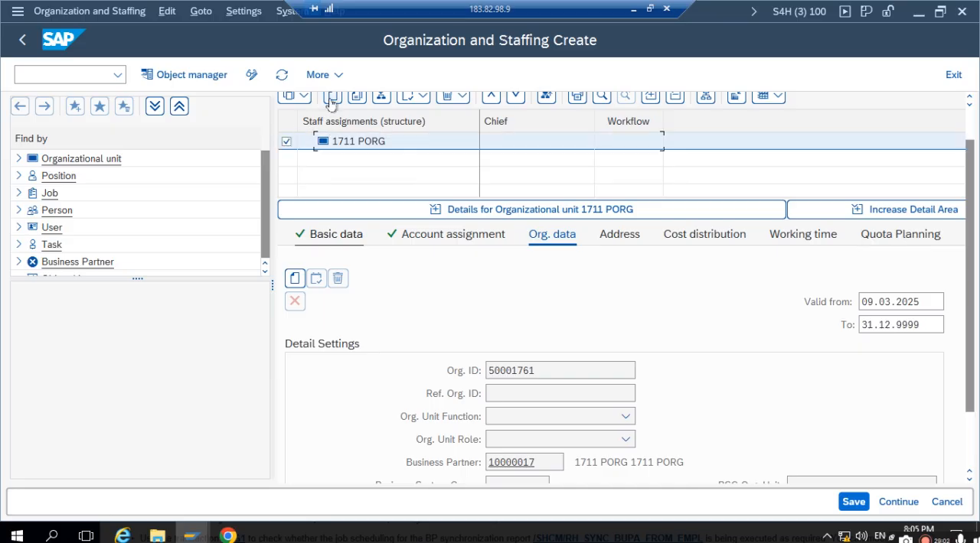
left_click(332, 96)
left_click(340, 297)
left_click(238, 300)
double_click(238, 300)
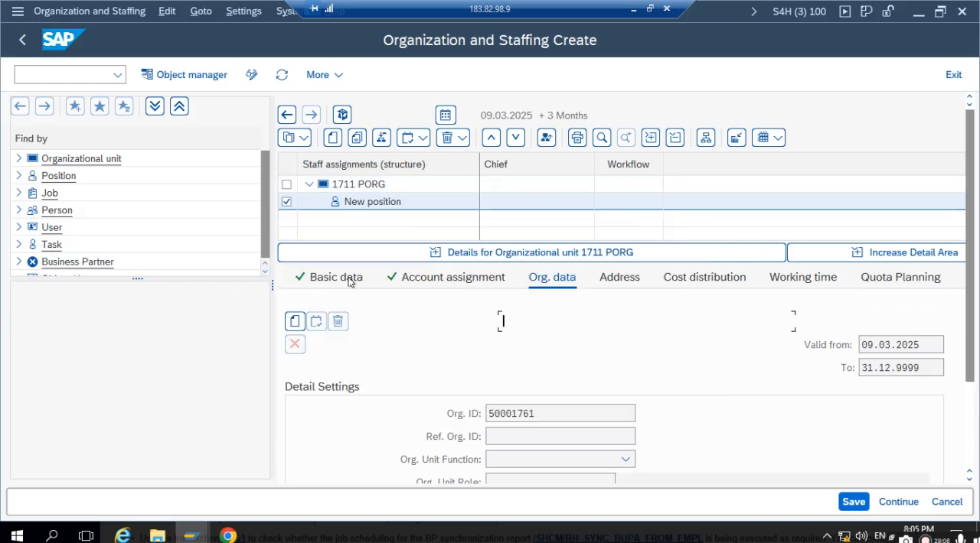
- Set both the abbreviation and the name of the new position to MANAGER
left_click_drag(477, 297, 306, 300)
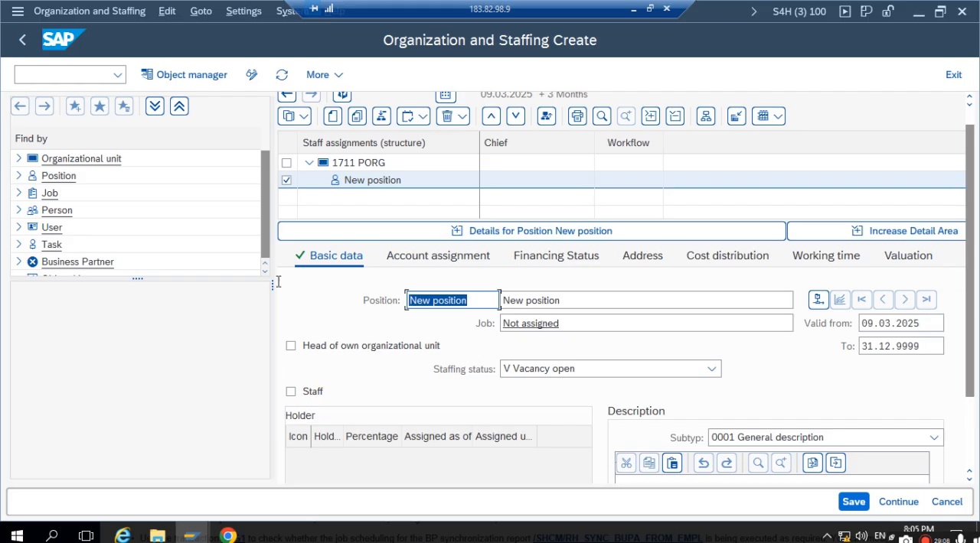
type("MANAGER")
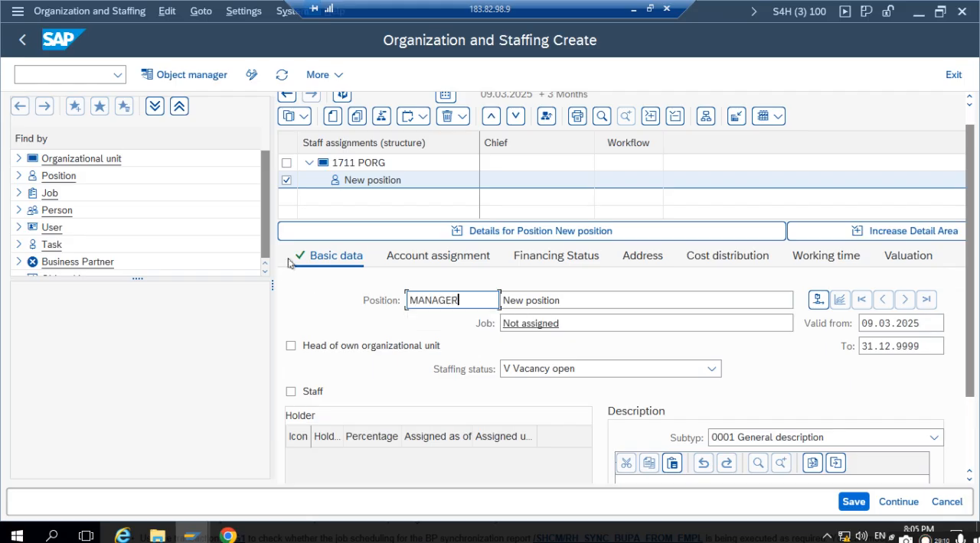
key("Tab")
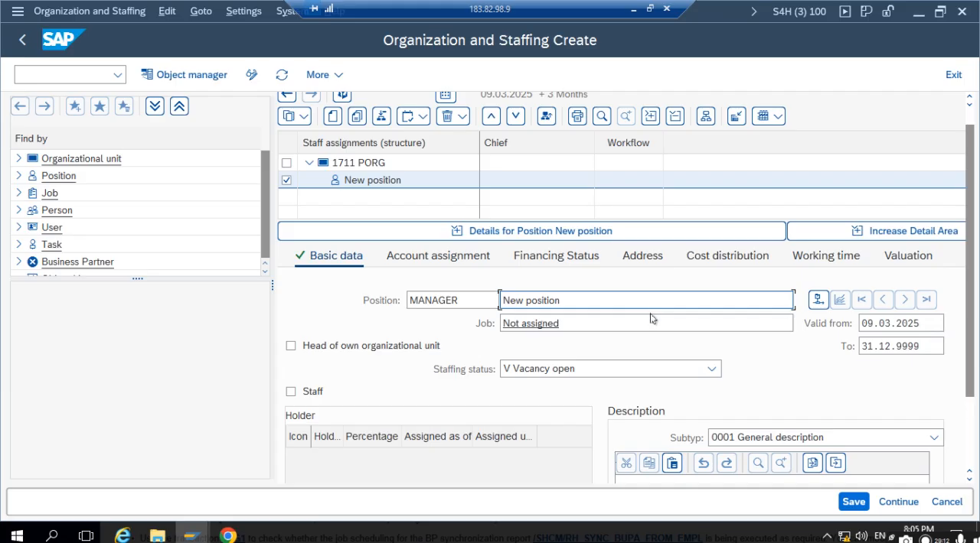
left_click_drag(612, 306, 415, 314)
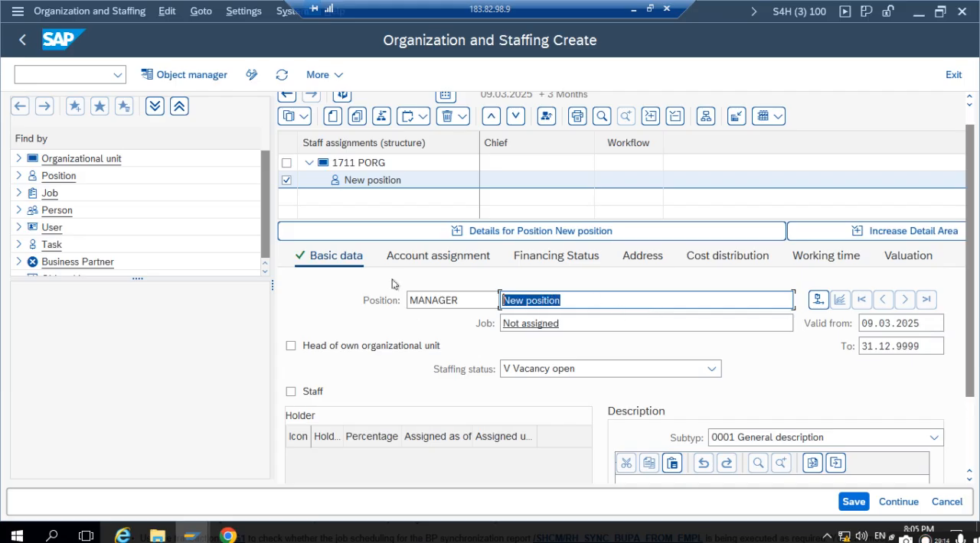
type("MANAGER")
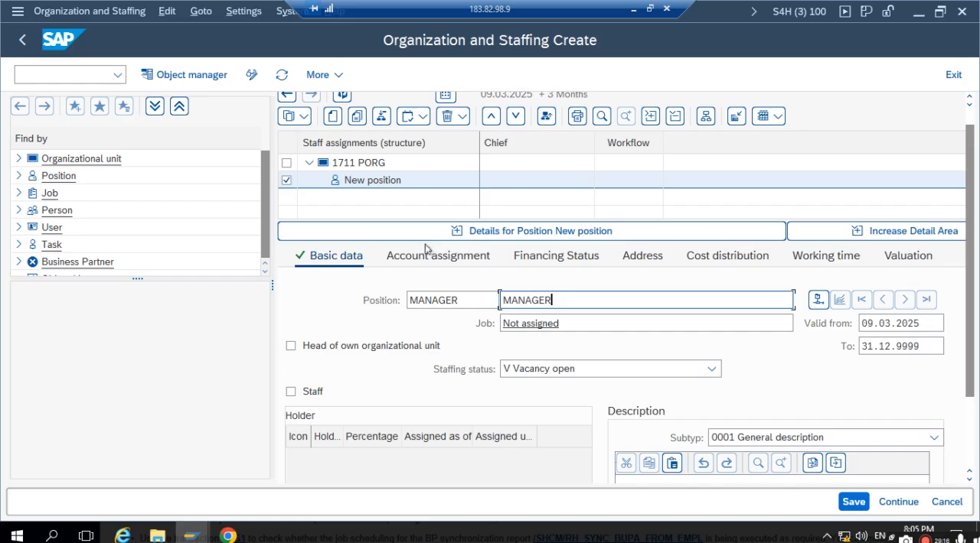
- In the account assignment of the MANAGER position, set the business area to 0001
scroll(426, 248, "down", 5)
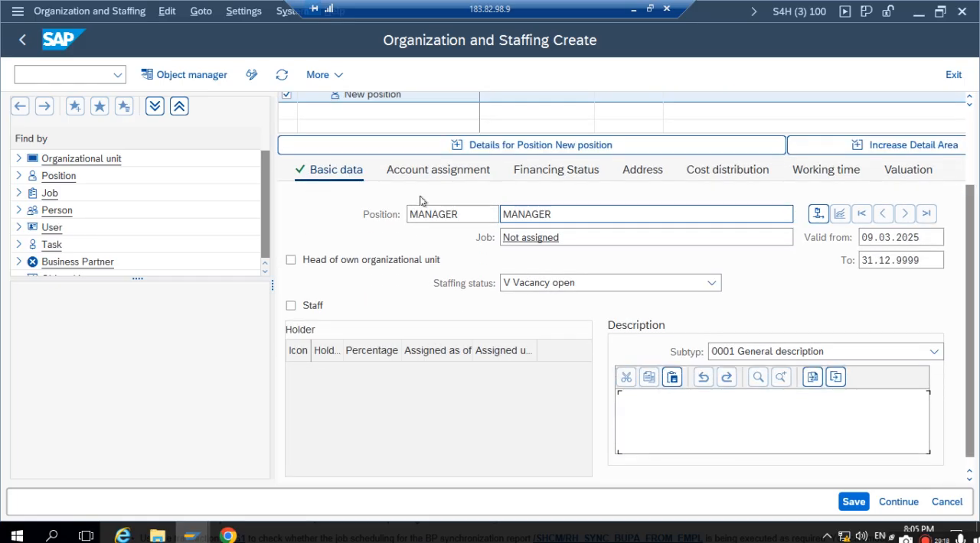
left_click(432, 168)
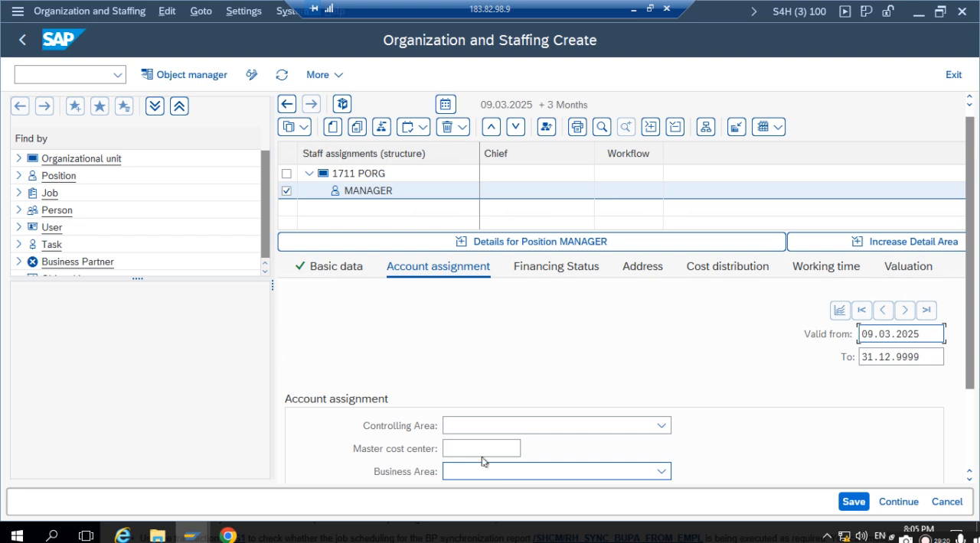
left_click(494, 430)
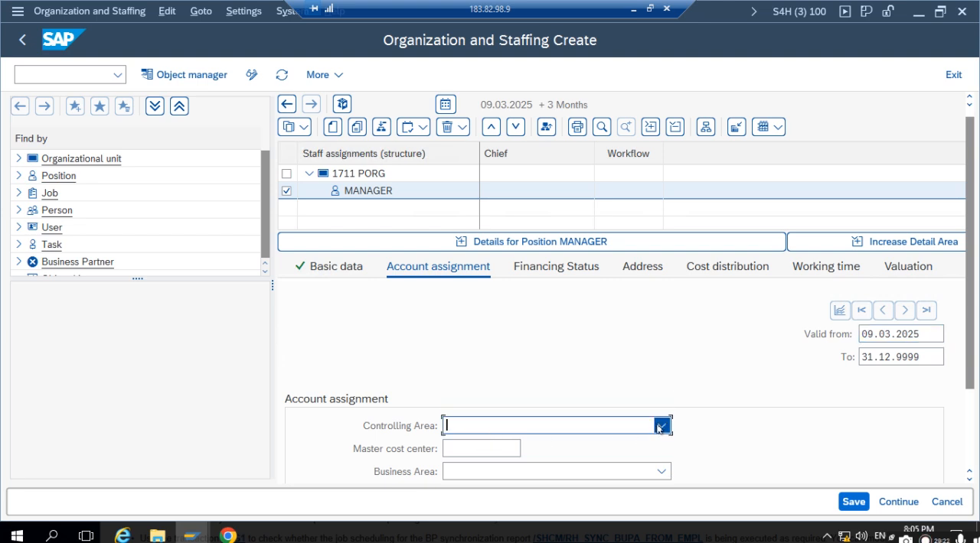
scroll(651, 448, "down", 3)
left_click(554, 414)
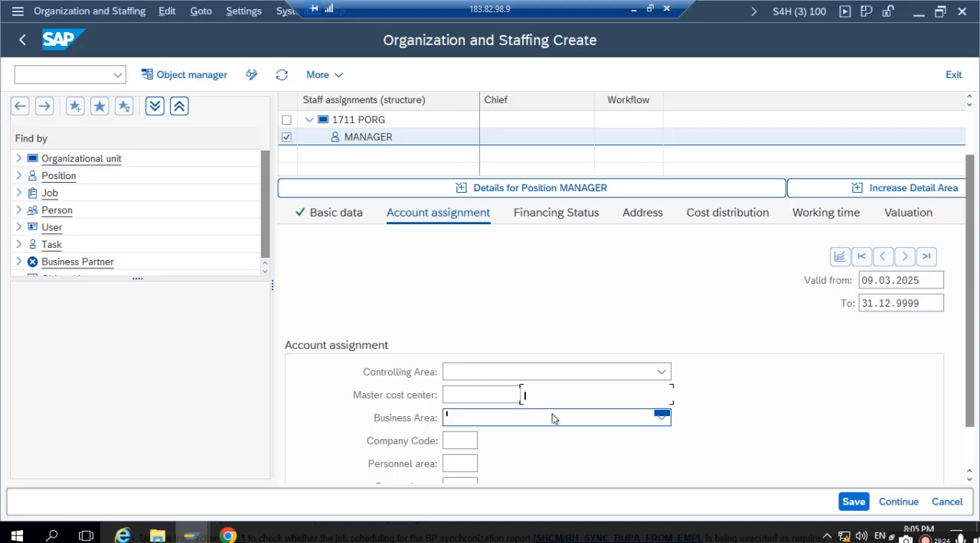
left_click(501, 440)
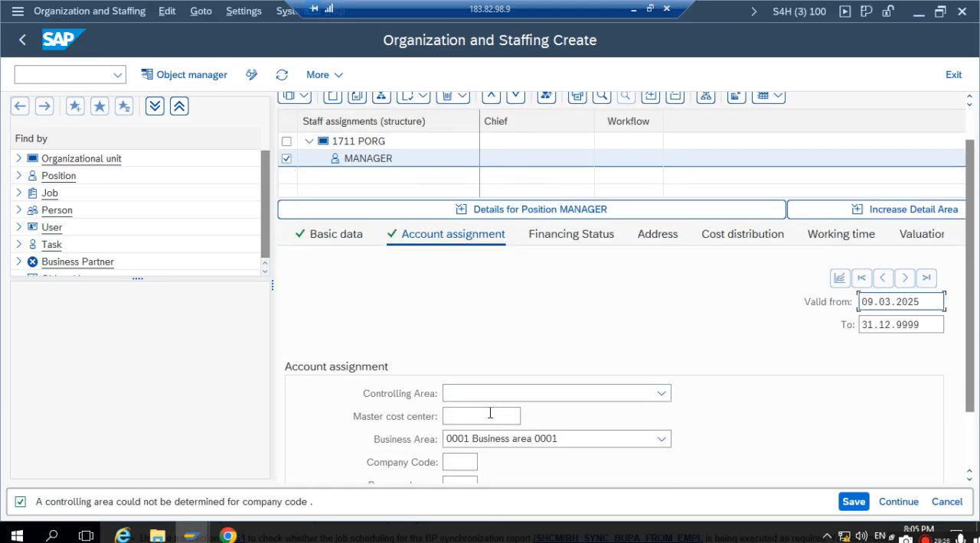
- Set the MANAGER position's company code, personnel area and personnel subarea to 1711, and save under the customizing request HR MM SETTING
scroll(969, 342, "down", 3)
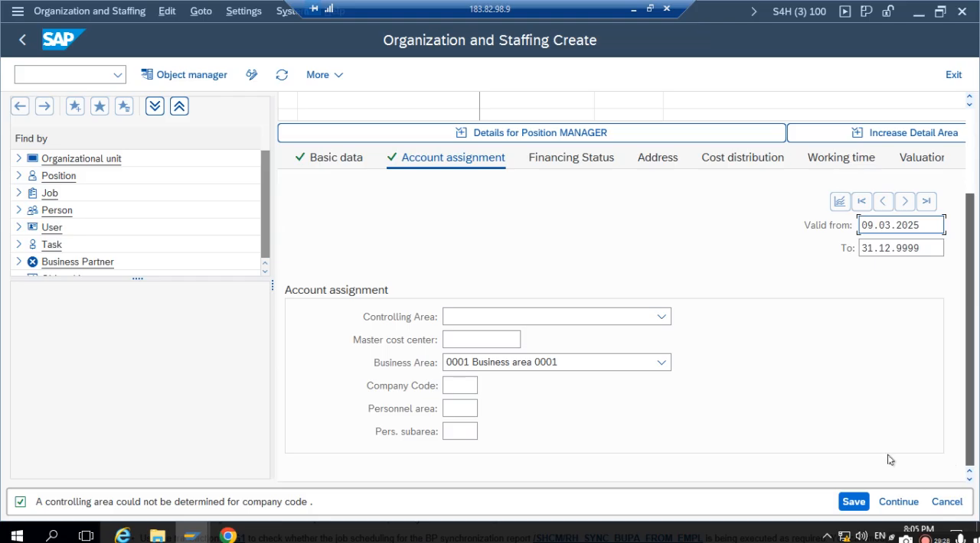
left_click(471, 386)
type("1711")
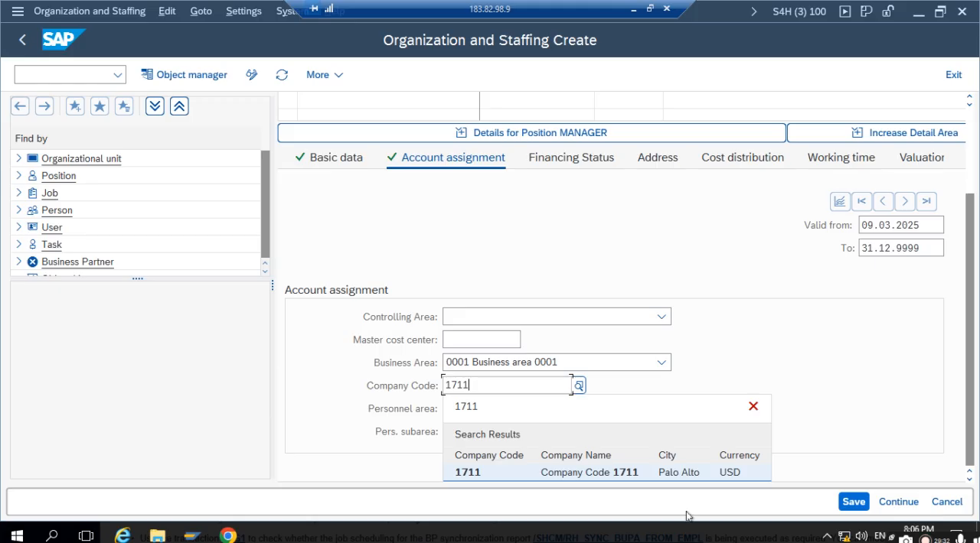
left_click(547, 471)
left_click(459, 407)
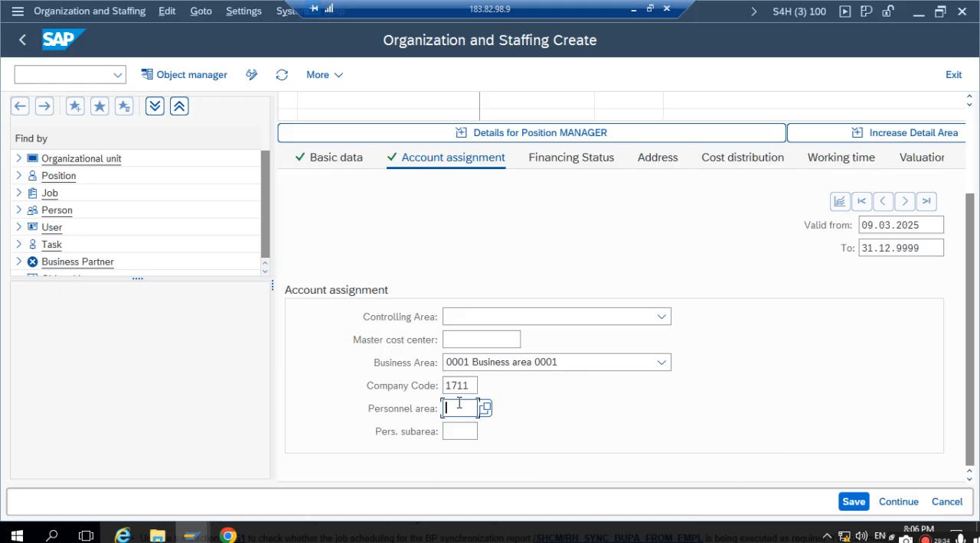
type("1711")
left_click(452, 431)
type("1711")
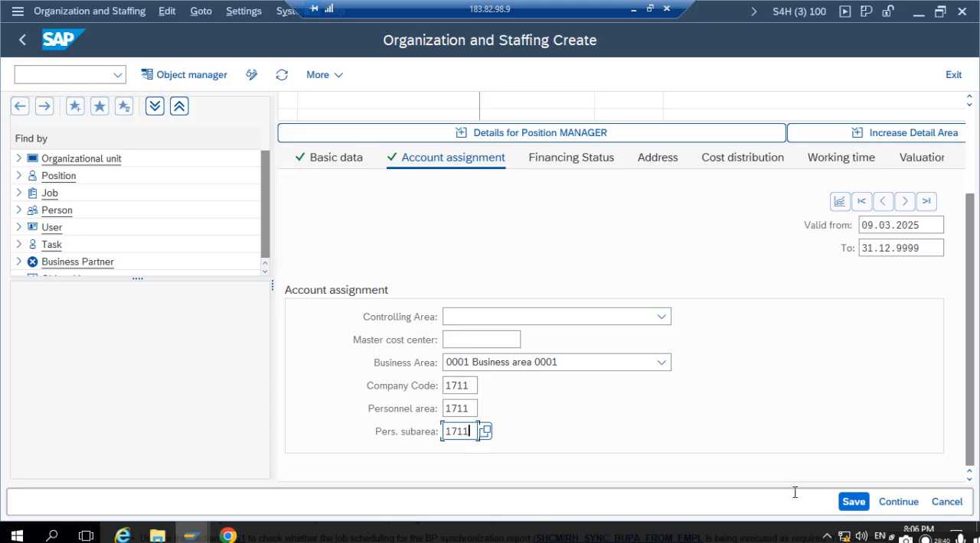
left_click(854, 505)
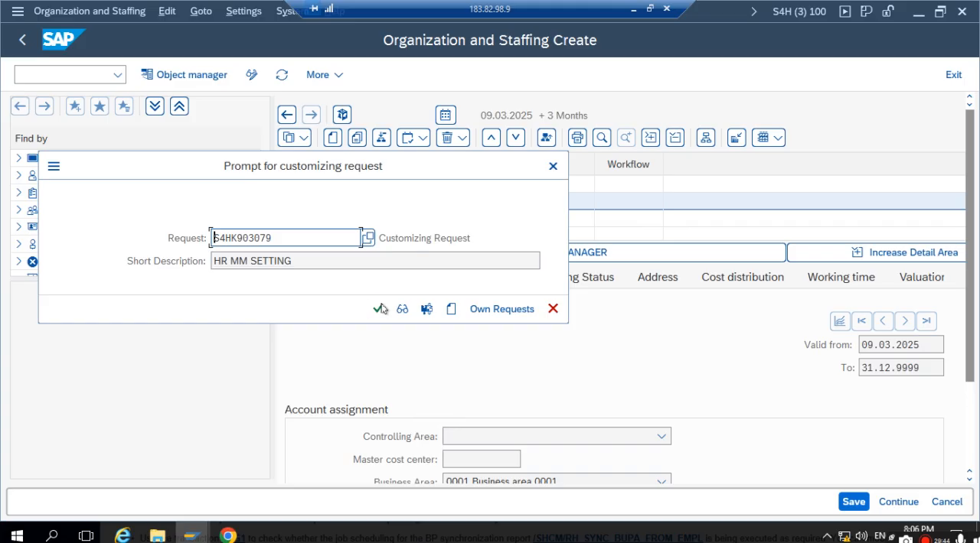
left_click(378, 309)
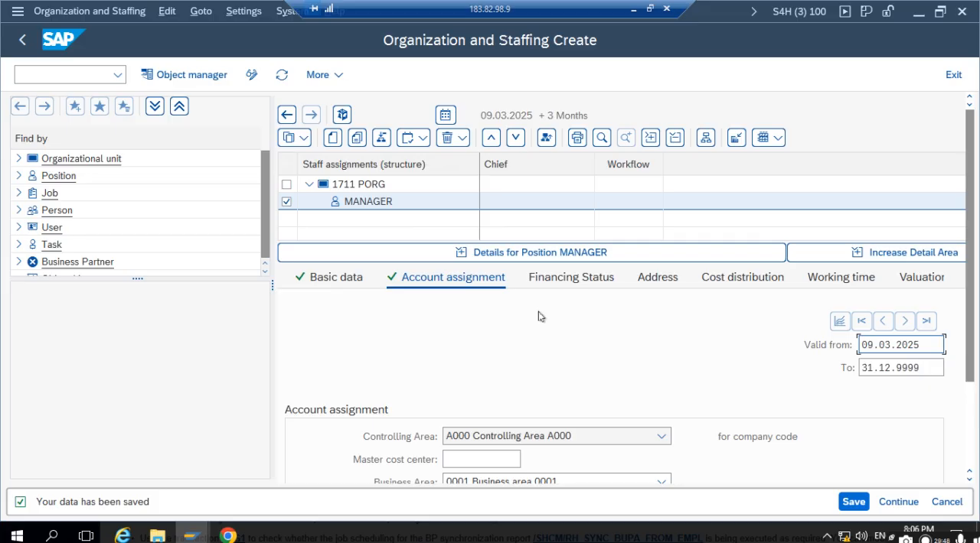
- Review the MANAGER position's basic data, account assignment, financing status and address details
scroll(544, 452, "down", 1)
left_click(601, 228)
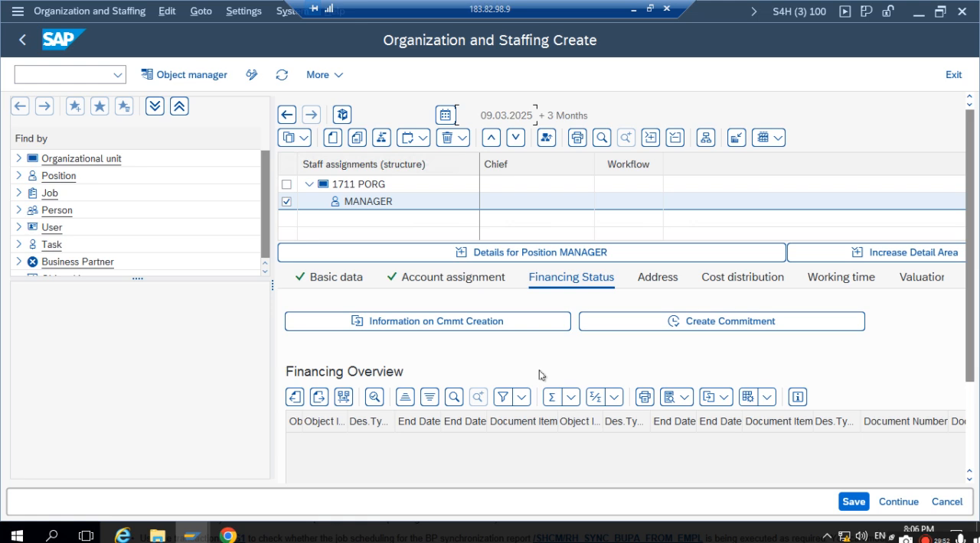
left_click(357, 279)
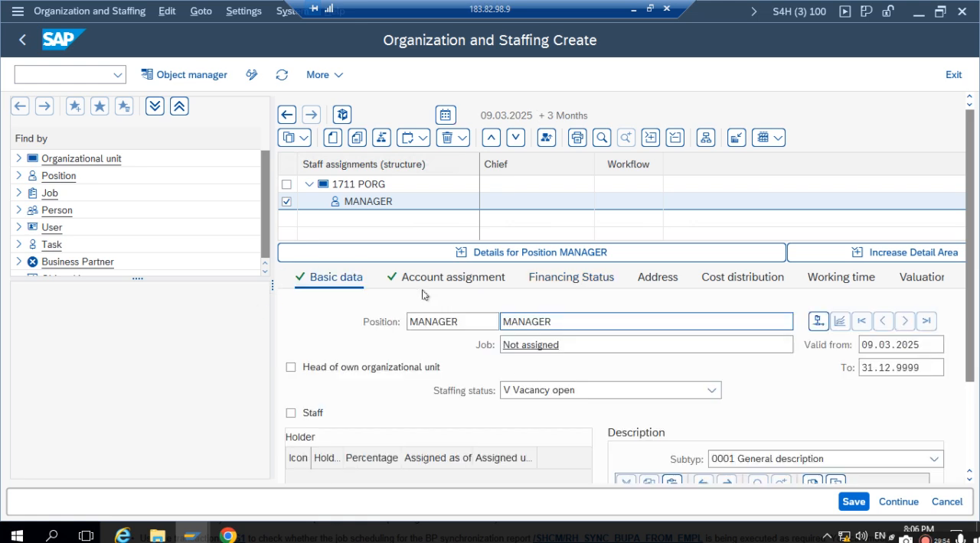
scroll(457, 376, "down", 1)
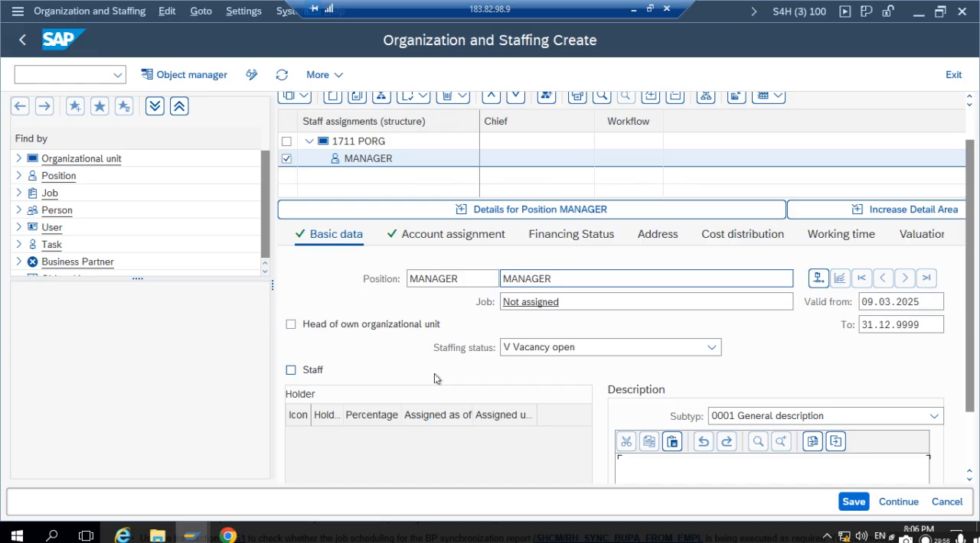
scroll(433, 376, "down", 1)
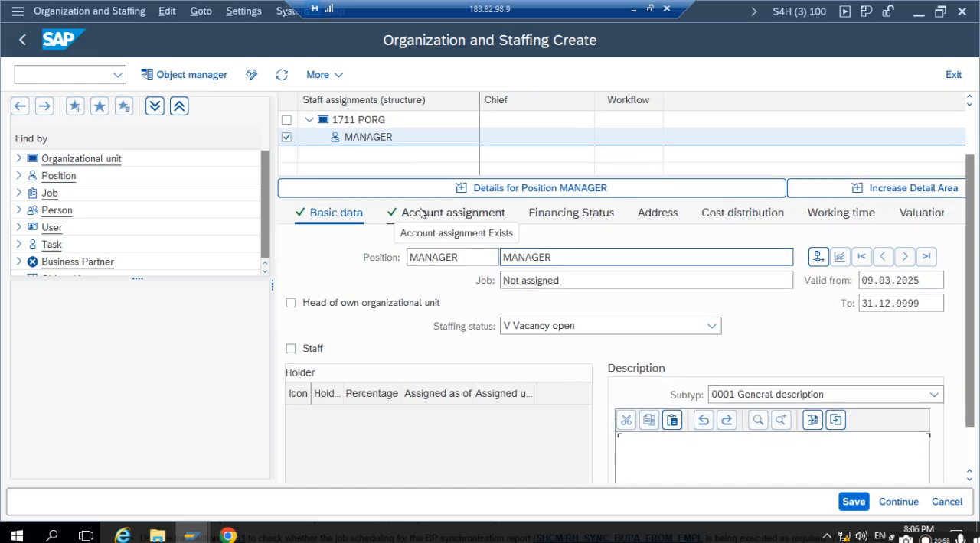
left_click(454, 213)
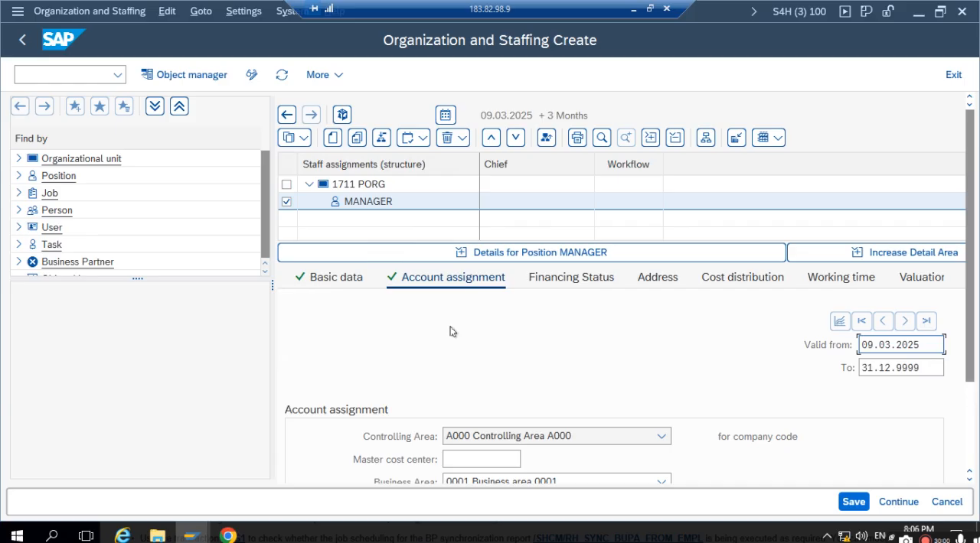
scroll(451, 334, "down", 1)
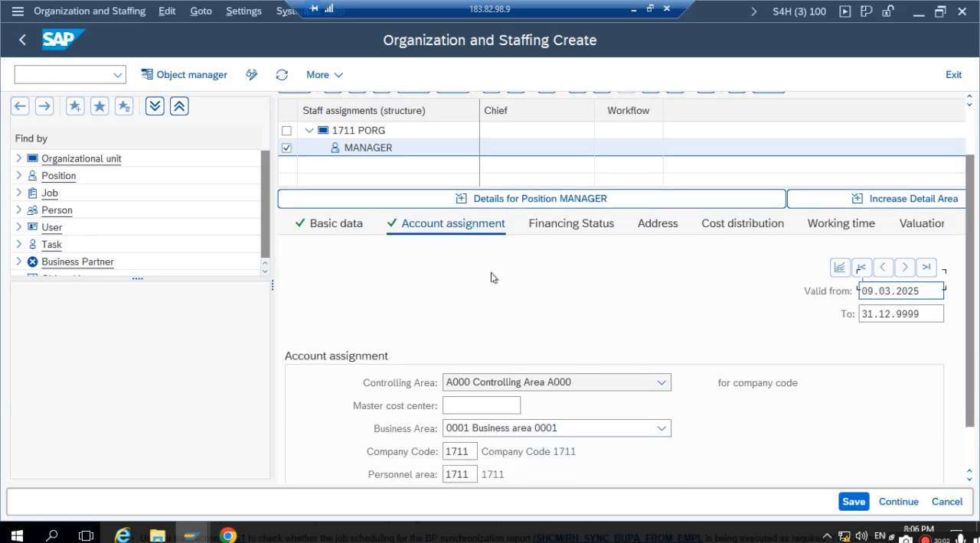
scroll(604, 205, "down", 1)
left_click(583, 180)
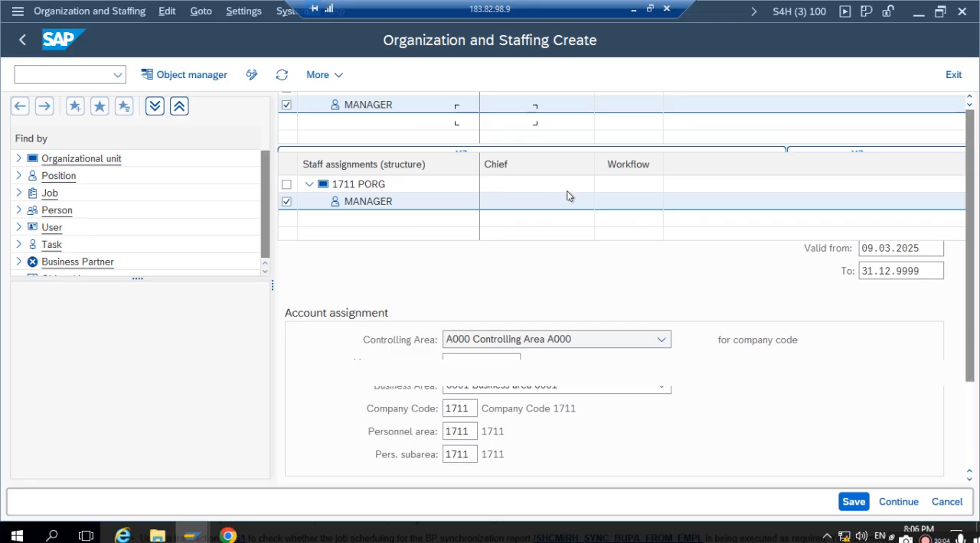
scroll(616, 321, "down", 1)
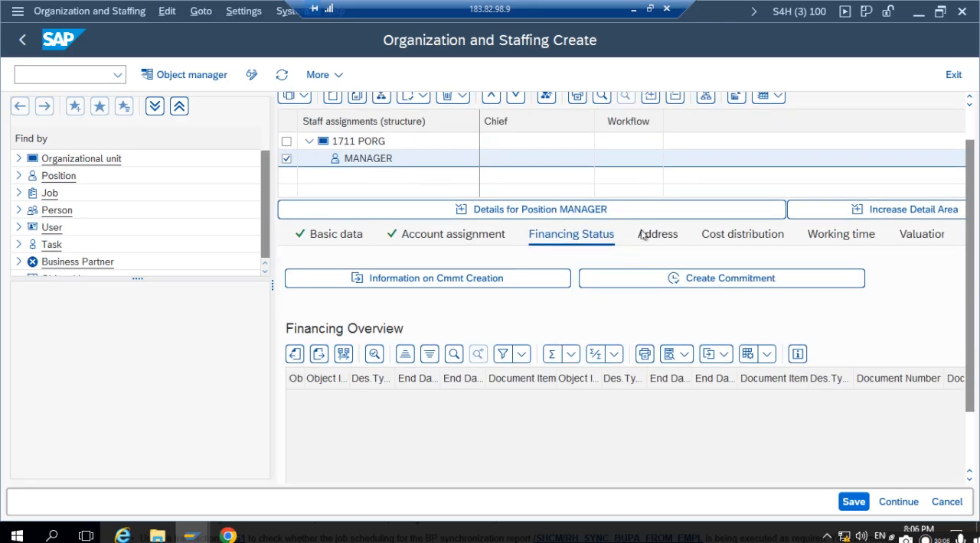
left_click(651, 235)
scroll(589, 330, "down", 2)
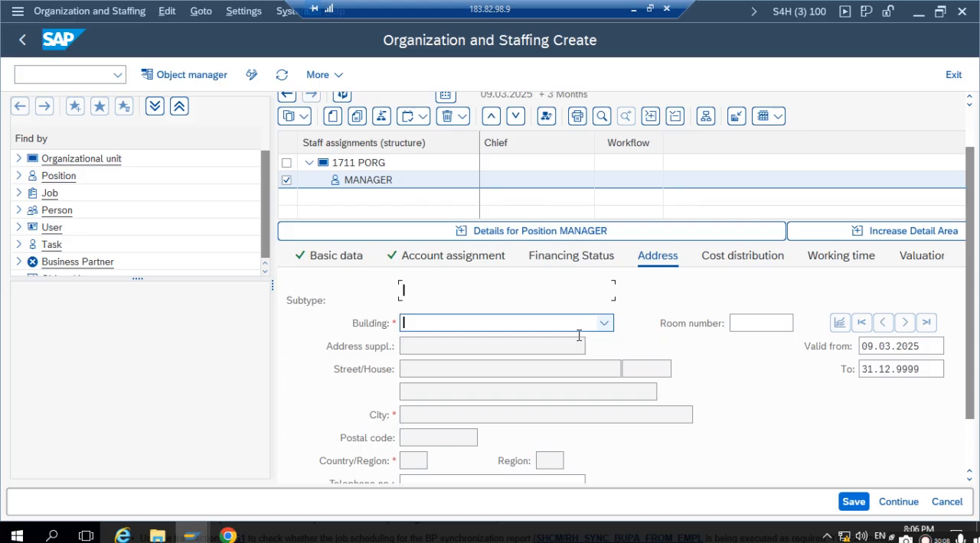
left_click(561, 175)
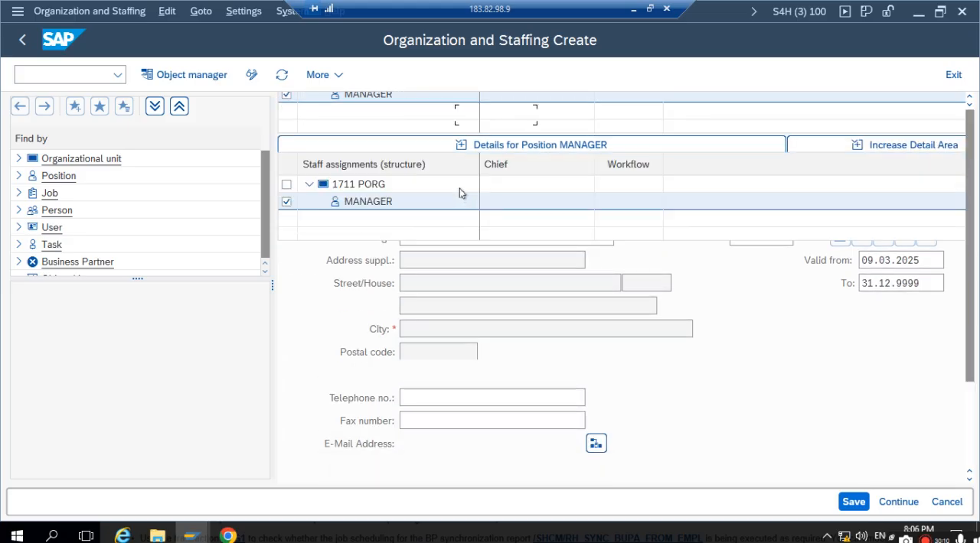
left_click(372, 204)
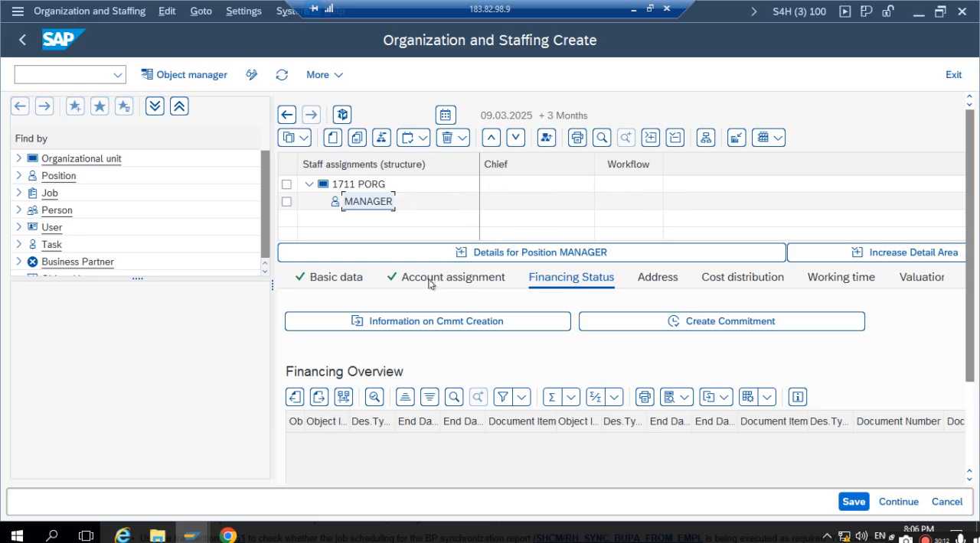
- Leave organization and staffing maintenance and open transaction PA30 to maintain HR master data
scroll(448, 326, "down", 1)
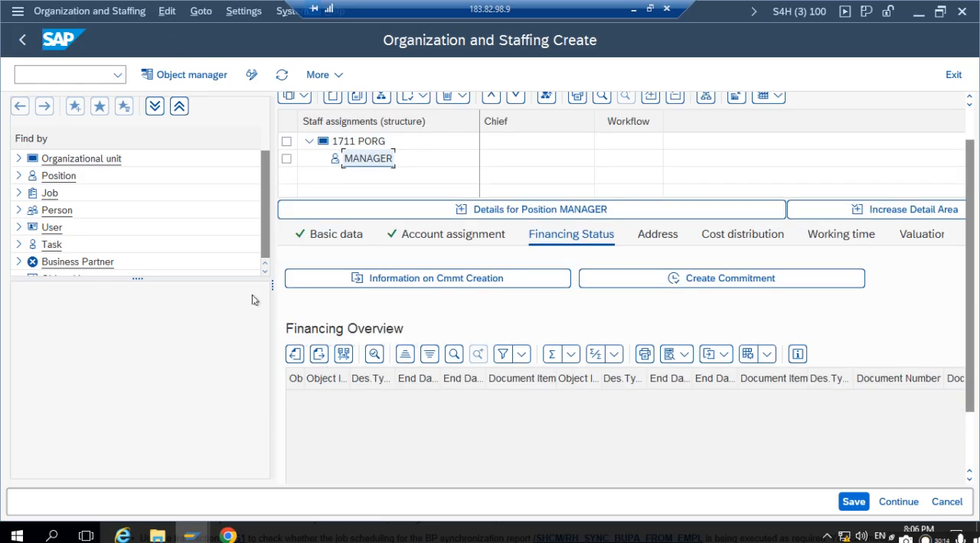
left_click(23, 40)
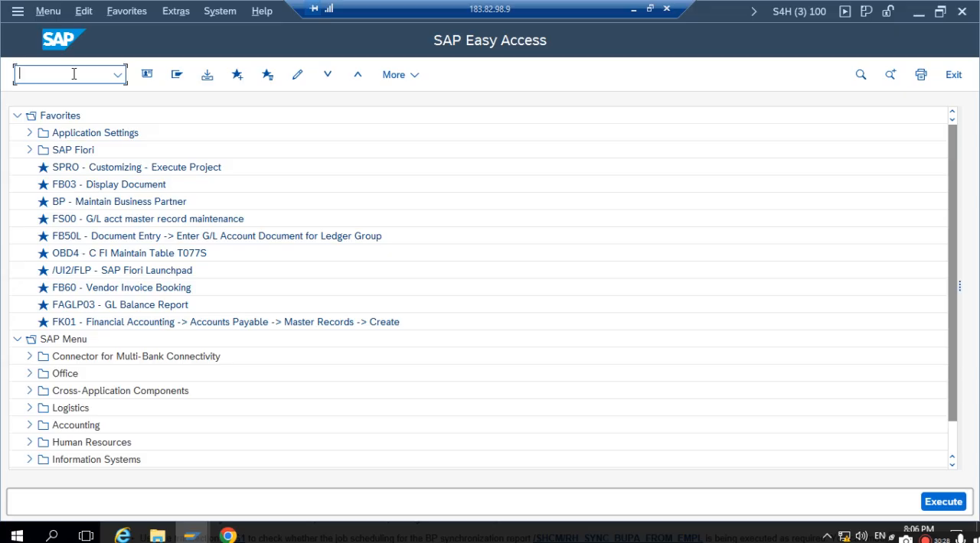
scroll(227, 267, "down", 2)
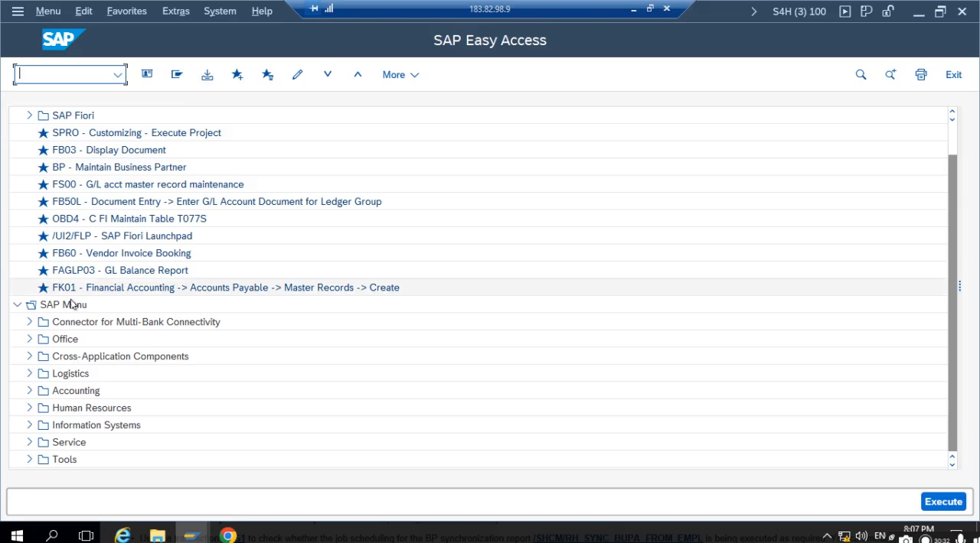
scroll(74, 310, "down", 1)
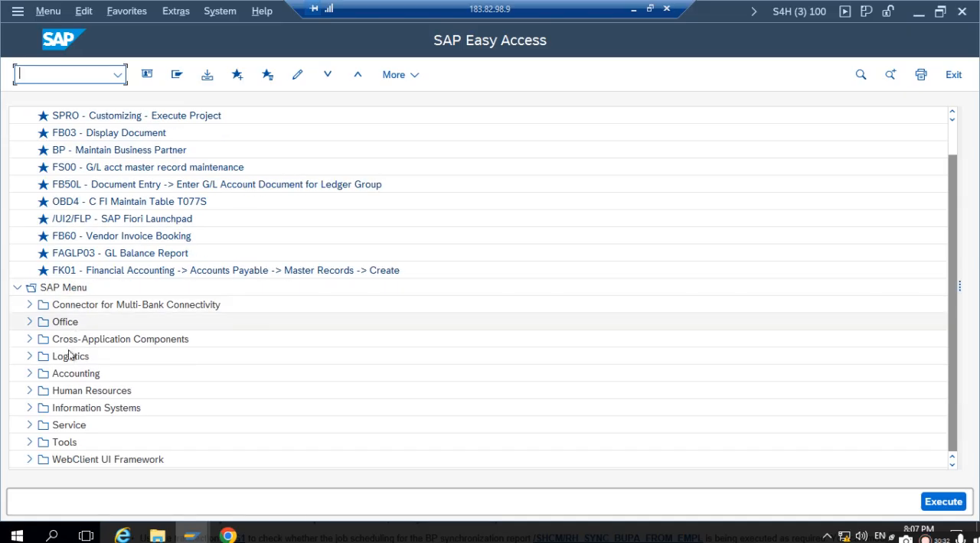
left_click(30, 391)
scroll(37, 393, "down", 2)
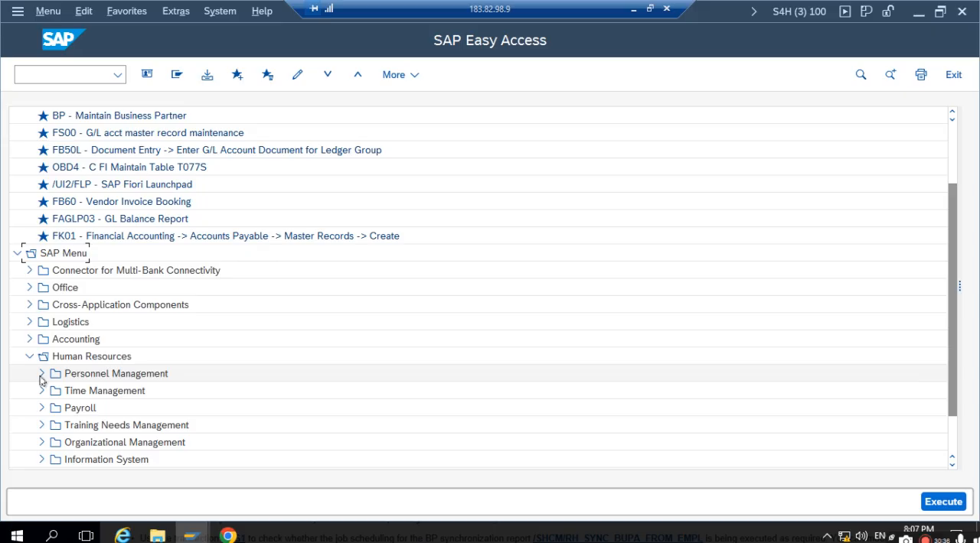
left_click(41, 374)
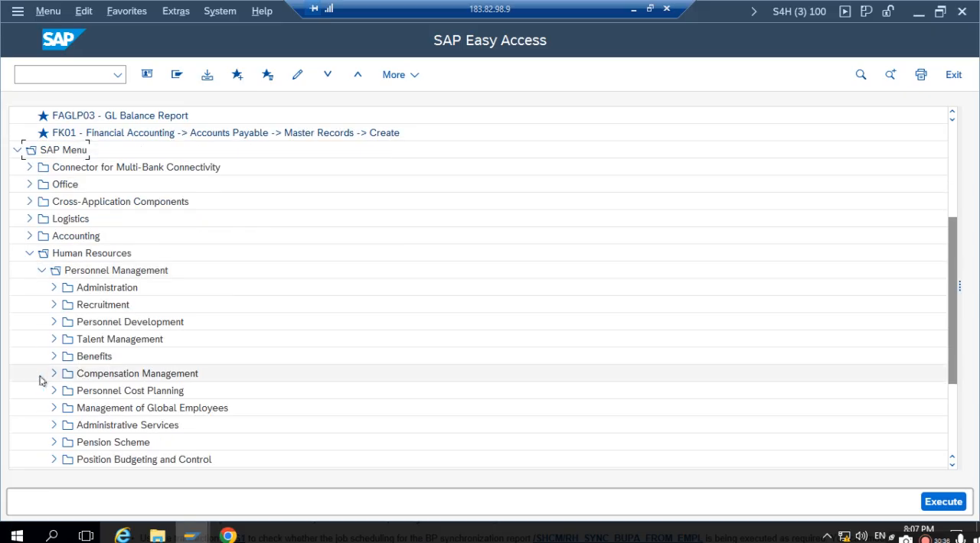
left_click(53, 288)
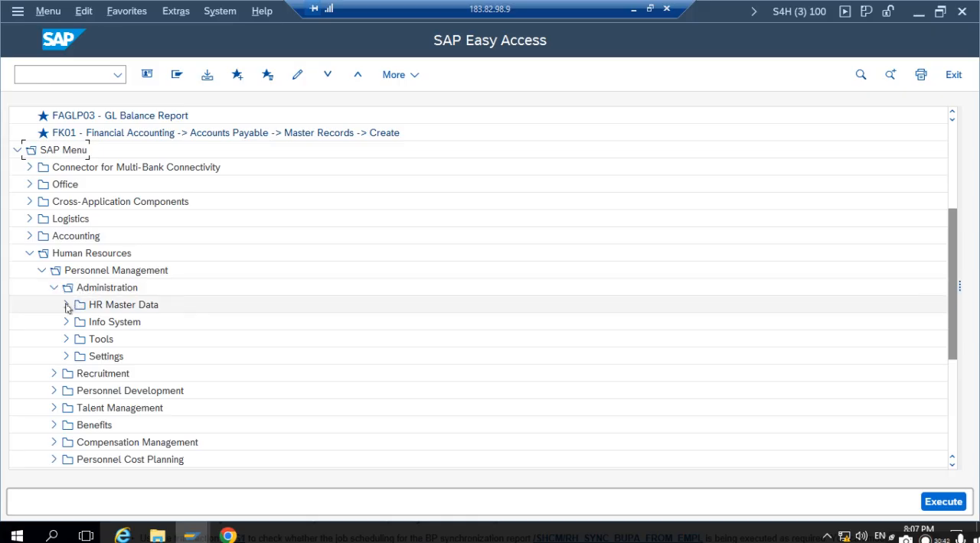
left_click(67, 305)
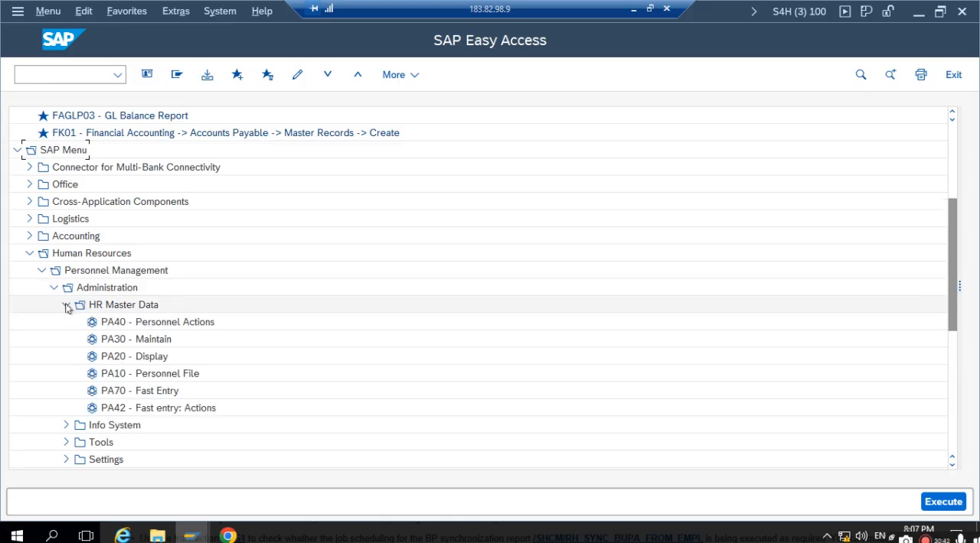
double_click(117, 346)
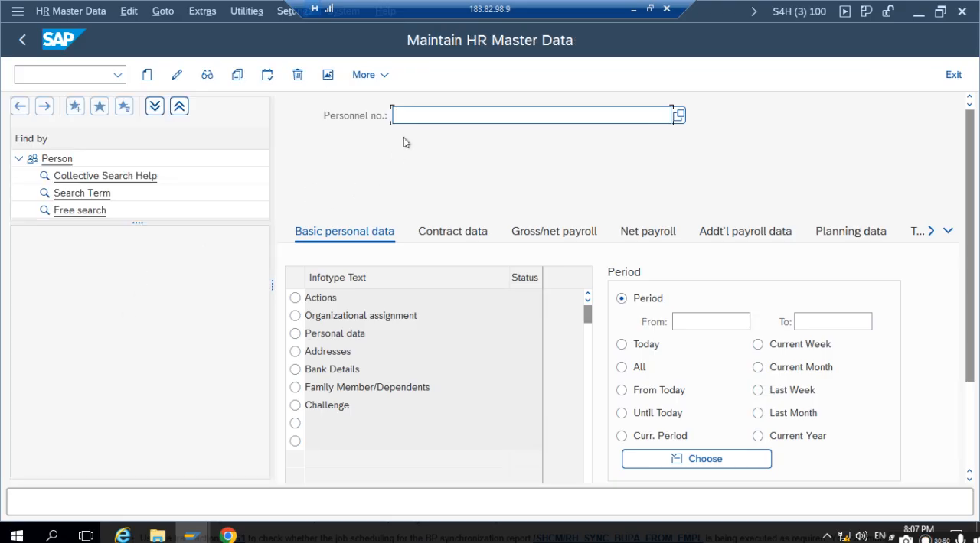
- Create a new Actions record without a personnel number and set its start date to 09.03.2025
left_click(295, 299)
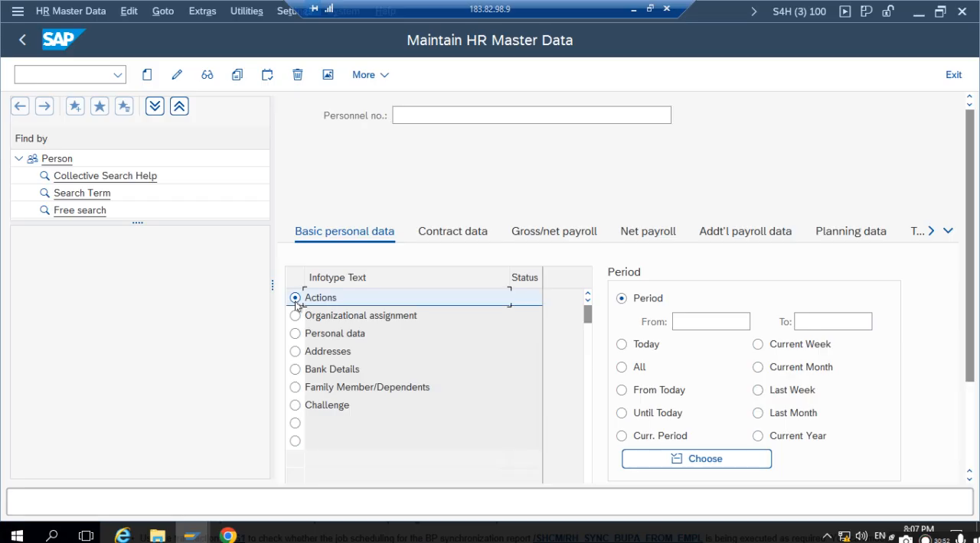
left_click(148, 75)
left_click(425, 139)
left_click(456, 142)
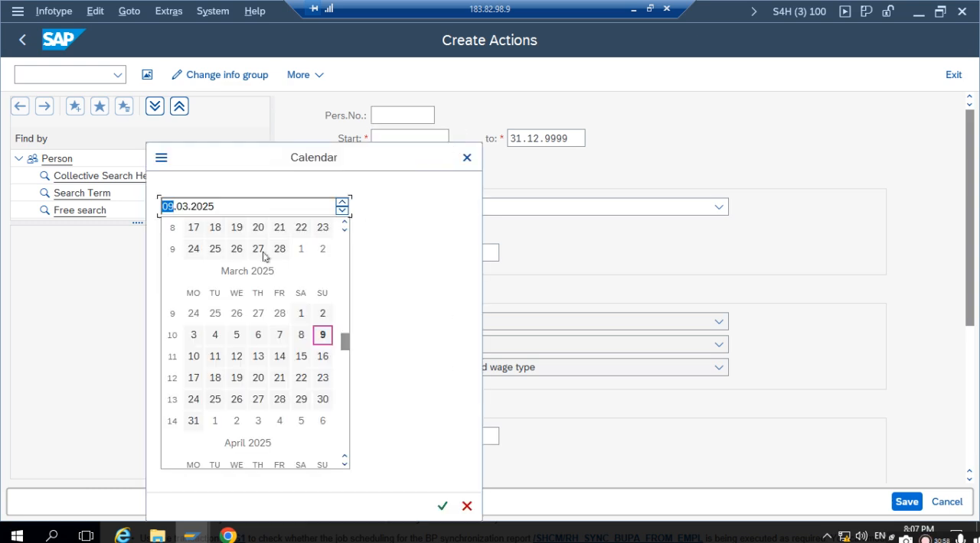
double_click(323, 334)
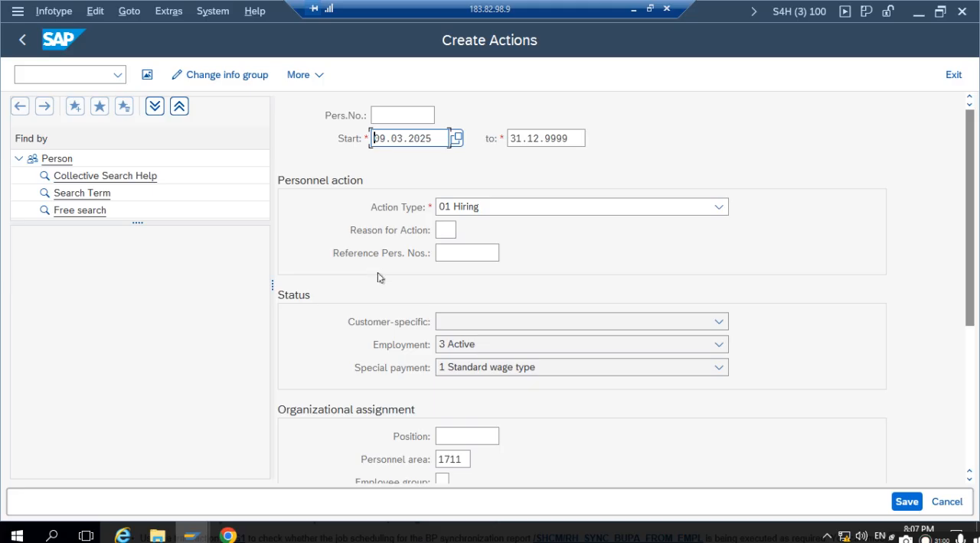
- In the hiring action's organizational assignment, set the employee group to 1 and the employee subgroup to Y1
scroll(431, 388, "down", 1)
scroll(431, 388, "down", 2)
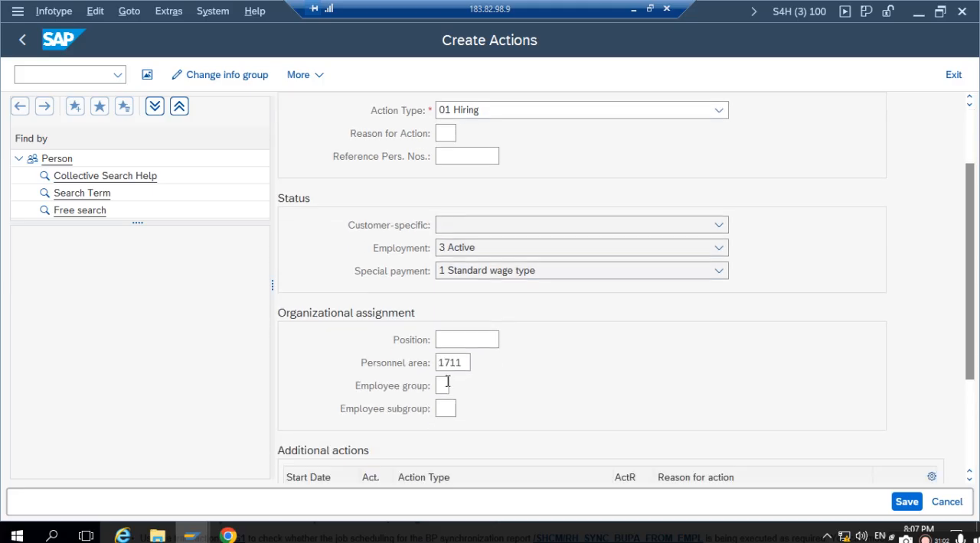
left_click(444, 385)
left_click(456, 386)
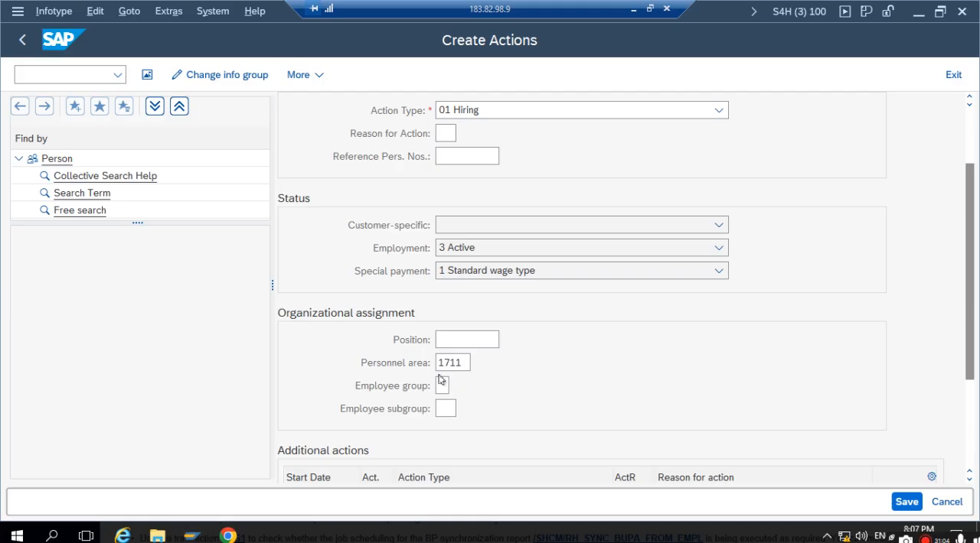
double_click(454, 132)
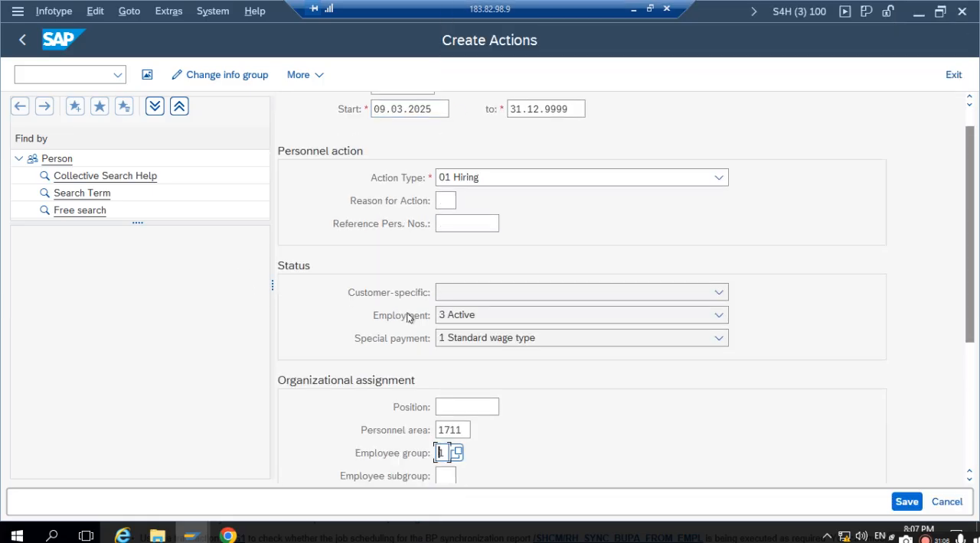
scroll(455, 457, "down", 1)
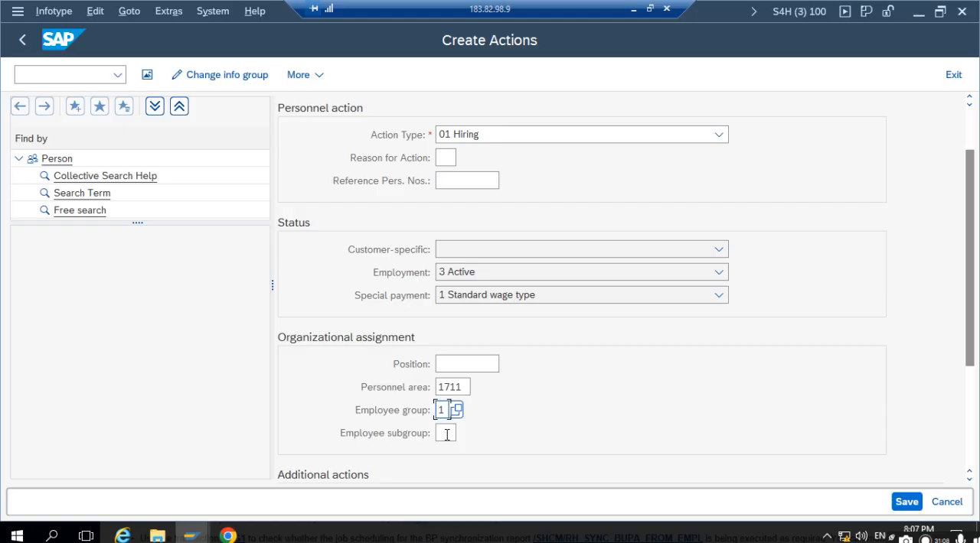
left_click(448, 434)
left_click(457, 433)
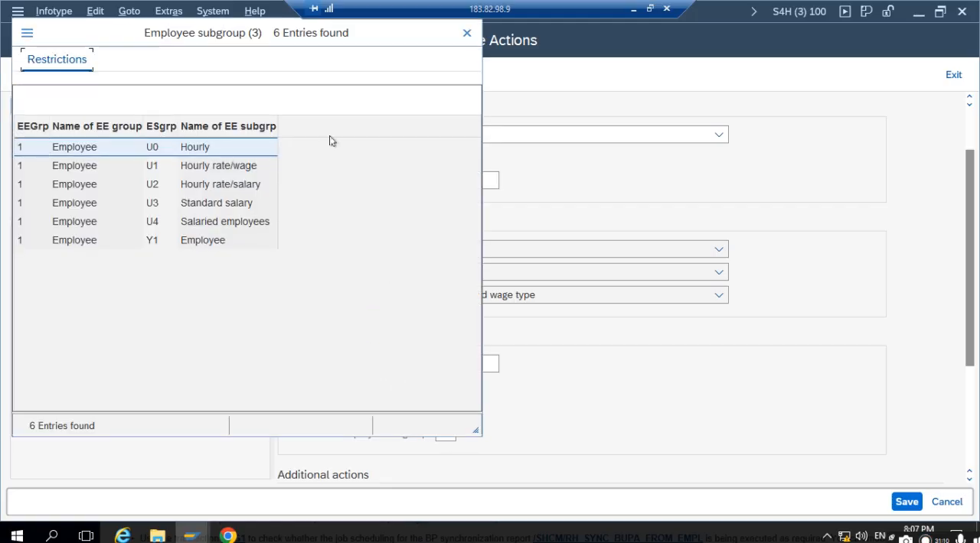
double_click(78, 244)
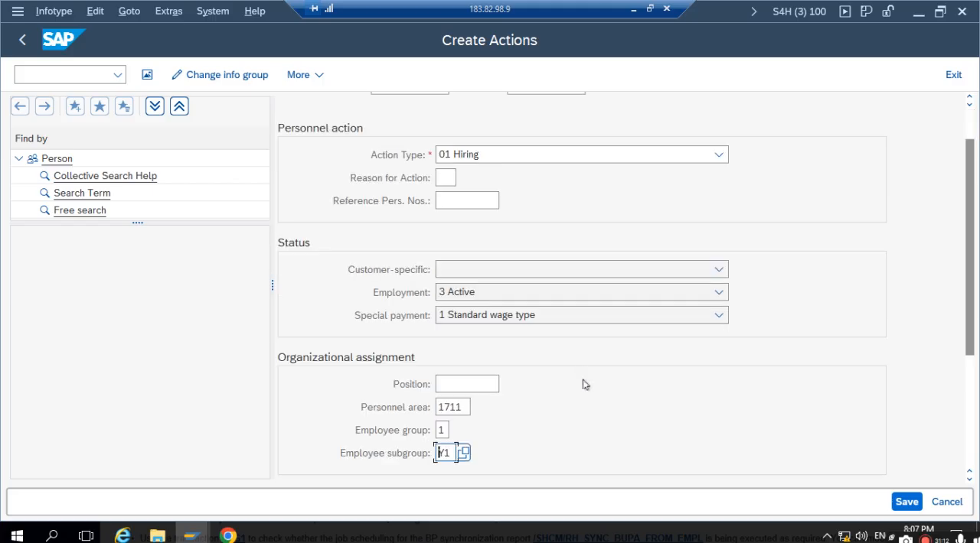
- Save the hiring action under the customizing request HR MM SETTING
scroll(580, 379, "down", 2)
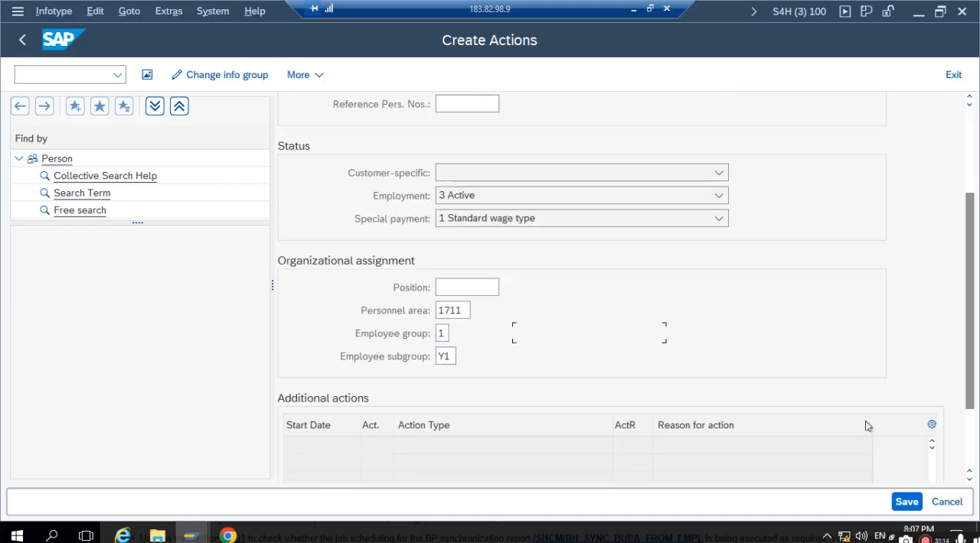
left_click(906, 502)
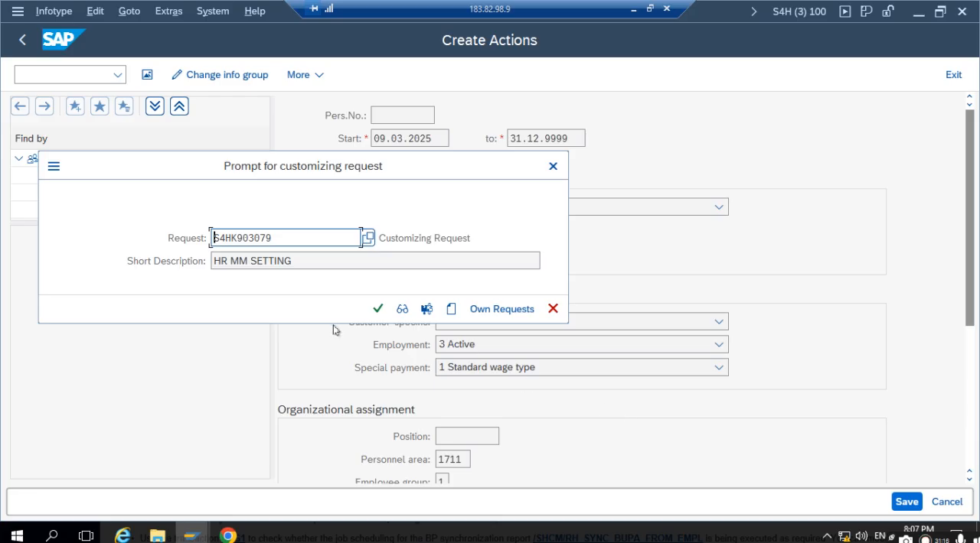
left_click(380, 310)
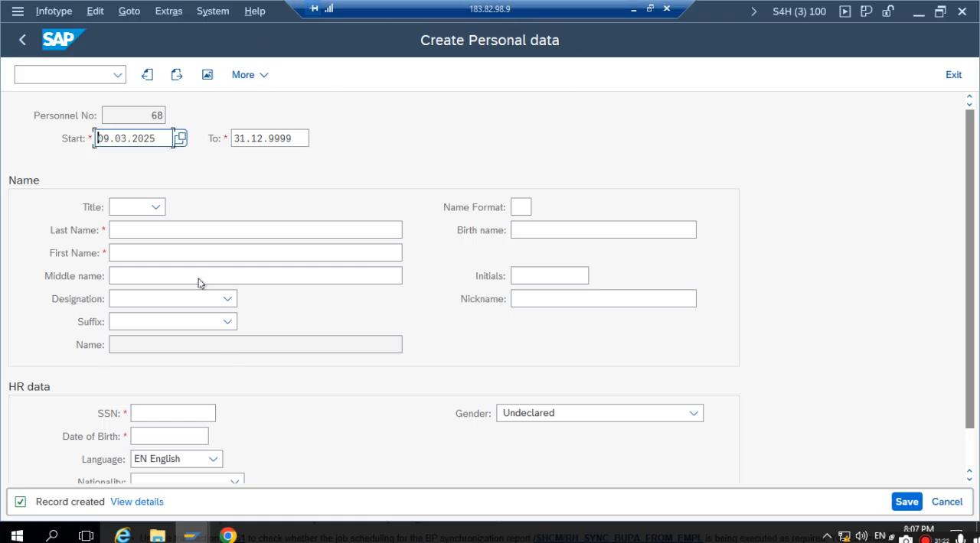
- Enter TEST04 as both the last name and the first name in the new employee's personal data
left_click(176, 232)
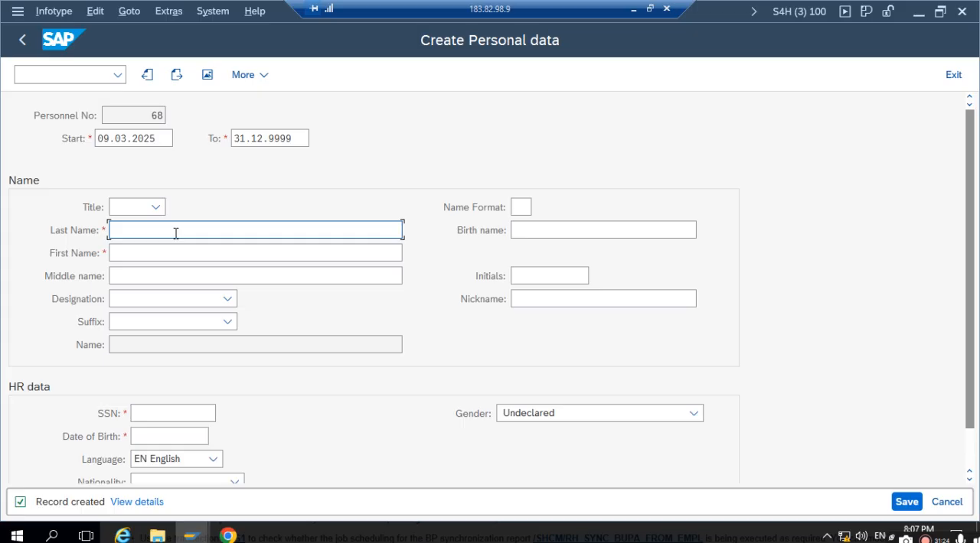
type("TEST04")
key("Tab")
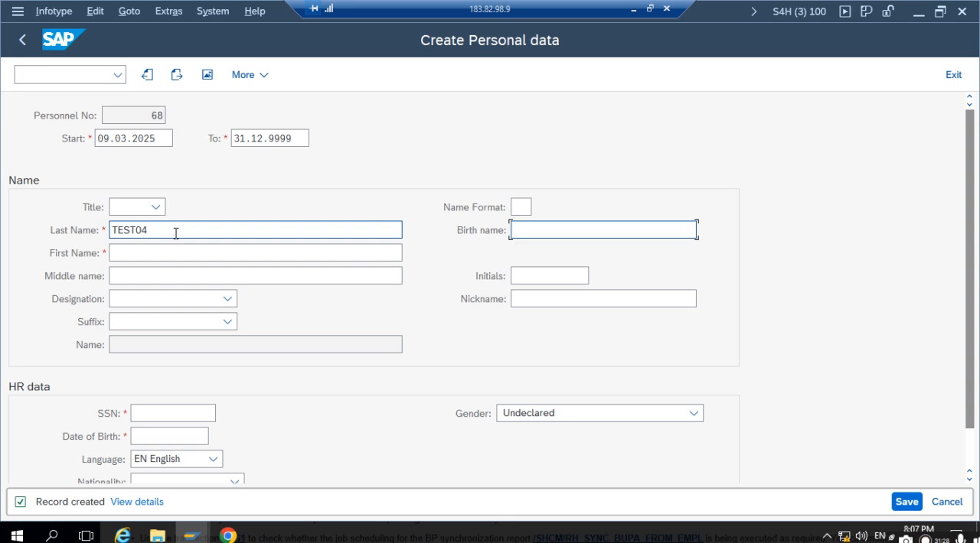
left_click(140, 250)
type("TEST04")
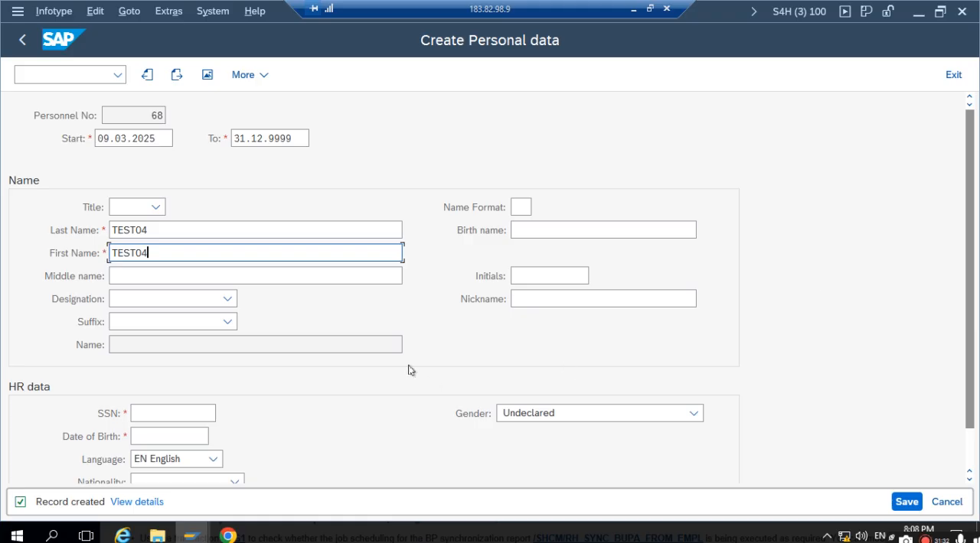
- Fill in the employee's social security number and date of birth, and save the personal data record
left_click(201, 412)
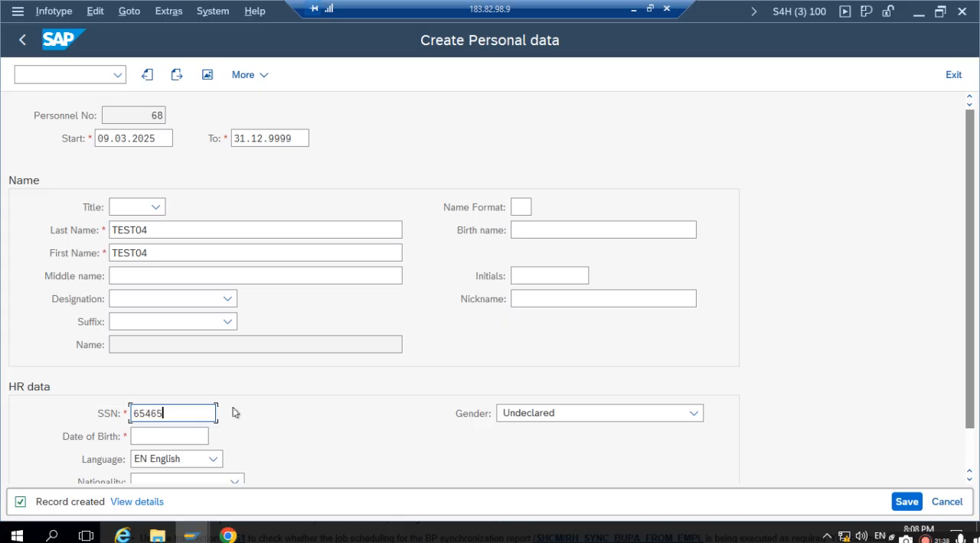
left_click(165, 437)
left_click(215, 437)
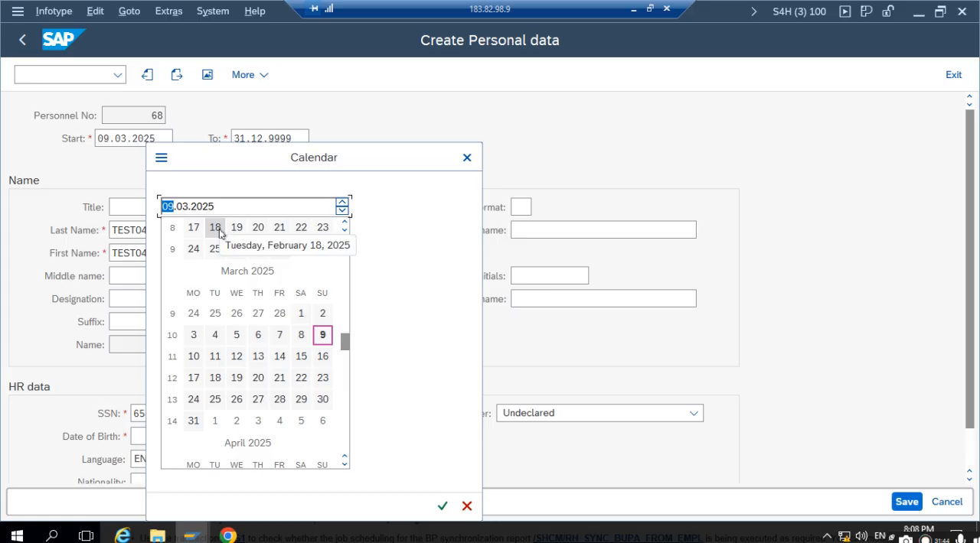
double_click(214, 228)
scroll(822, 346, "down", 2)
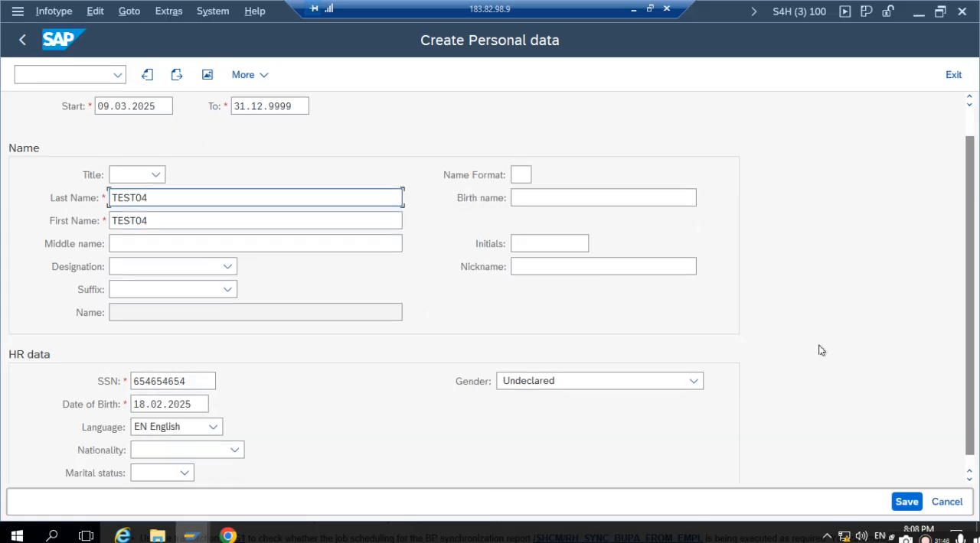
scroll(836, 451, "up", 2)
left_click(904, 502)
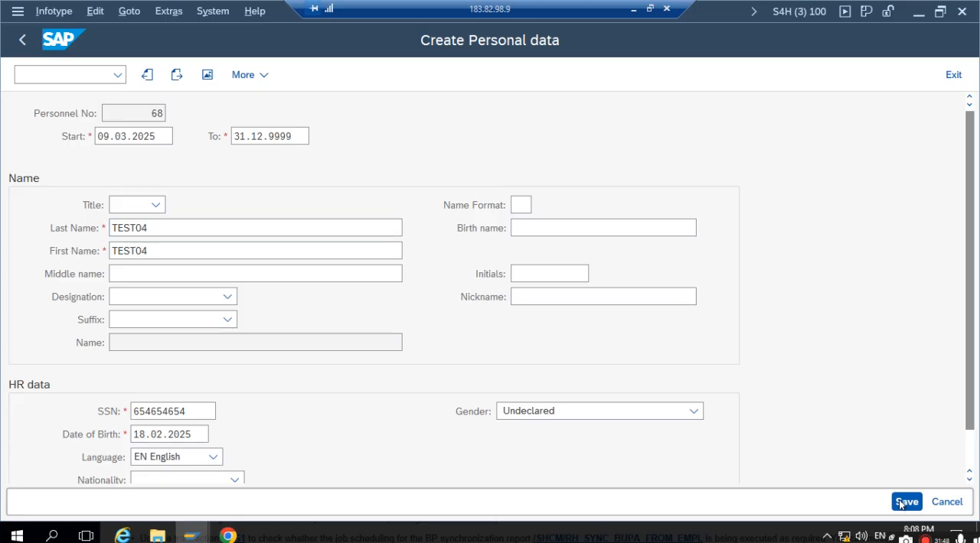
left_click(378, 309)
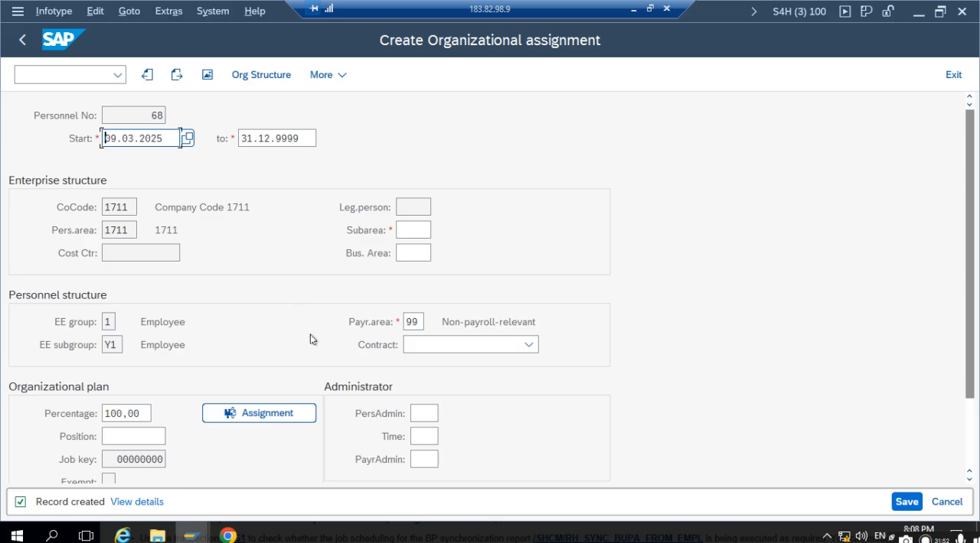
- Search for positions, sort them by start date, and assign 1711 PORG's MANAGER position in the organizational assignment
scroll(310, 344, "down", 1)
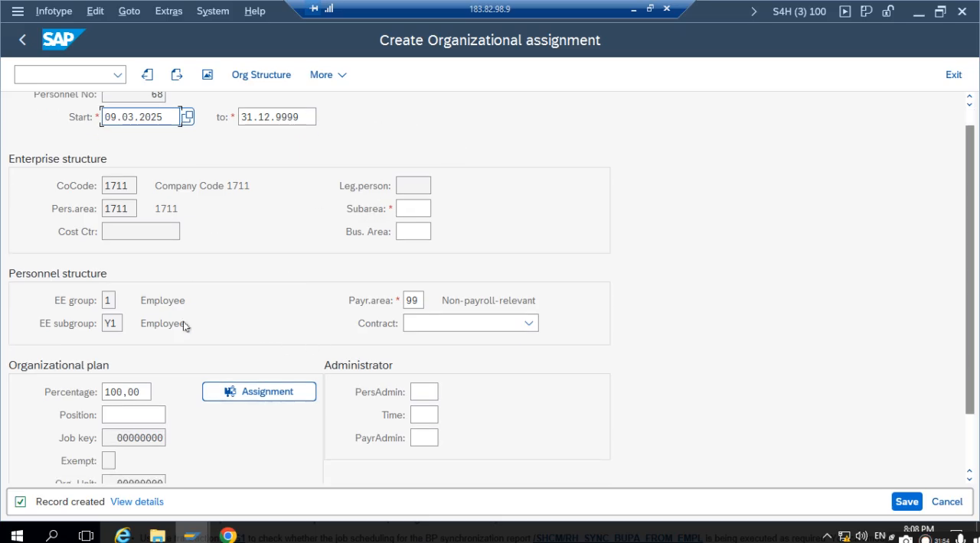
scroll(169, 423, "down", 1)
left_click(141, 383)
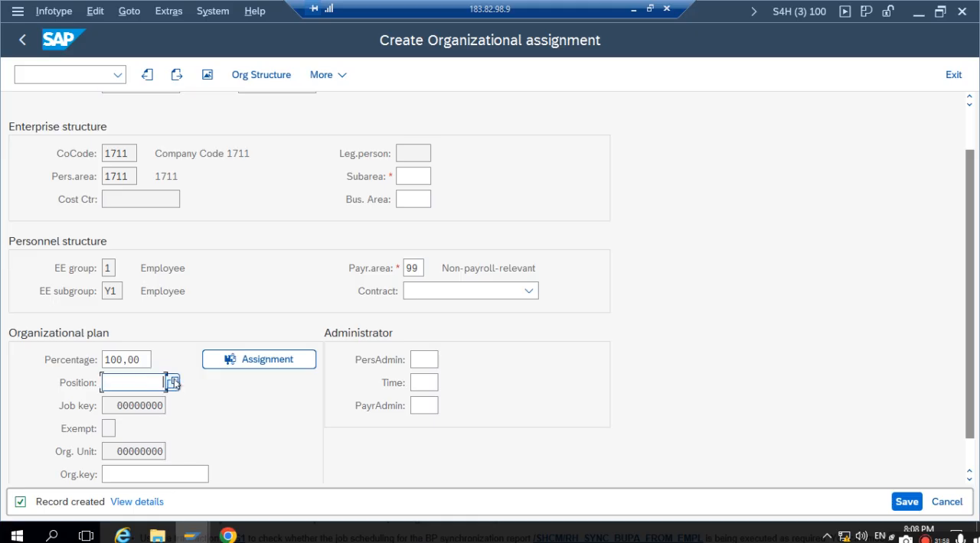
left_click(174, 382)
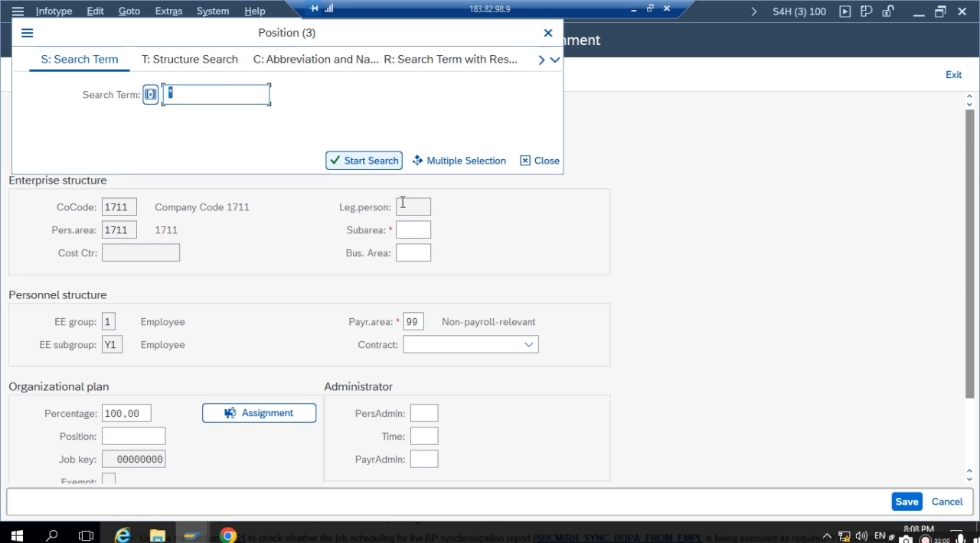
left_click(384, 161)
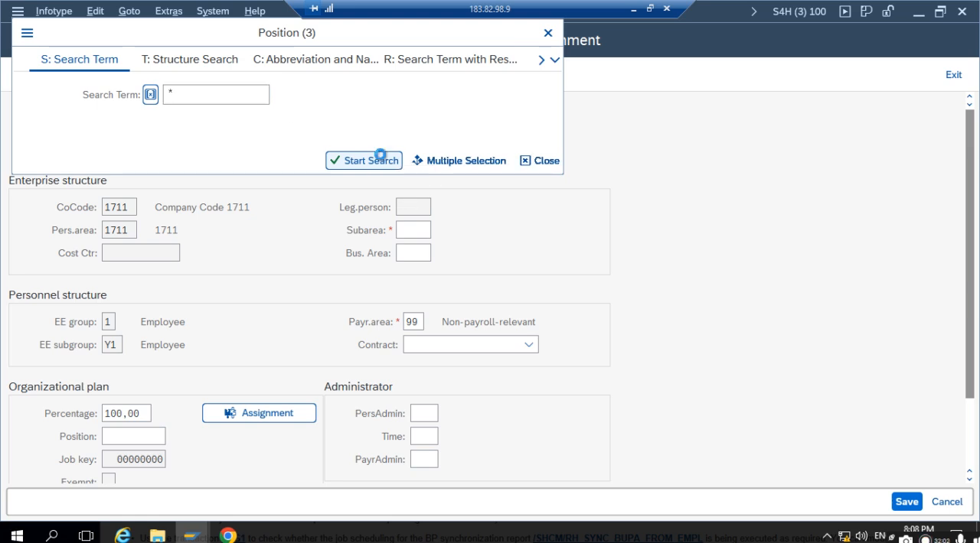
scroll(61, 222, "down", 1)
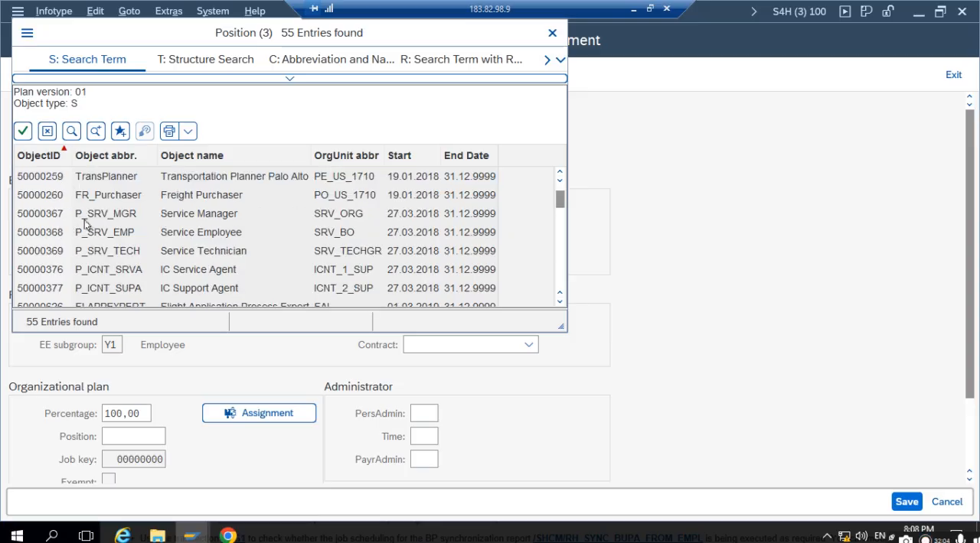
scroll(207, 229, "down", 3)
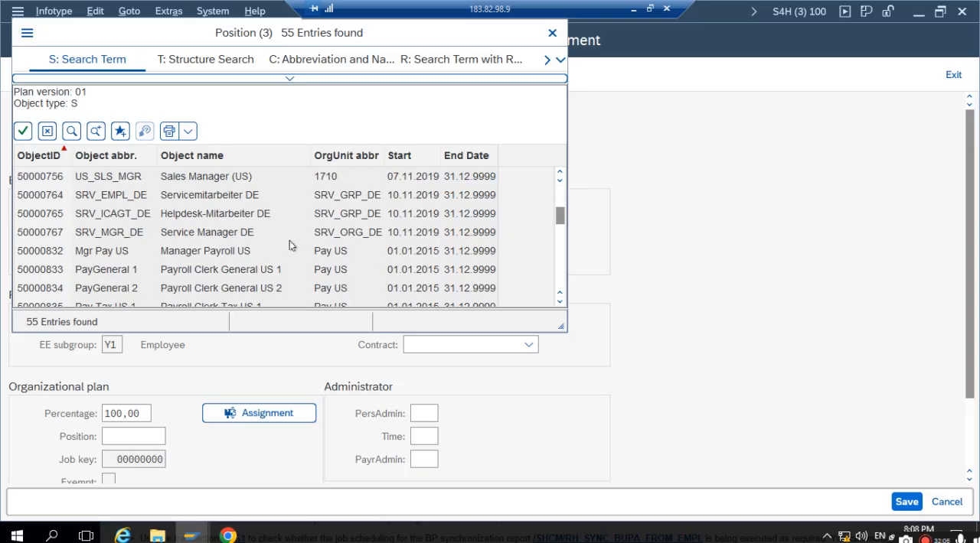
scroll(337, 203, "up", 3)
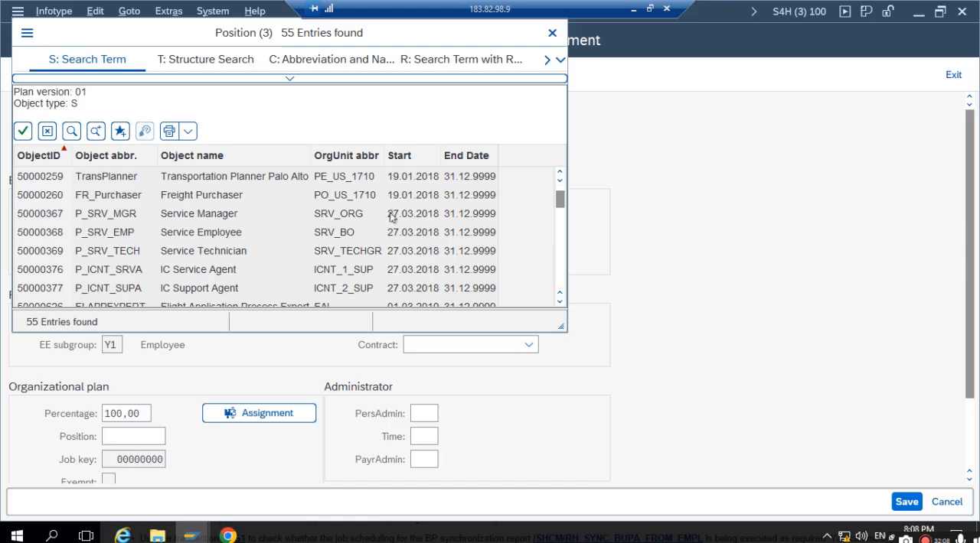
scroll(388, 212, "down", 3)
left_click(393, 154)
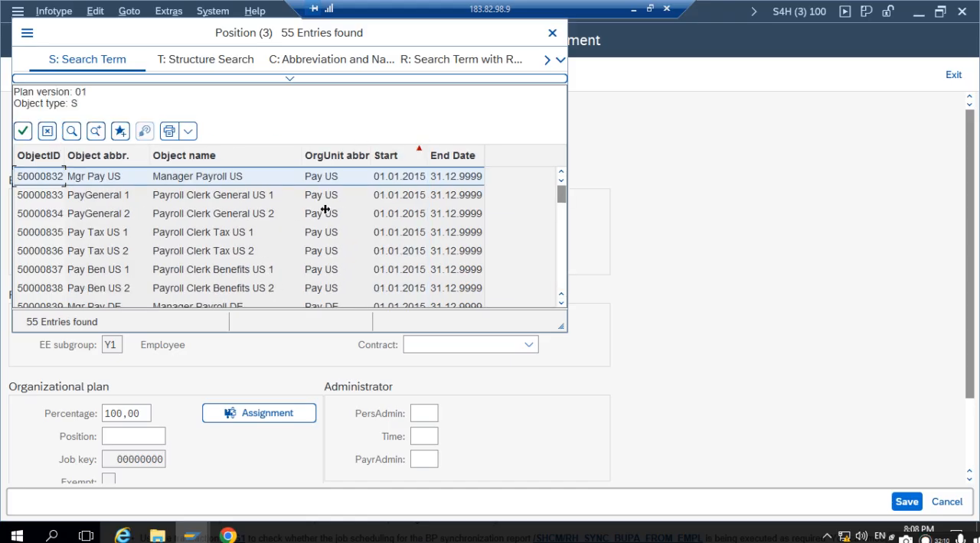
left_click(391, 156)
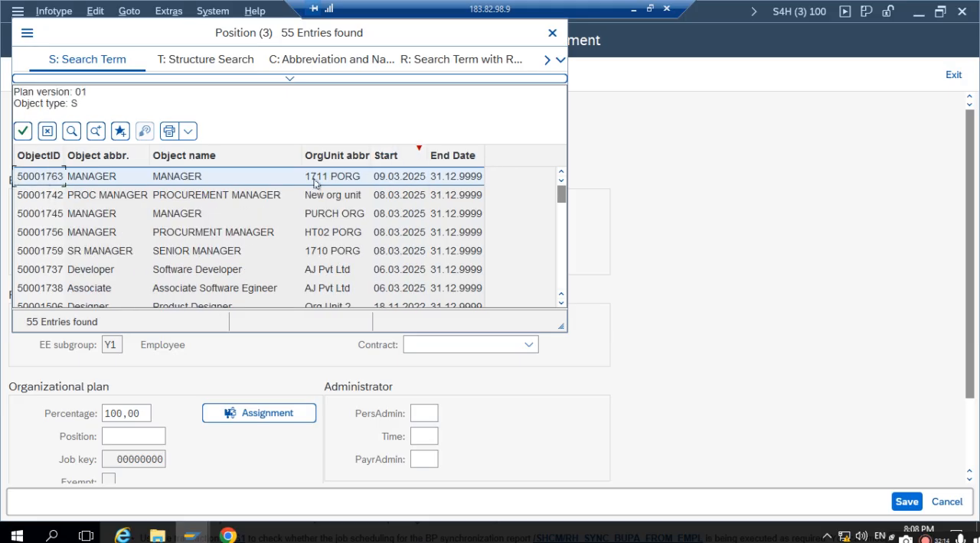
double_click(29, 181)
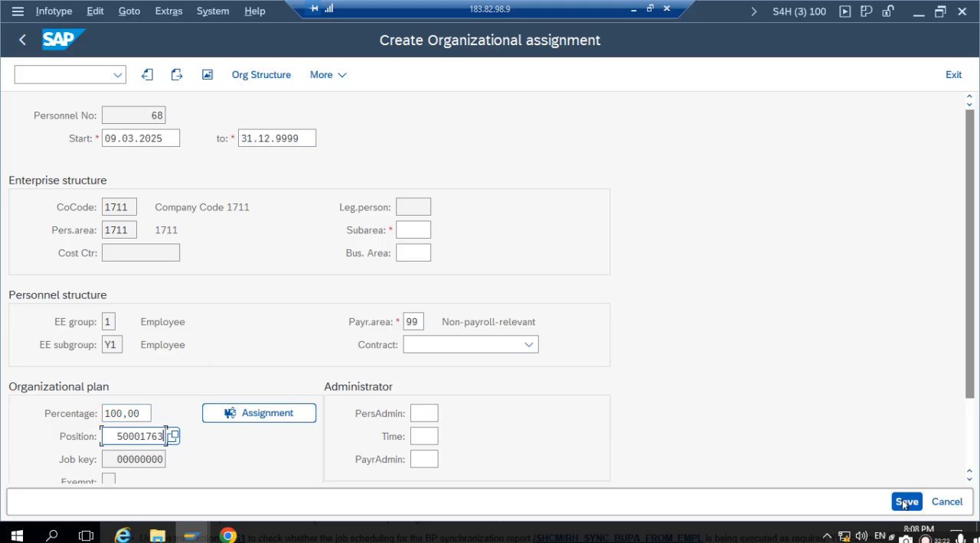
- Set the personnel subarea to 1711 and save the organizational assignment under the customizing request HR MM SETTING
left_click(421, 230)
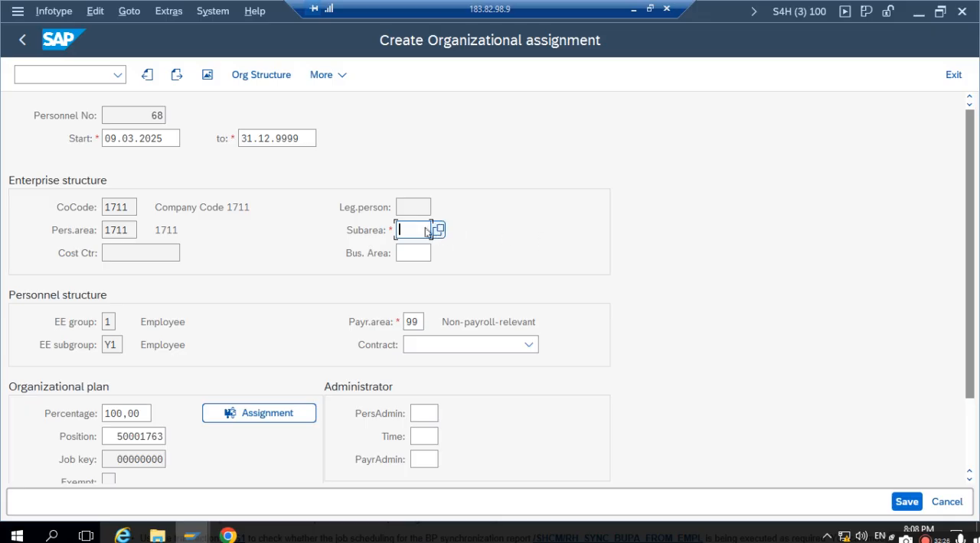
type("1711")
left_click(892, 502)
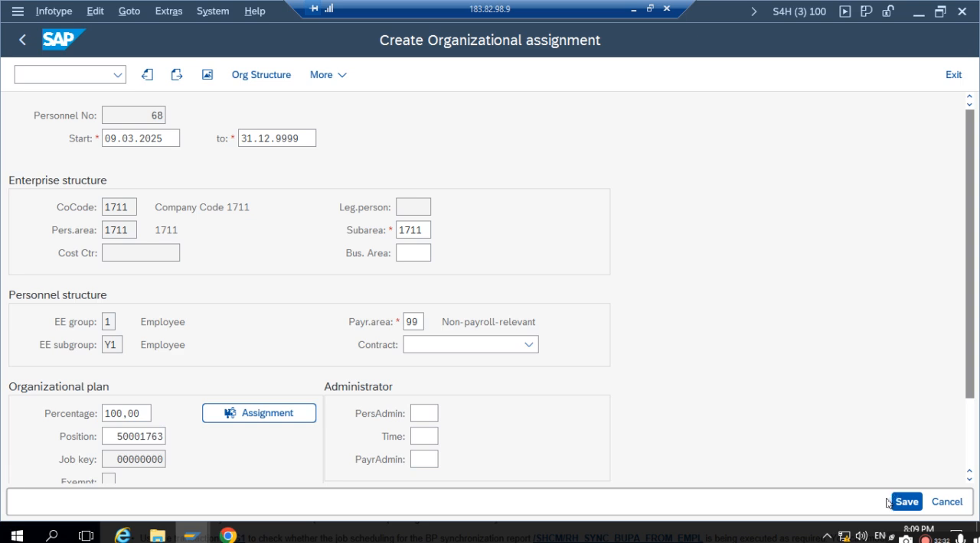
left_click(594, 507)
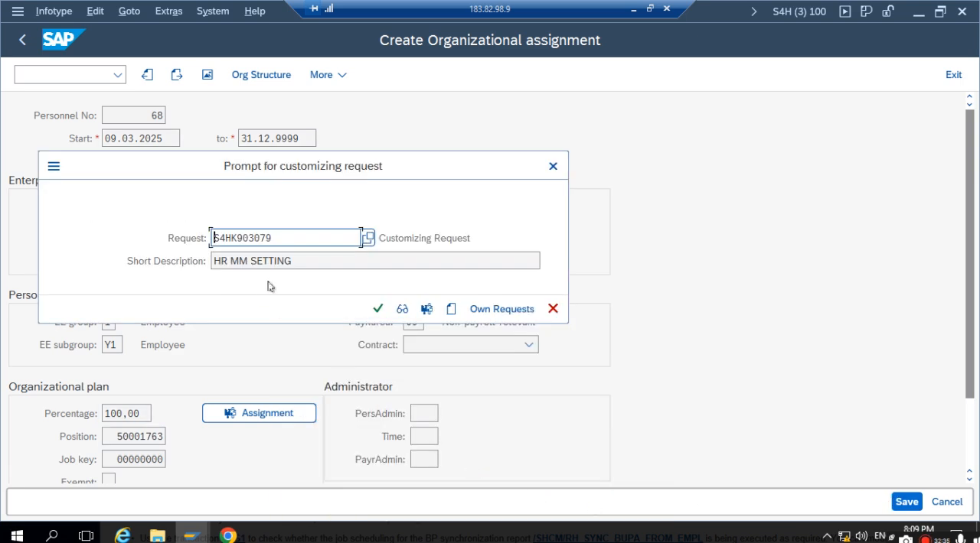
left_click(378, 308)
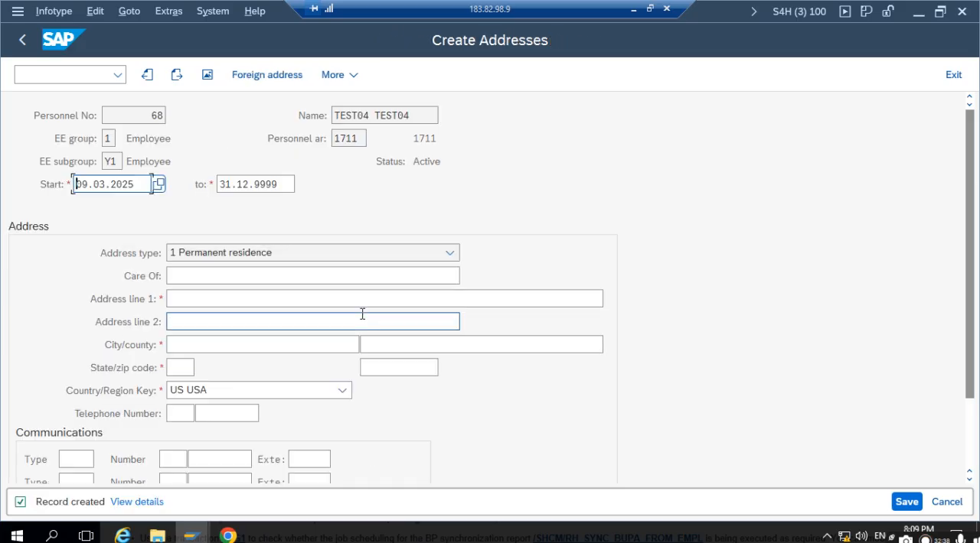
- Fill in address line 1, the city, the state and the zip code of the employee's permanent residence
left_click(281, 301)
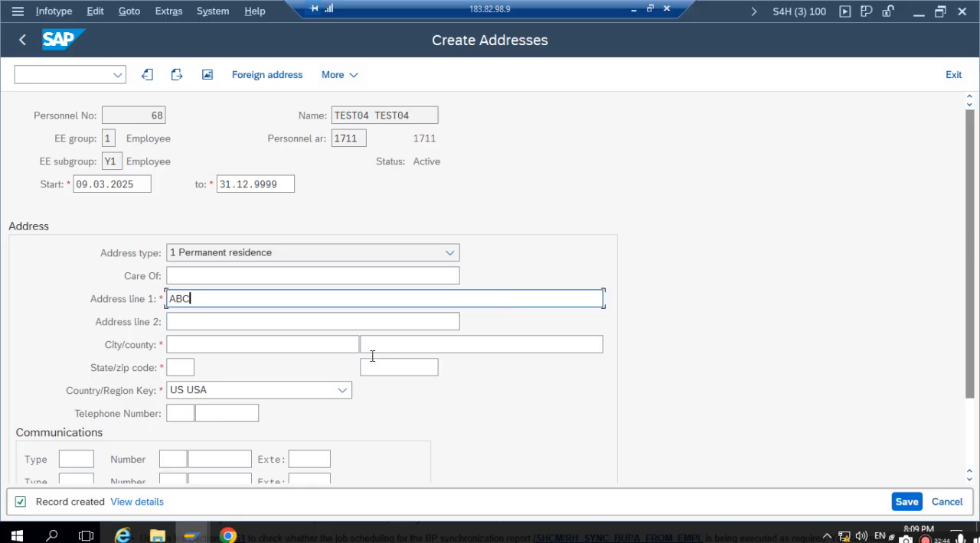
left_click(280, 348)
type("ABDS")
left_click(190, 369)
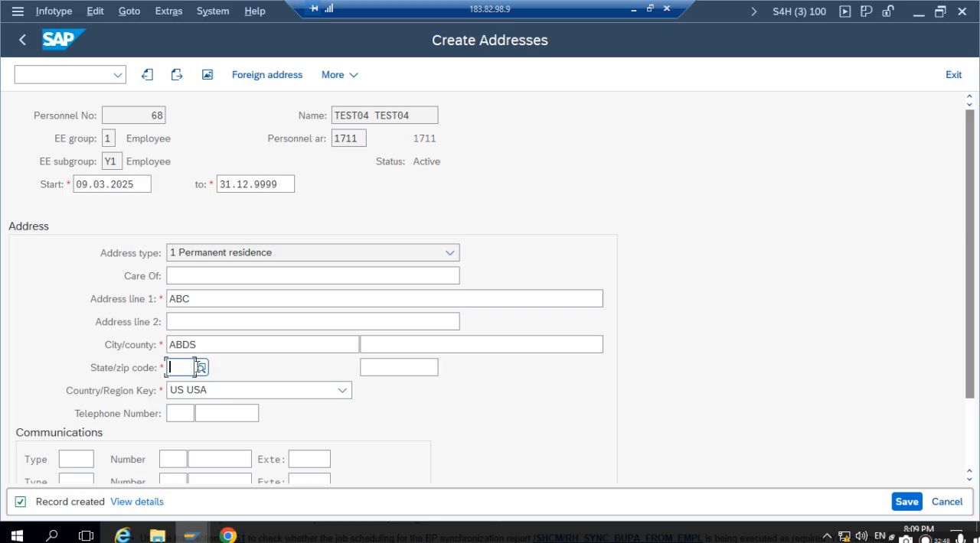
key("F4")
double_click(191, 187)
left_click(379, 369)
type("2423")
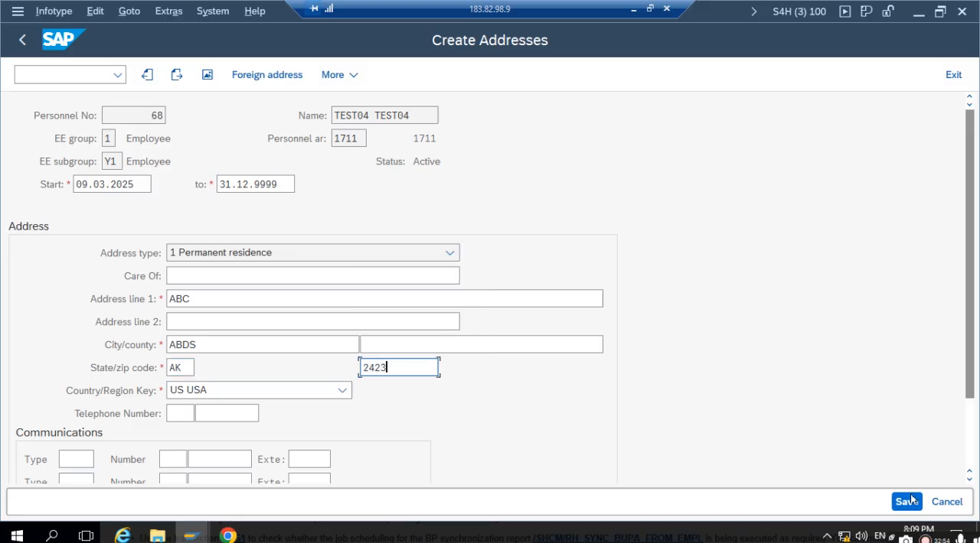
- Try to save the employee's address, extend the zip code with a hyphenated suffix, and try saving again
key("Return")
left_click(396, 368)
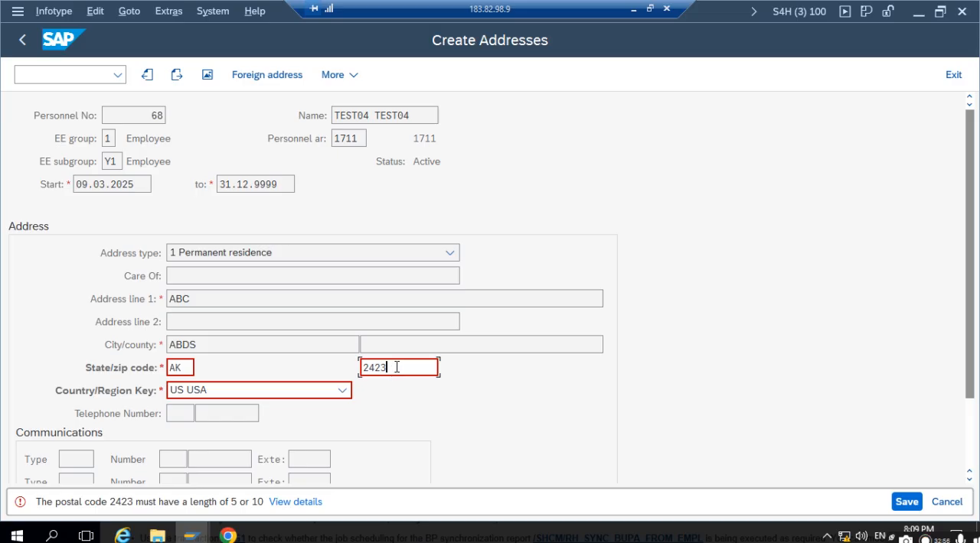
type("-454")
left_click(903, 503)
- Change the employee's zip code so it has five digits before the hyphen and try to save the address
left_click(384, 368)
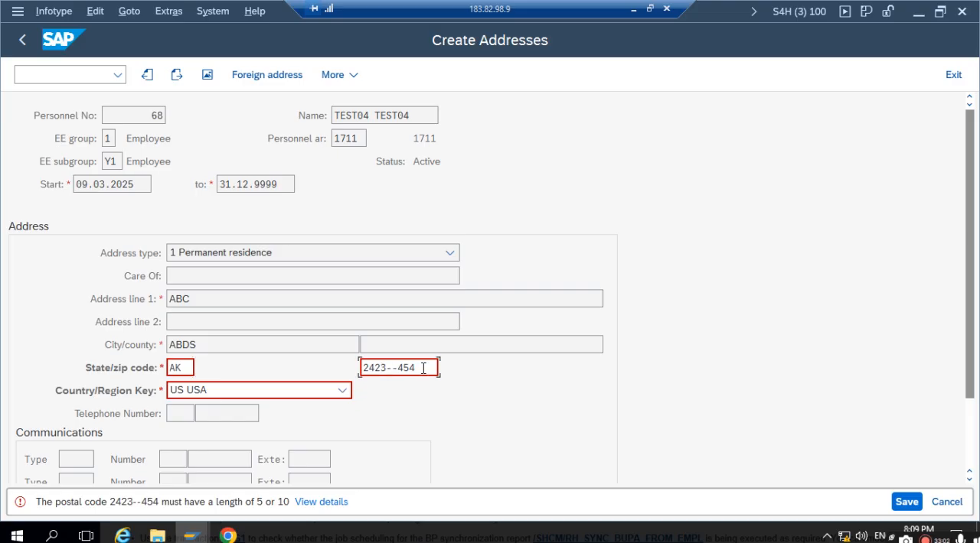
left_click_drag(418, 368, 390, 369)
left_click(384, 369)
left_click(392, 368, "shift")
key("BackSpace")
key("BackSpace")
type("5")
left_click(917, 504)
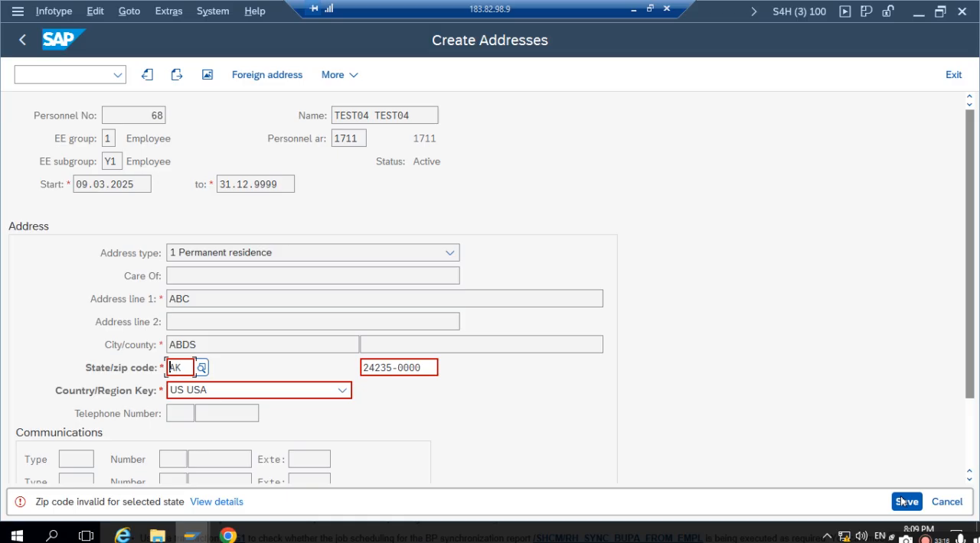
- Try a different zip code suffix and a shorter leading part in the employee's address, submitting the record after each change
left_click(421, 367)
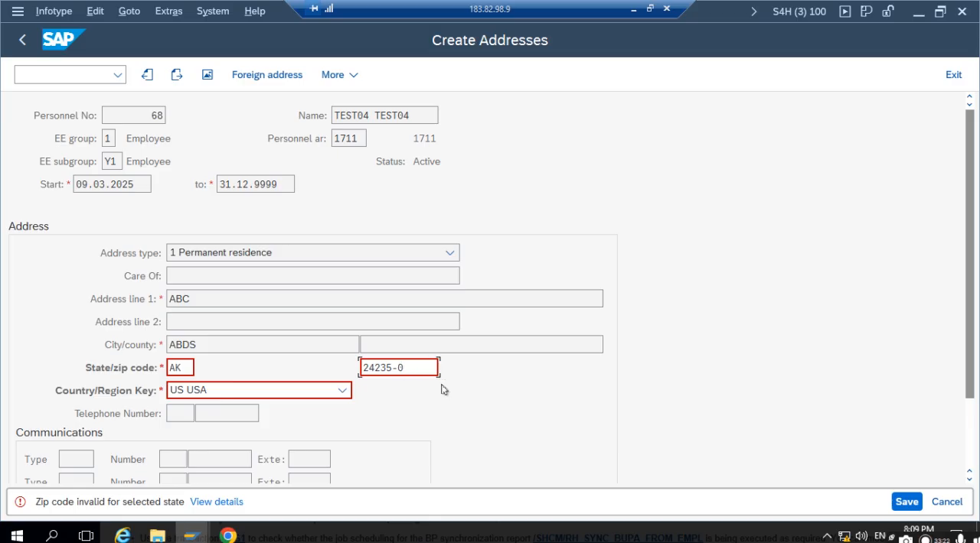
type("232")
left_click(904, 500)
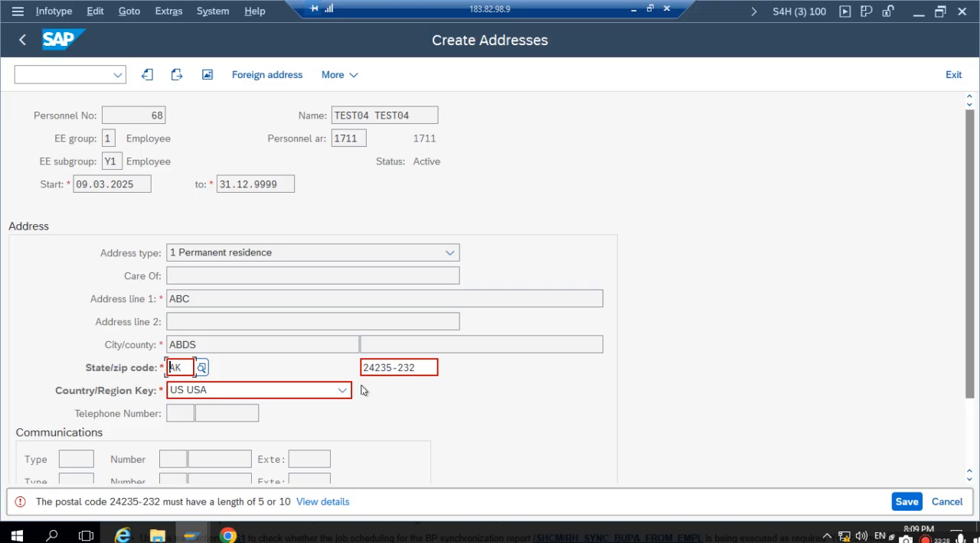
left_click(414, 368)
left_click(389, 368)
key("BackSpace")
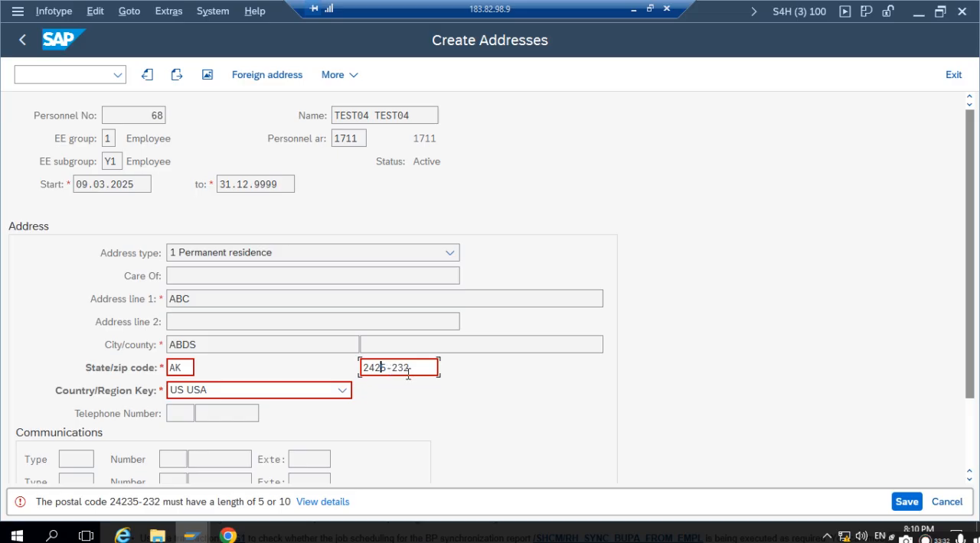
type("-")
key("Return")
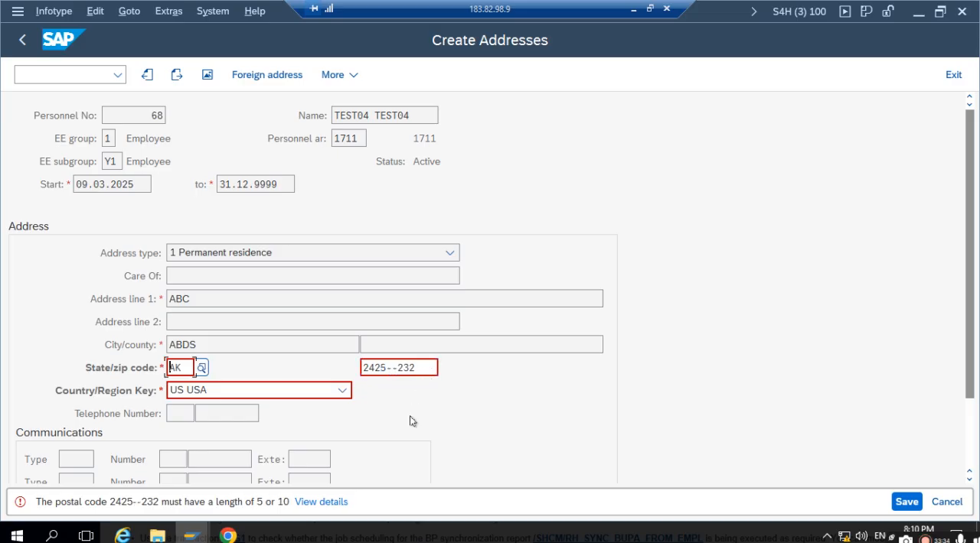
- Switch to the Display IMG session and close the Performance Assistant documentation that covers it
left_click(192, 535)
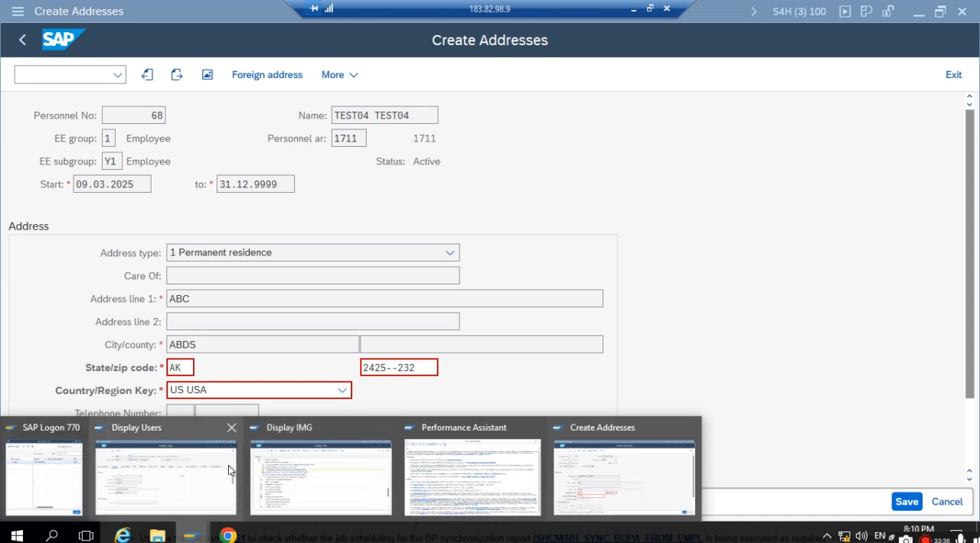
left_click(283, 470)
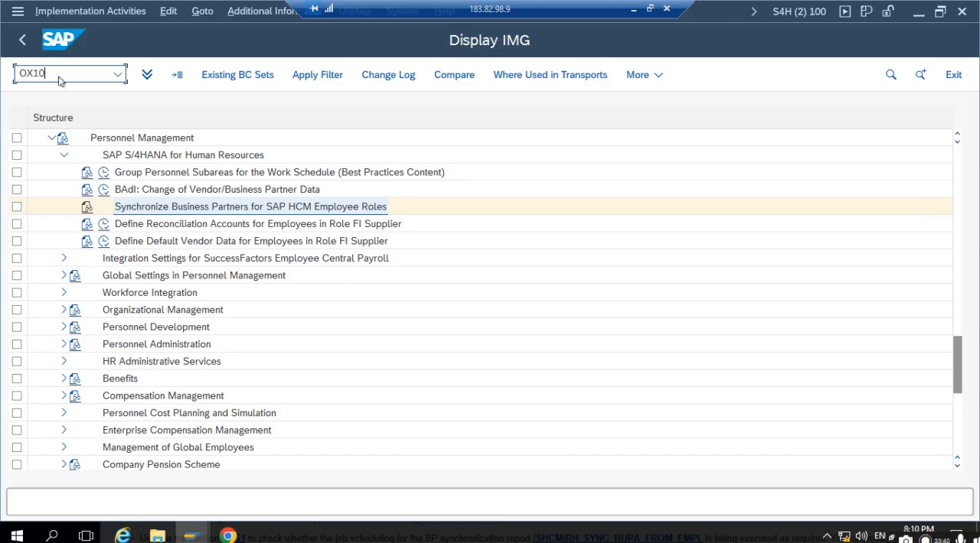
key("Return")
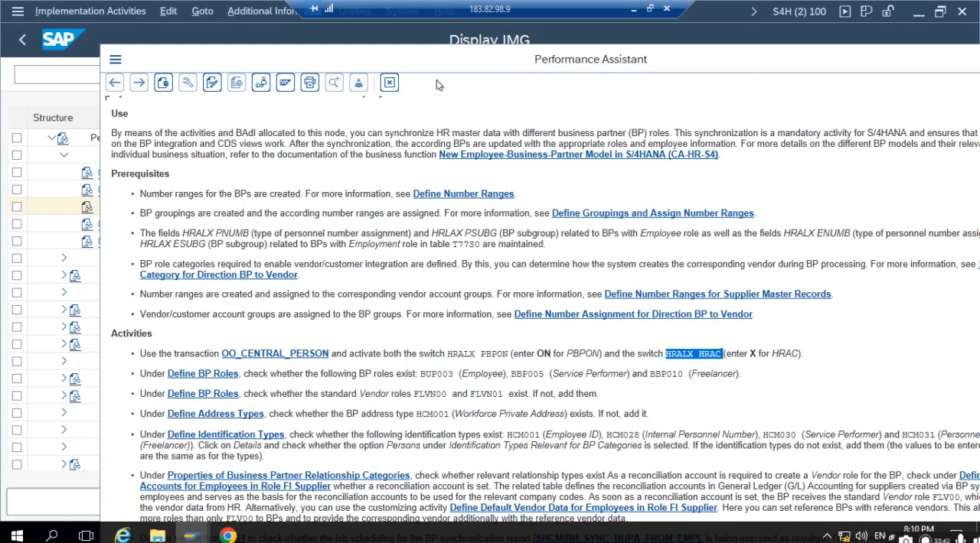
left_click(389, 83)
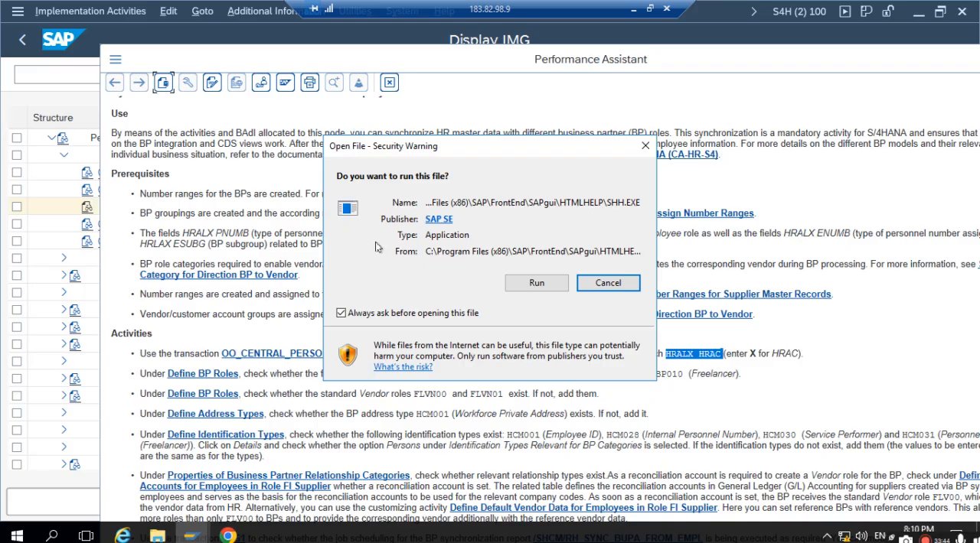
left_click(538, 287)
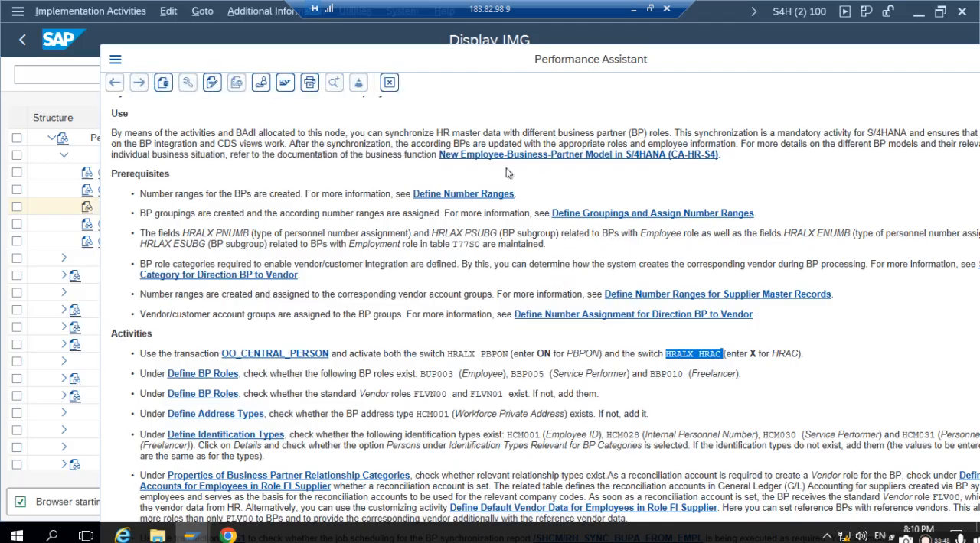
left_click(552, 38)
left_click_drag(647, 64, 255, 104)
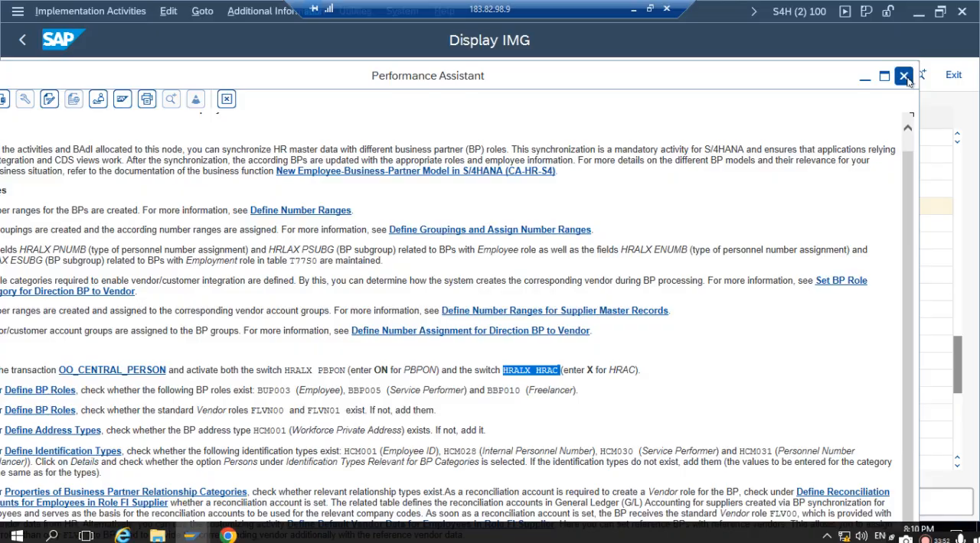
left_click(911, 75)
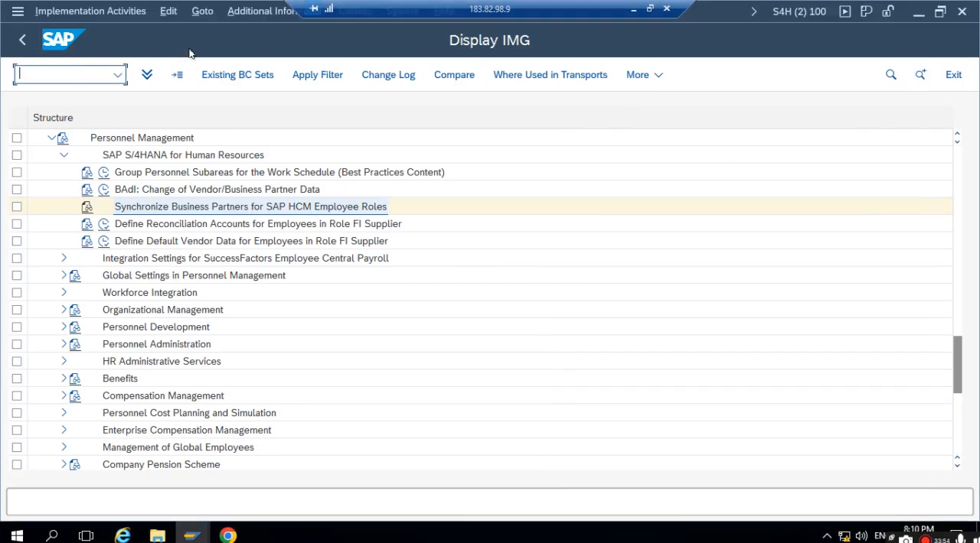
- Run transaction OX10 and look up the postal code in the address of plant 1711
type("10")
key("Return")
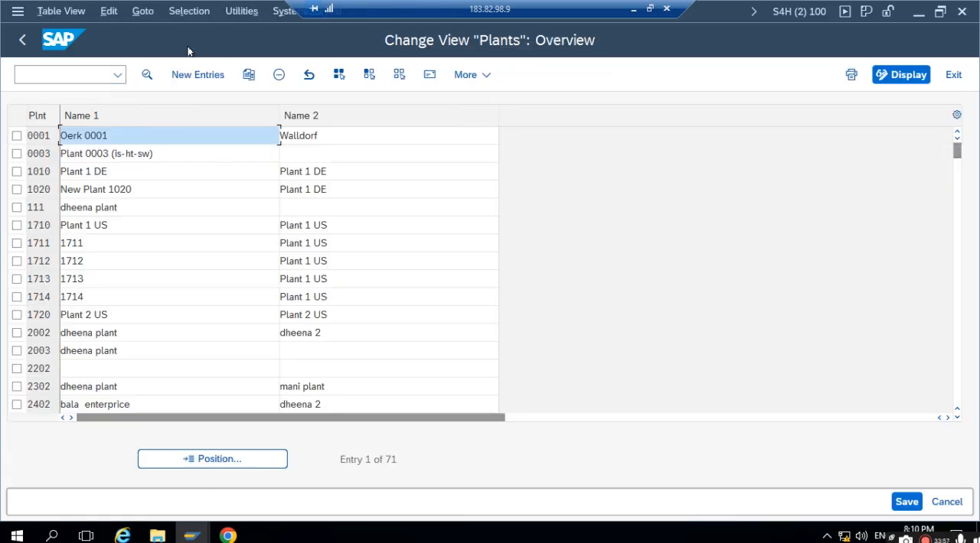
double_click(37, 243)
left_click(370, 75)
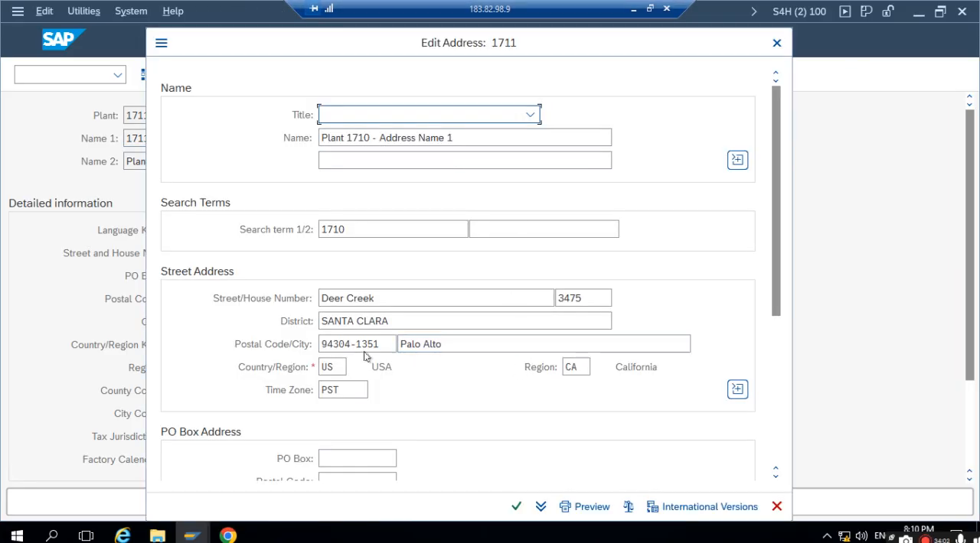
left_click(393, 343)
double_click(382, 345)
key("ctrl+c")
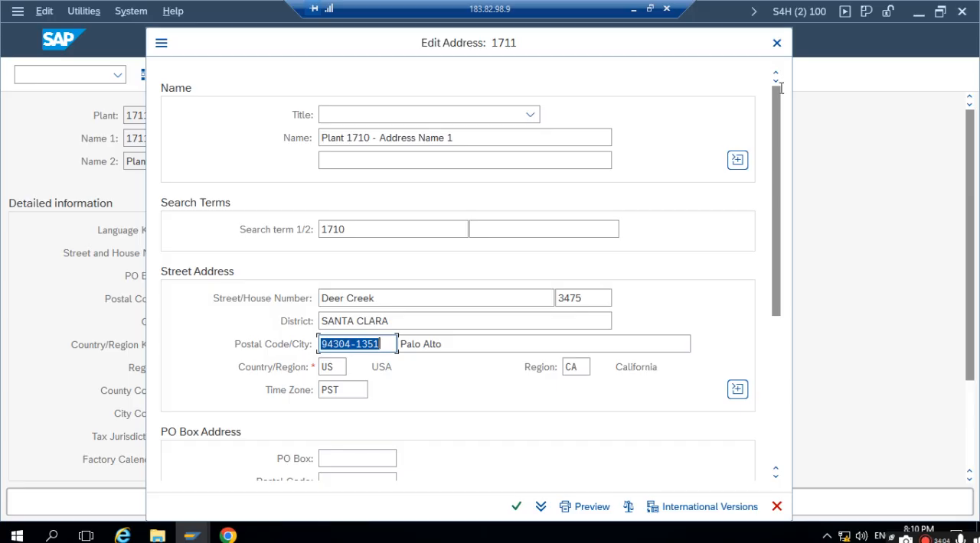
left_click(776, 43)
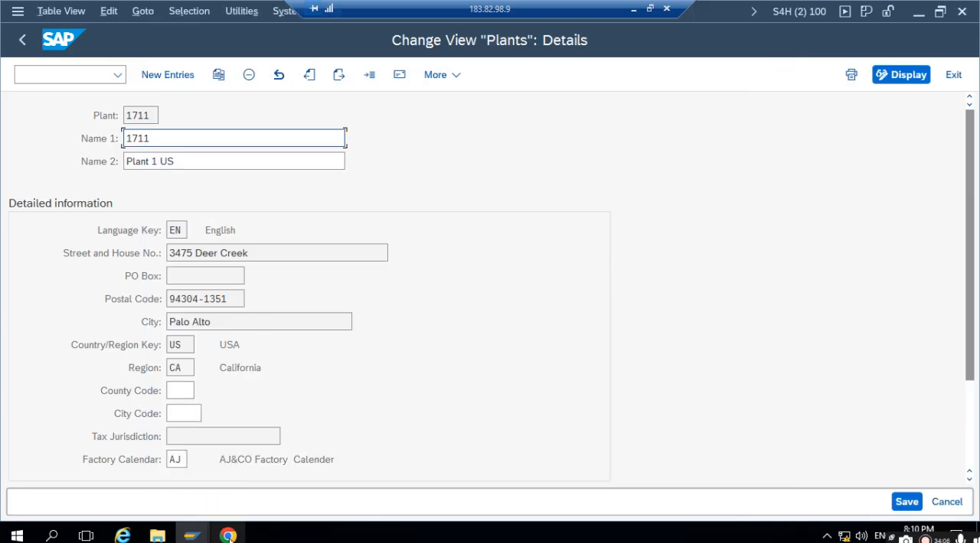
- Return to the Create Addresses session, replace the employee's zip code with the postal code copied from plant 1711, and submit the record
mouse_move(191, 536)
left_click(431, 465)
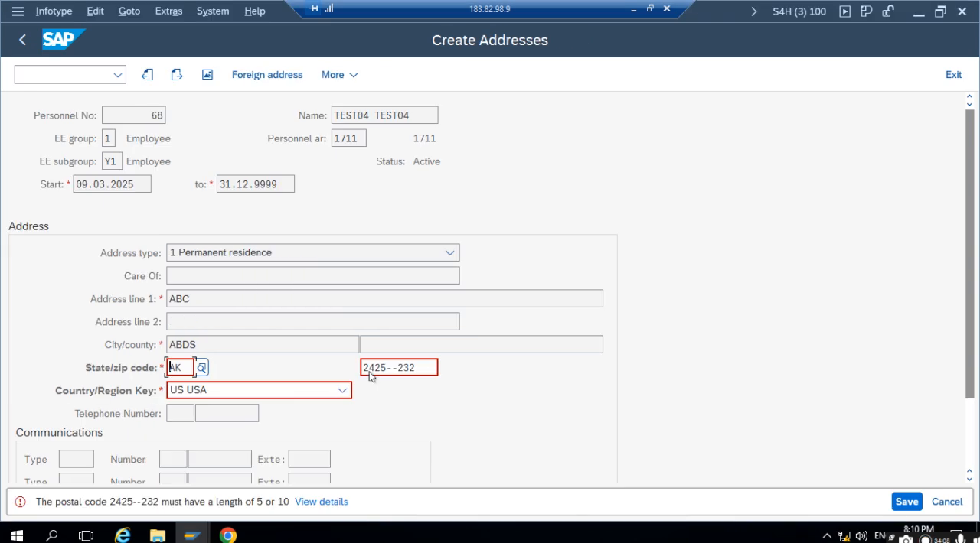
key("Tab")
key("ctrl+v")
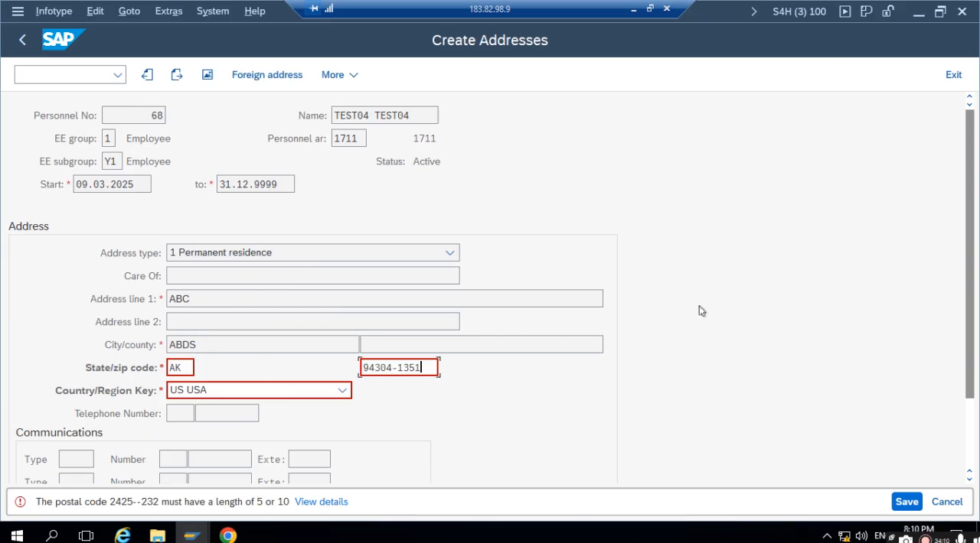
key("Return")
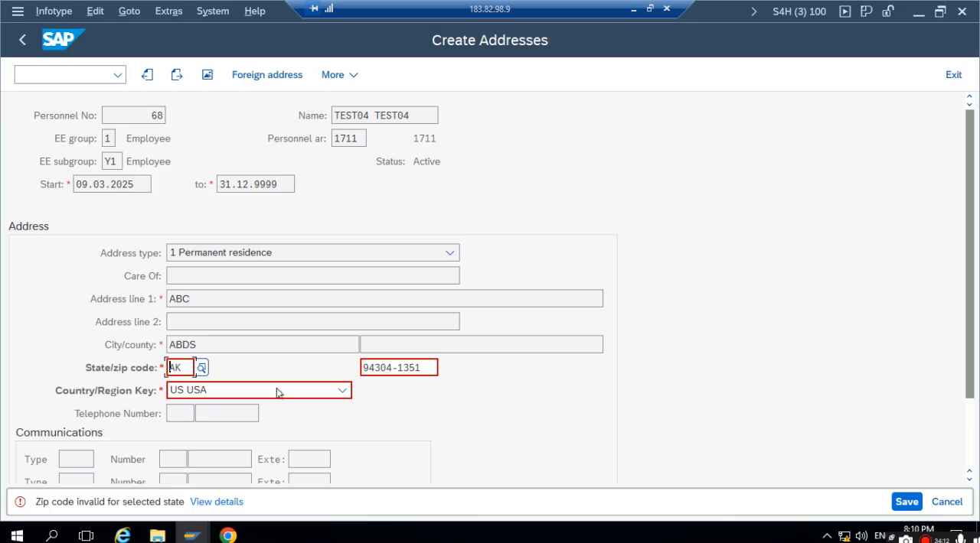
- Check the region in plant 1711's address, then set the state in the employee's address to CA and submit the record
key("alt+Tab")
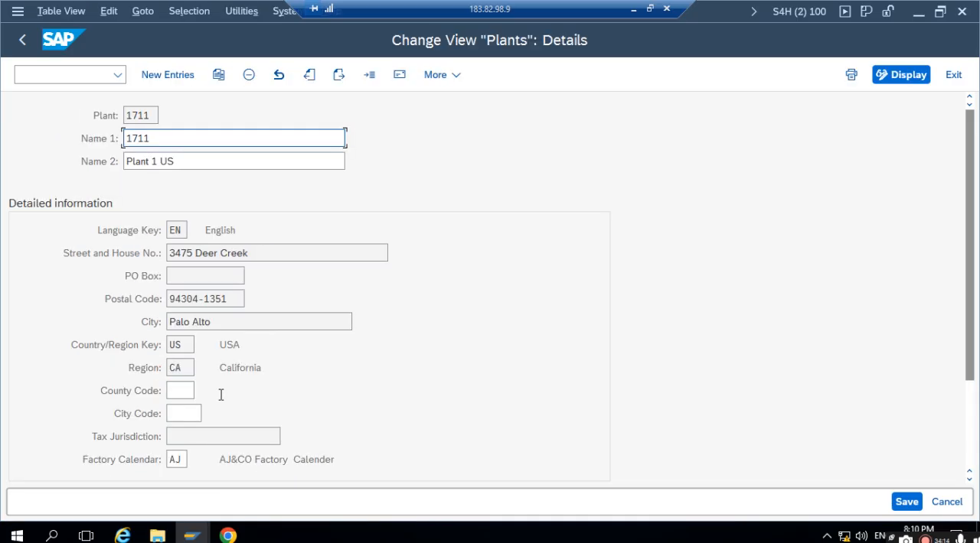
left_click(401, 75)
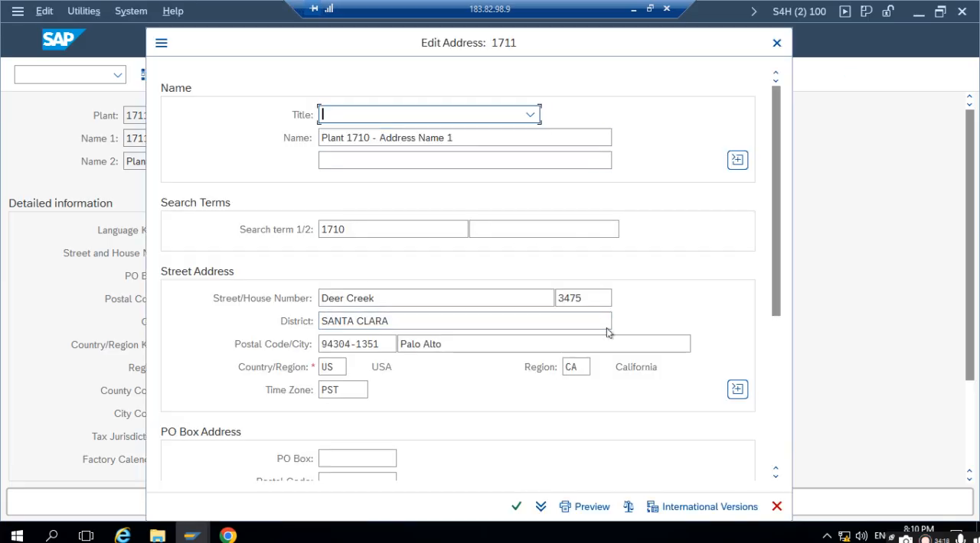
left_click(775, 44)
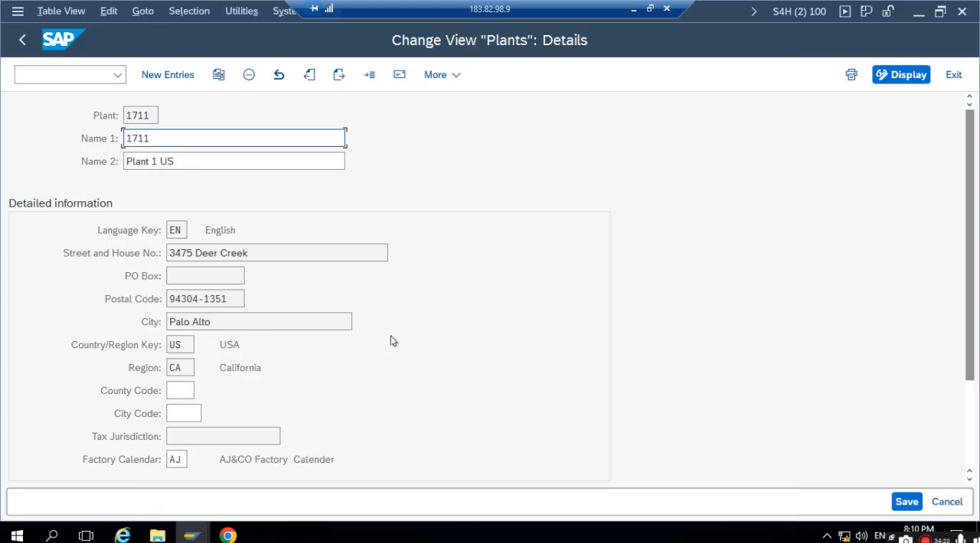
key("alt+Tab")
double_click(188, 369)
type("CA")
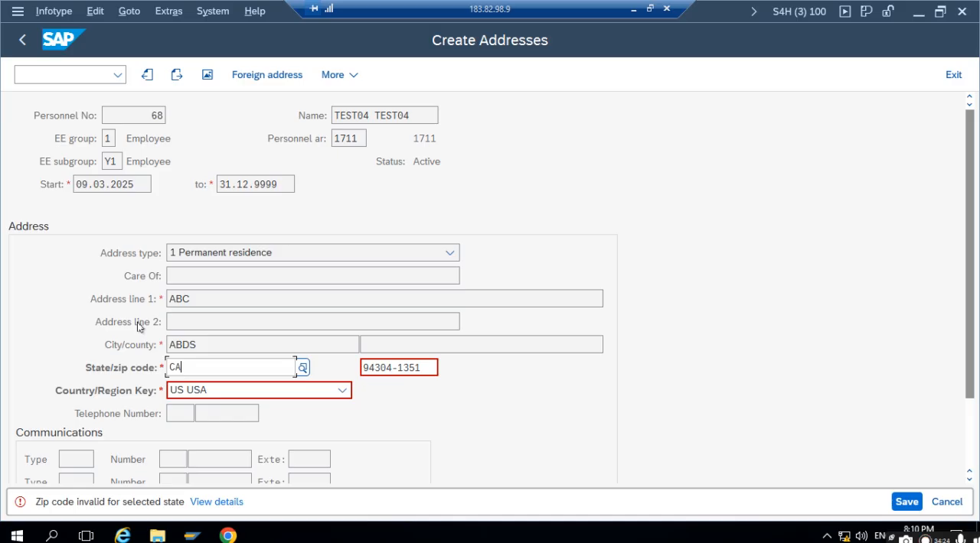
key("Return")
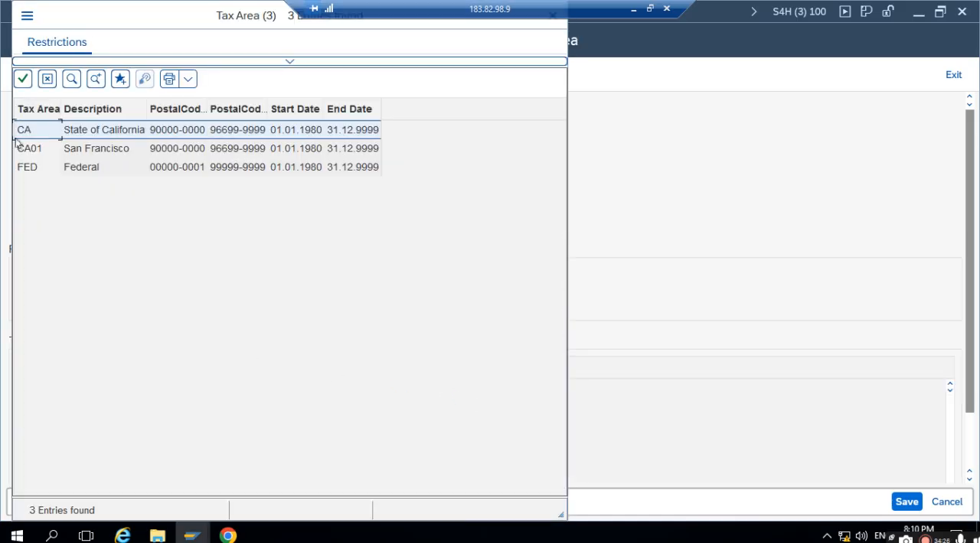
- Save the residence tax area record with tax area CA and exit the work tax area record without saving it
double_click(28, 131)
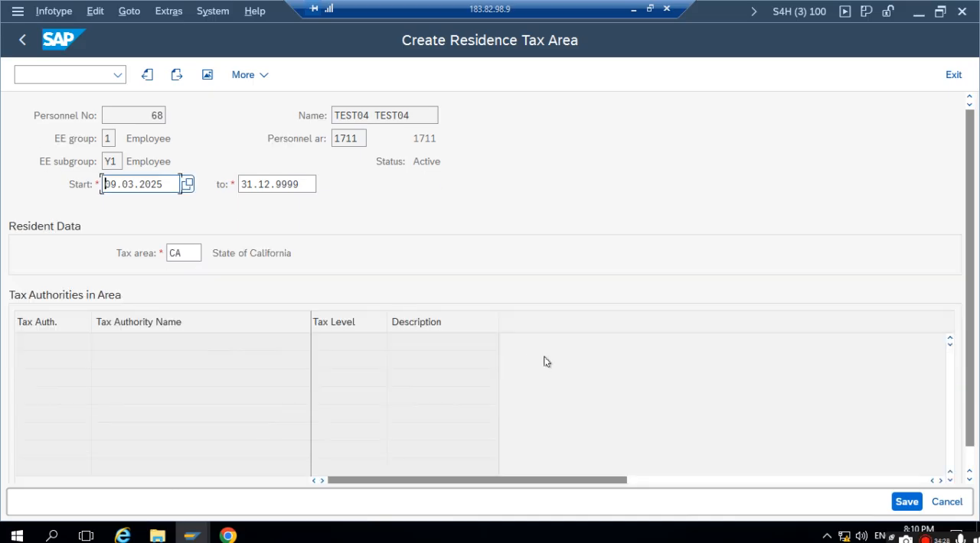
key("ctrl+s")
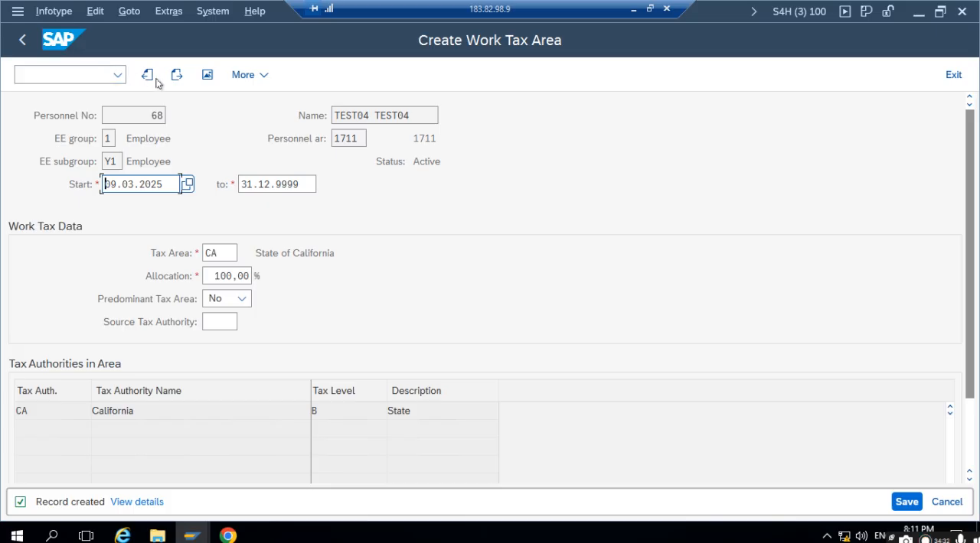
left_click(24, 40)
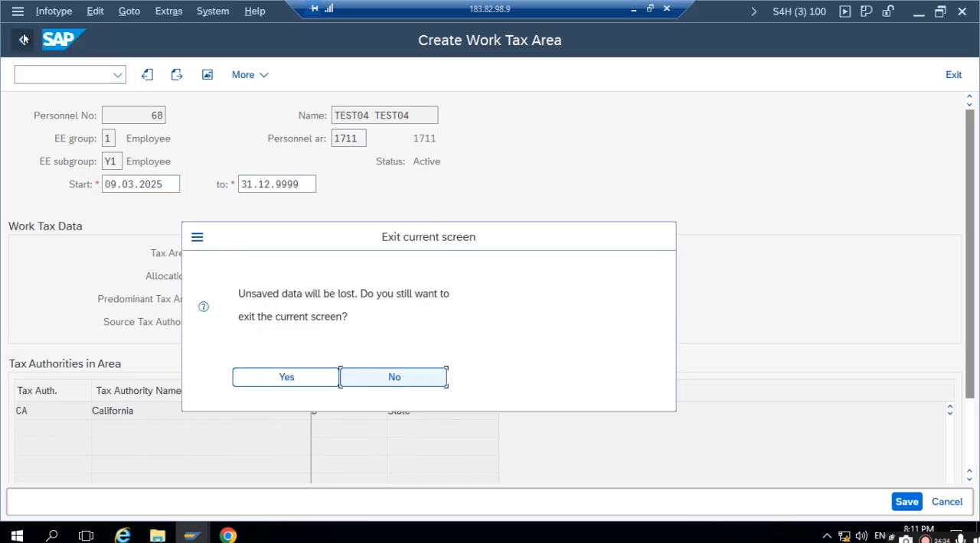
left_click(272, 378)
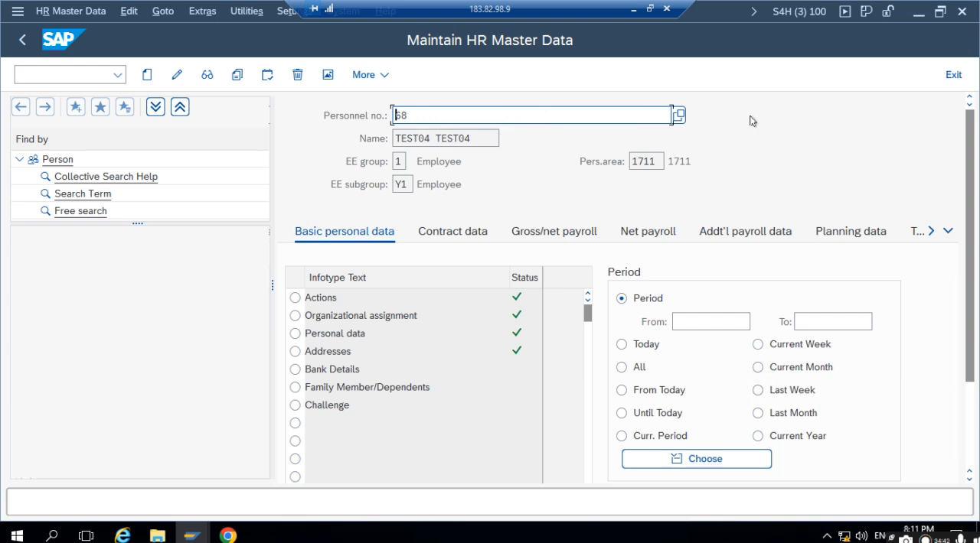
- Choose infotype 0105 Communication with subtype 0001 System user name (SY-UNAME) for the employee in the HR master data
scroll(379, 262, "down", 6)
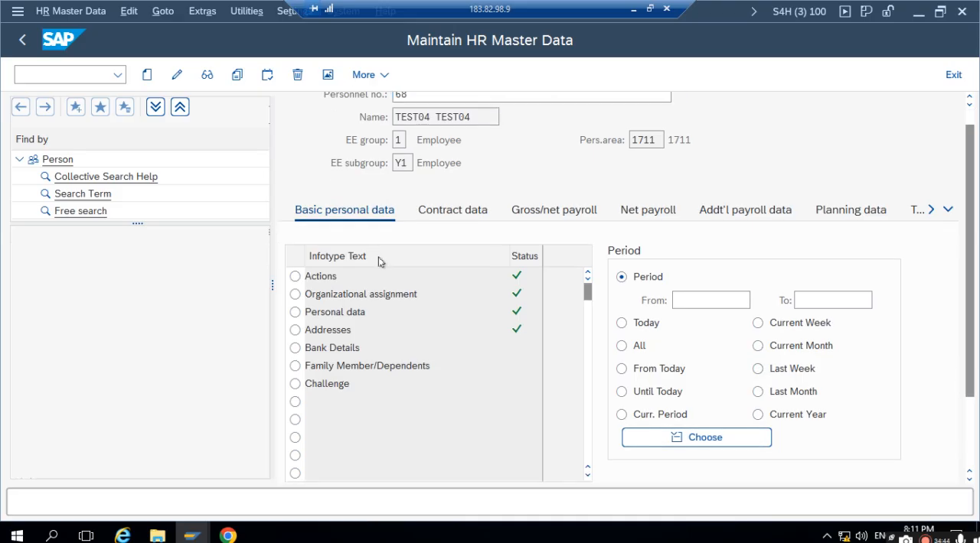
scroll(406, 275, "up", 6)
scroll(464, 275, "down", 8)
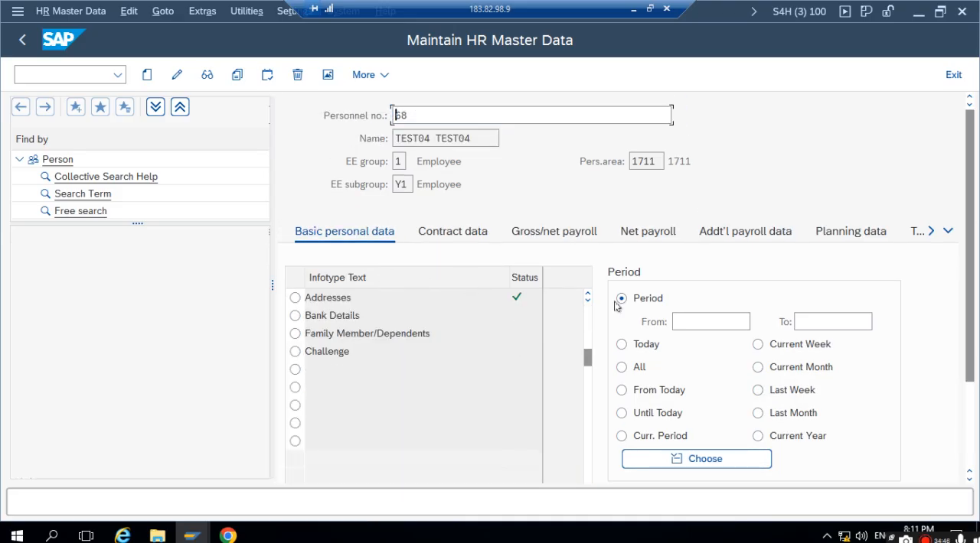
left_click(538, 431)
left_click(606, 431)
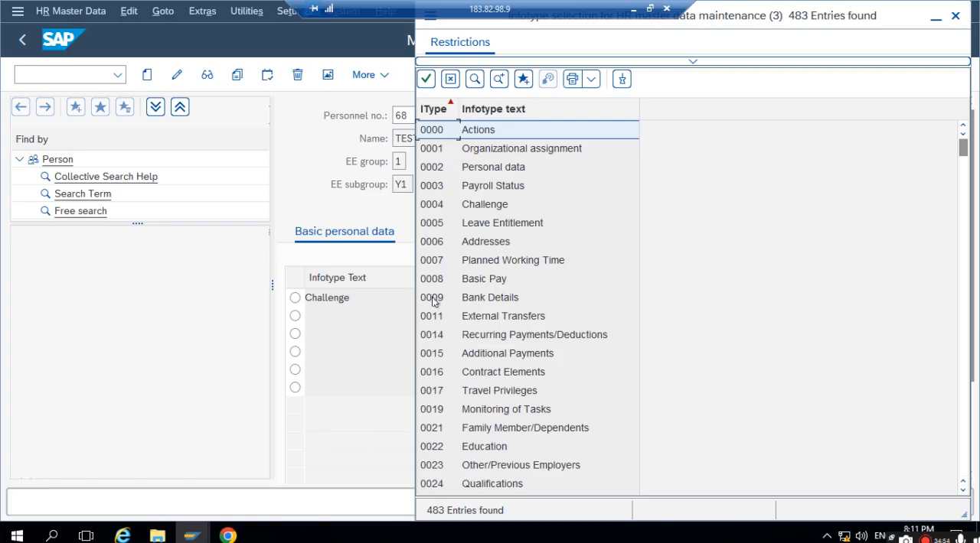
scroll(437, 434, "down", 2)
scroll(437, 433, "down", 11)
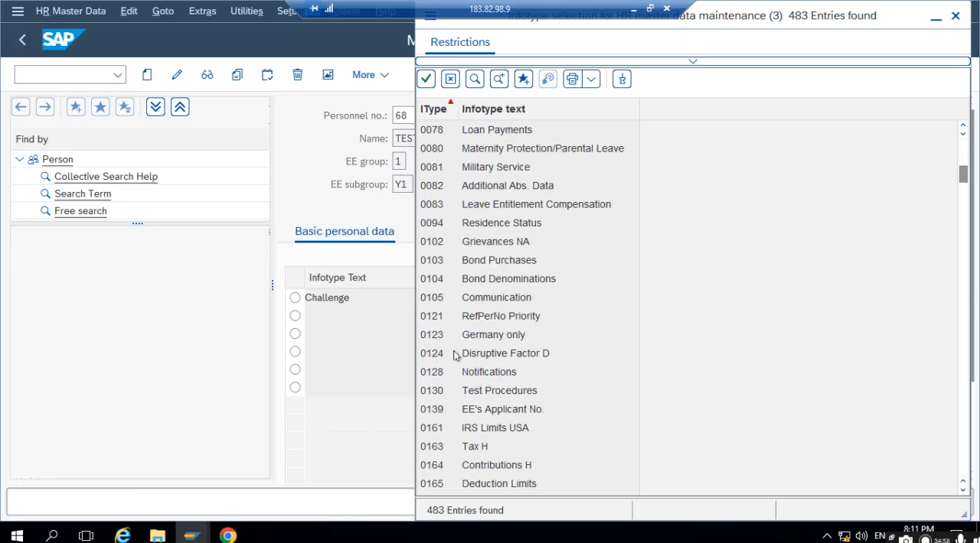
double_click(445, 298)
left_click(677, 453)
key("F4")
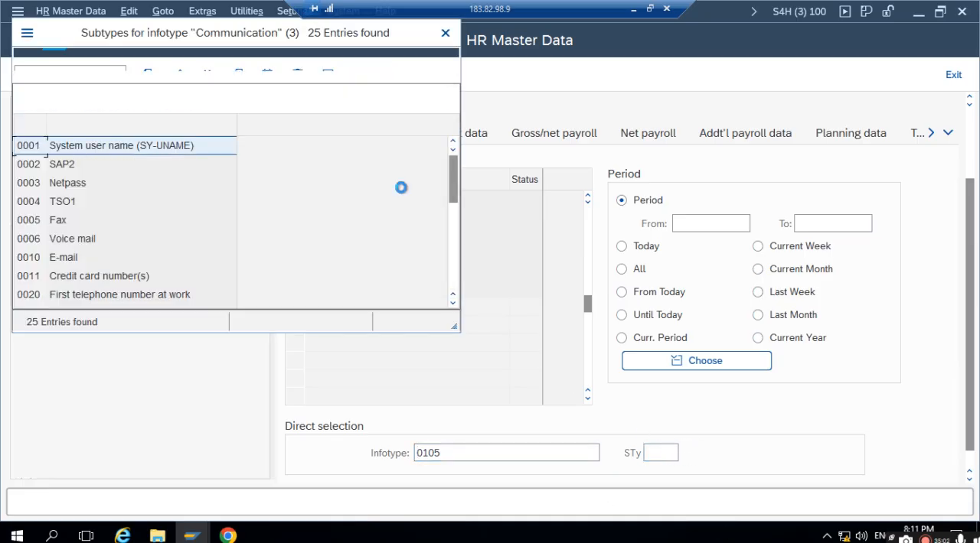
double_click(170, 151)
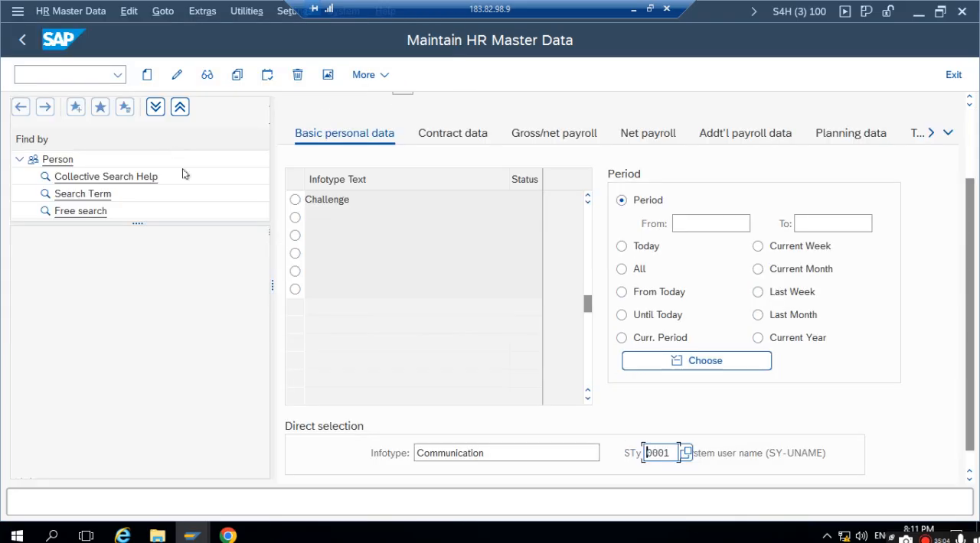
- Start a new Communication record for the employee and enter TEST04 as the system ID
left_click(151, 78)
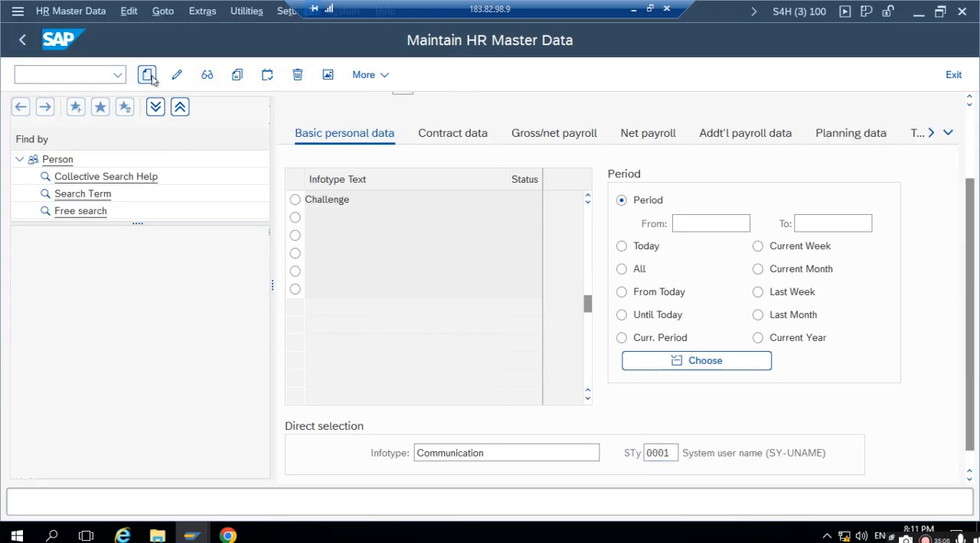
left_click(452, 275)
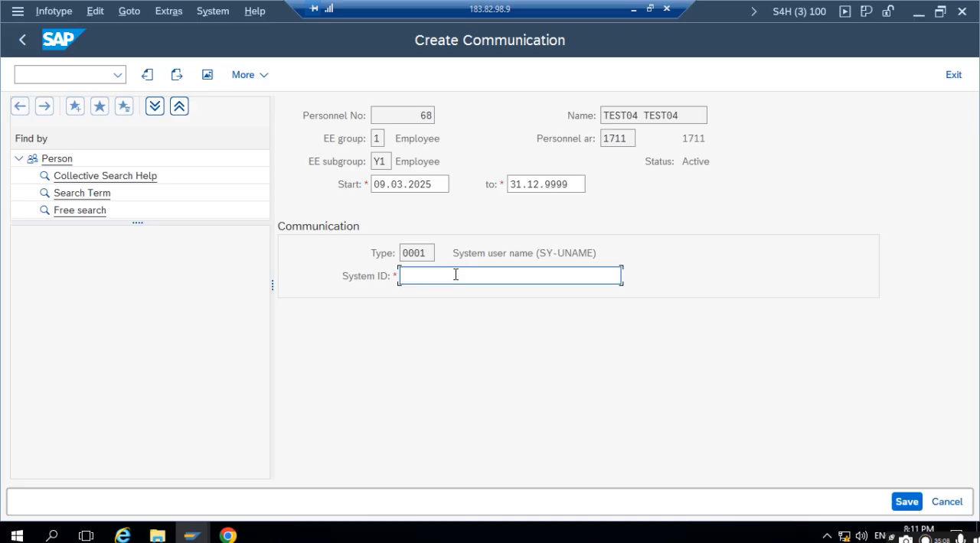
type("TE")
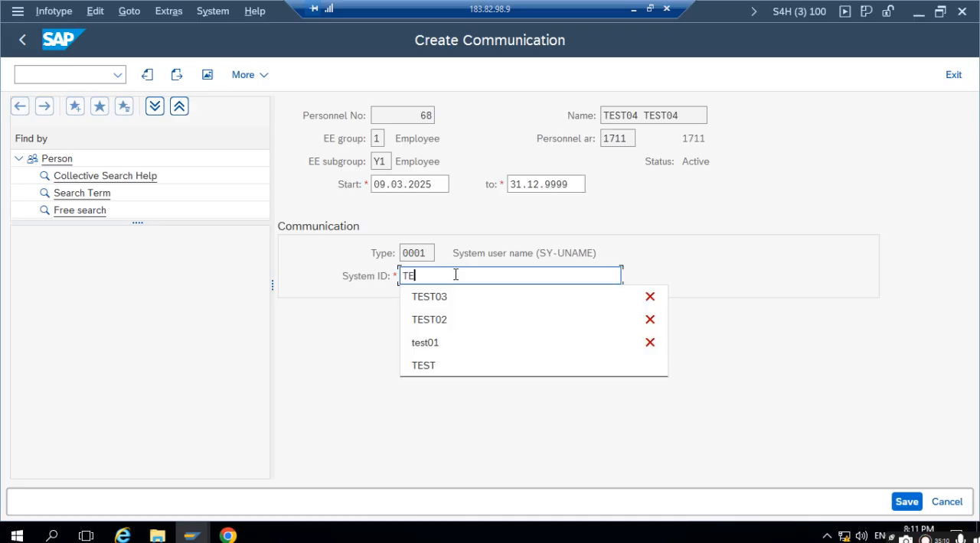
type("ST04")
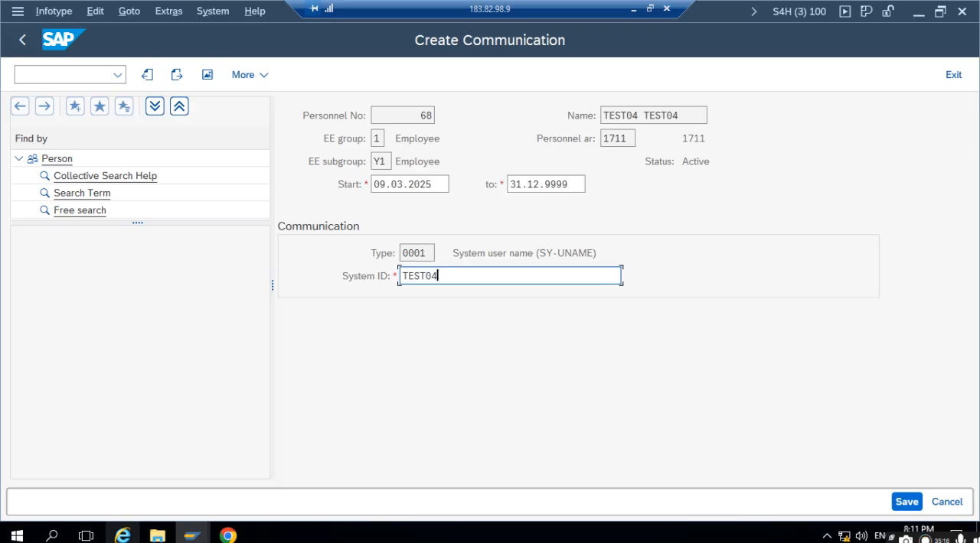
- Switch to the Display Users session and display user TEST04 to check its assignment before the communication record is saved
left_click(193, 535)
mouse_move(198, 536)
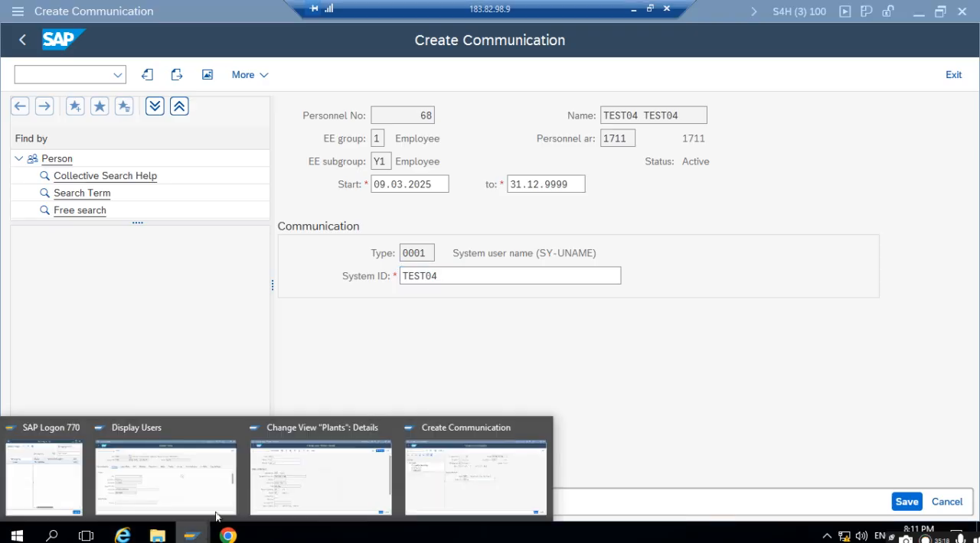
left_click(187, 475)
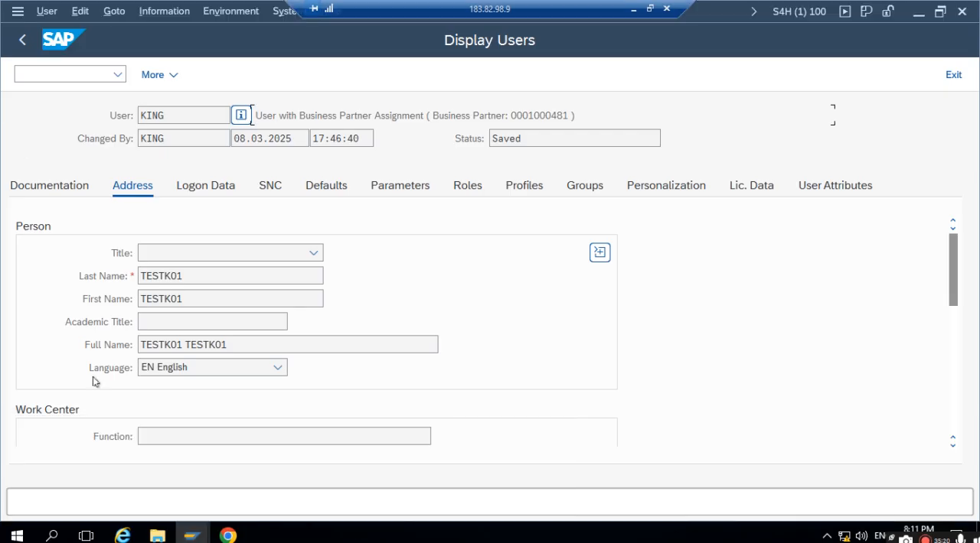
left_click(22, 40)
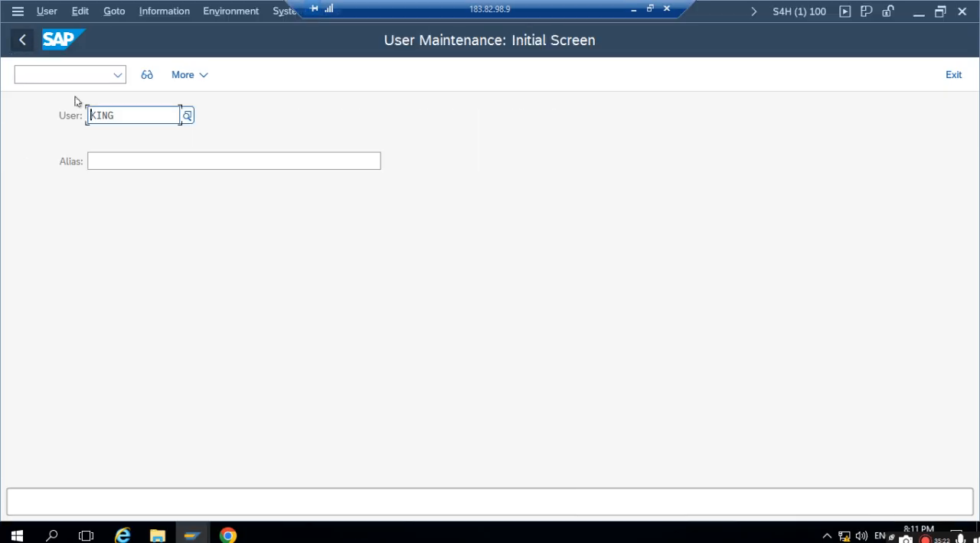
left_click_drag(137, 120, 73, 109)
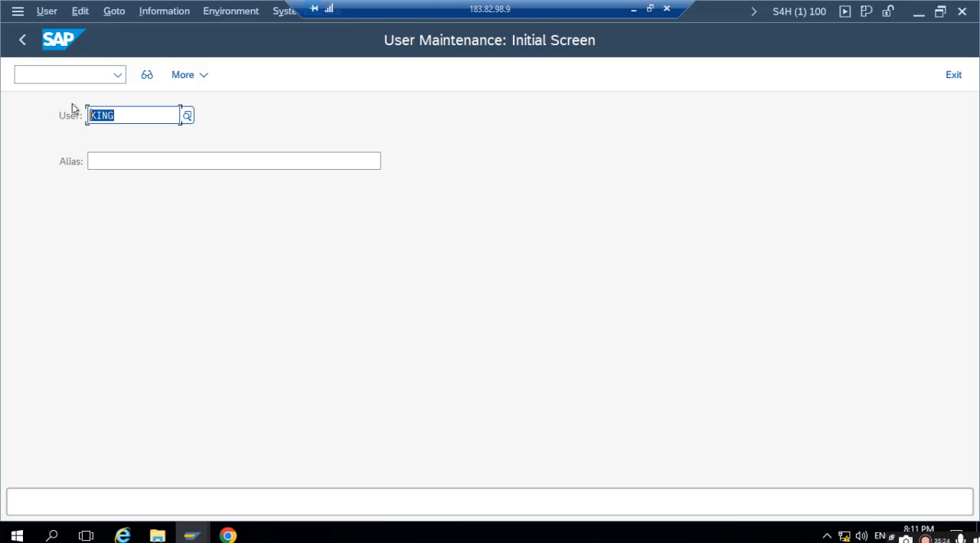
type("test04")
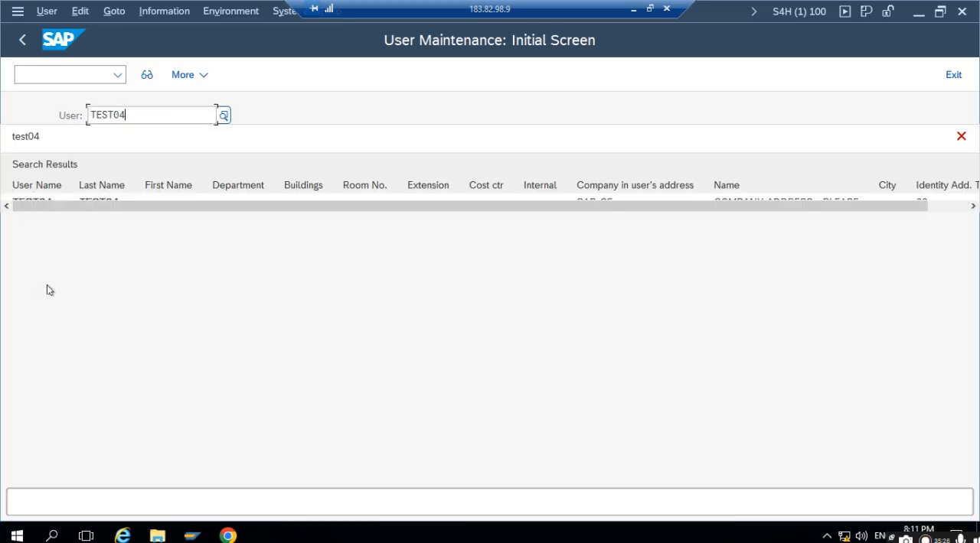
left_click(147, 74)
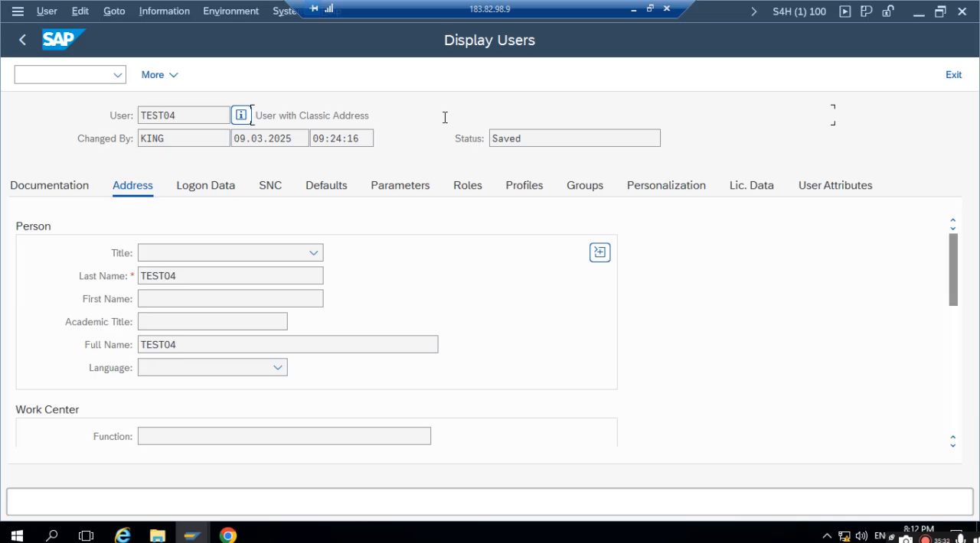
- Return to the Create Communication session and save the employee's system user name record
mouse_move(192, 536)
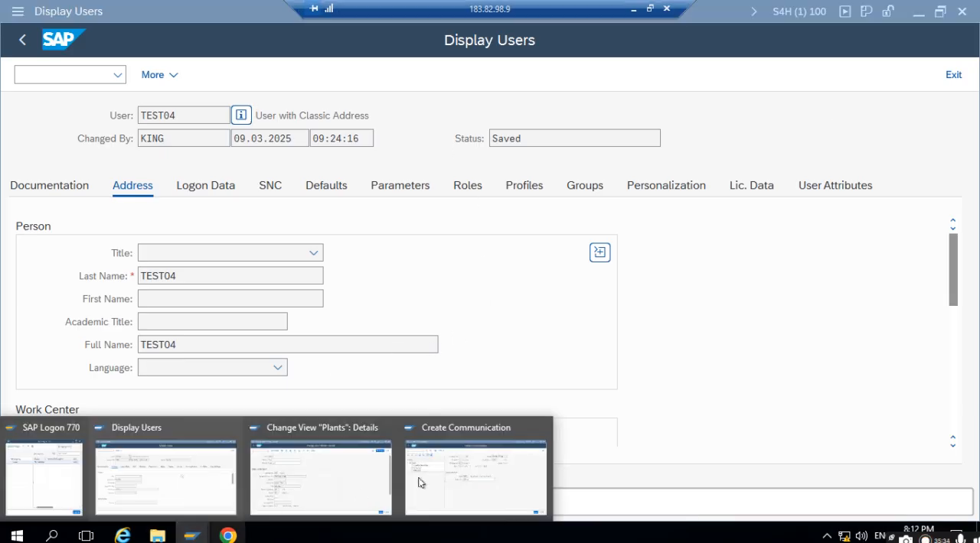
left_click(488, 467)
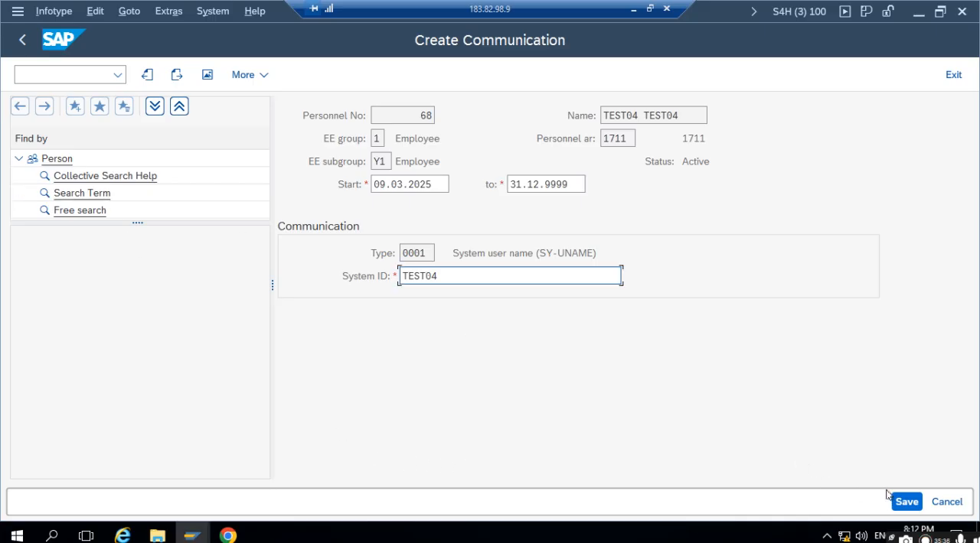
left_click(909, 503)
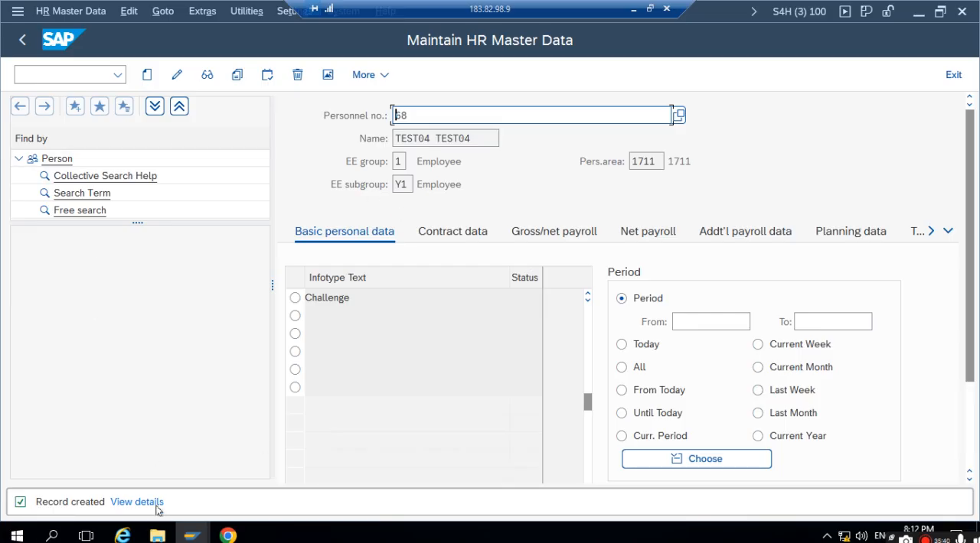
- Go back to the Display Users session and reload user TEST04 to check its business partner assignment
mouse_move(196, 539)
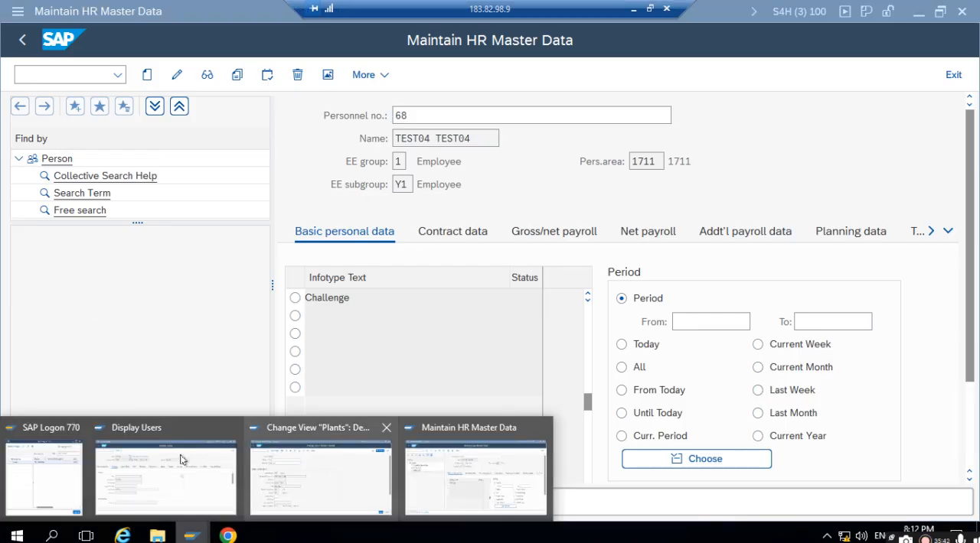
left_click(134, 466)
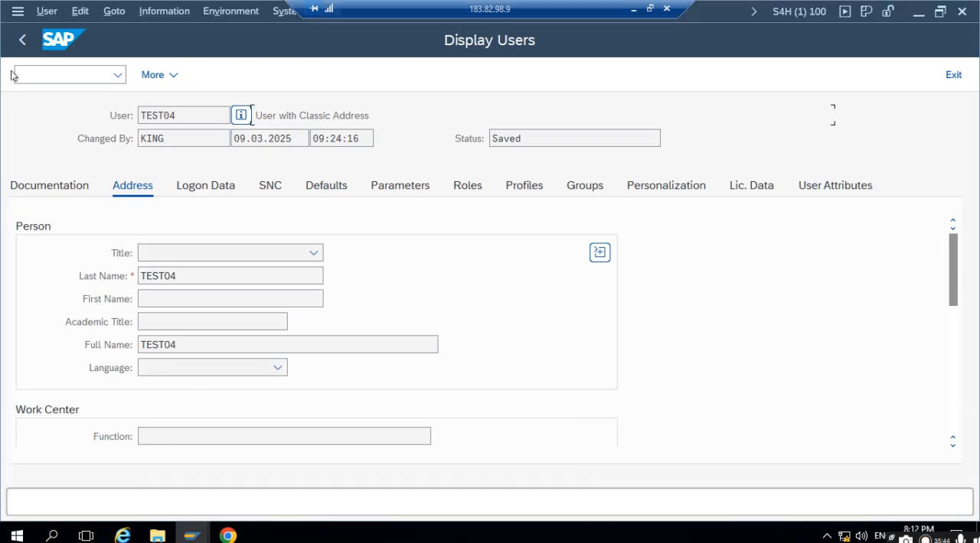
left_click(22, 40)
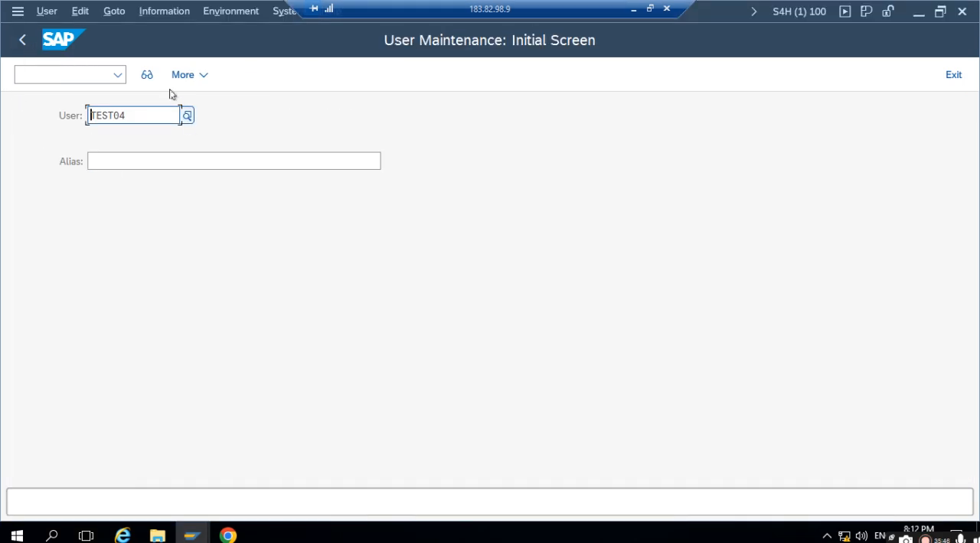
left_click(147, 75)
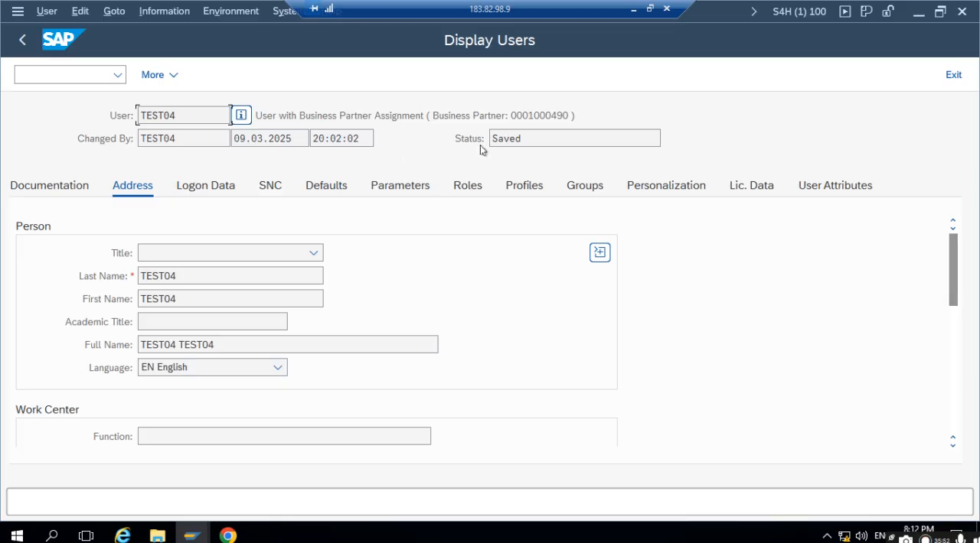
left_click(404, 187)
- Copy the business partner number assigned to TEST04 and display that partner using transaction BP in a new session
left_click_drag(511, 116, 566, 112)
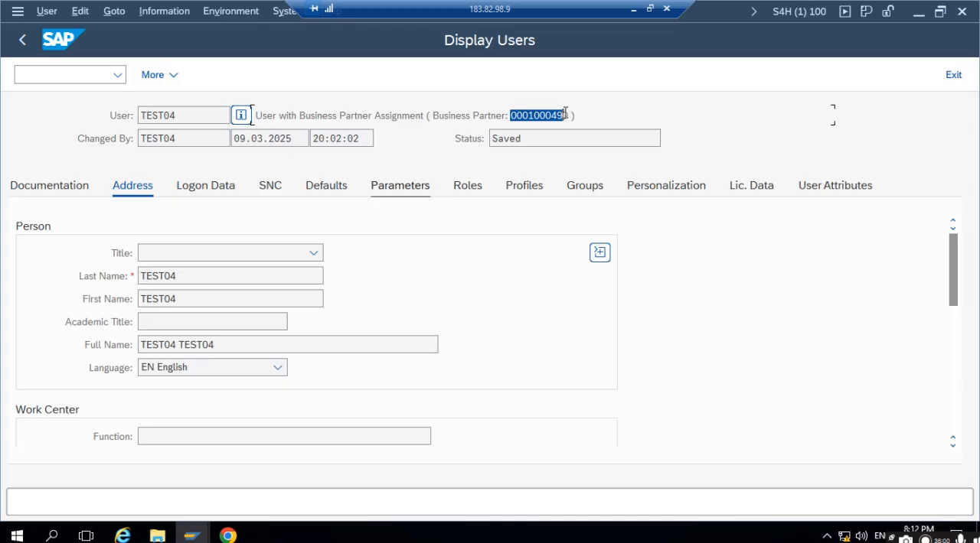
left_click(514, 113)
left_click_drag(511, 115, 572, 116)
key("ctrl+c")
left_click(40, 71)
type("/O")
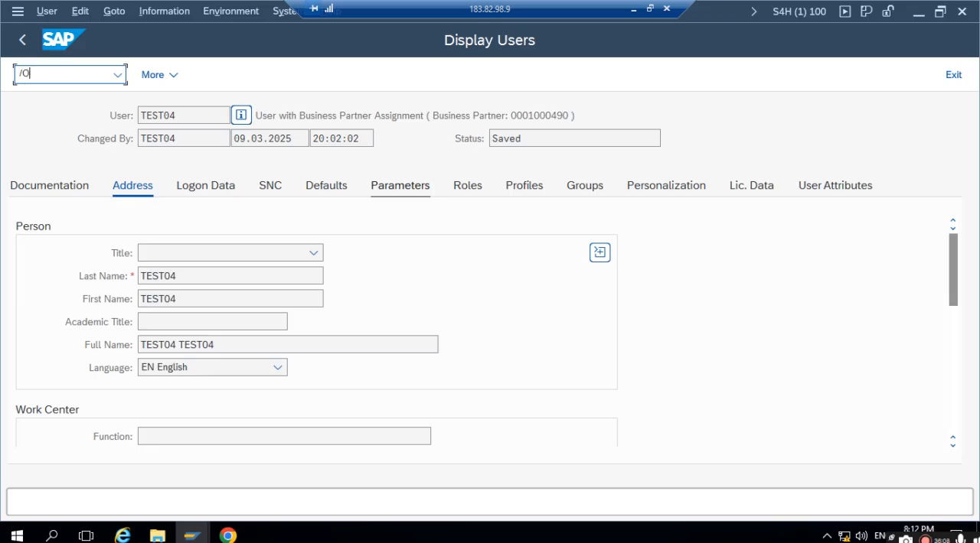
type("BP")
key("Return")
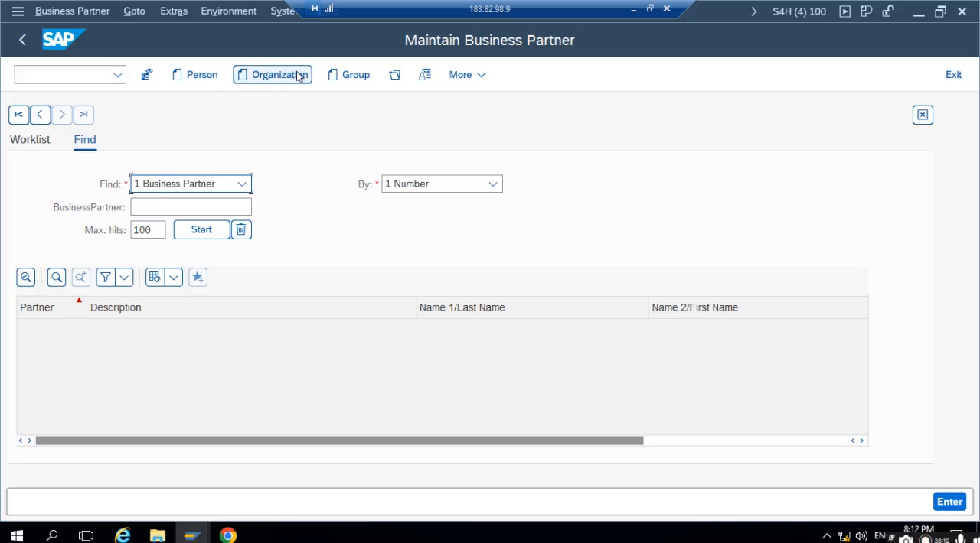
left_click(395, 74)
key("ctrl+v")
left_click(592, 404)
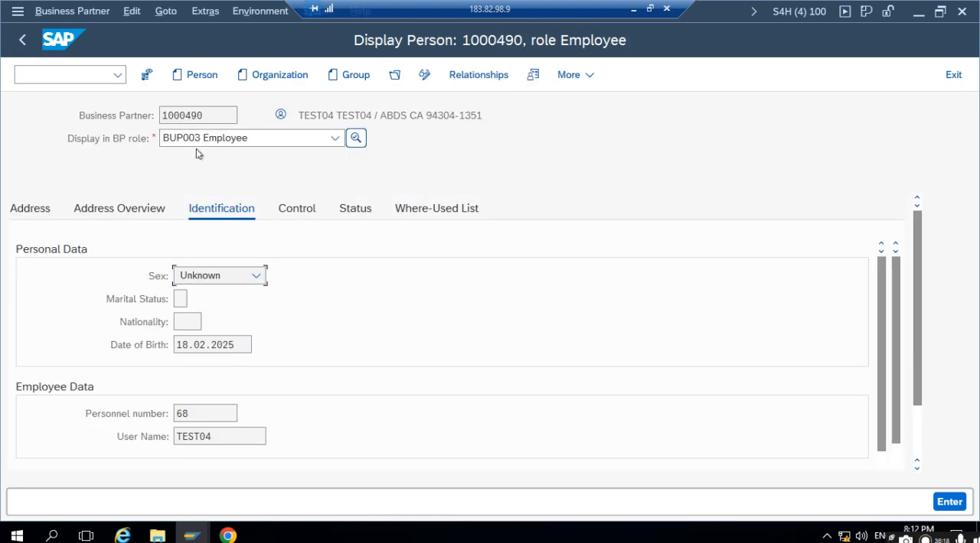
left_click_drag(213, 112, 127, 108)
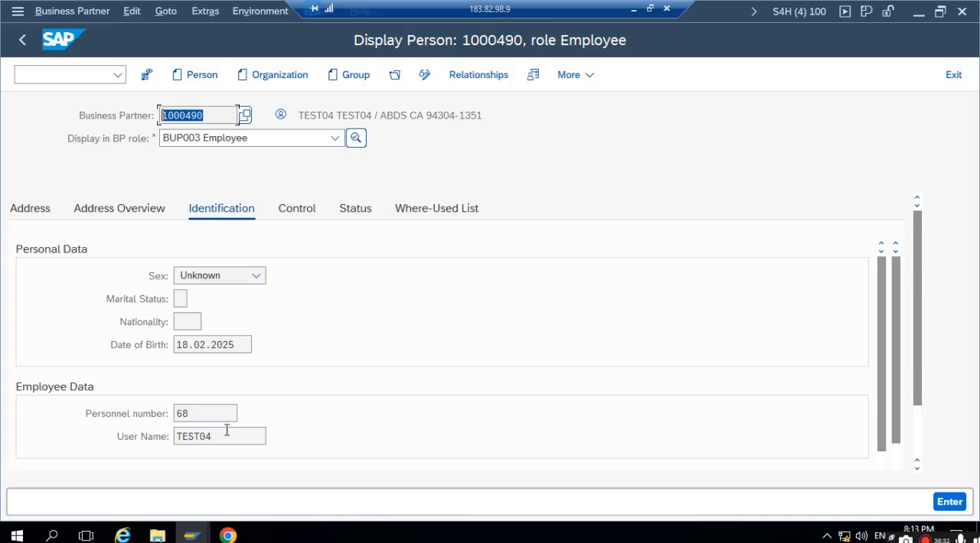
- Examine the partner's employee data and its identification numbers in role 000000 Business Partner (Gen.), and leave the partner display
left_click_drag(216, 416, 173, 423)
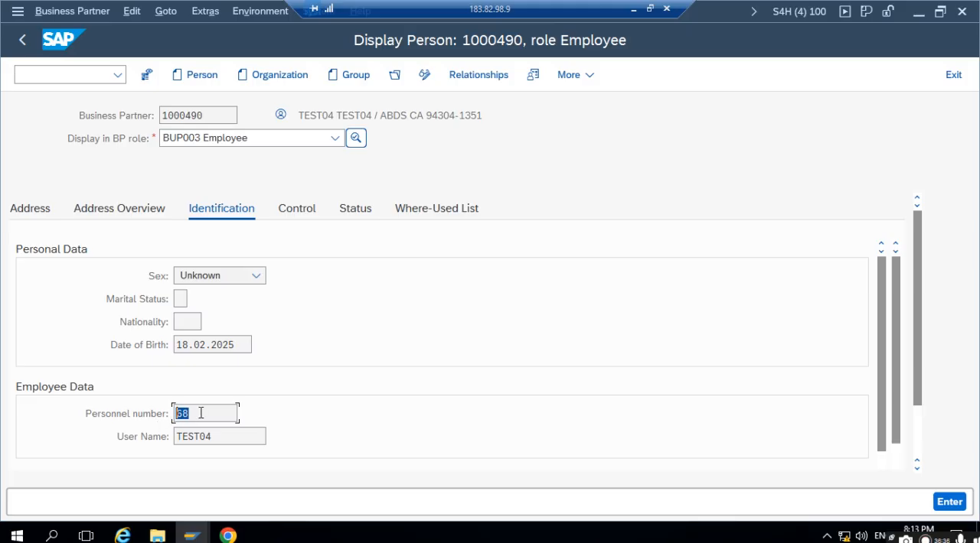
left_click_drag(218, 434, 57, 431)
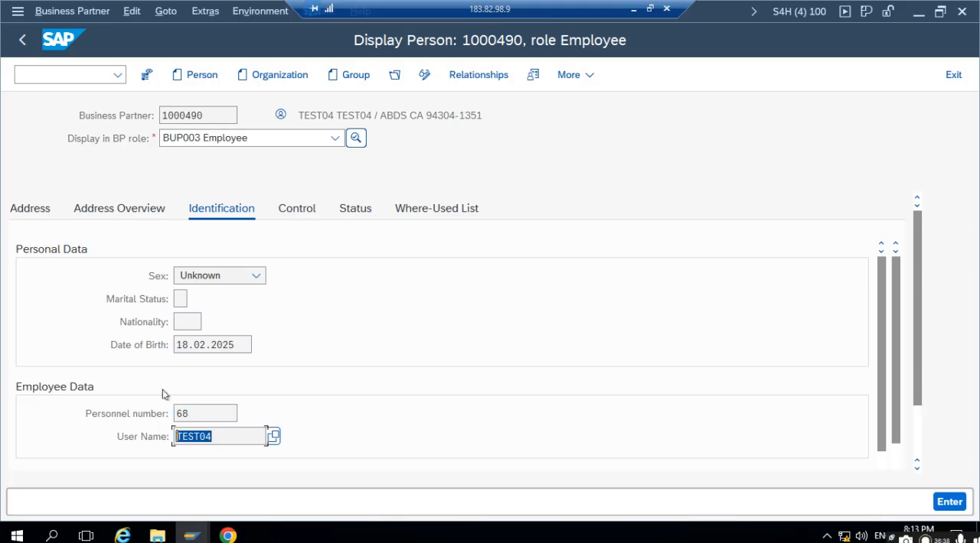
left_click(253, 141)
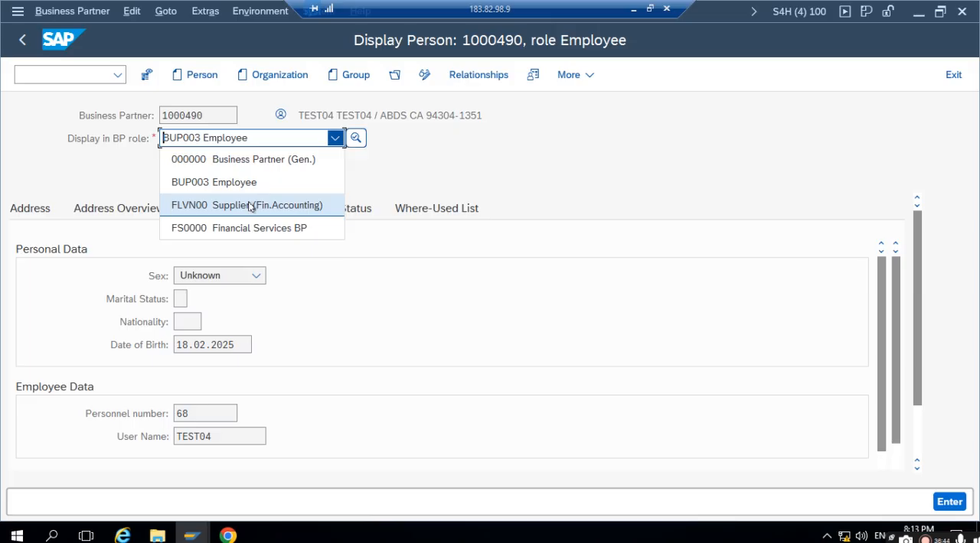
left_click(213, 159)
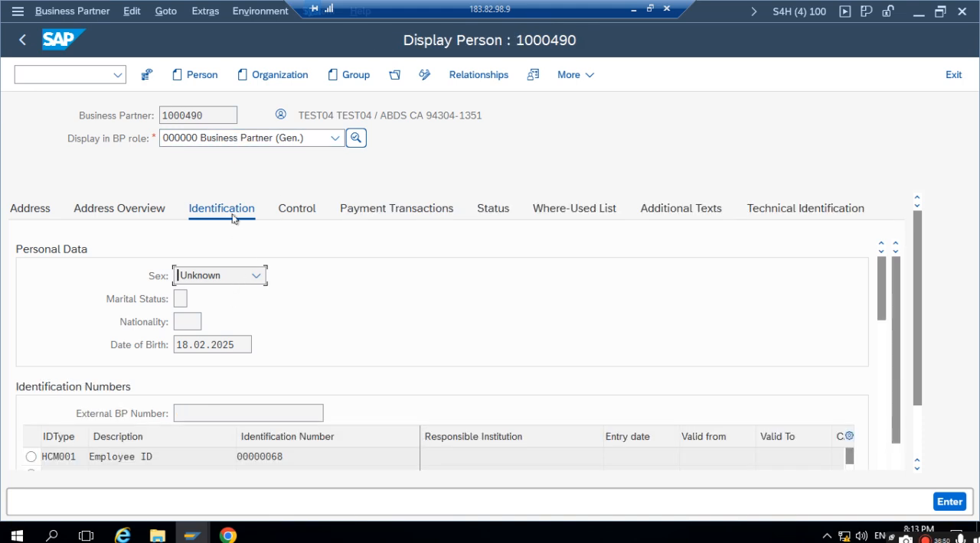
scroll(243, 238, "down", 5)
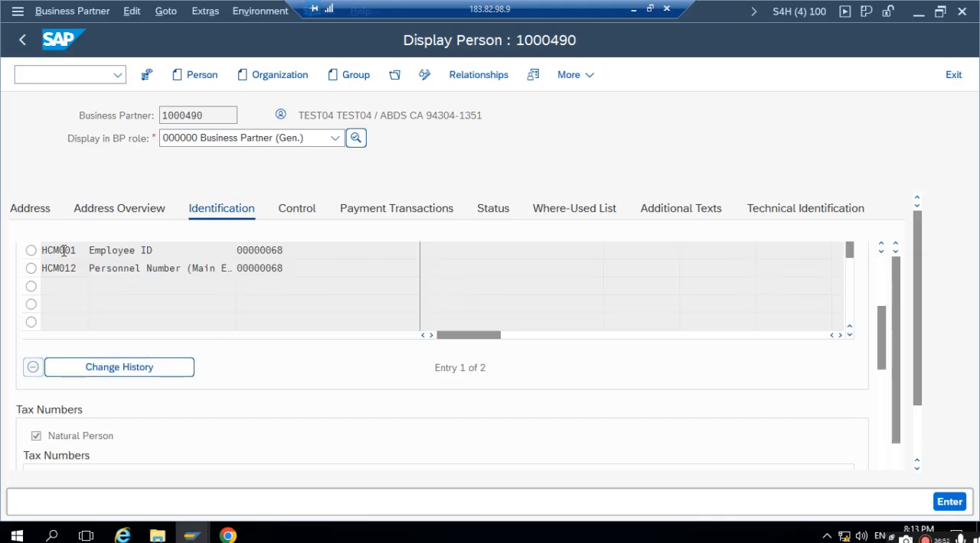
scroll(64, 250, "up", 2)
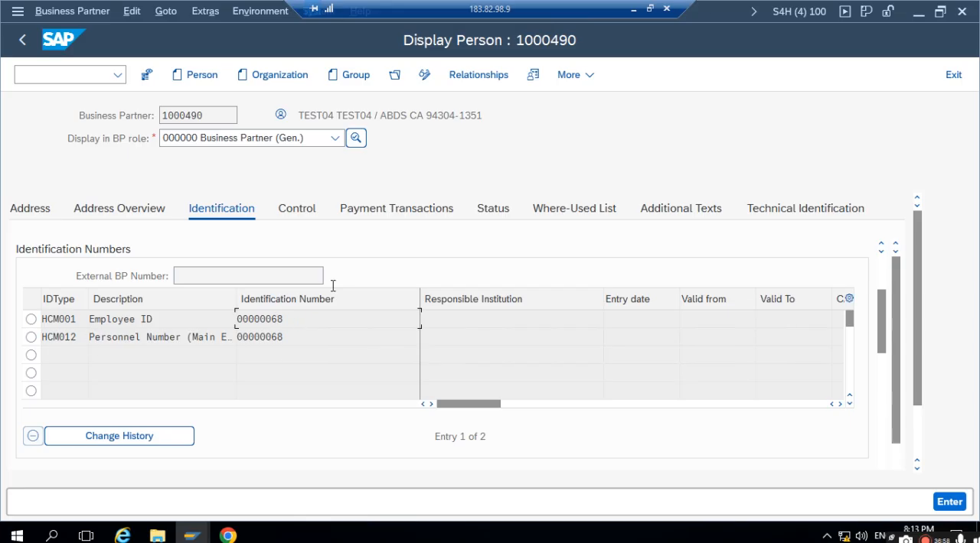
left_click(22, 40)
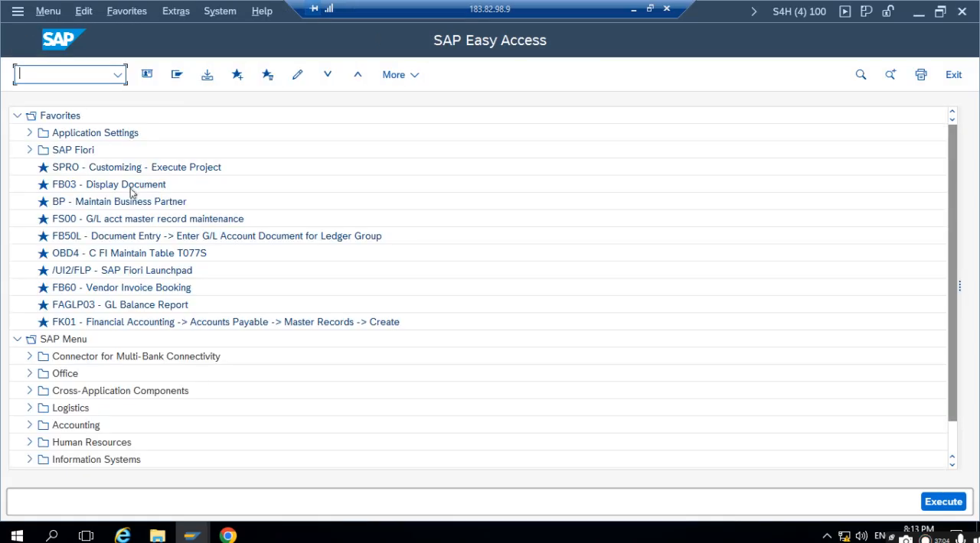
- Switch to the Fiori launchpad in Chrome and start a new item in the deprecated Create Purchase Requisition app
left_click(228, 538)
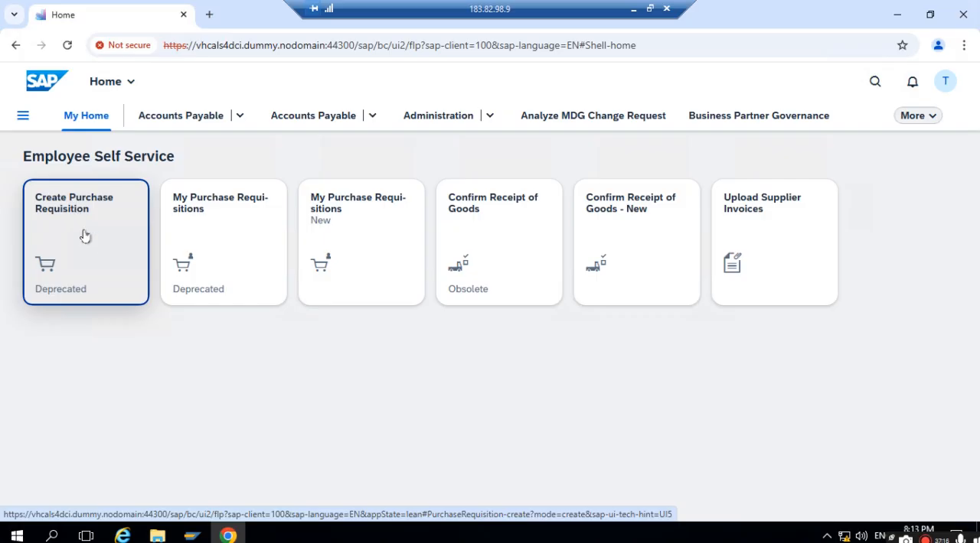
left_click(69, 203)
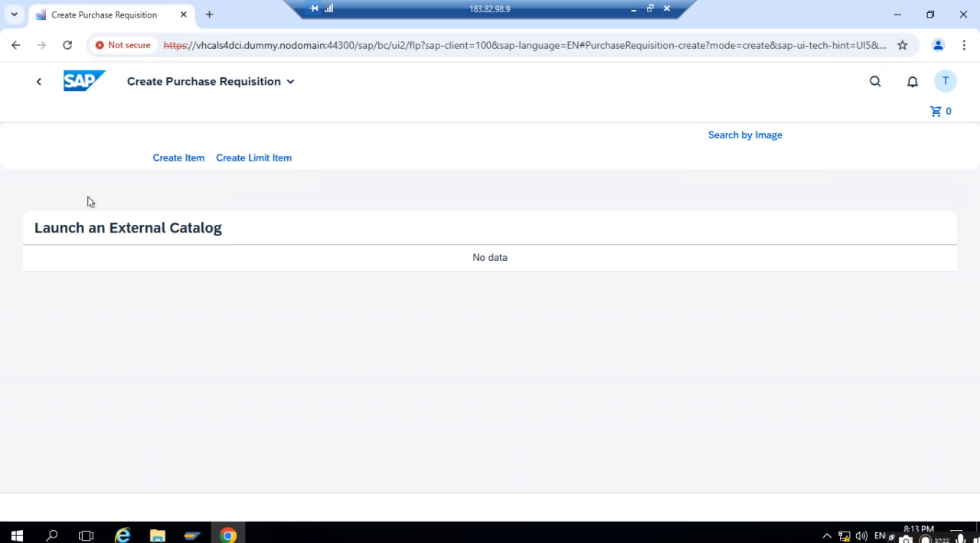
left_click(170, 158)
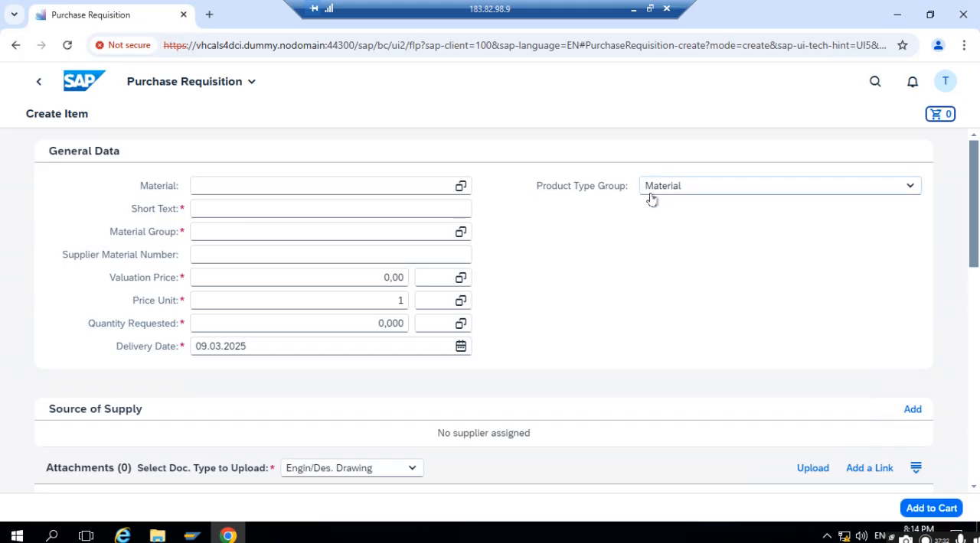
- Enter PRINTER as the item's short text and choose material group 01
left_click(320, 211)
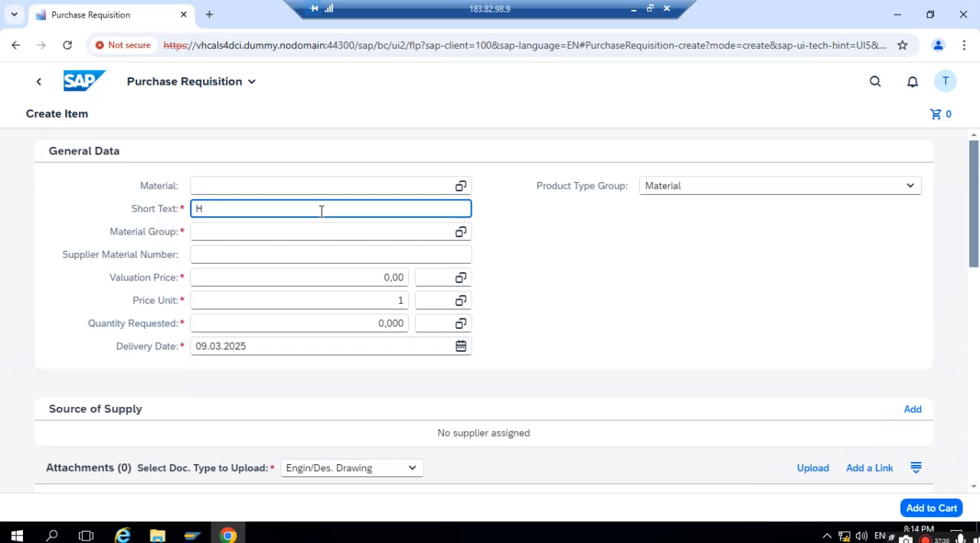
type("PRINTER")
left_click(365, 232)
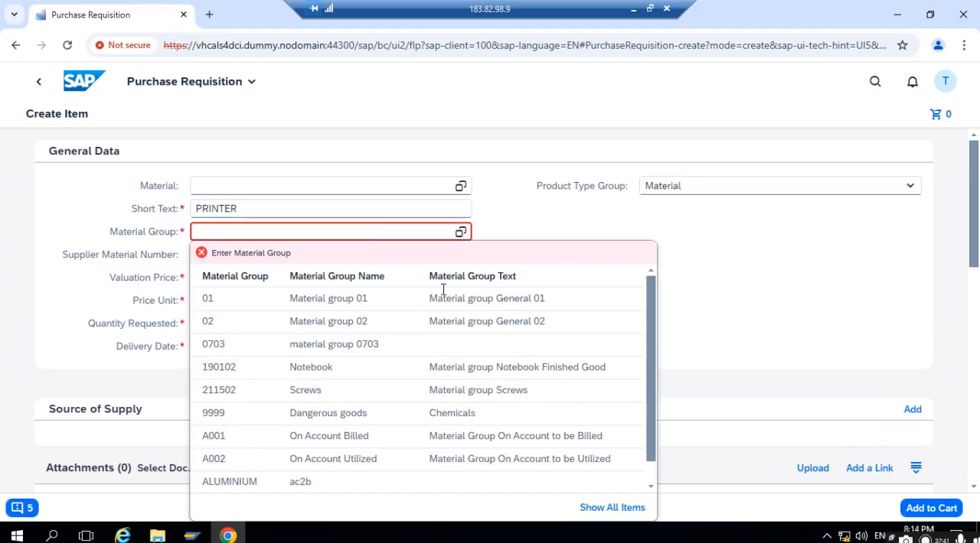
left_click(213, 297)
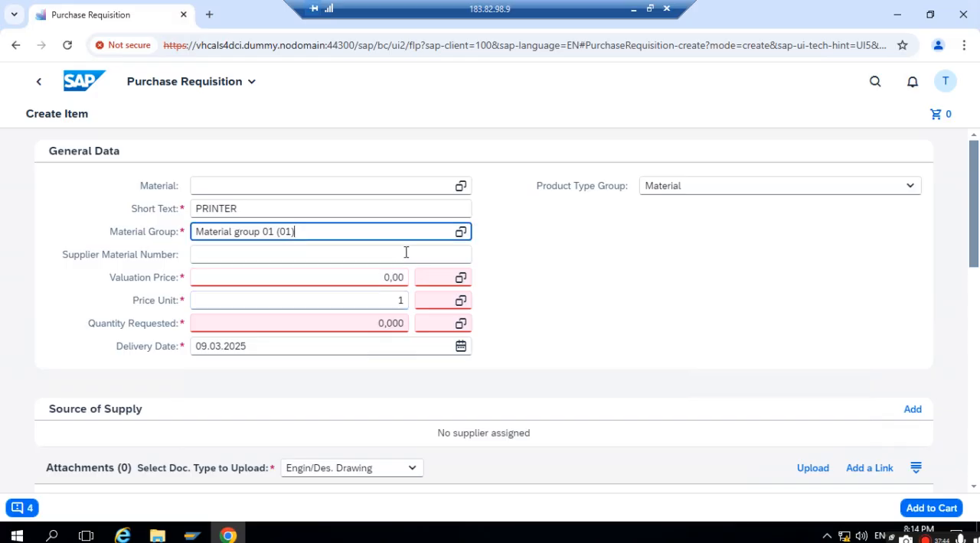
- Set the valuation price to 10,000 USD, the price unit to EA and the quantity requested to 1,000 EA
left_click(349, 282)
type("1")
left_click(447, 281)
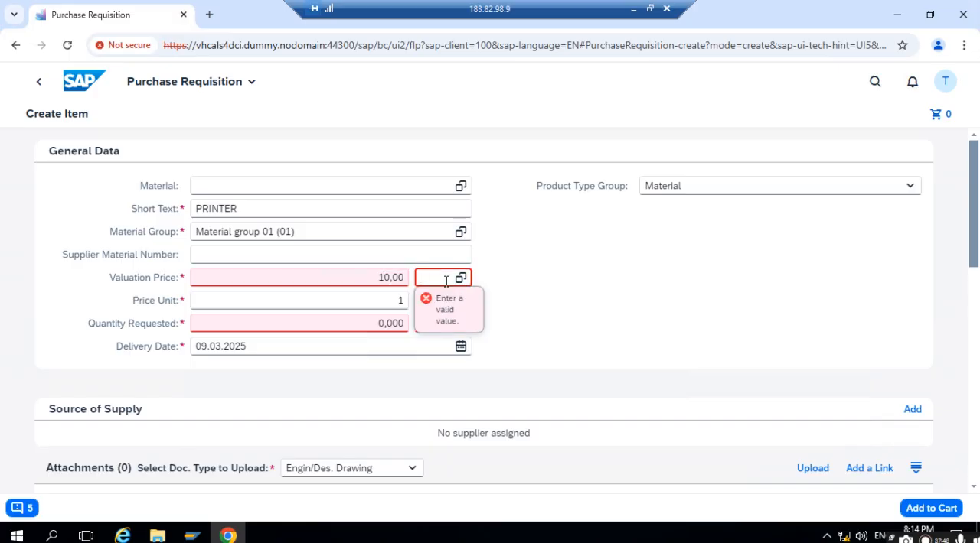
type("USD")
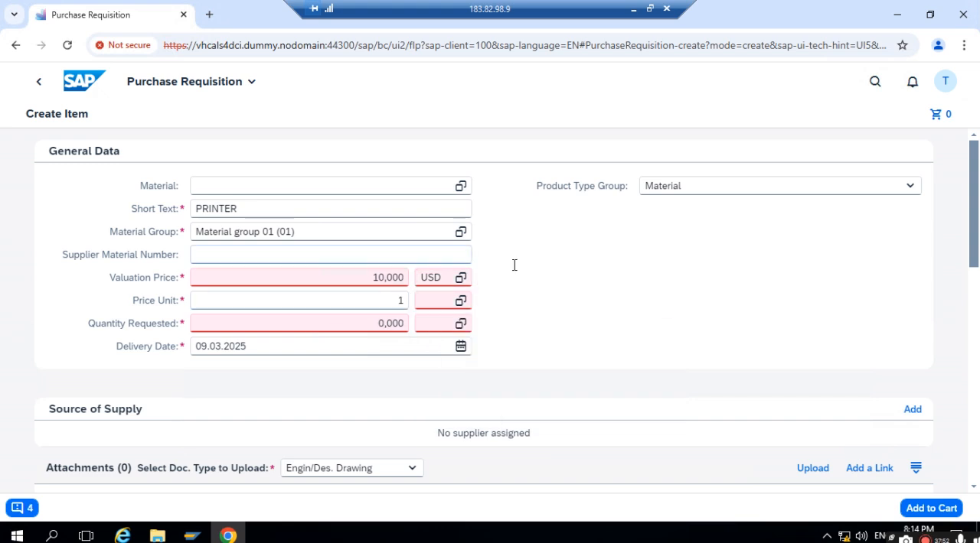
left_click(433, 300)
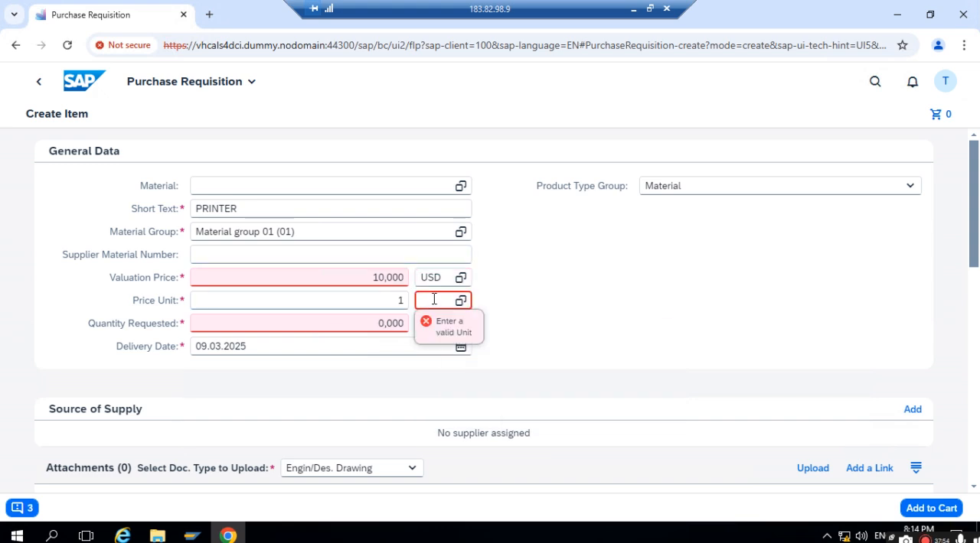
type("EA")
left_click(375, 324)
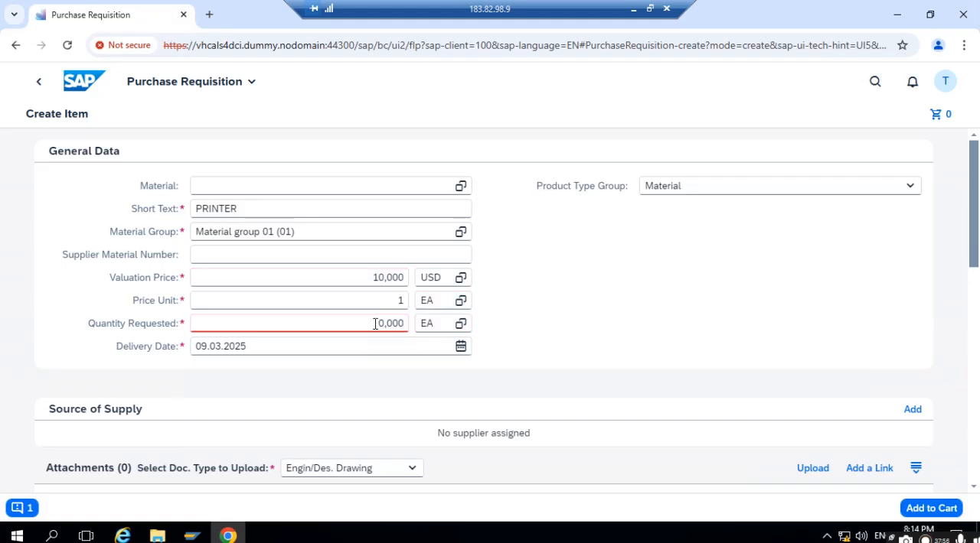
left_click(377, 324)
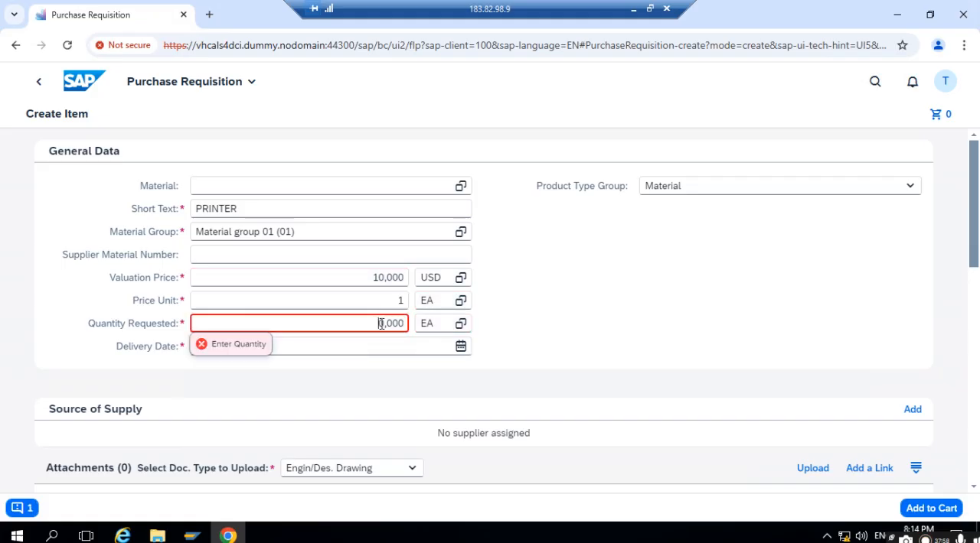
key("Return")
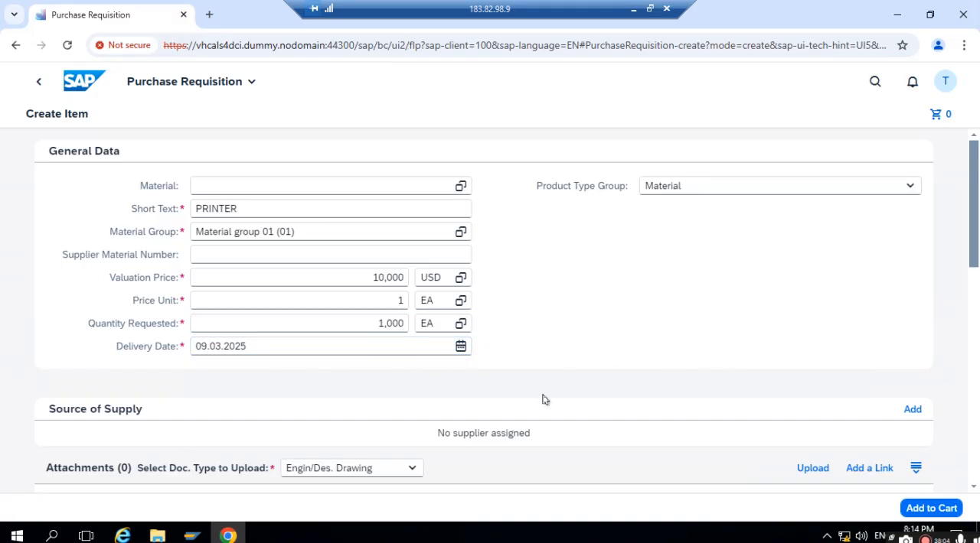
- Add the PRINTER item to the cart and display its details from the purchase requisition overview
scroll(542, 398, "down", 5)
left_click(916, 510)
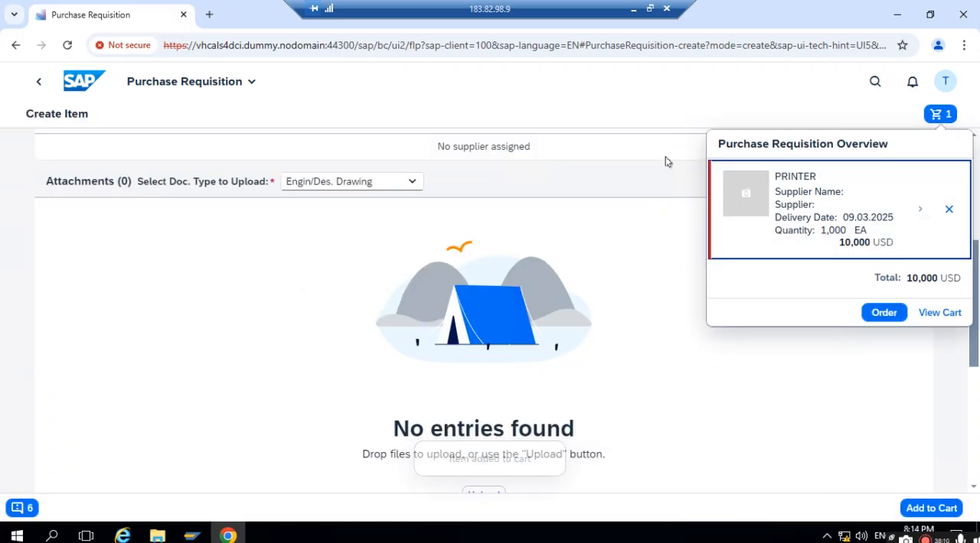
left_click(922, 213)
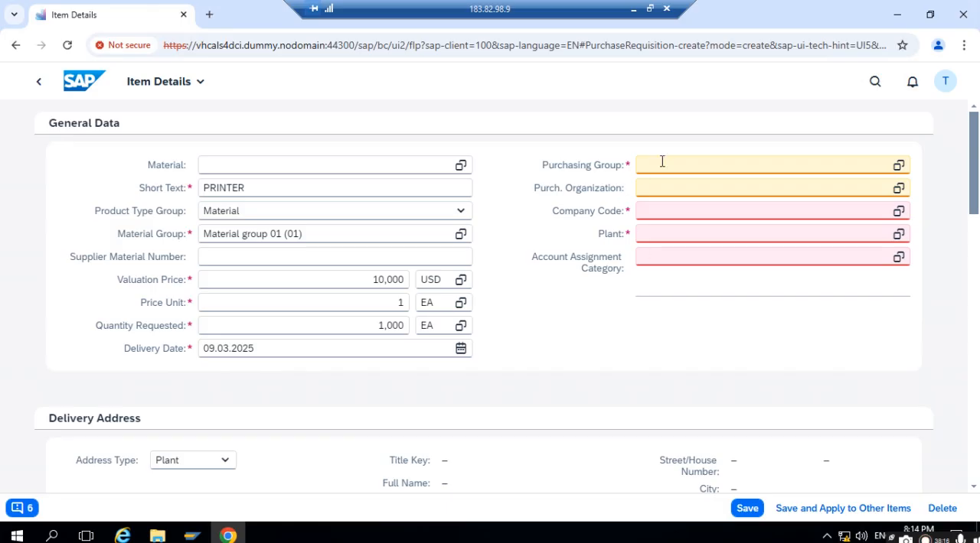
- Assign purchasing group 001 and purchasing organization 1711 to the PRINTER item
left_click(666, 165)
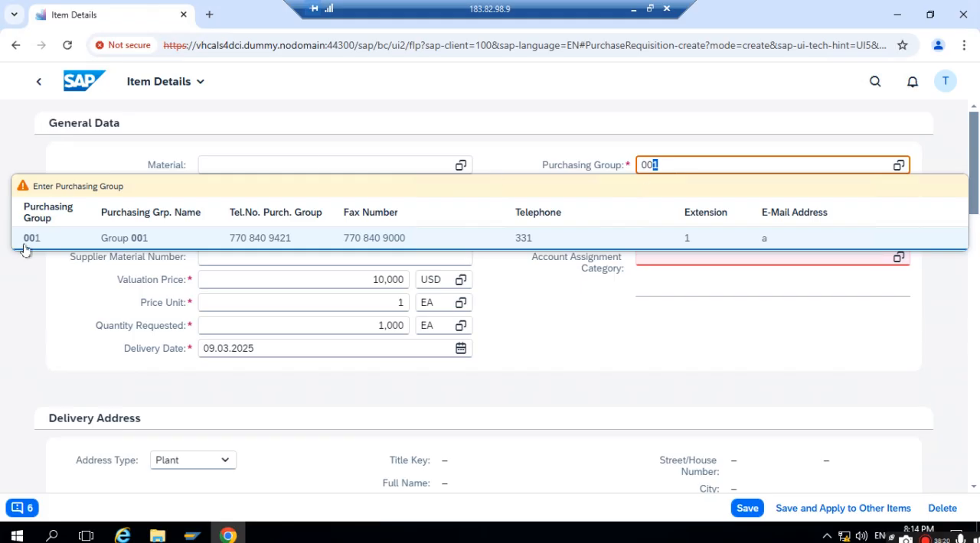
left_click(197, 233)
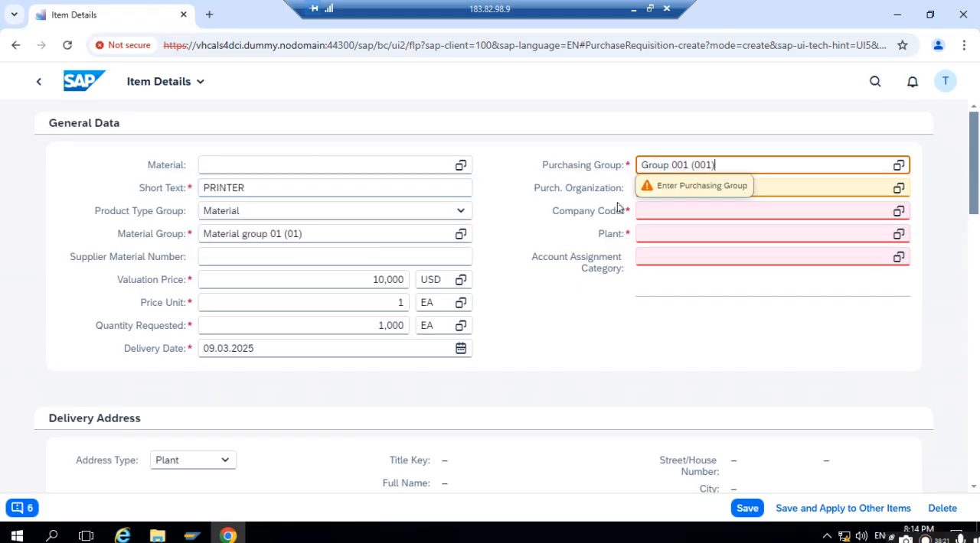
left_click(795, 188)
type("1711")
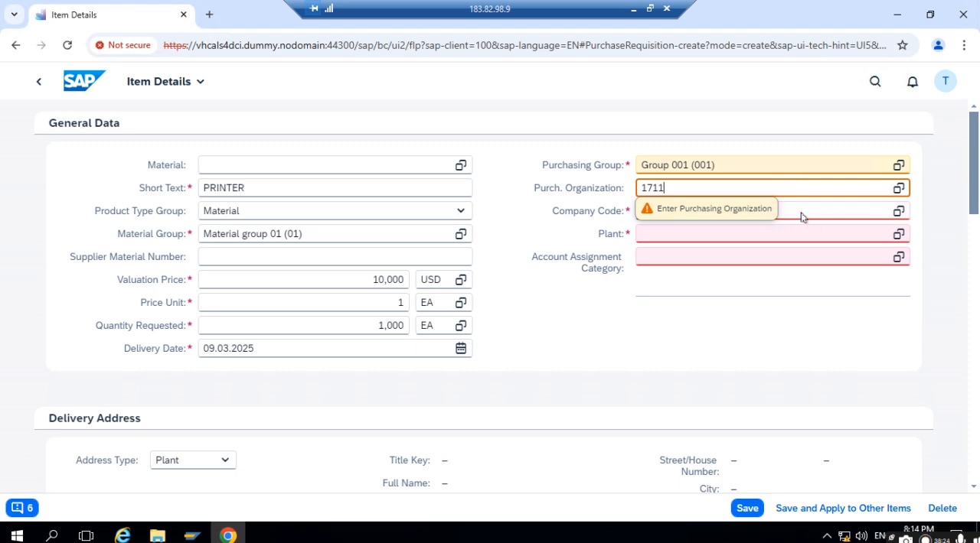
left_click(645, 287)
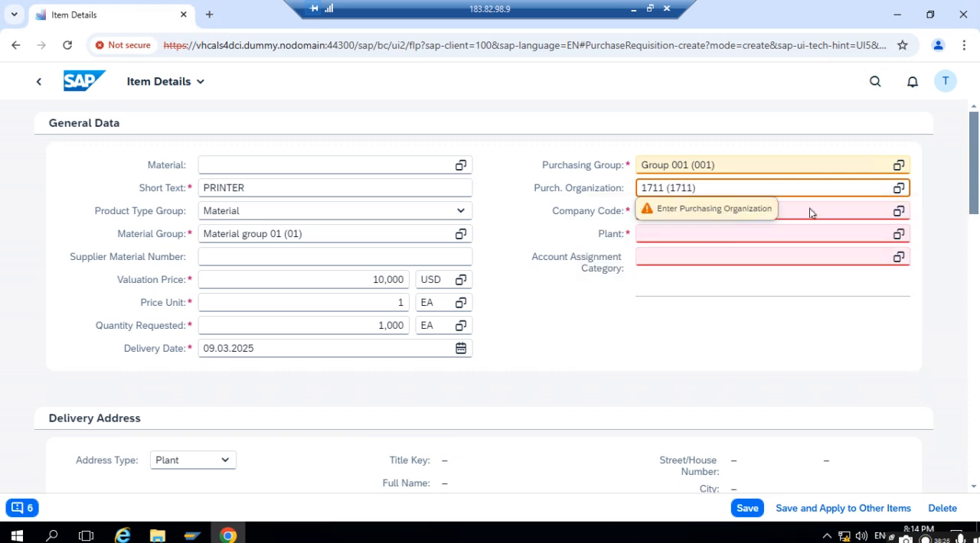
- Set the item's company code and plant to 1711, with account assignment category Cost center (K)
left_click(794, 211)
type("1711")
left_click(649, 279)
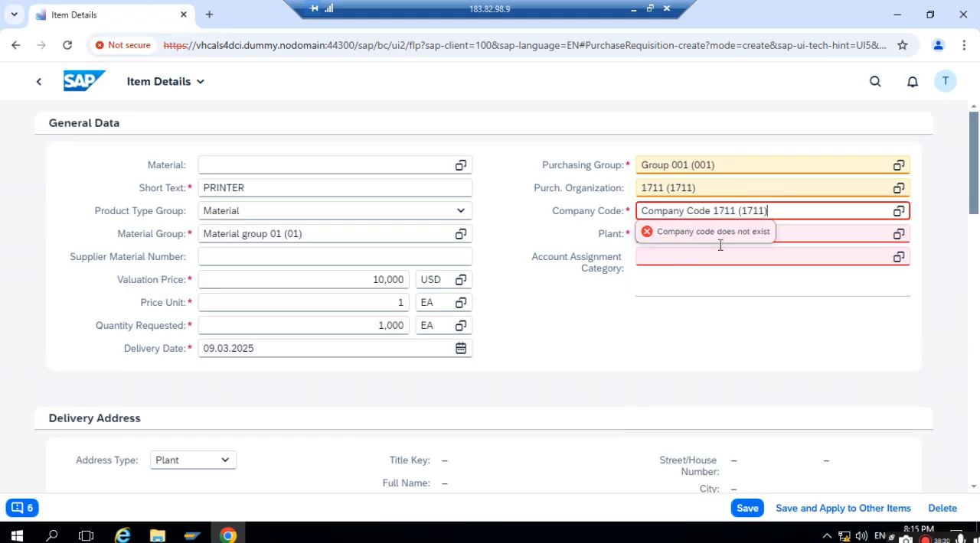
left_click(791, 235)
type("1711")
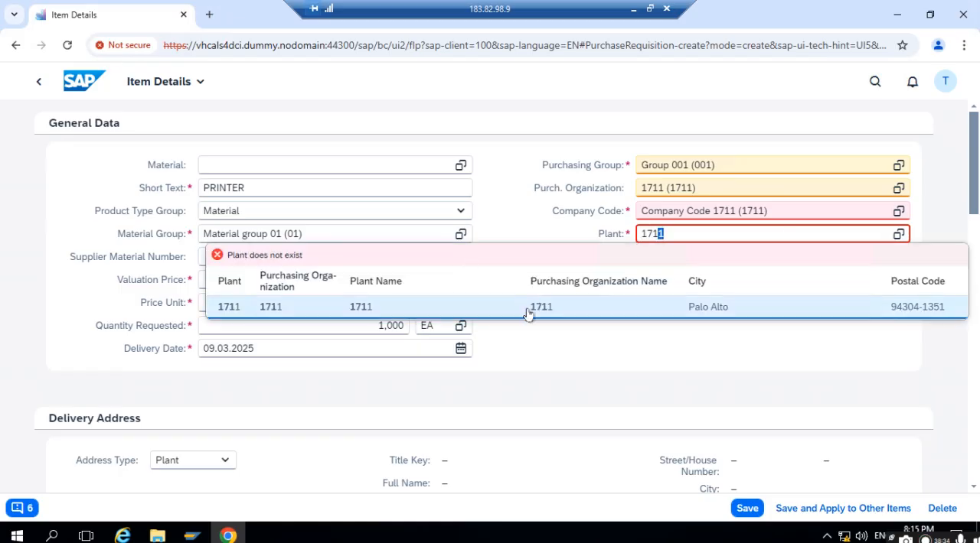
left_click(528, 309)
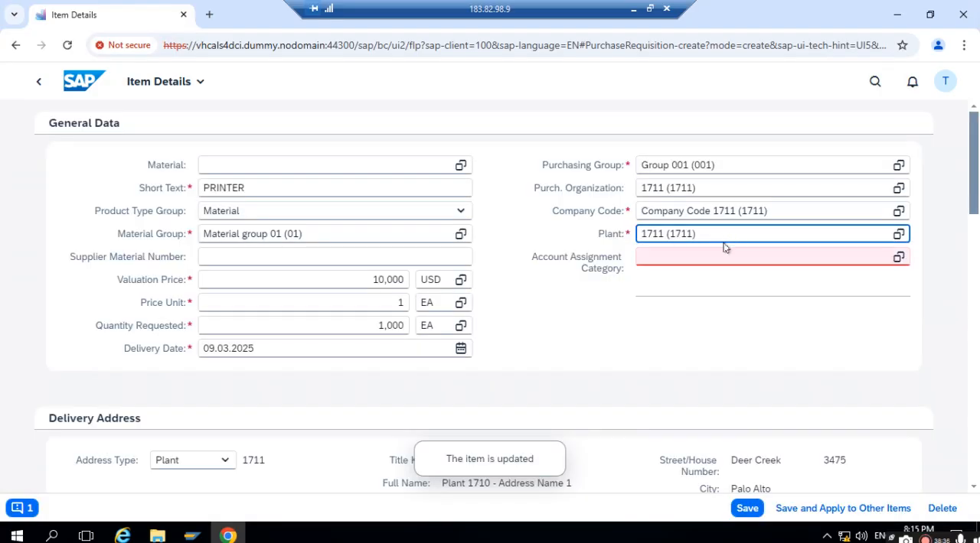
left_click(720, 253)
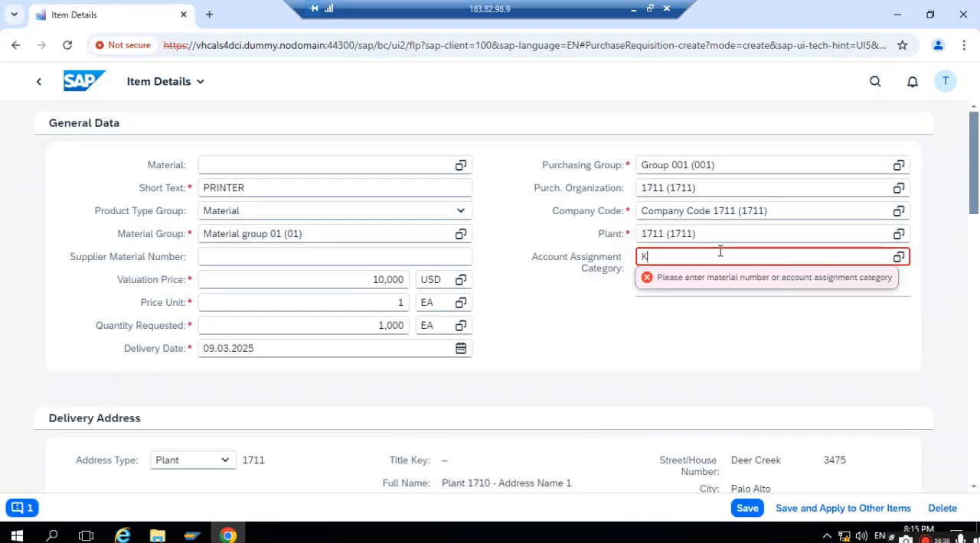
left_click(525, 333)
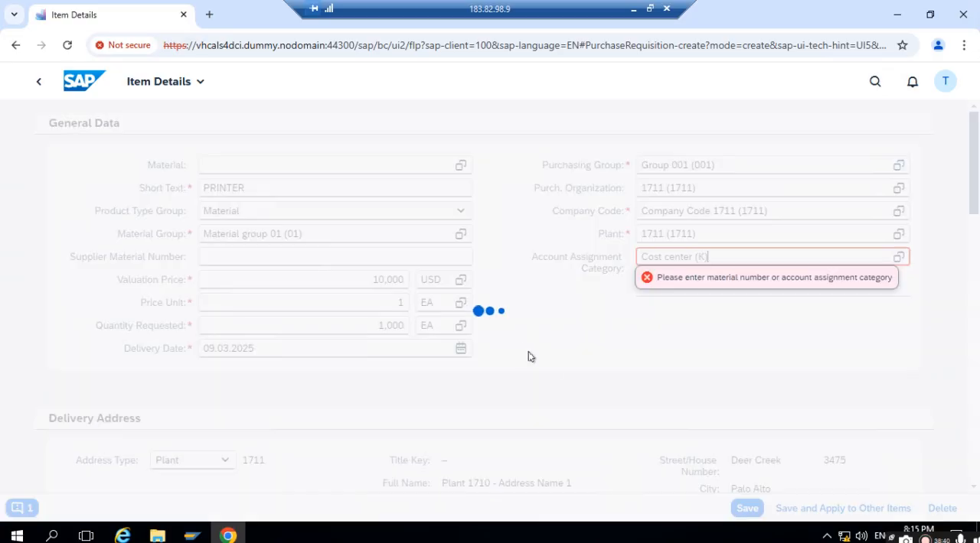
- Check the item's outstanding error message and go to the GL account of the first account assignment
scroll(473, 403, "down", 2)
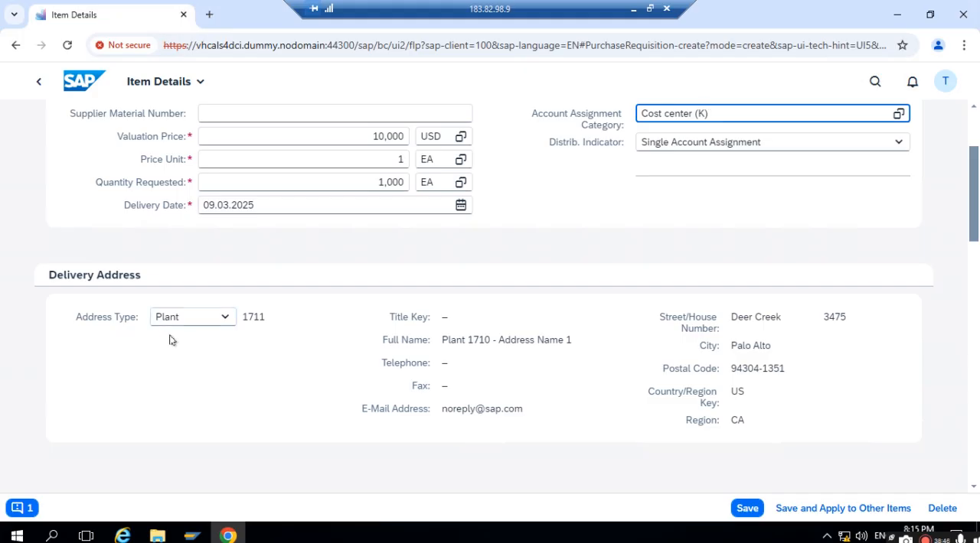
scroll(123, 443, "down", 4)
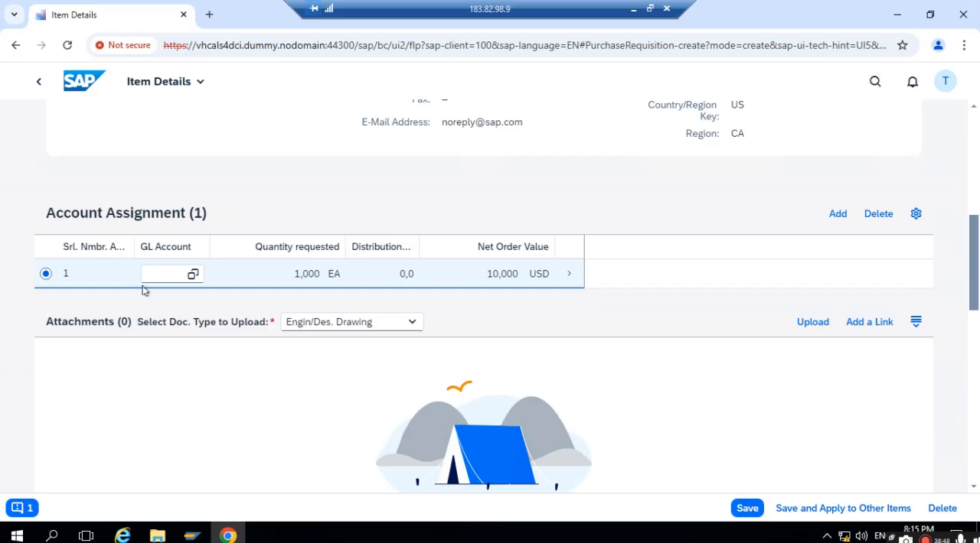
left_click(17, 509)
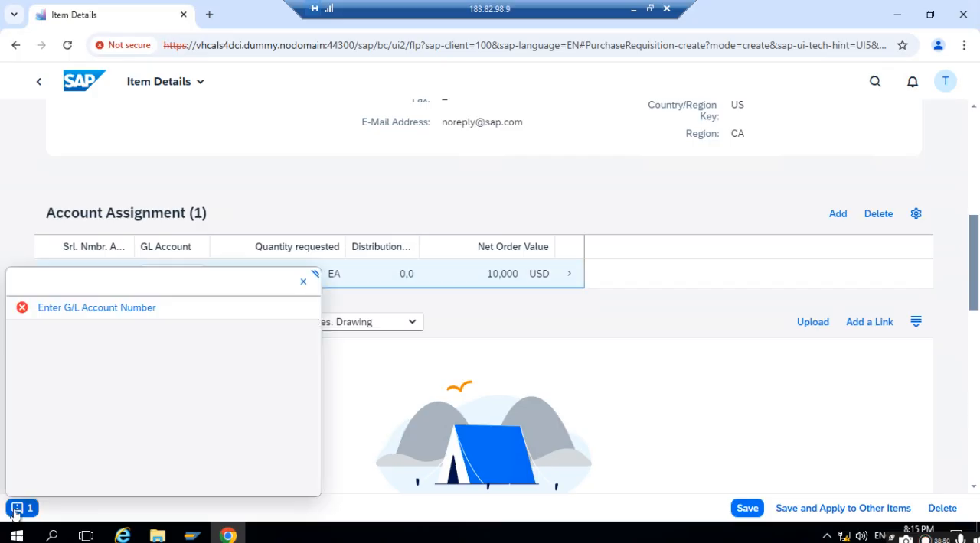
left_click(304, 282)
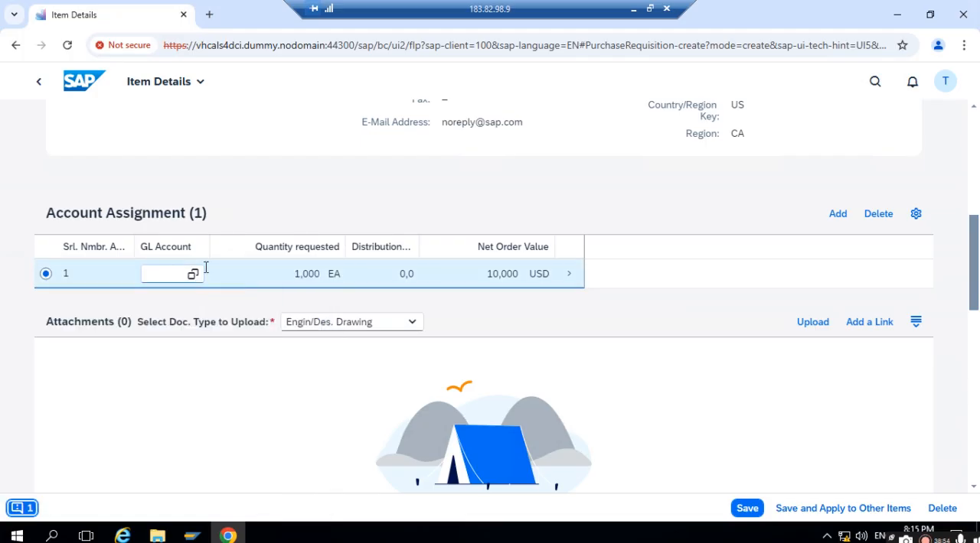
left_click(202, 270)
- Switch to the Self Service Procurement presentation in PowerPoint, look up the GL account on the Test Data slide, and return to the remote session
left_click(634, 10)
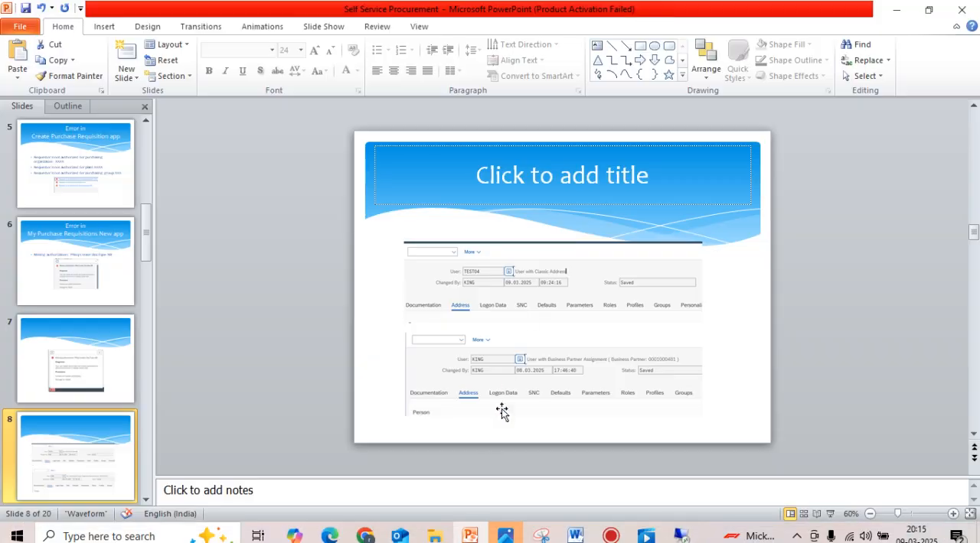
scroll(81, 407, "down", 9)
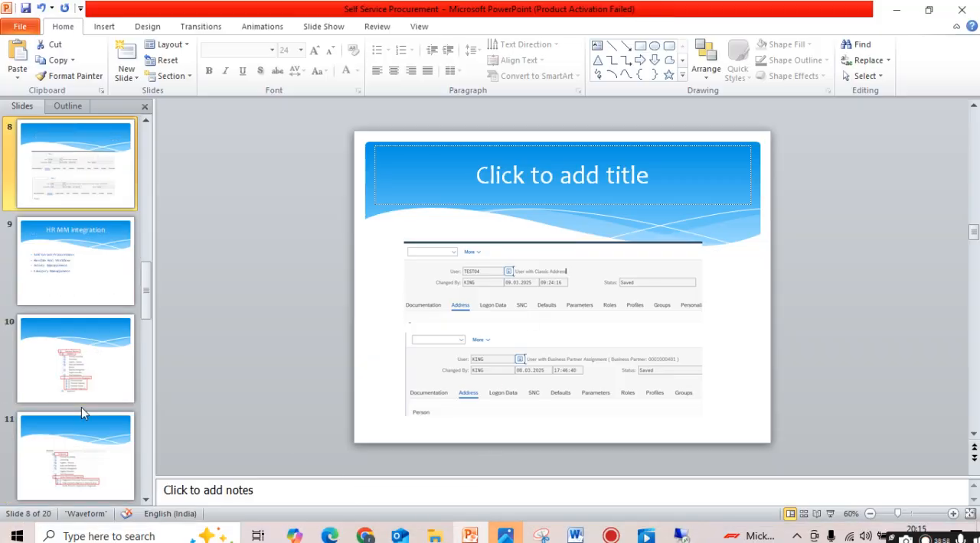
scroll(81, 406, "down", 3)
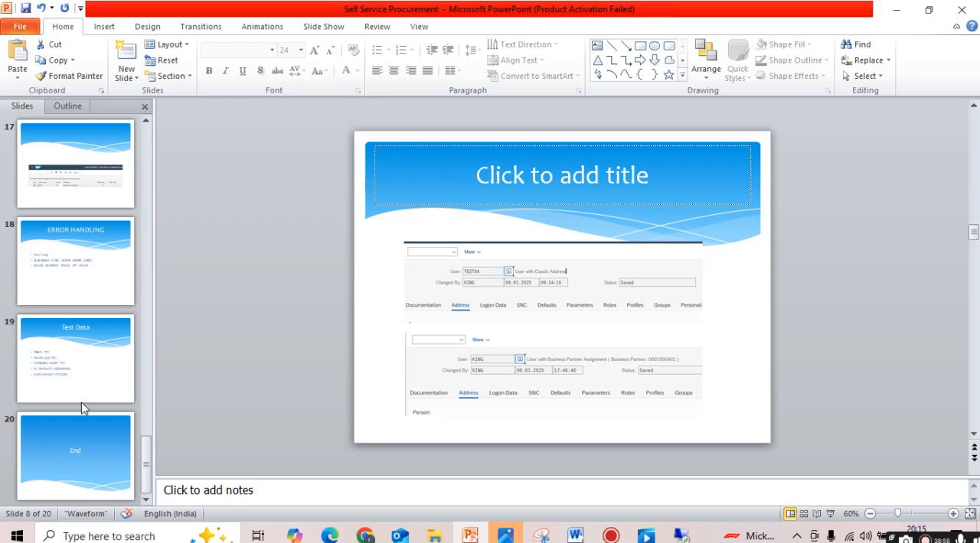
left_click(62, 328)
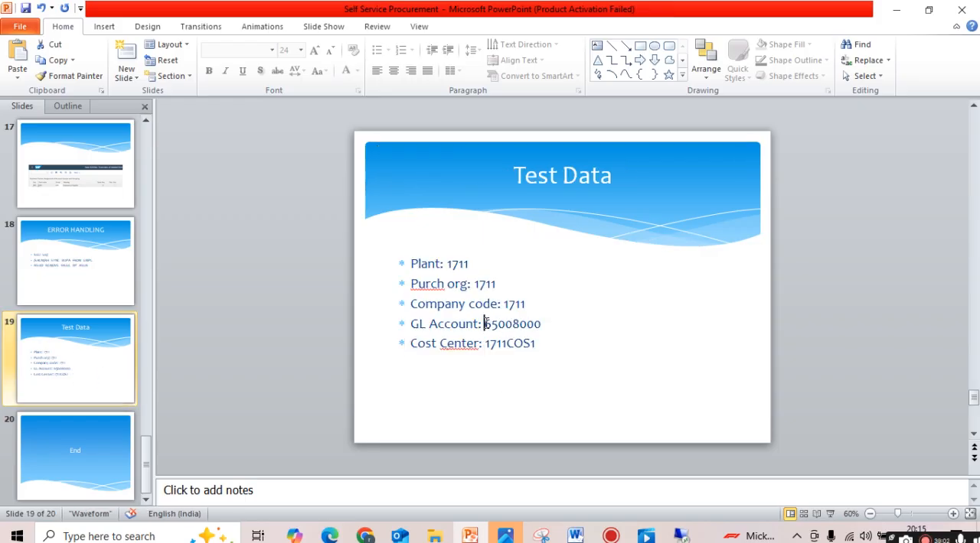
left_click_drag(486, 324, 539, 324)
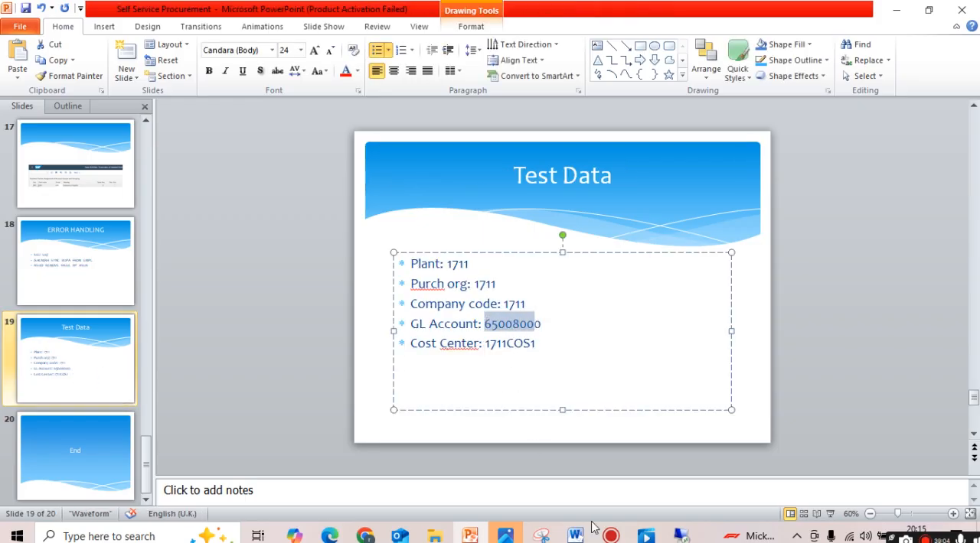
left_click(646, 536)
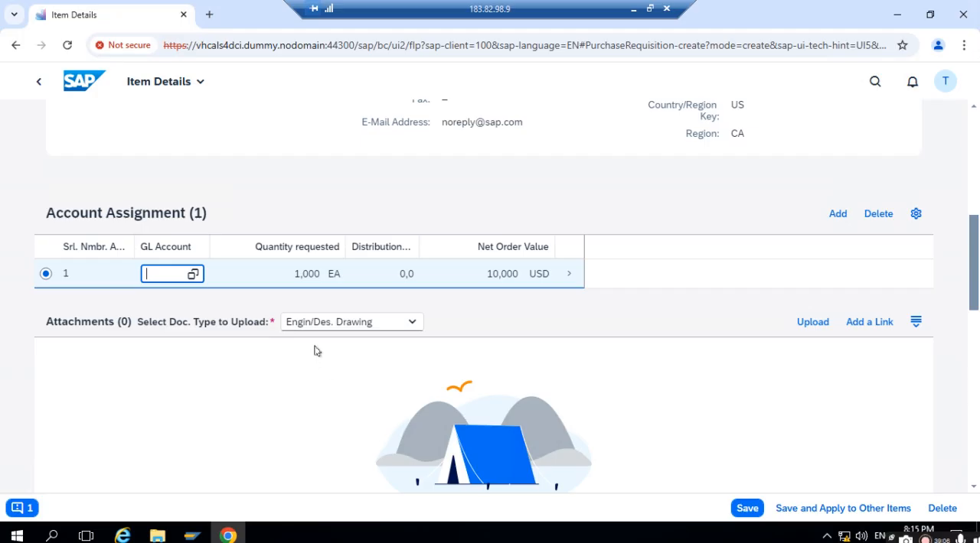
- Set the GL account of the first account assignment to 65008000 and save the item
type("008")
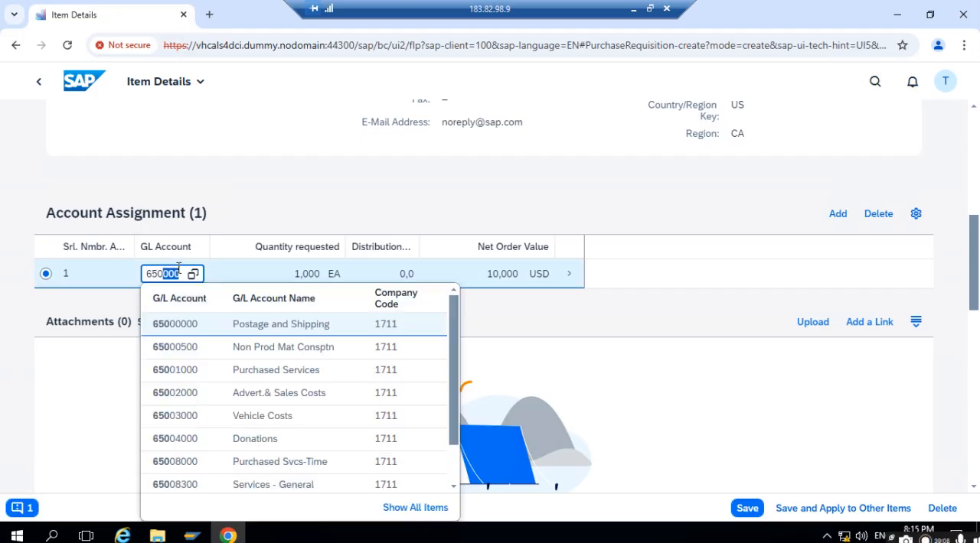
type("0")
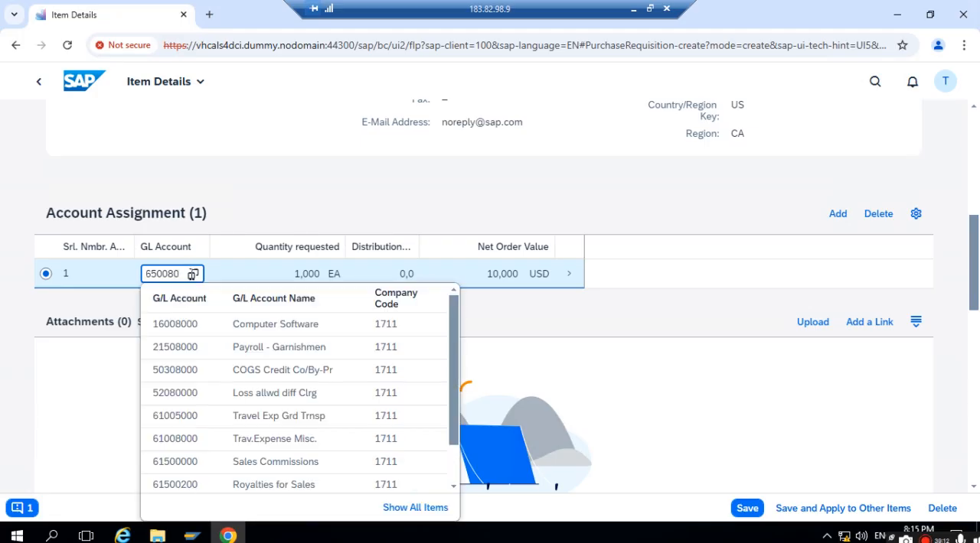
type("000")
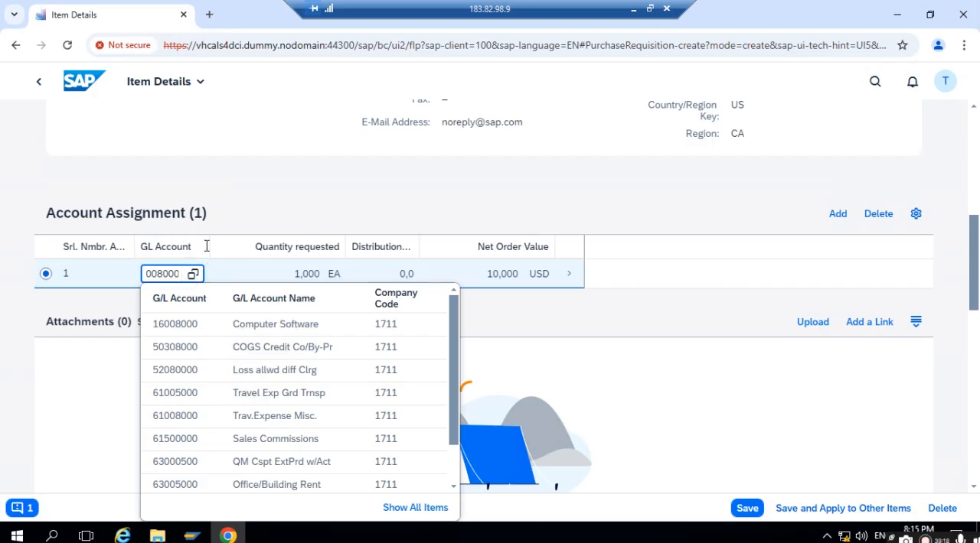
left_click(257, 232)
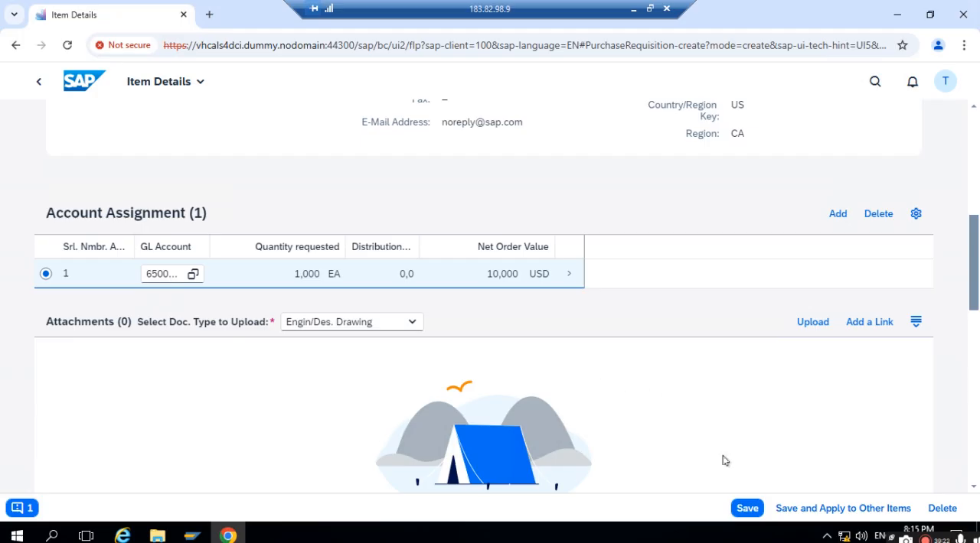
left_click(746, 509)
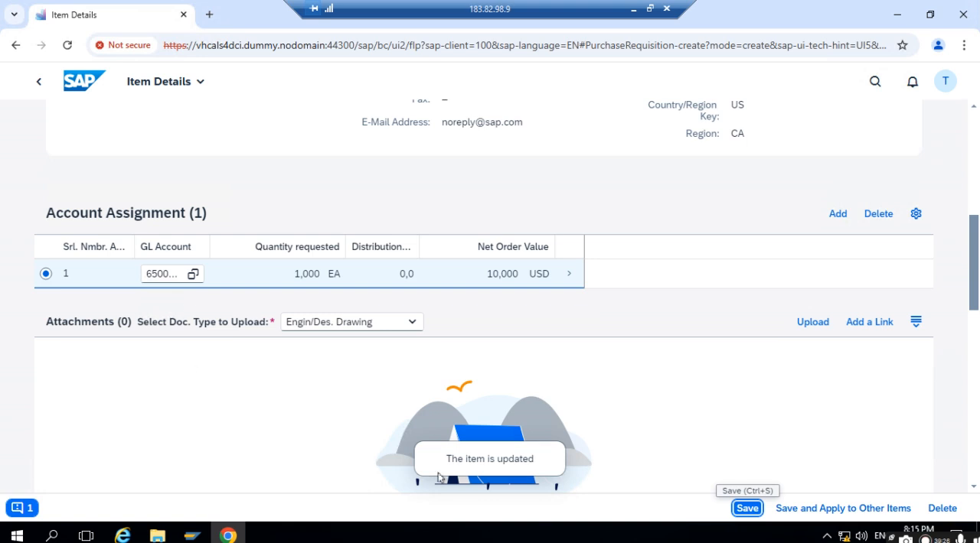
- Go back to the purchase requisition overview through the cart and read the outstanding error message
left_click(39, 81)
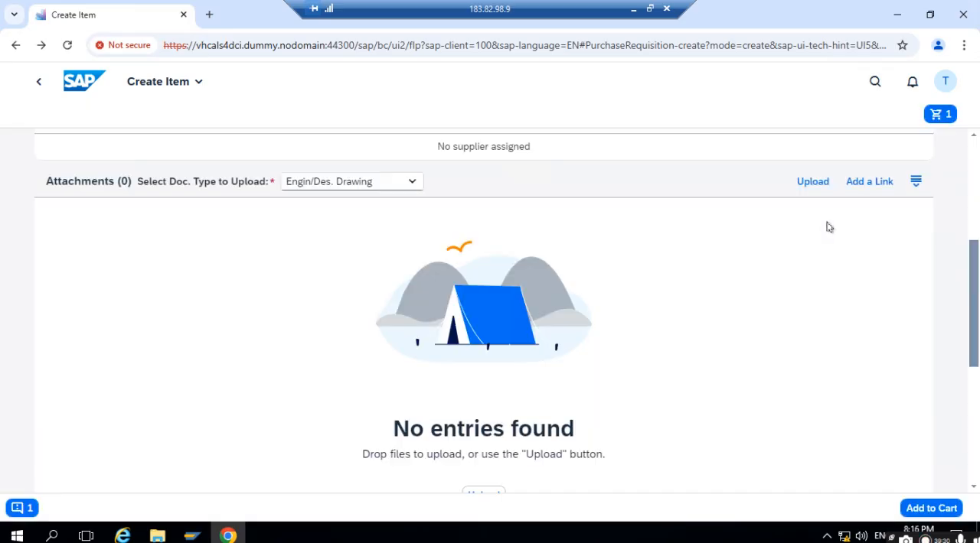
left_click(935, 117)
left_click(933, 313)
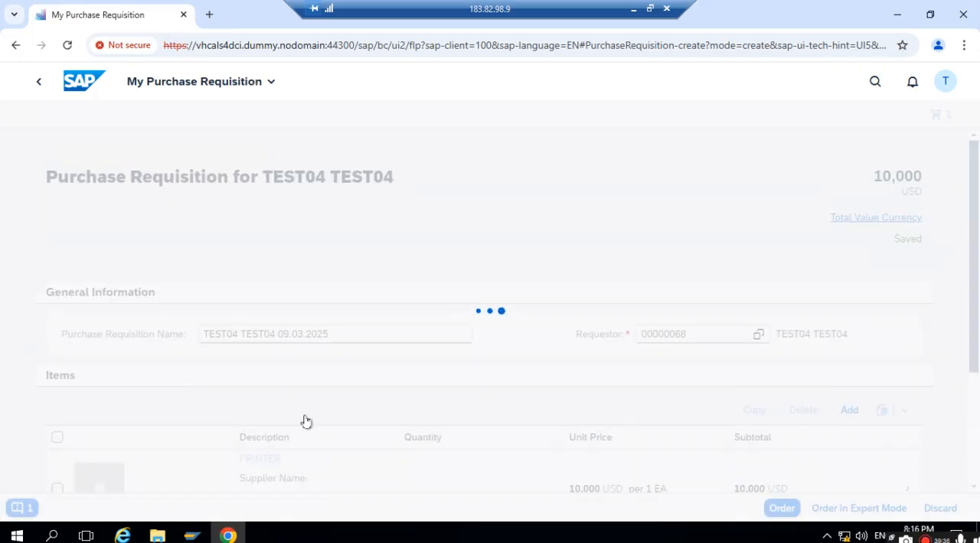
left_click(18, 508)
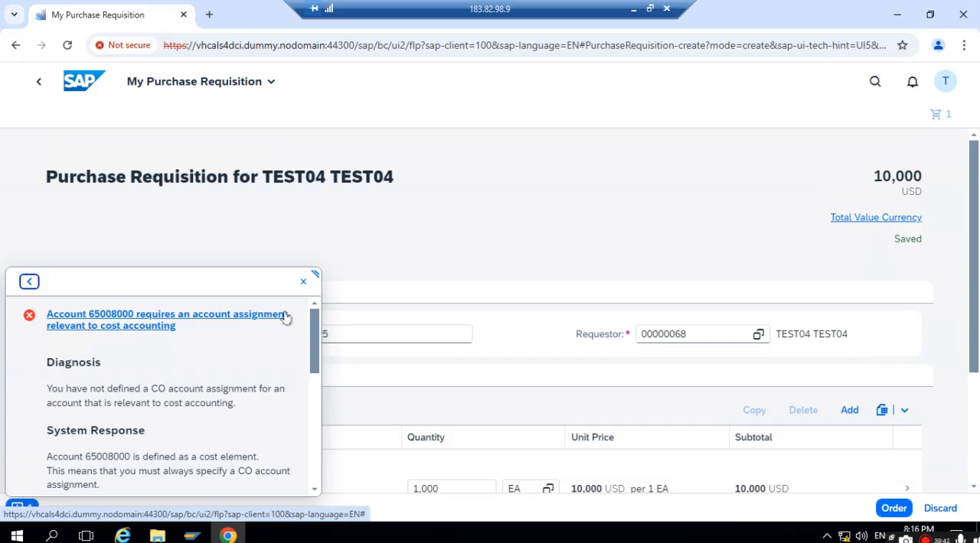
left_click(303, 282)
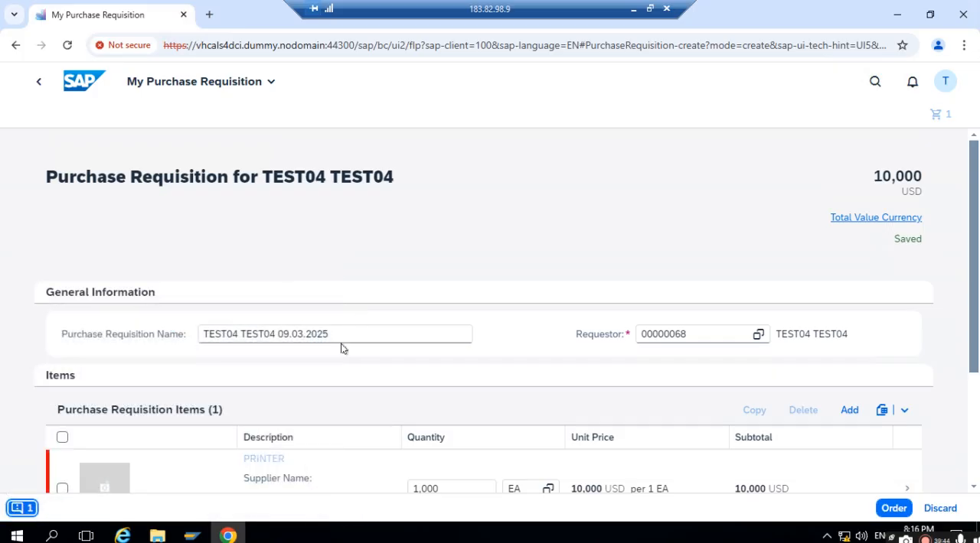
- Assign cost center 1711COS1 in the accounting details of the PRINTER item's account assignment and save the item
scroll(811, 298, "down", 1)
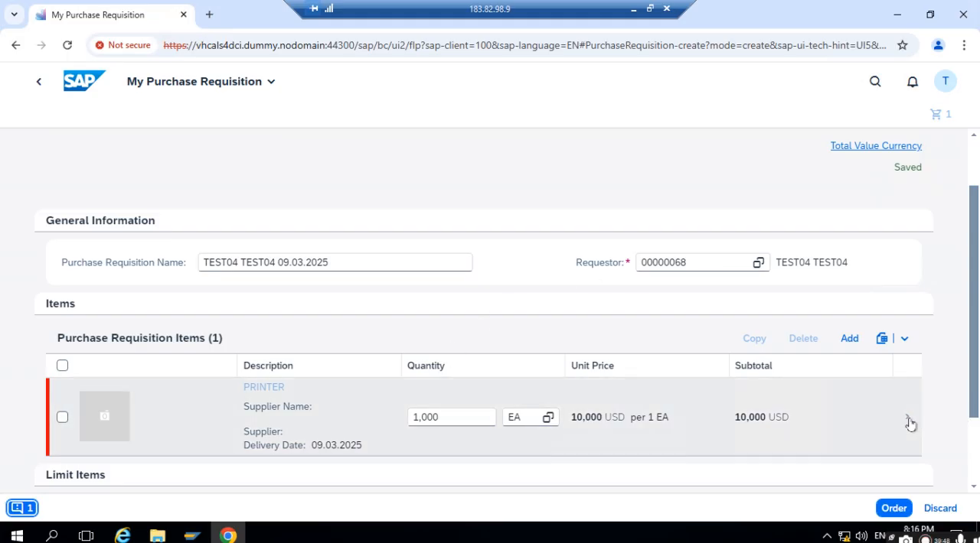
left_click(907, 423)
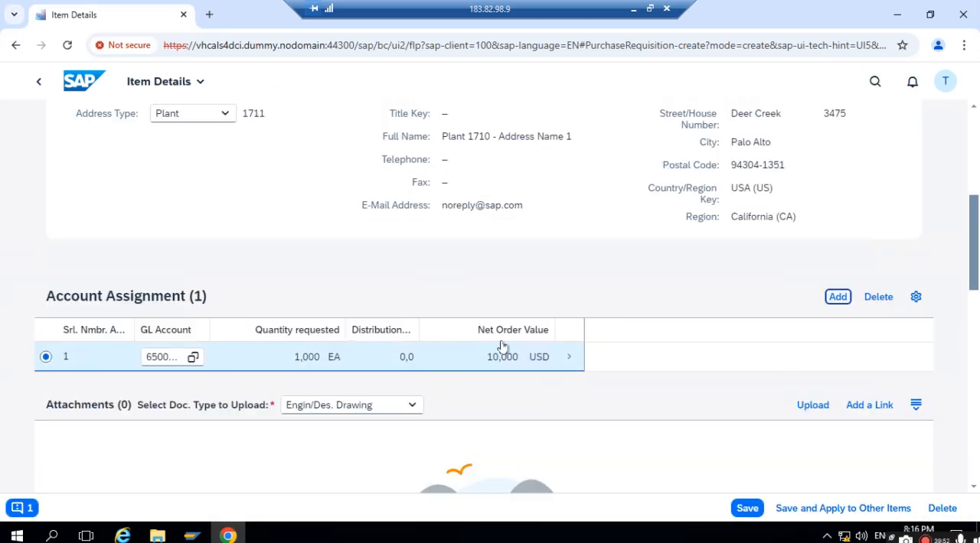
left_click(568, 358)
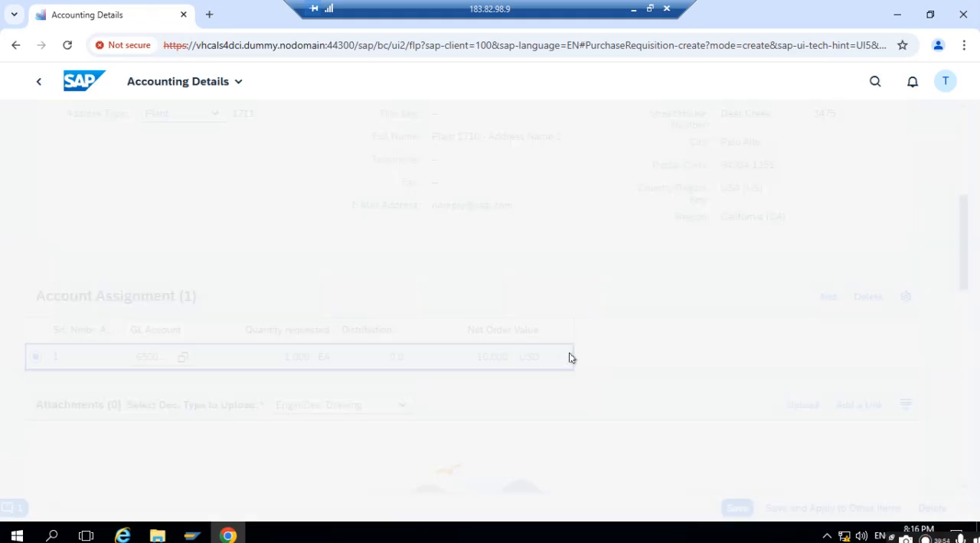
left_click(284, 330)
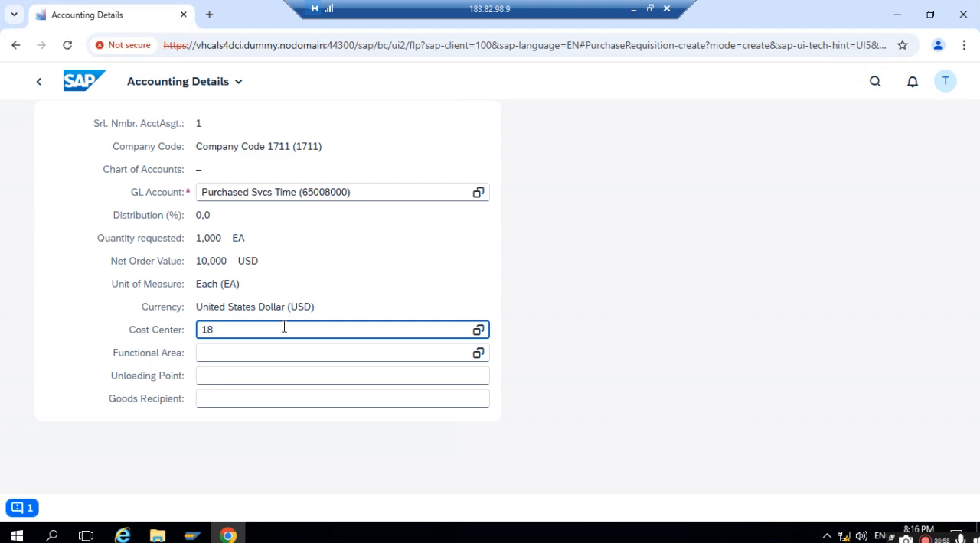
type("1711COS1")
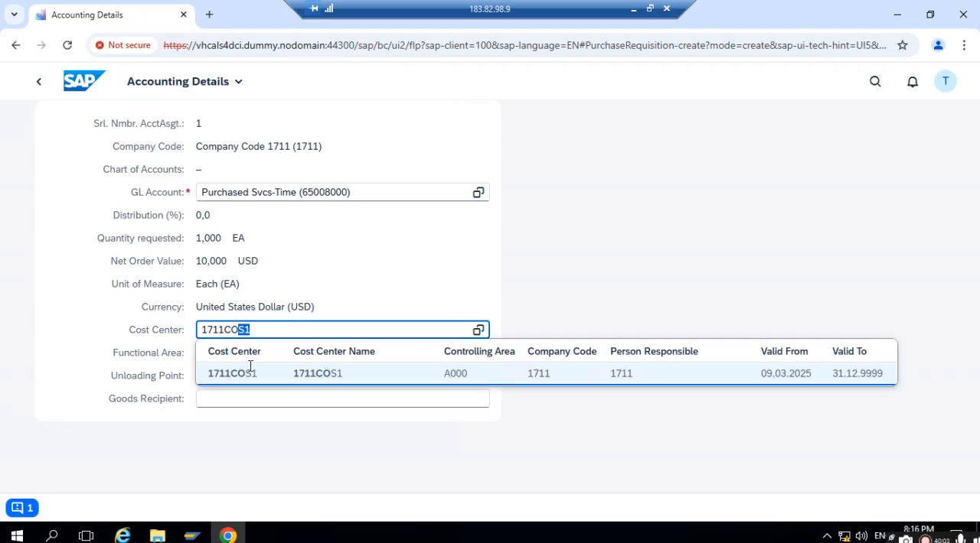
left_click(393, 373)
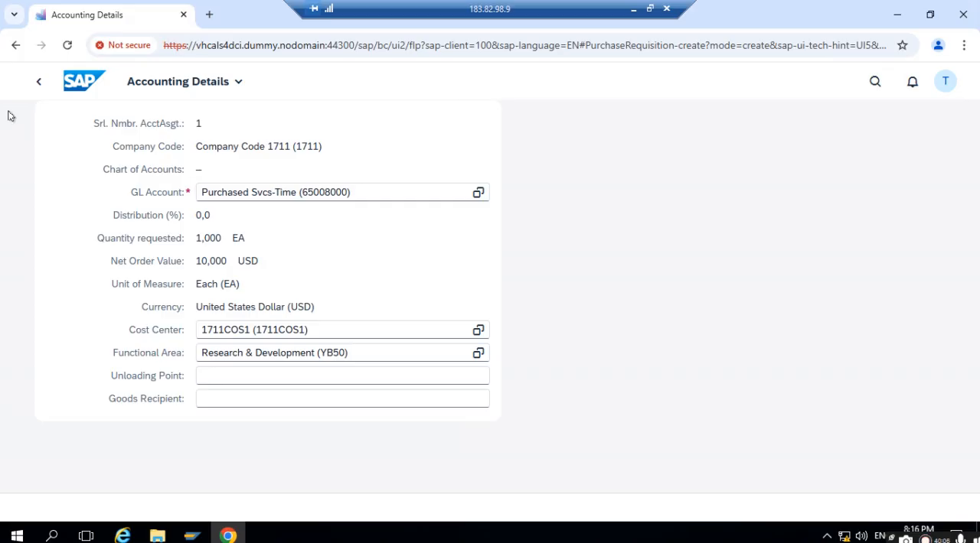
left_click(37, 85)
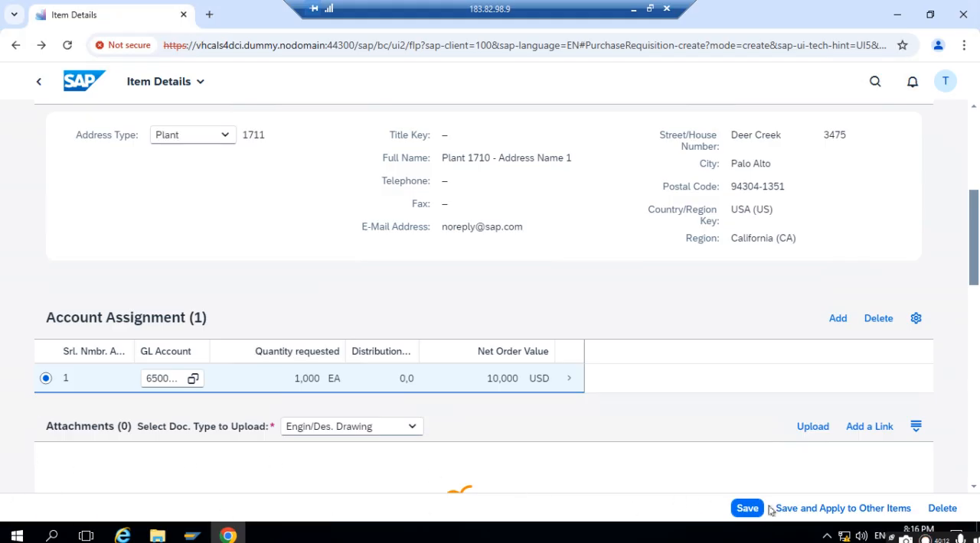
left_click(739, 509)
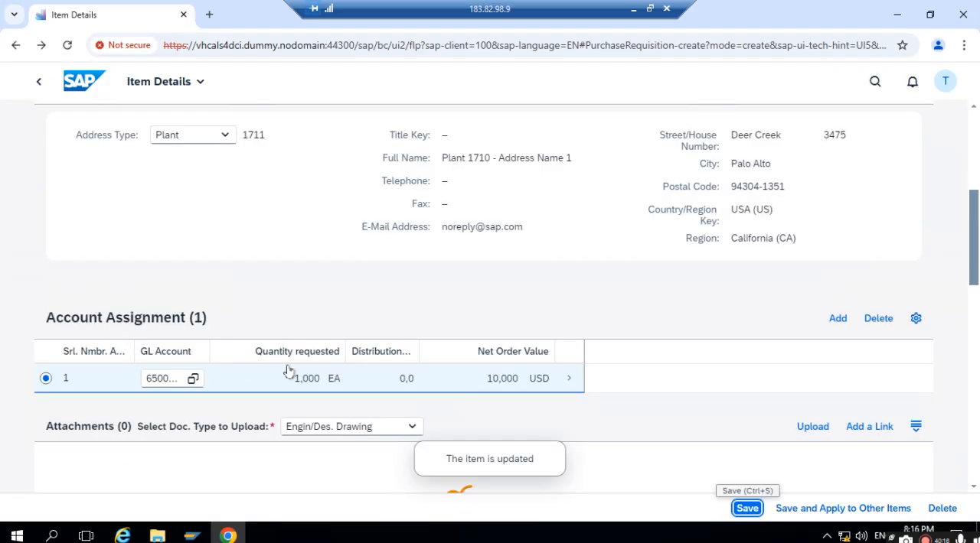
- Return to the purchase requisition overview, select all items and place the order despite the delivery date warnings
scroll(354, 367, "up", 5)
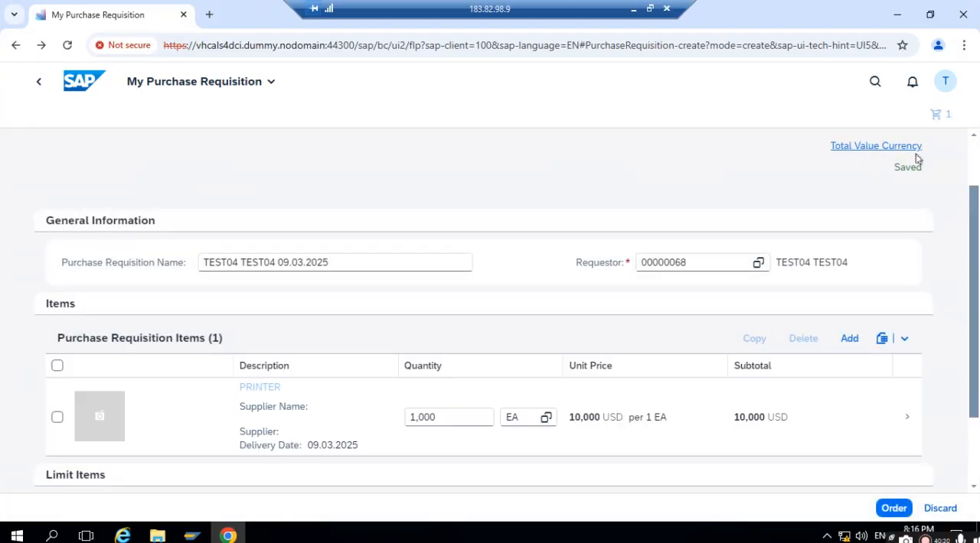
left_click(58, 366)
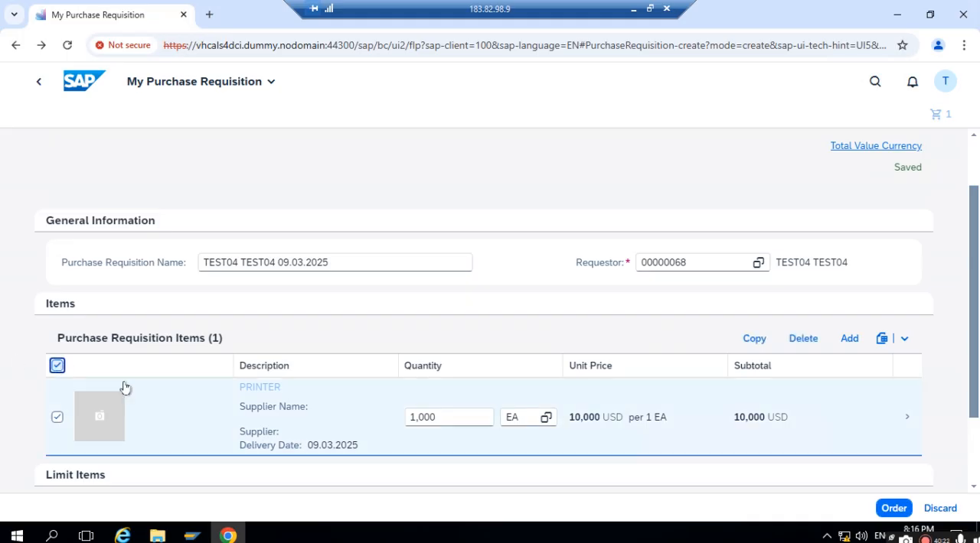
left_click(894, 509)
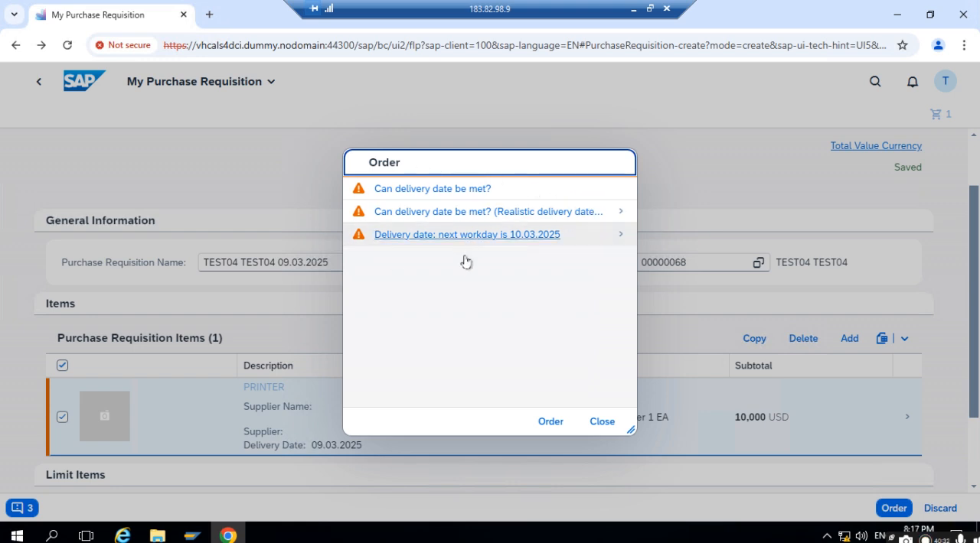
left_click(549, 422)
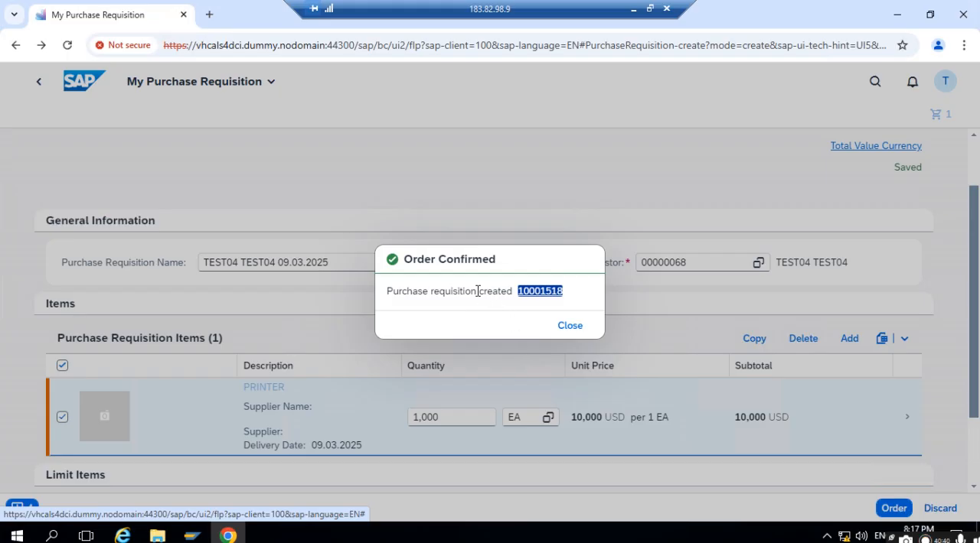
- Open the newly created purchase requisition, examine its general information and items, and display the PRINTER item's details
left_click(535, 297)
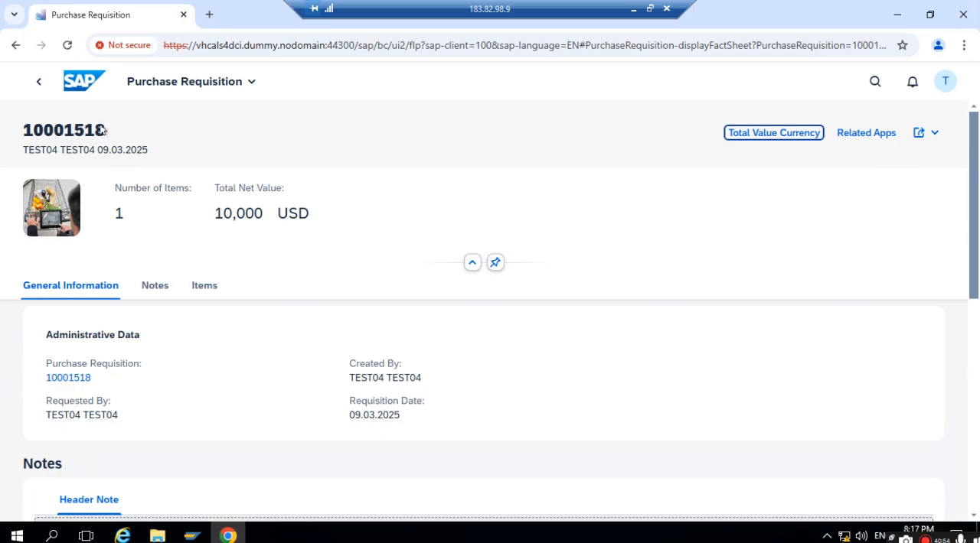
left_click_drag(113, 129, 6, 133)
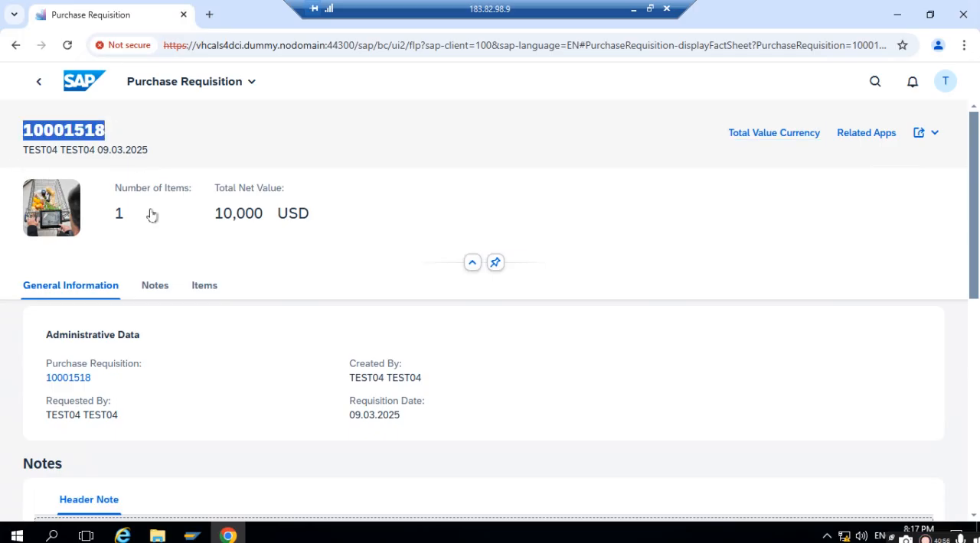
scroll(86, 285, "down", 2)
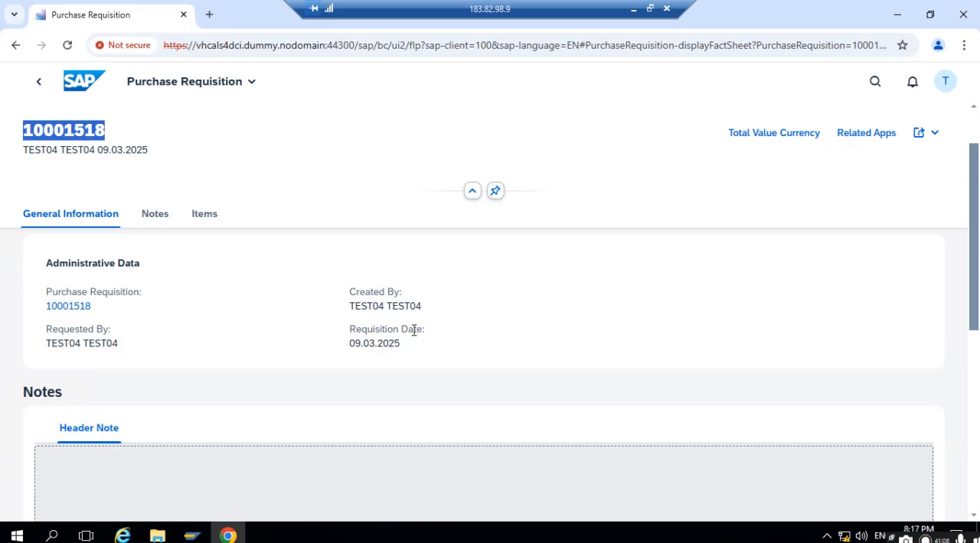
scroll(413, 331, "down", 5)
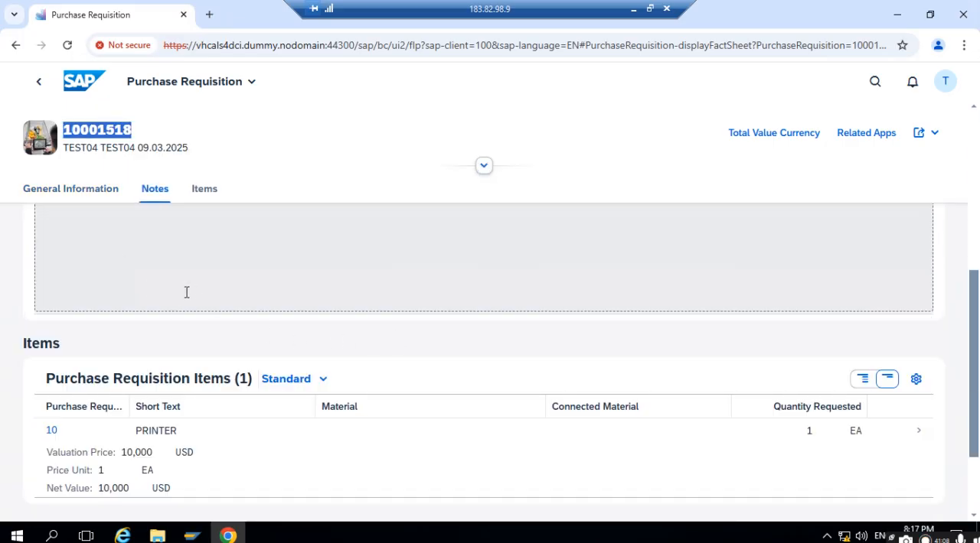
scroll(186, 292, "up", 3)
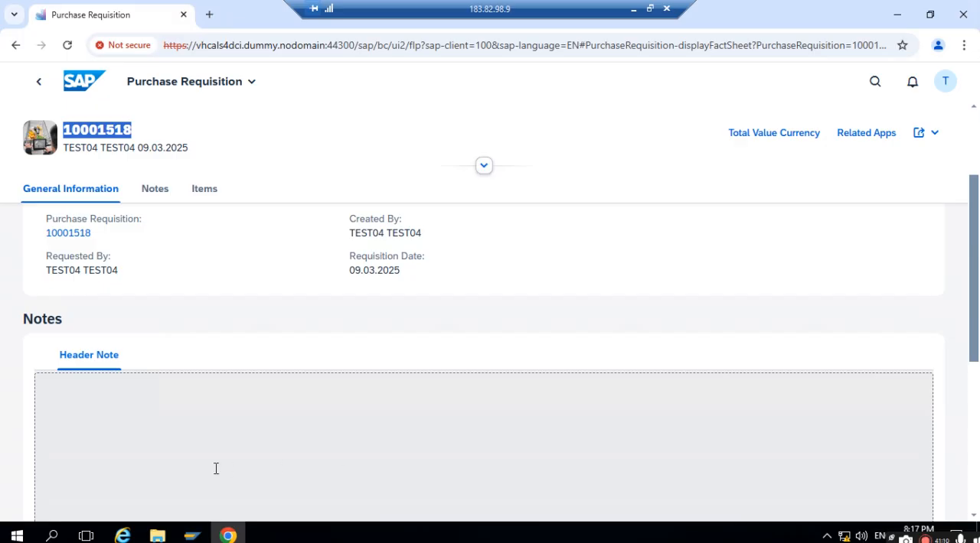
scroll(231, 440, "down", 2)
scroll(309, 365, "down", 2)
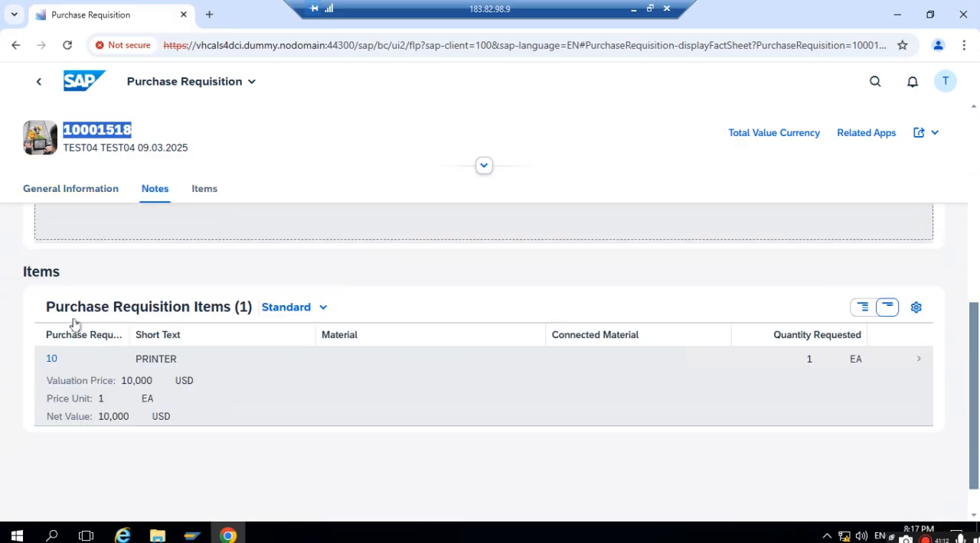
scroll(287, 357, "down", 1)
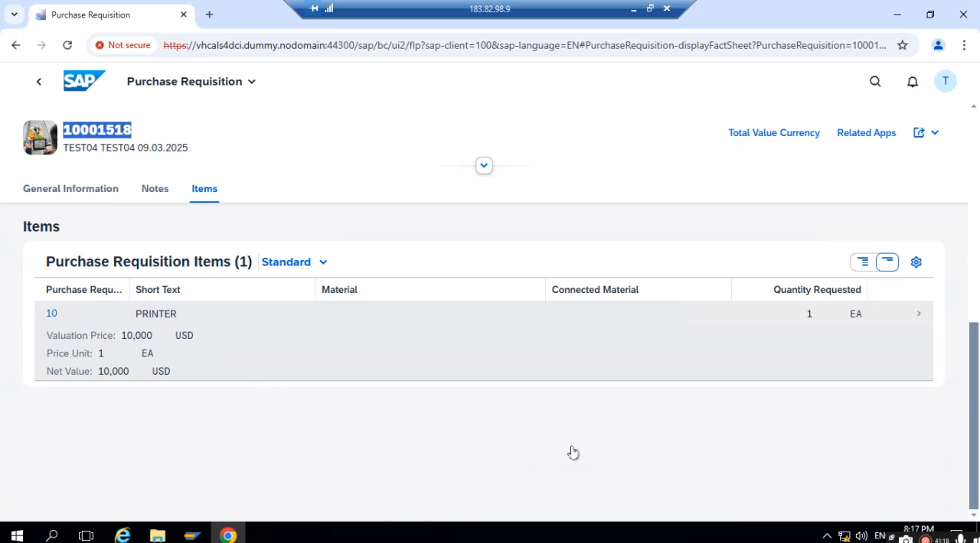
left_click(920, 320)
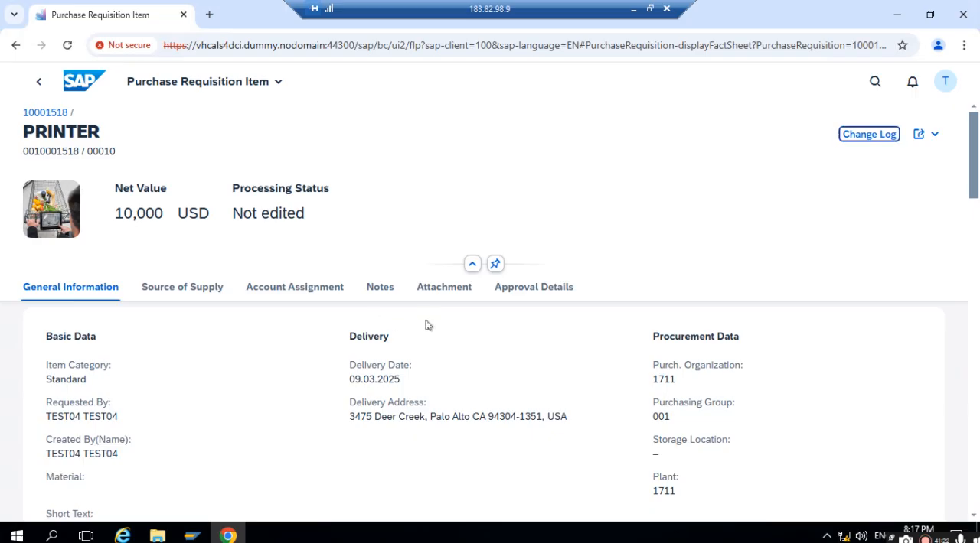
- Review the PRINTER item's general information, source of supply, account assignment, notes, attachment and approval details
scroll(426, 326, "down", 2)
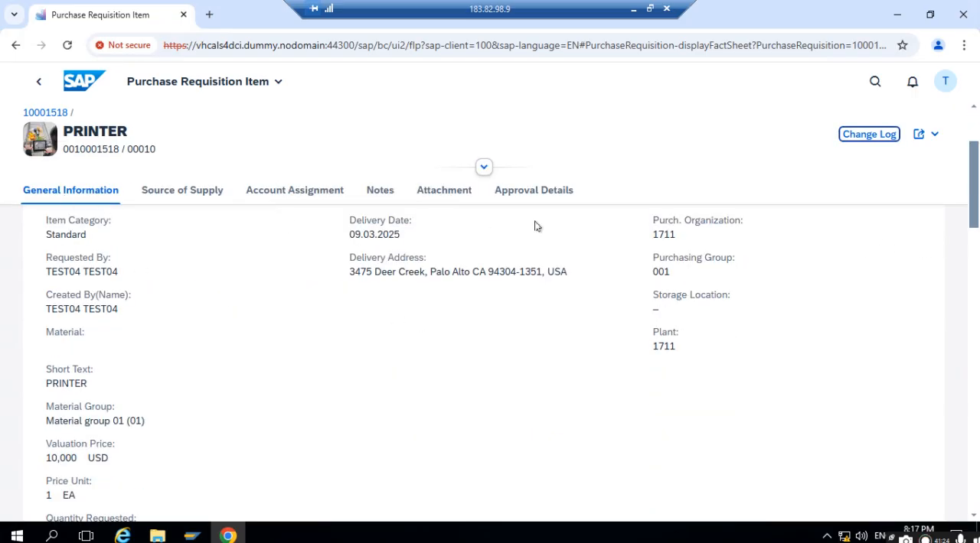
left_click(158, 191)
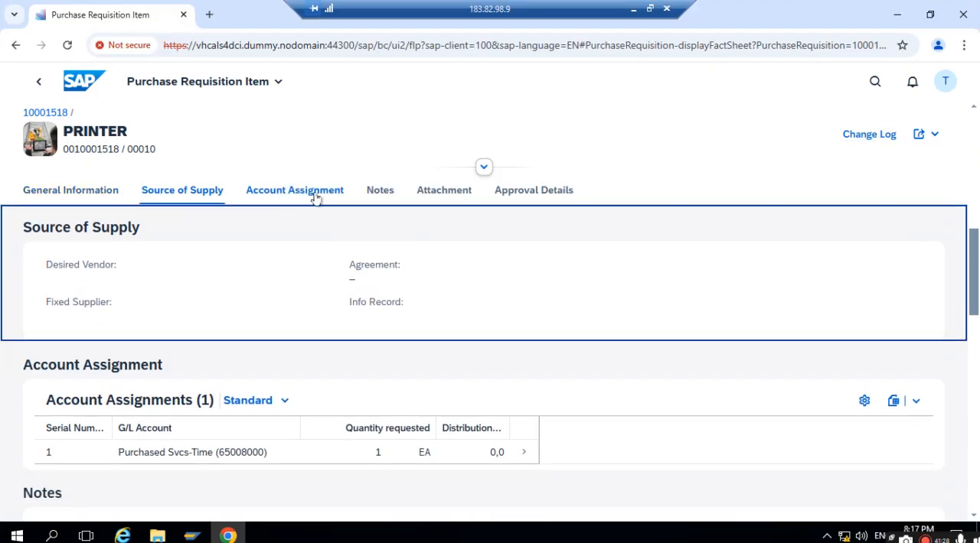
left_click(316, 198)
left_click(389, 199)
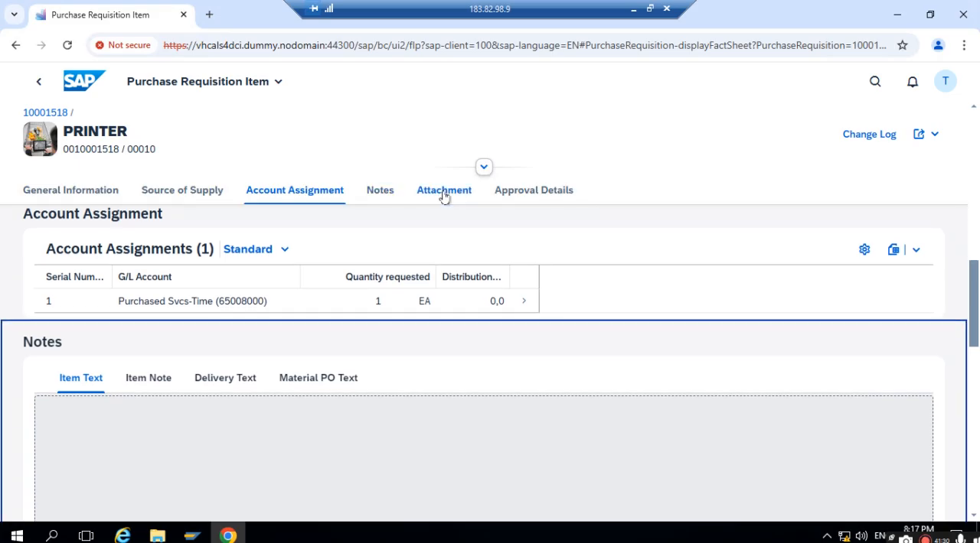
left_click(462, 192)
left_click(531, 195)
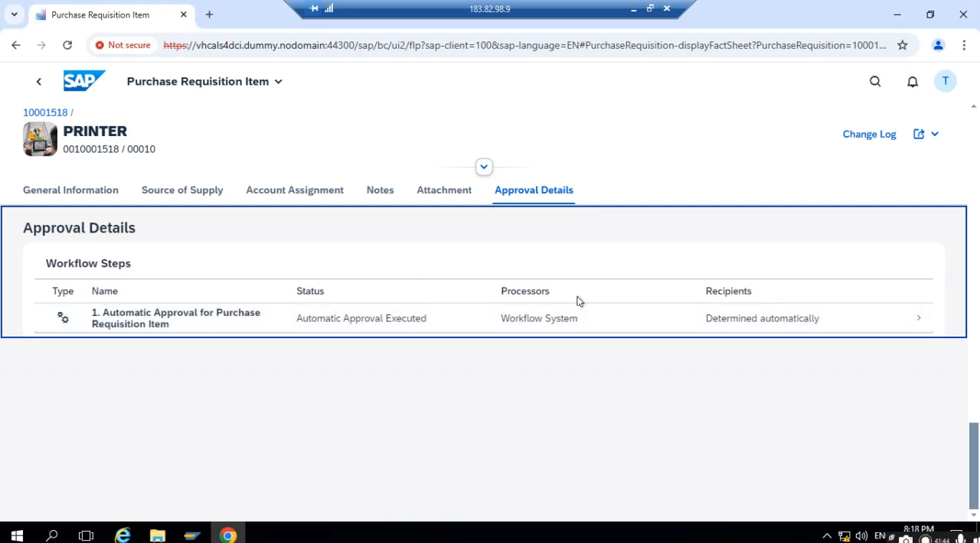
scroll(578, 298, "up", 3)
scroll(580, 301, "down", 3)
scroll(505, 343, "up", 3)
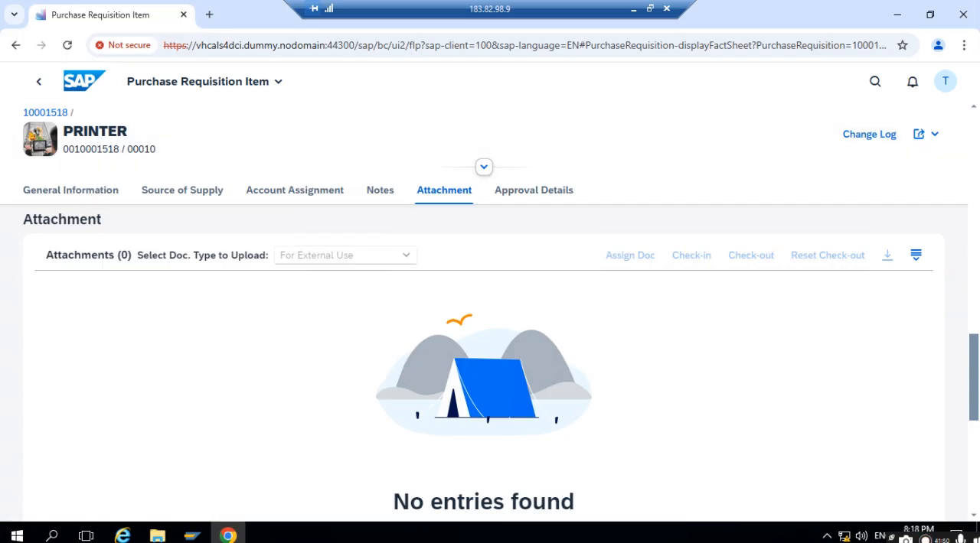
- Switch to the SAP GUI session in Maintain HR Master Data, start transaction ME53N and display the new PRINTER purchase requisition
mouse_move(191, 536)
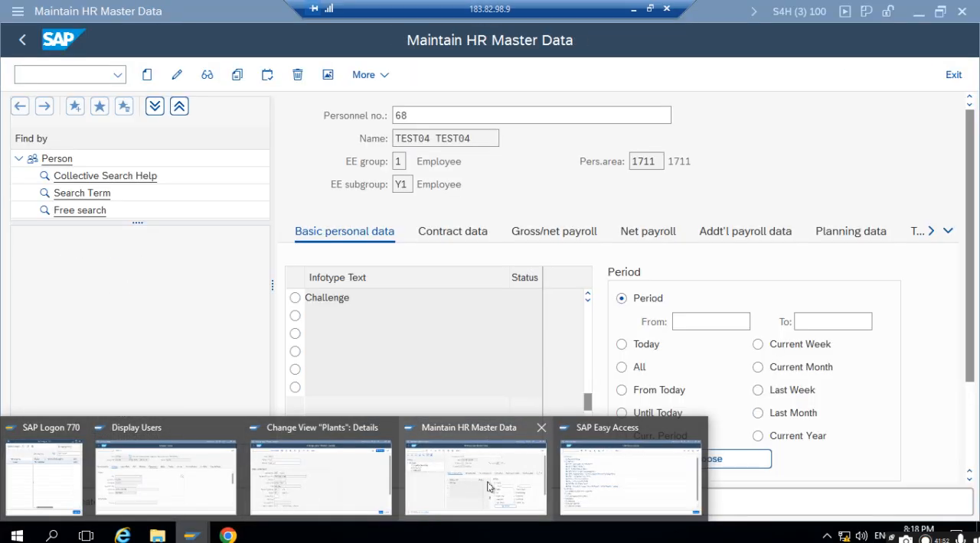
left_click(487, 487)
left_click(60, 79)
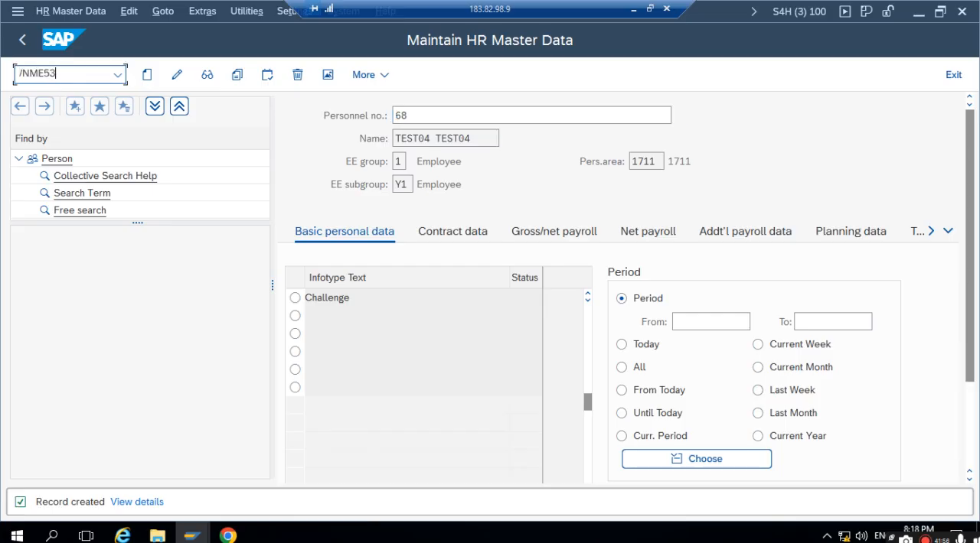
type("/NME53N")
key("Return")
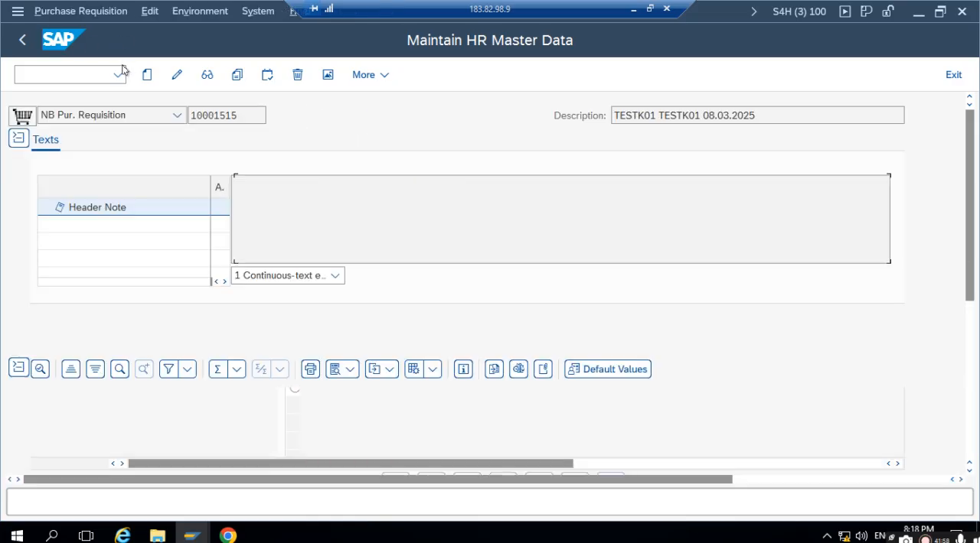
left_click(330, 74)
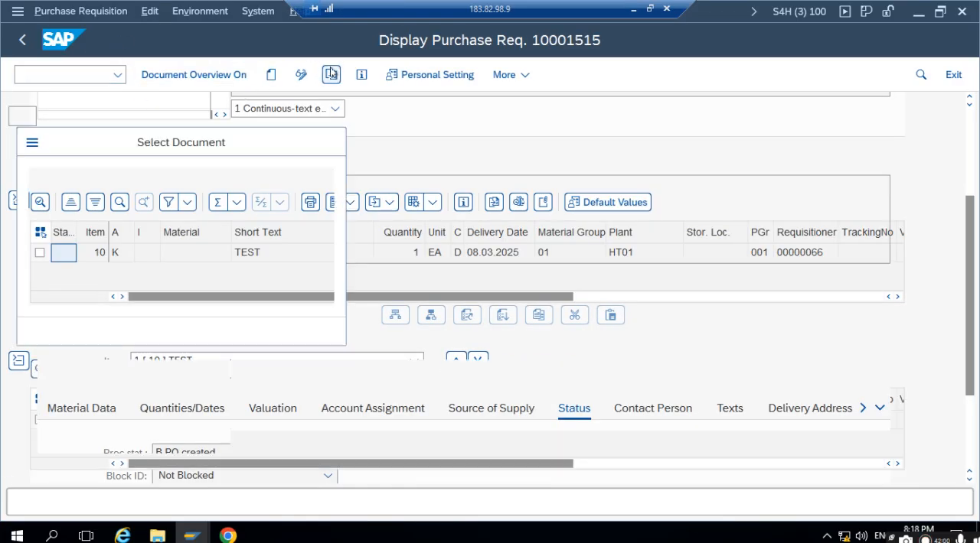
key("Return")
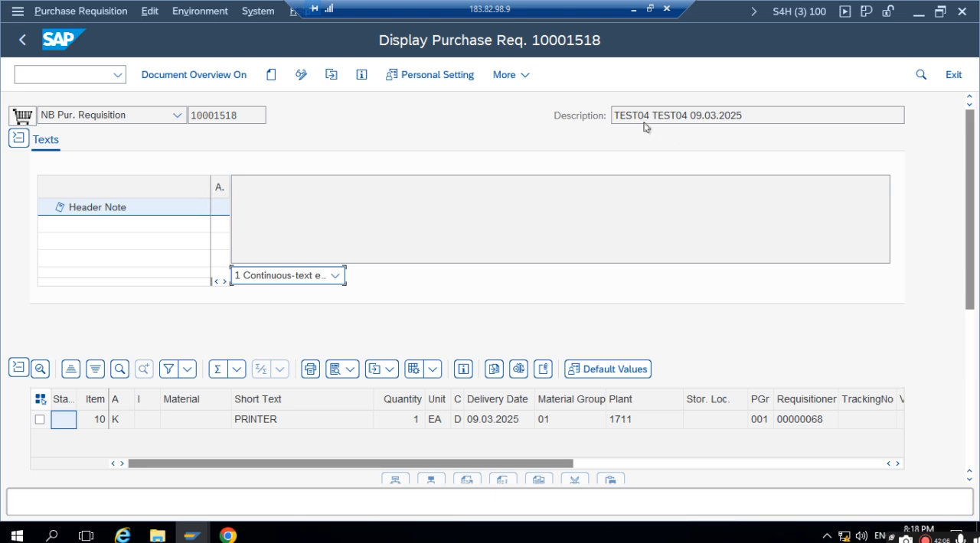
- Check the requisition's description and document number, then collapse the header section to expose the item details
left_click_drag(623, 119, 705, 121)
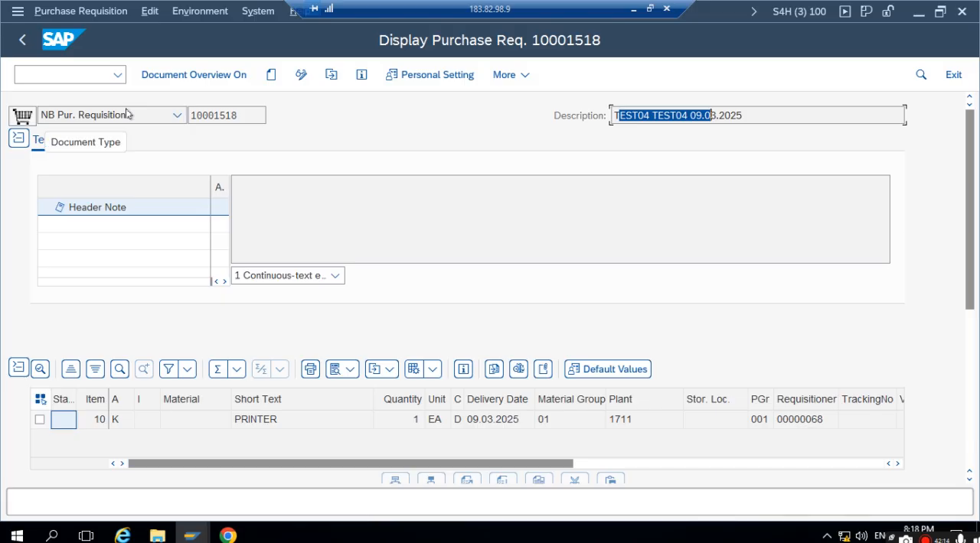
double_click(240, 111)
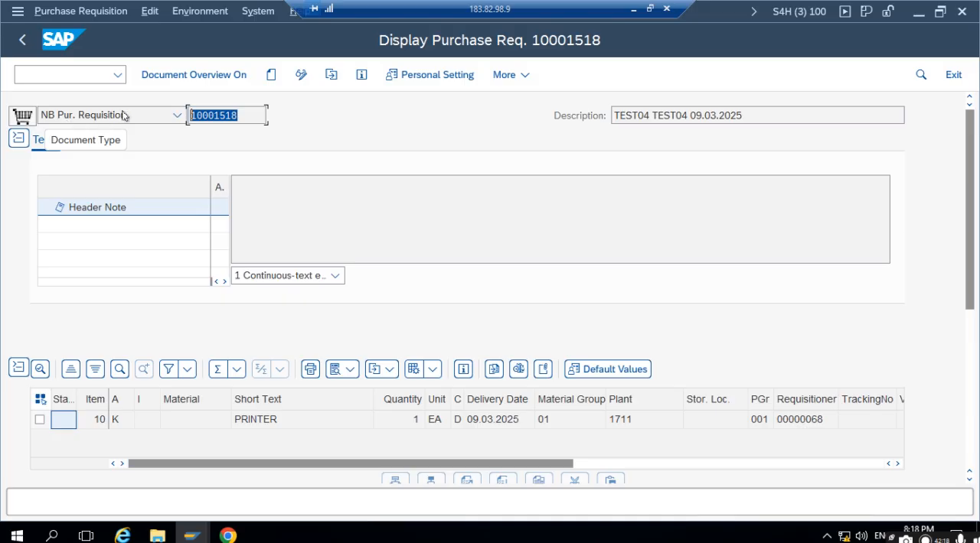
scroll(291, 296, "down", 1)
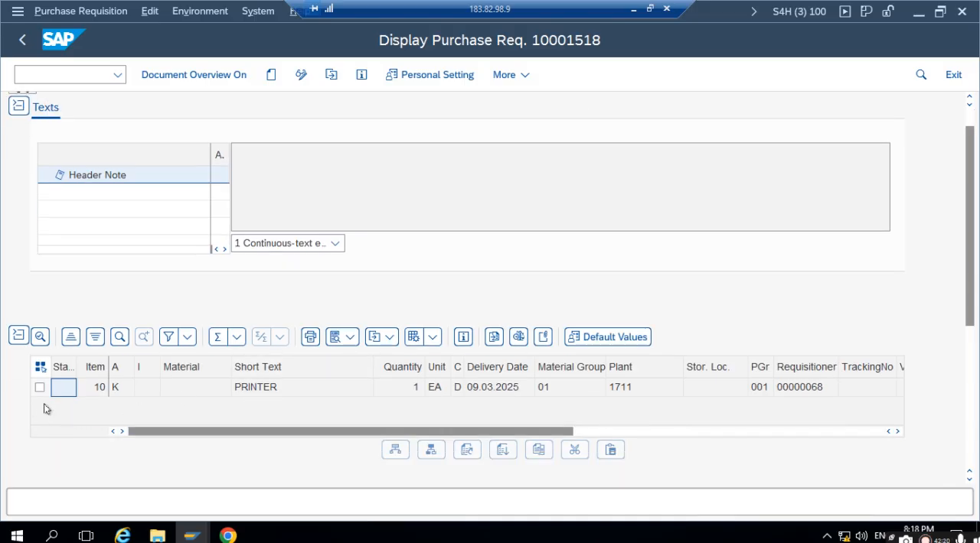
scroll(131, 197, "up", 1)
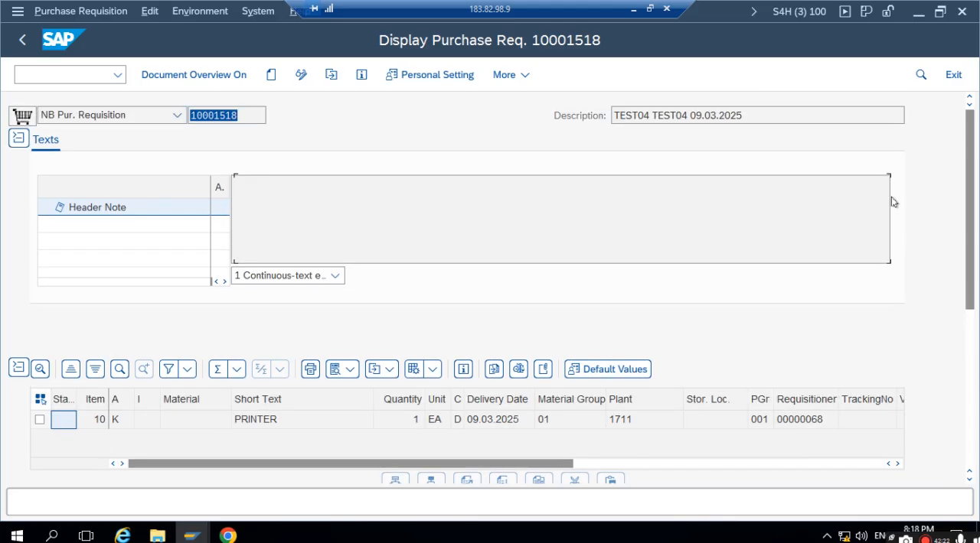
left_click(19, 138)
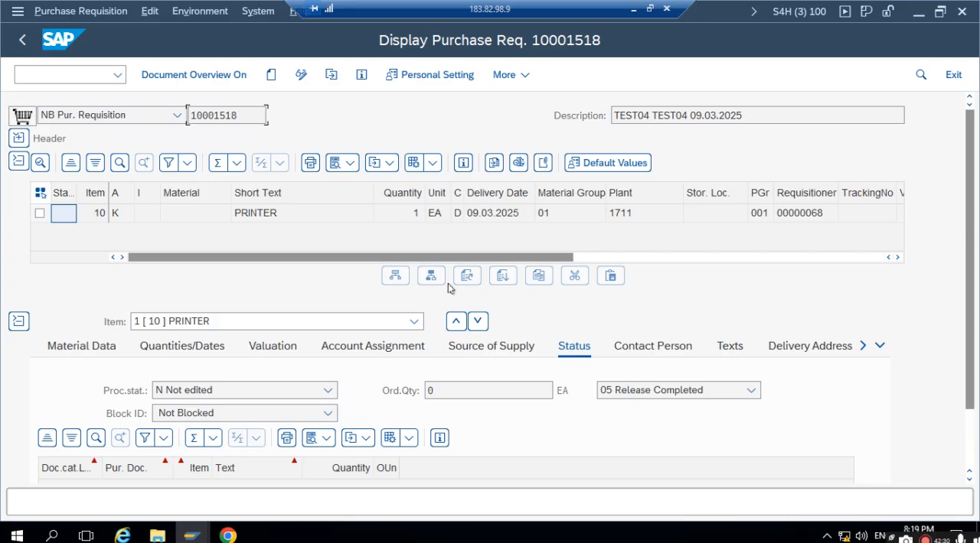
- Review the PRINTER item's account assignment, source of supply and approval details, and highlight the requisition number in the header
left_click(358, 346)
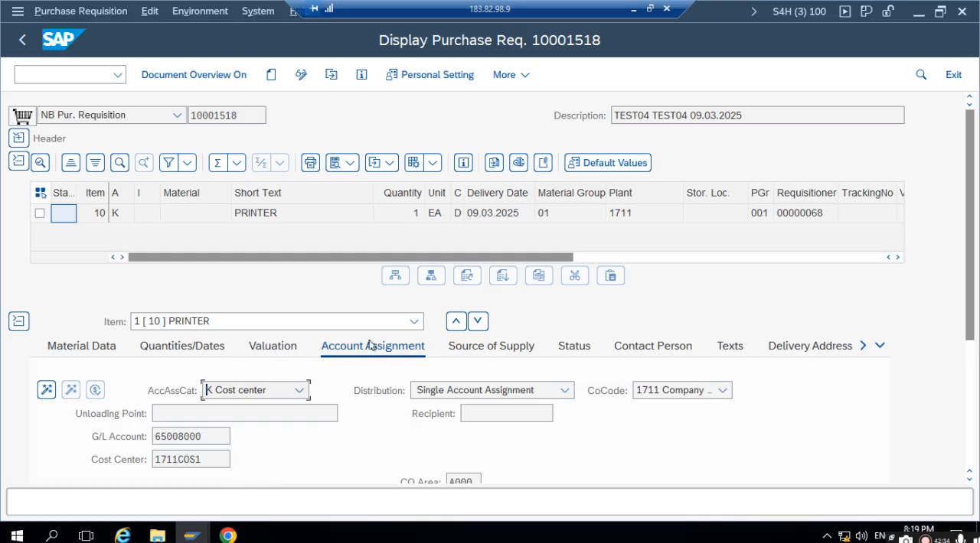
left_click(522, 351)
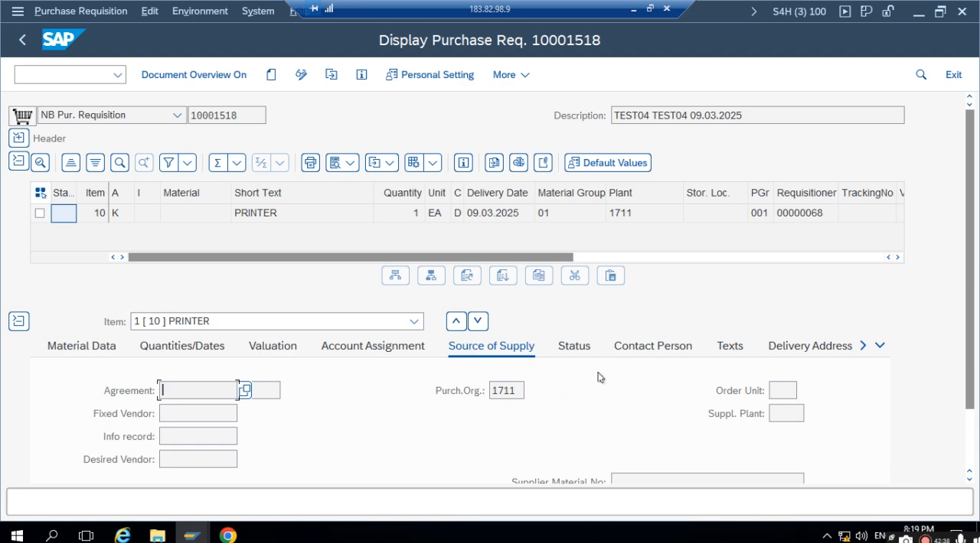
left_click(863, 347)
left_click(864, 348)
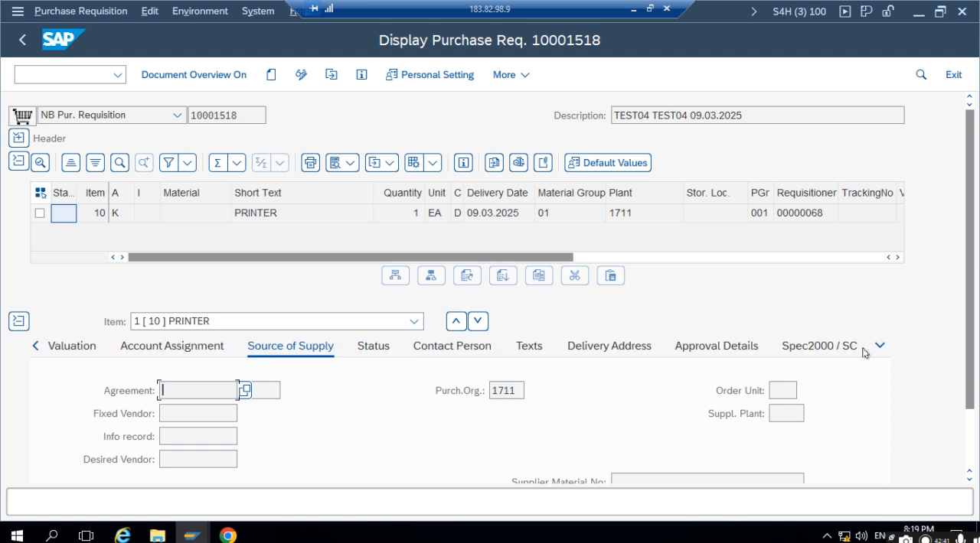
left_click(722, 347)
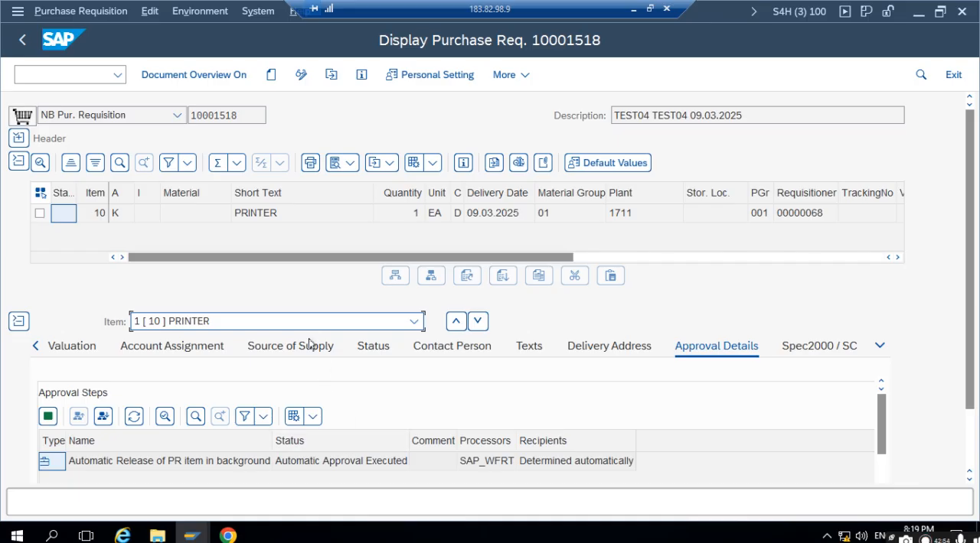
left_click(245, 116)
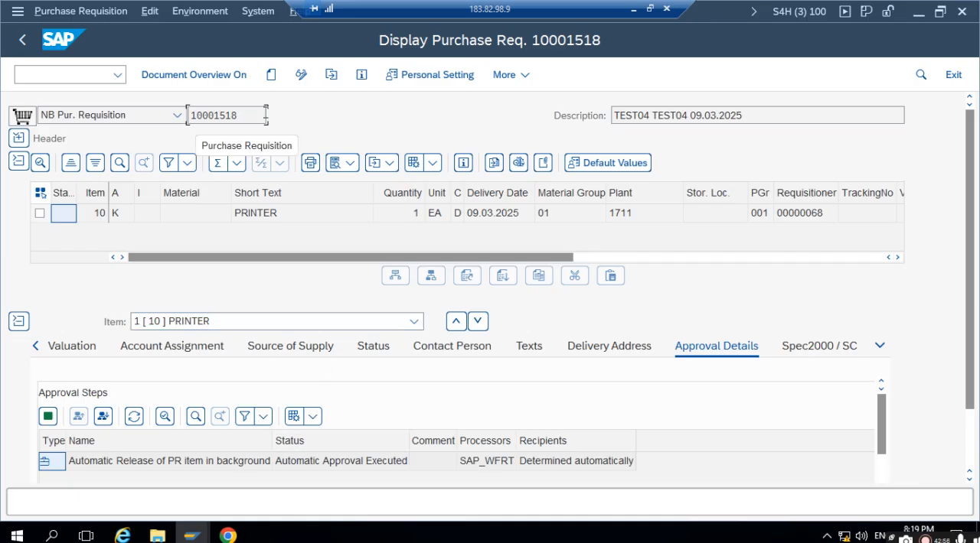
double_click(258, 111)
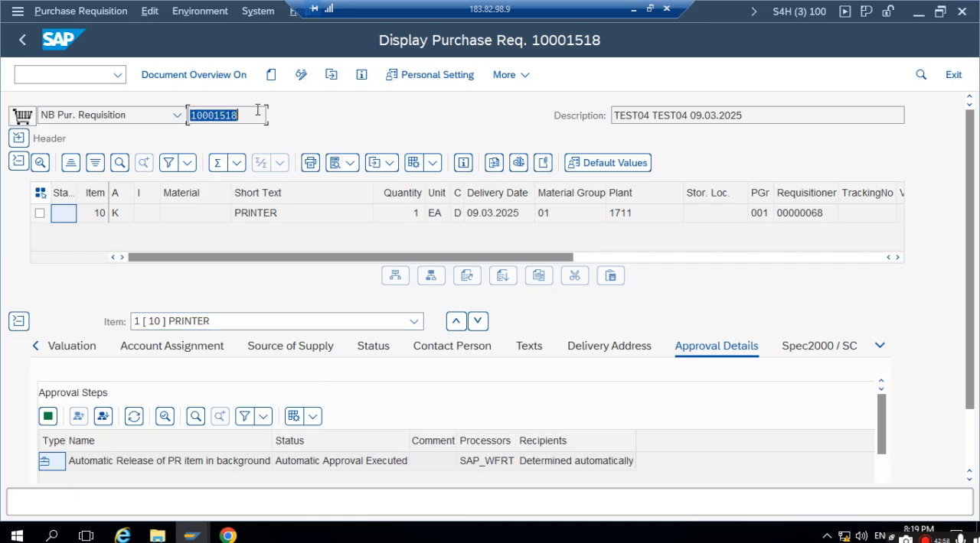
- Switch back to Chrome and leave the purchase requisition item for the Fiori launchpad home page
left_click(228, 535)
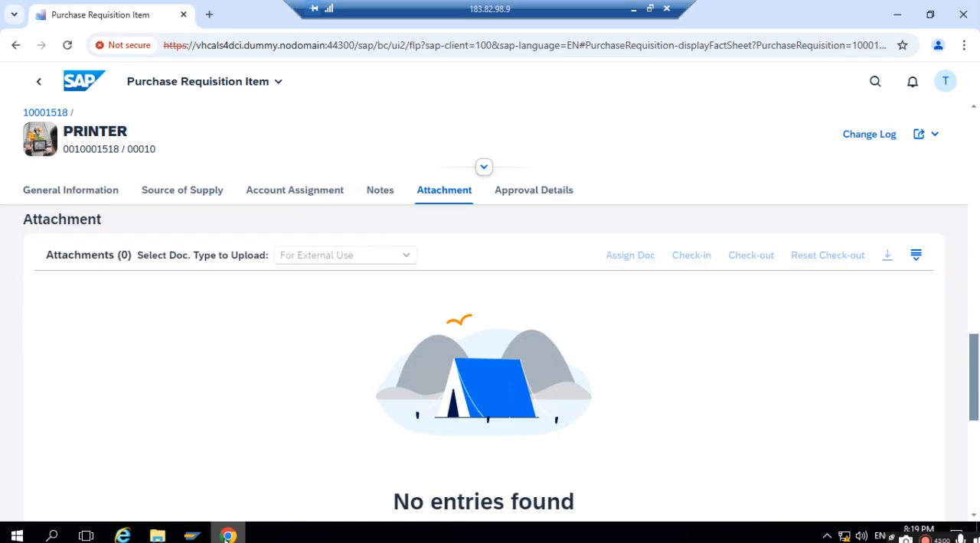
left_click(40, 82)
left_click(40, 82)
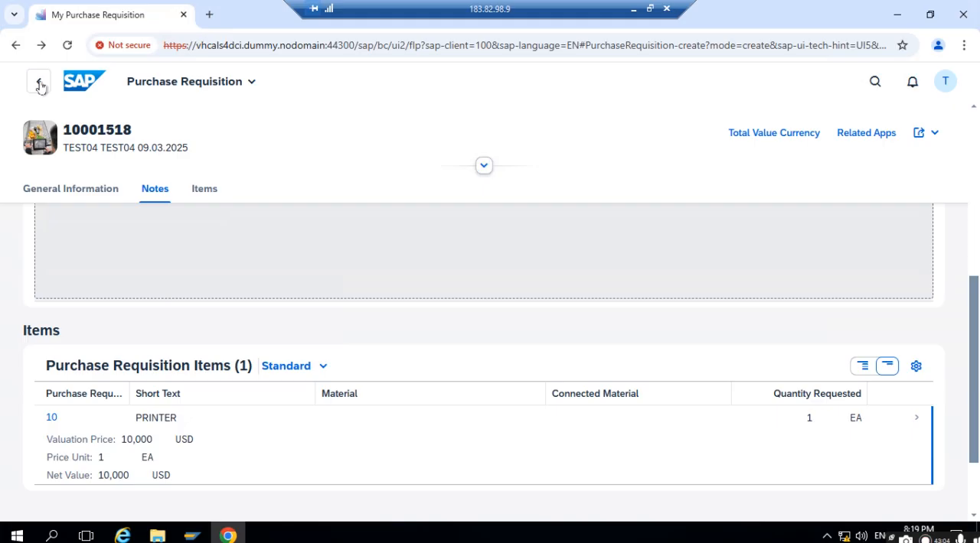
left_click(40, 84)
left_click(40, 84)
left_click(40, 85)
left_click(79, 84)
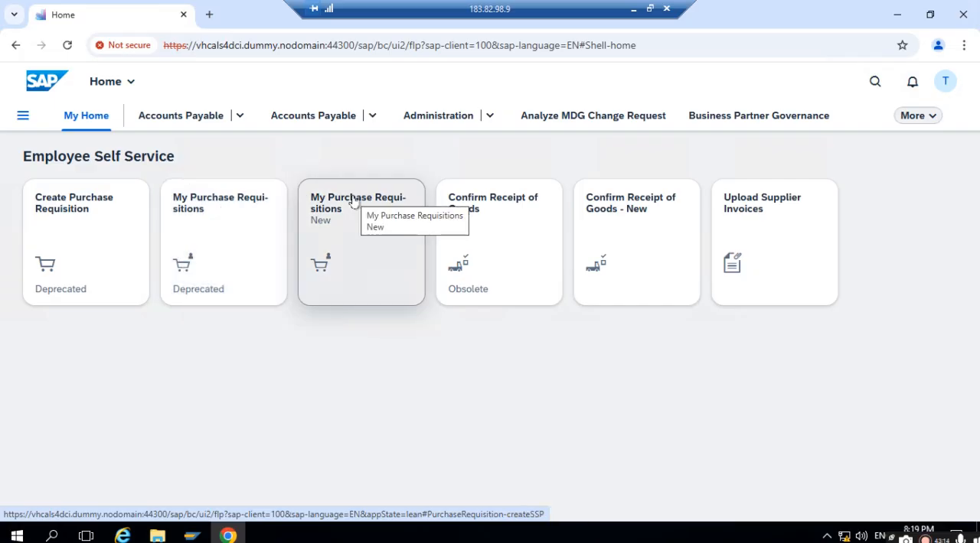
- Open the new My Purchase Requisitions app, select the approved 10,000 USD requisition and display its details
left_click(335, 212)
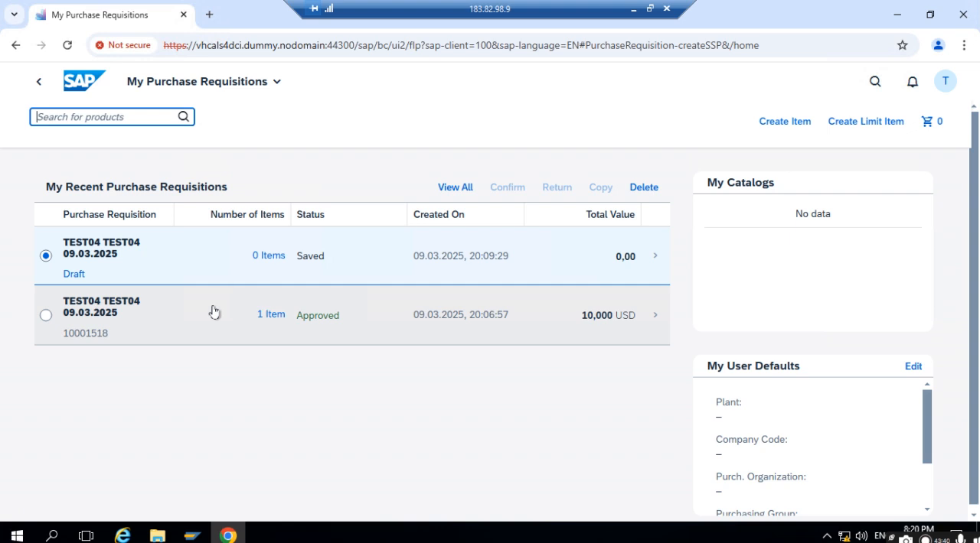
left_click(46, 315)
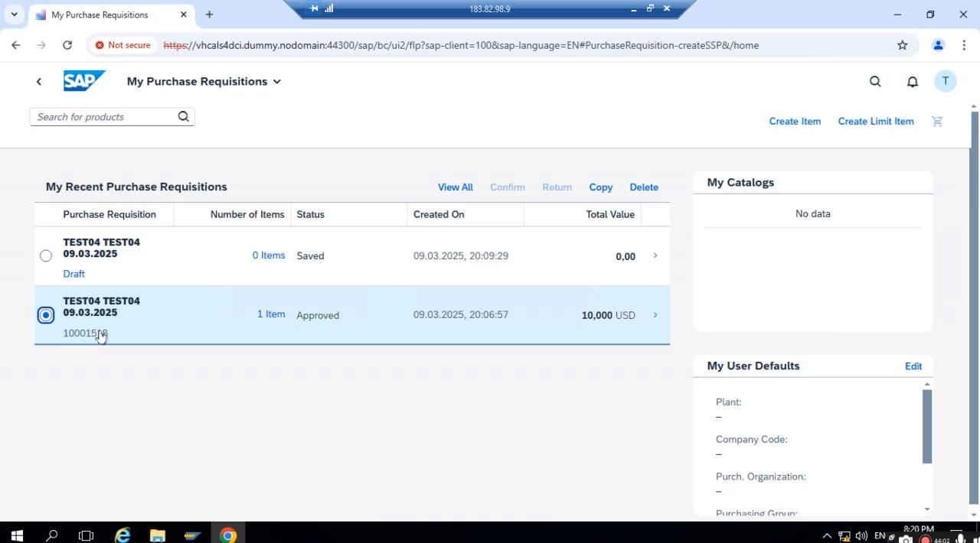
left_click(659, 315)
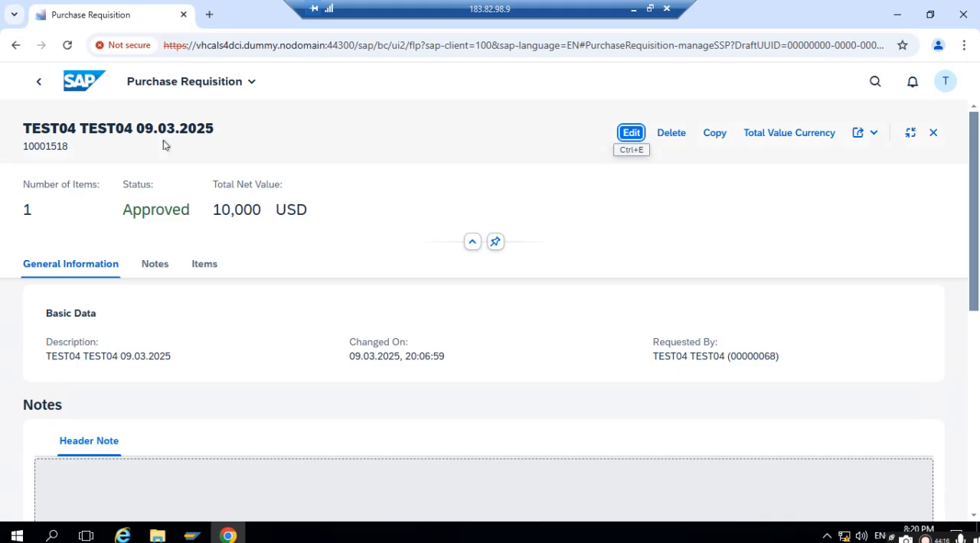
- Examine the approved requisition's notes and items, and look at its sharing options without choosing one
scroll(173, 370, "down", 2)
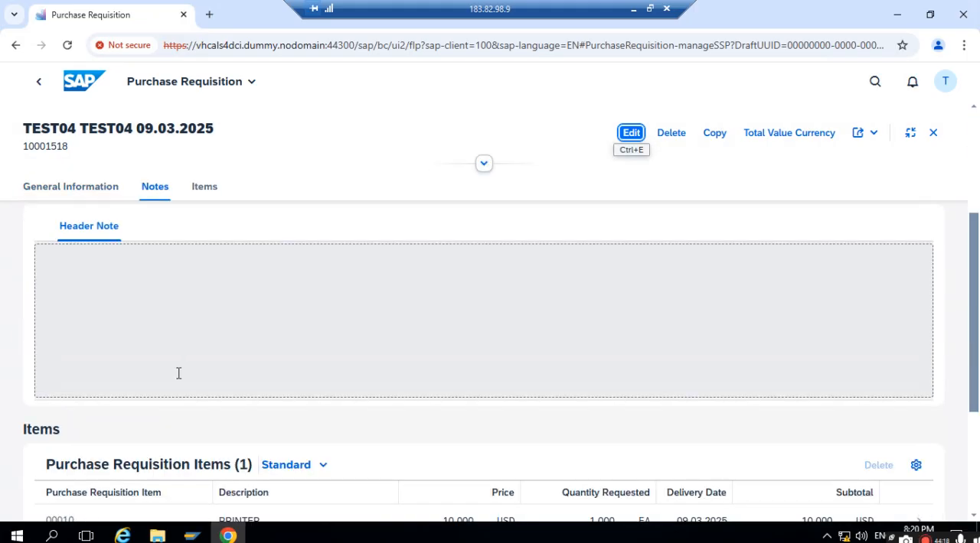
scroll(178, 373, "down", 3)
left_click(875, 133)
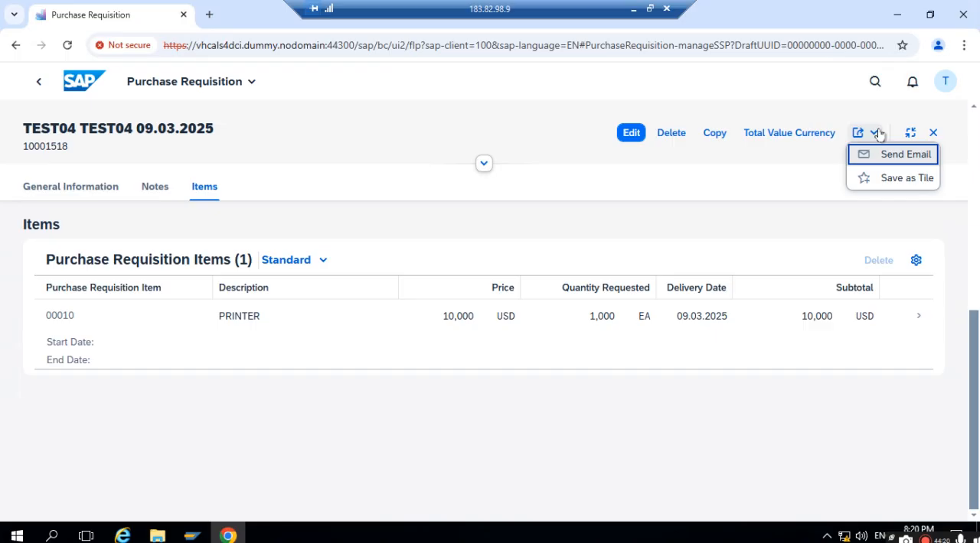
left_click(364, 182)
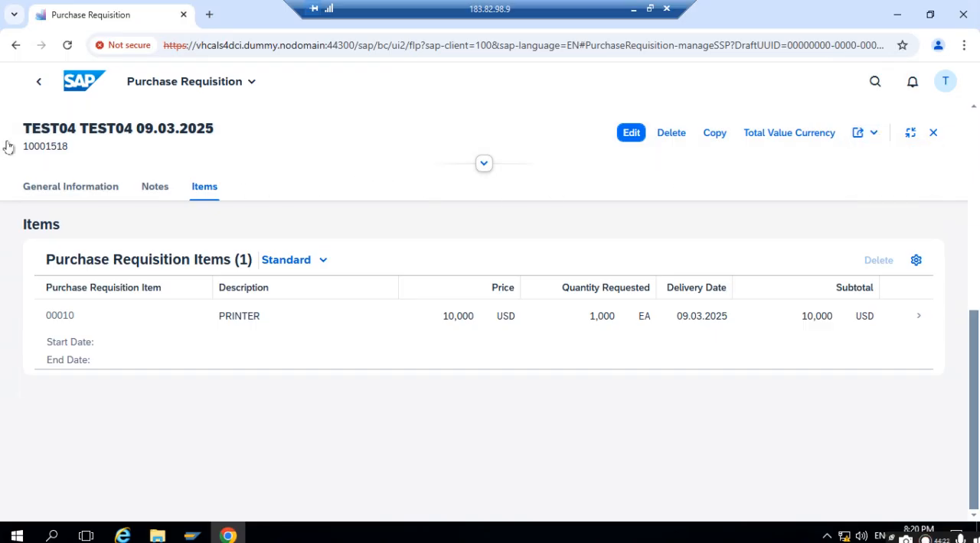
- Go back to the recent requisitions, reopen the approved one for a brief check and return to the list
left_click(41, 82)
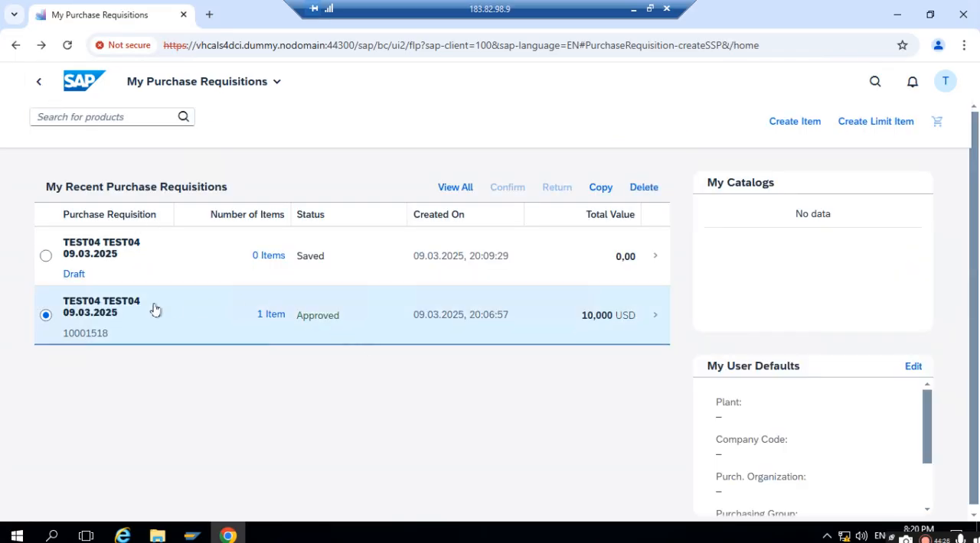
left_click(109, 312)
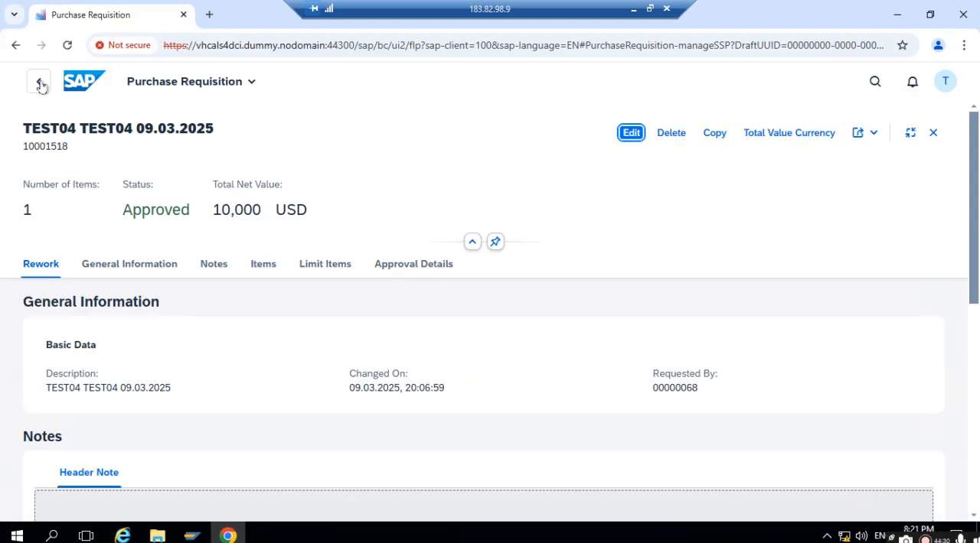
left_click(38, 82)
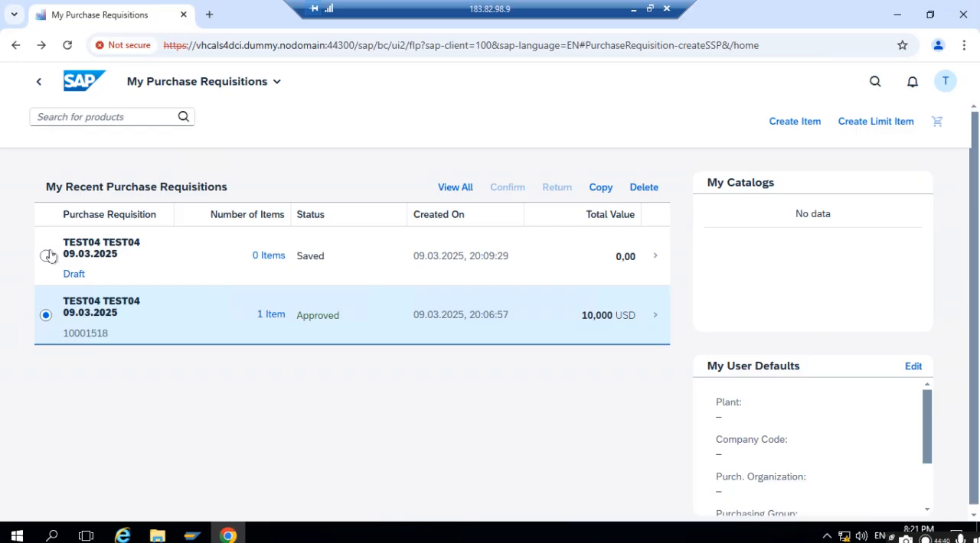
- Return to the launchpad home page, search the apps for "create purchase order" and open Create Purchase Order - Advanced
left_click(79, 89)
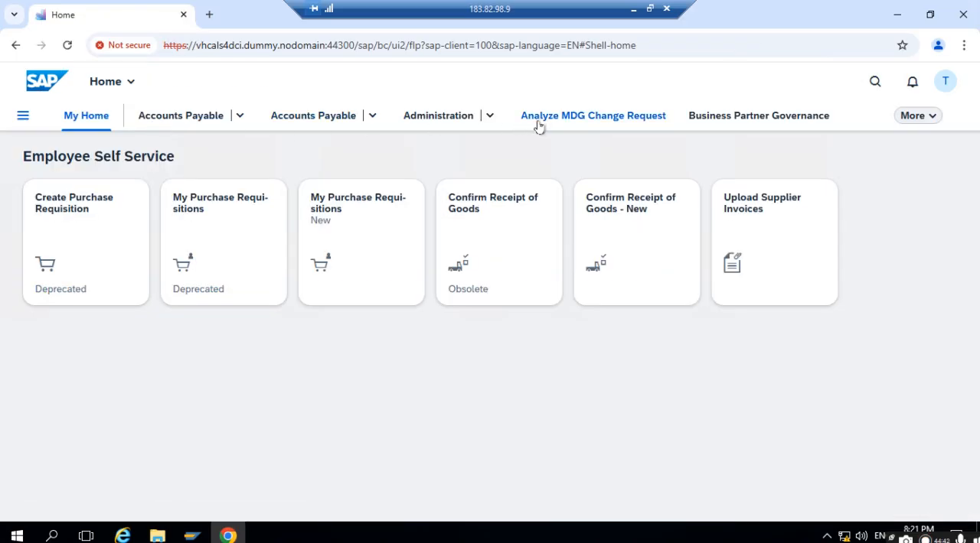
left_click(875, 83)
type("CRE")
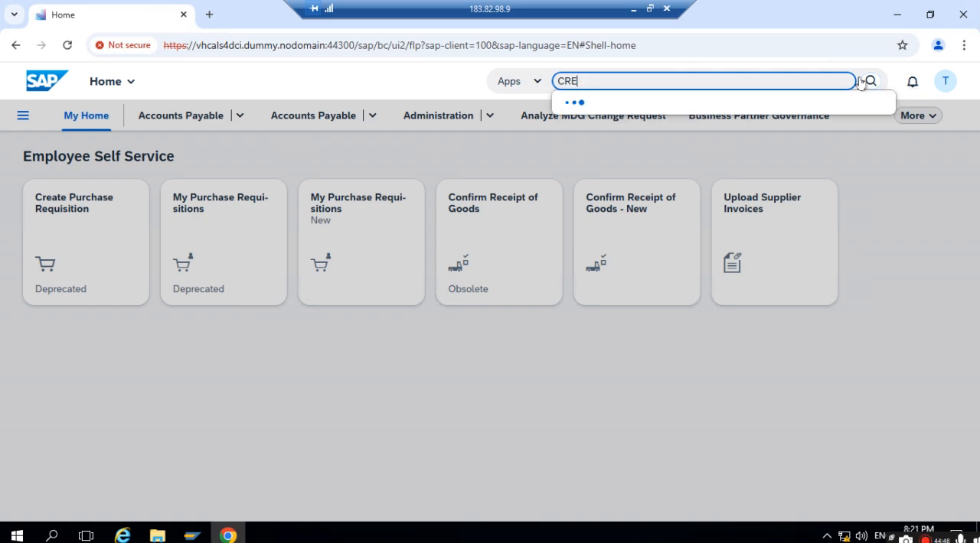
key("BackSpace")
key("BackSpace")
key("BackSpace")
type("create ")
type("pr")
type("urch")
type("as")
type("e order")
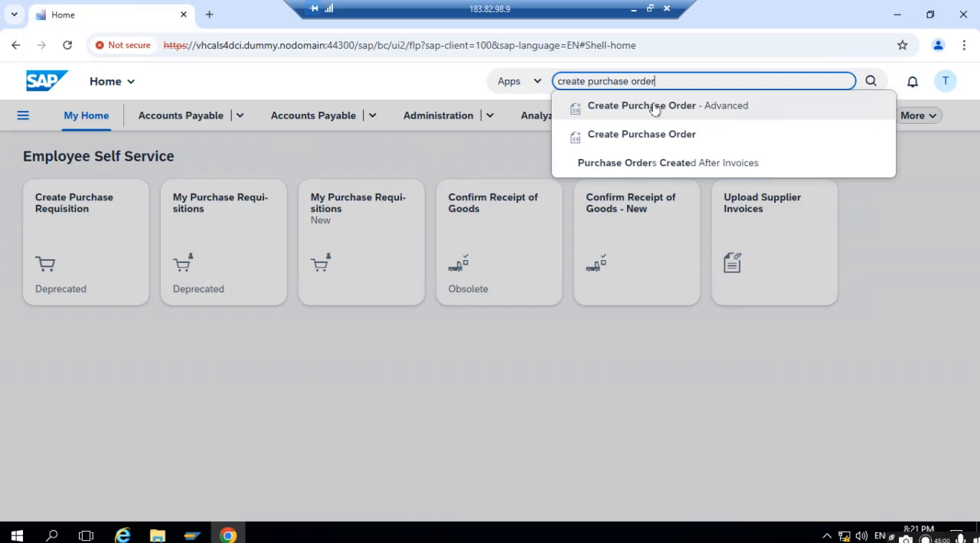
left_click(655, 106)
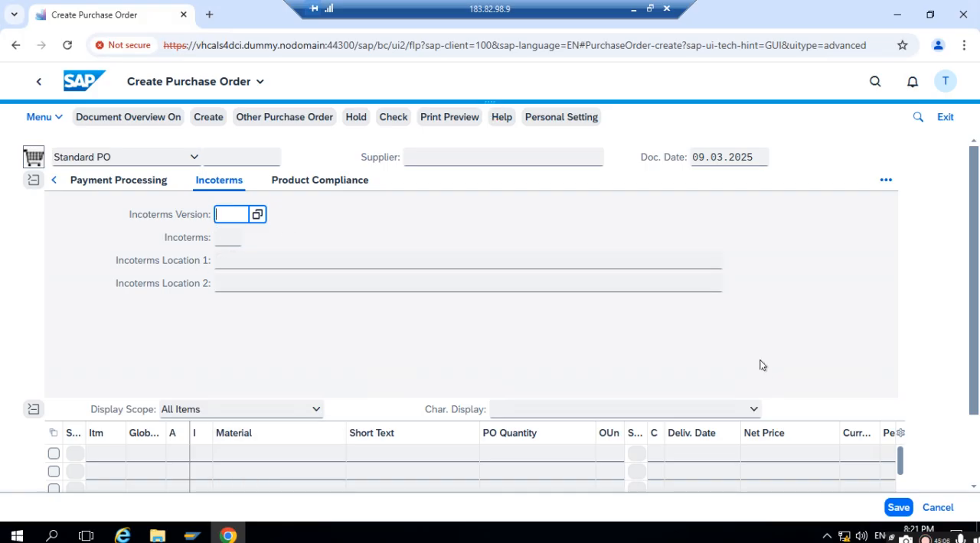
- Enter the copied requisition number as the purchase requisition in the first item row and adopt its data into the order
scroll(888, 440, "down", 2)
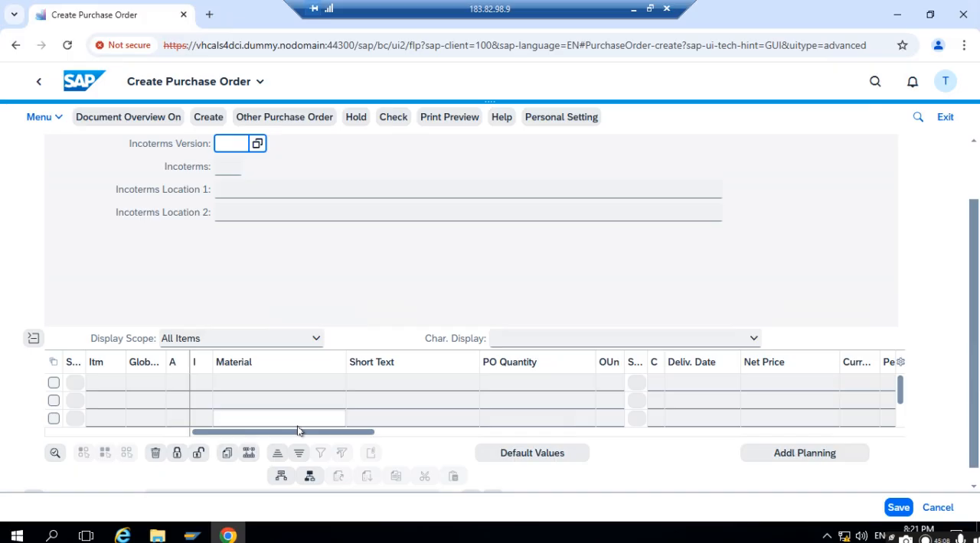
left_click_drag(299, 432, 671, 412)
left_click(635, 387)
type("10001518")
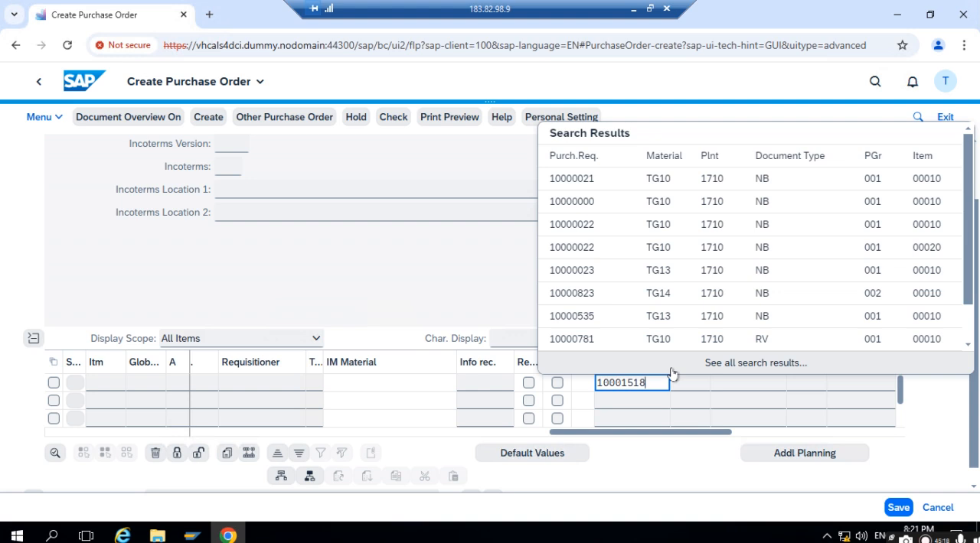
key("Return")
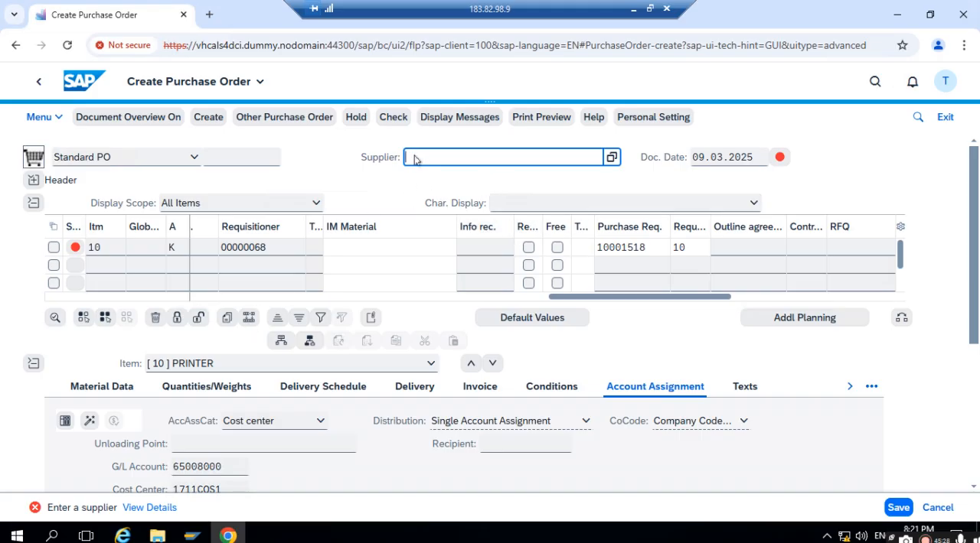
- Switch to PowerPoint to check the Test Data slide, and return to the purchase order in the remote desktop
left_click(632, 13)
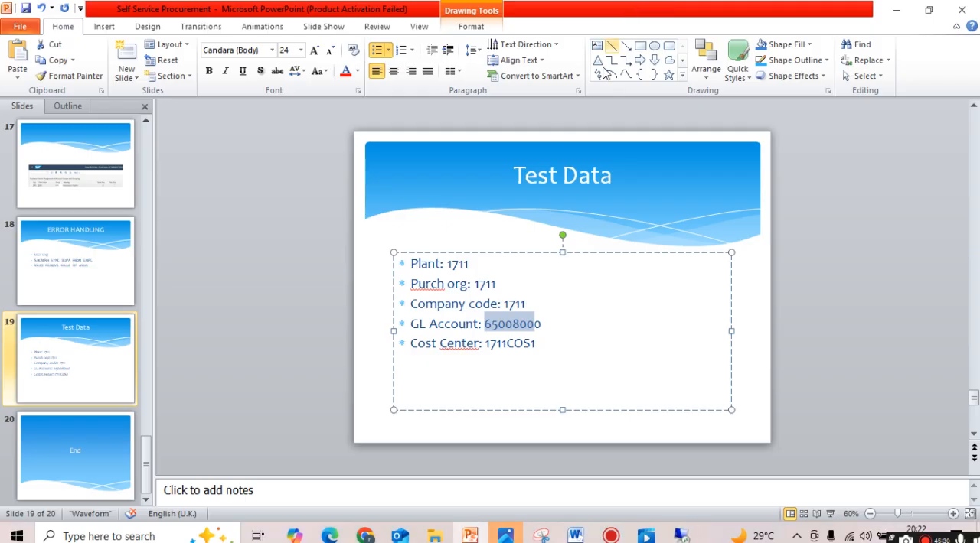
left_click(431, 361)
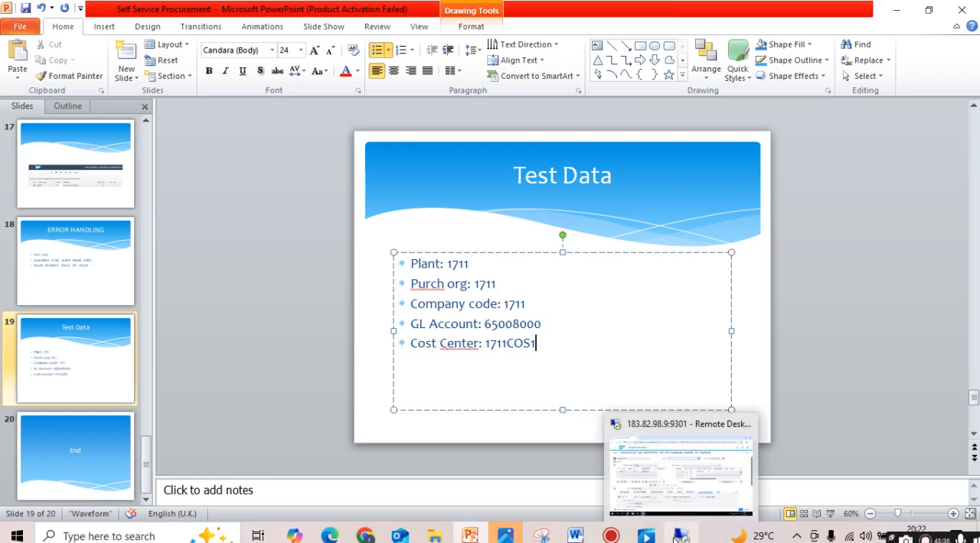
left_click(679, 538)
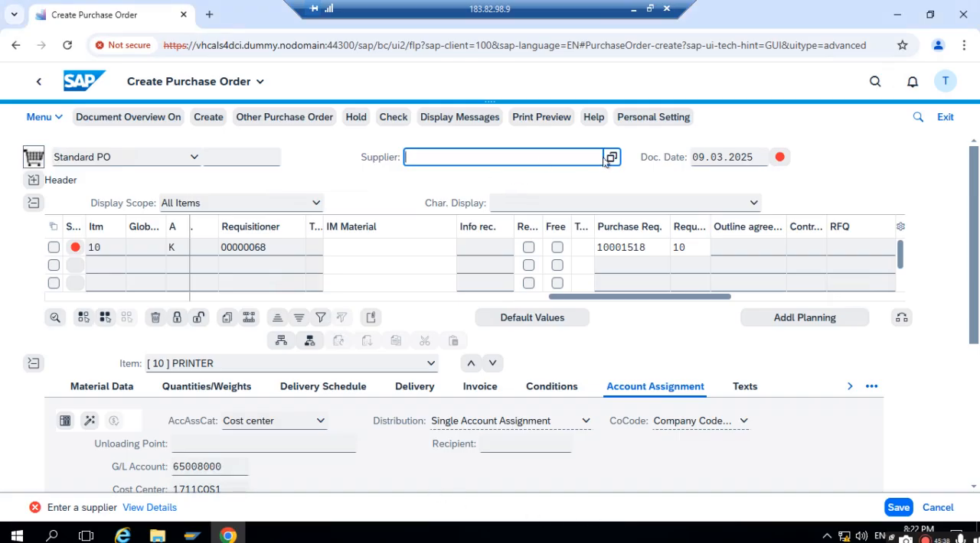
- Open the value search for the order's supplier and set its search type to E: Suppliers: Purchasing
left_click(612, 158)
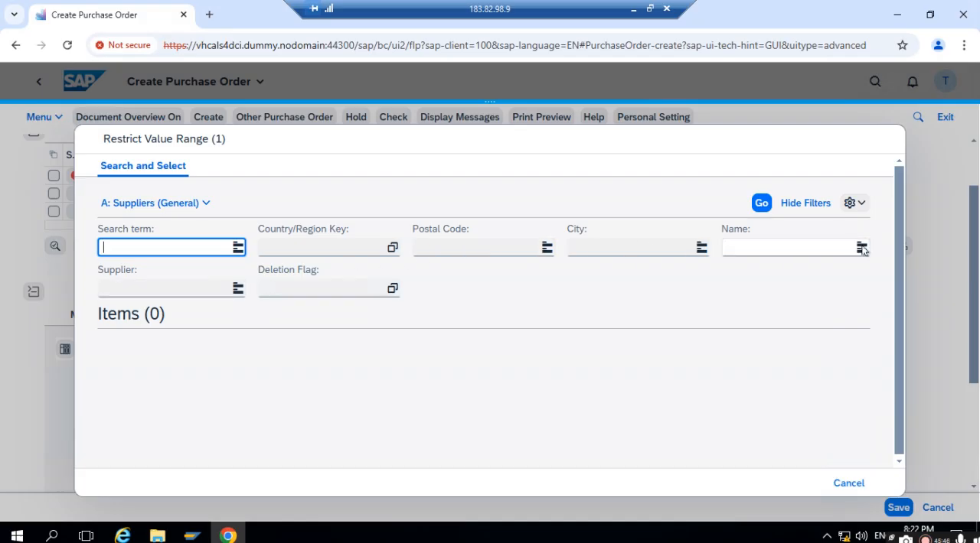
left_click(860, 203)
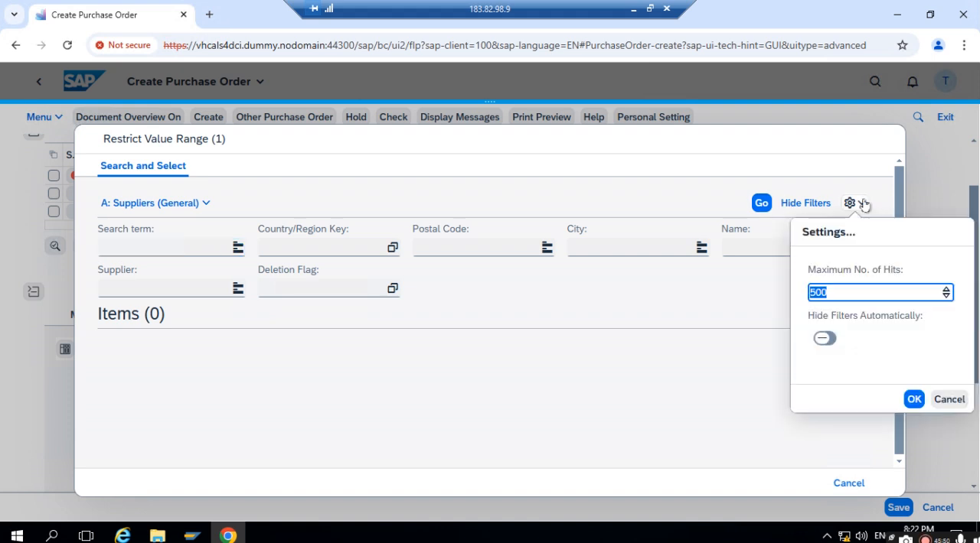
left_click(398, 168)
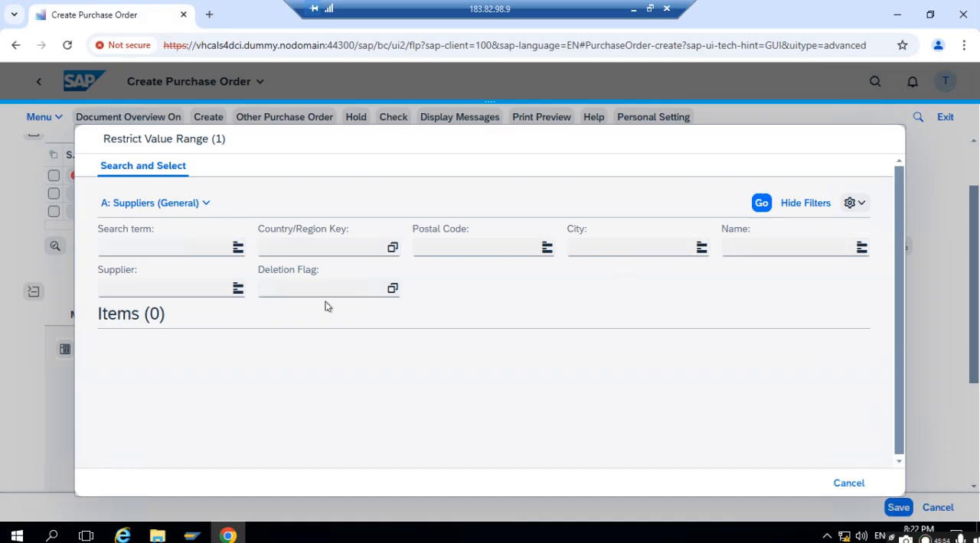
left_click(205, 290)
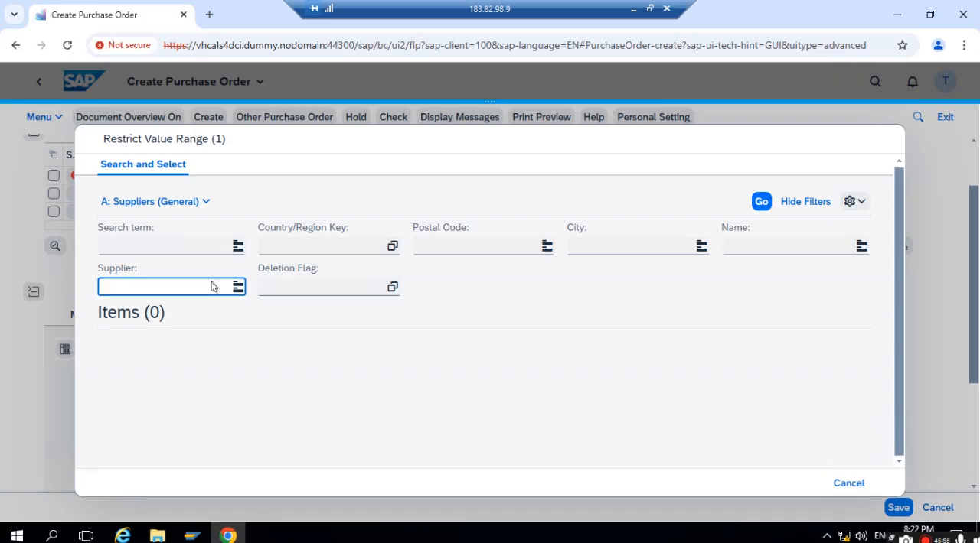
left_click(204, 201)
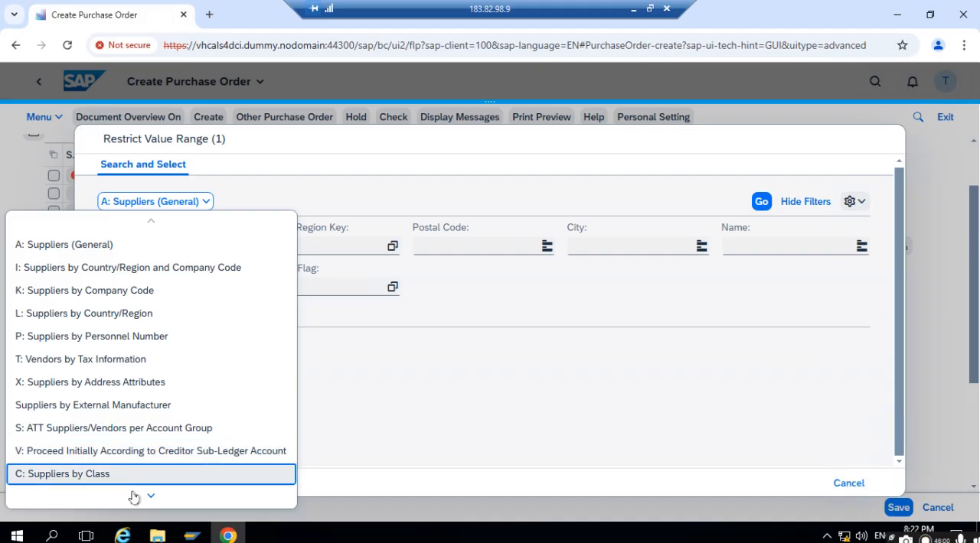
scroll(133, 498, "down", 1)
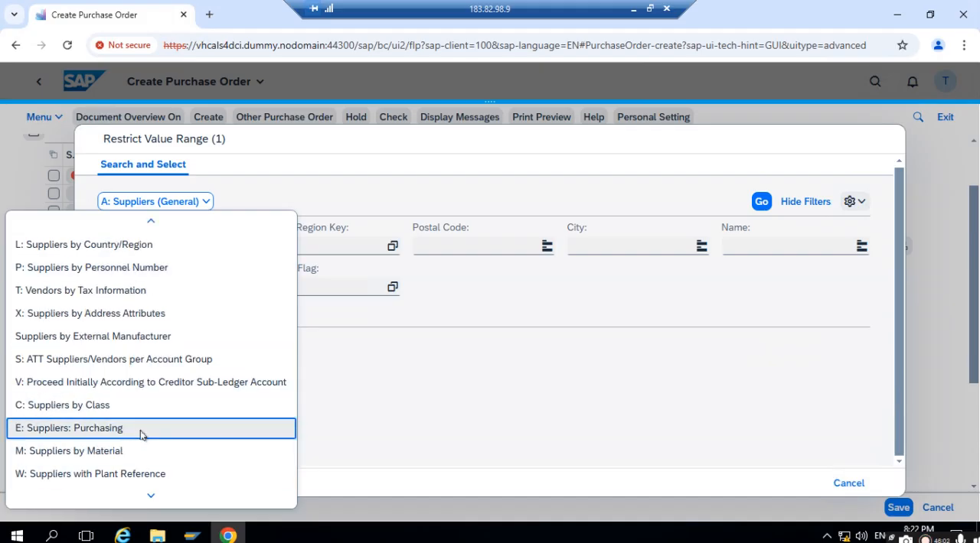
key("Escape")
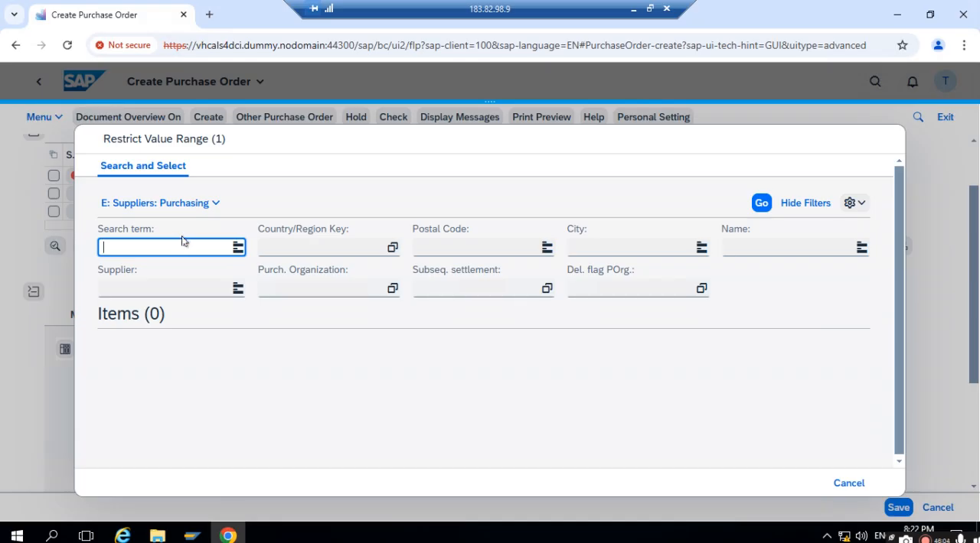
- Search suppliers with purchasing organization 1711 and adopt DOMESTIC US SUPPLIER 1 as the order's supplier
left_click(318, 288)
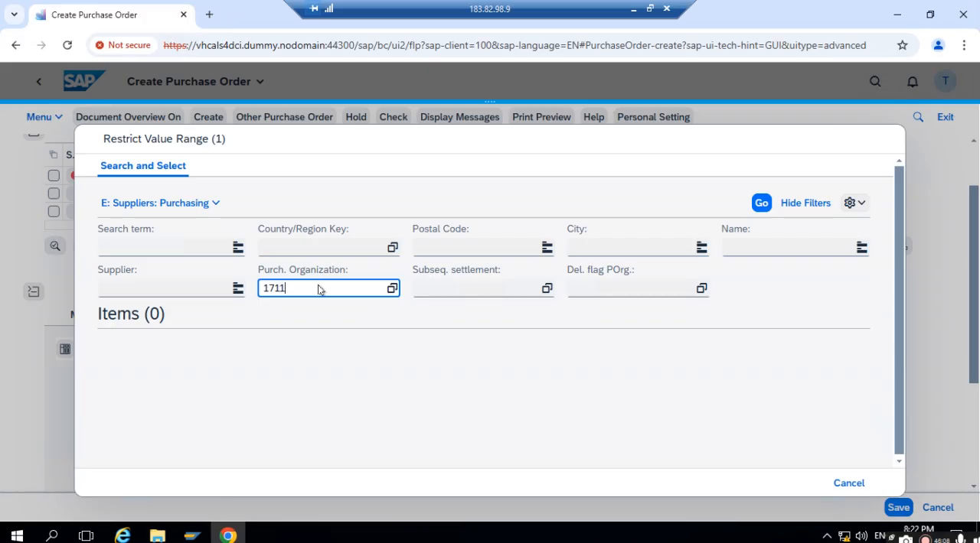
left_click(760, 203)
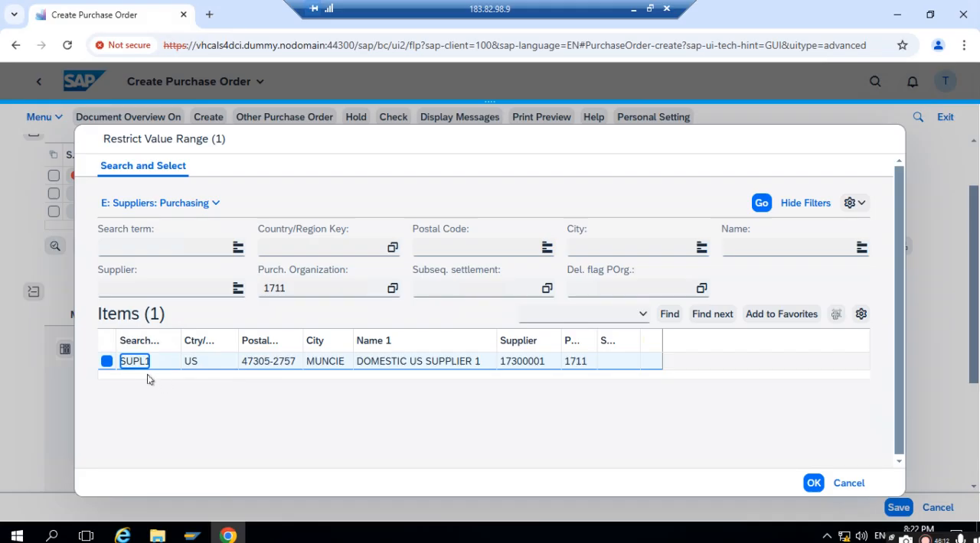
left_click(136, 362)
double_click(137, 362)
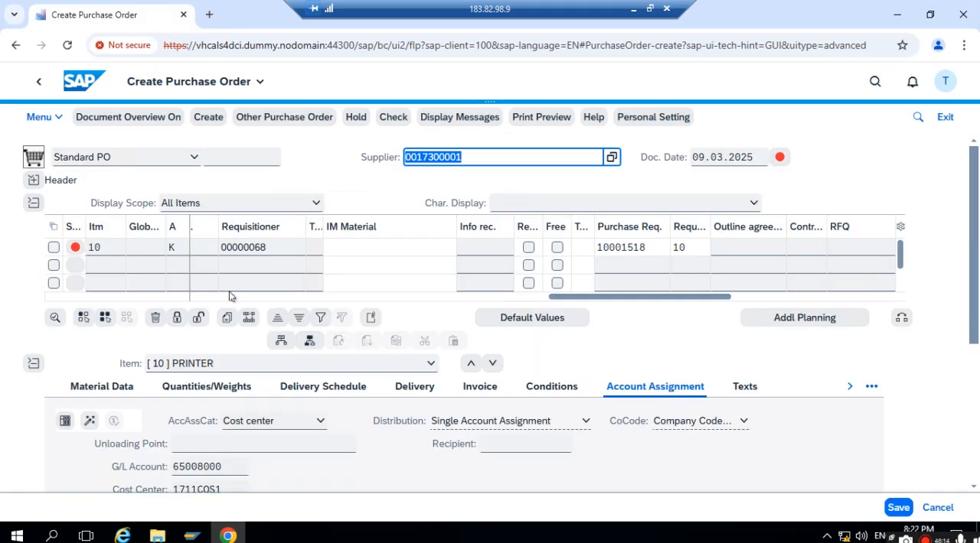
left_click(490, 159)
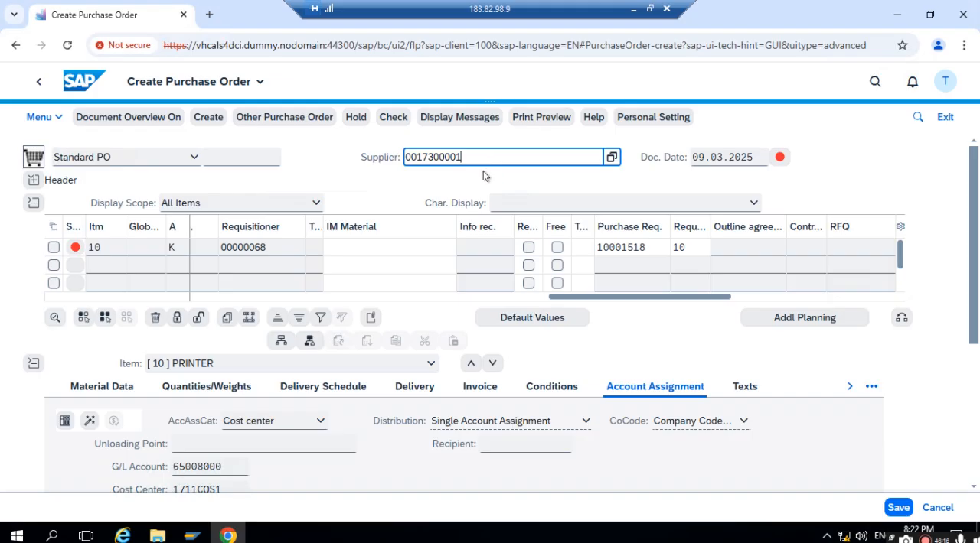
- Check the purchase order for errors and save it
left_click(399, 117)
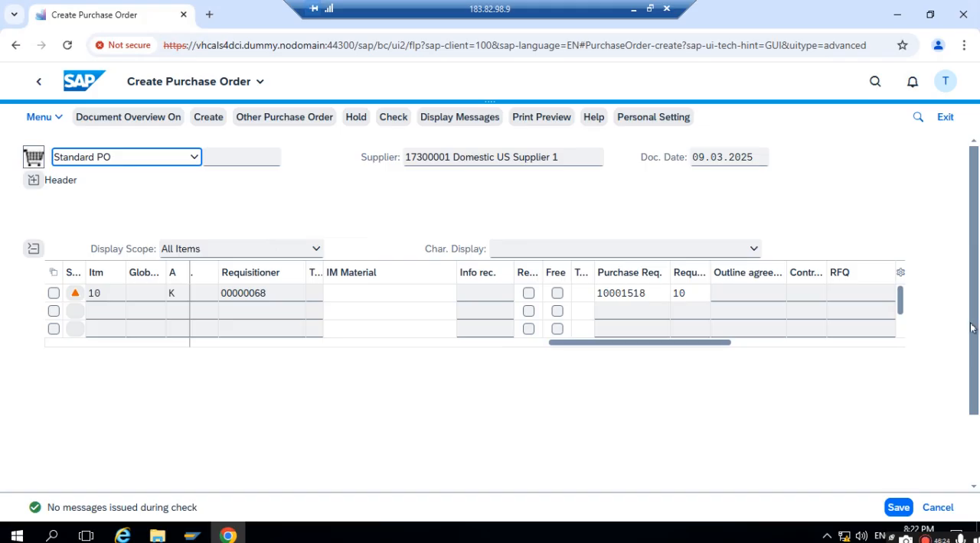
scroll(974, 313, "down", 2)
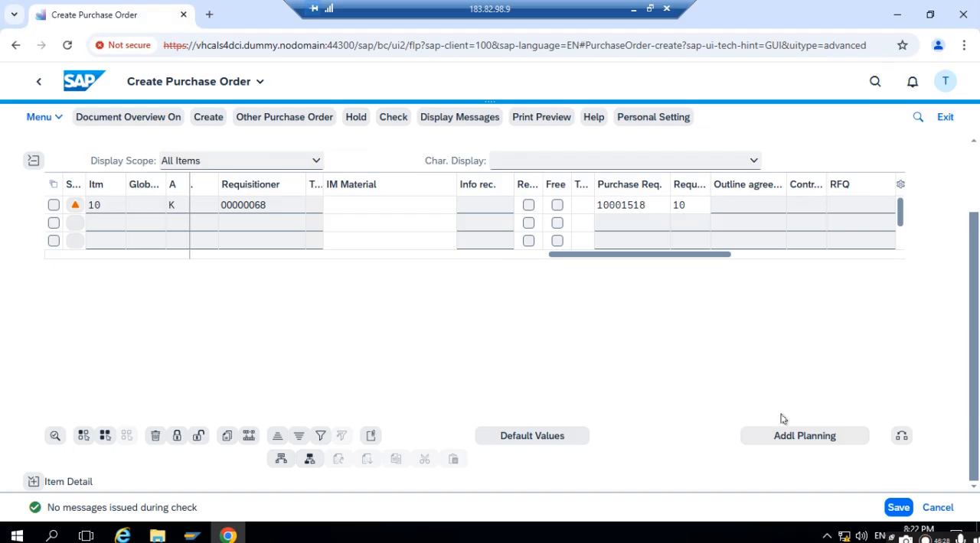
left_click(900, 509)
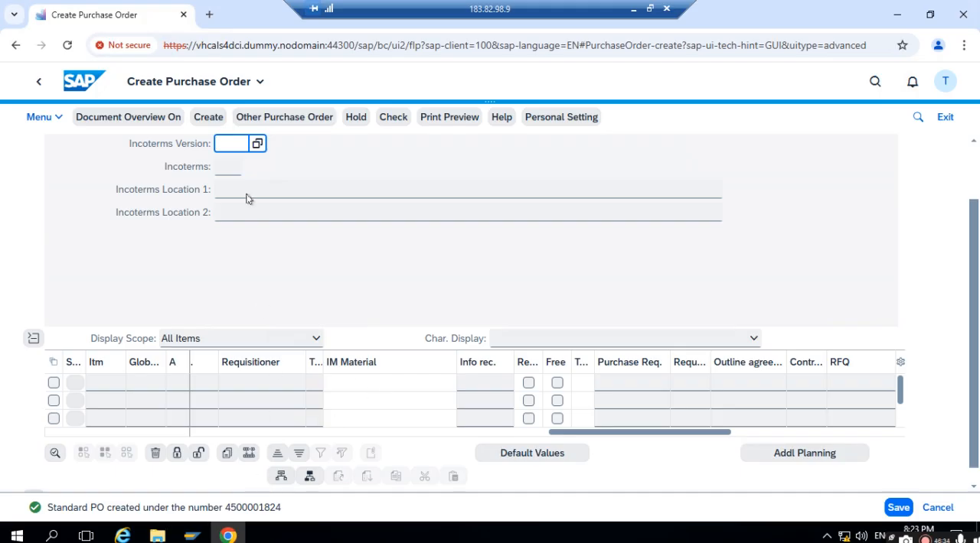
- Open the newly saved purchase order and examine its header's flexible workflow approval steps and organizational data
left_click(273, 116)
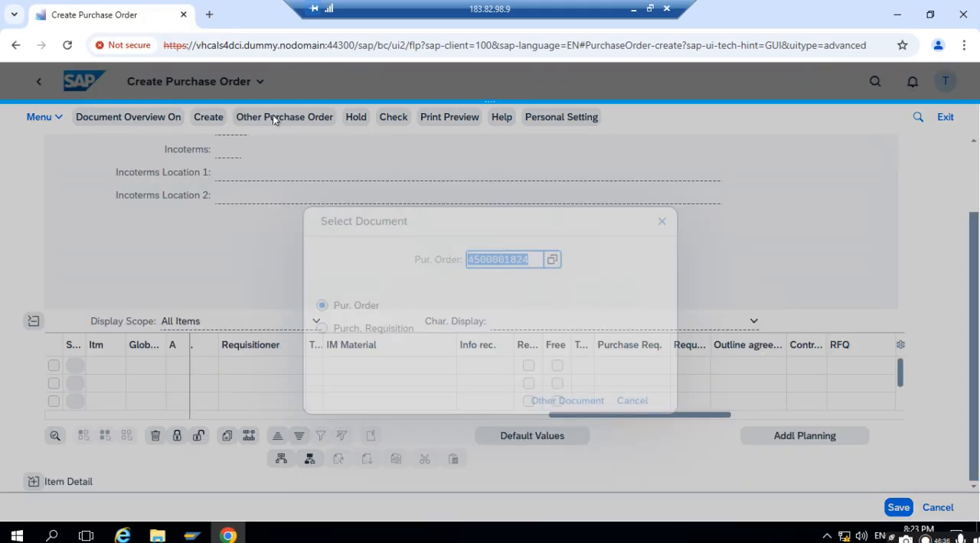
left_click(574, 401)
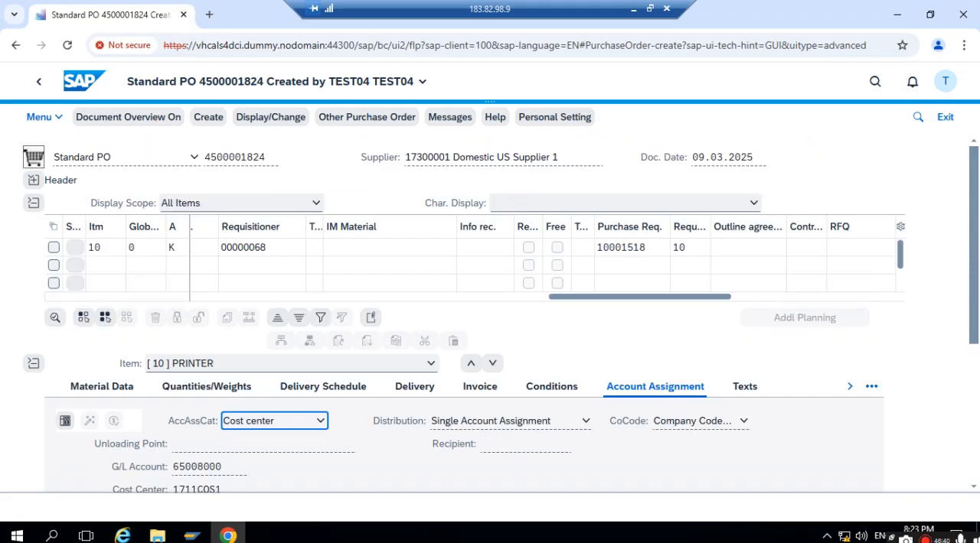
left_click(31, 180)
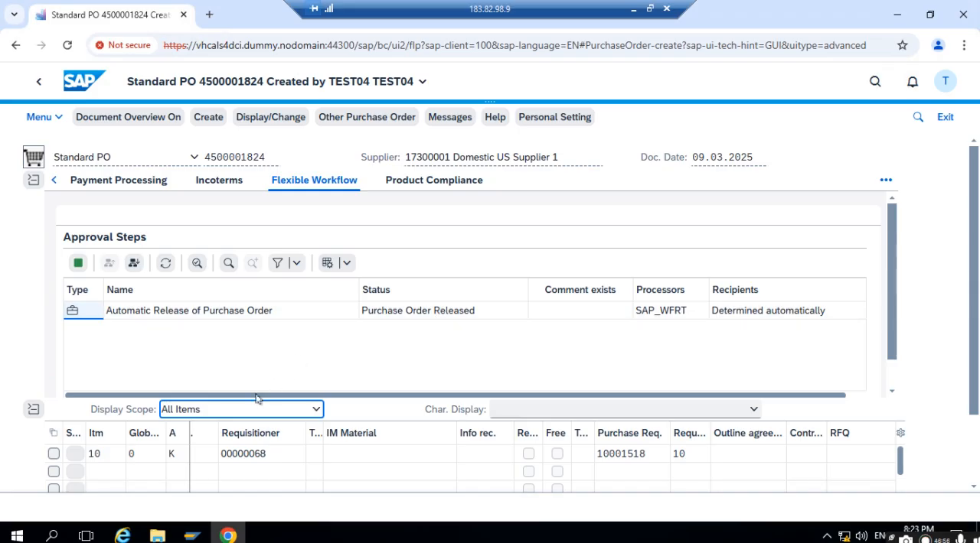
left_click(56, 180)
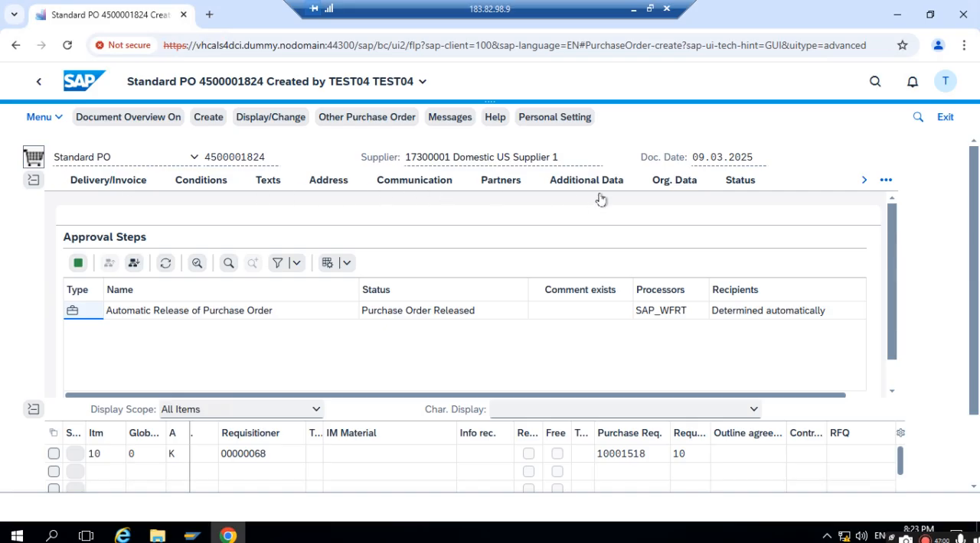
left_click(664, 182)
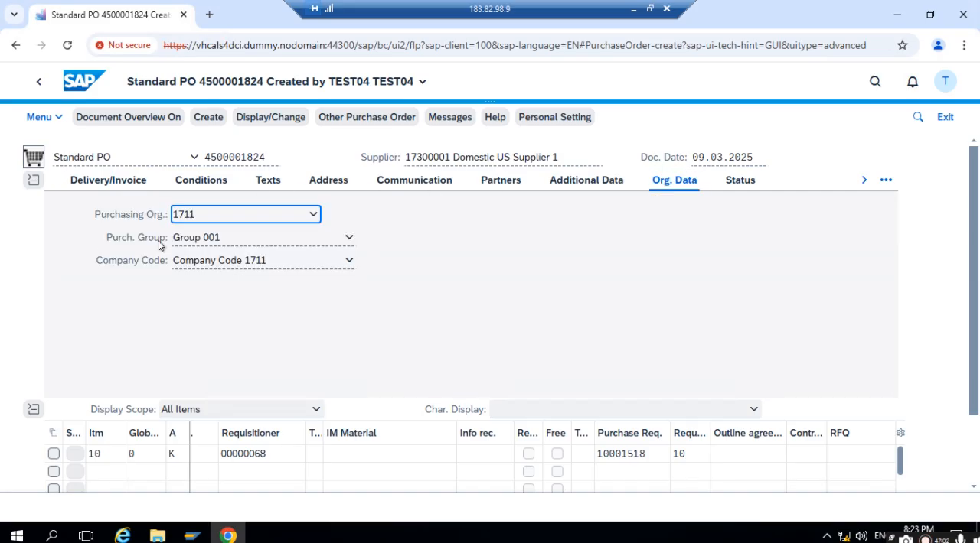
- Collapse the header and examine the PRINTER item's overview row and its account assignment details
left_click(33, 183)
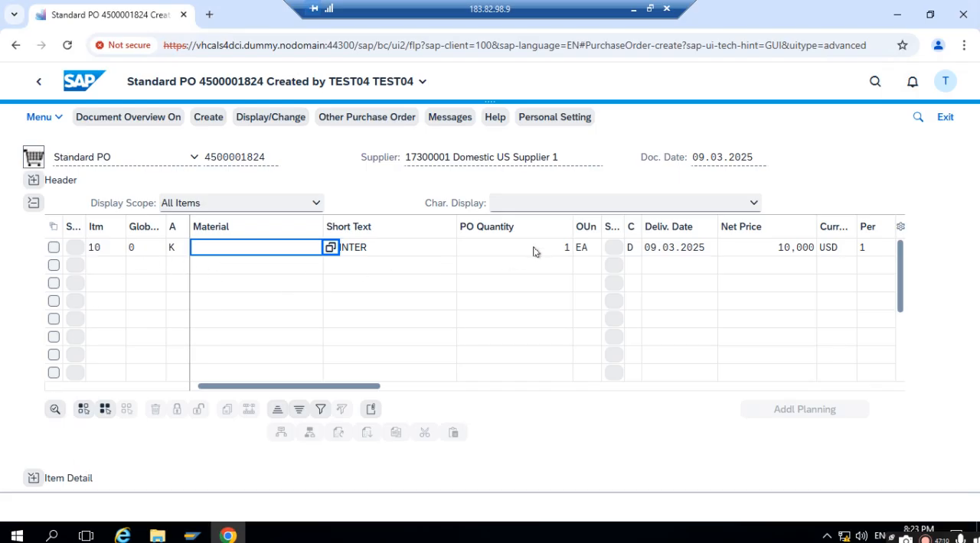
left_click(32, 480)
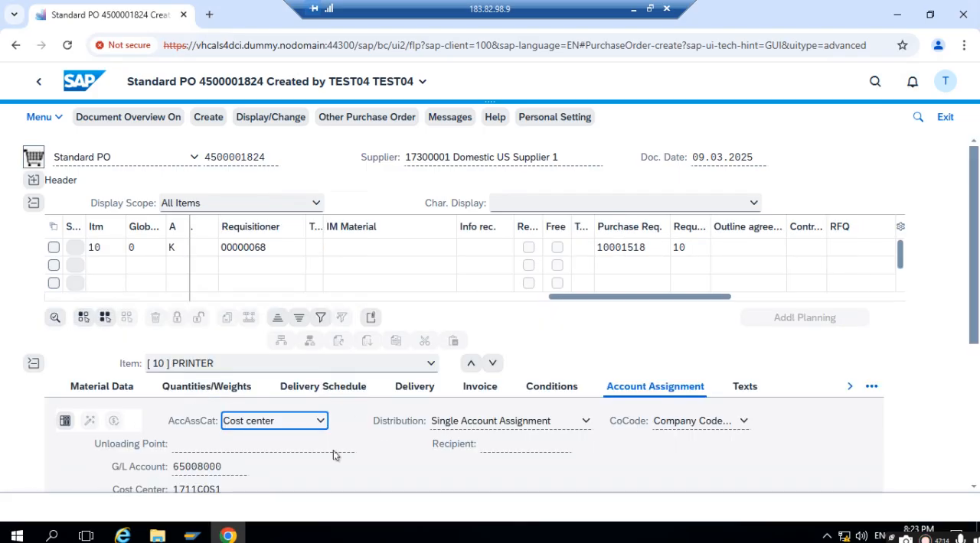
scroll(346, 457, "down", 2)
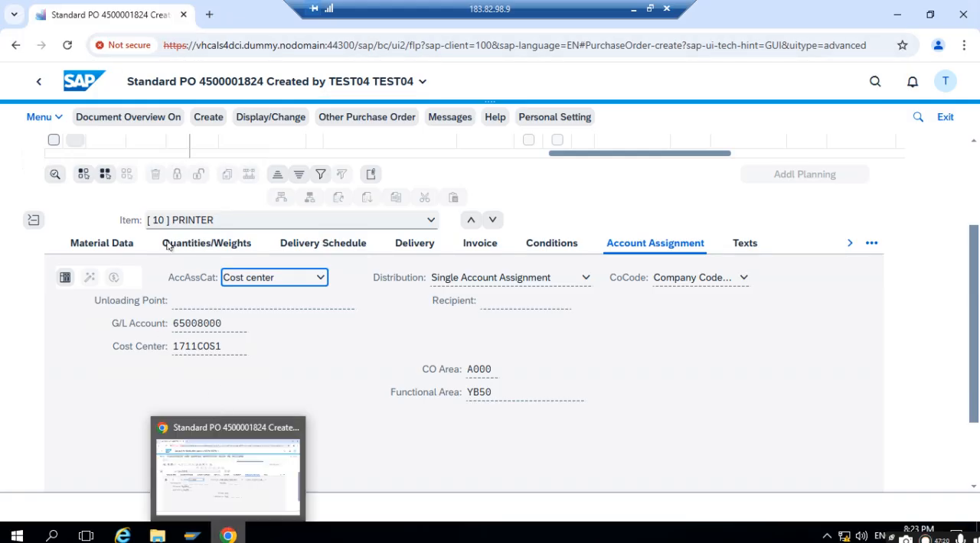
- Go back to the home page, reopen the new My Purchase Requisitions app and select the 10,000 USD requisition
left_click(35, 90)
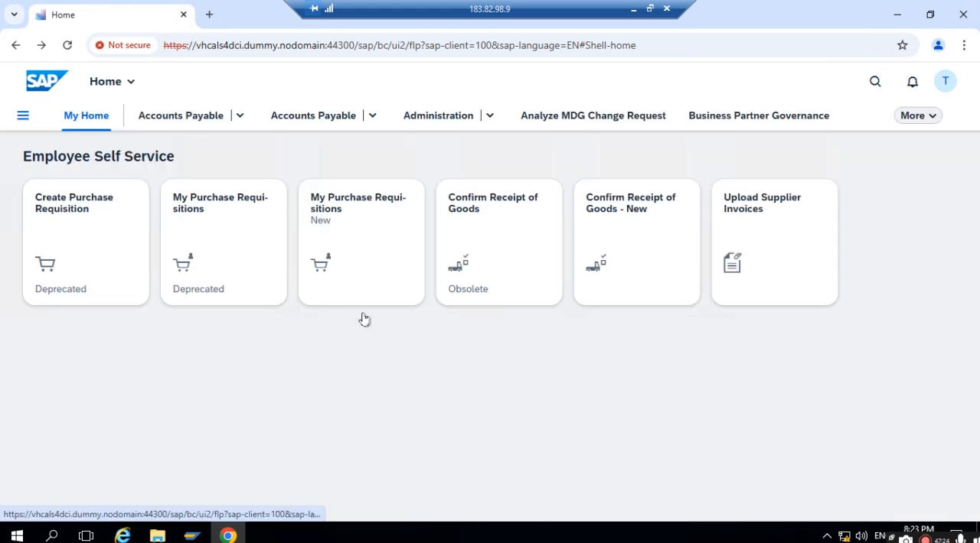
left_click(331, 220)
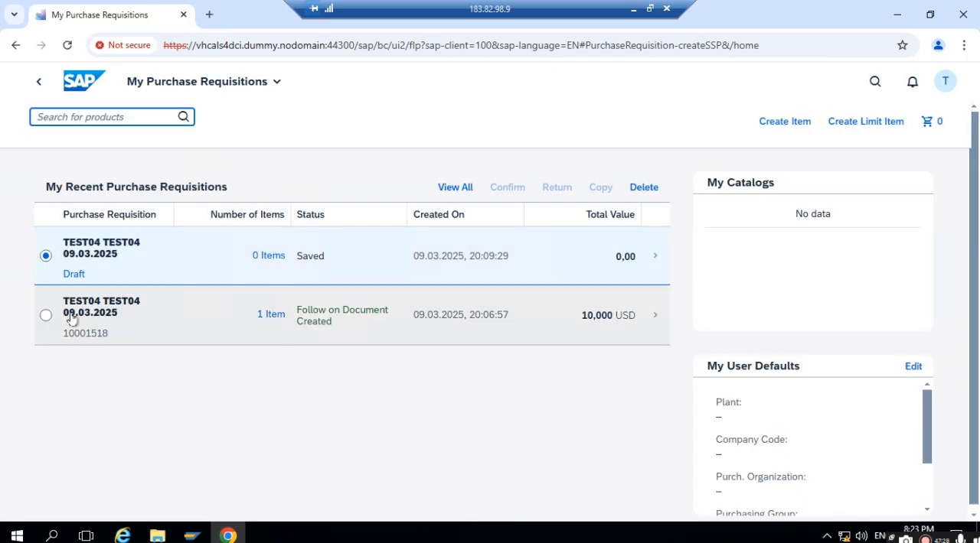
left_click(46, 317)
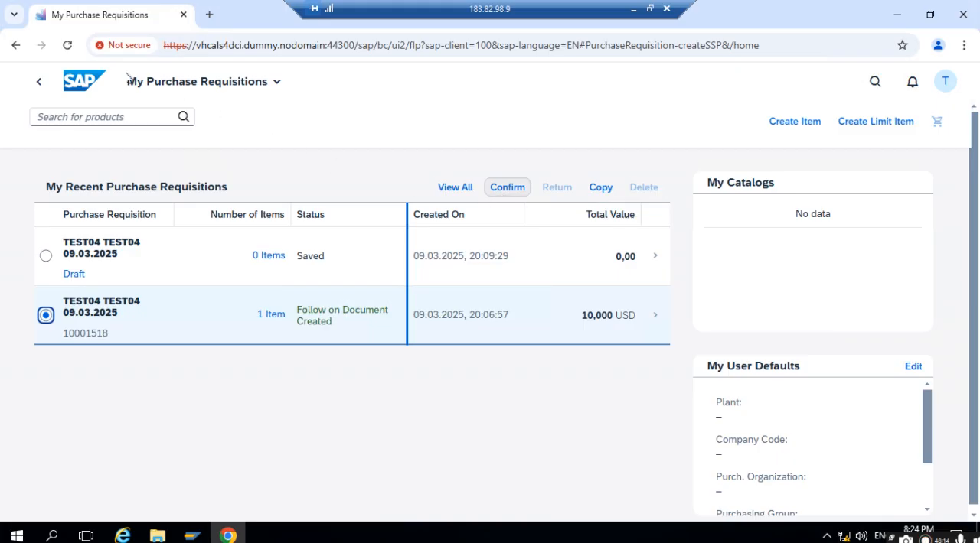
- Open the Confirm Receipt of Goods - New app from the home page and examine the requisition's general information and items
left_click(38, 81)
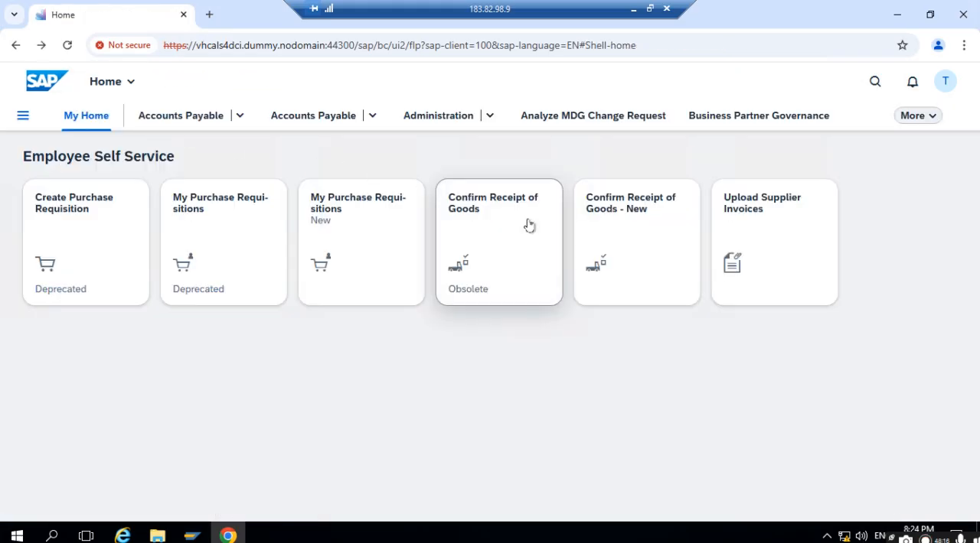
left_click(649, 204)
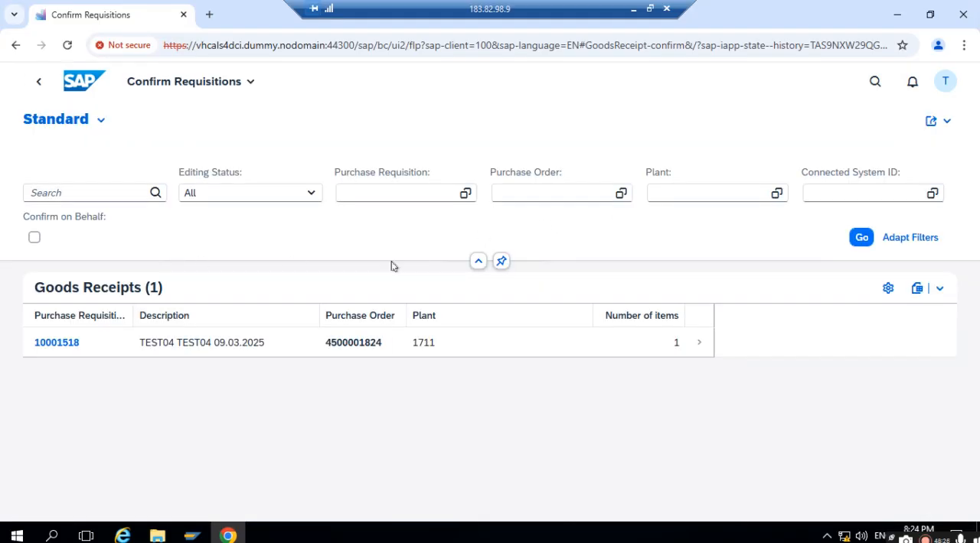
left_click(696, 346)
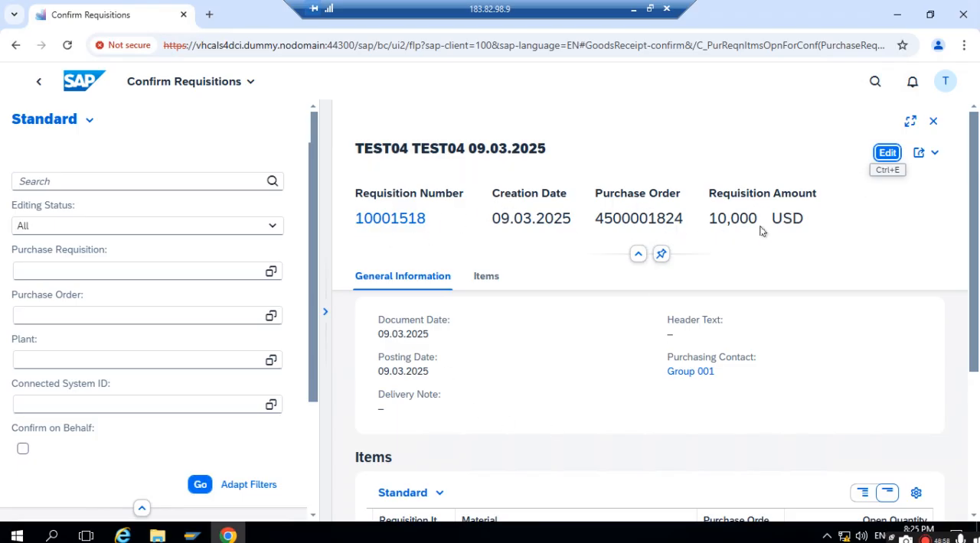
scroll(726, 364, "down", 3)
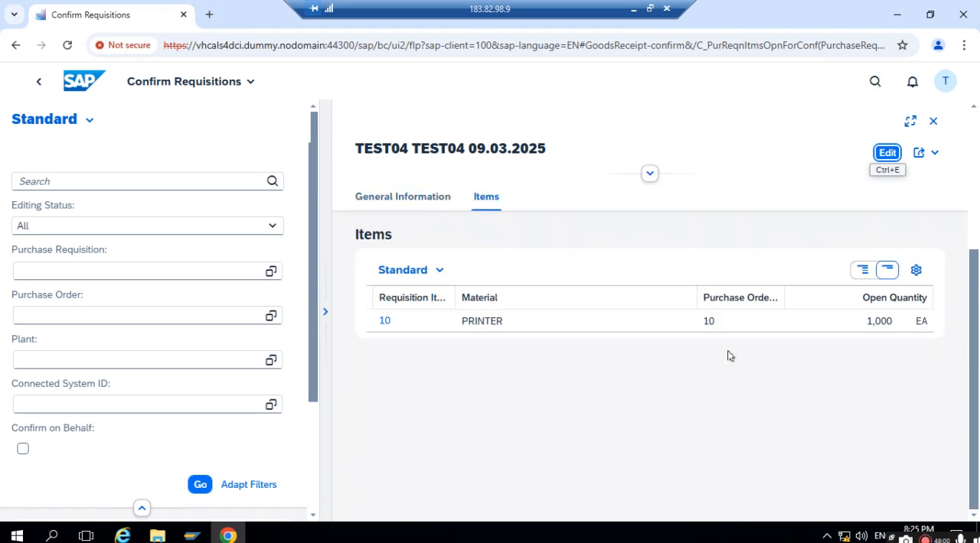
scroll(674, 296, "up", 3)
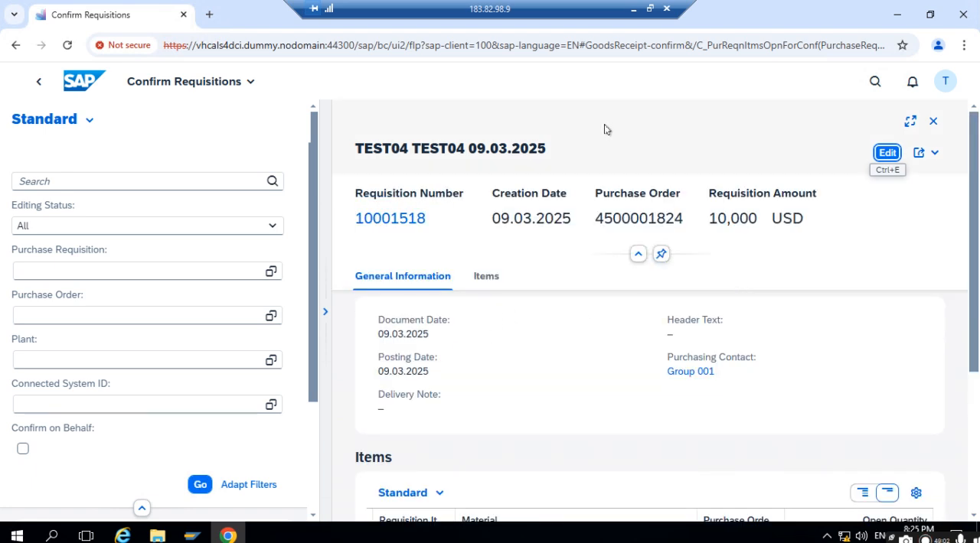
left_click(885, 153)
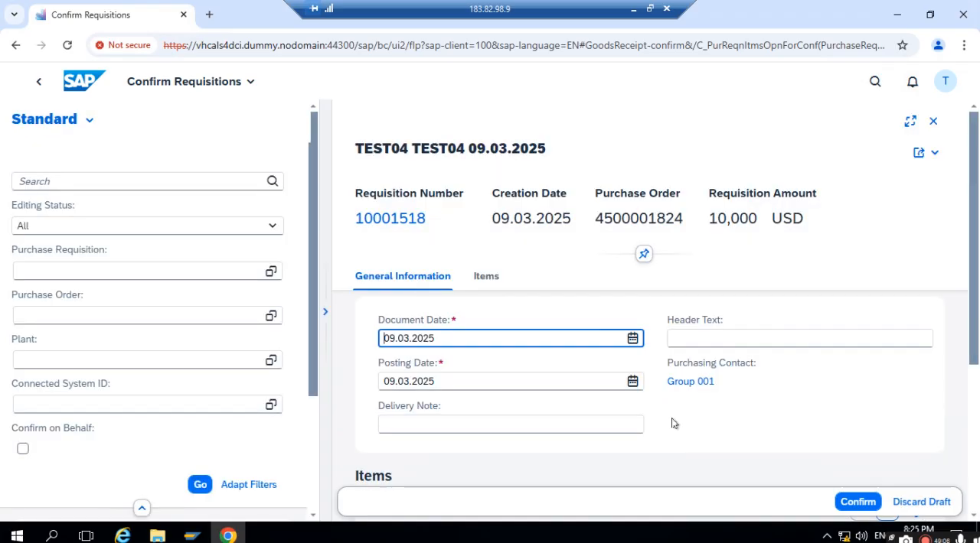
scroll(673, 423, "down", 3)
scroll(670, 414, "up", 3)
scroll(666, 417, "down", 5)
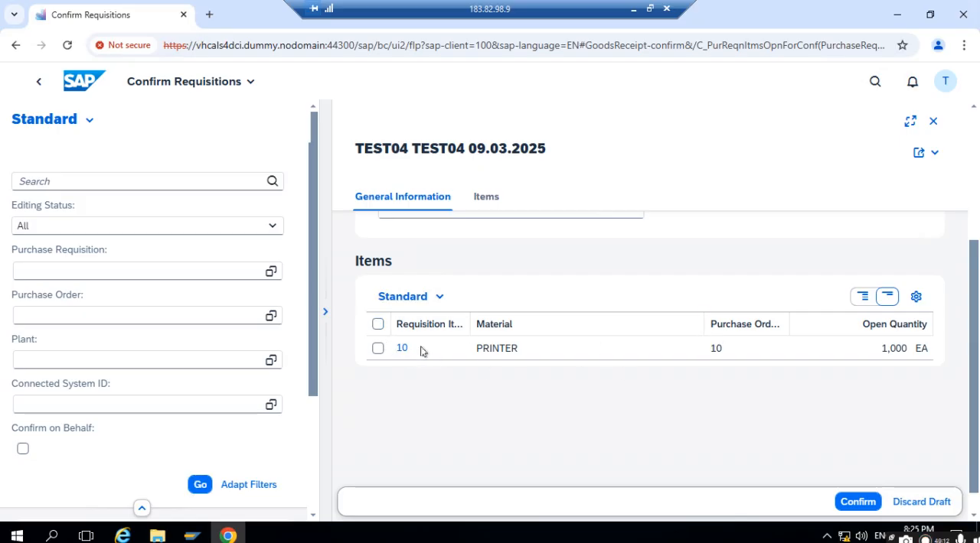
left_click(737, 346)
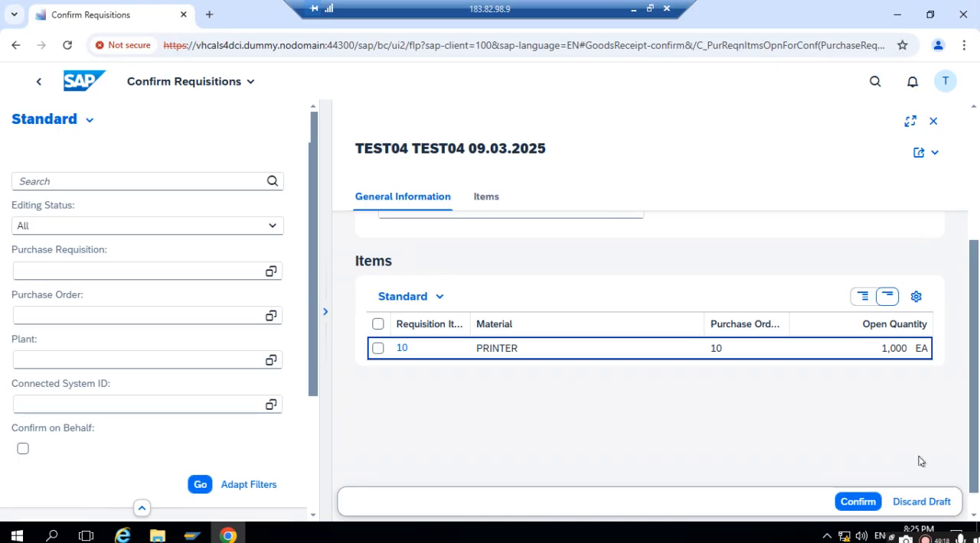
left_click(34, 82)
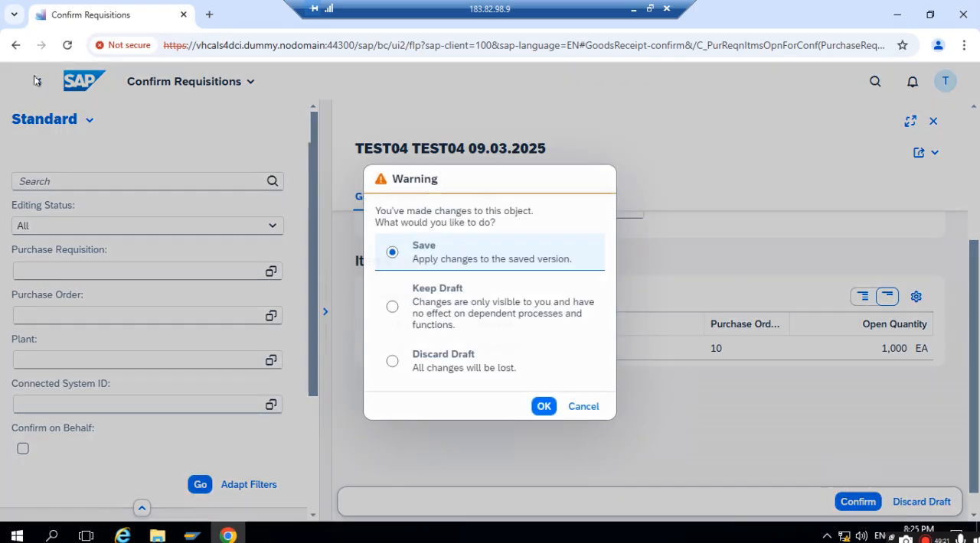
left_click(391, 361)
left_click(543, 406)
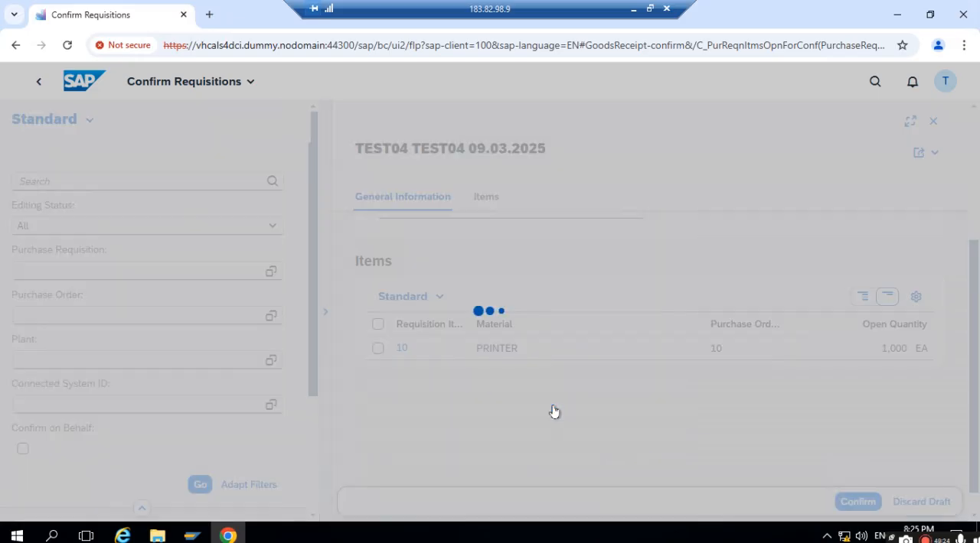
- Return home, select the 10,000 USD requisition in the new My Purchase Requisitions app and open its entry for goods confirmation
left_click(38, 81)
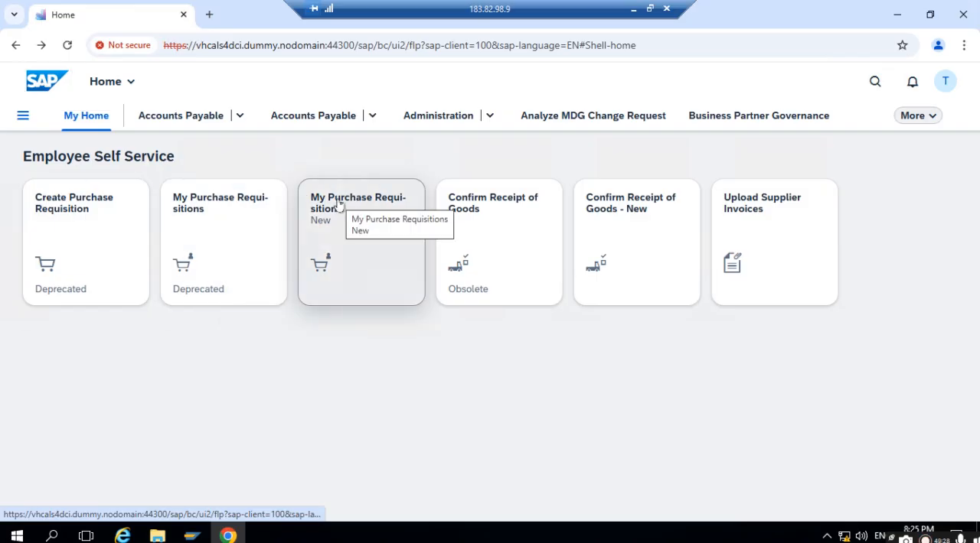
left_click(339, 205)
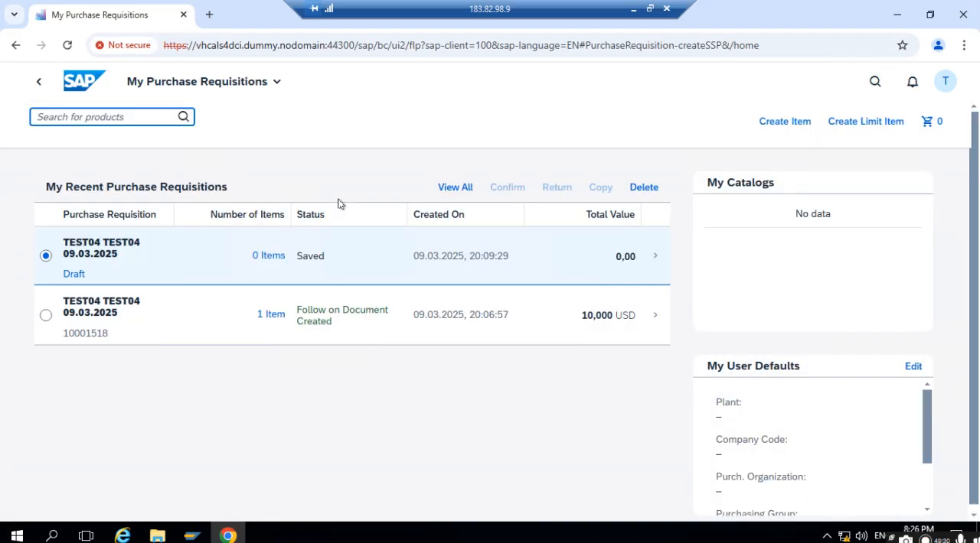
left_click(46, 315)
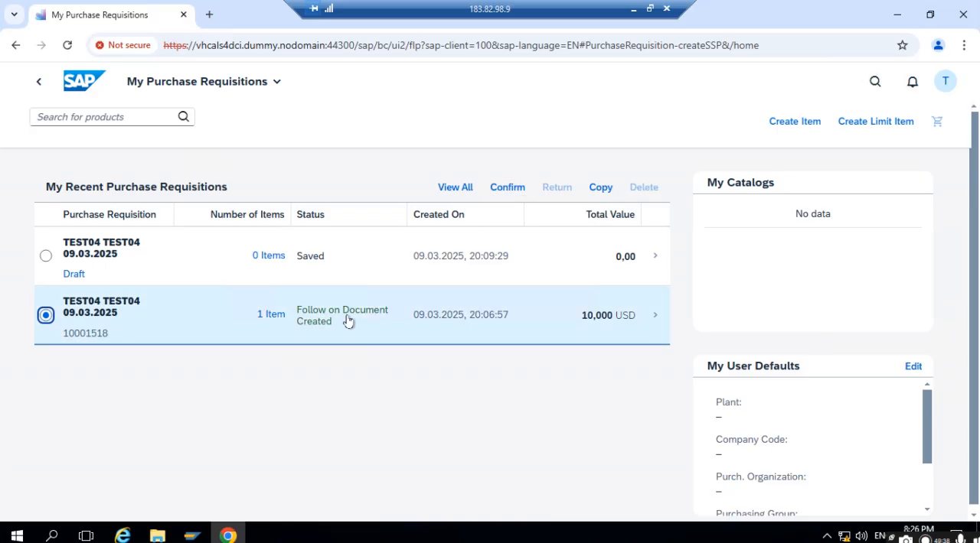
left_click(509, 187)
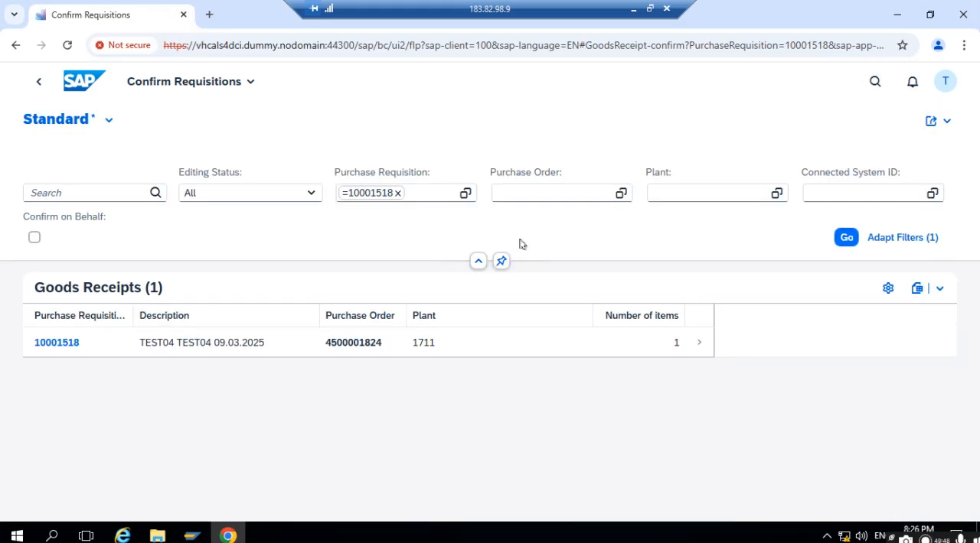
left_click(697, 346)
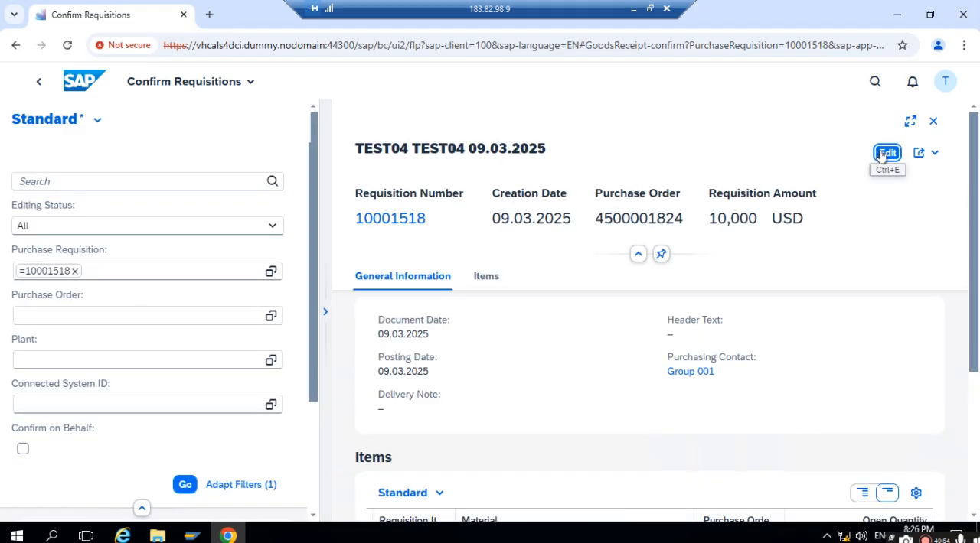
- Edit the goods receipt, select all of its items and confirm their delivery
left_click(886, 153)
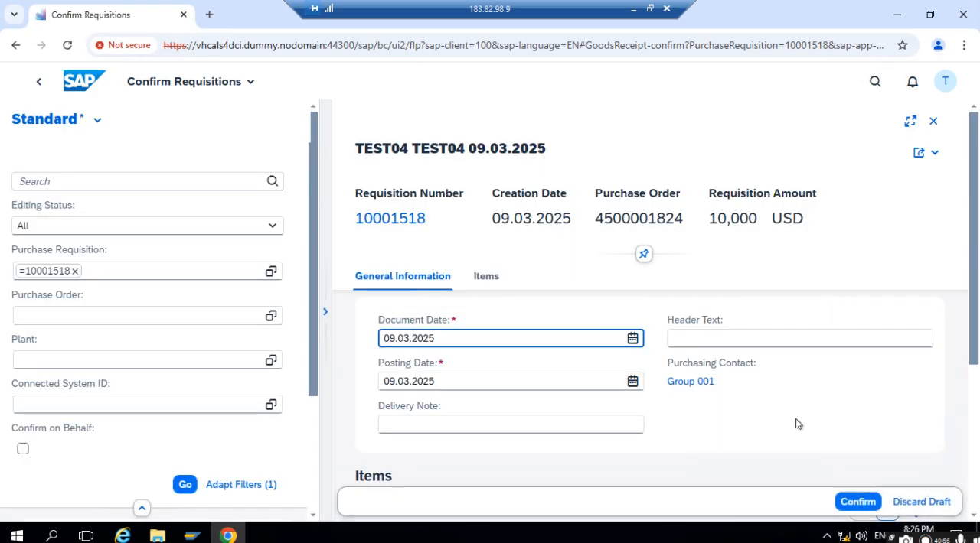
scroll(718, 398, "down", 3)
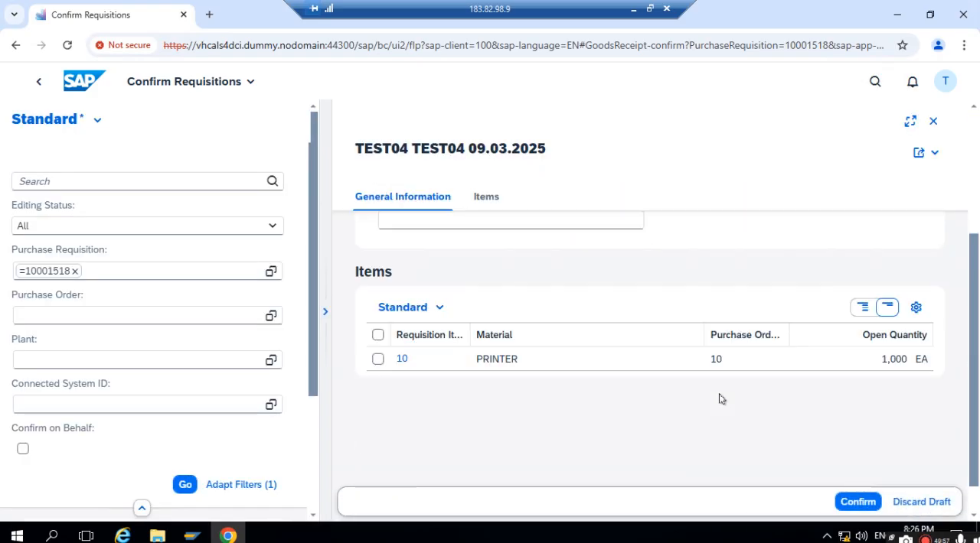
left_click(379, 335)
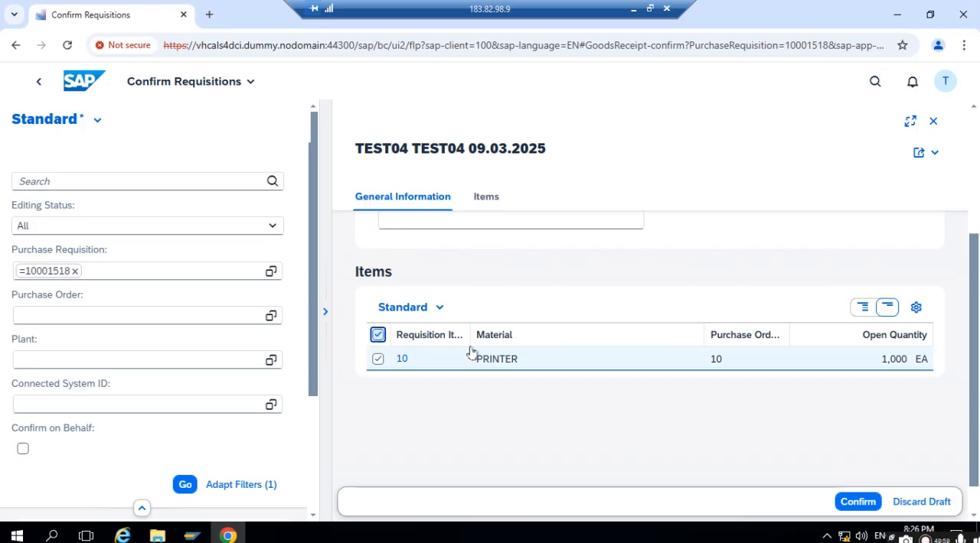
left_click(858, 503)
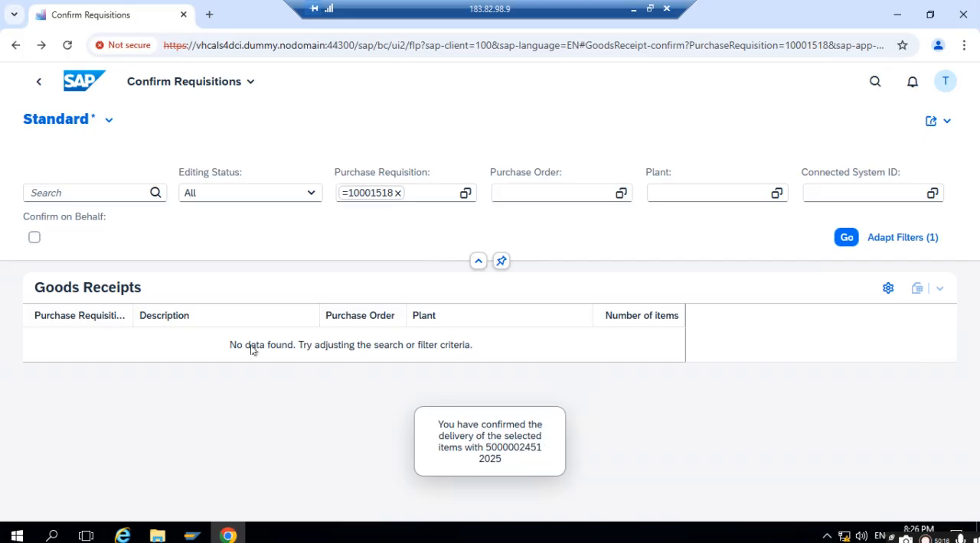
- Go back to My Purchase Requisitions, open the 10,000 USD requisition and examine its general information, notes and items
left_click(37, 82)
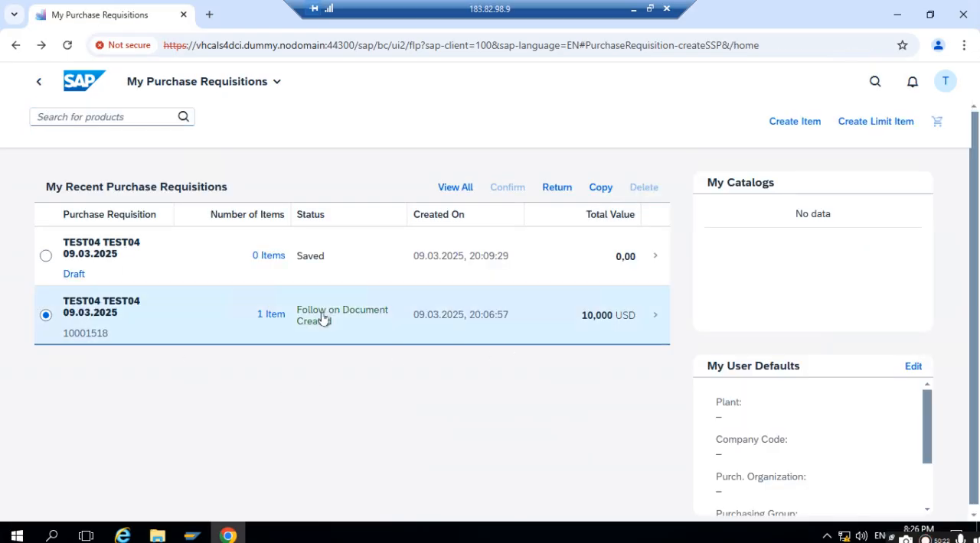
scroll(582, 334, "down", 1)
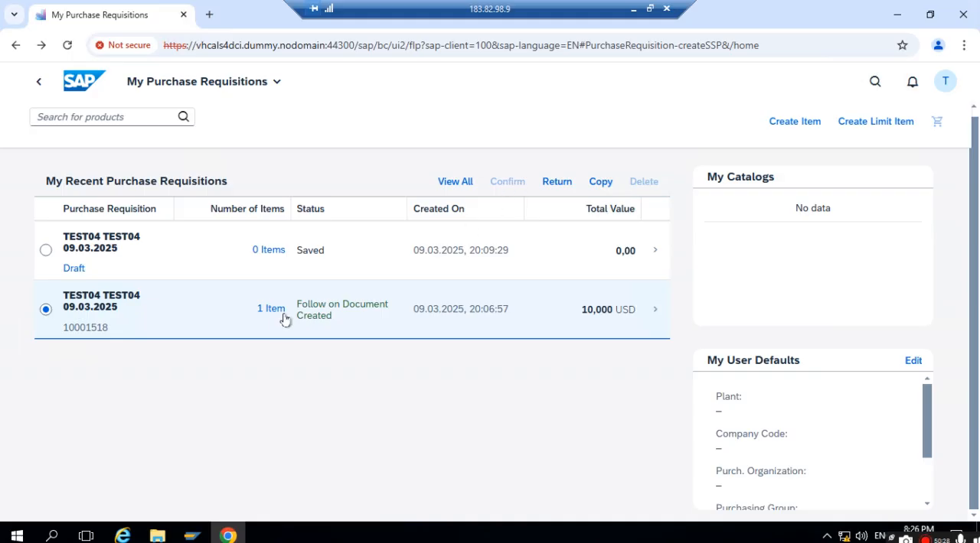
left_click(324, 308)
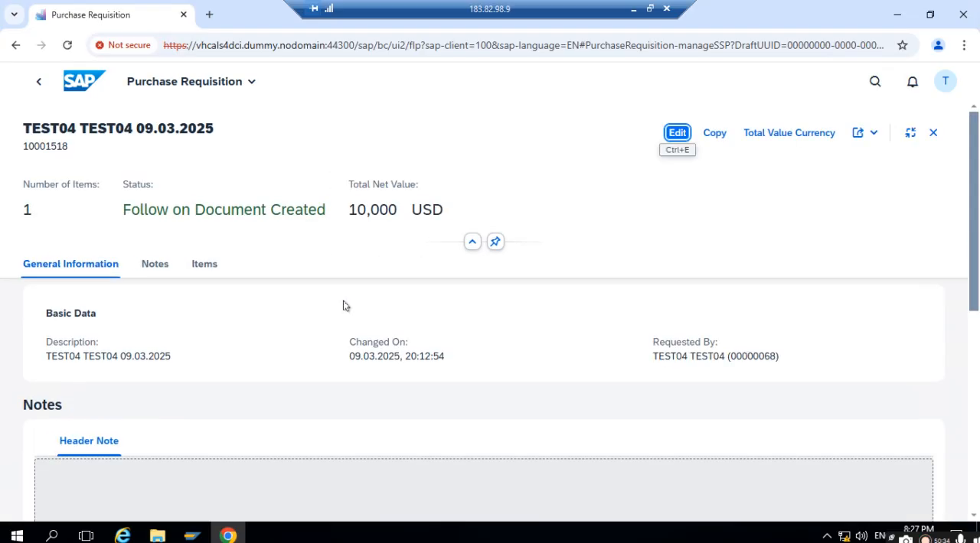
scroll(343, 306, "down", 5)
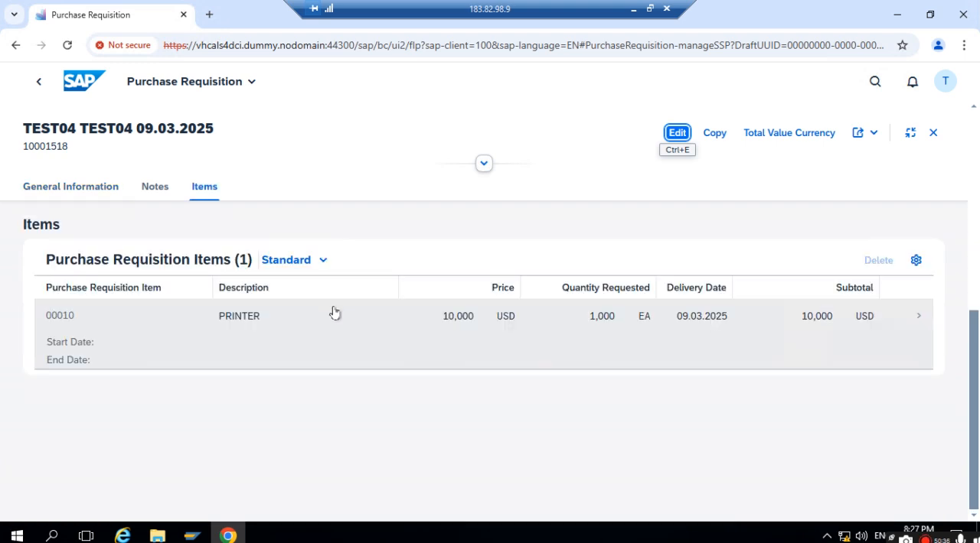
scroll(331, 315, "up", 5)
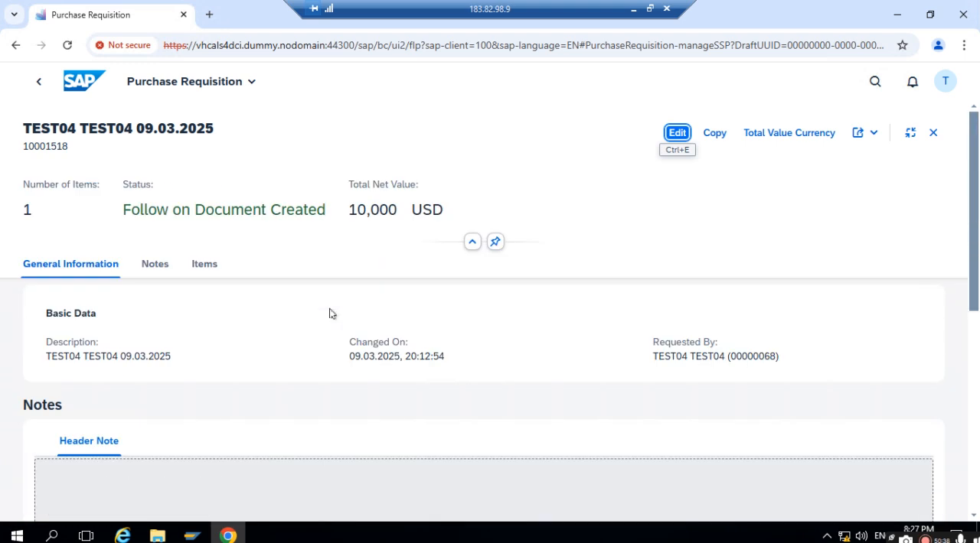
left_click(154, 260)
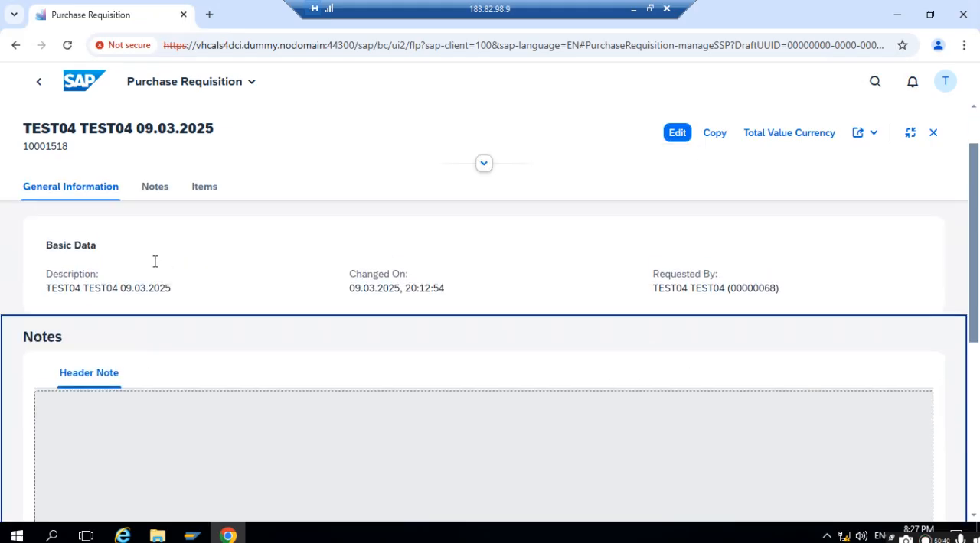
scroll(180, 295, "down", 1)
scroll(184, 301, "down", 1)
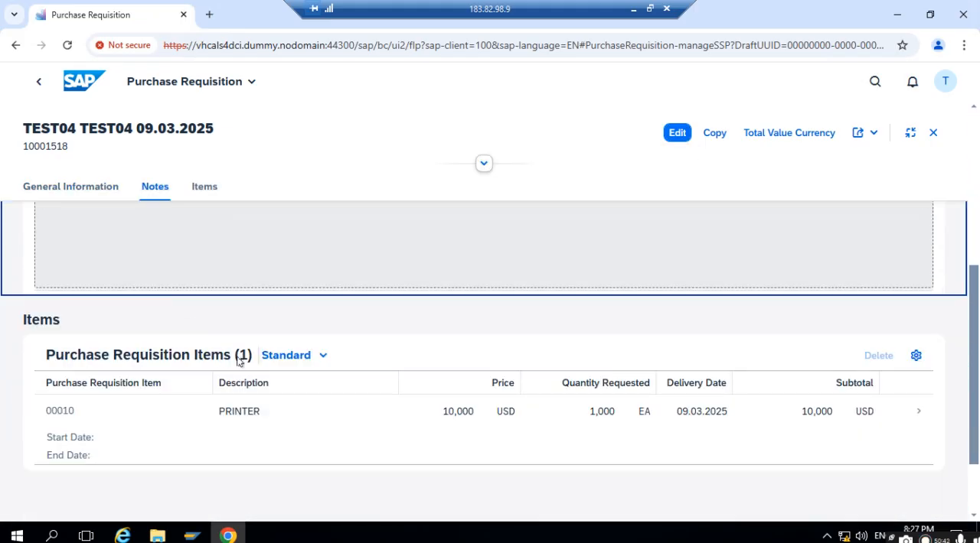
- Open the PRINTER requisition item and examine its sections from delivery address through approval details to attachments
left_click(917, 413)
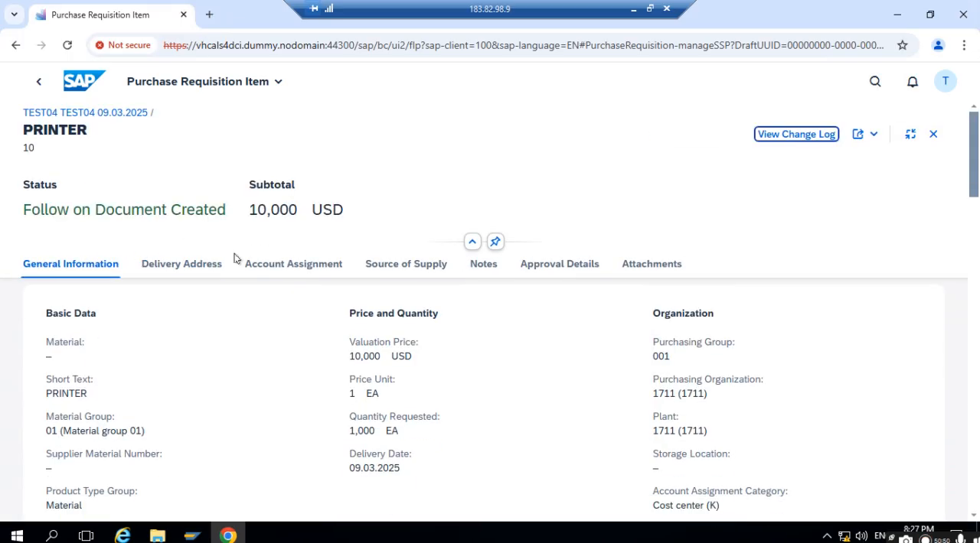
left_click(180, 272)
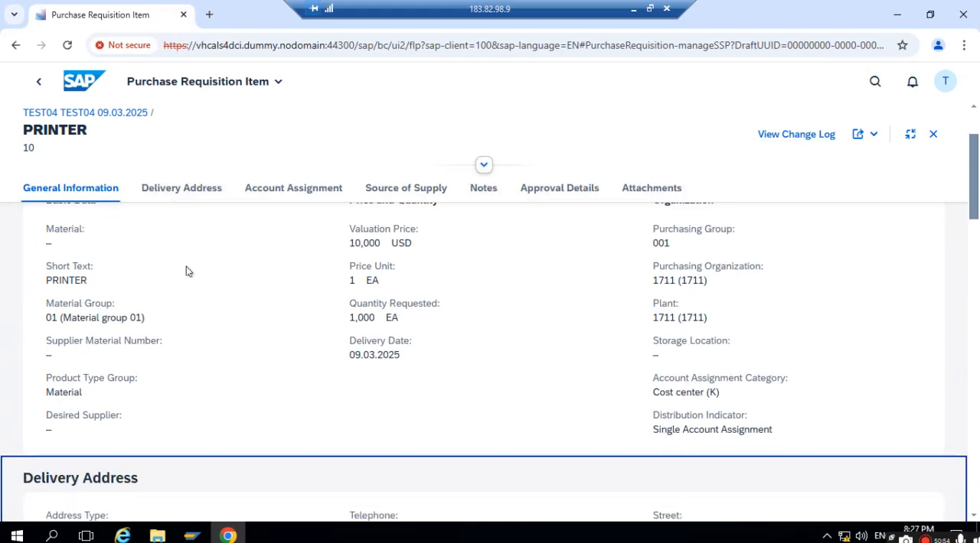
left_click(329, 201)
left_click(378, 190)
left_click(478, 193)
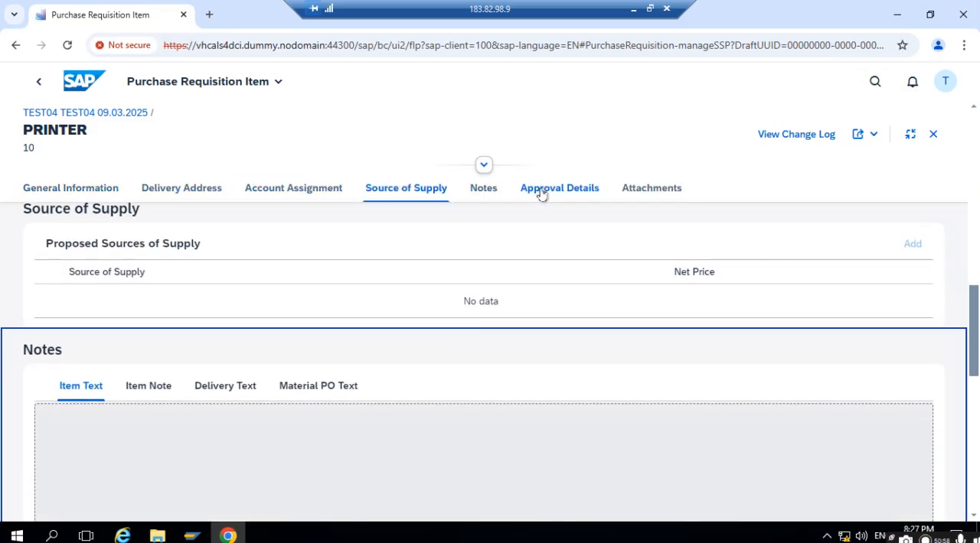
left_click(549, 193)
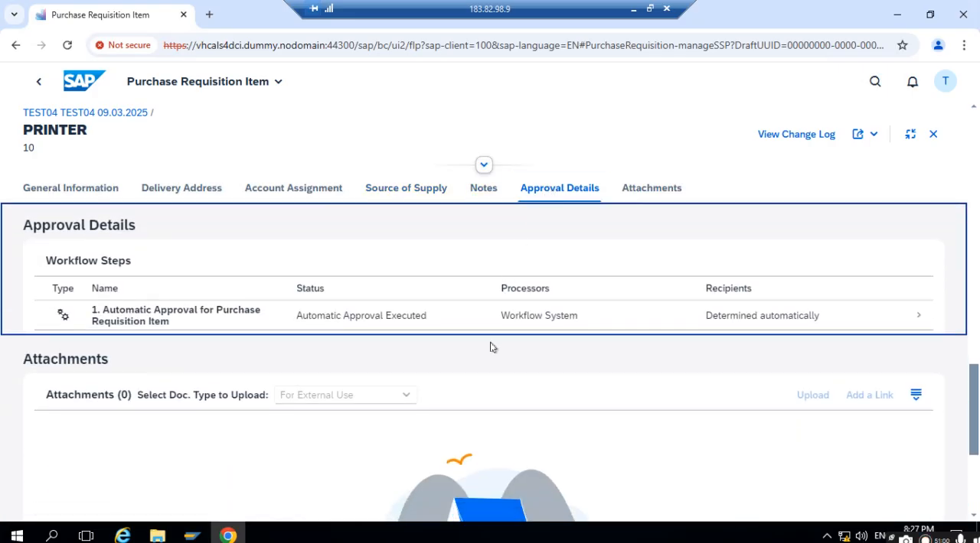
scroll(492, 348, "down", 3)
left_click(651, 188)
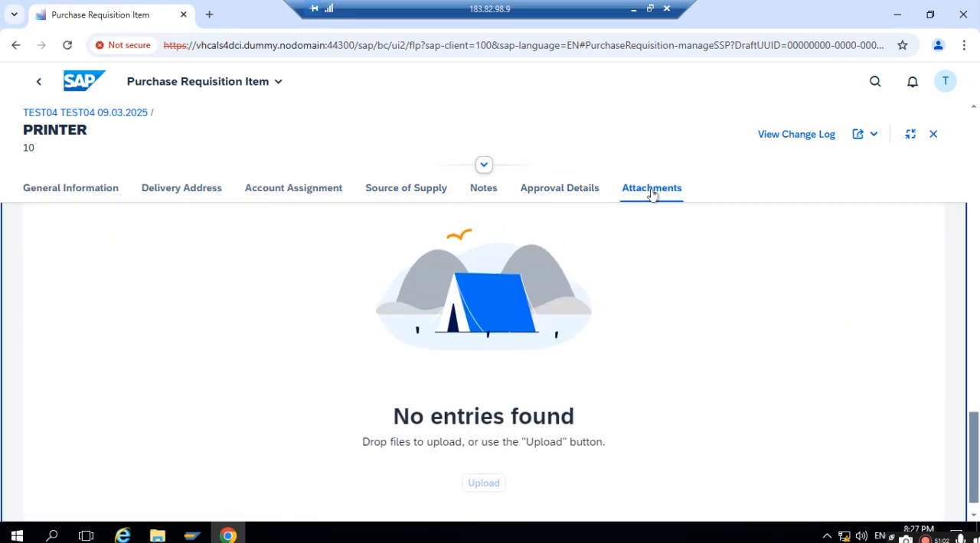
- Re-examine the PRINTER item's sections, including general information, delivery address, source of supply and the note categories
left_click(588, 191)
scroll(534, 293, "up", 3)
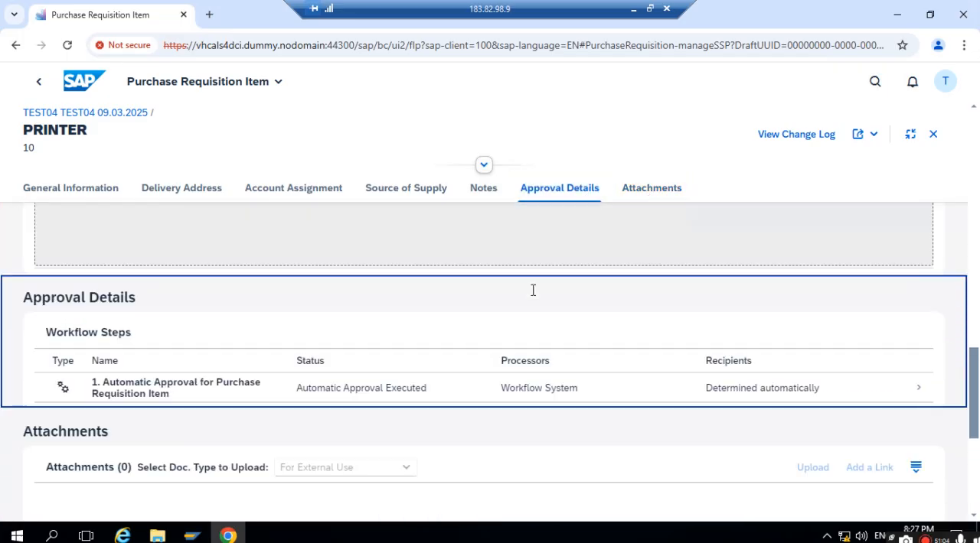
scroll(533, 290, "up", 1)
scroll(195, 344, "up", 2)
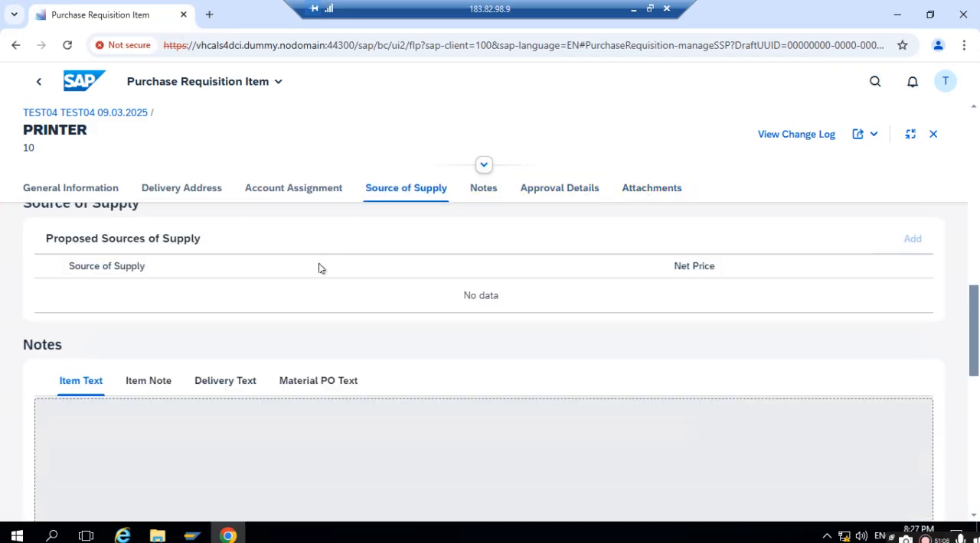
left_click(150, 382)
left_click(325, 381)
scroll(218, 278, "up", 5)
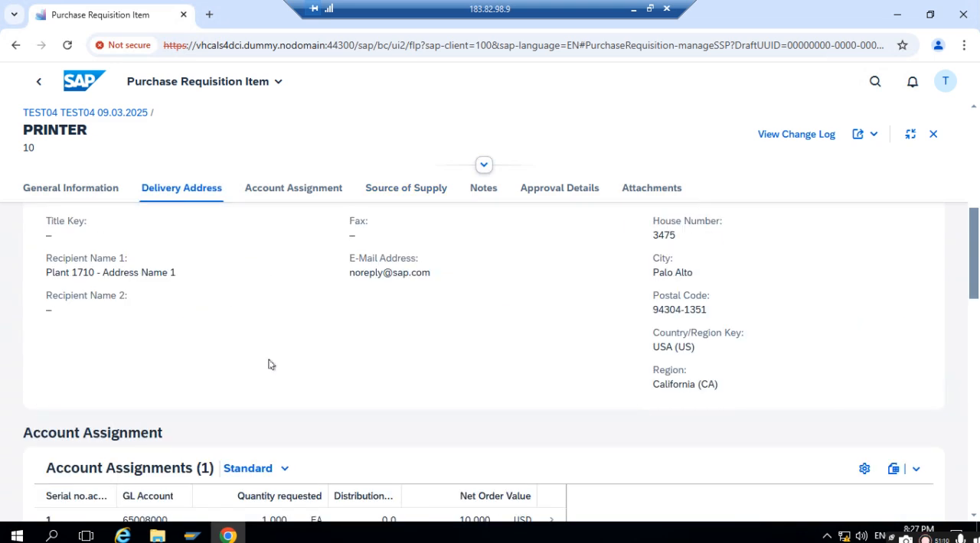
scroll(269, 364, "up", 5)
left_click(287, 189)
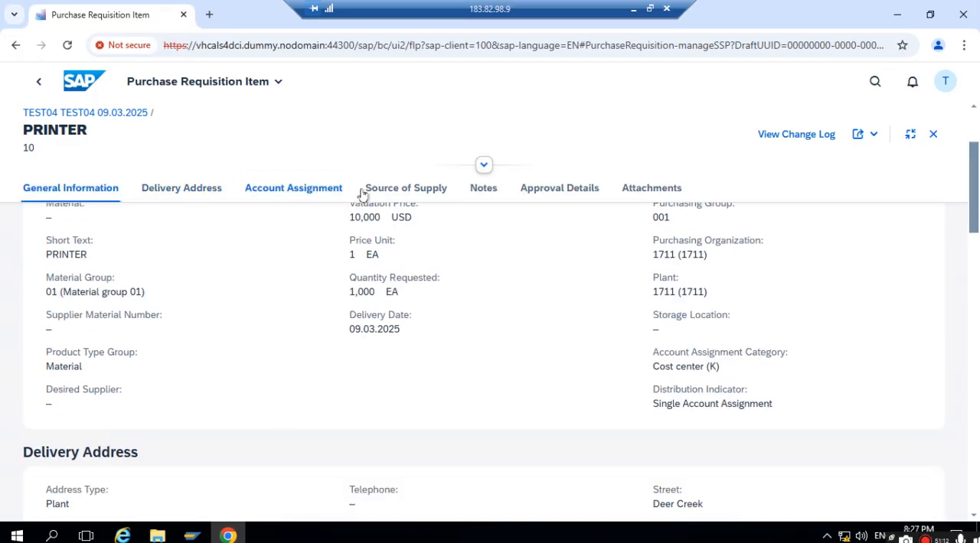
left_click(406, 189)
left_click(483, 190)
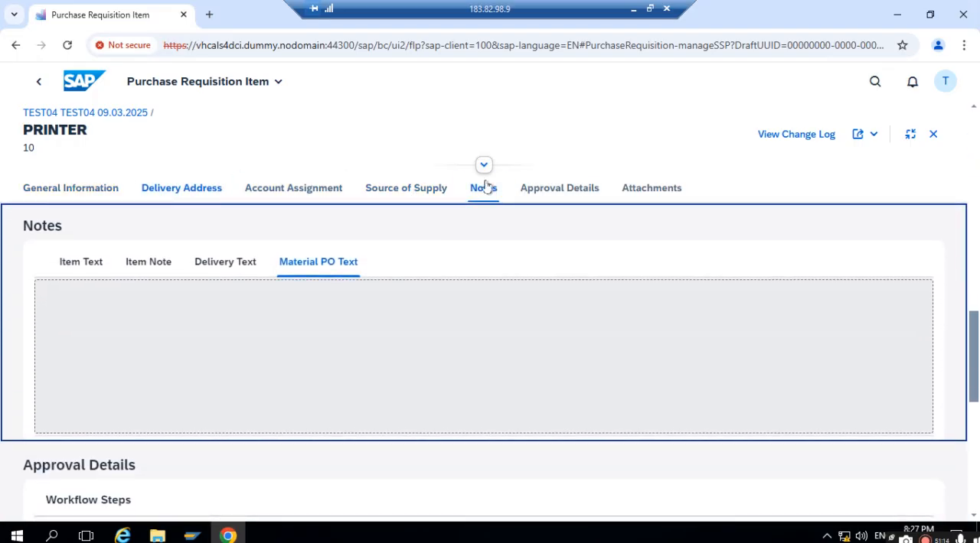
- View the PRINTER item's change log, close it and check the attachments and approval workflow steps
left_click(816, 142)
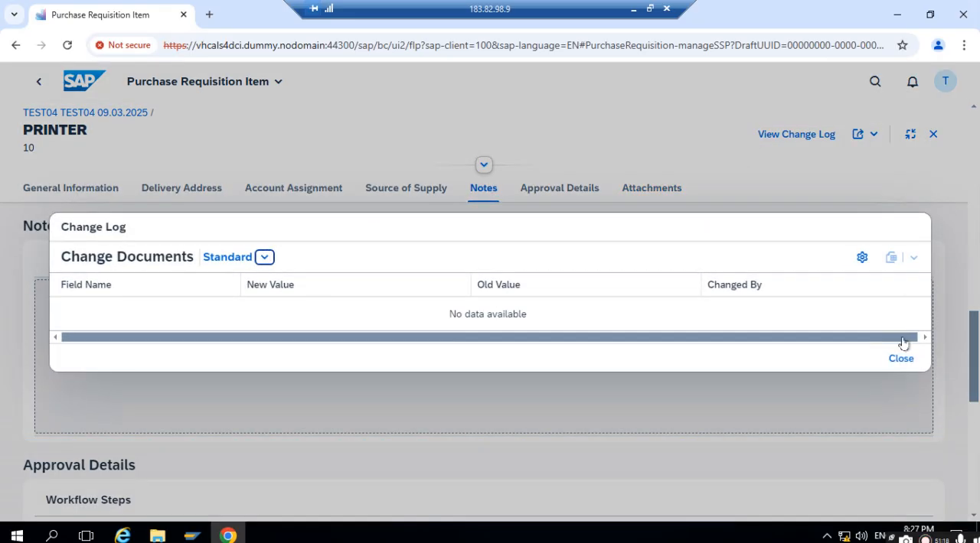
left_click(914, 360)
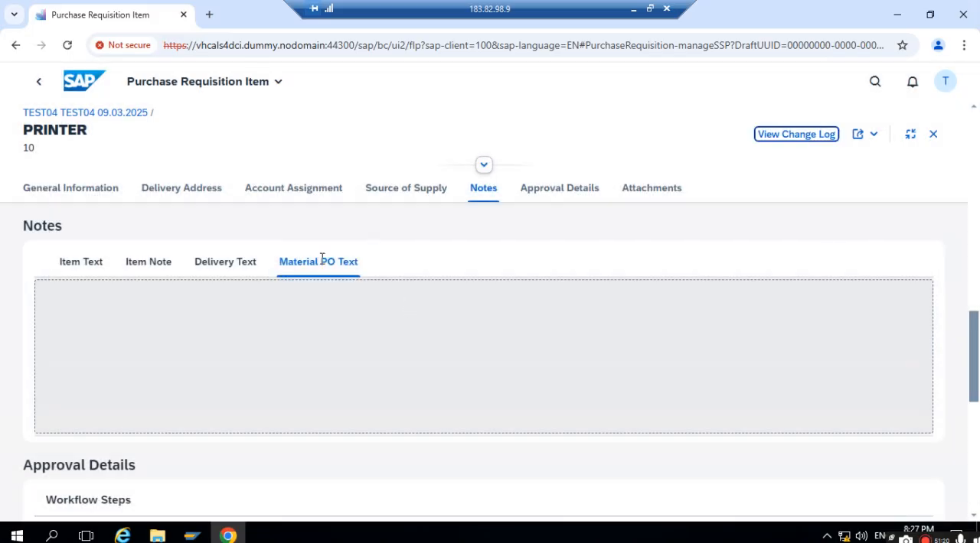
scroll(335, 274, "down", 5)
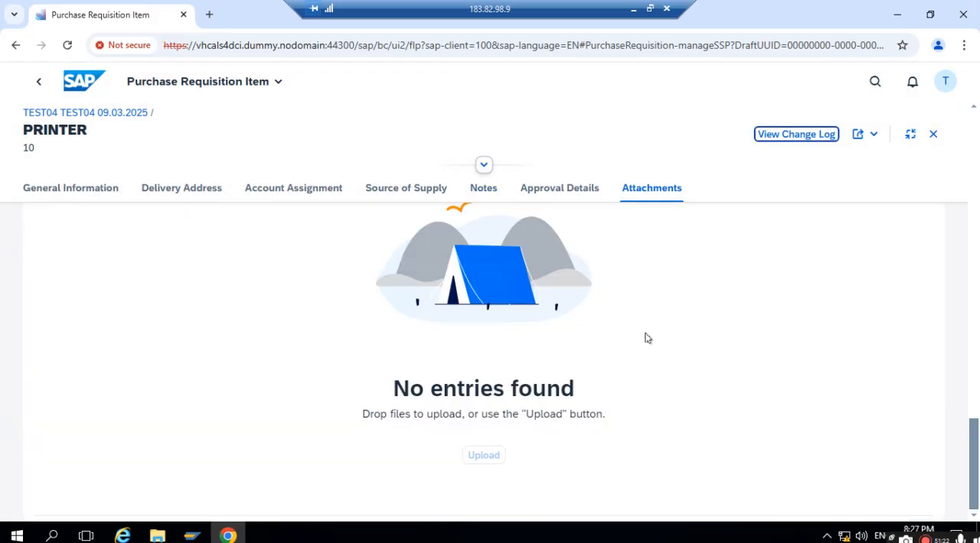
left_click(553, 198)
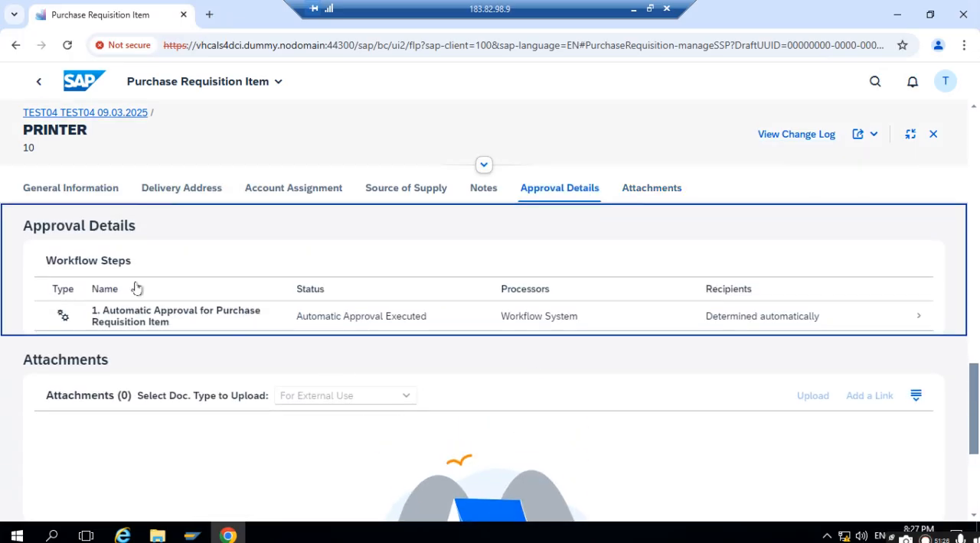
- Switch to the purchase requisition display in SAP GUI and examine the PRINTER item's processing status and follow-on documents
mouse_move(196, 538)
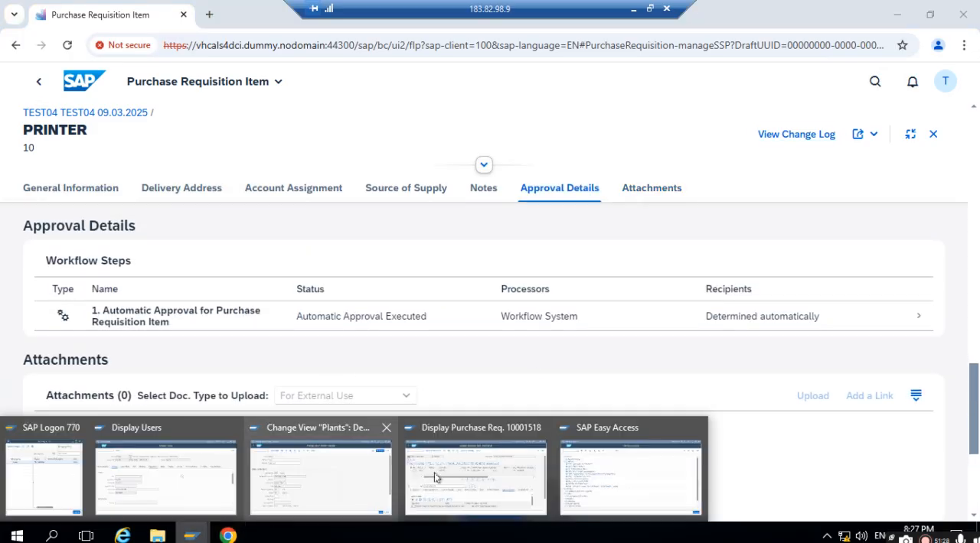
left_click(459, 475)
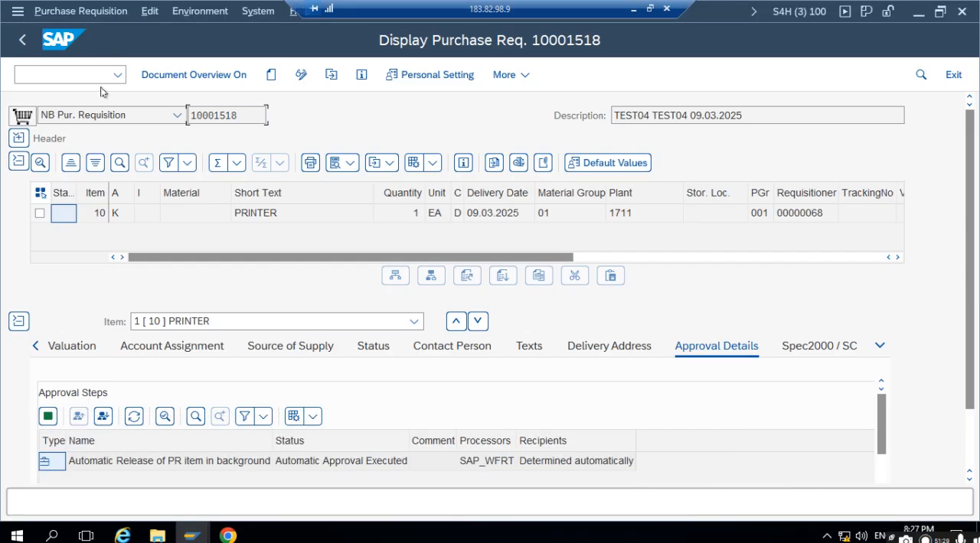
left_click(331, 74)
left_click(296, 331)
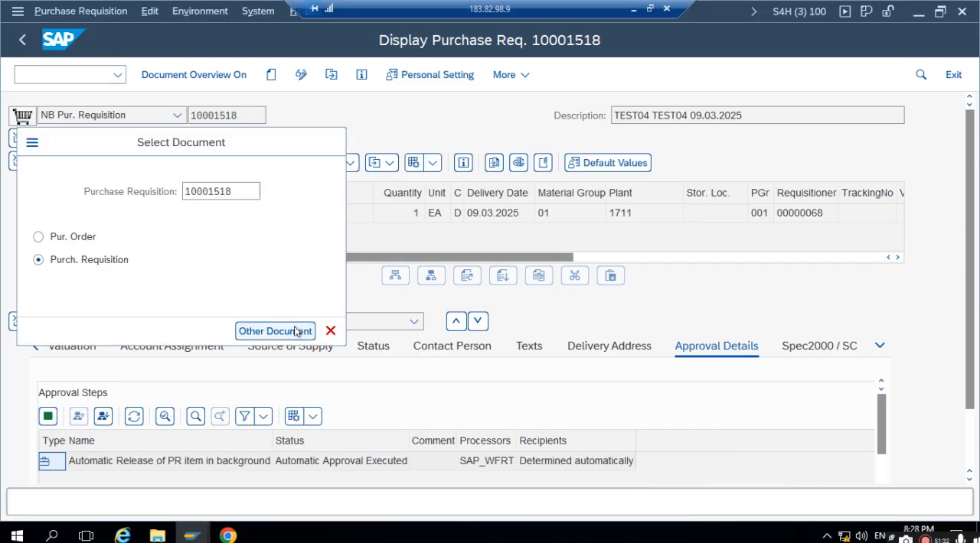
left_click(374, 346)
scroll(378, 358, "down", 1)
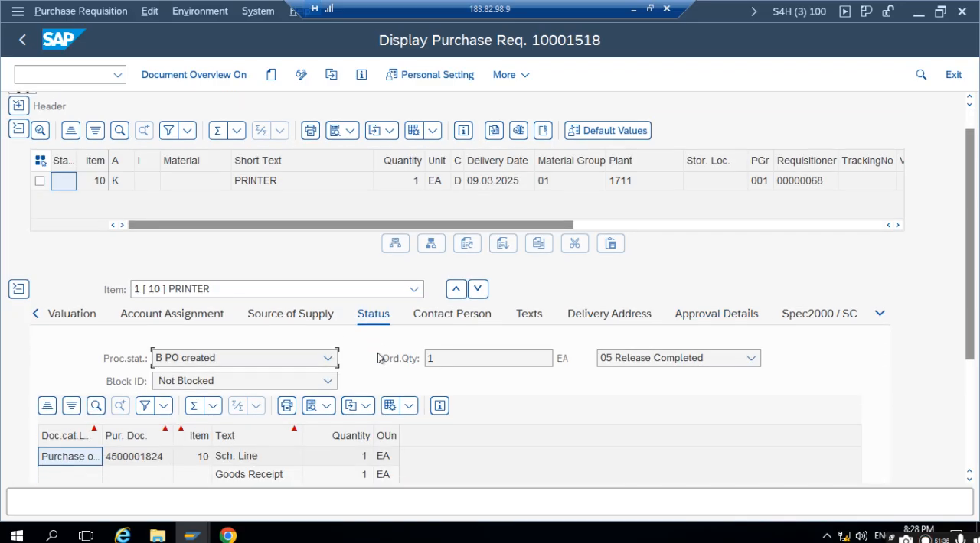
scroll(378, 358, "down", 1)
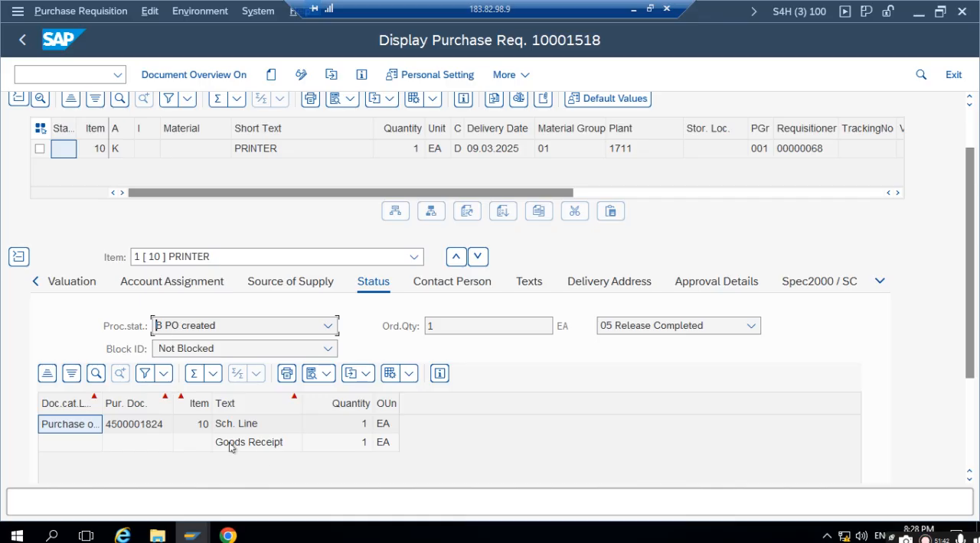
- Open the purchase order linked to the PRINTER requisition and view the item's purchase order history
double_click(141, 425)
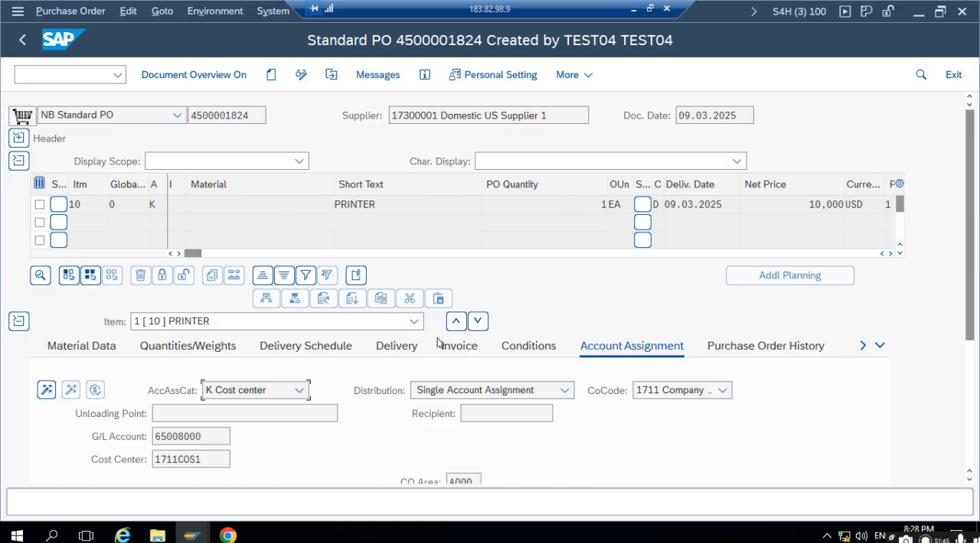
left_click(725, 348)
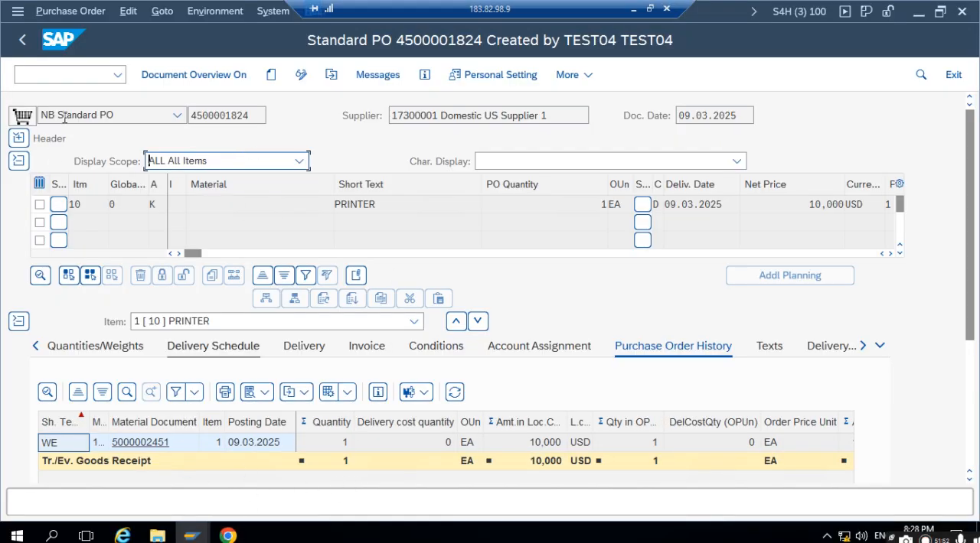
- Switch back to SAP Fiori in Chrome, return to the home page and open the Upload Supplier Invoices app
mouse_move(228, 536)
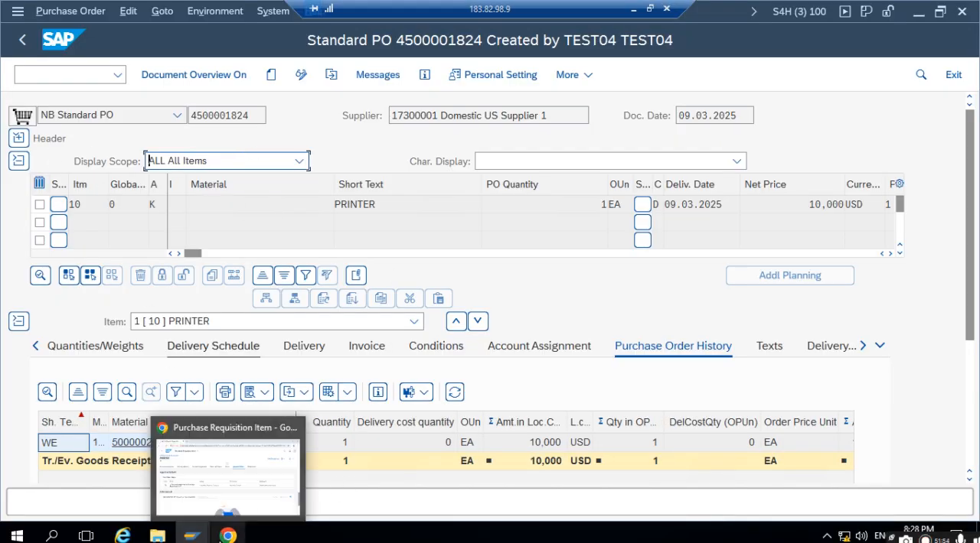
left_click(232, 483)
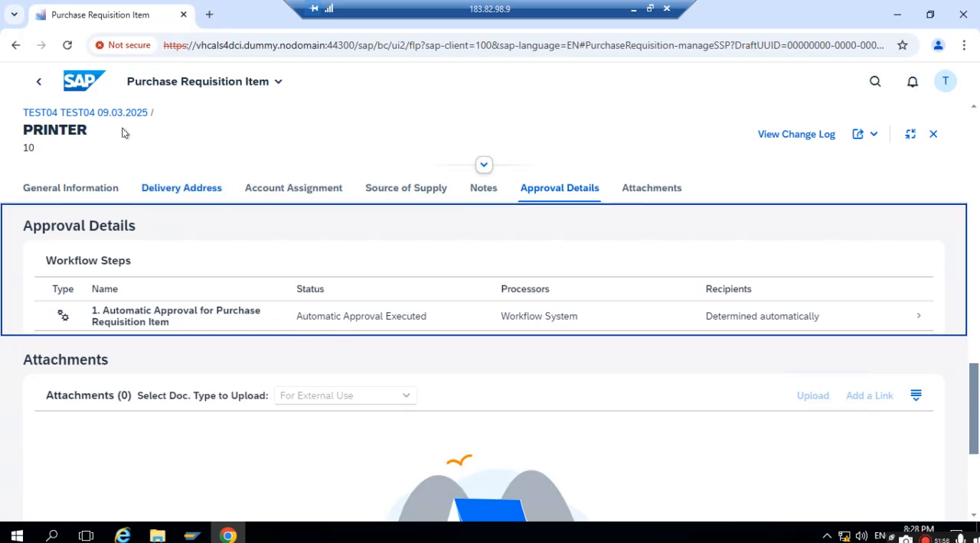
left_click(39, 83)
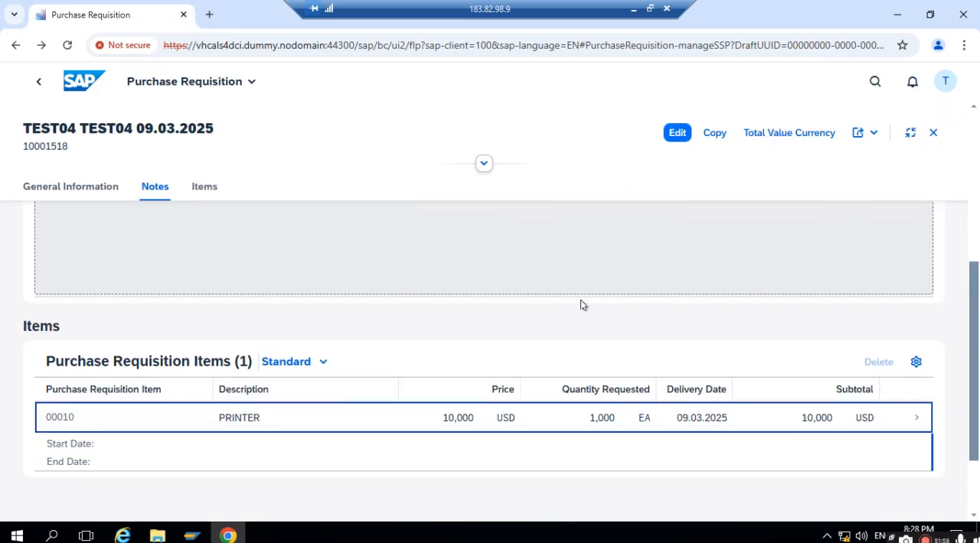
left_click(38, 81)
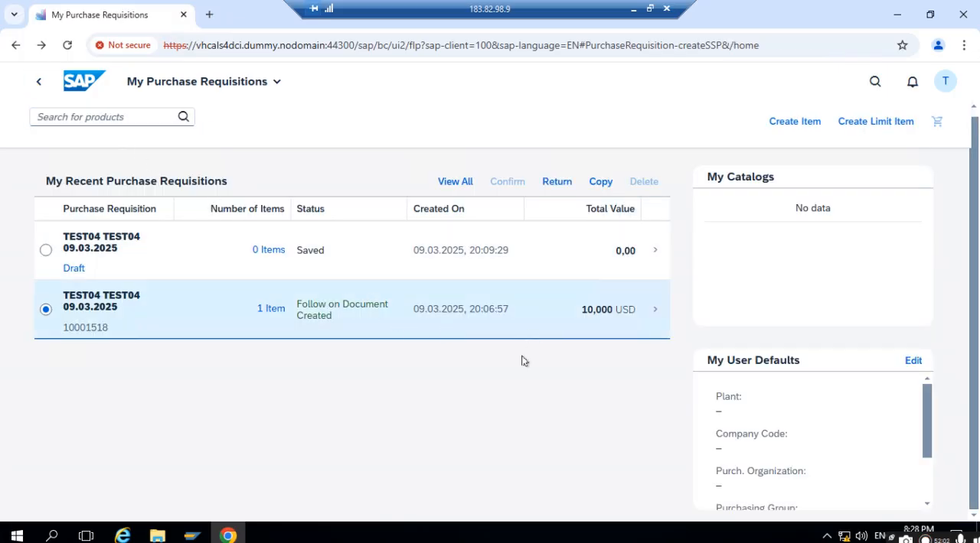
left_click(39, 81)
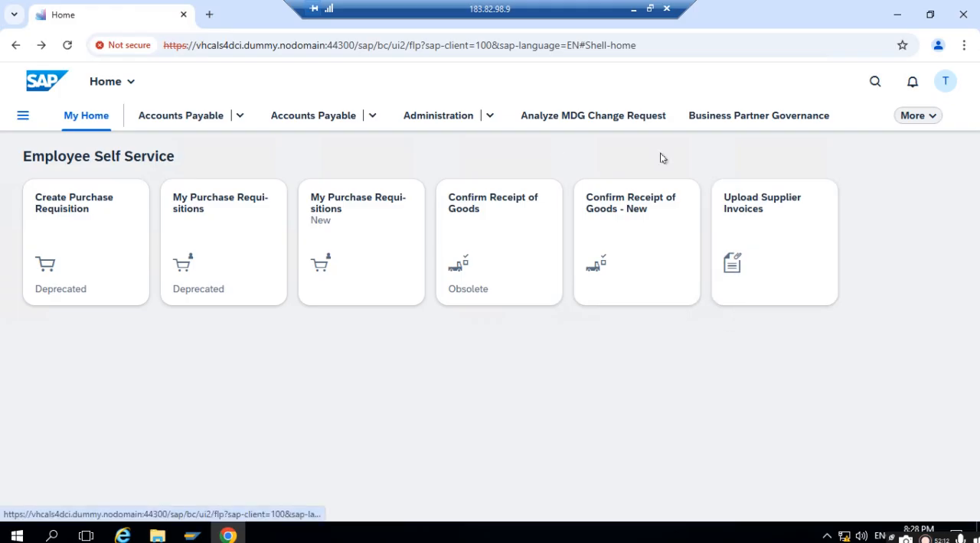
left_click(756, 212)
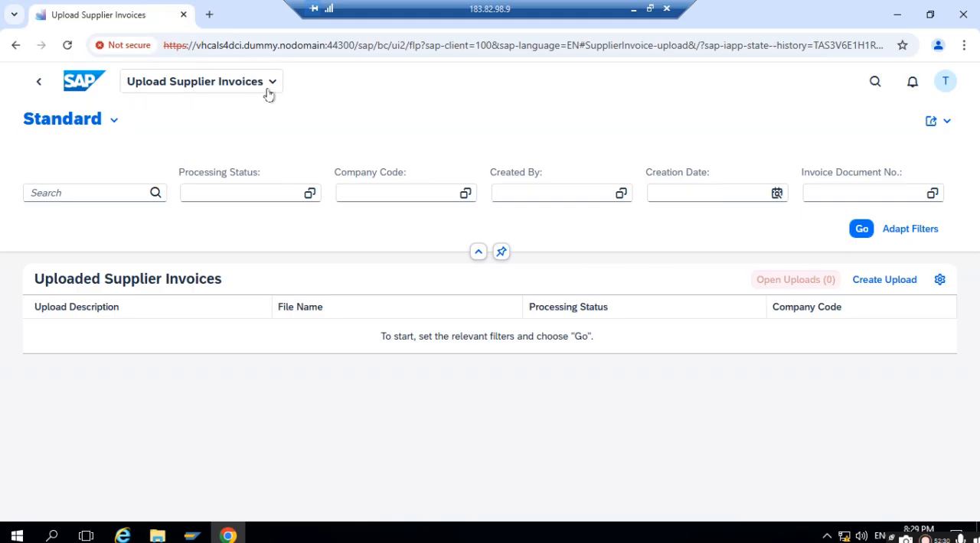
- Start a new supplier invoice upload and assign it to company code 1711
left_click(892, 281)
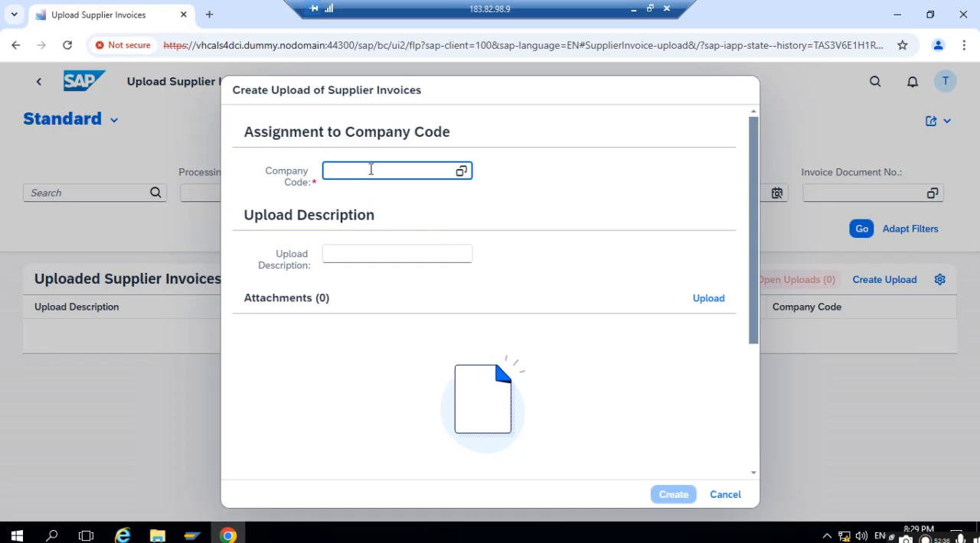
type("1711")
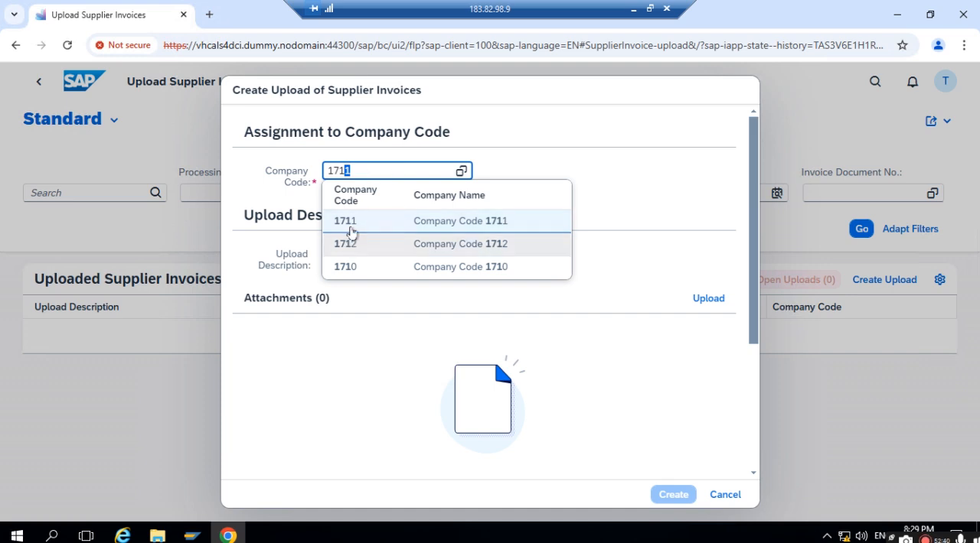
left_click(356, 221)
- Copy the purchase order number from SAP GUI and enter it with the suffix _INV as the upload description
left_click(378, 247)
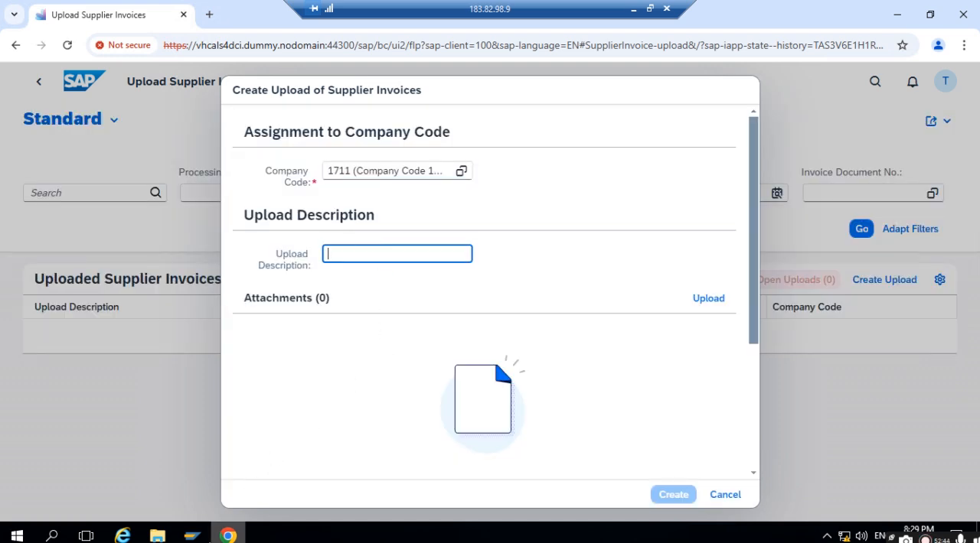
left_click(192, 535)
left_click(434, 486)
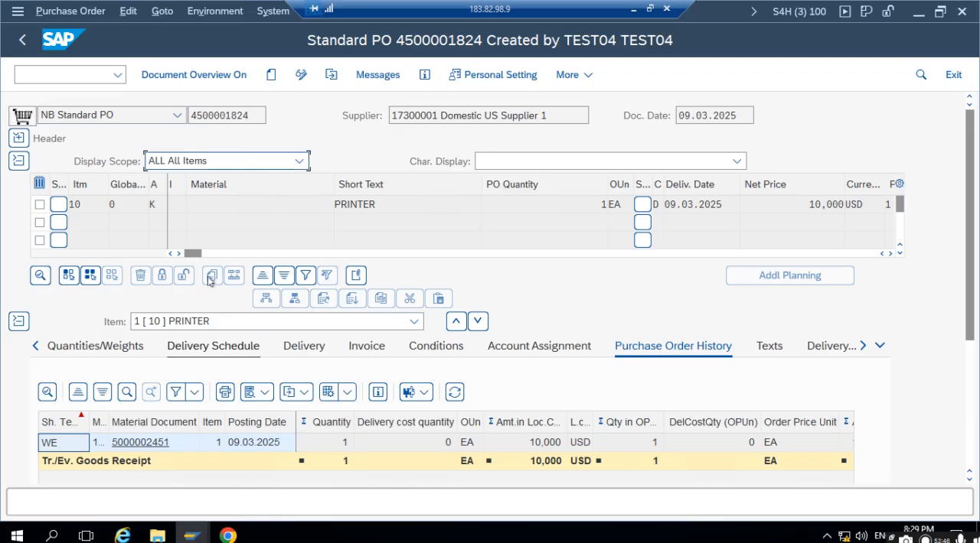
double_click(227, 115)
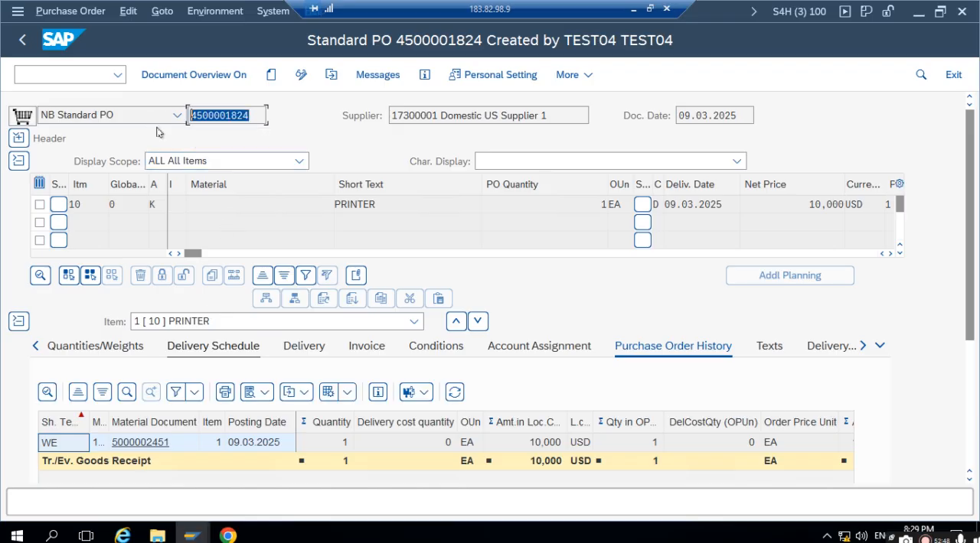
key("ctrl+c")
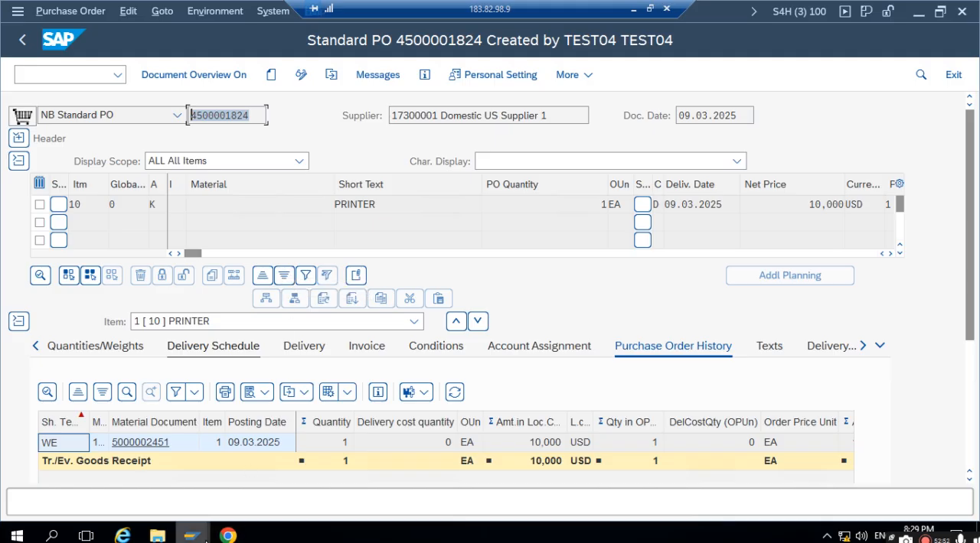
mouse_move(205, 542)
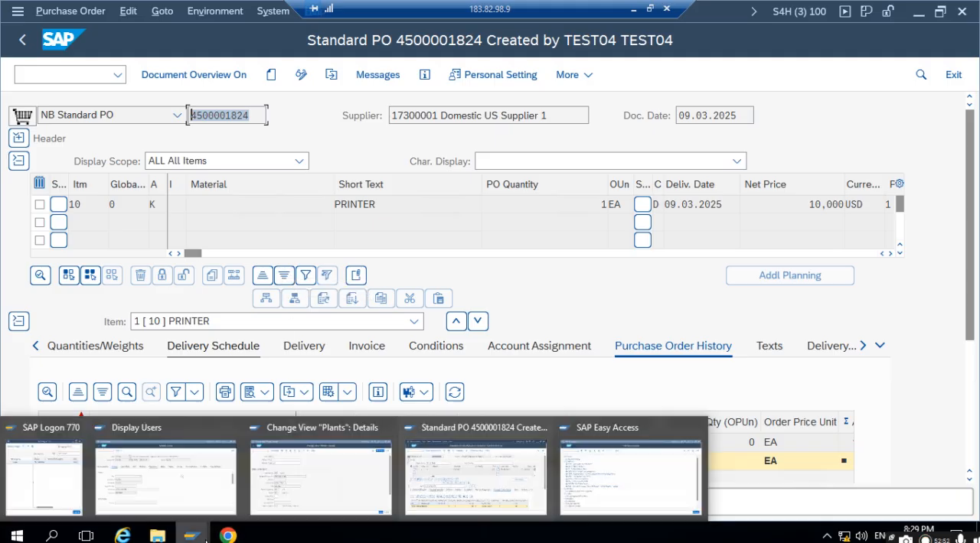
left_click(228, 536)
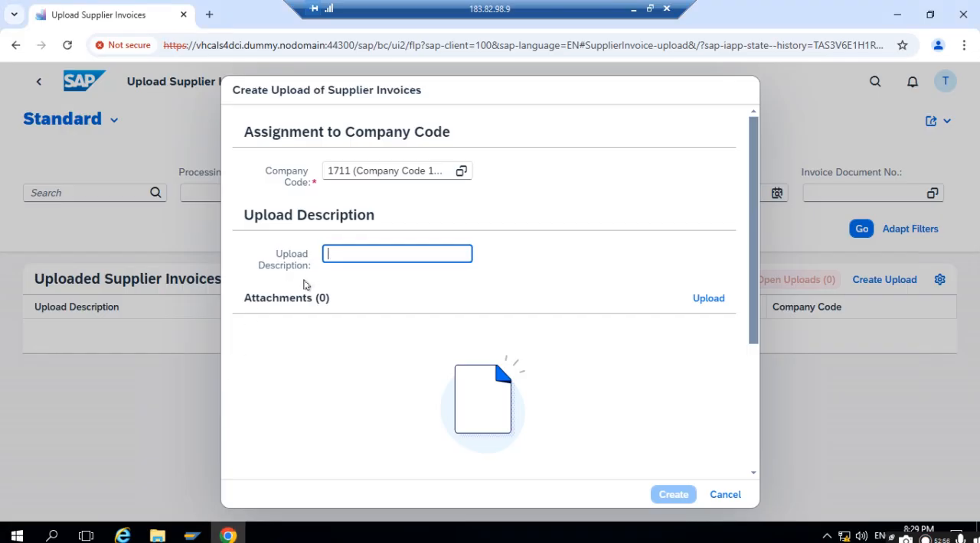
key("ctrl+v")
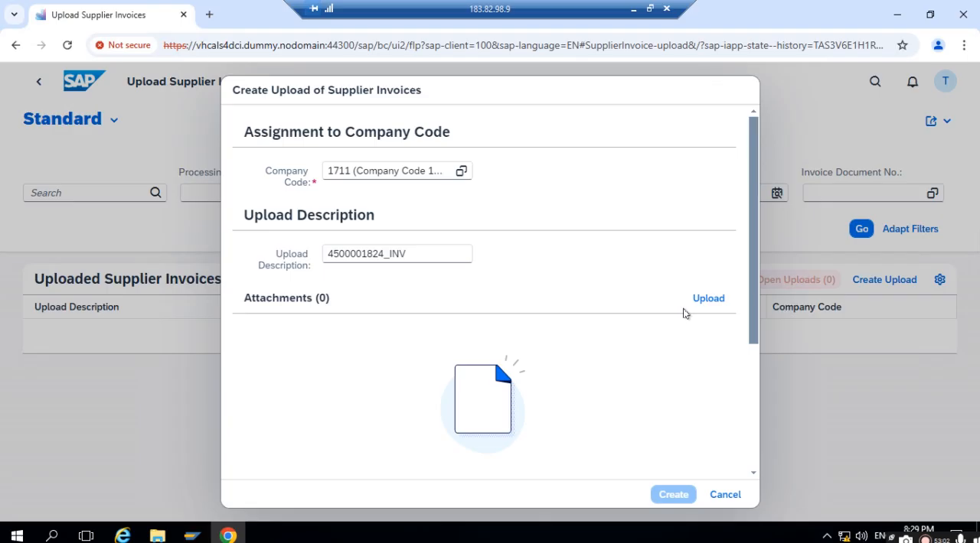
- Attach the file New Microsoft Word Document from New folder (2) and create the supplier invoice upload
left_click(704, 300)
left_click(203, 106)
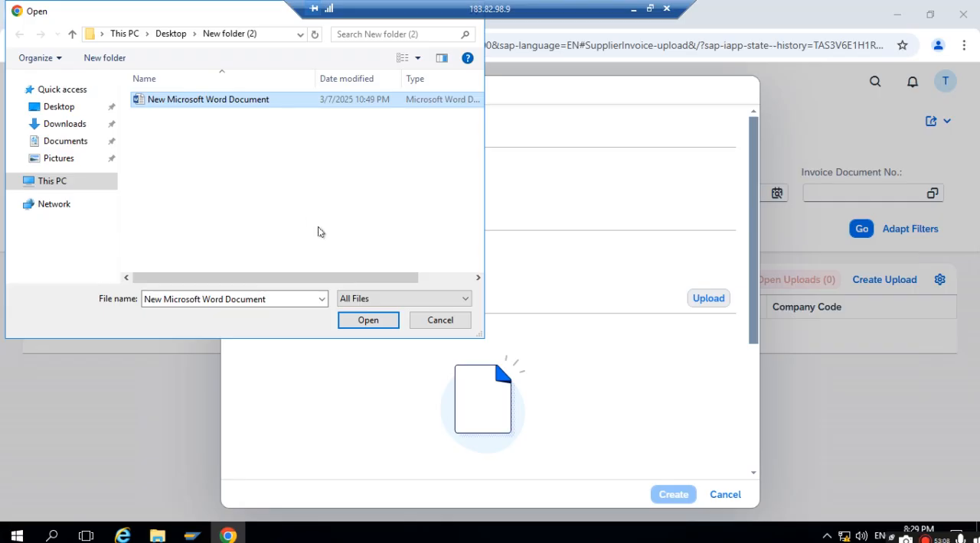
left_click(367, 320)
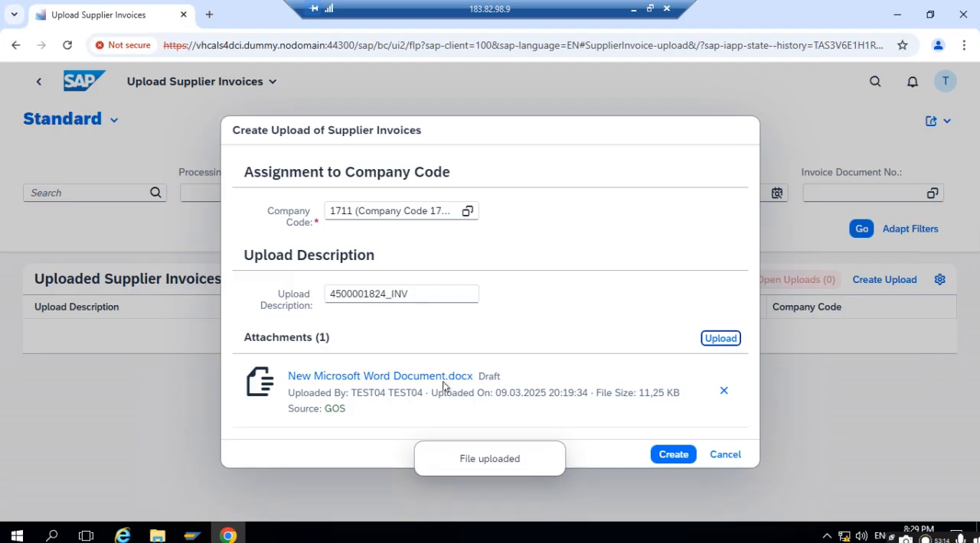
left_click(671, 458)
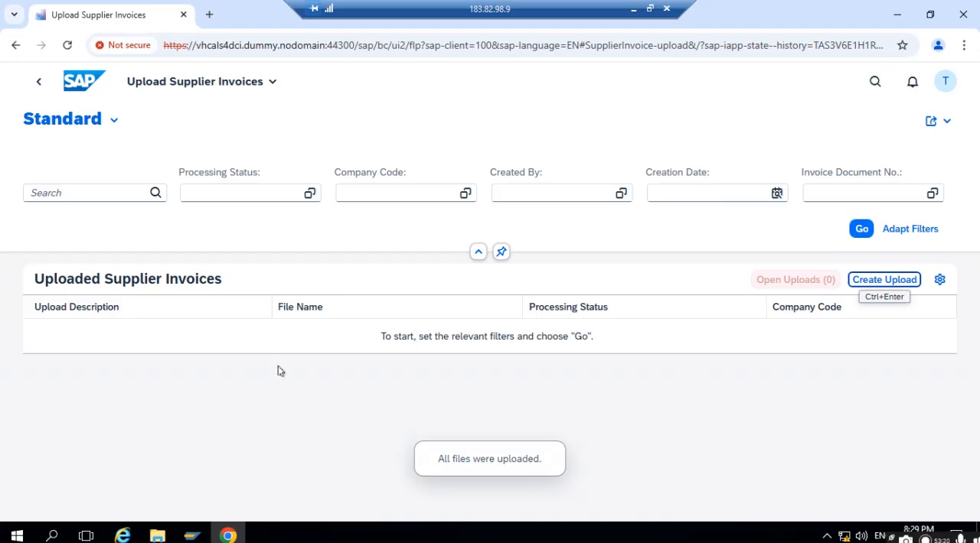
- Return to the home page and reopen the Upload Supplier Invoices app
left_click(38, 84)
left_click(733, 201)
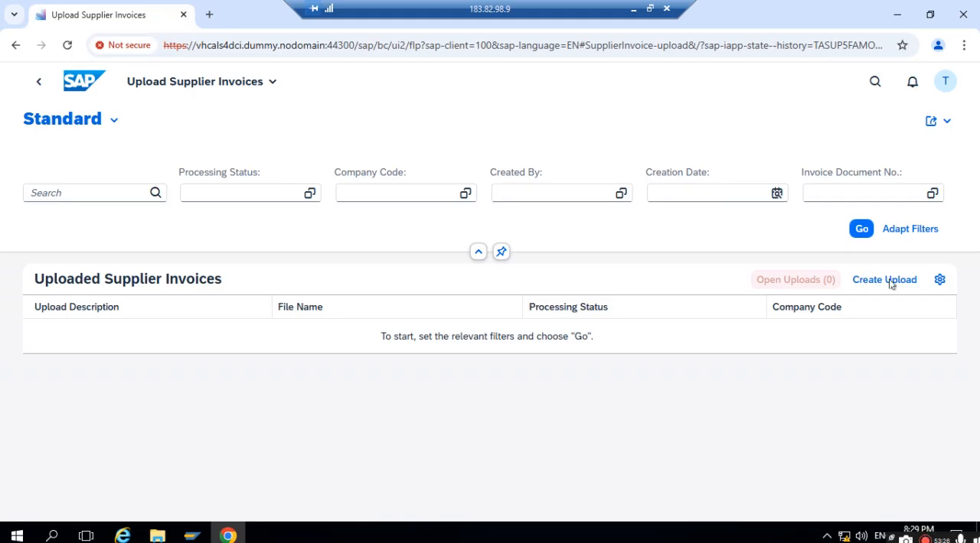
- Reload and reopen the Upload Supplier Invoices app, and return to the home page
left_click(67, 47)
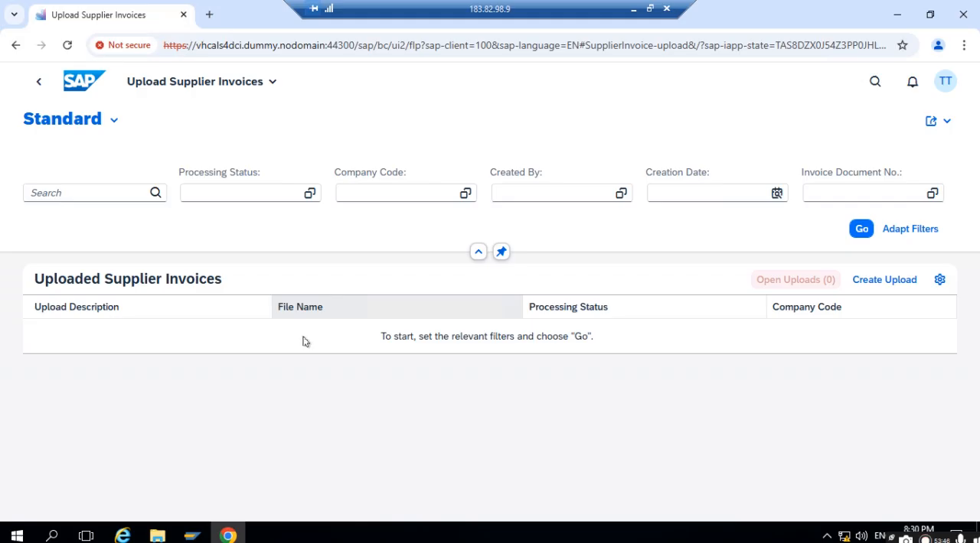
left_click(38, 82)
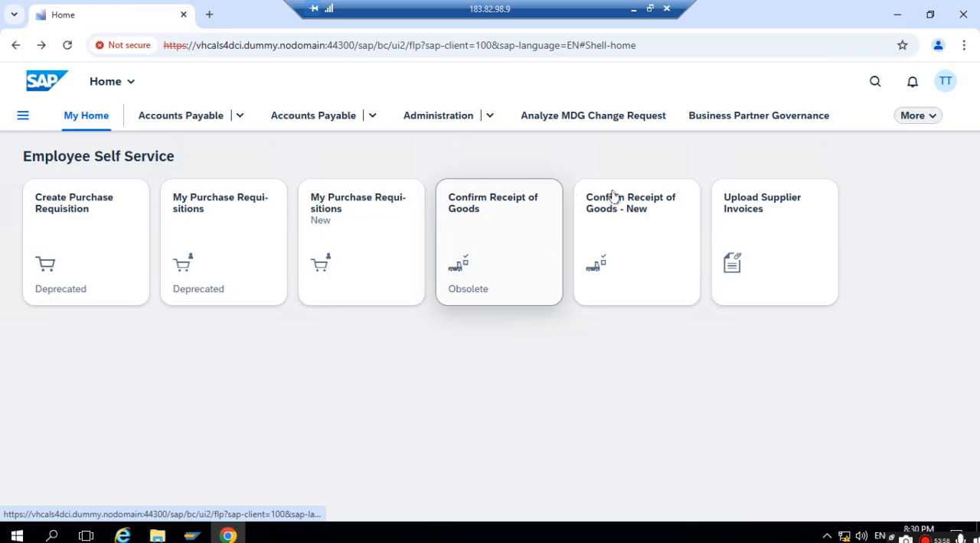
left_click(729, 201)
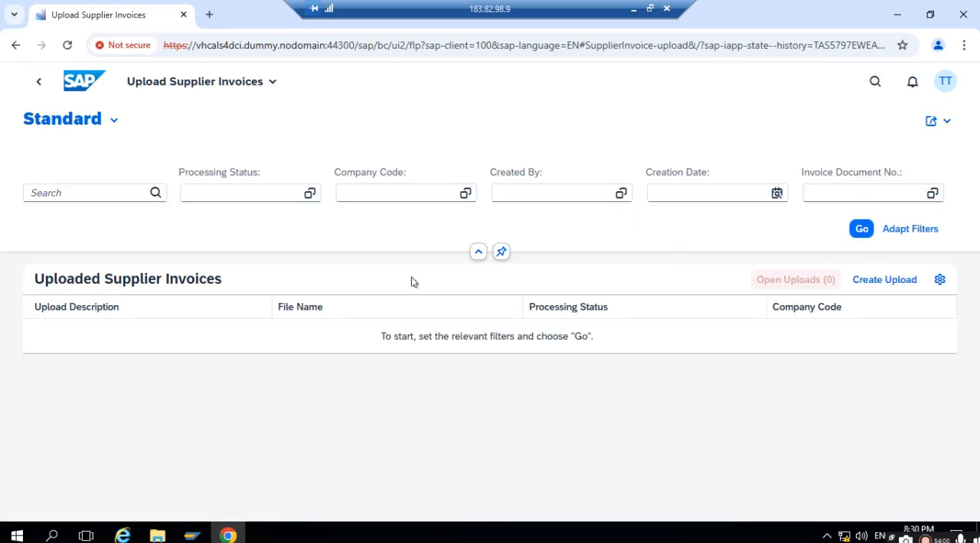
left_click(80, 85)
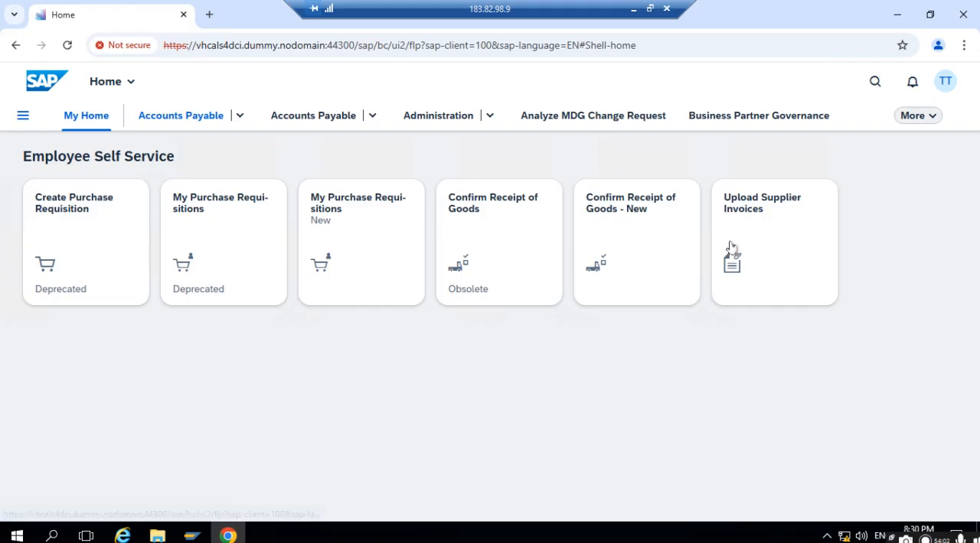
- Search the apps for "supplier invoice list" and open the current, non-obsolete Supplier Invoices List app
left_click(876, 82)
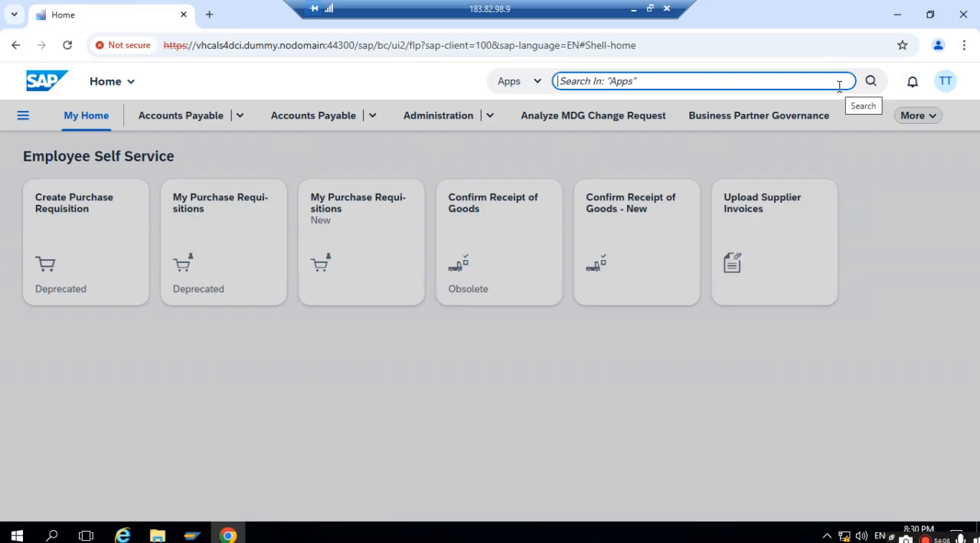
type("su")
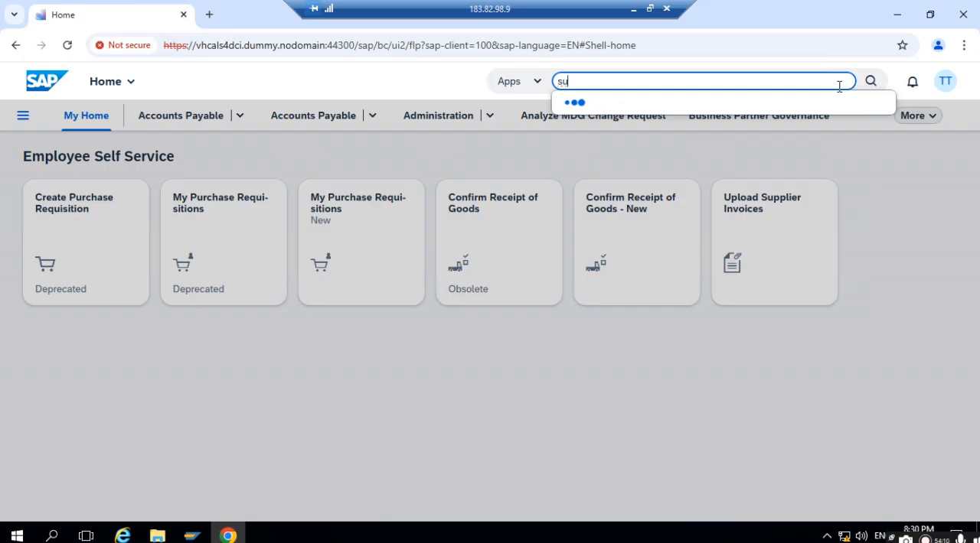
type("pplier invoice list")
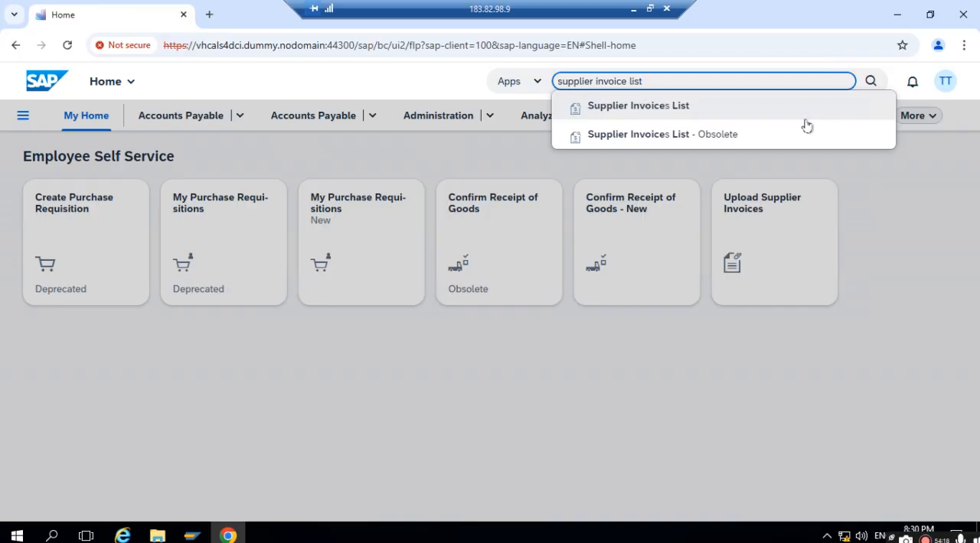
left_click(672, 109)
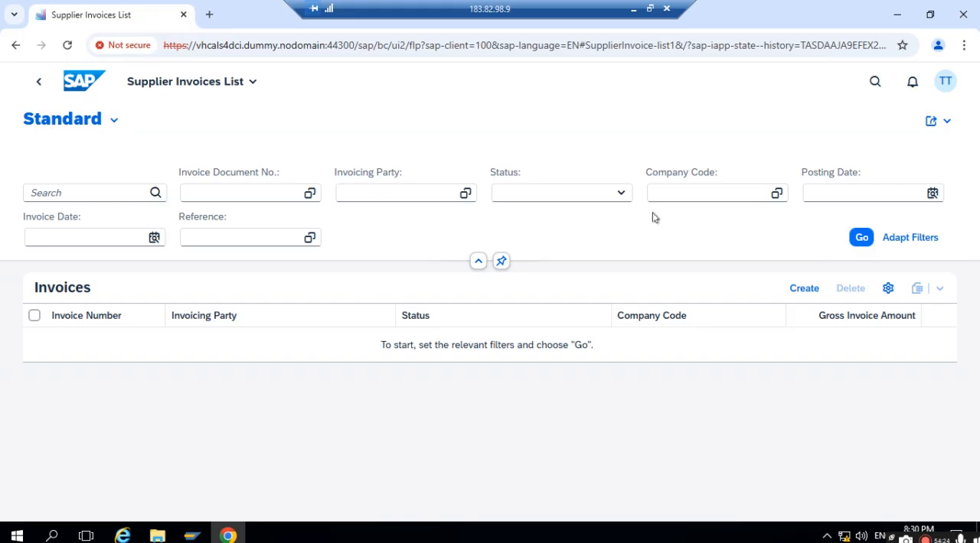
- Filter the supplier invoices by the status Draft and run the selection
left_click(621, 194)
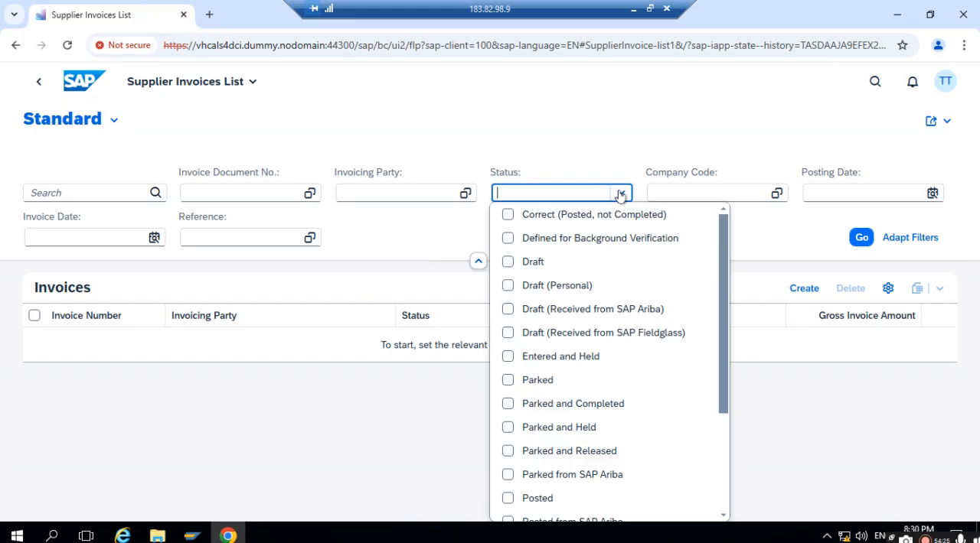
left_click(514, 263)
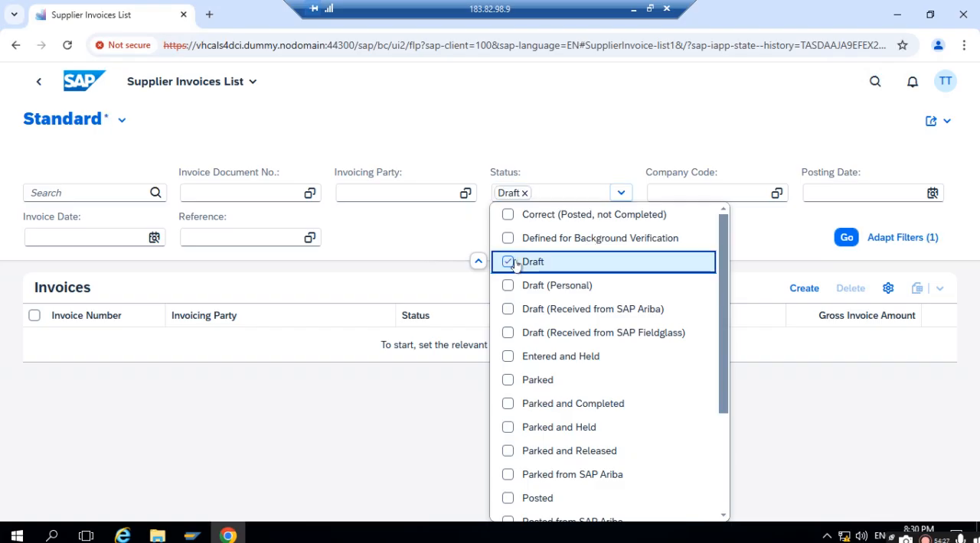
left_click(837, 239)
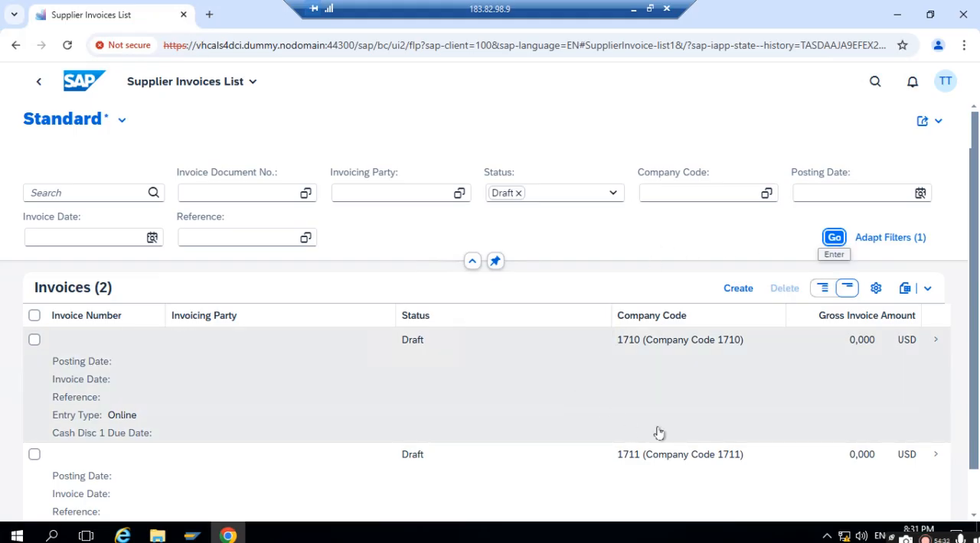
- Open the draft supplier invoice for company code 1711 and review its attachments and general information
scroll(692, 450, "down", 1)
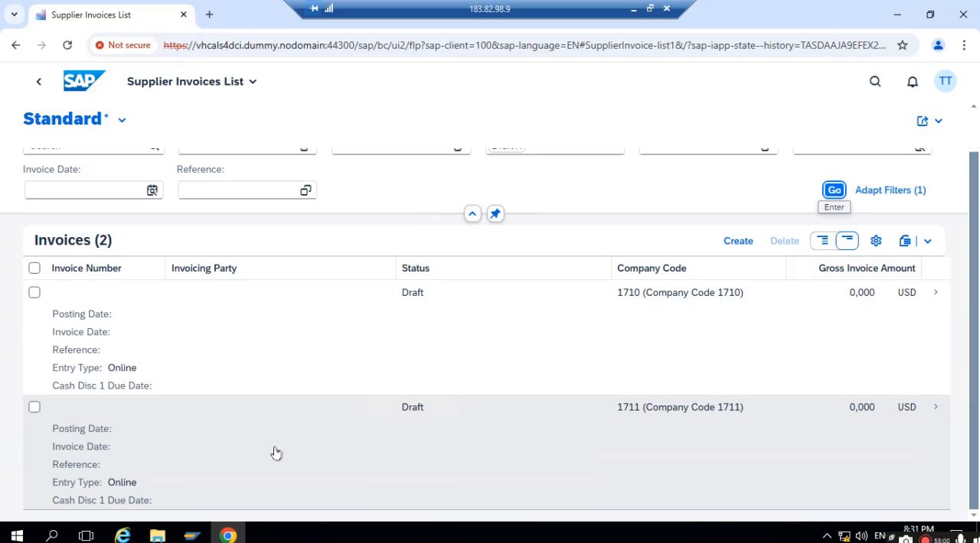
left_click(34, 408)
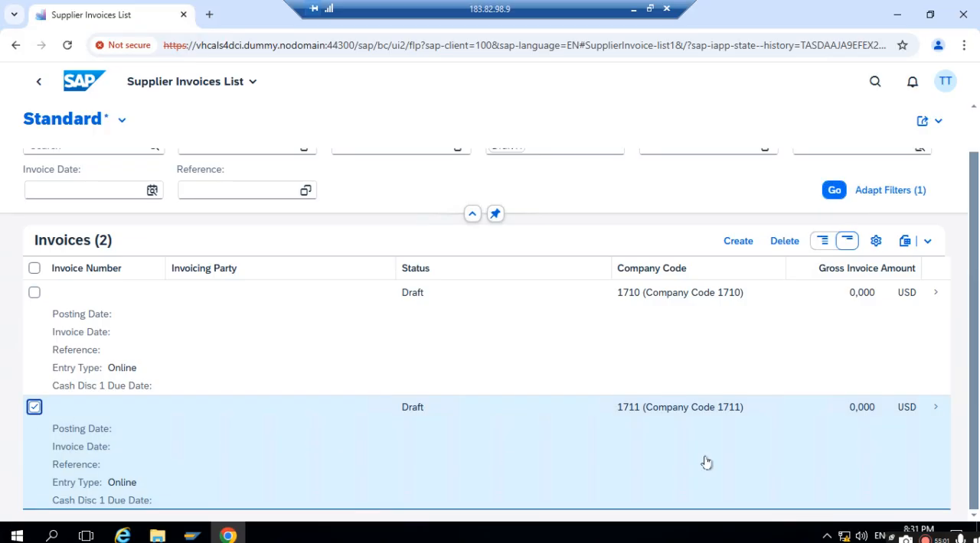
left_click(938, 412)
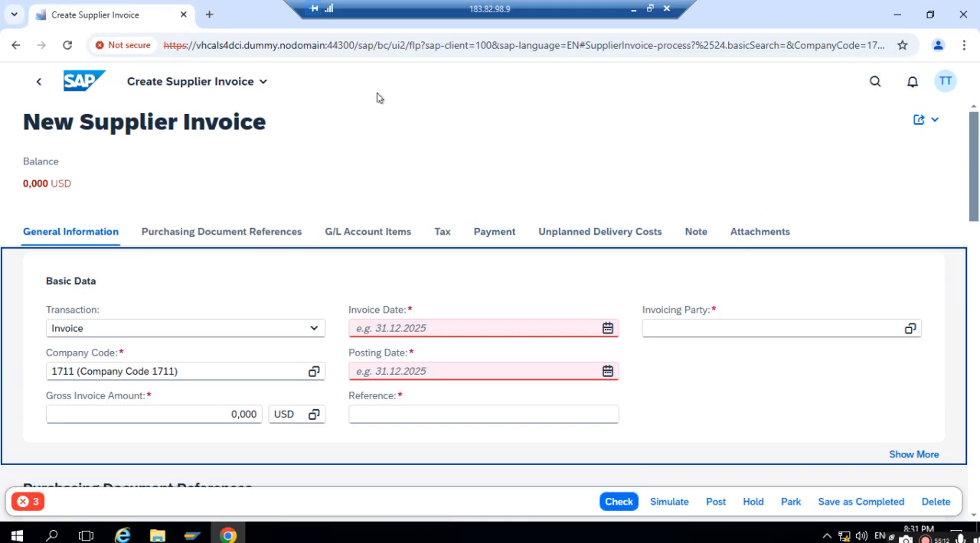
left_click(769, 239)
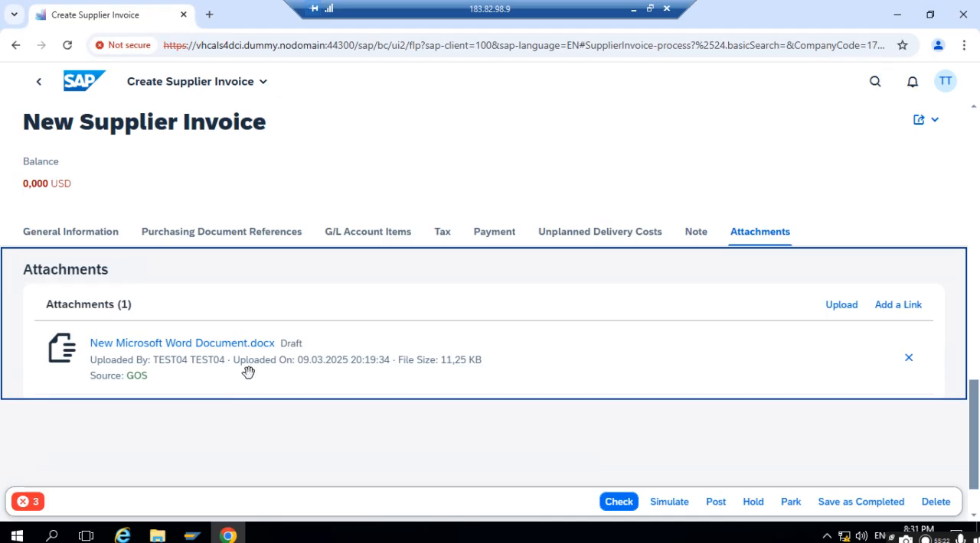
left_click(69, 239)
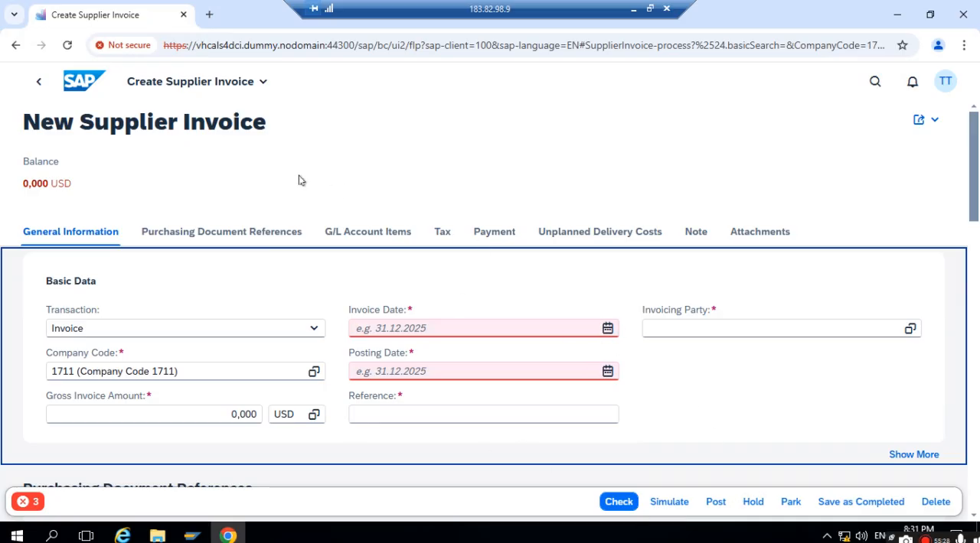
- Leave the draft invoice and the Supplier Invoices List, going back to the home page
left_click(39, 83)
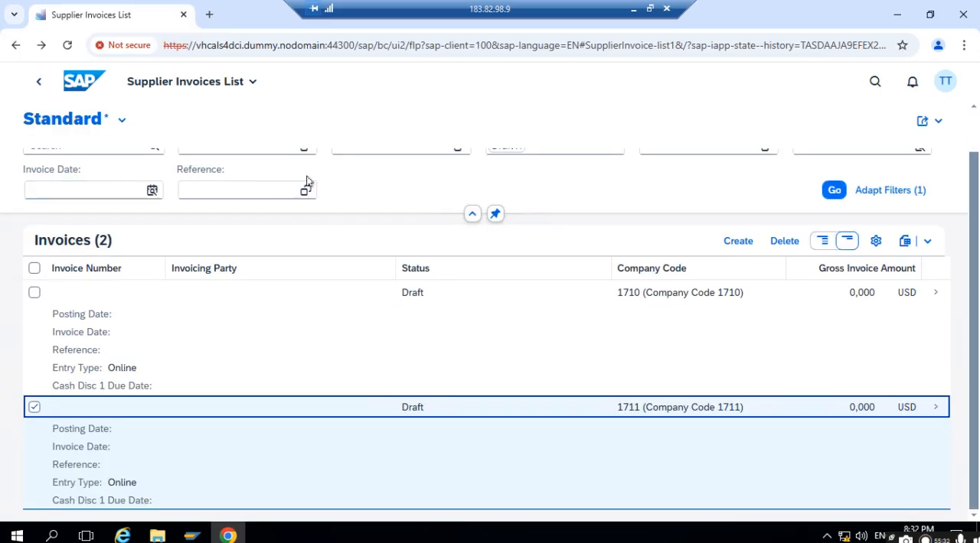
scroll(444, 291, "up", 1)
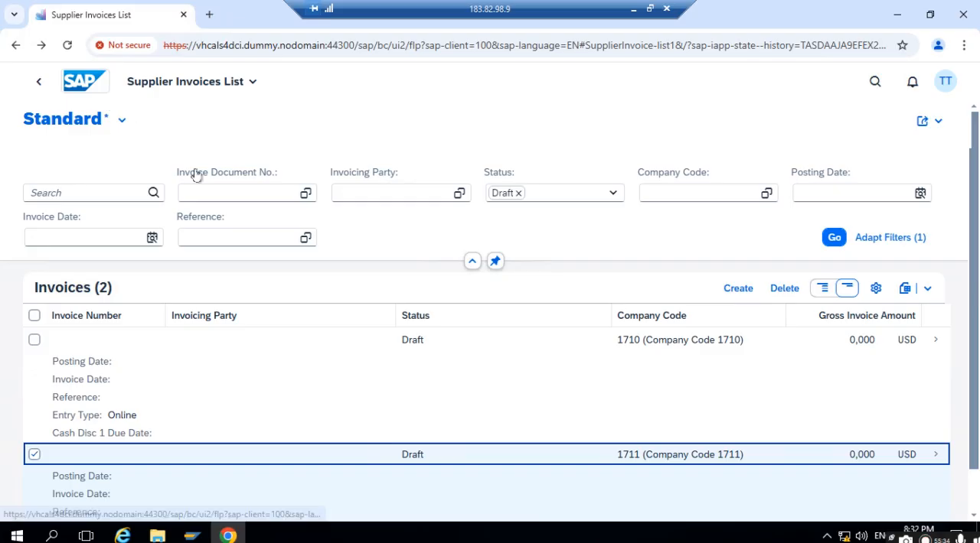
scroll(376, 290, "down", 1)
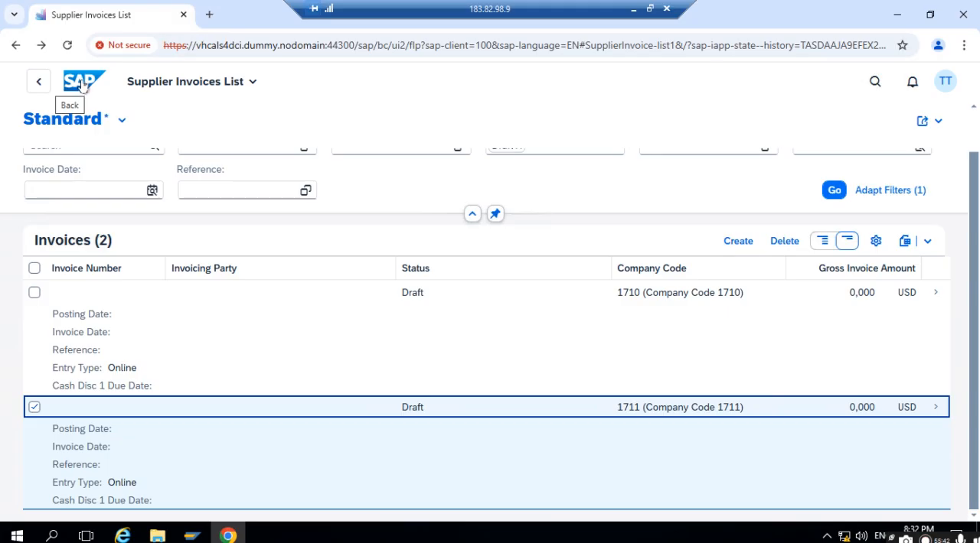
left_click(36, 84)
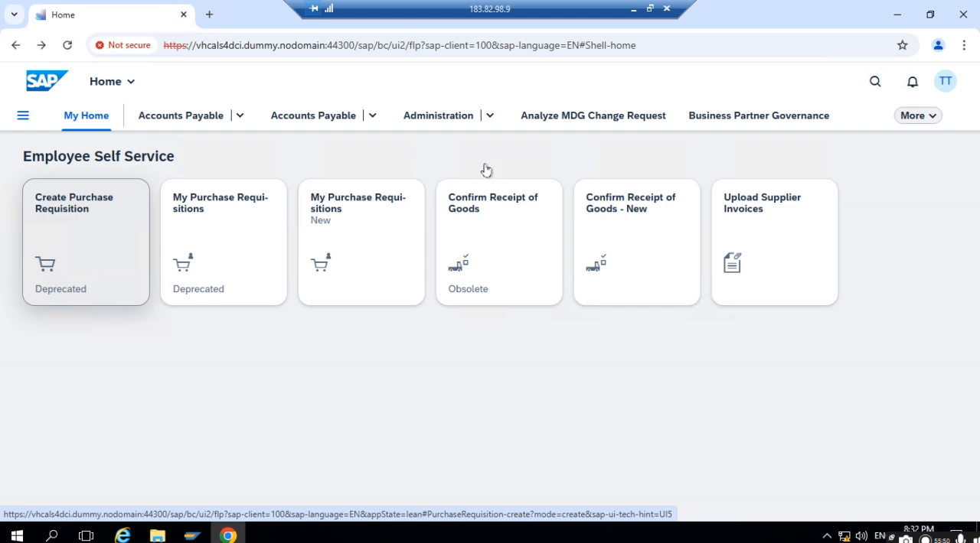
- Open the Create Purchase Requisition app and examine the title and app ID in its About information
left_click(75, 209)
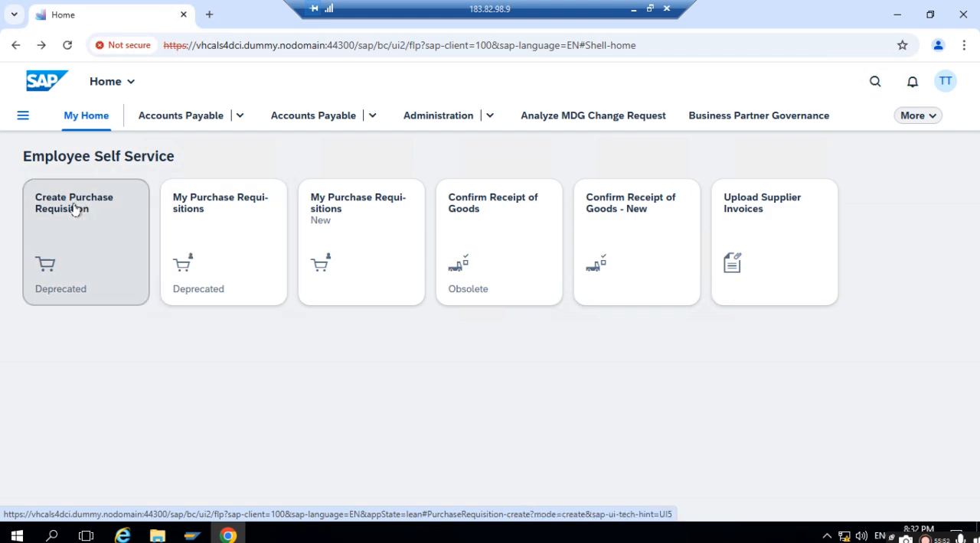
left_click(950, 83)
left_click(866, 242)
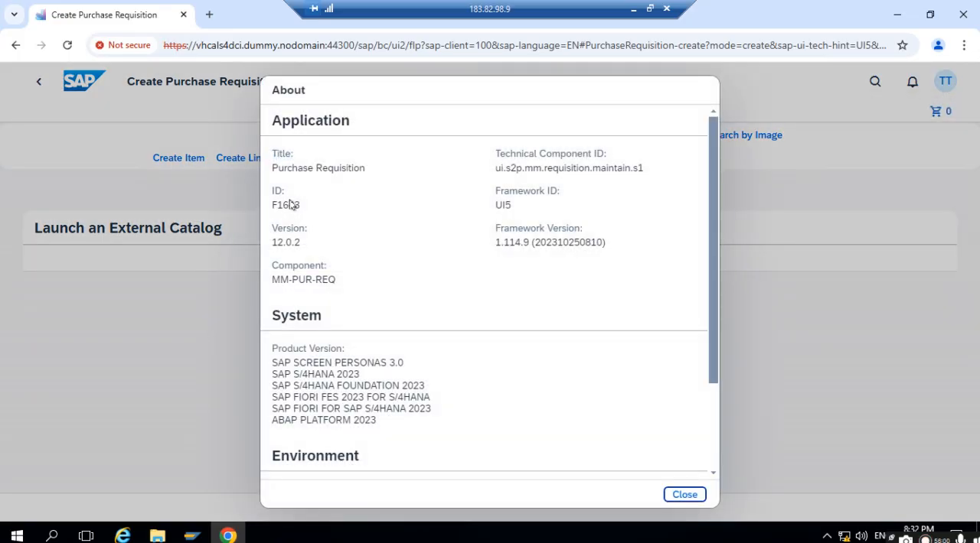
left_click_drag(316, 203, 219, 212)
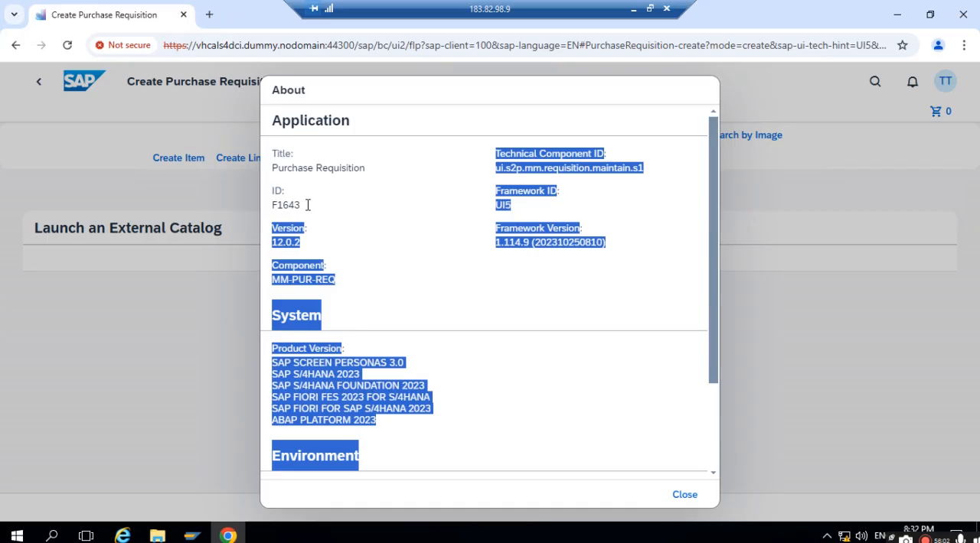
left_click_drag(279, 168, 361, 170)
left_click_drag(308, 209, 206, 395)
- Switch to the Self Service Procurement presentation in PowerPoint and look back through its earlier slides
left_click(633, 9)
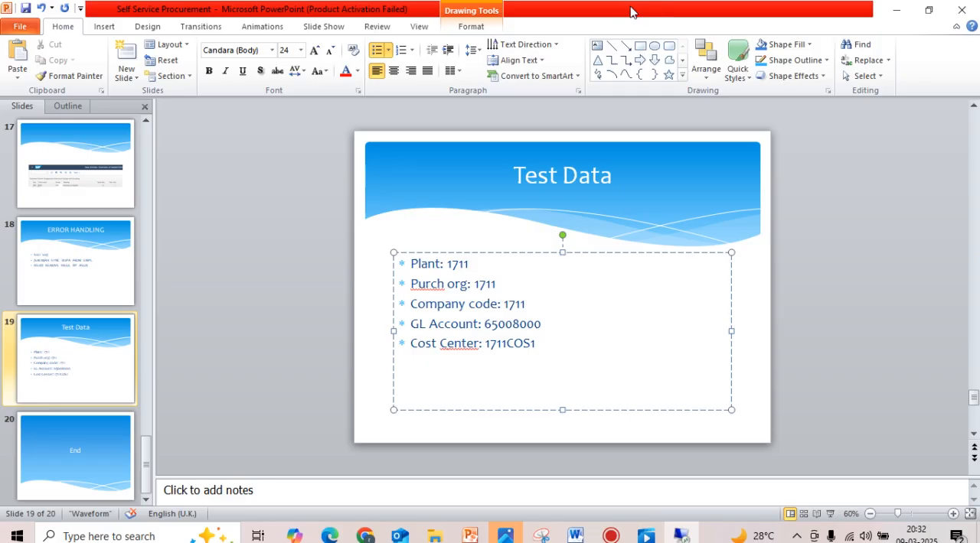
scroll(77, 257, "up", 10)
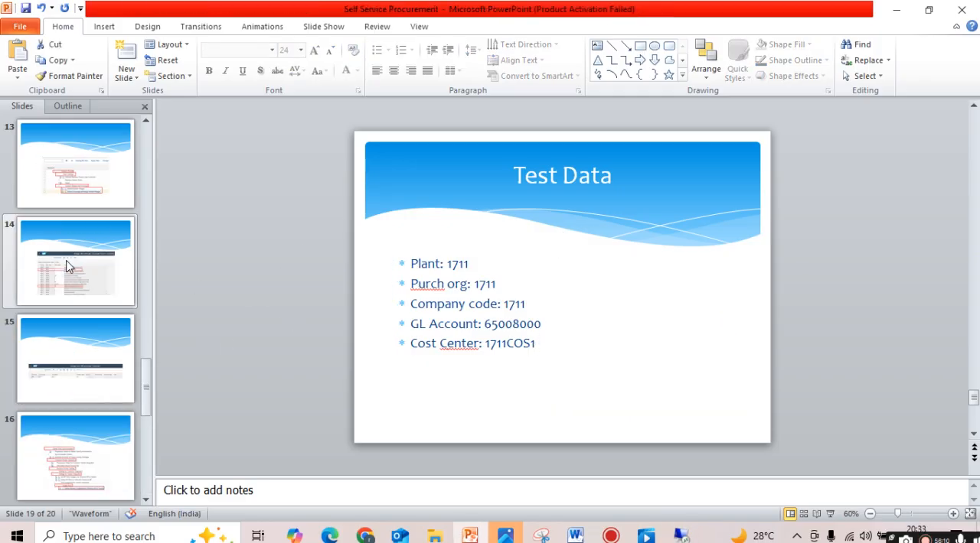
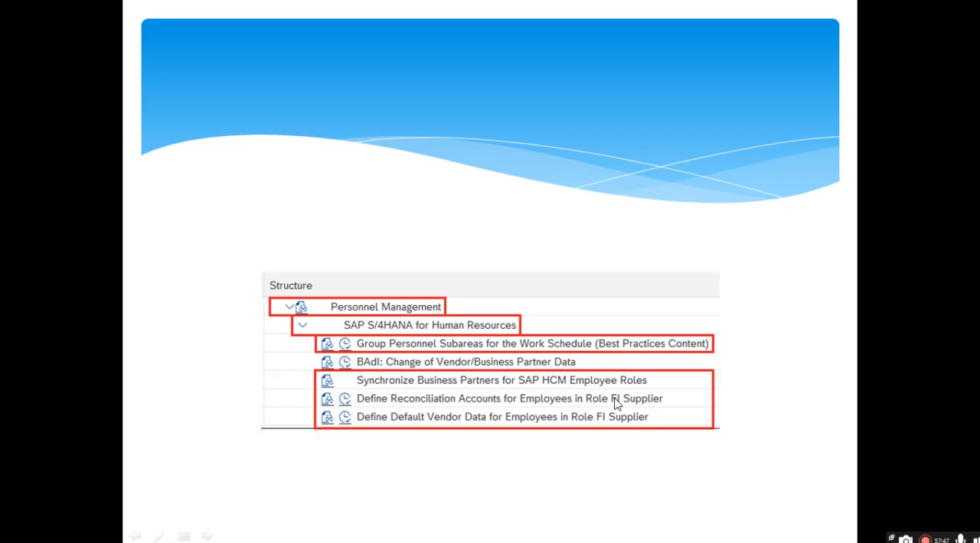
- Page through the remaining slides to Error Handling, leave the slide show, and highlight the program name /SHCM/RH_SYNC_BUPA_FROM_EMPL
left_click(451, 395)
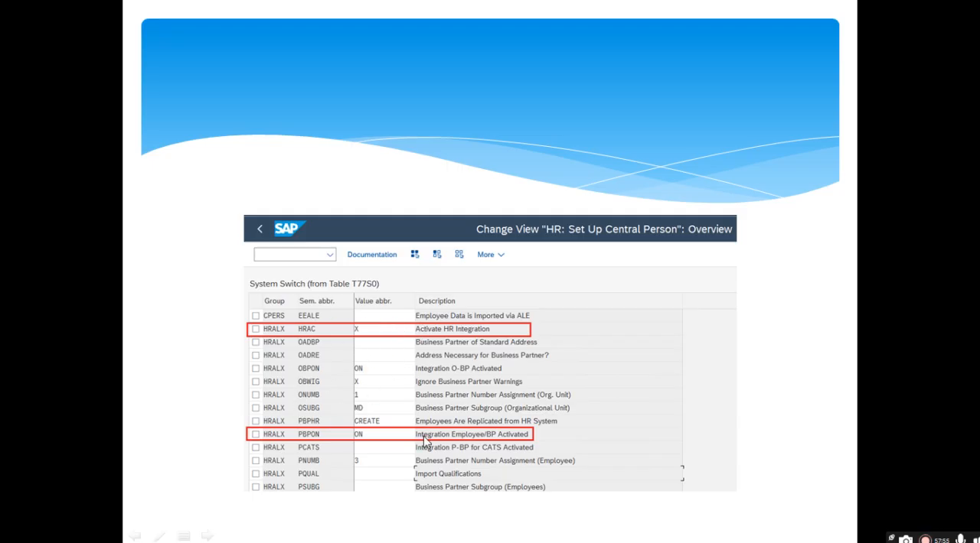
left_click(425, 405)
left_click(427, 411)
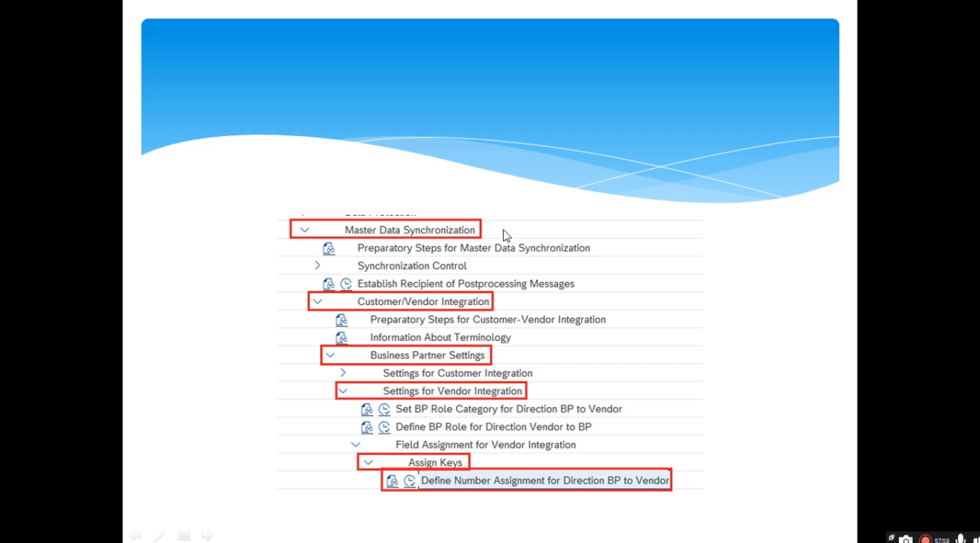
left_click(457, 254)
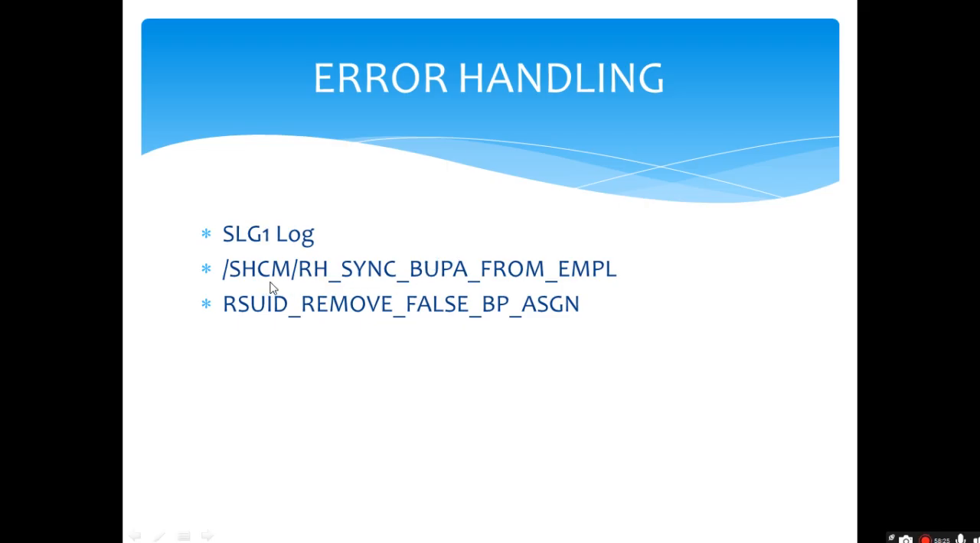
key("Escape")
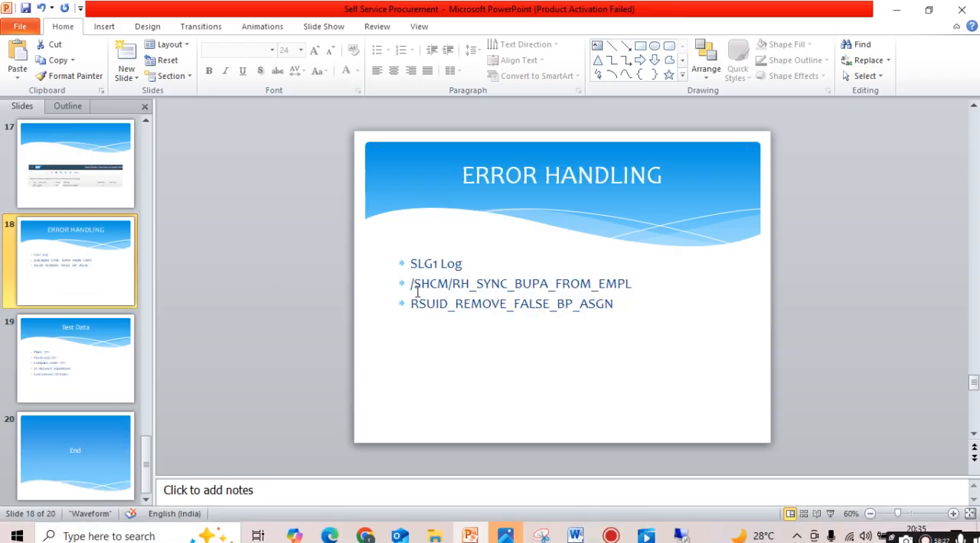
left_click_drag(413, 287, 605, 286)
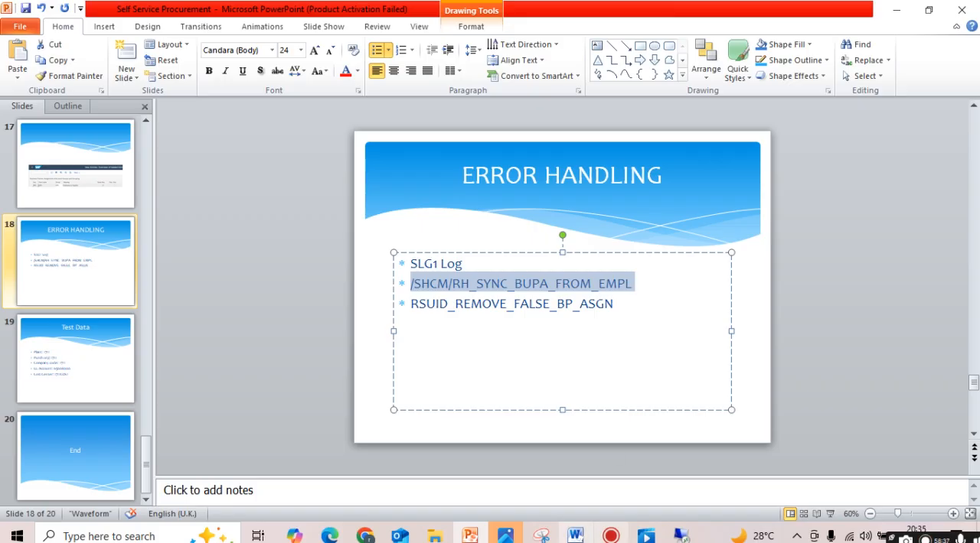
- Switch to the remote SAP GUI, leave the Plants customizing view, and open the ABAP Editor with transaction SE38
left_click(689, 537)
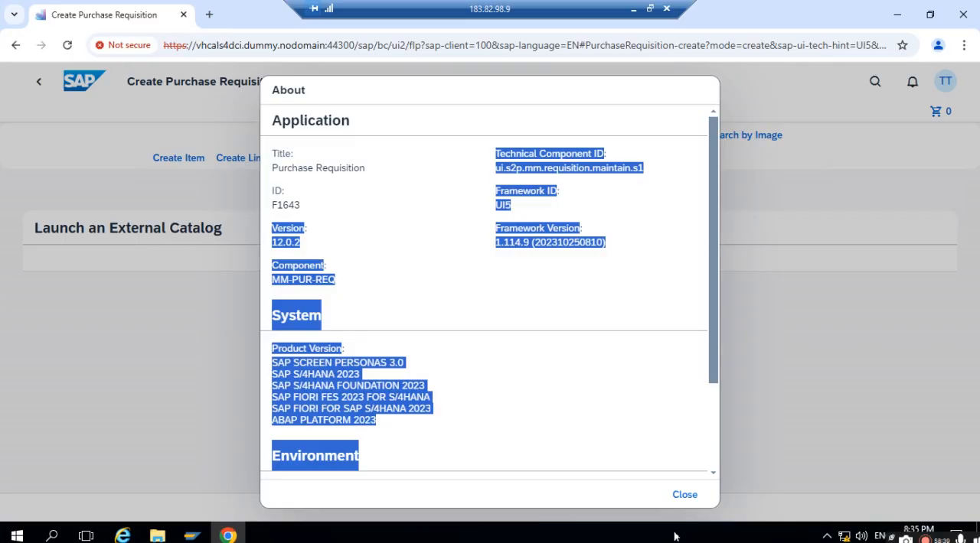
mouse_move(193, 535)
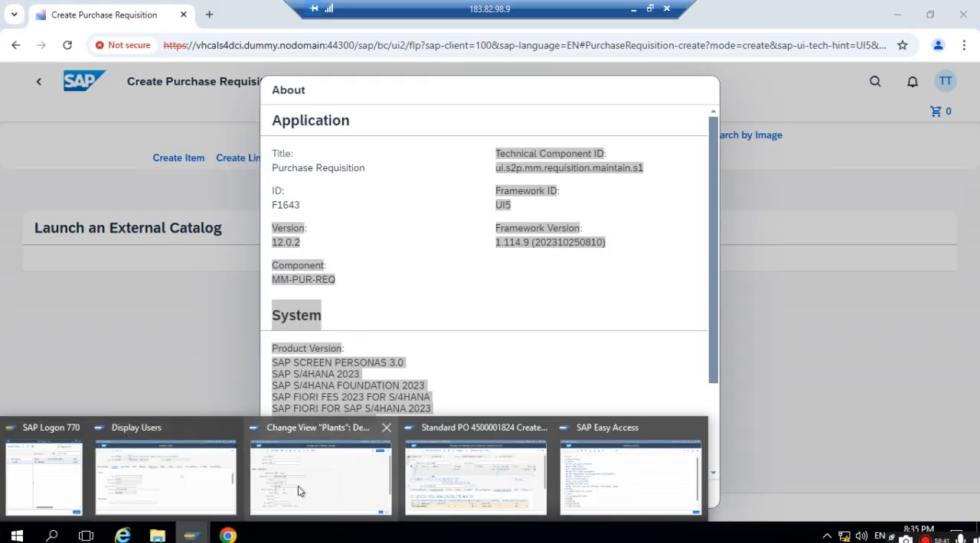
left_click(322, 480)
left_click(23, 39)
left_click(22, 40)
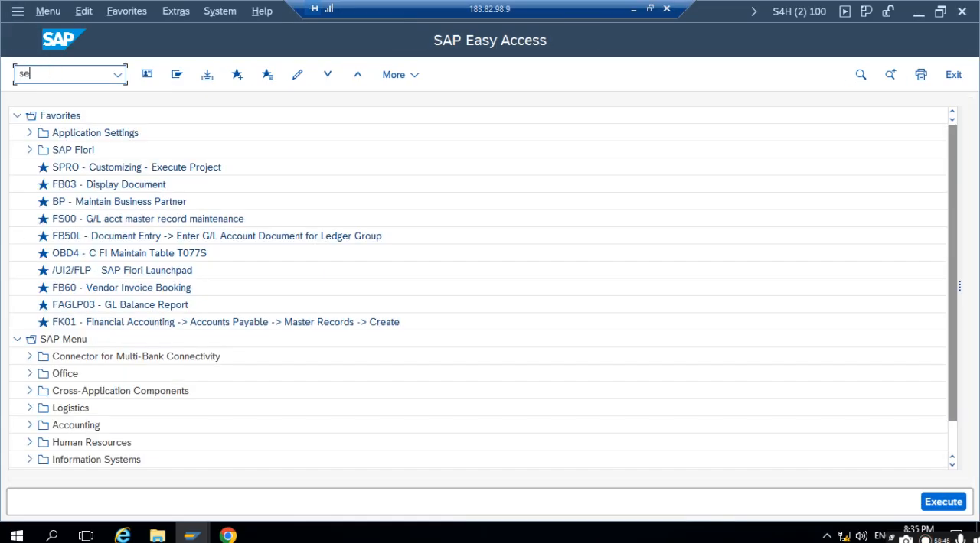
left_click(41, 74)
type("se38")
key("Return")
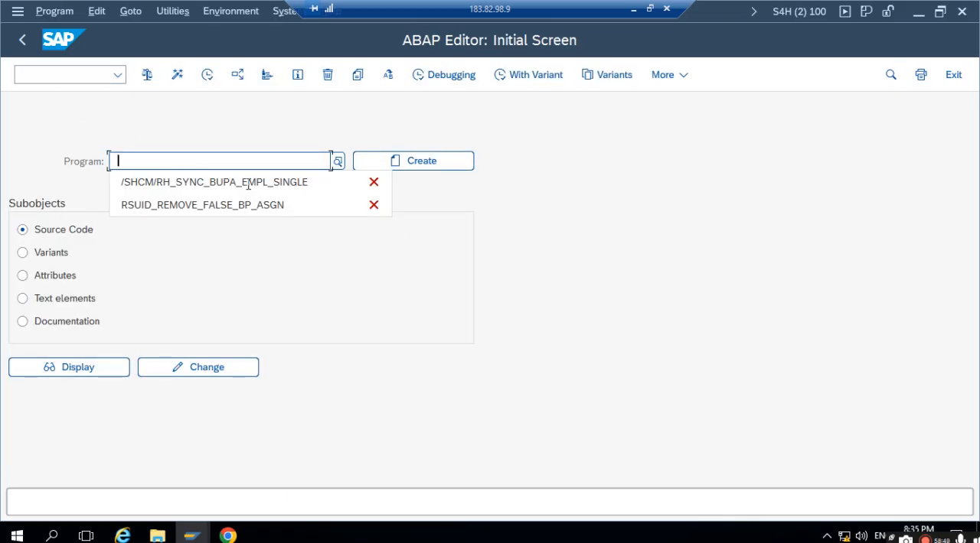
- Run the program /SHCM/RH_SYNC_BUPA_EMPL_SINGLE for the employee's personnel number
left_click(177, 181)
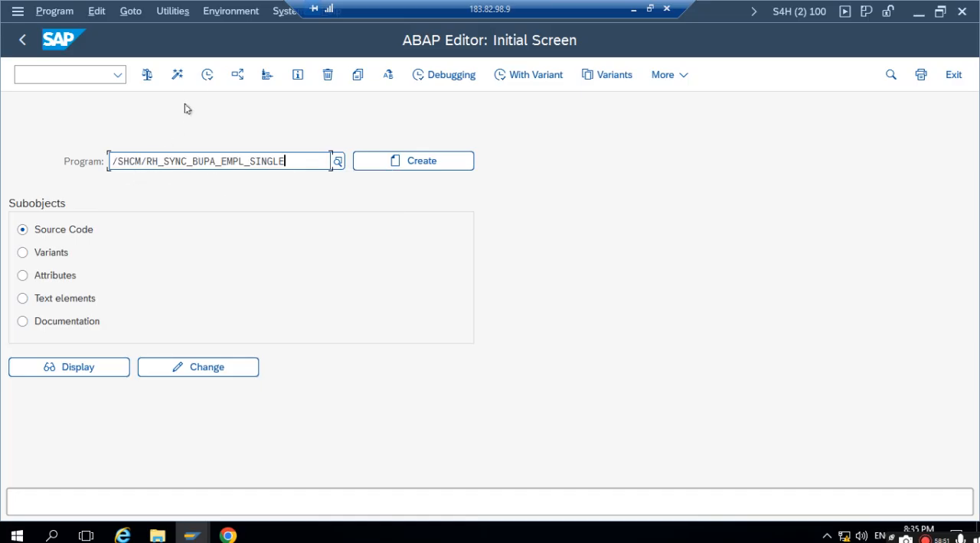
left_click(207, 74)
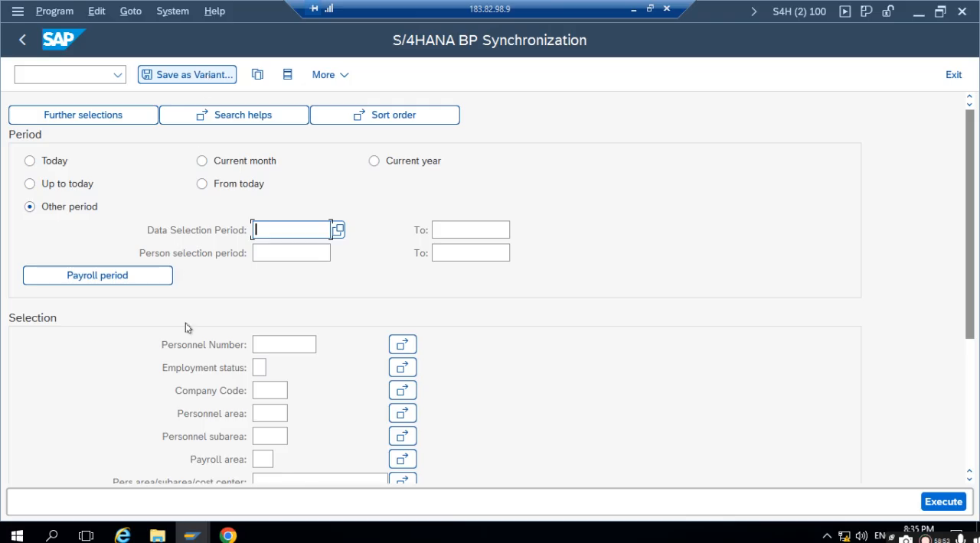
left_click(281, 343)
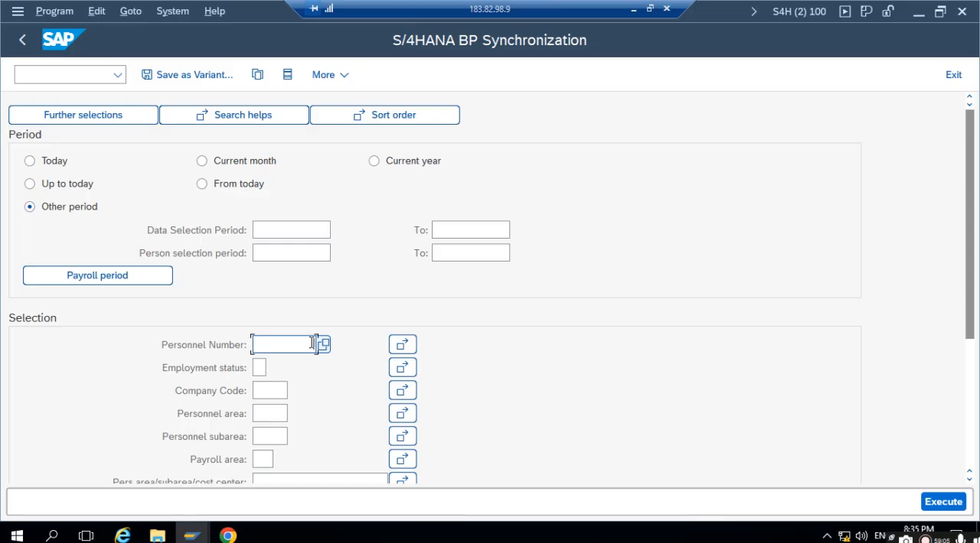
type("57")
left_click(938, 501)
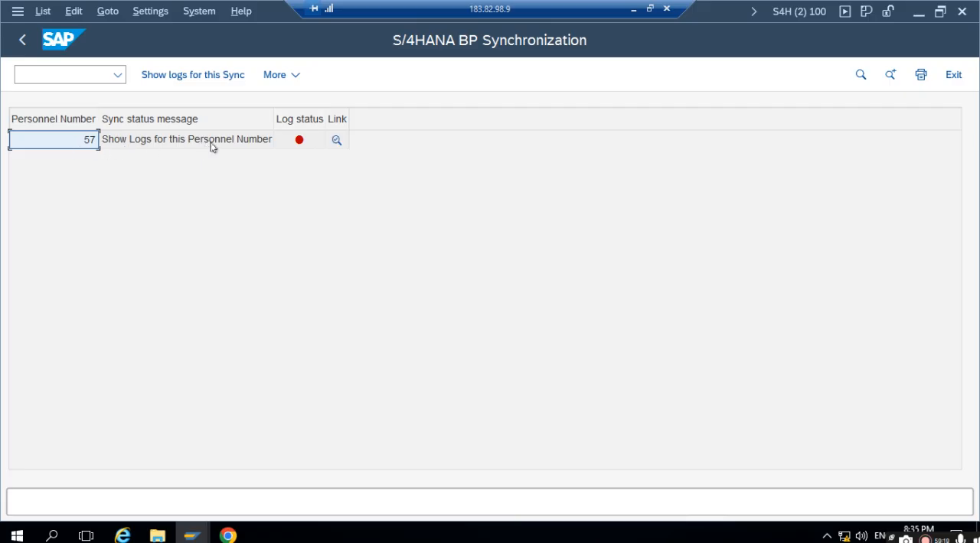
- Review the synchronization log messages for the employee, and return to the BP Synchronization selection screen
left_click(299, 141)
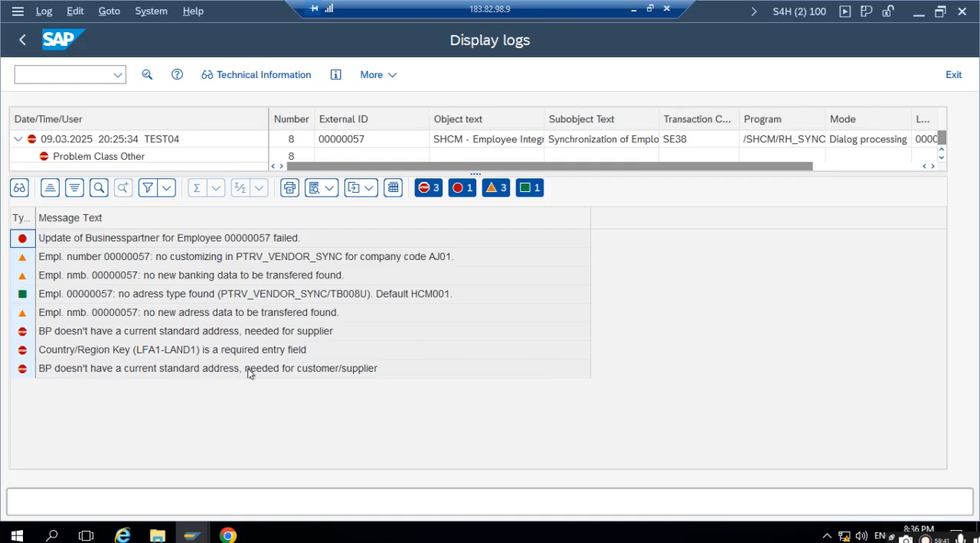
left_click(26, 42)
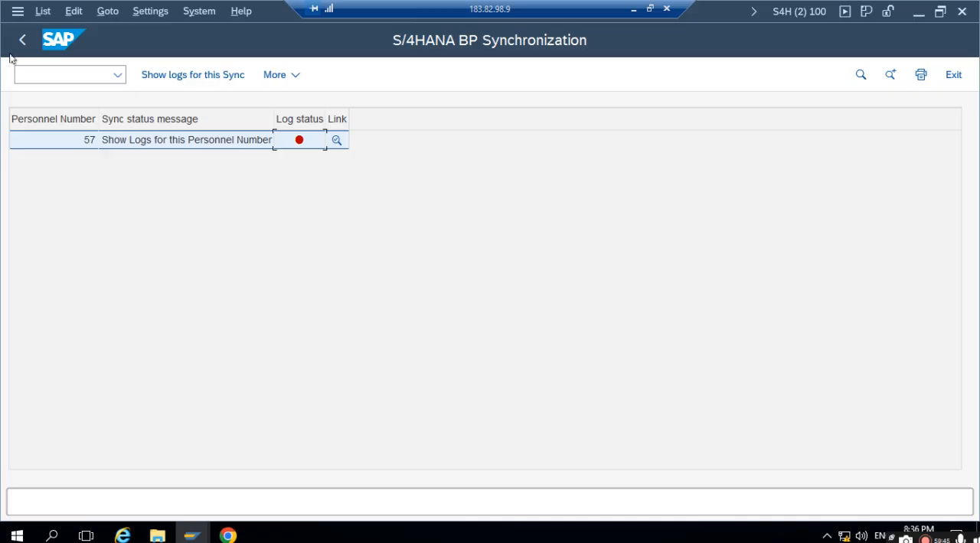
left_click(23, 41)
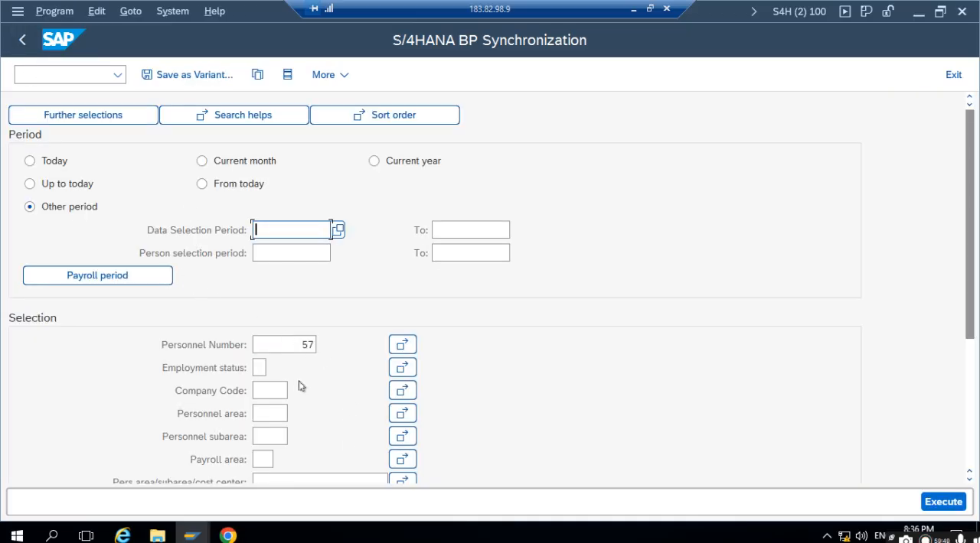
- Switch back to the Error Handling slide in PowerPoint and highlight the program name RSUID_REMOVE_FALSE_BP_ASGN
left_click(633, 10)
left_click(443, 340)
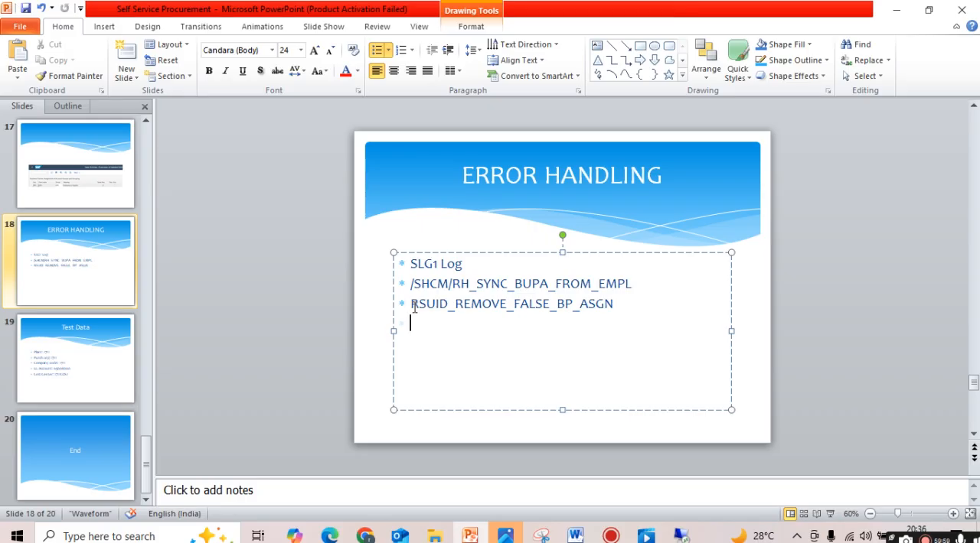
left_click_drag(411, 304, 613, 302)
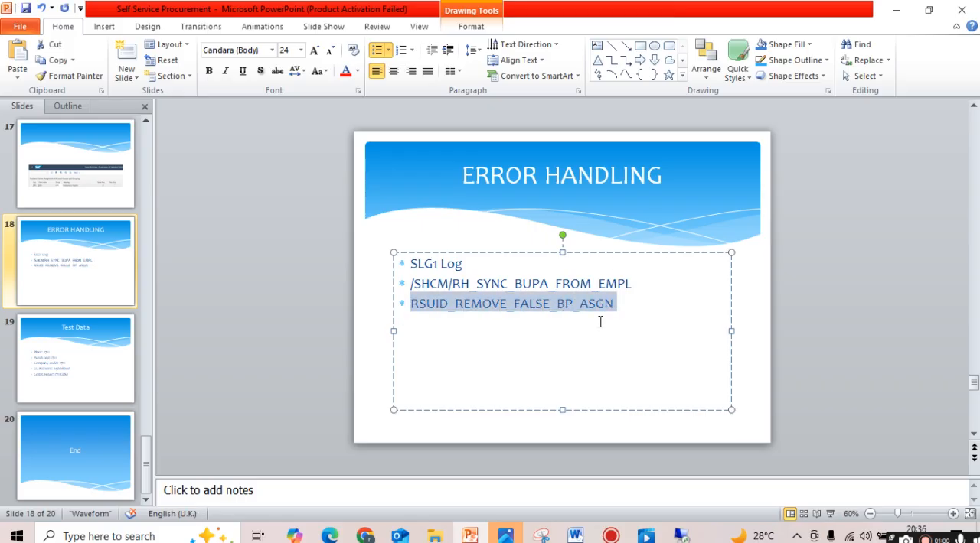
left_click(488, 320)
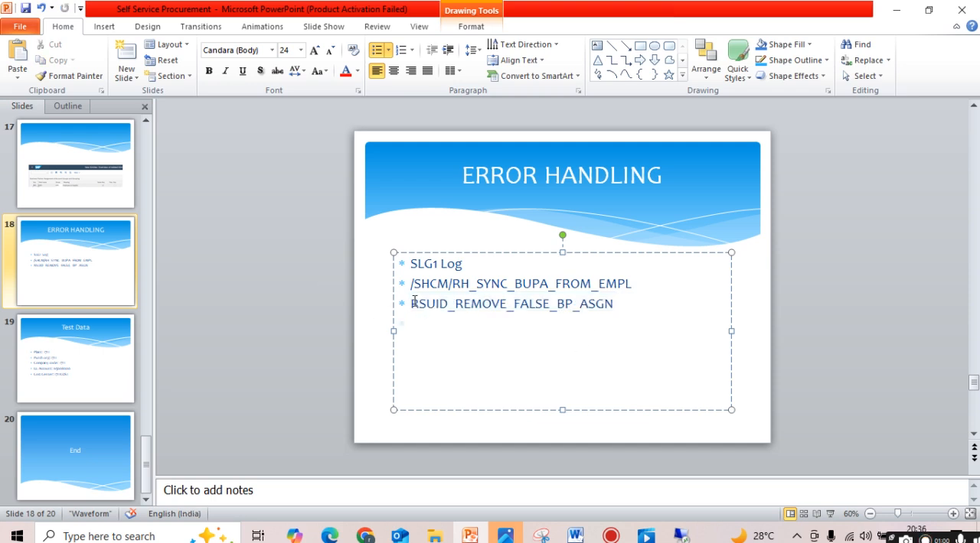
left_click_drag(411, 303, 555, 310)
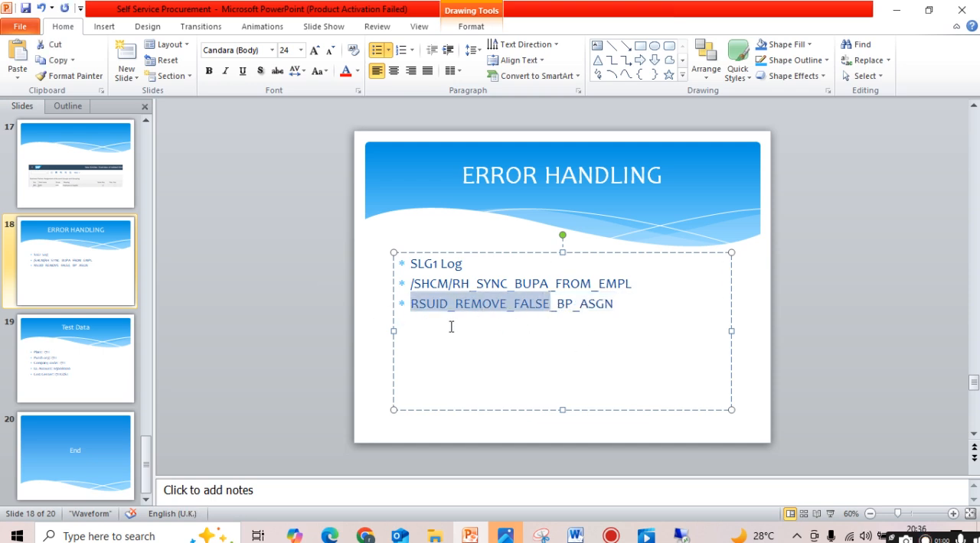
- Return to the ABAP Editor in SAP and start the program RSUID_REMOVE_FALSE_BP_ASGN
left_click(681, 537)
left_click(23, 40)
key("ctrl+a")
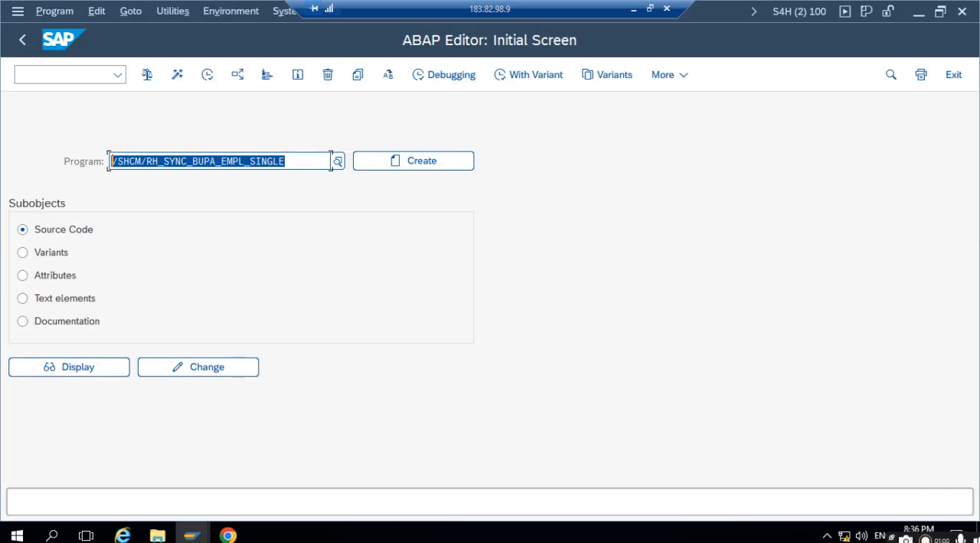
key("BackSpace")
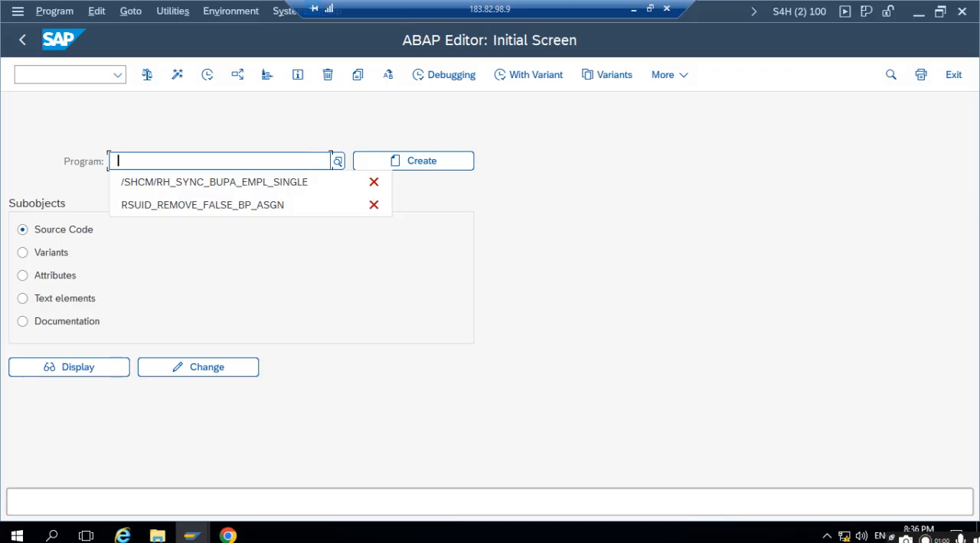
left_click(218, 204)
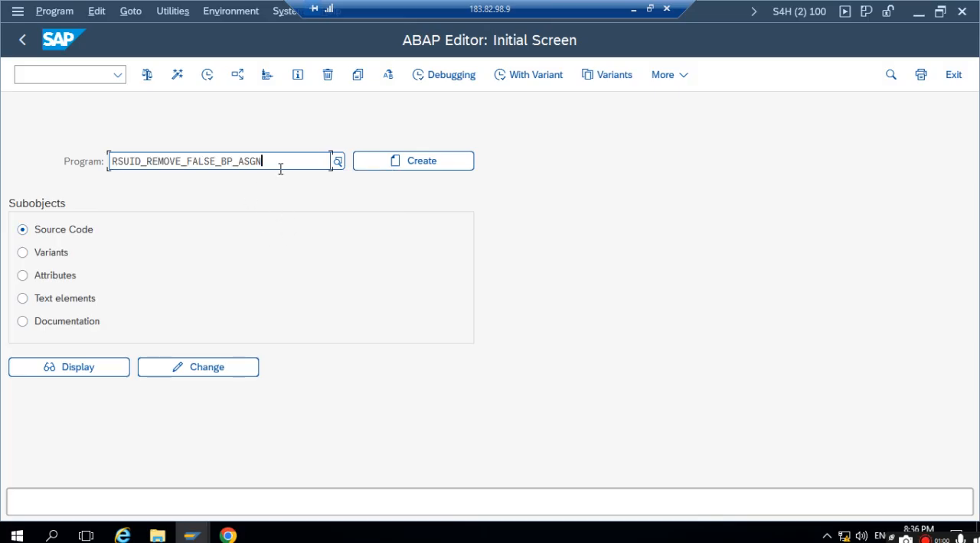
left_click(207, 74)
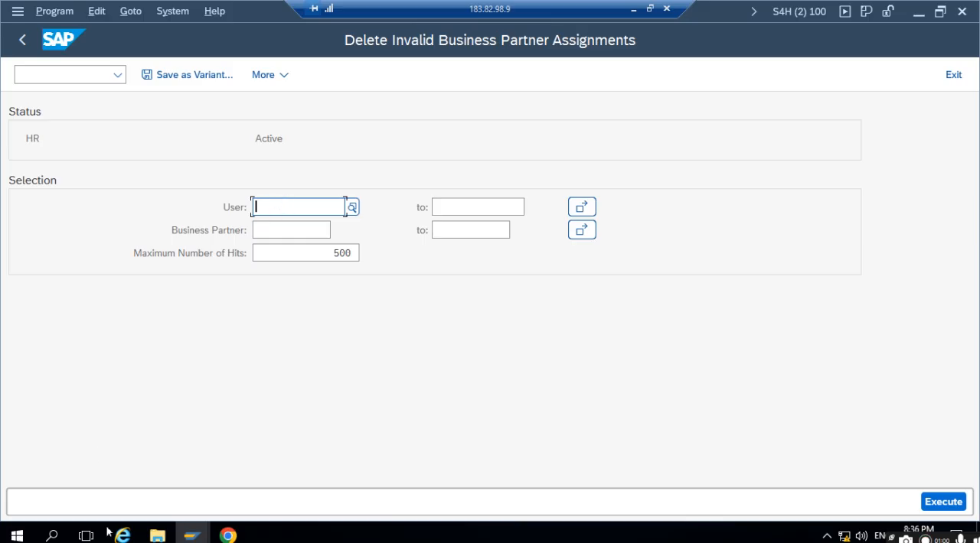
- Start transaction SU01 in the SAP Easy Access session and display the user TEST02
left_click(192, 536)
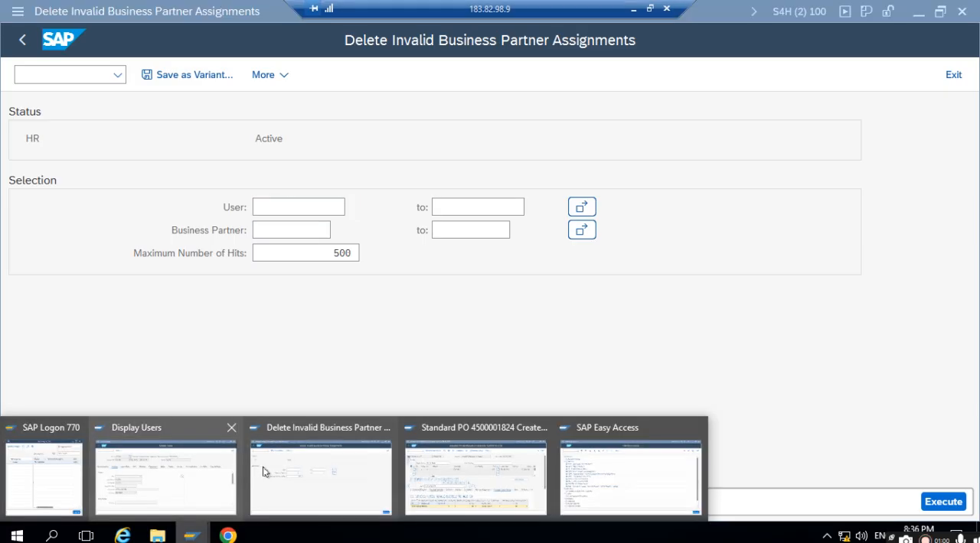
left_click(629, 476)
type("su01d")
key("Return")
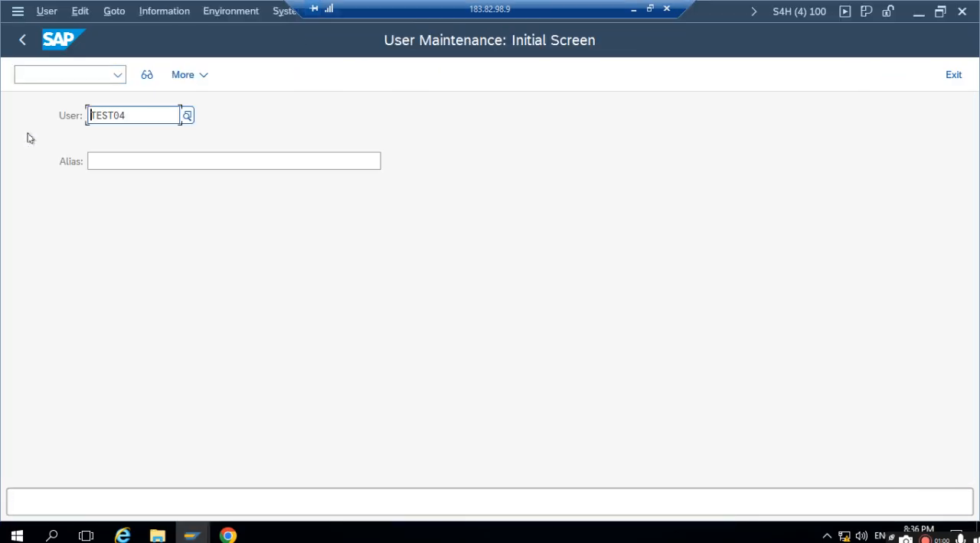
left_click(138, 122)
key("BackSpace")
type("2")
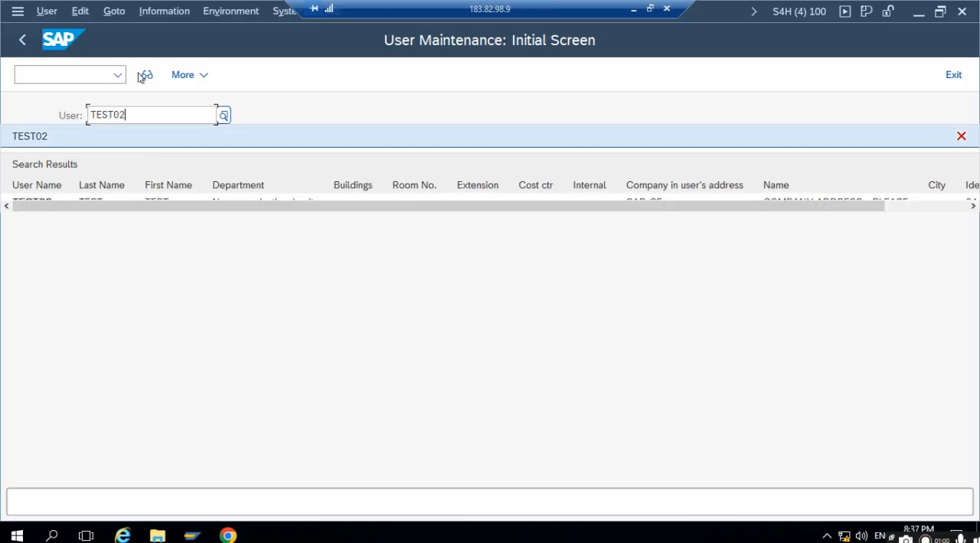
left_click(147, 76)
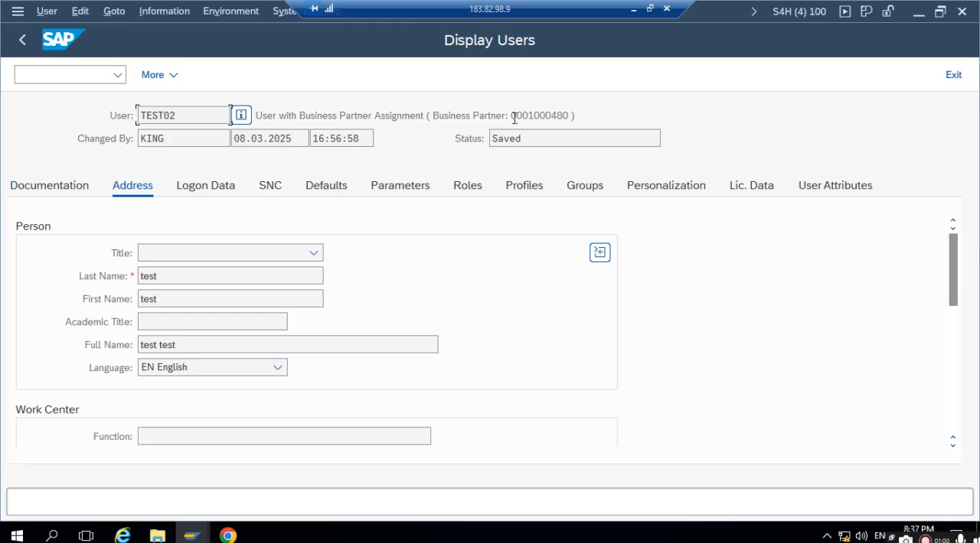
- Copy the business partner number assigned to user TEST02 and start transaction BP in a new session
left_click_drag(512, 115, 568, 113)
key("ctrl+c")
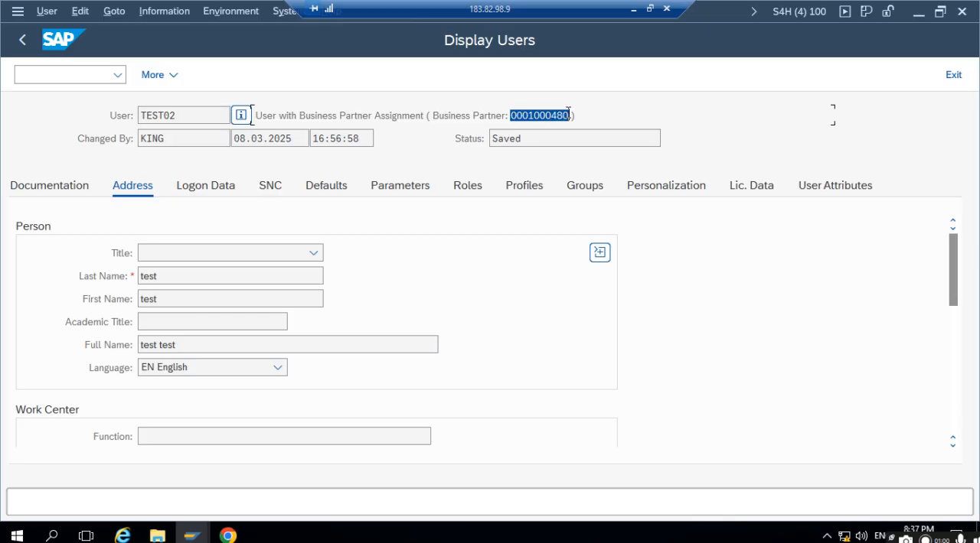
left_click(74, 72)
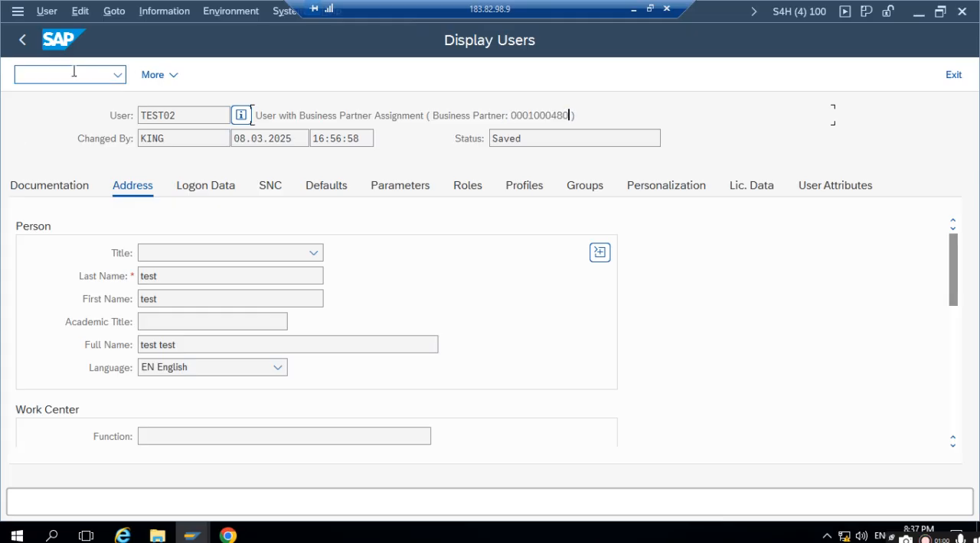
type("/obp")
key("Return")
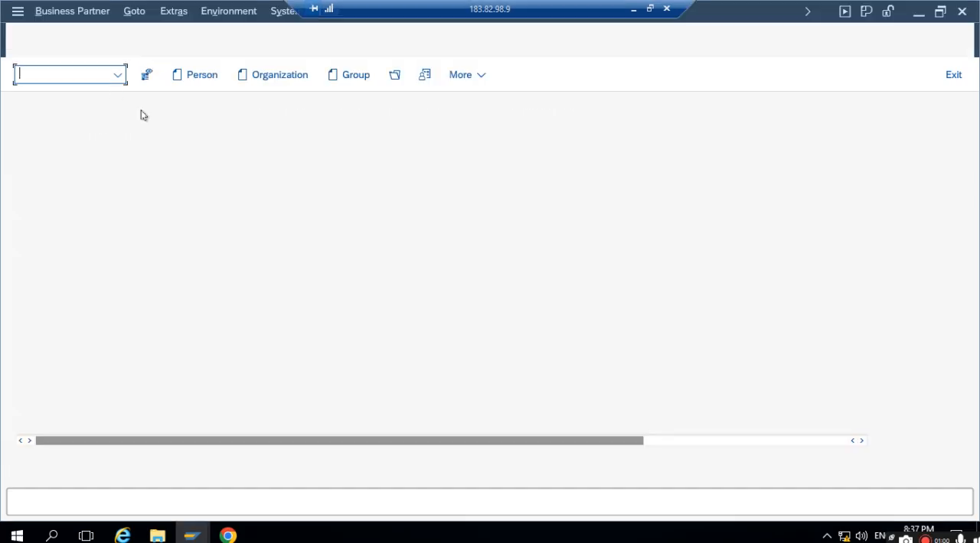
- Open the business partner with the copied number, display it in role BUP003 Employee, and compare its user name with the user record
left_click(394, 74)
key("ctrl+v")
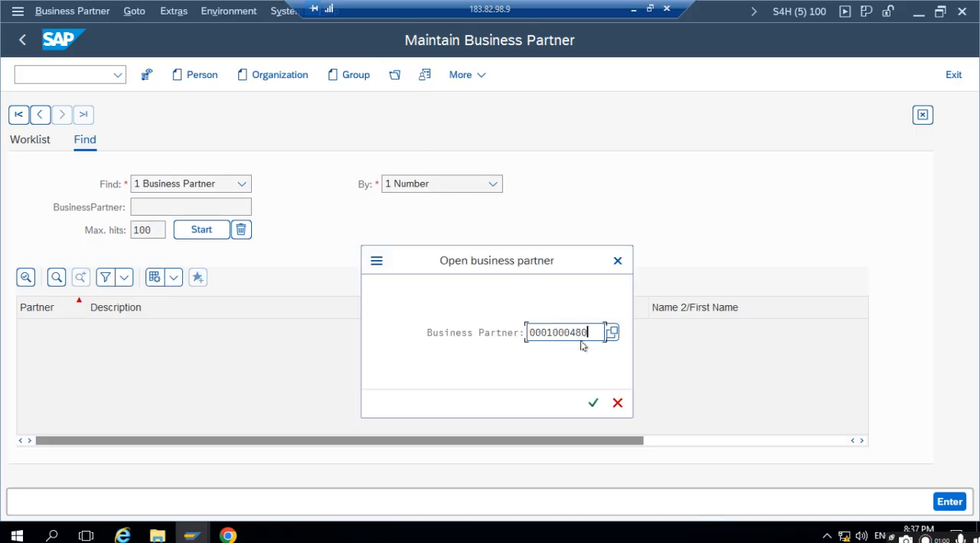
left_click(595, 404)
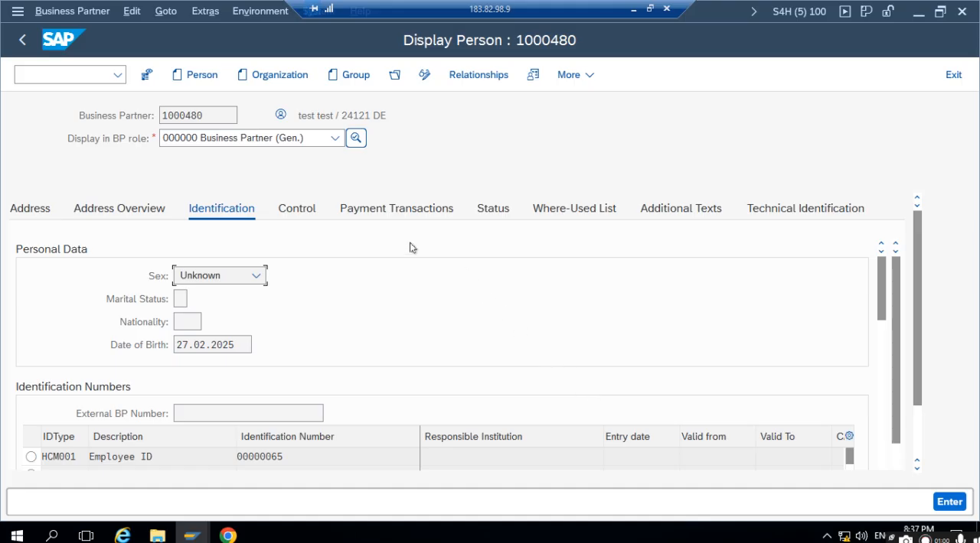
left_click(254, 143)
left_click(261, 182)
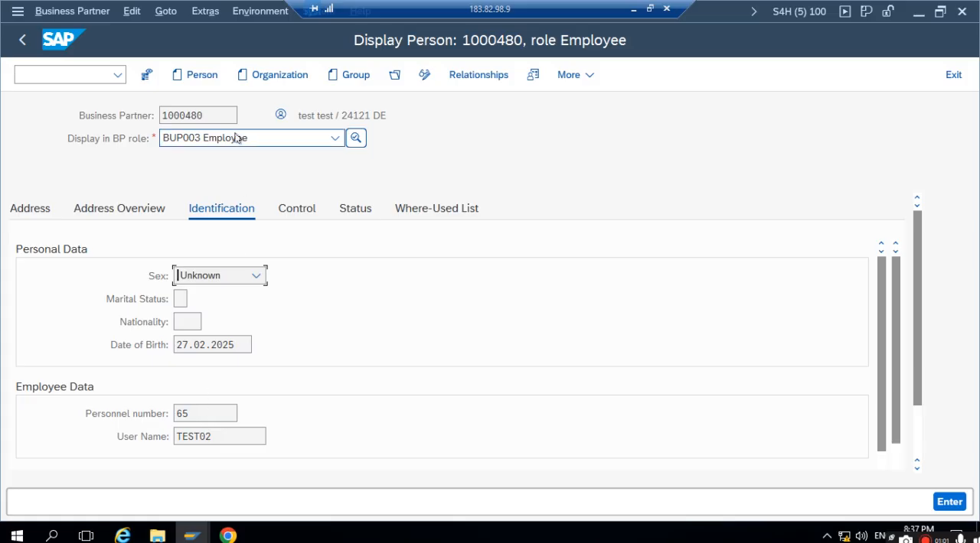
double_click(213, 443)
key("alt+Tab")
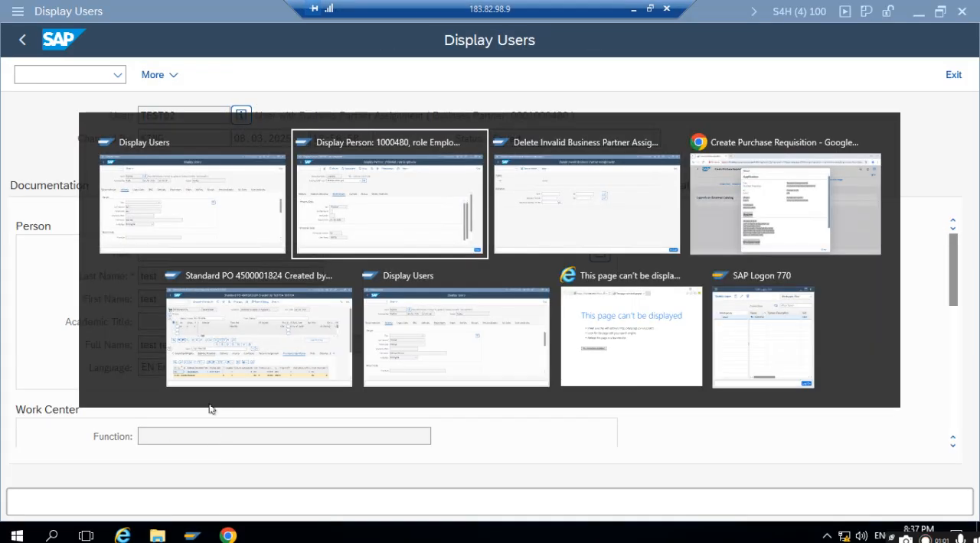
- Run the Delete Invalid Business Partner Assignments program for user TEST02 and check the result against the user's record
key("alt+Tab")
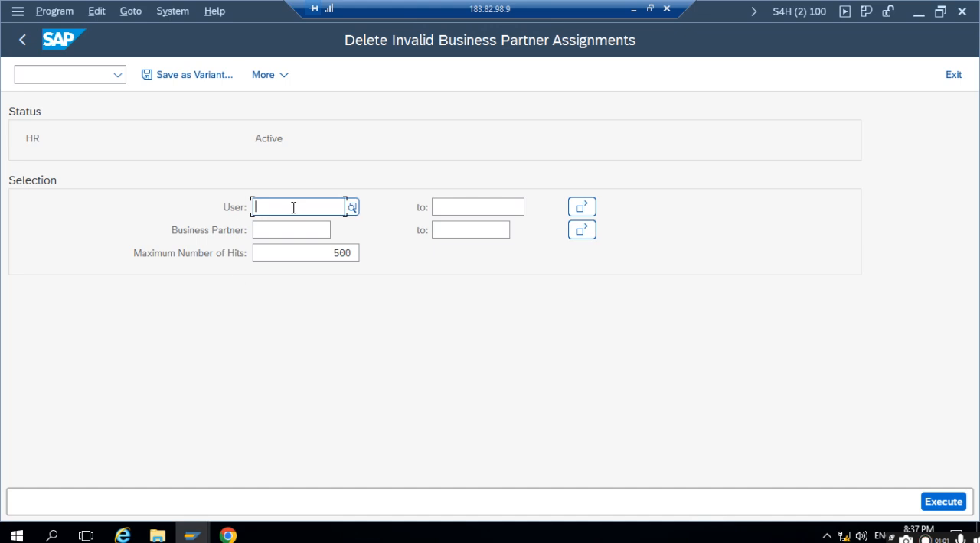
type("TEST")
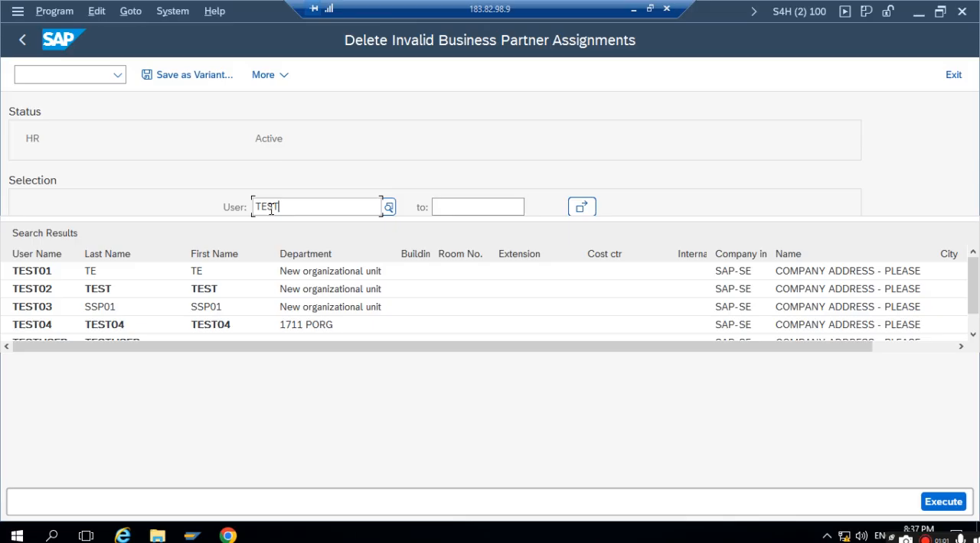
left_click(44, 288)
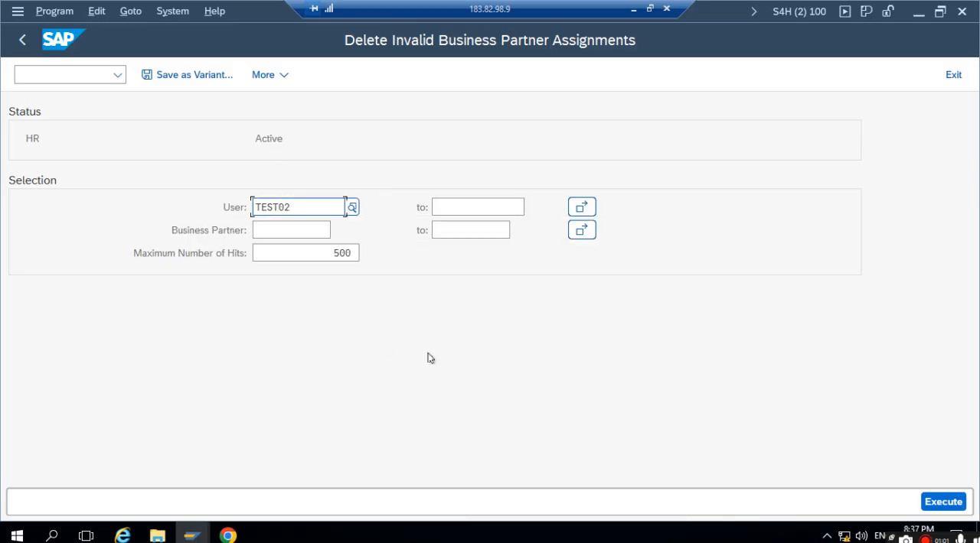
left_click(956, 502)
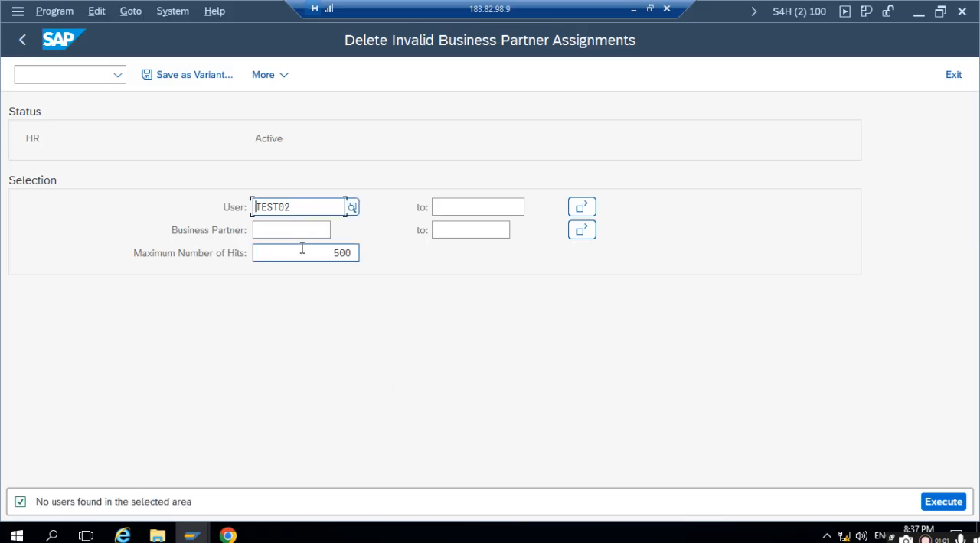
key("alt+Tab")
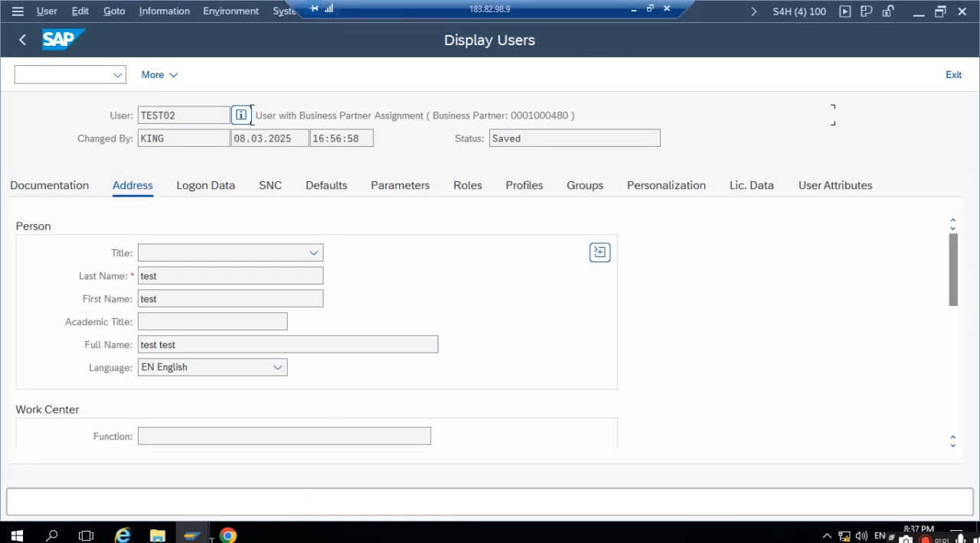
key("alt+Tab")
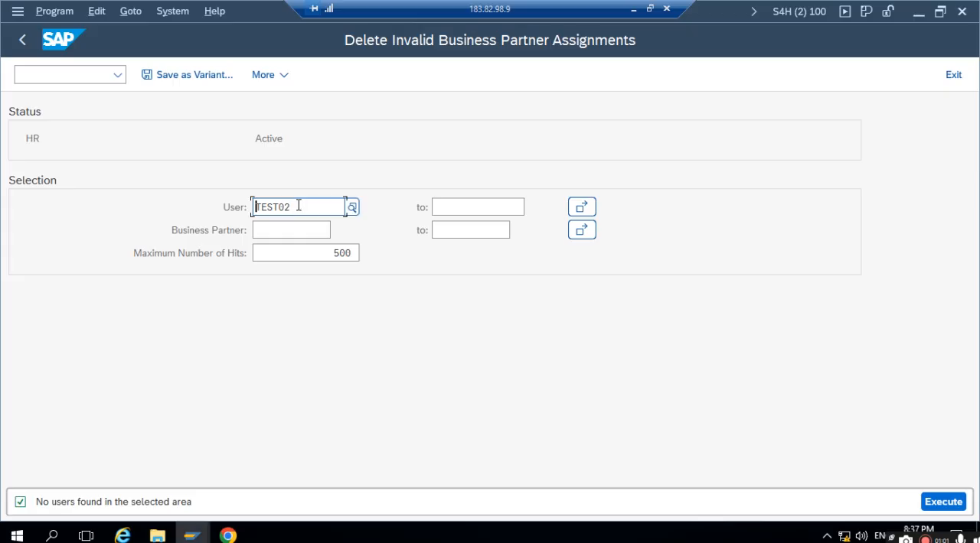
- Search the user value help with TEST, select TEST02, and execute the invalid assignment deletion again
left_click(353, 207)
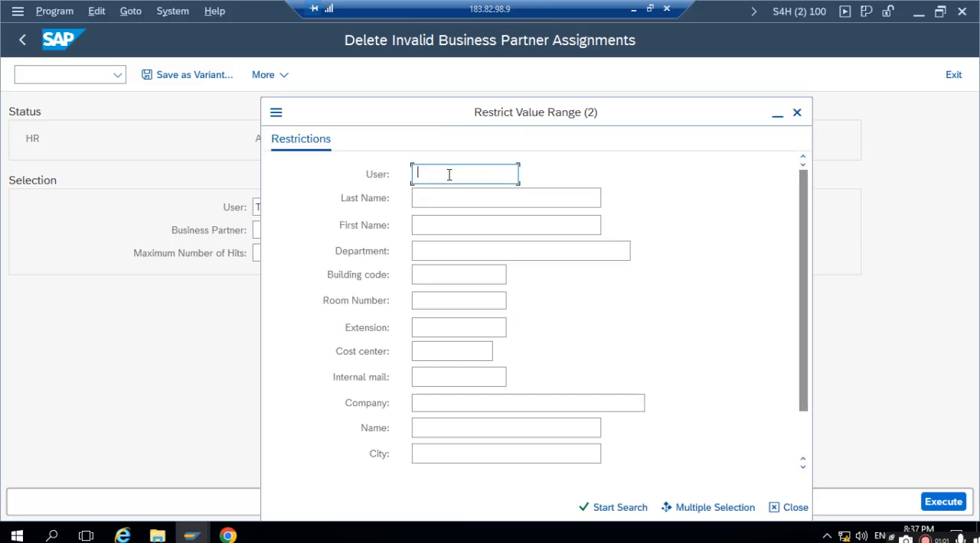
type("TEST")
key("Return")
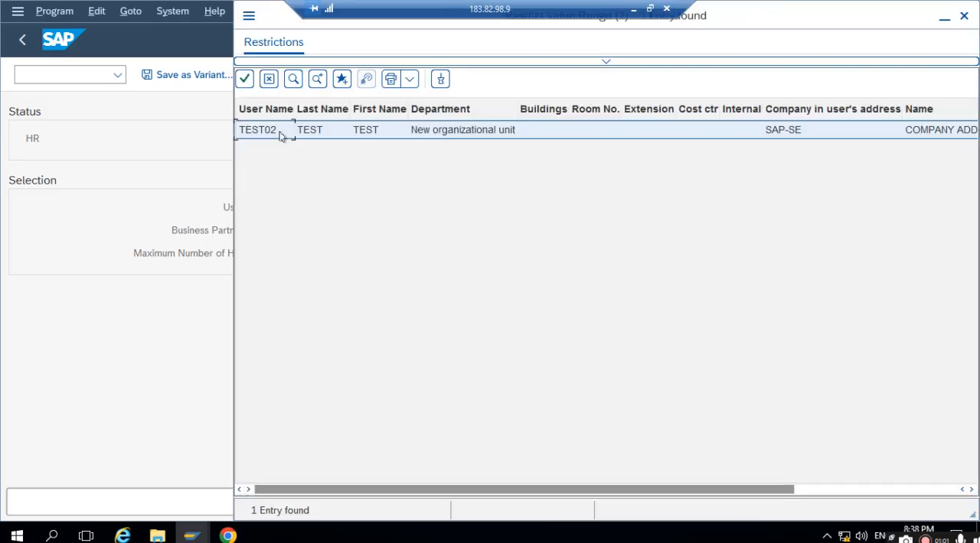
double_click(281, 134)
left_click(956, 502)
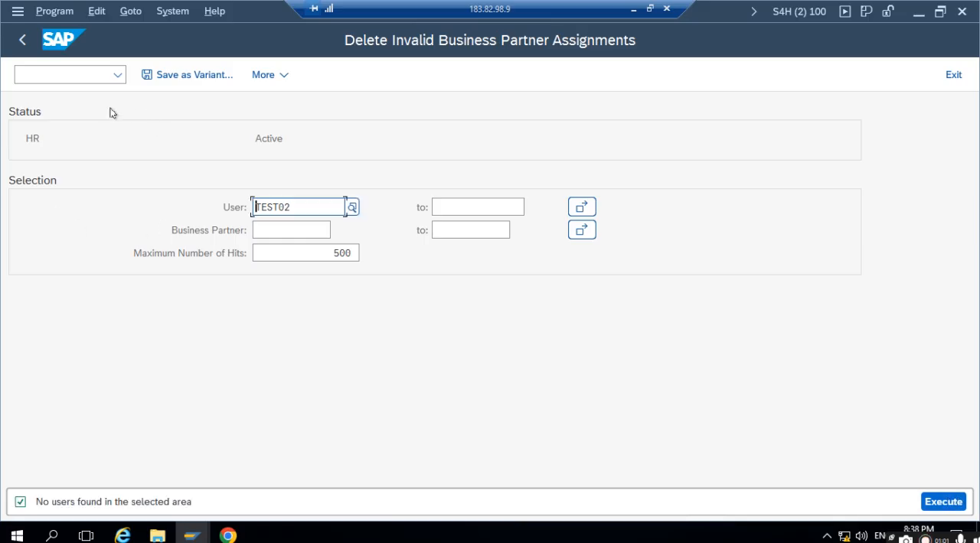
- Return to the initial screen of the ABAP Editor and highlight the program name RSUID_REMOVE_FALSE_BP_ASGN
left_click(29, 51)
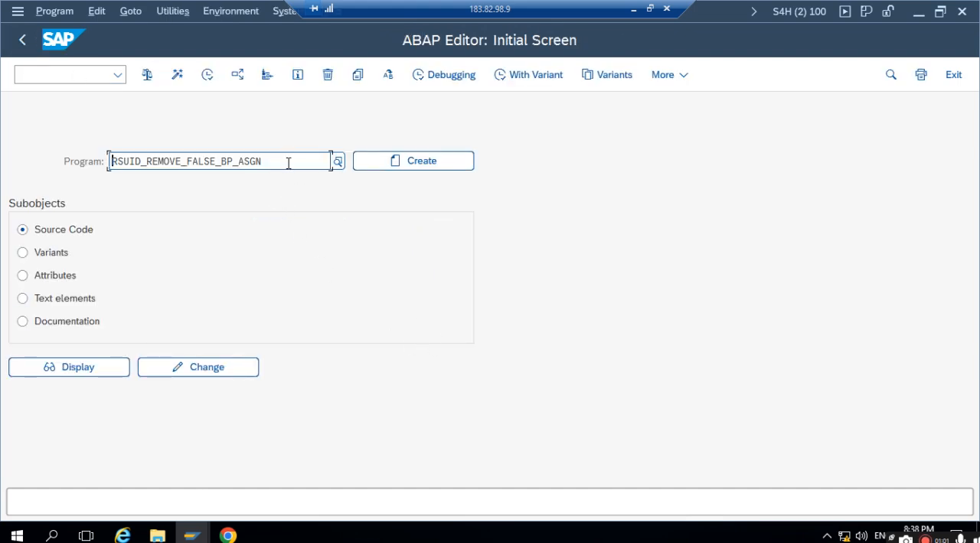
left_click_drag(287, 158, 66, 188)
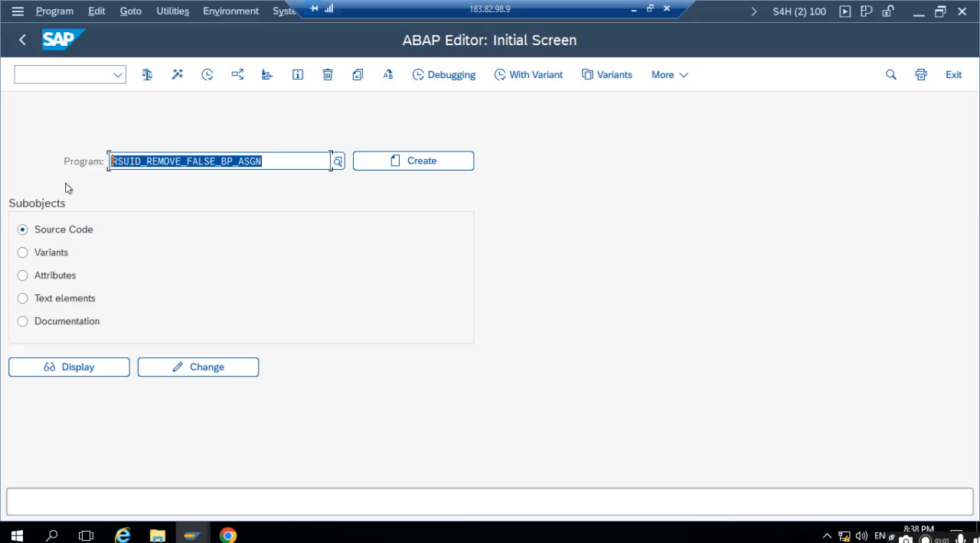
left_click(195, 536)
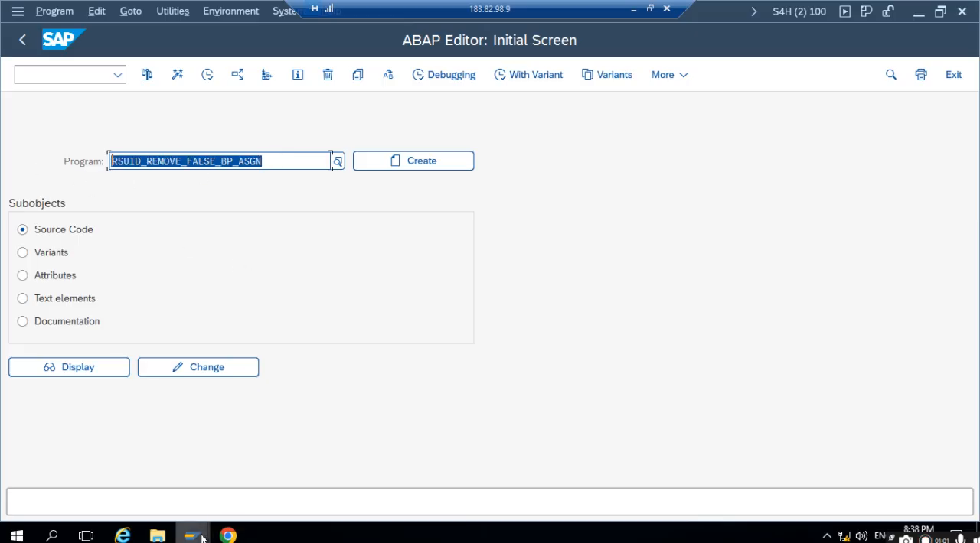
left_click(321, 306)
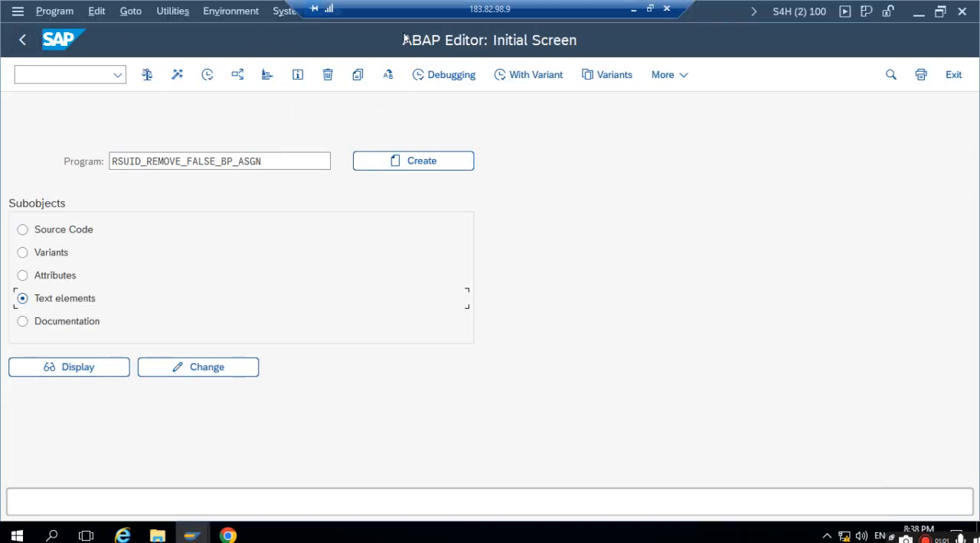
- Switch to the Self Service Procurement presentation in PowerPoint and review the Test Data and ERROR HANDLING slides
left_click(634, 9)
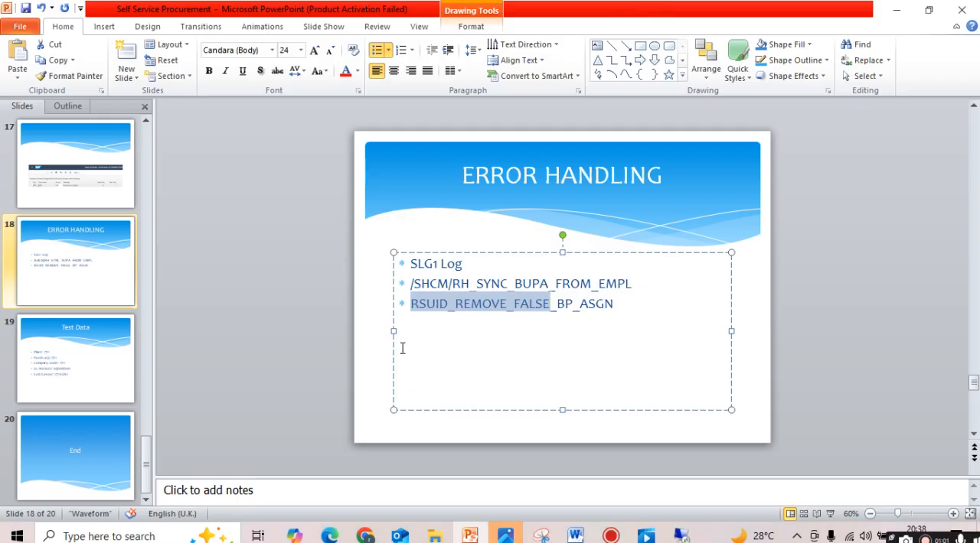
scroll(222, 286, "down", 2)
left_click(87, 377)
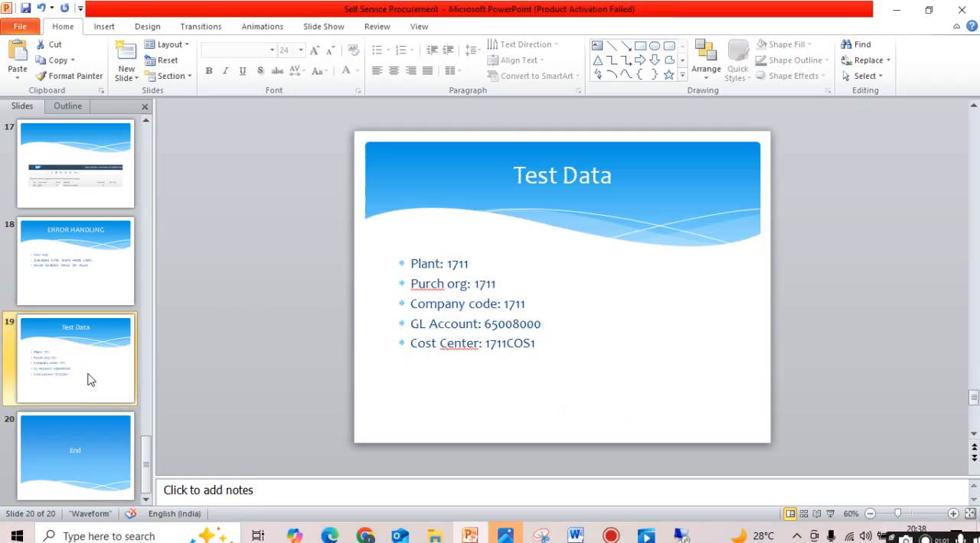
left_click(81, 297)
- Go back to the beginning of the presentation and show the Simplified Fiori Apps and What is Self Service Procurement slides
scroll(87, 274, "up", 5)
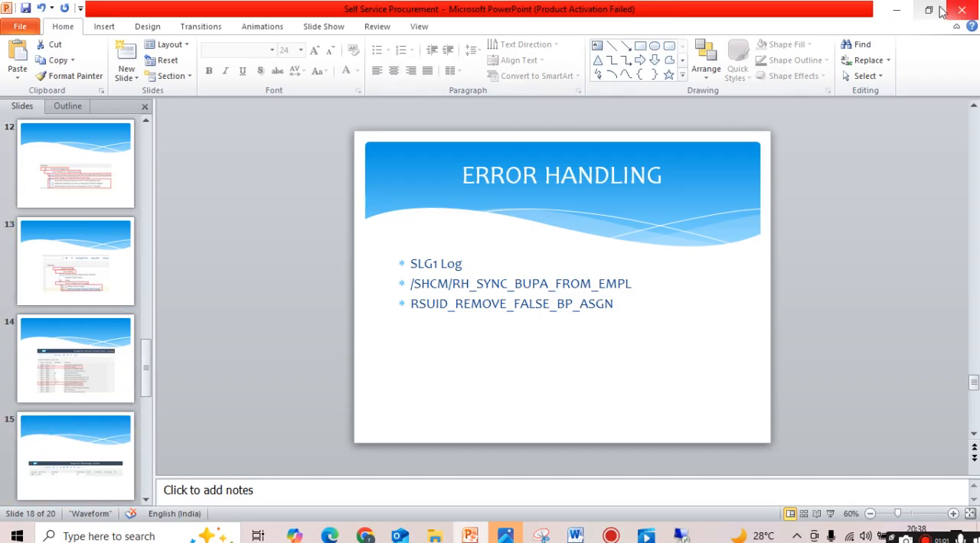
scroll(184, 268, "up", 3)
scroll(107, 275, "up", 8)
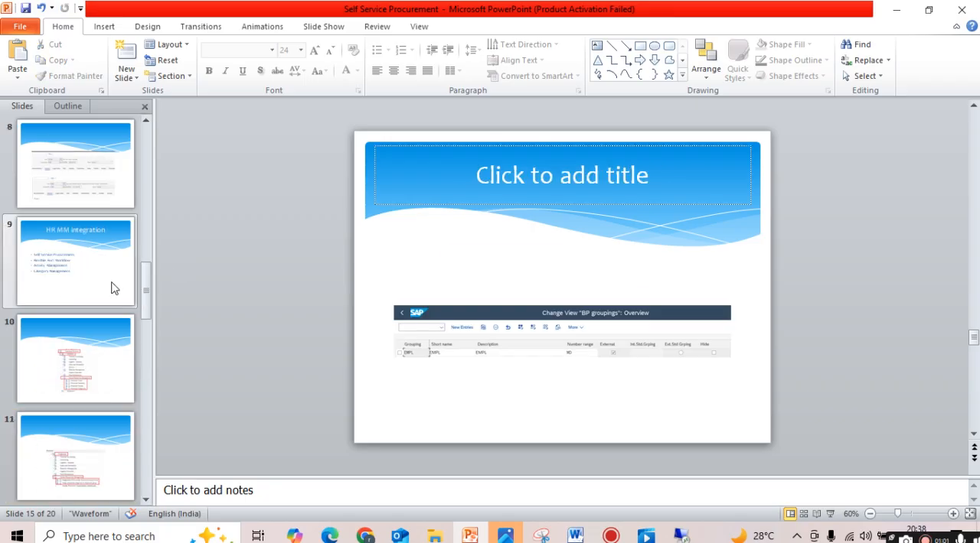
scroll(100, 265, "up", 3)
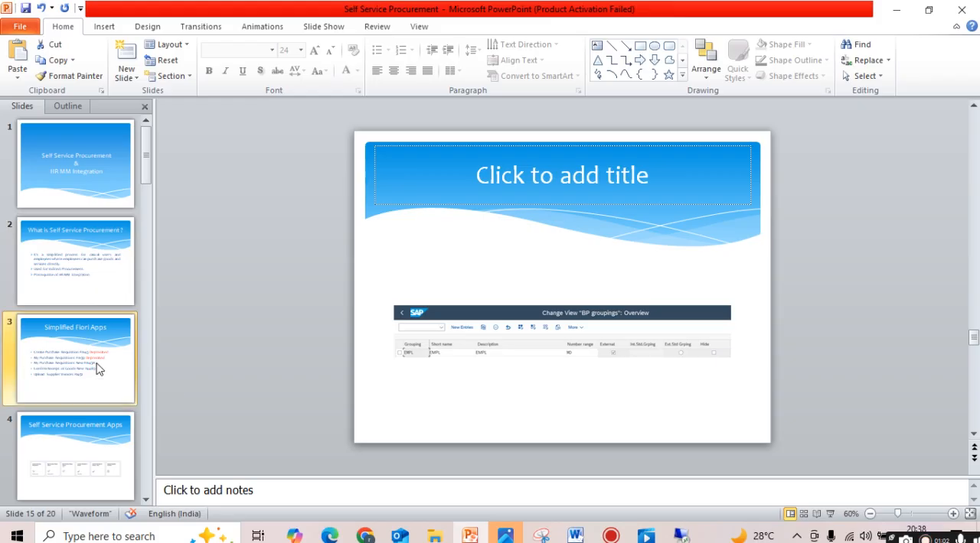
left_click(100, 336)
left_click(102, 277)
- Look over the Create Purchase Requisition error slides and return to the Simplified Fiori Apps slide
scroll(217, 301, "down", 5)
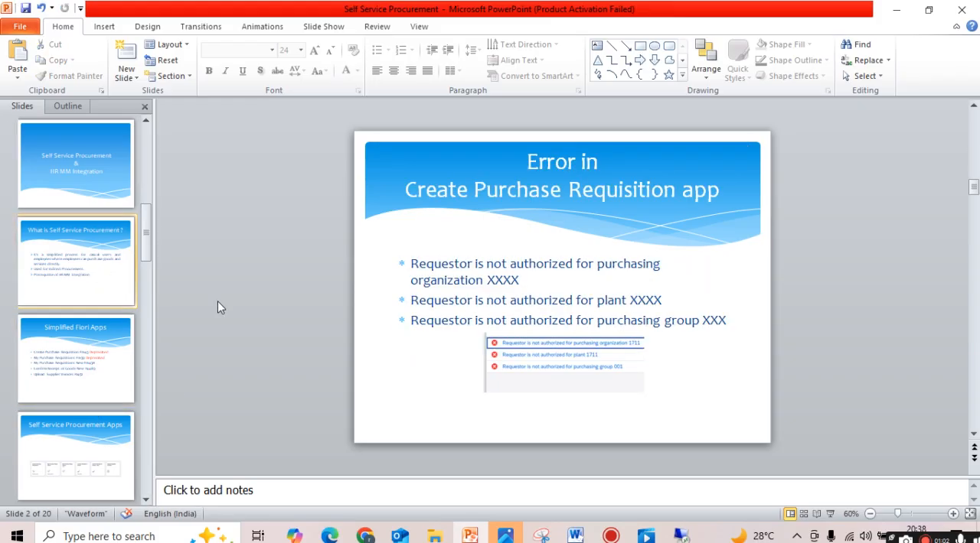
scroll(91, 310, "up", 4)
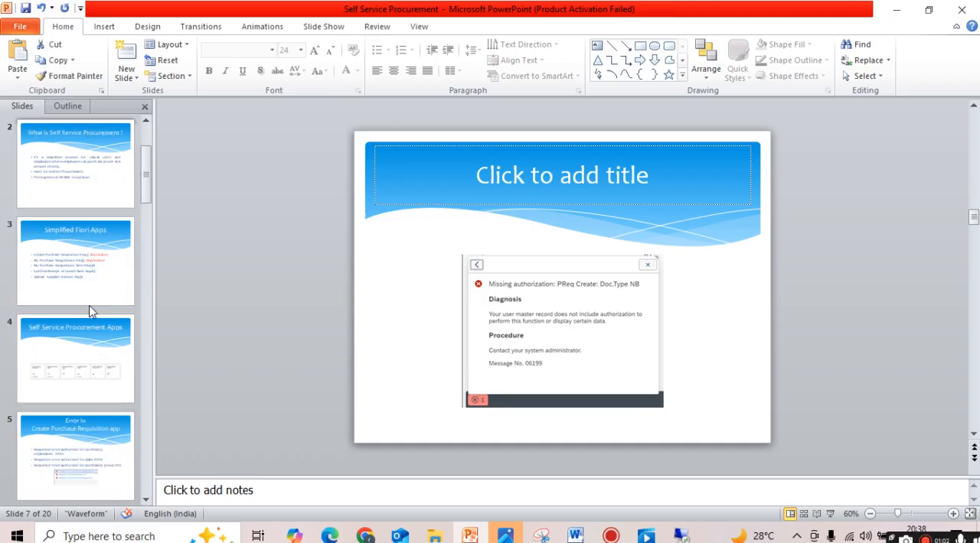
left_click(83, 272)
left_click(90, 366)
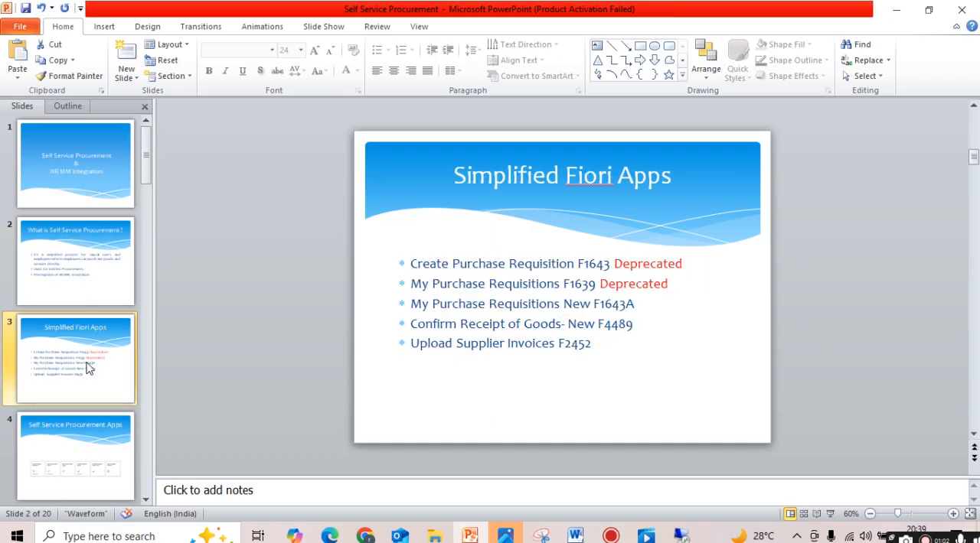
left_click(108, 274)
left_click(90, 331)
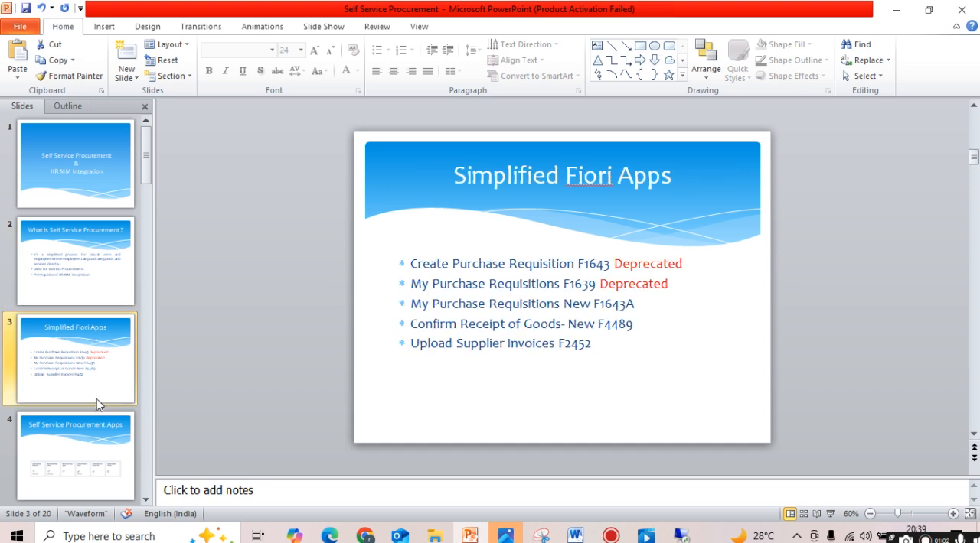